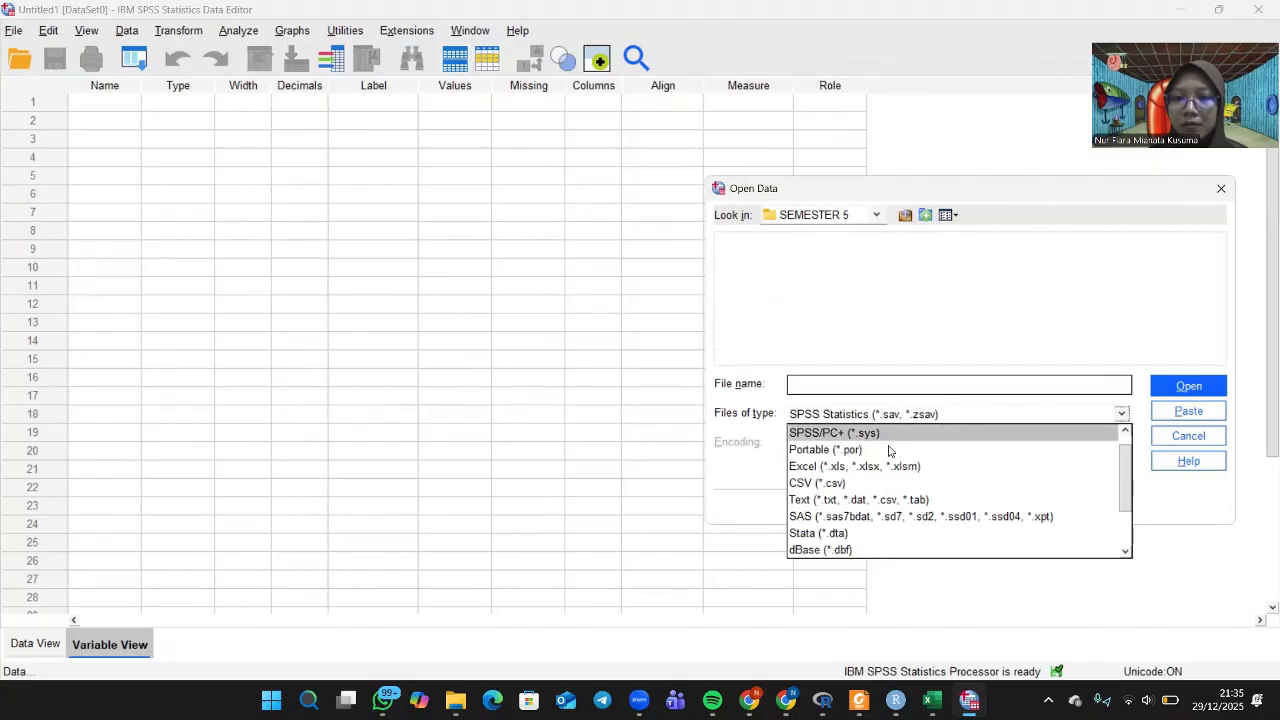
Import Sheet1 of the Excel file Data Praktikum Rancob.xlsx, reading variable names from the first row.
left_click(873, 467)
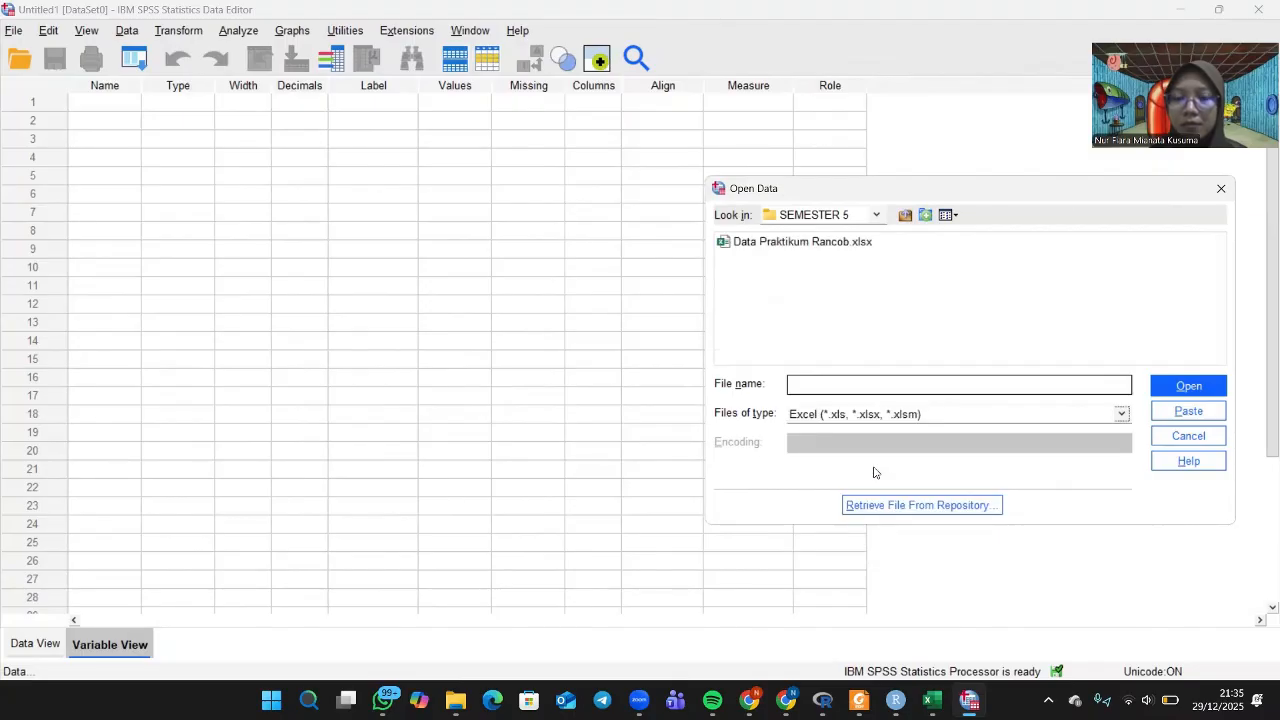
left_click(772, 244)
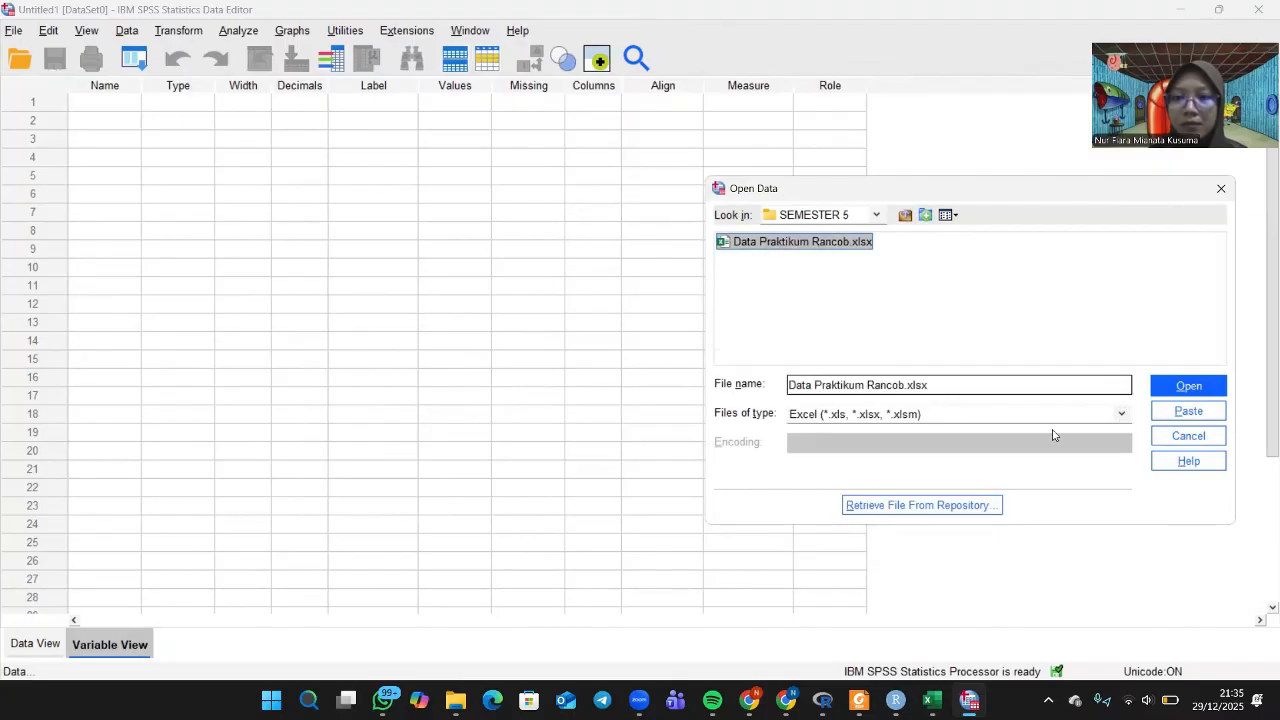
left_click(1187, 385)
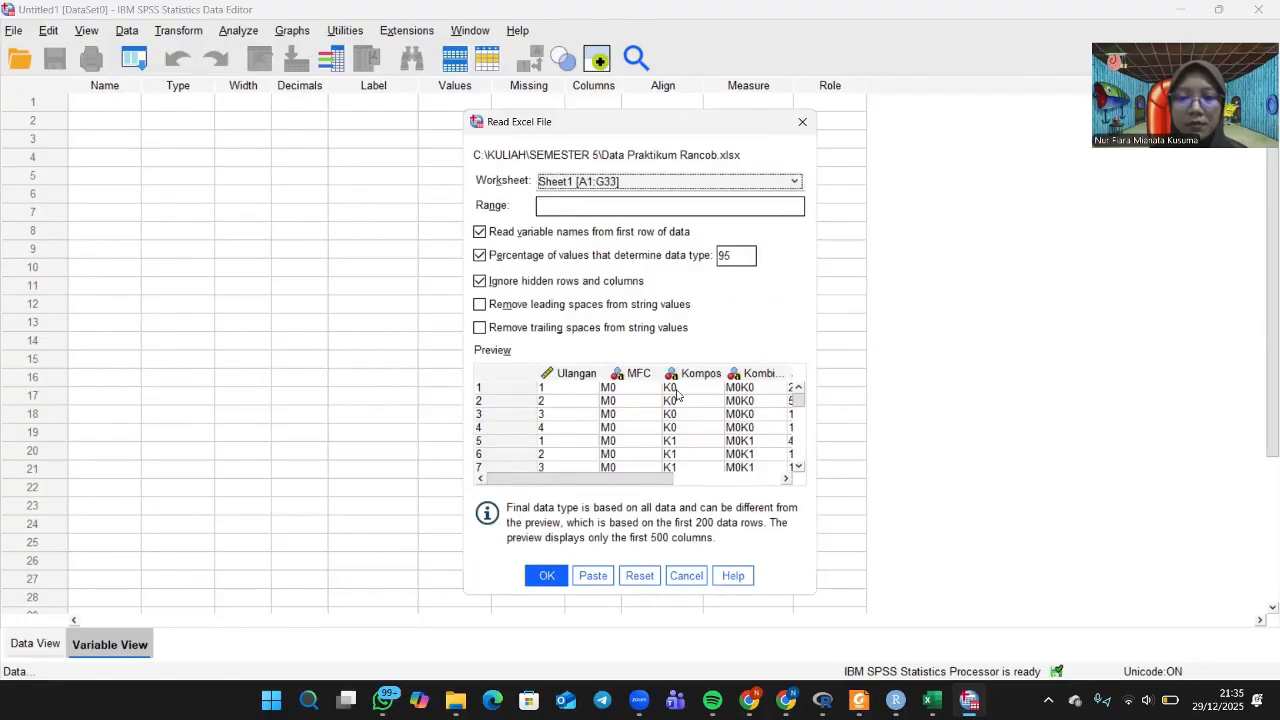
left_click(552, 577)
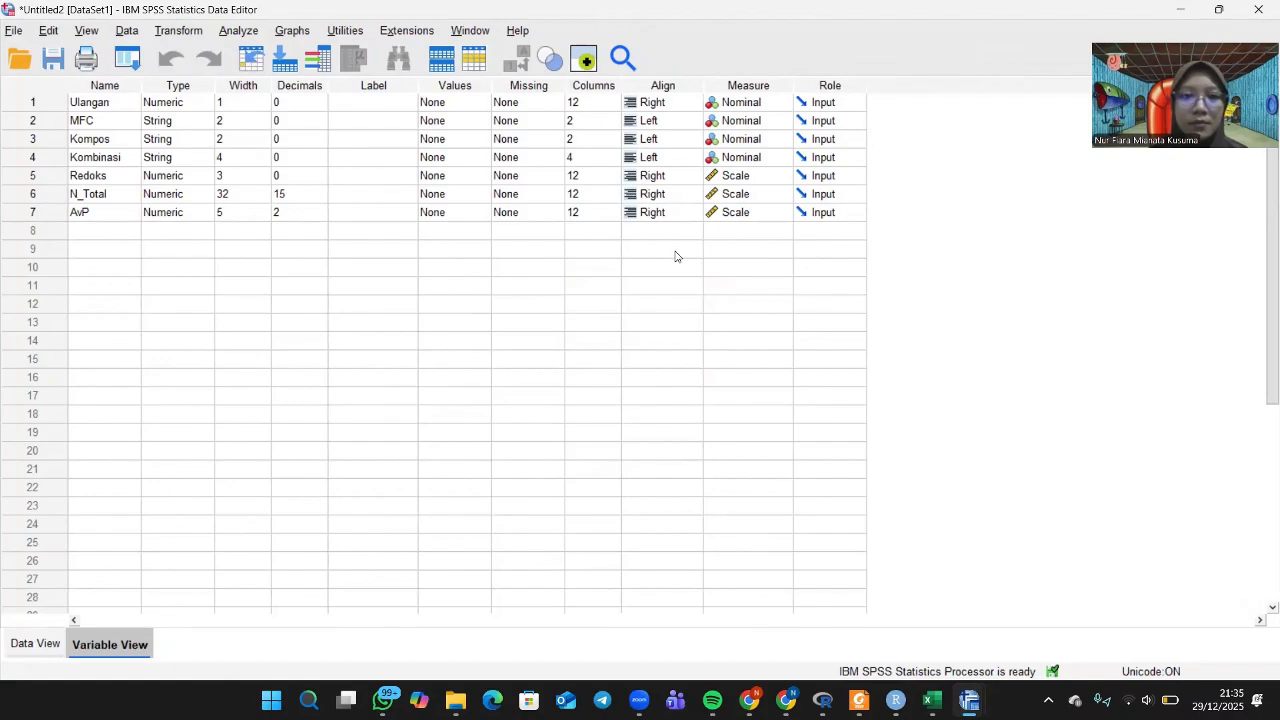
Change the variable type of Ulangan to String and check the column in the data sheet.
left_click(197, 105)
left_click(207, 104)
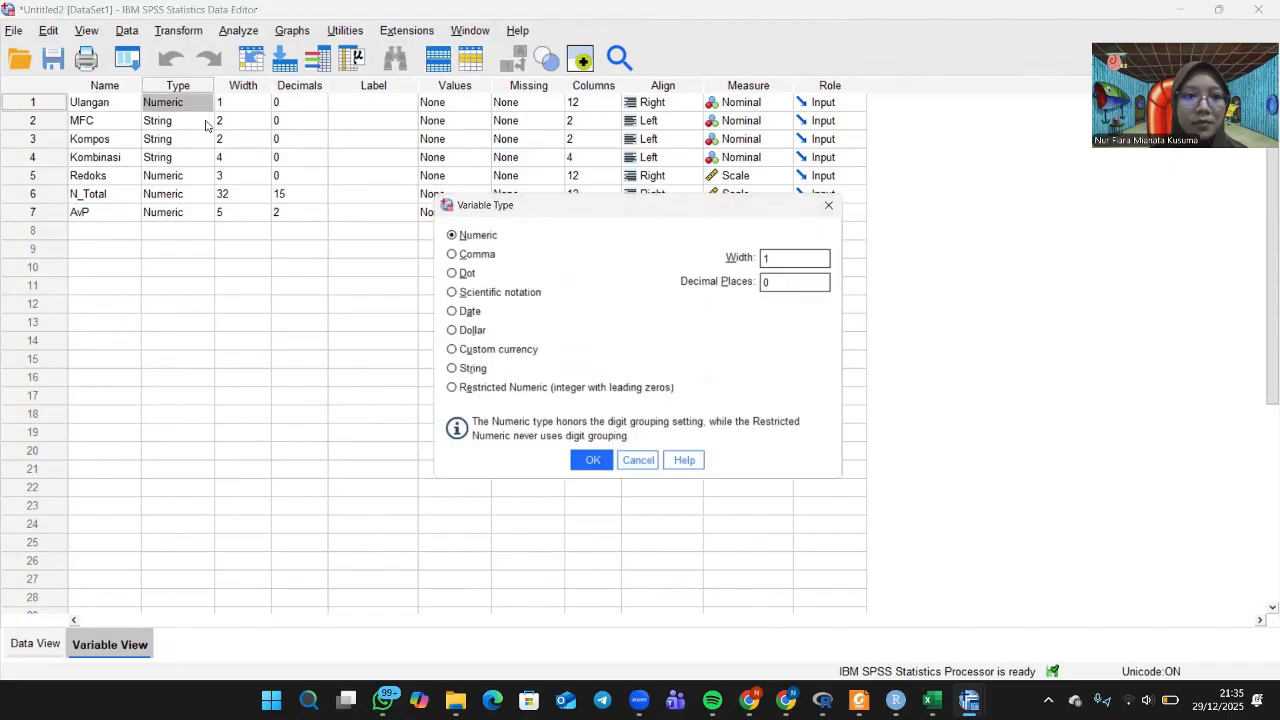
left_click(466, 371)
left_click(596, 469)
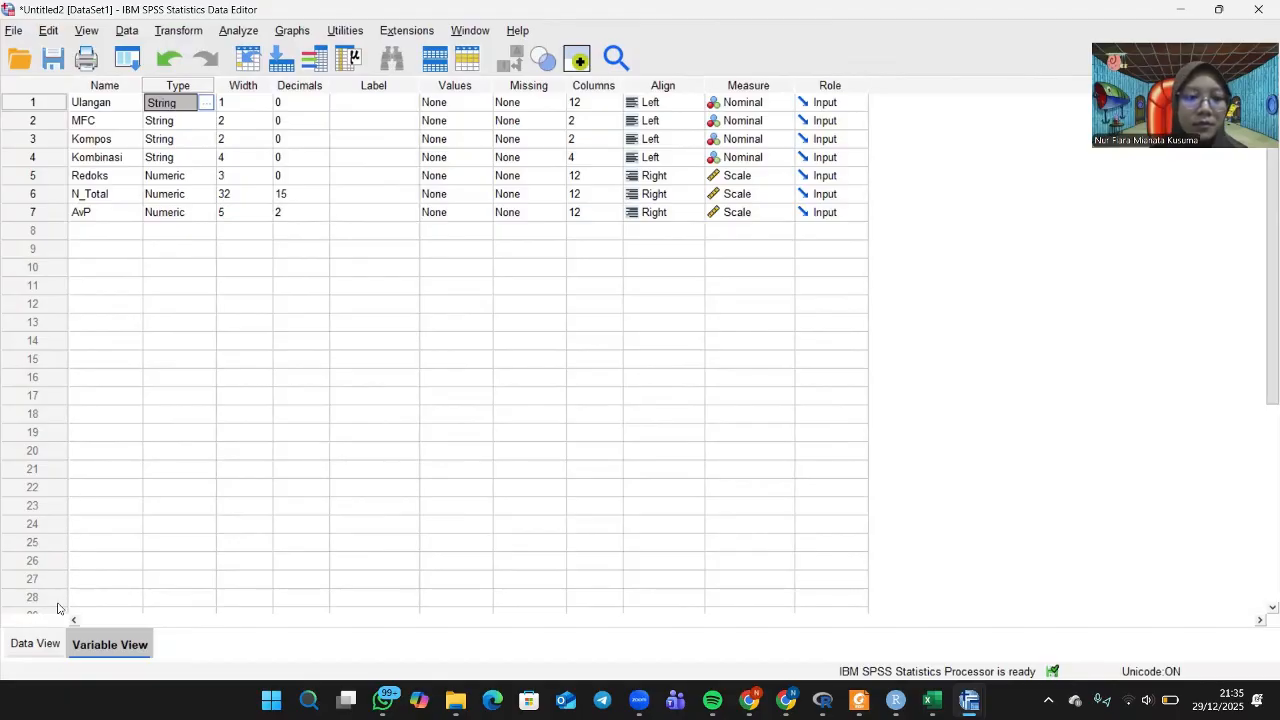
left_click(35, 643)
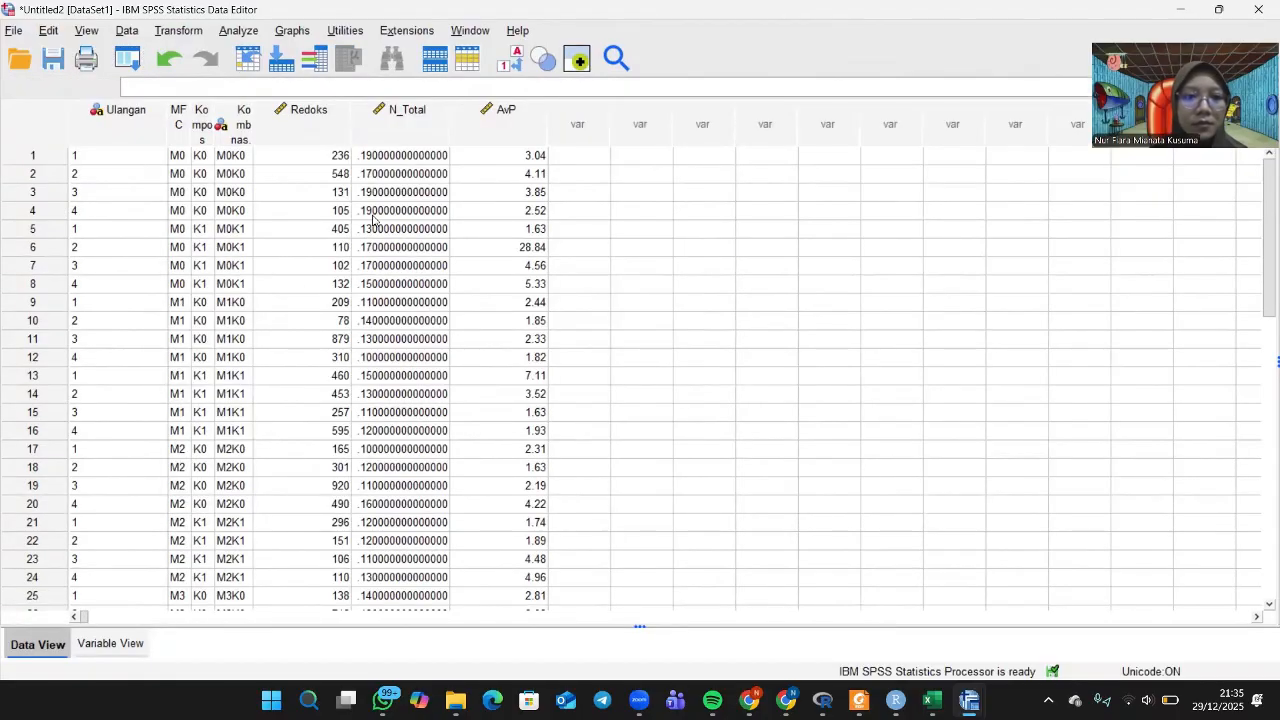
Set the N_Total variable to width 4 with 2 decimal places and check its values in the data sheet.
left_click(110, 644)
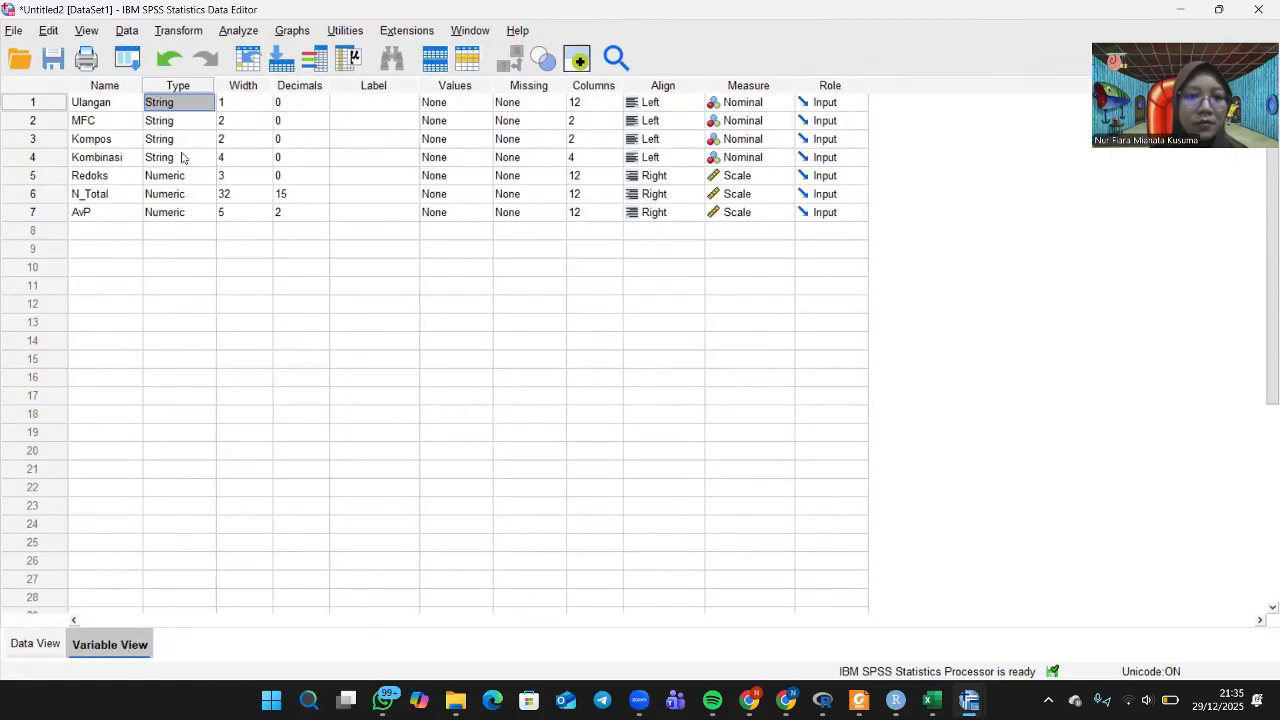
left_click(177, 199)
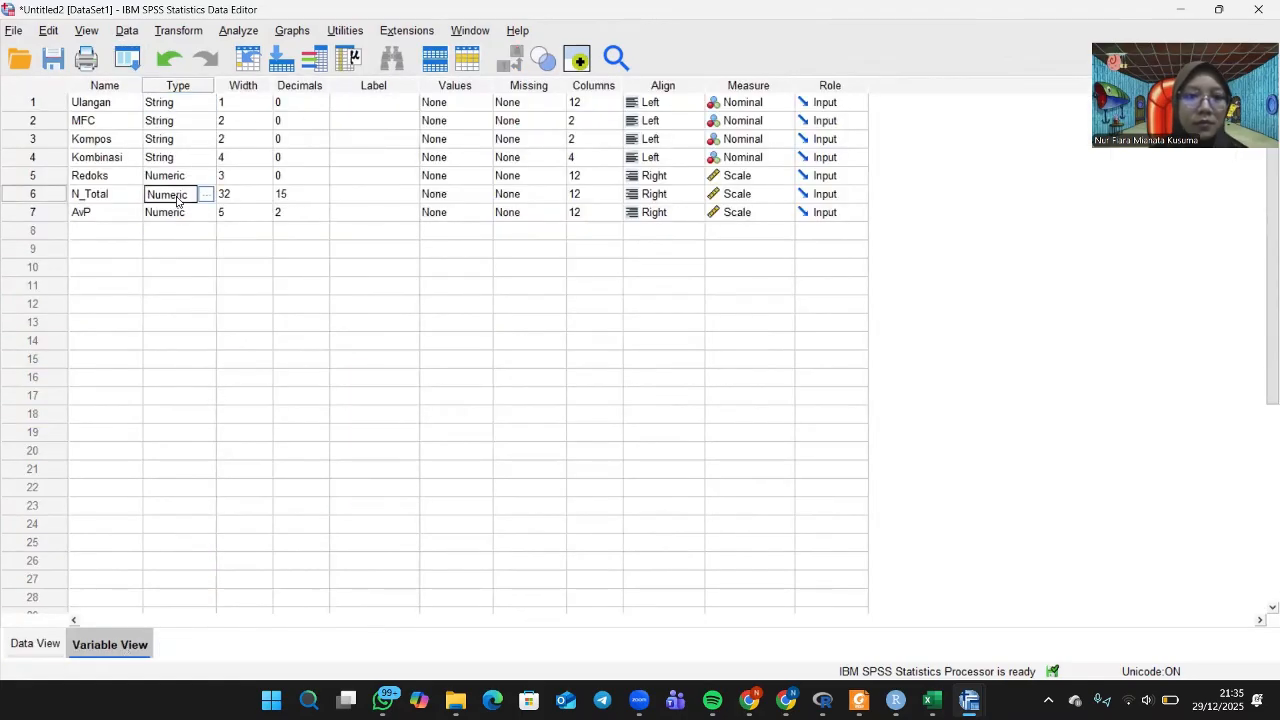
left_click(206, 194)
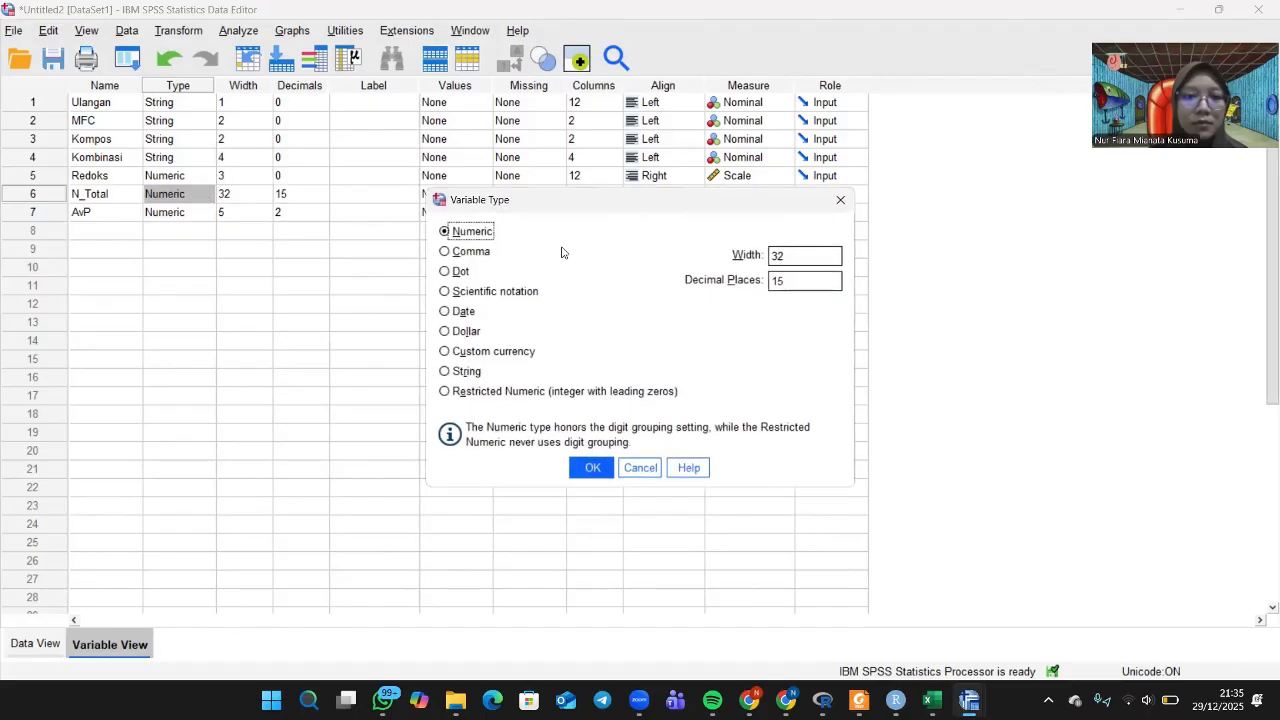
left_click(789, 258)
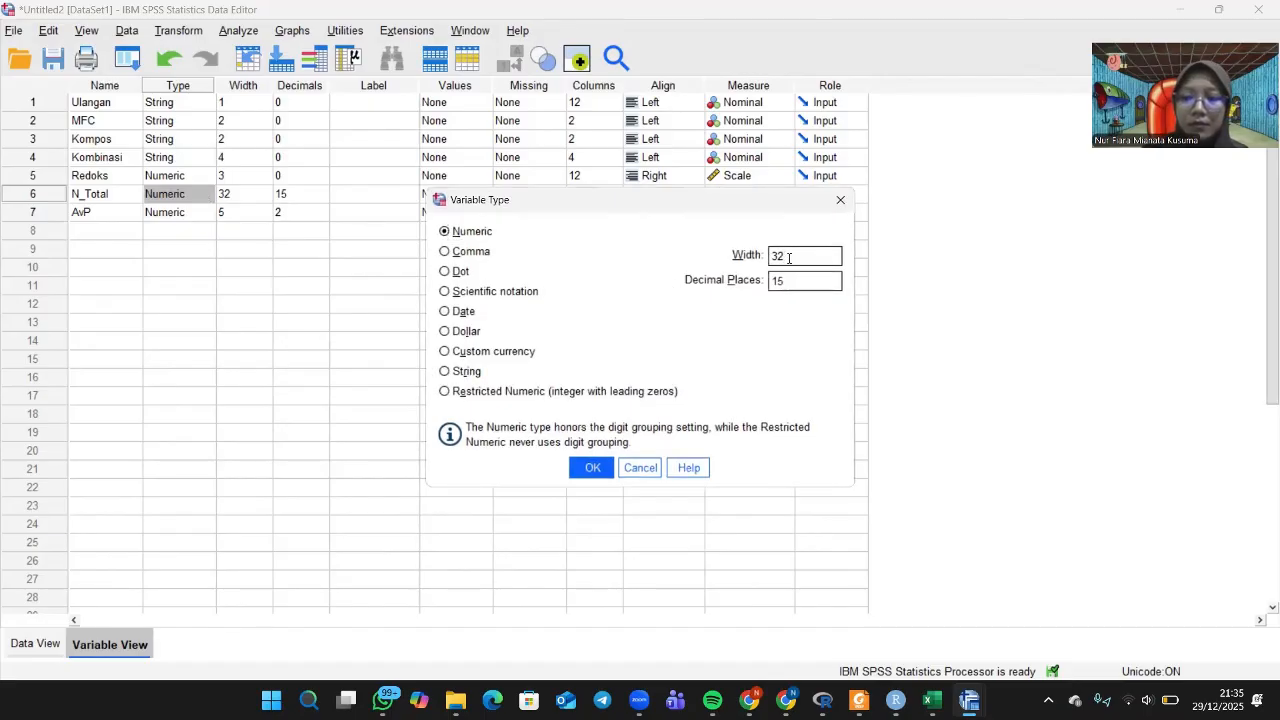
key("BackSpace")
key("BackSpace")
type("4")
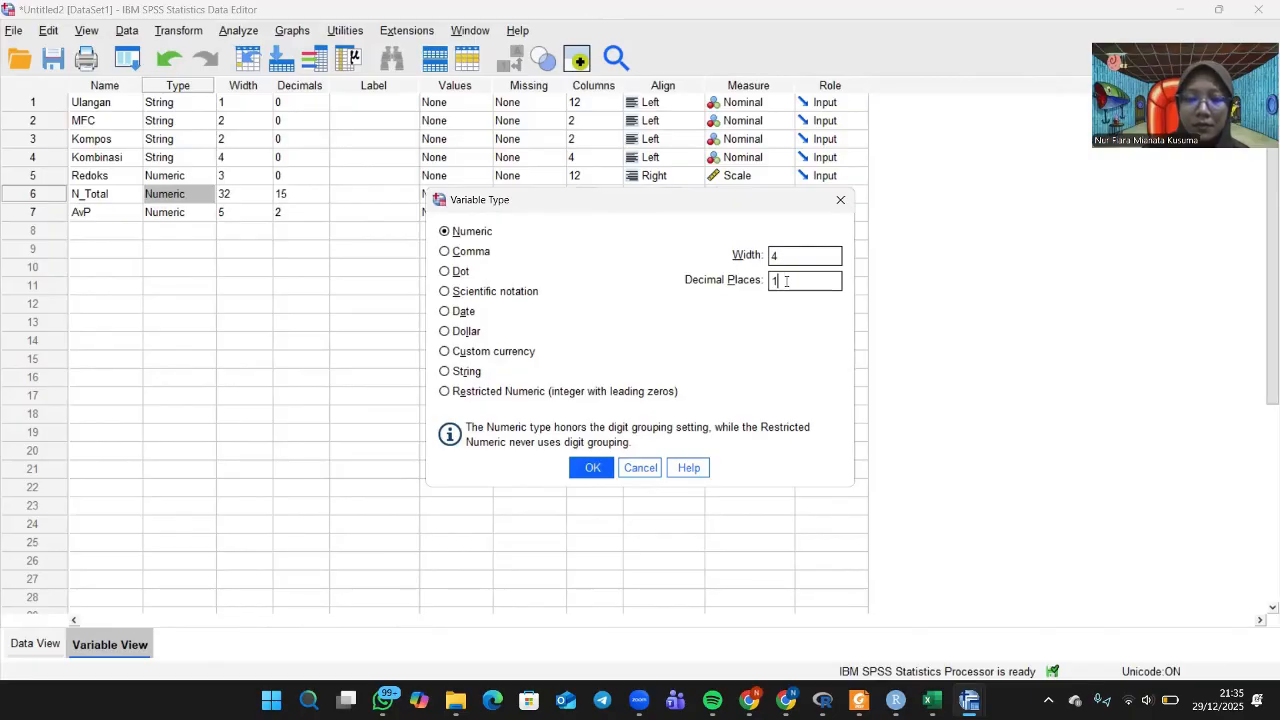
key("BackSpace")
type("2")
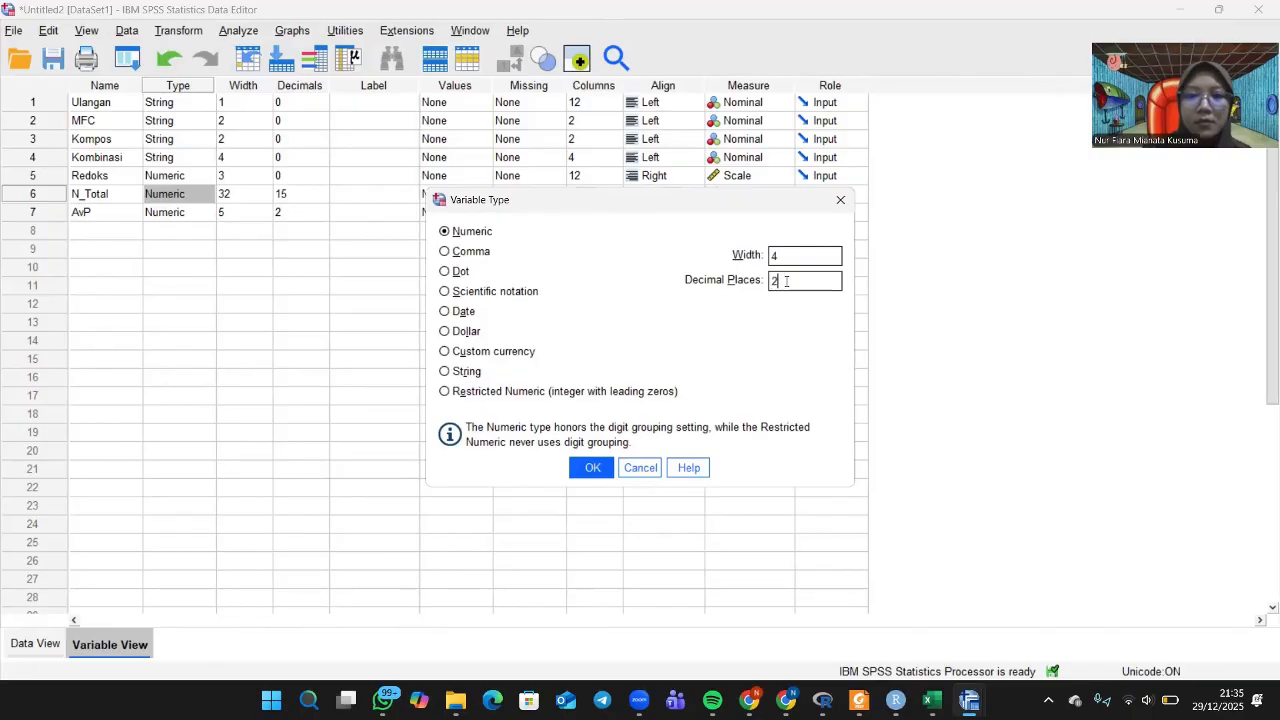
left_click(592, 467)
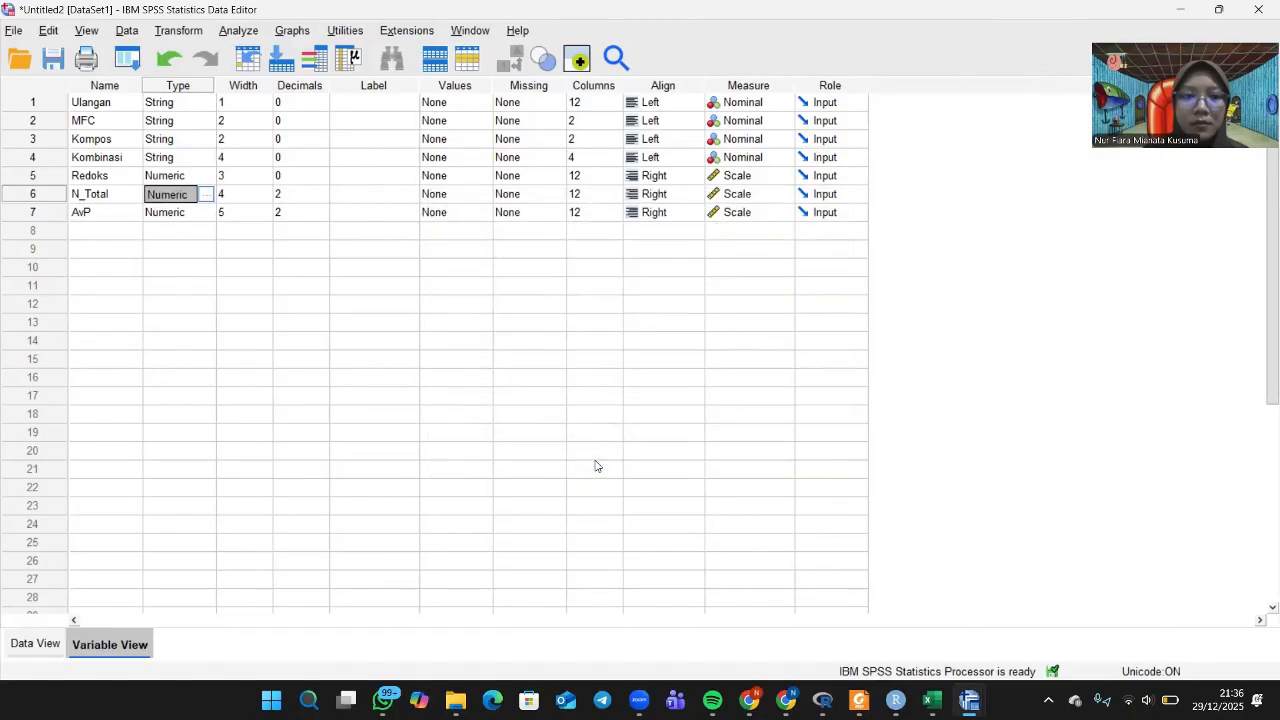
left_click(58, 644)
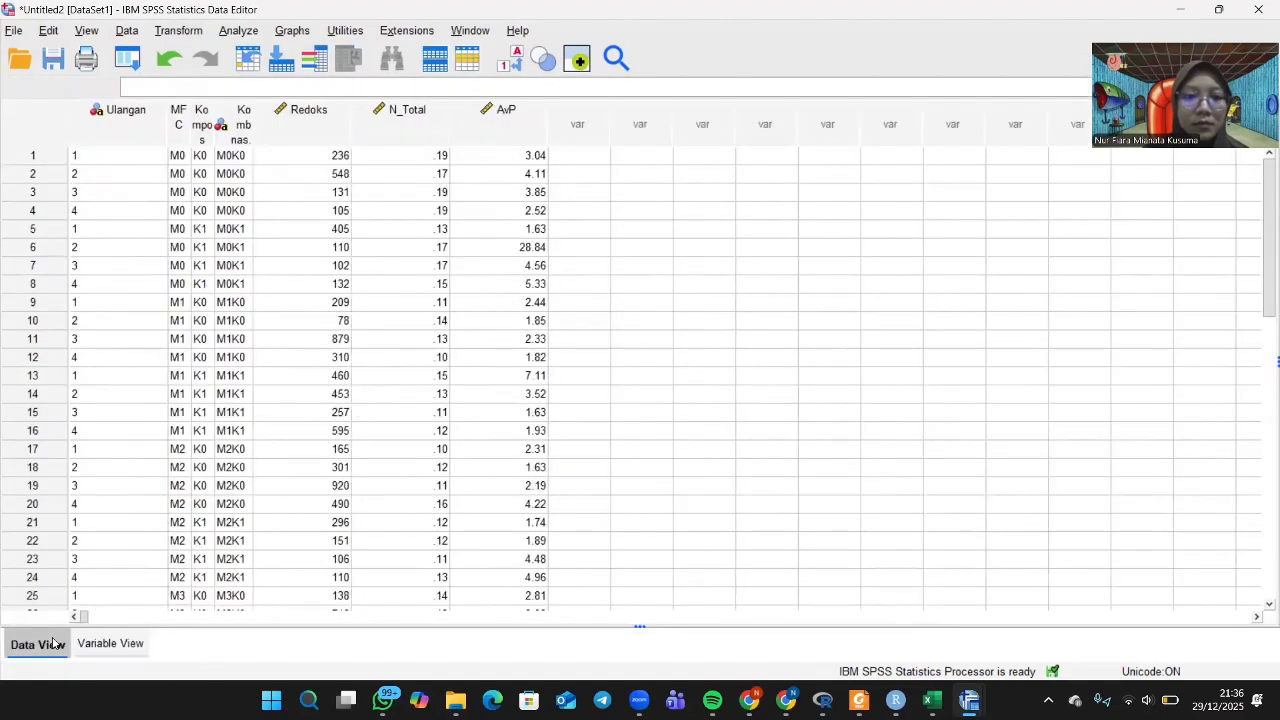
left_click(84, 647)
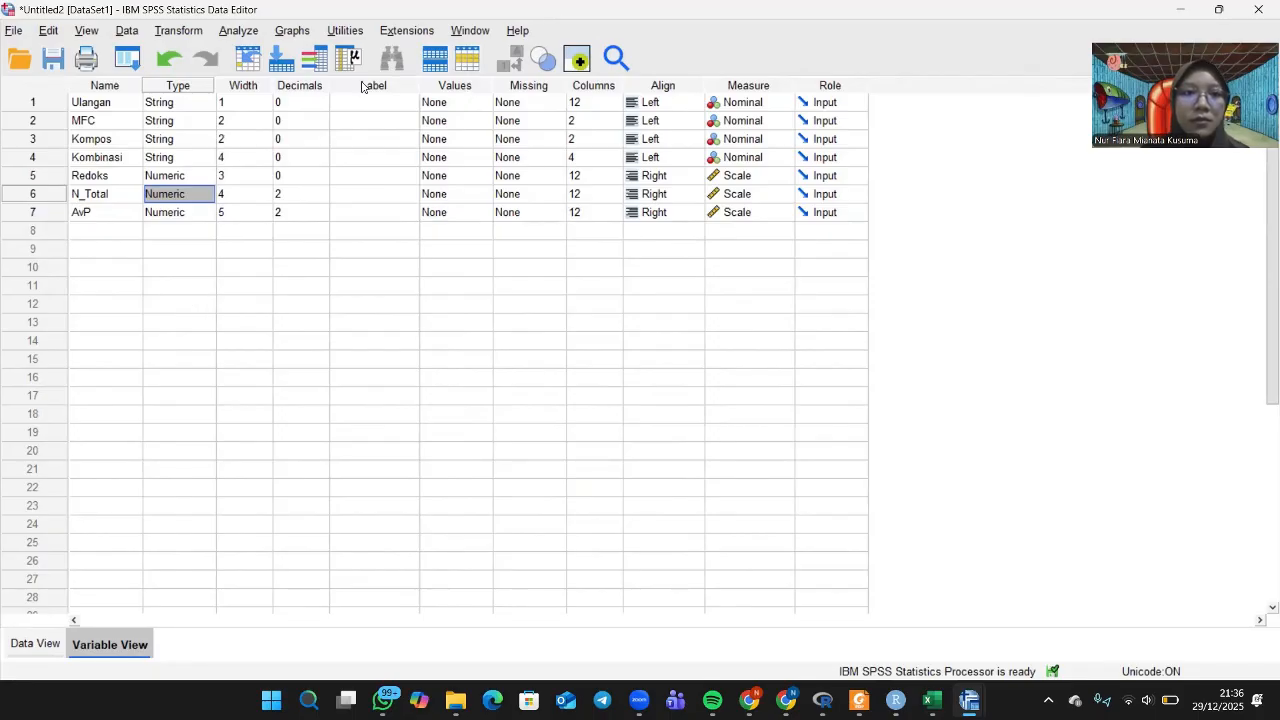
Run a one-sample Kolmogorov-Smirnov test against the normal distribution for Redoks, N_Total and AvP, and examine the results table.
left_click(257, 33)
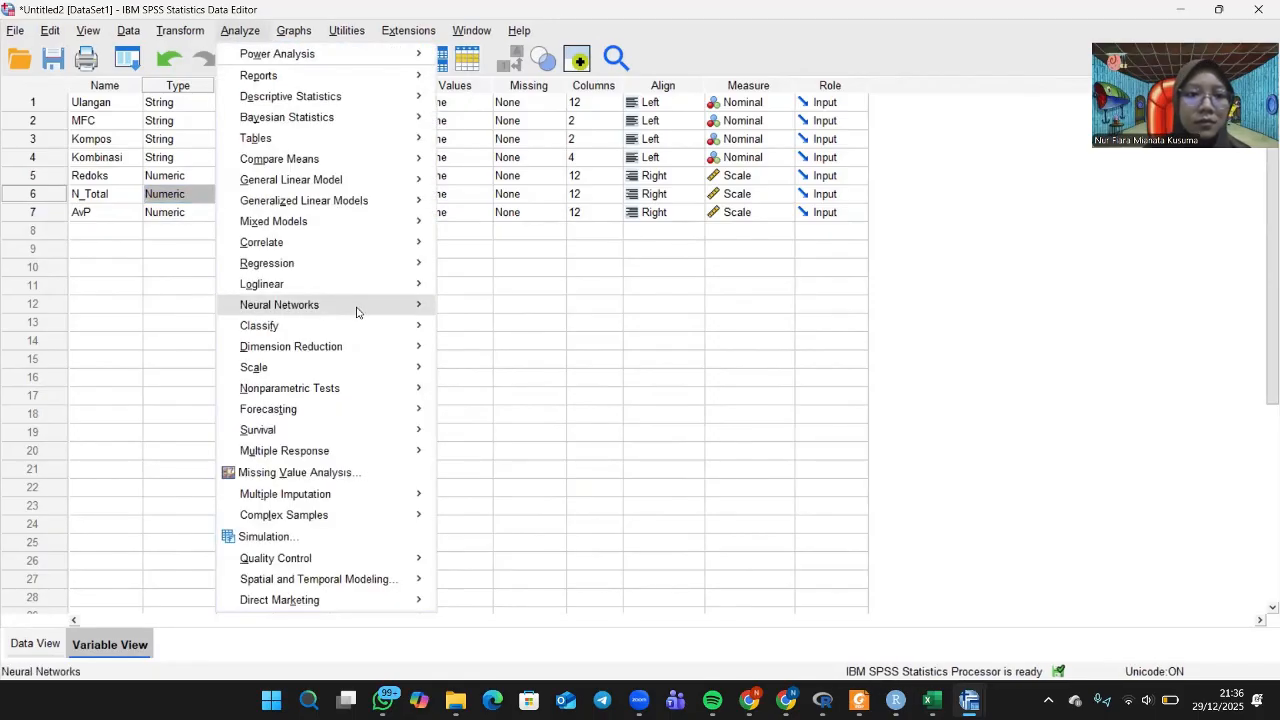
mouse_move(387, 372)
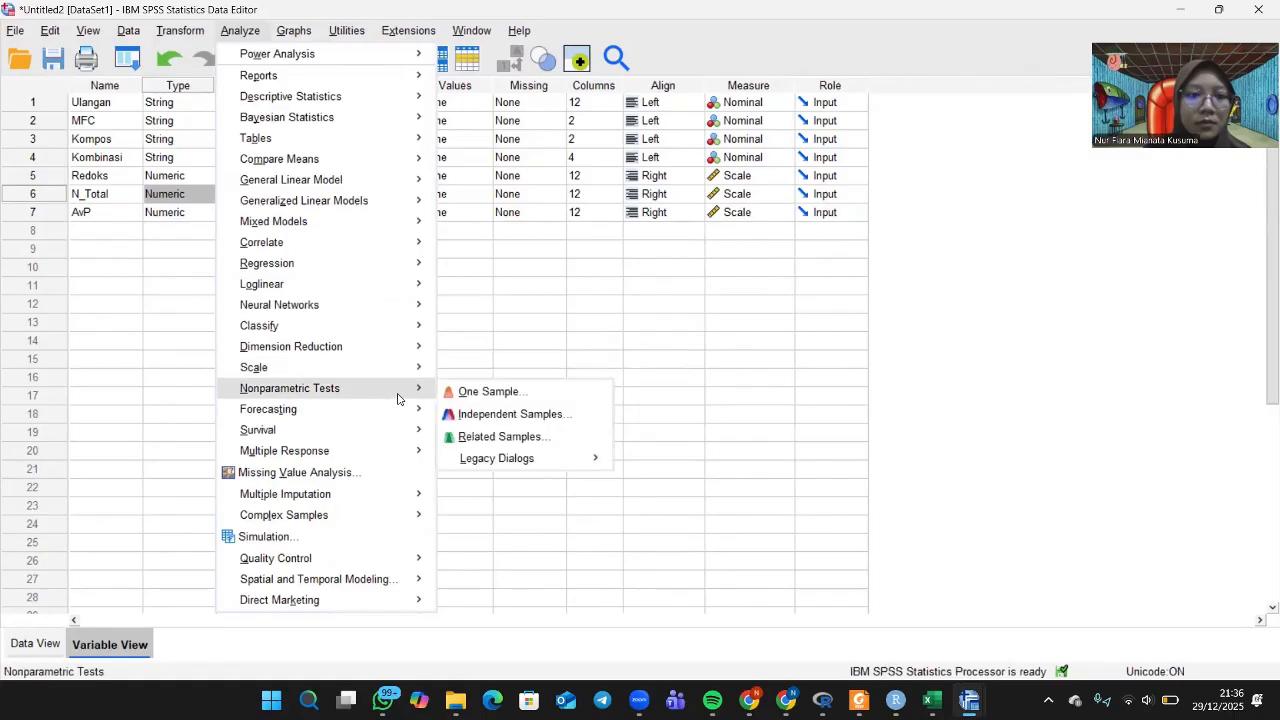
mouse_move(547, 469)
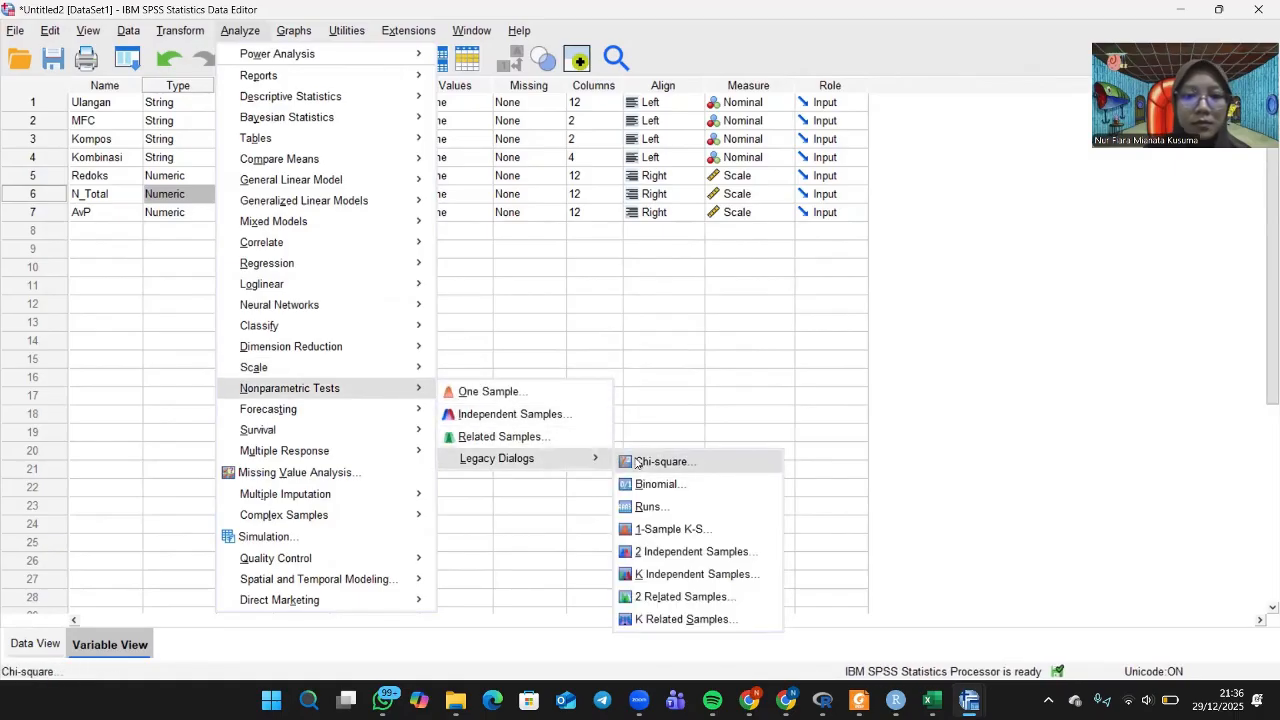
left_click(675, 530)
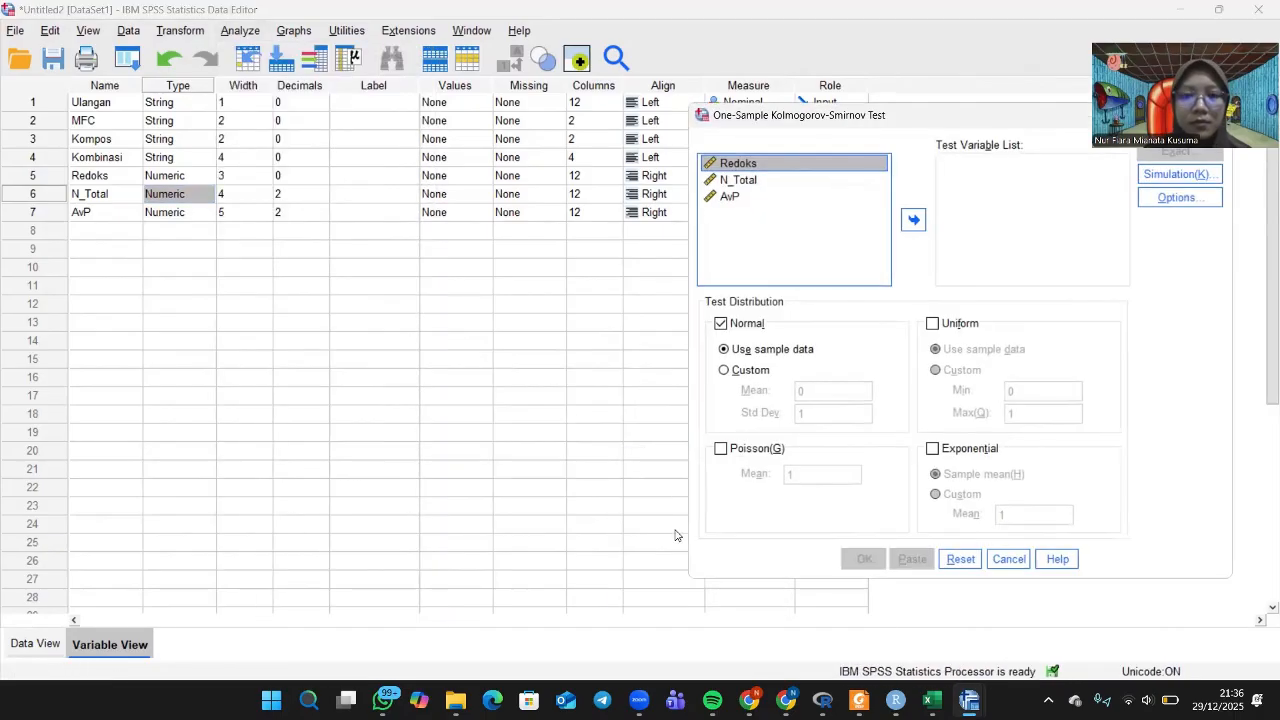
left_click(915, 220)
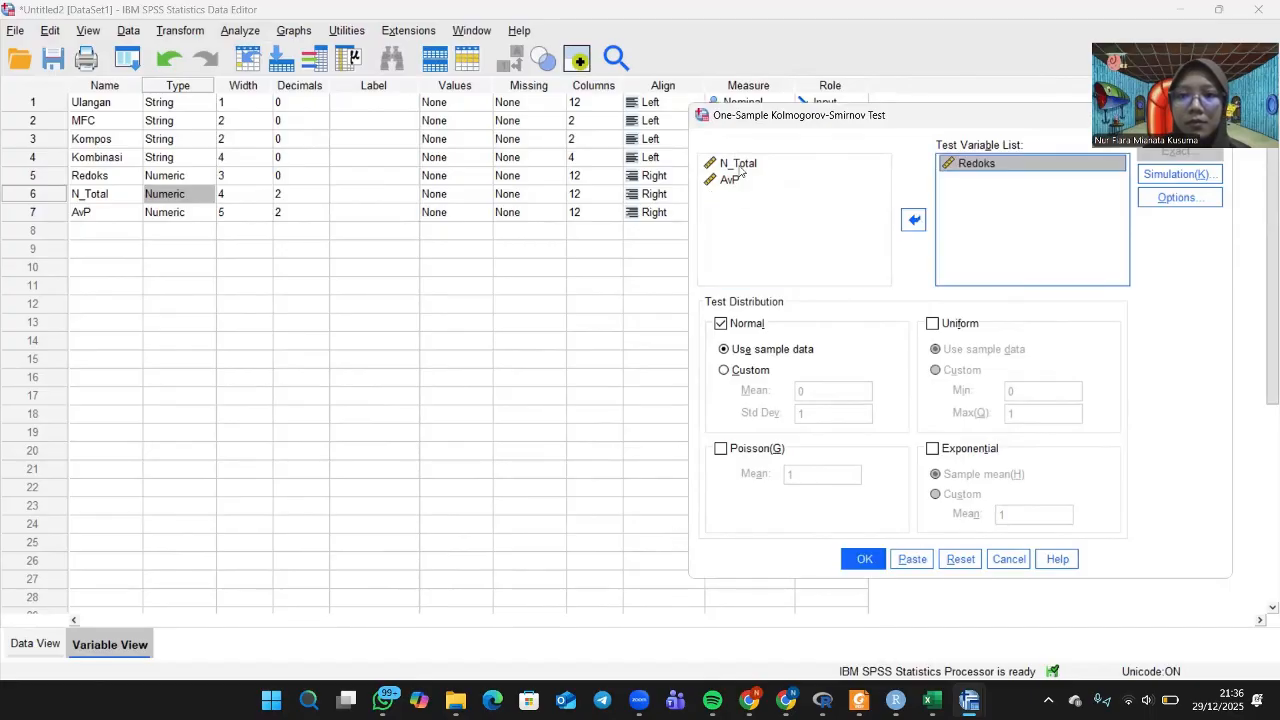
left_click(740, 166)
left_click(913, 219)
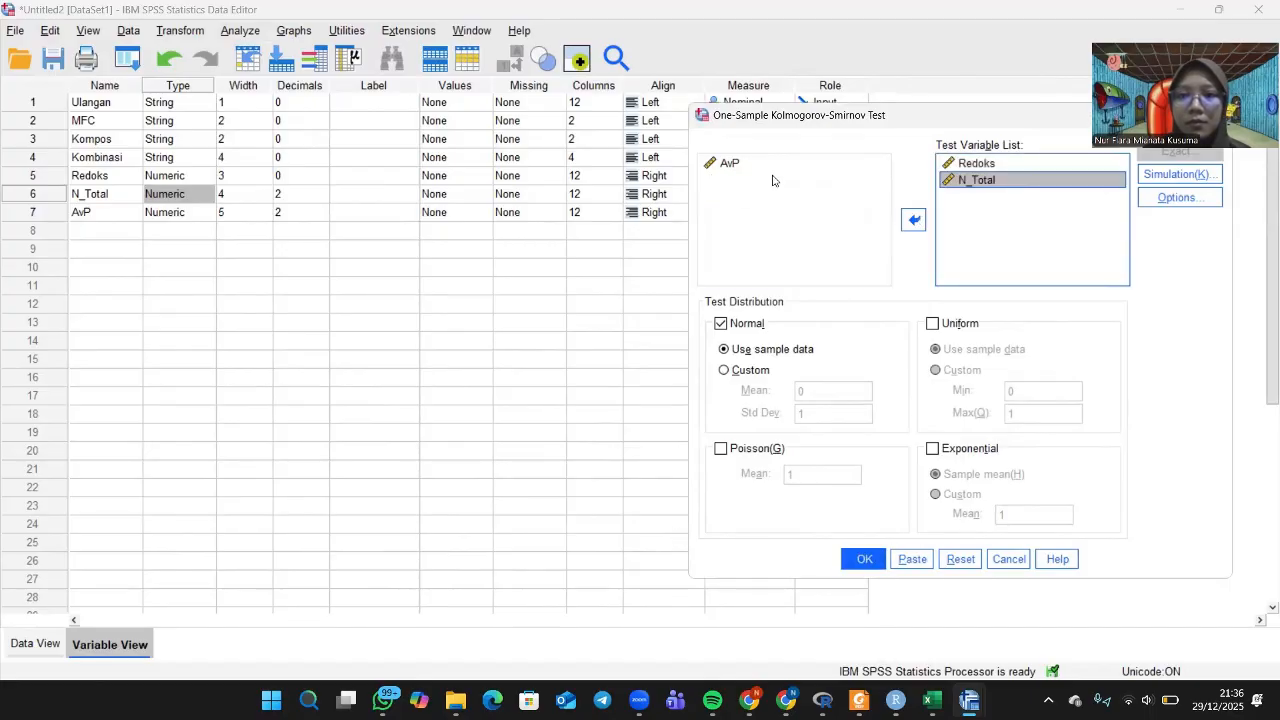
left_click(732, 164)
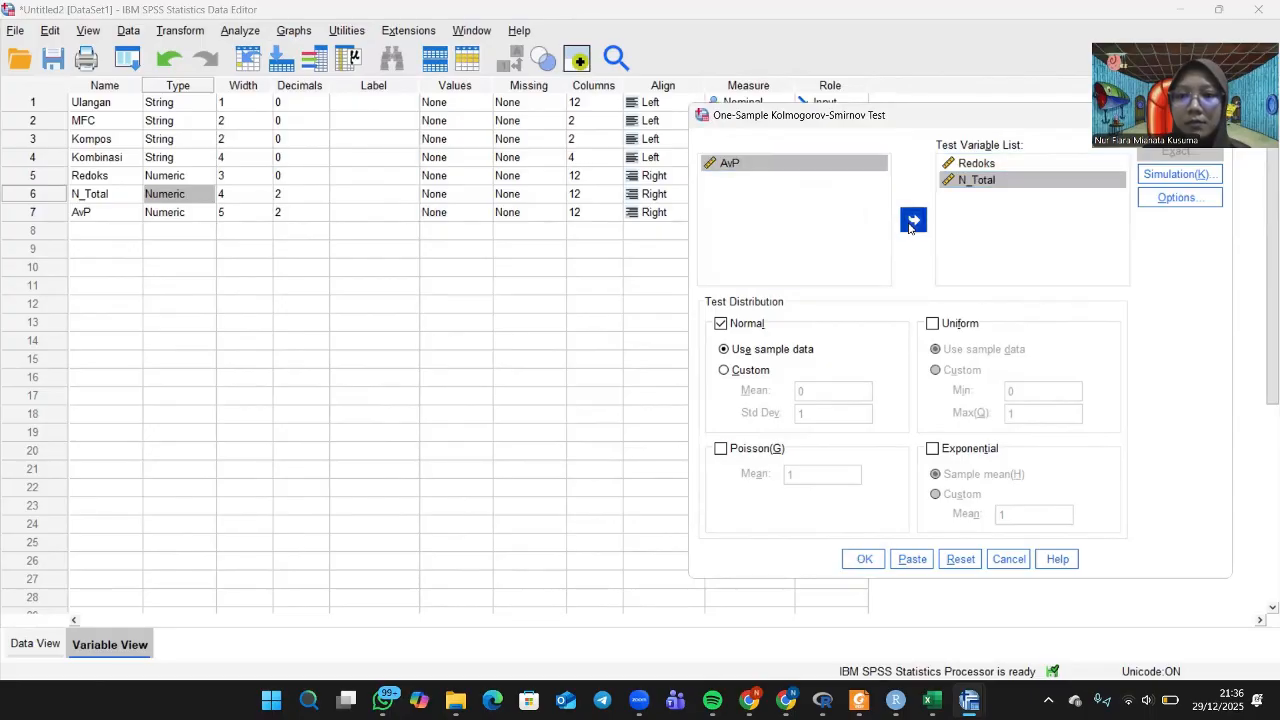
left_click(912, 220)
left_click(861, 553)
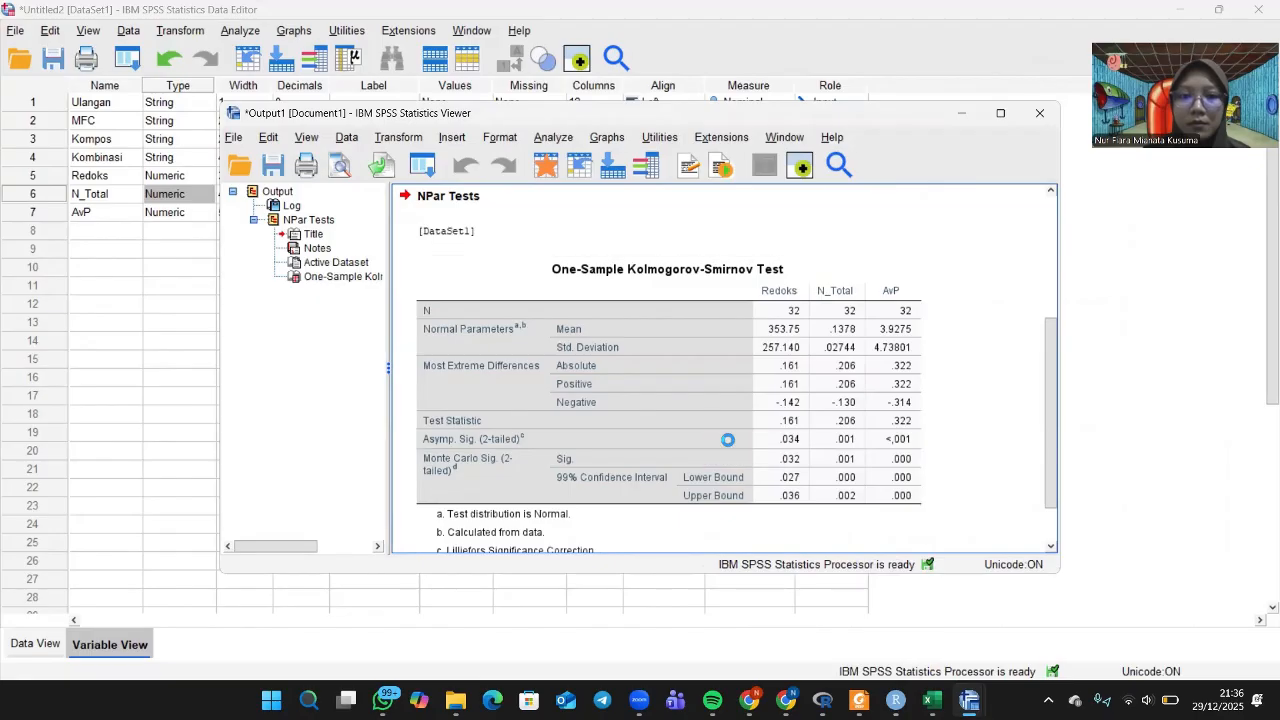
left_click(727, 439)
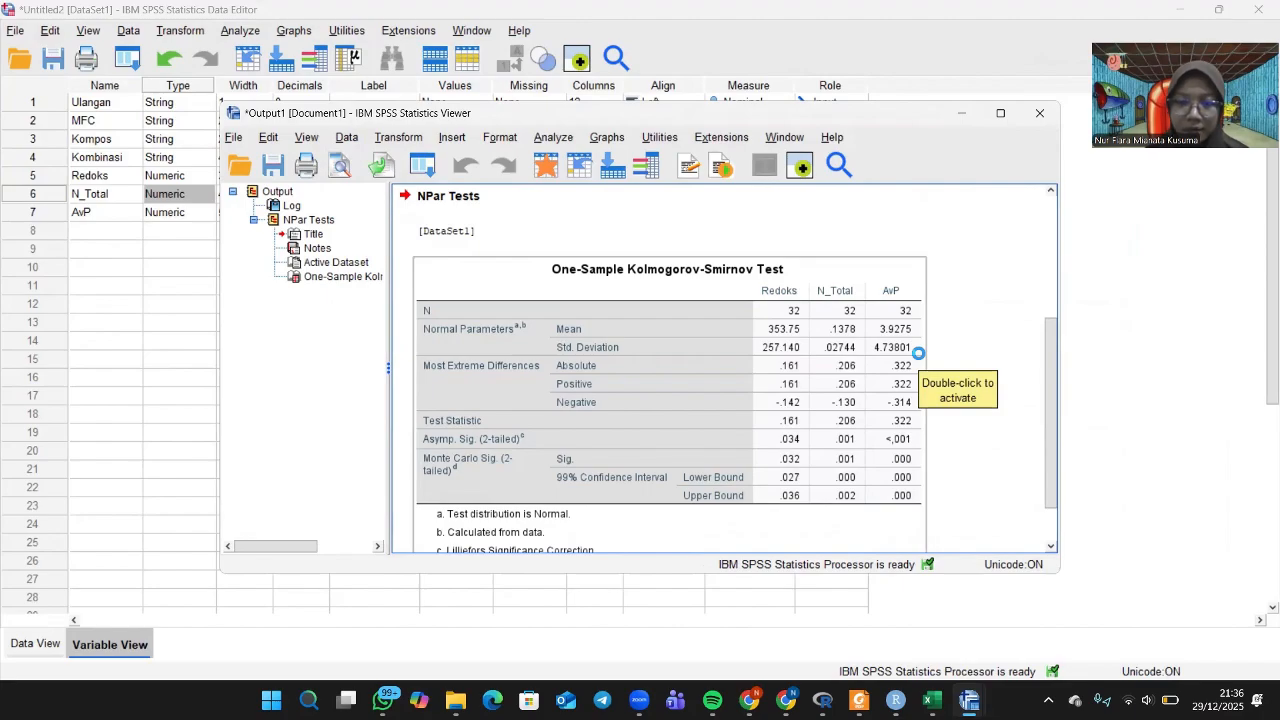
left_click(961, 360)
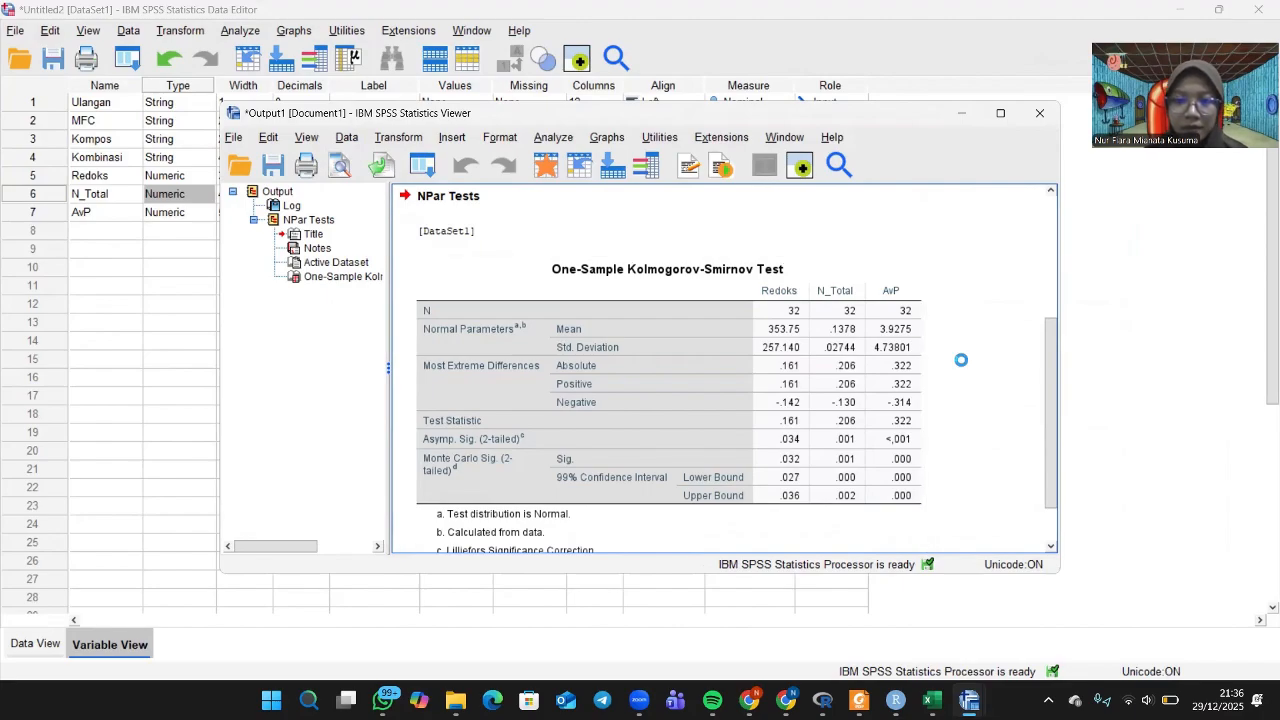
left_click(760, 416)
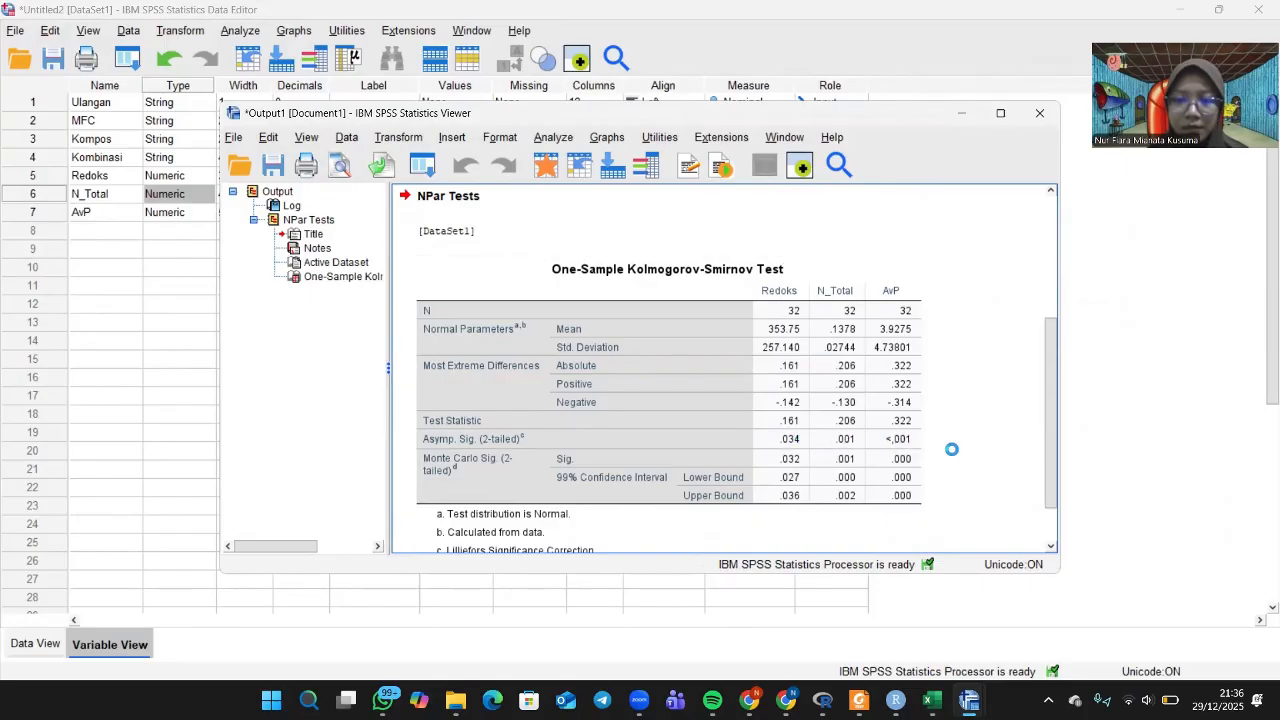
scroll(905, 449, "down", 2)
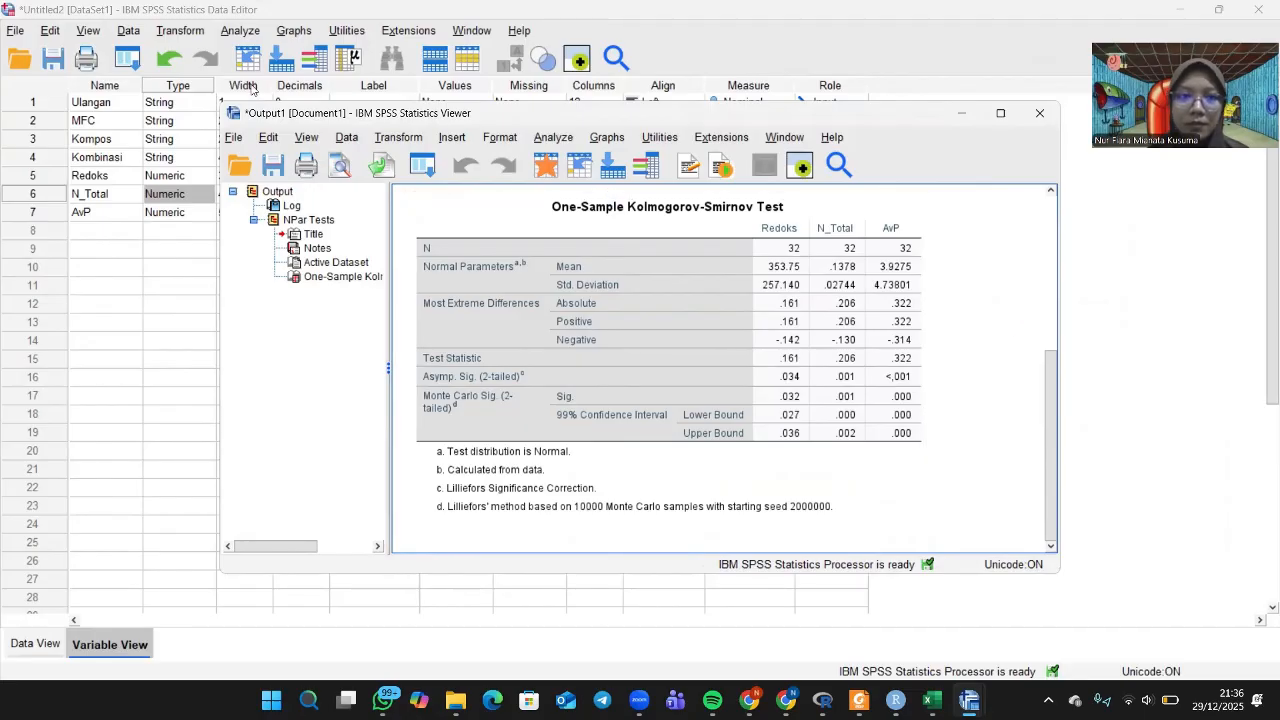
Compute a new variable Redoks_1 with the expression sqrt(Redoks)*3.
left_click(180, 30)
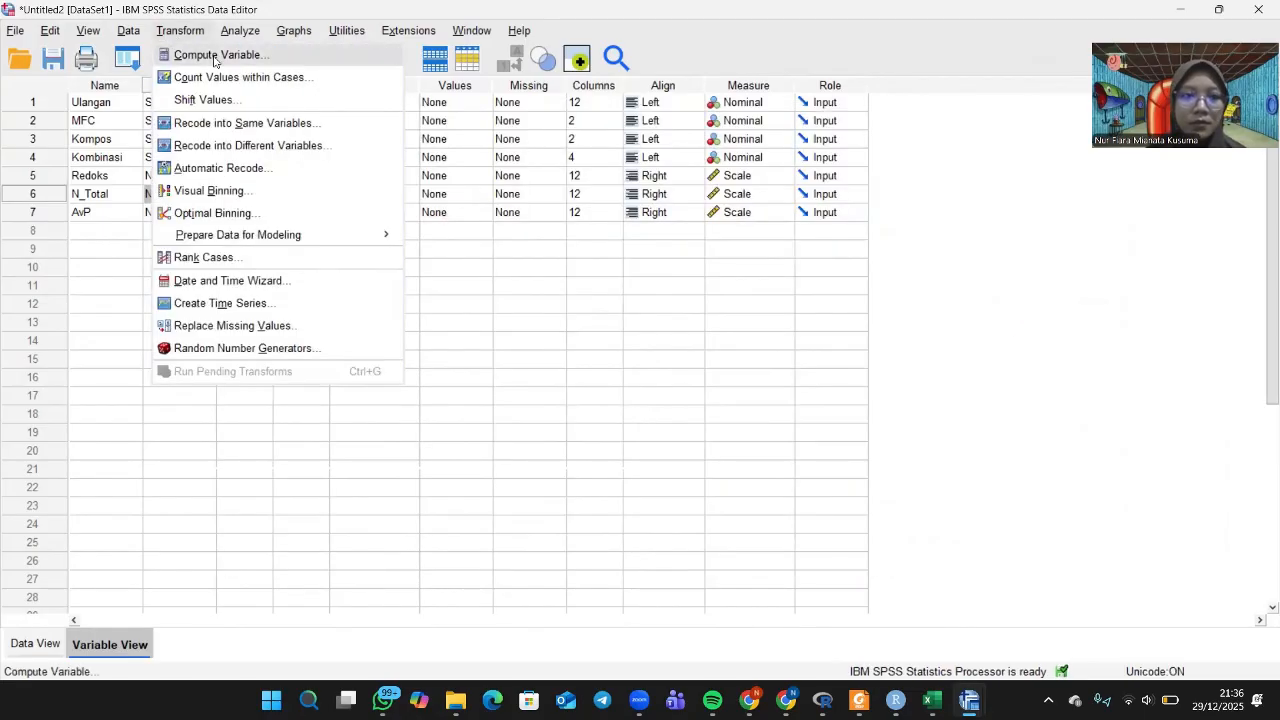
left_click(215, 56)
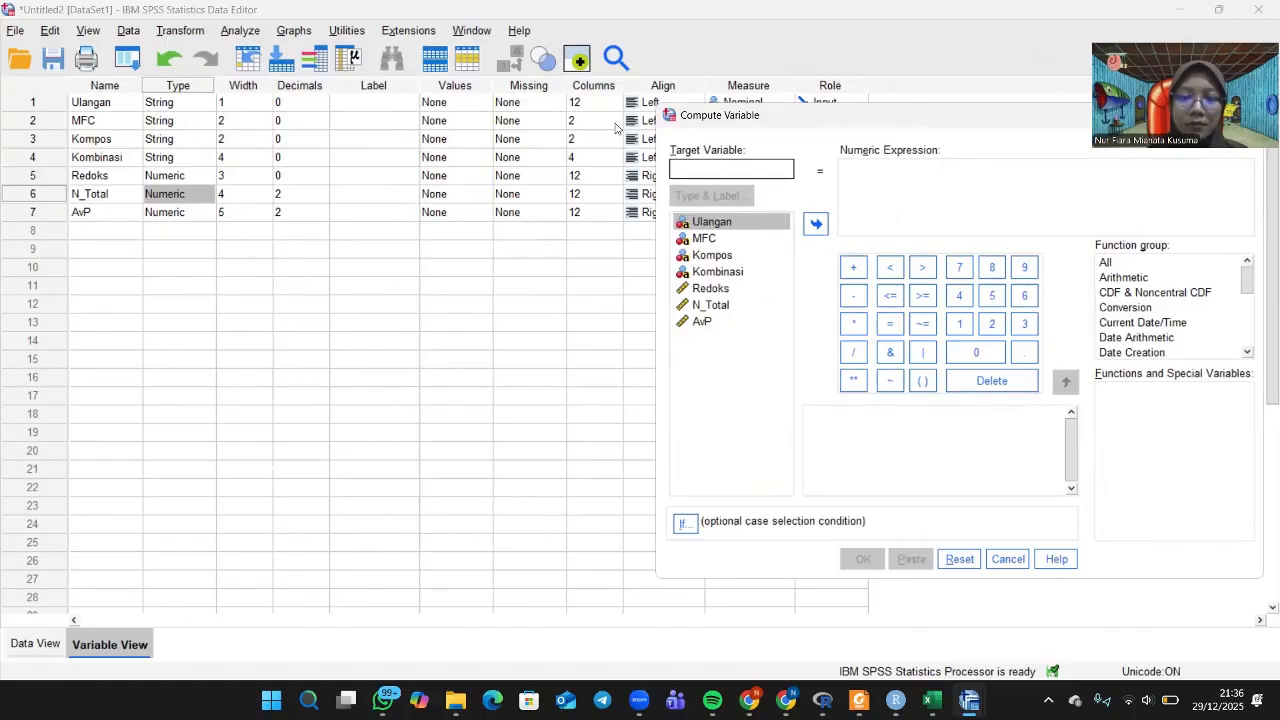
type("Re")
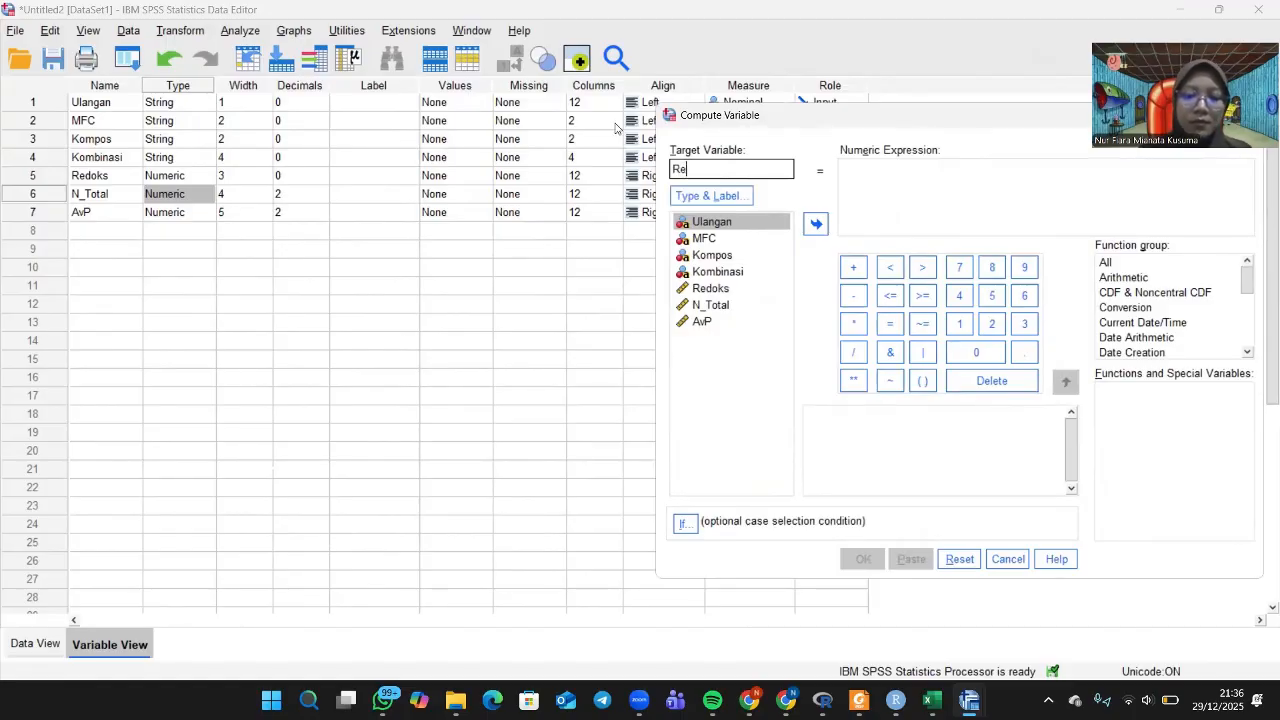
type("doks_1")
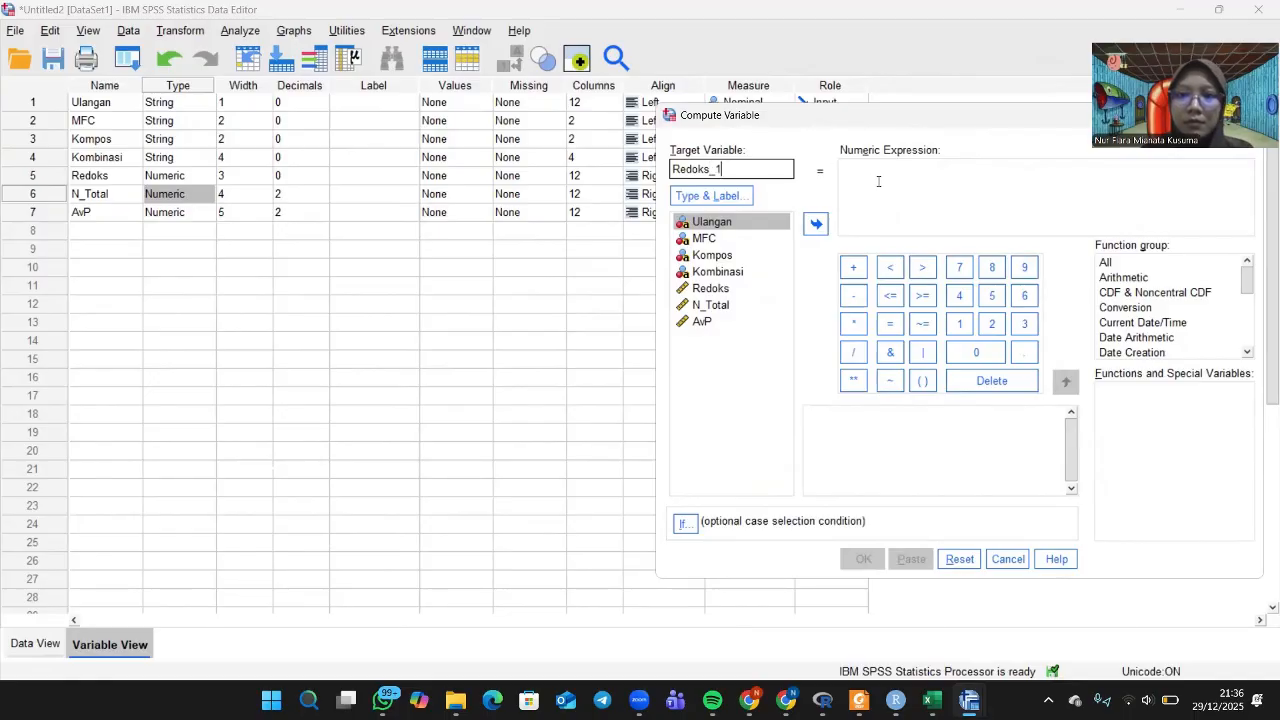
left_click(878, 181)
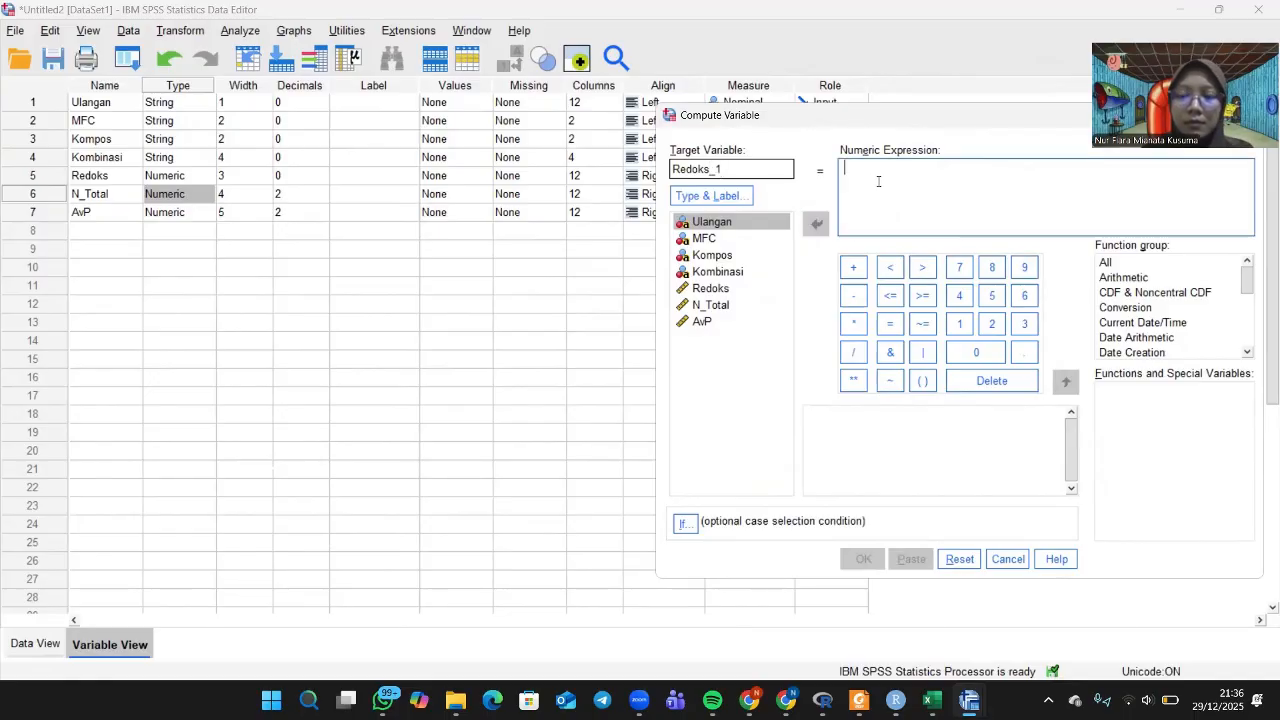
type("sqrt(")
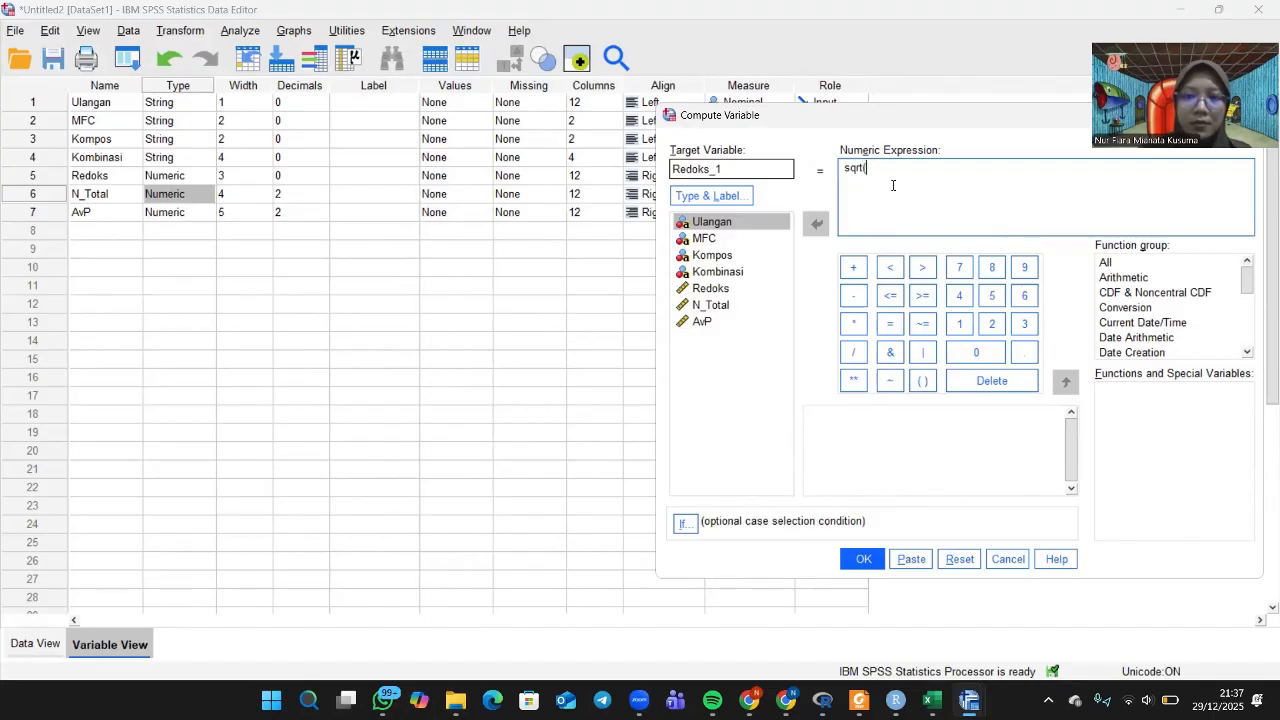
type("Re")
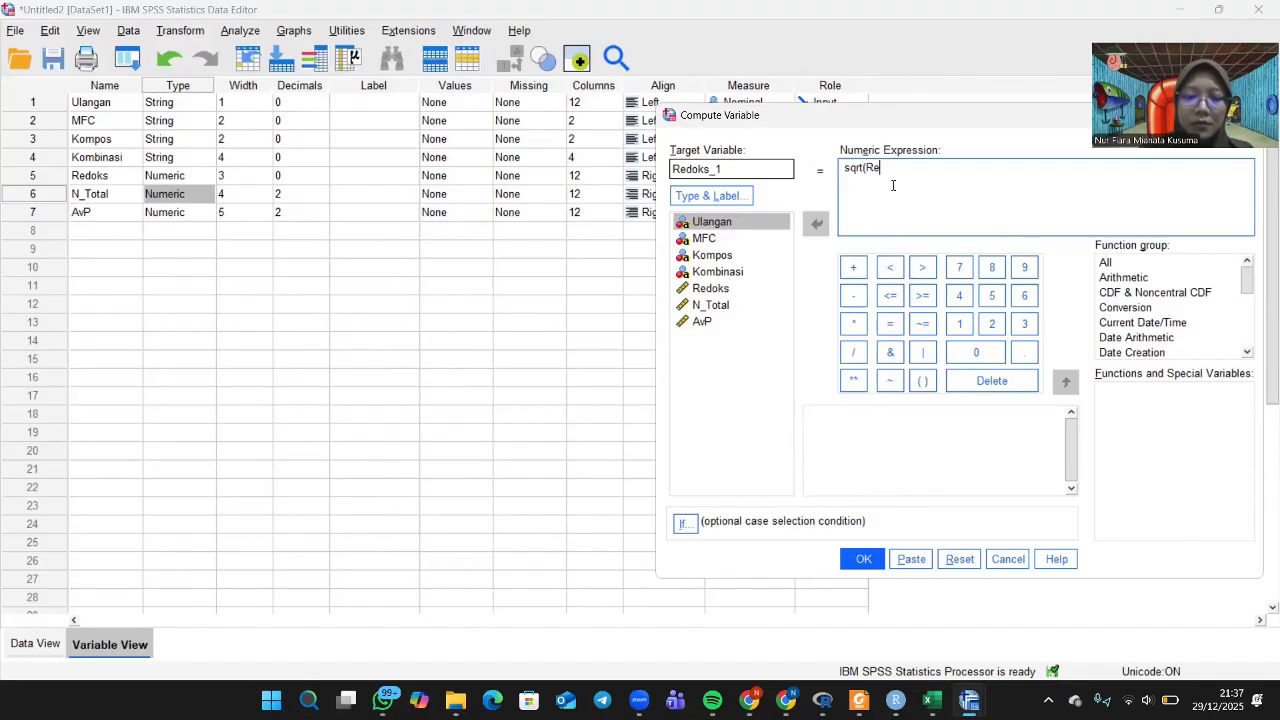
type("doks)*3")
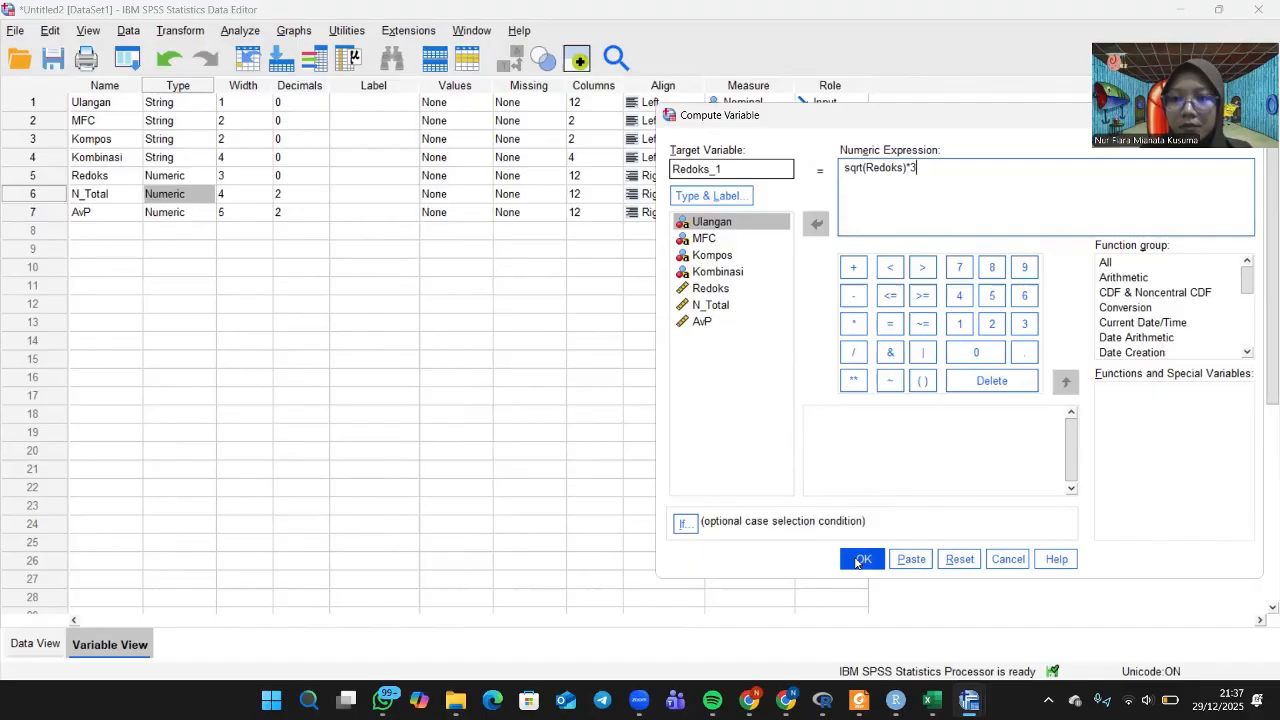
left_click(860, 559)
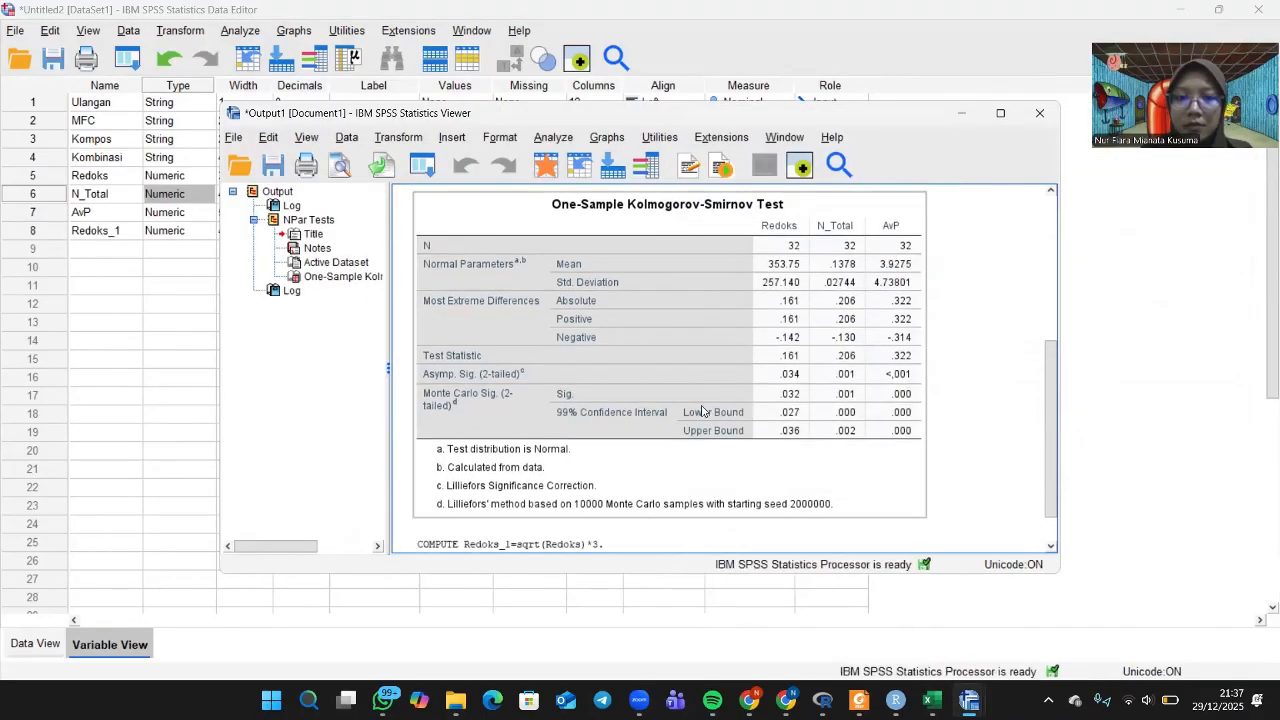
Compute a new variable N_Total_1 with the expression sqrt(N_Total)*5.
left_click(190, 28)
left_click(218, 55)
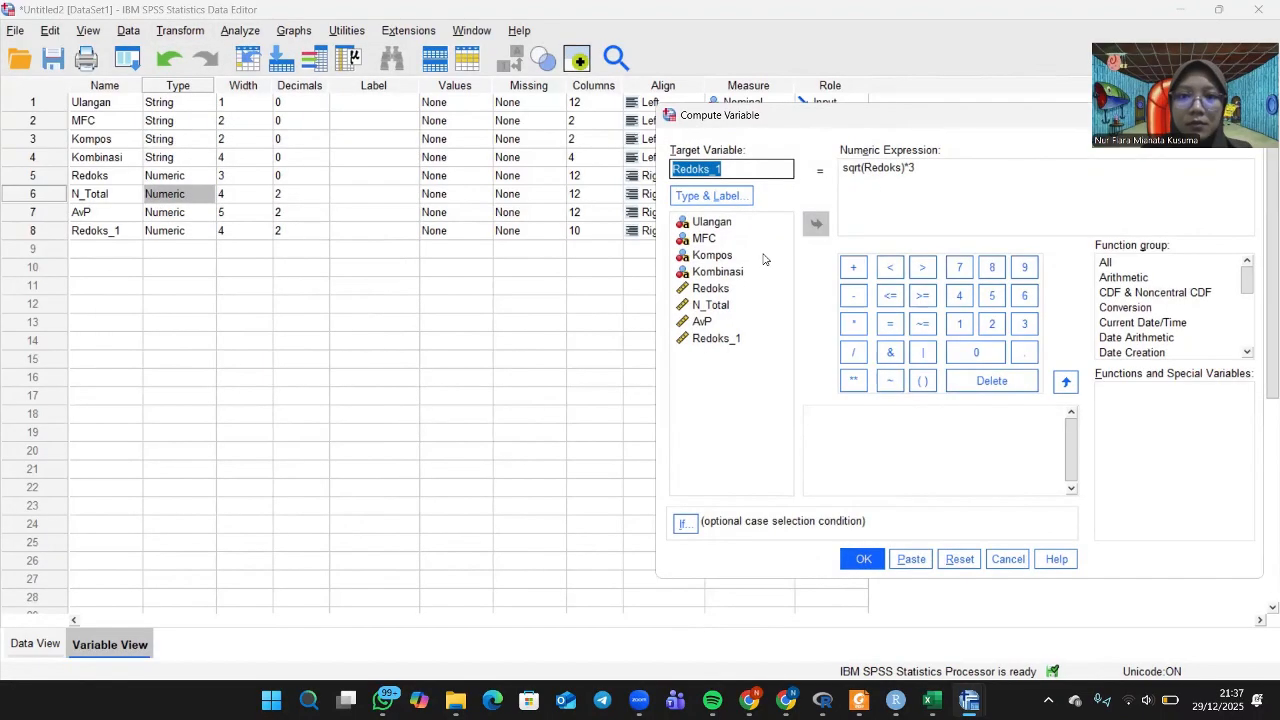
left_click(709, 168)
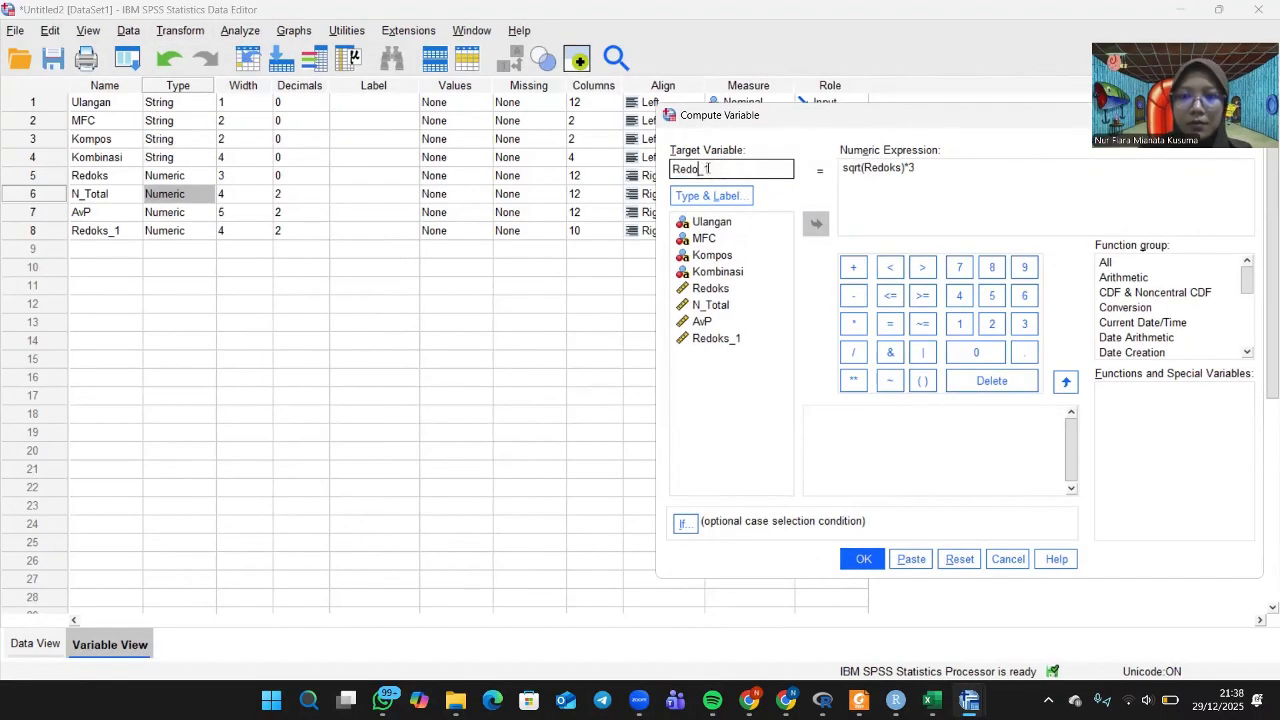
key("BackSpace")
key("BackSpace")
key("BackSpace")
key("BackSpace")
type("N")
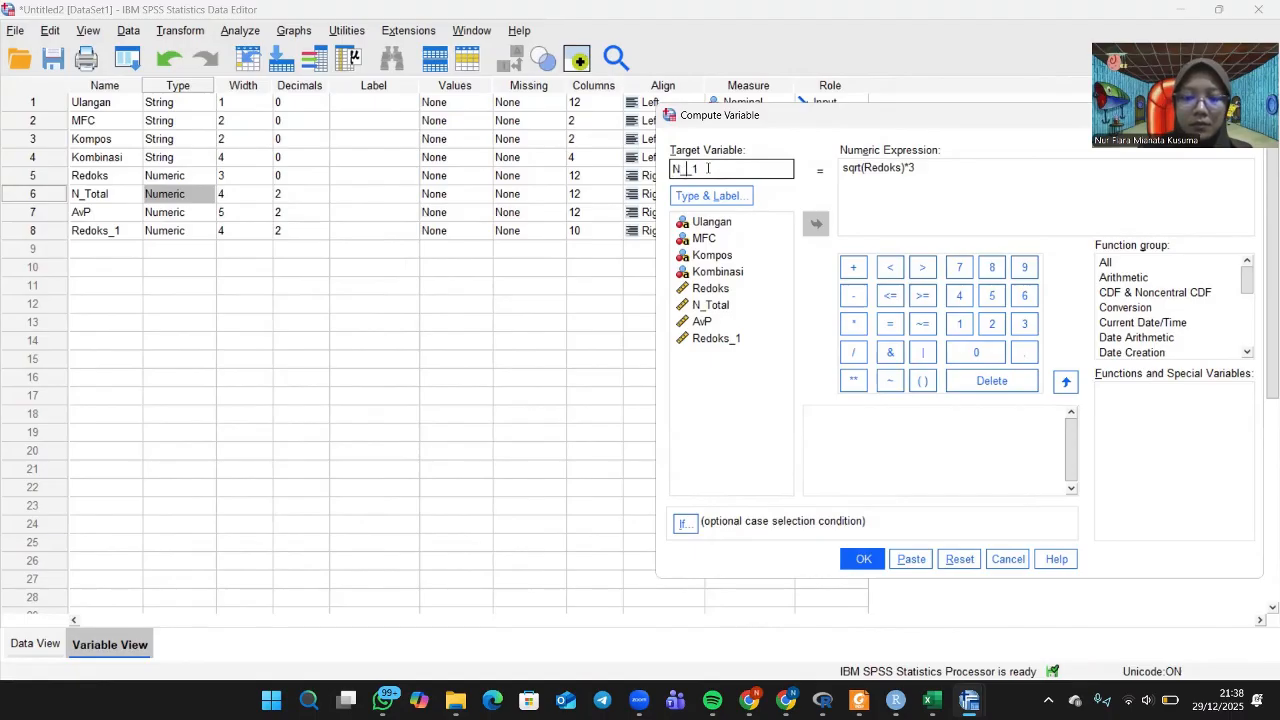
type("_Total")
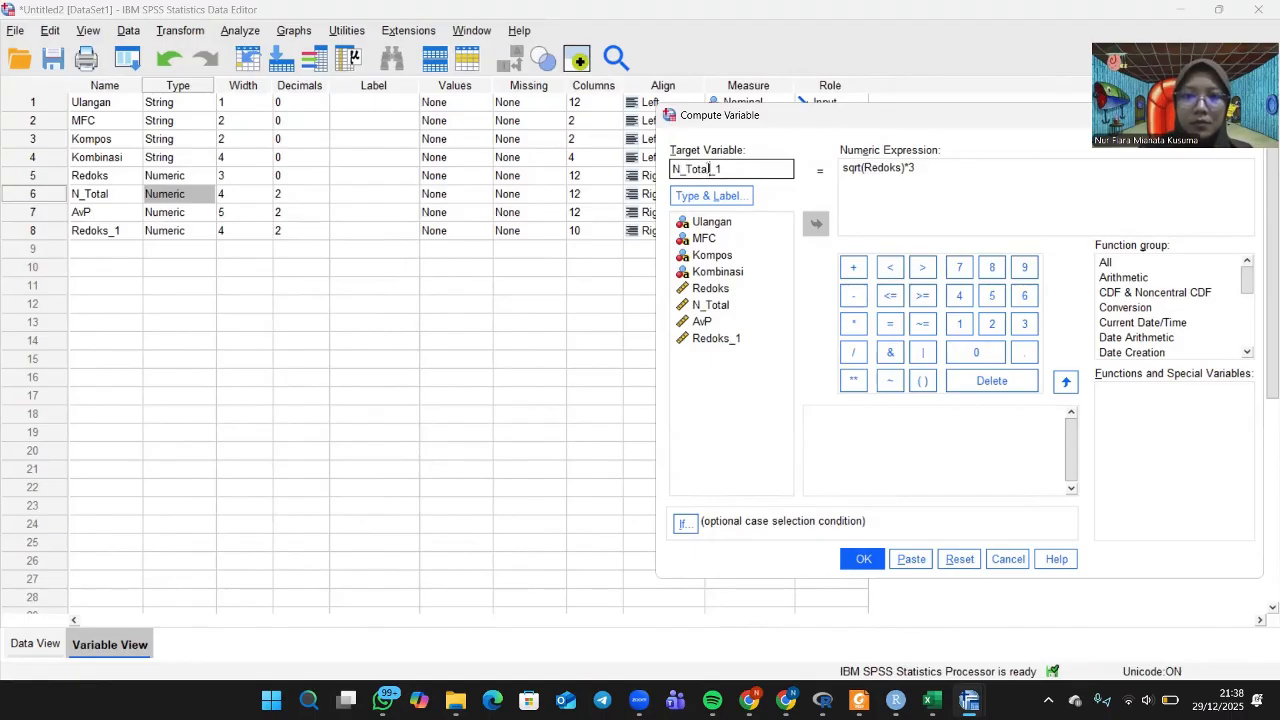
left_click(901, 167)
double_click(902, 167)
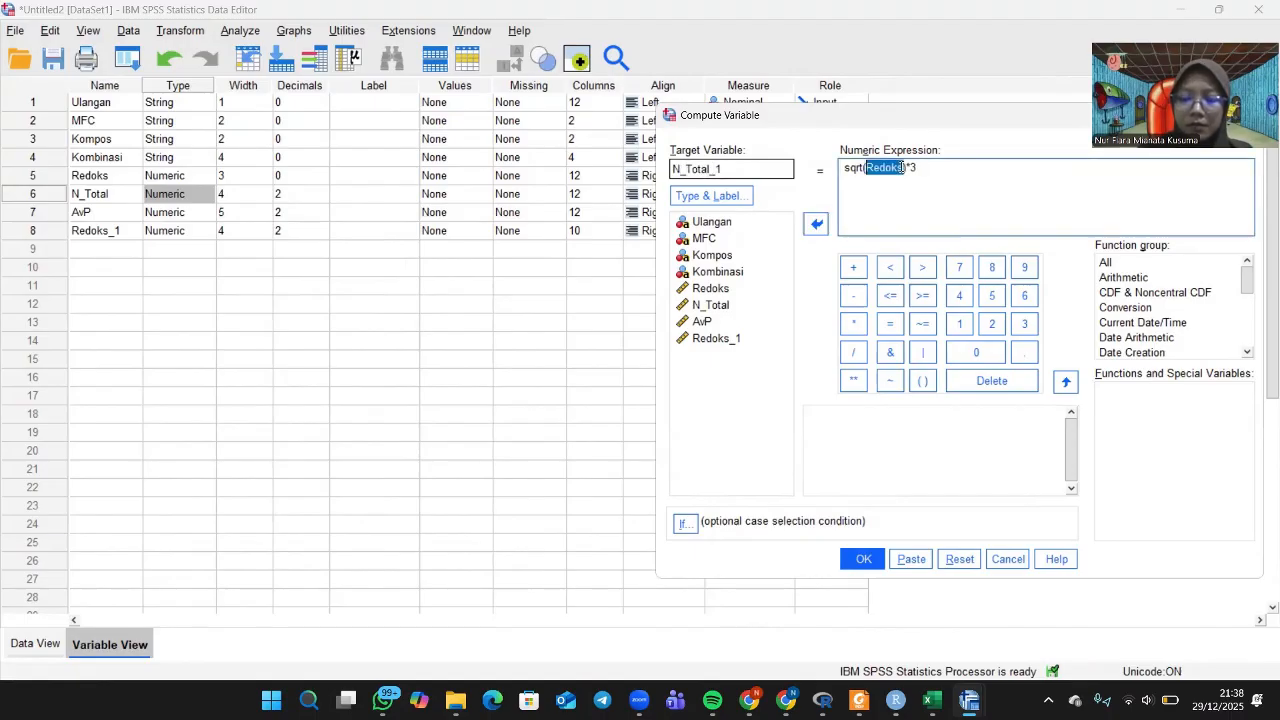
type("N_")
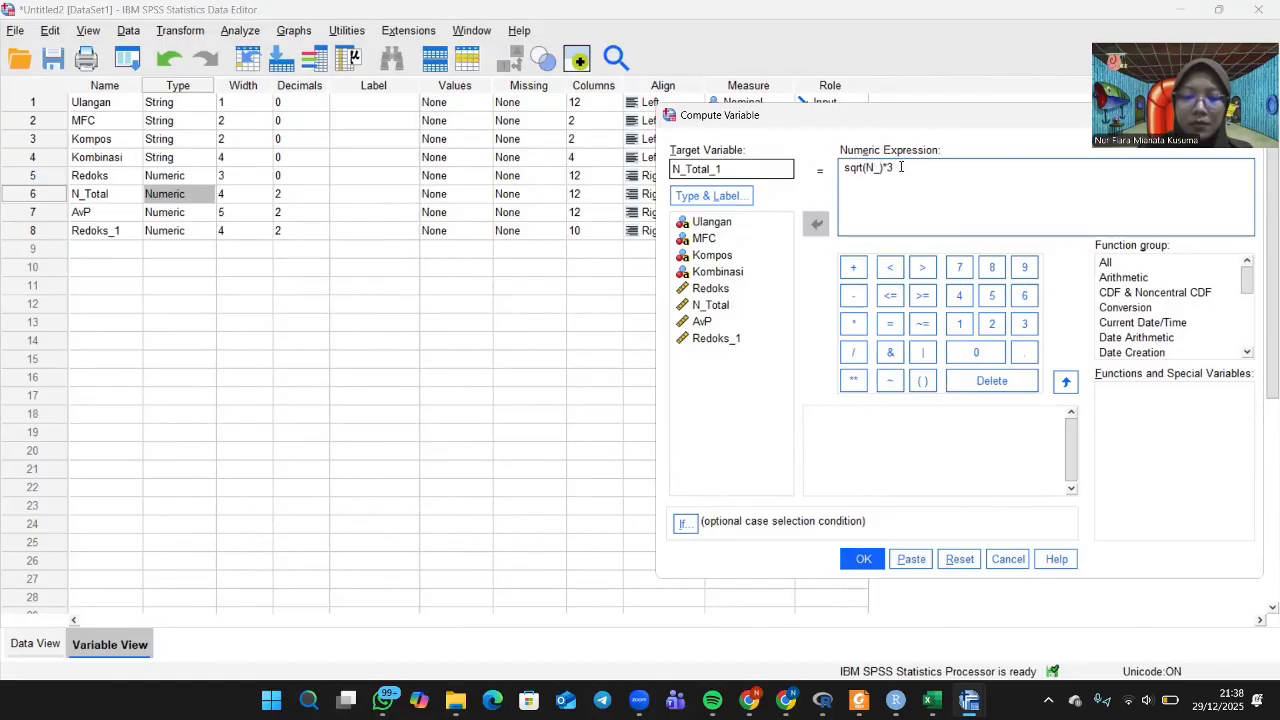
type("Total")
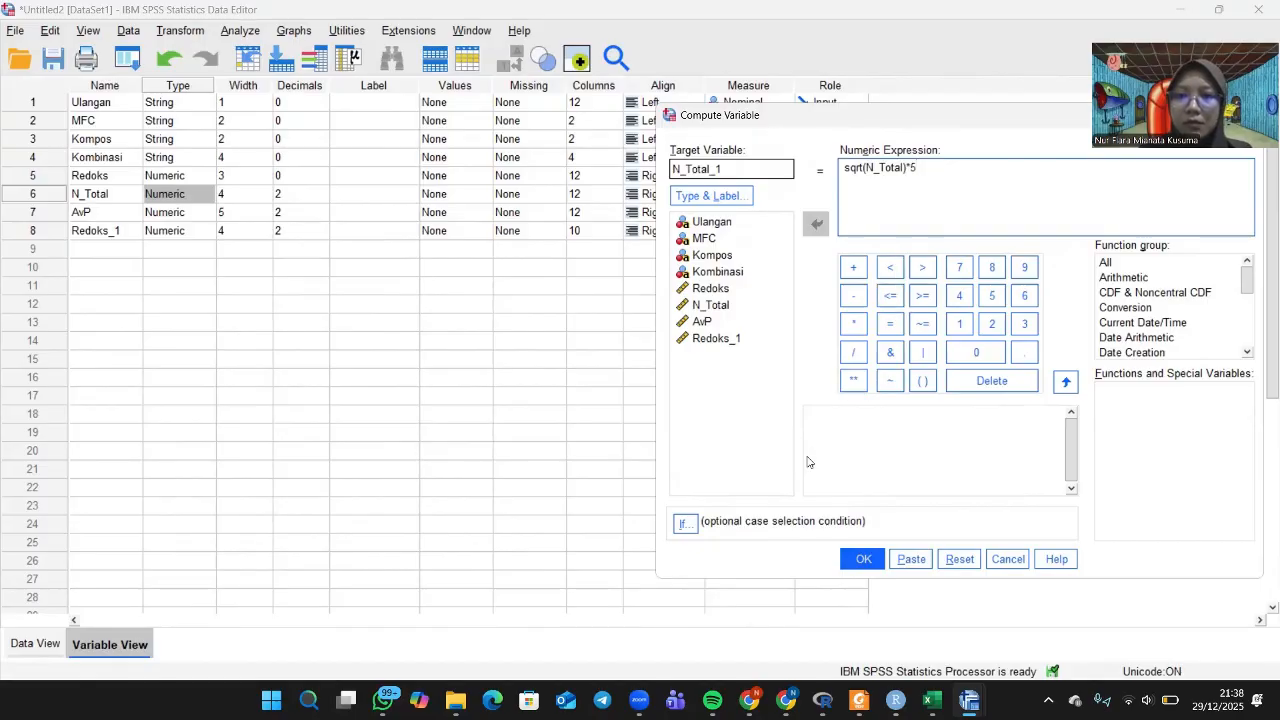
left_click(857, 560)
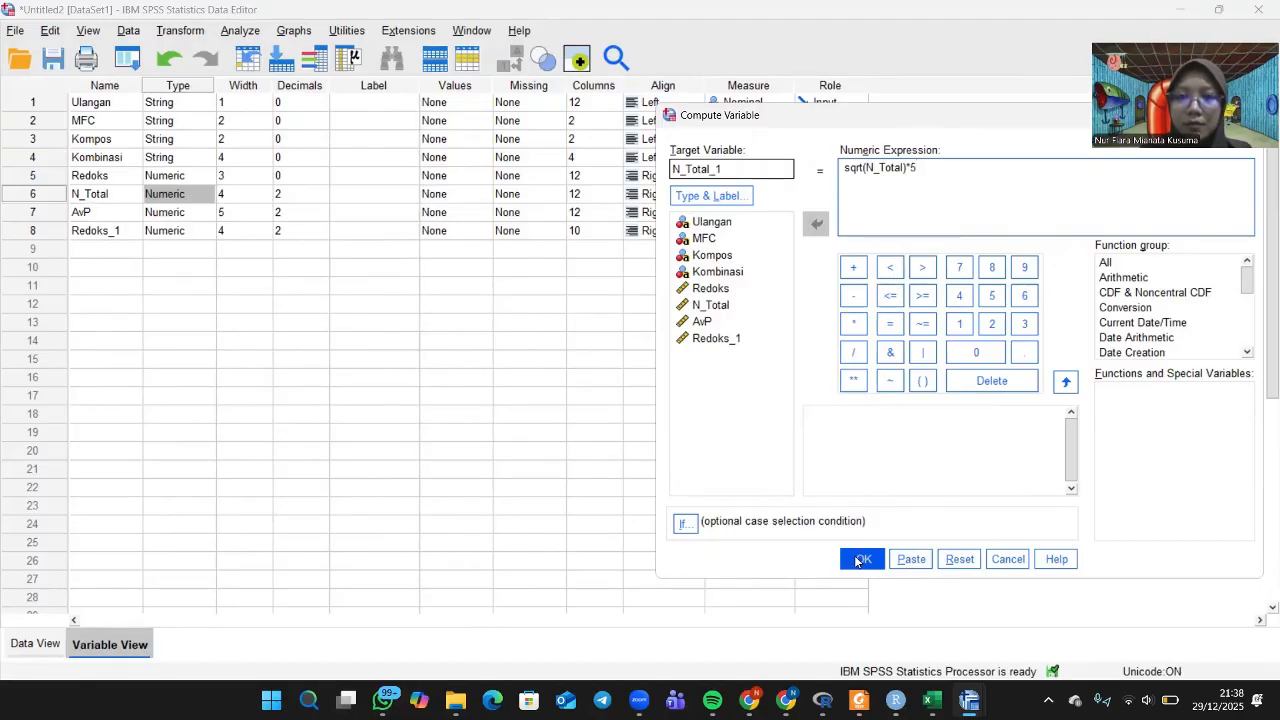
Compute a new variable AvP_1 with the expression sqrt(AvP)*5.
left_click(170, 32)
left_click(210, 60)
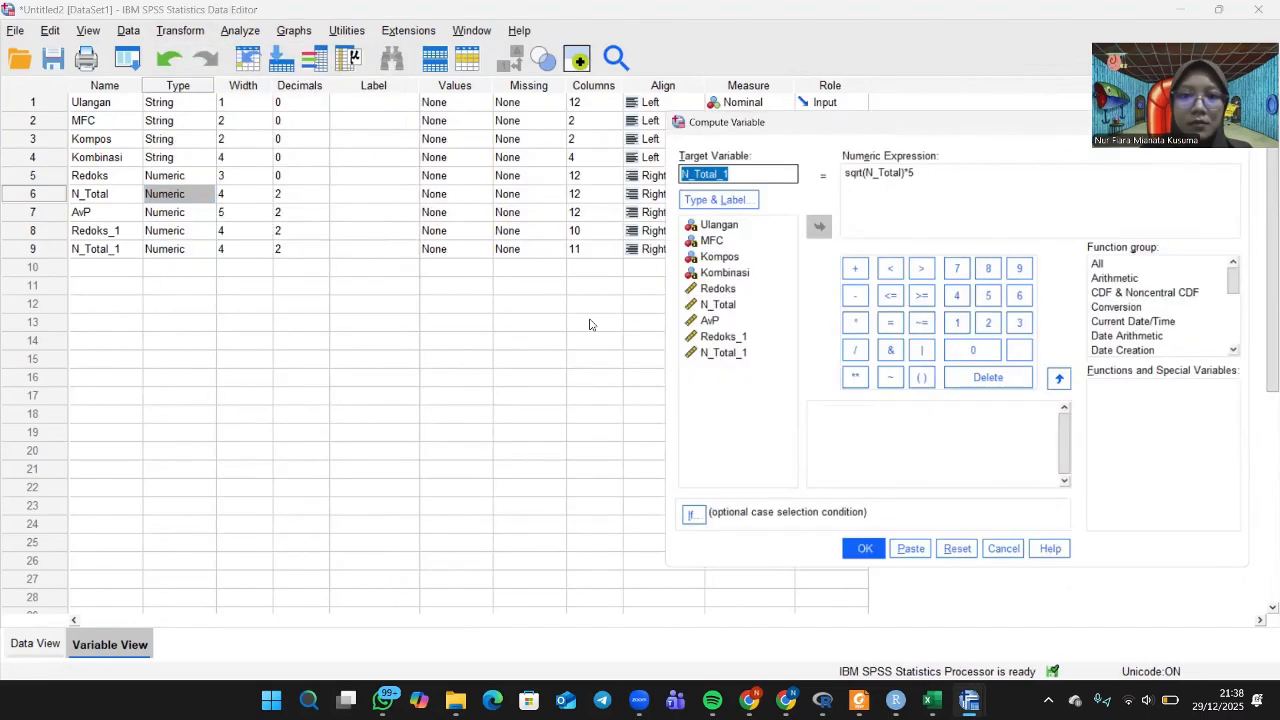
left_click(709, 168)
key("BackSpace")
key("BackSpace")
key("BackSpace")
key("BackSpace")
key("BackSpace")
key("BackSpace")
key("BackSpace")
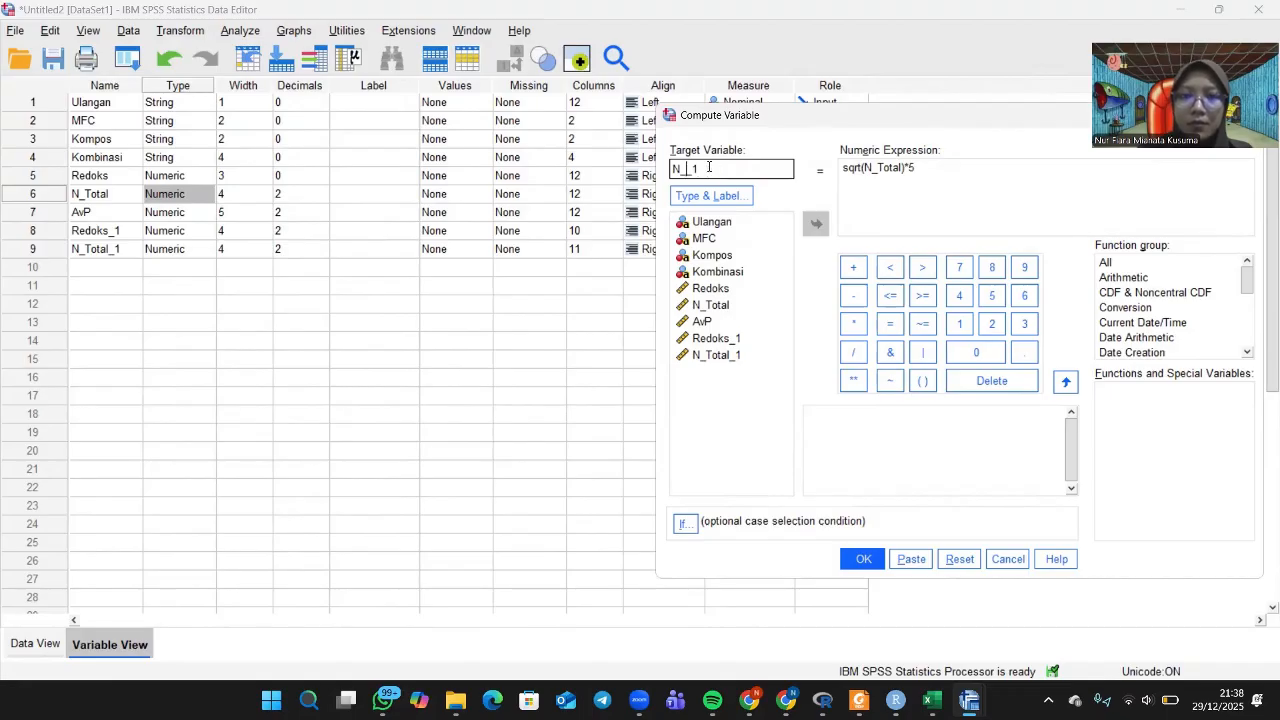
type("AvP")
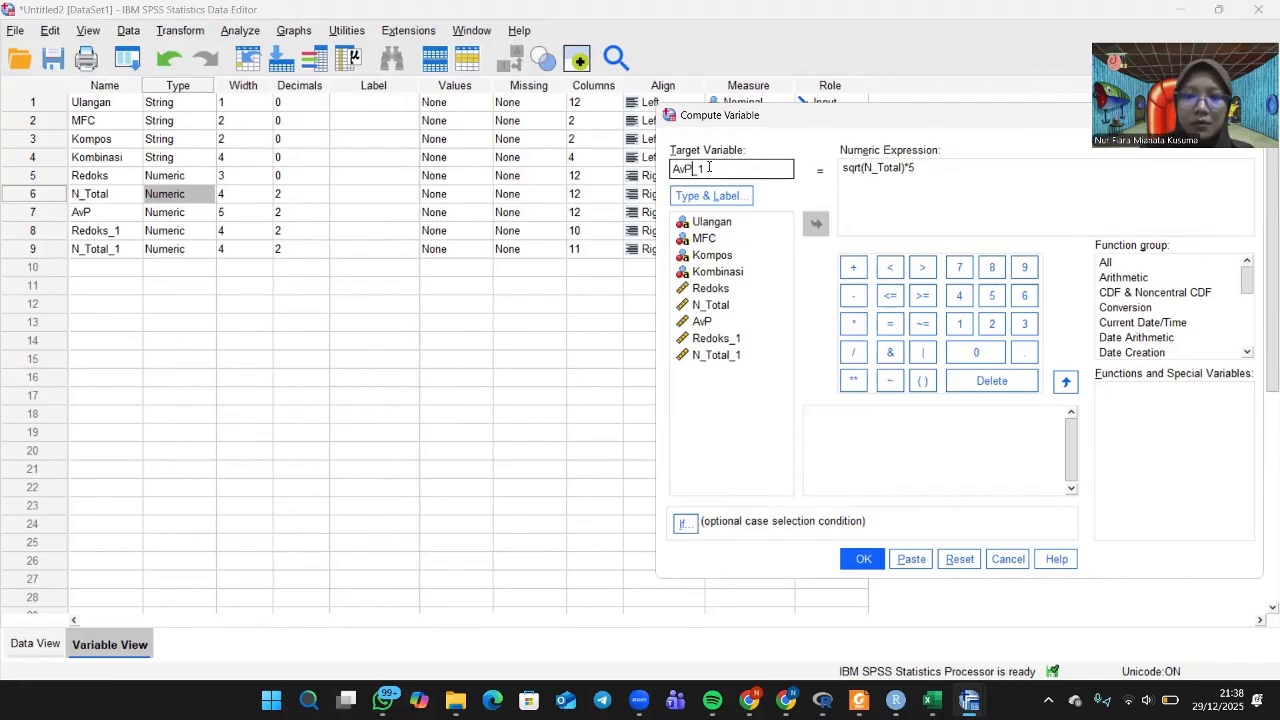
left_click(904, 167)
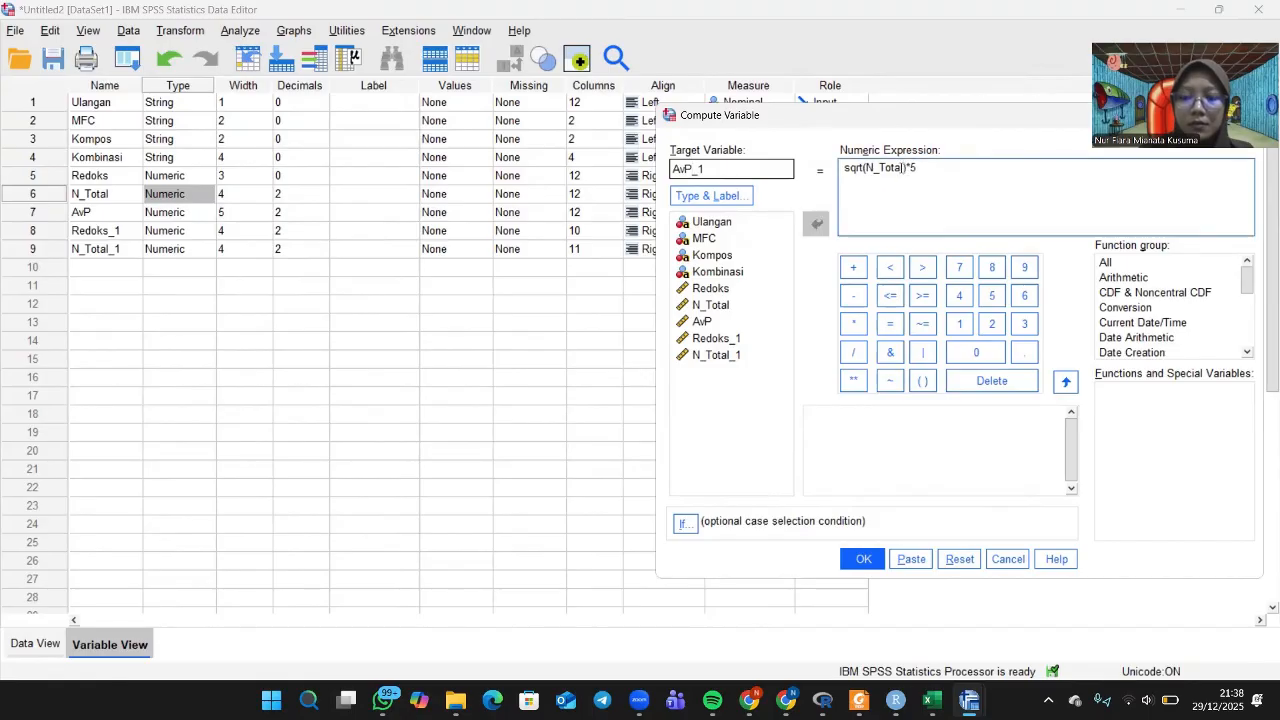
left_click_drag(904, 167, 866, 167)
key("BackSpace")
type("AvP")
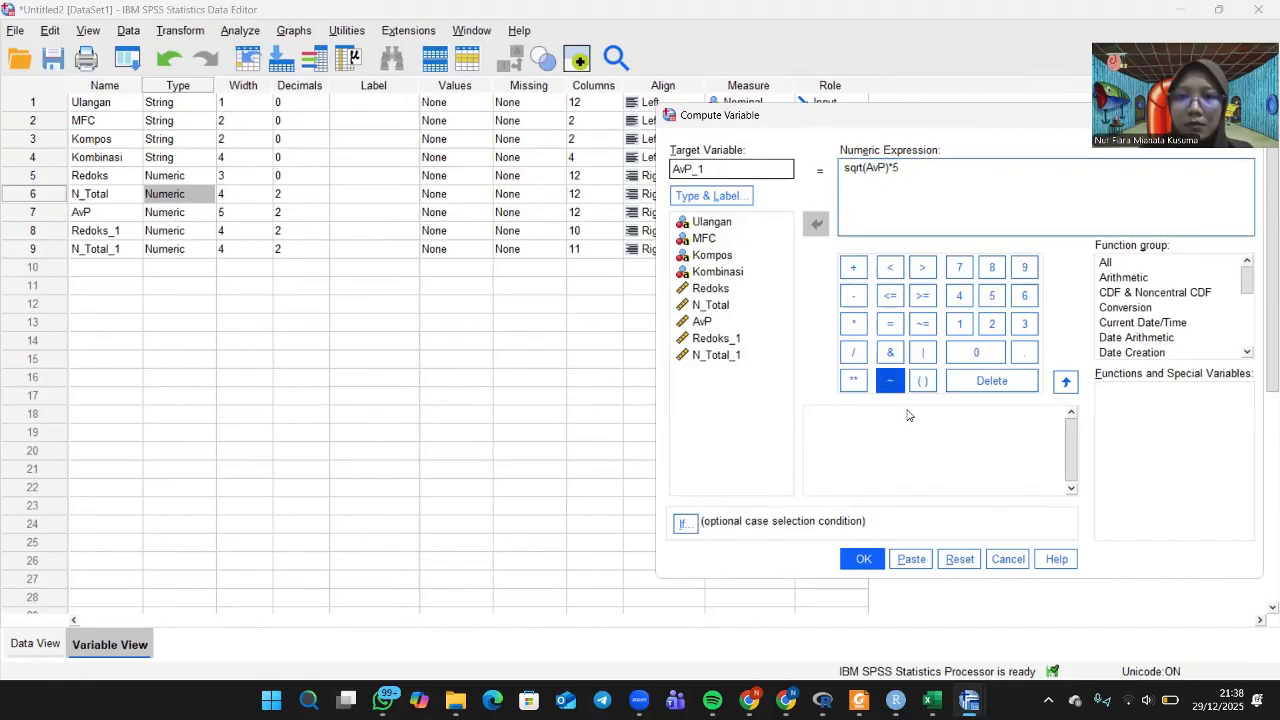
left_click(862, 559)
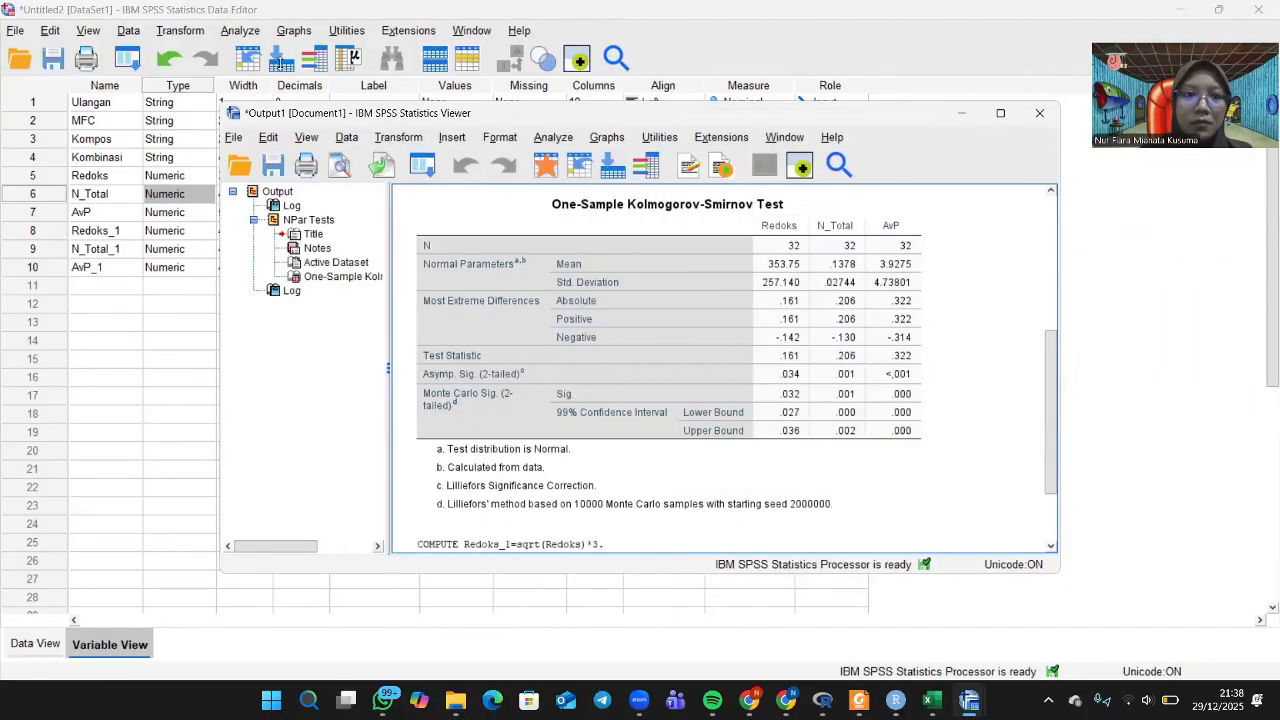
Run a one-sample Kolmogorov-Smirnov normality test on Redoks_1, N_Total_1 and AvP_1 instead of the original variables, and examine the results table.
left_click(256, 32)
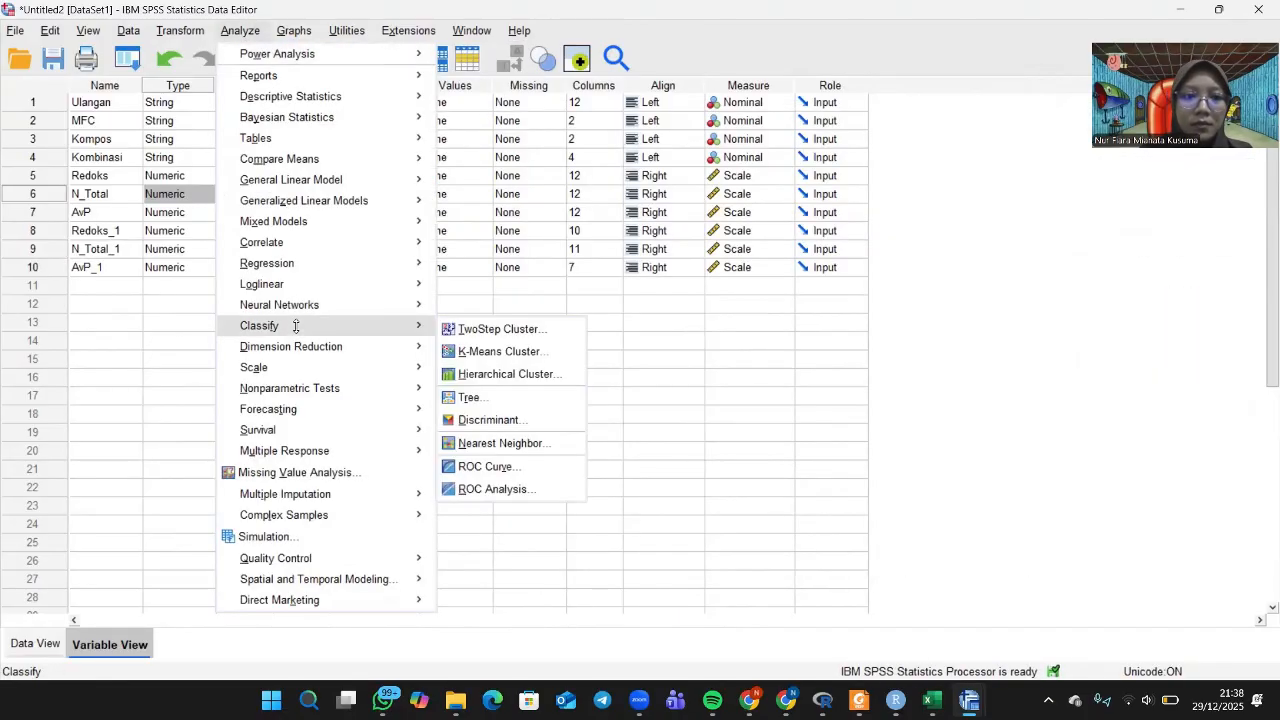
mouse_move(359, 397)
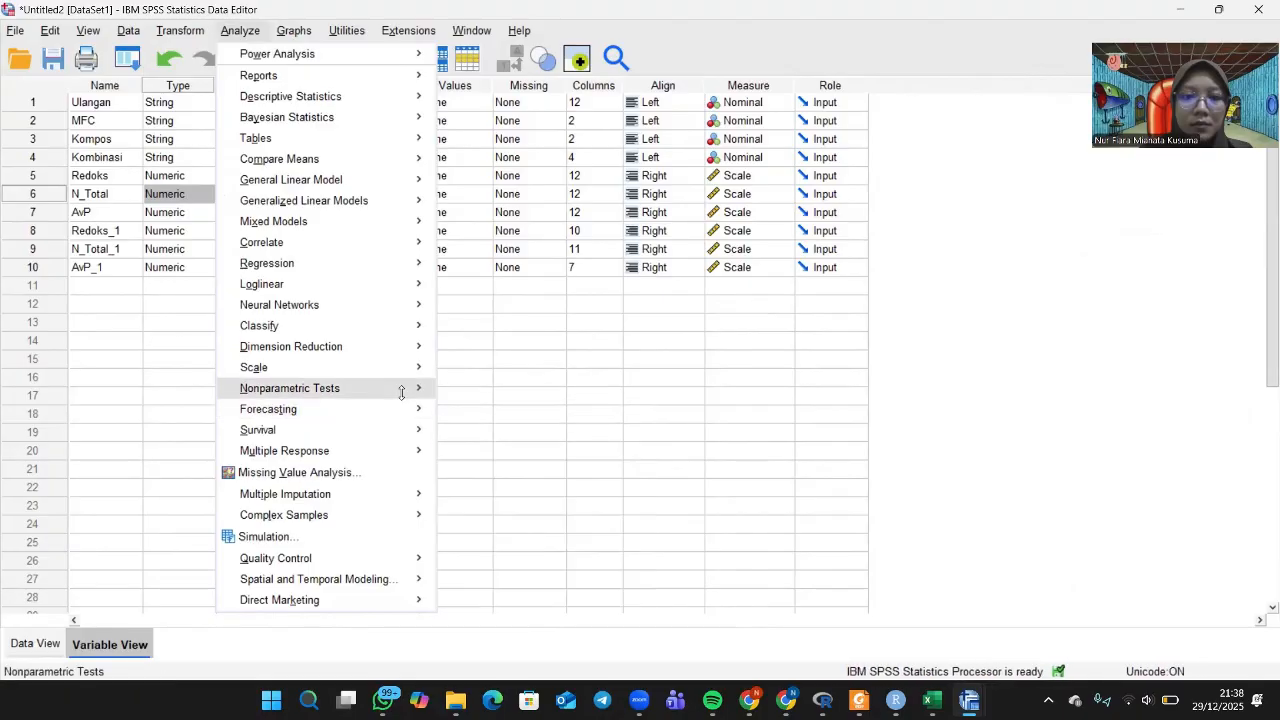
mouse_move(526, 456)
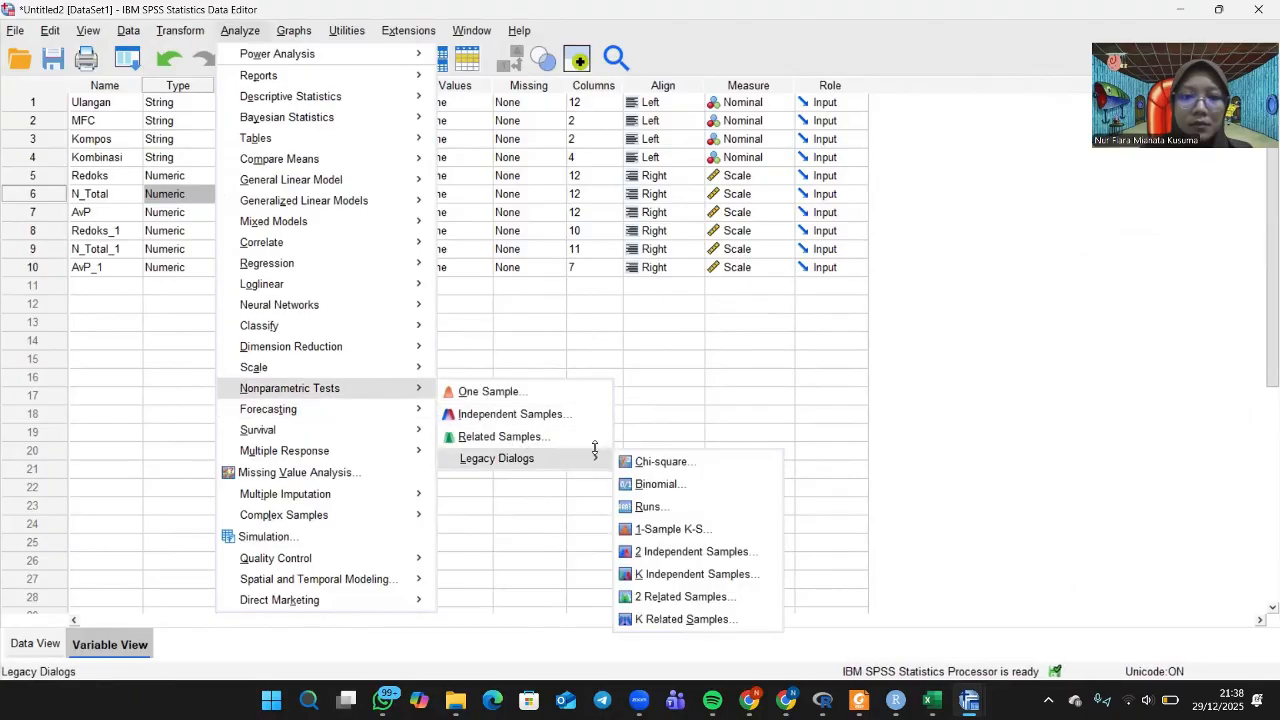
left_click(674, 528)
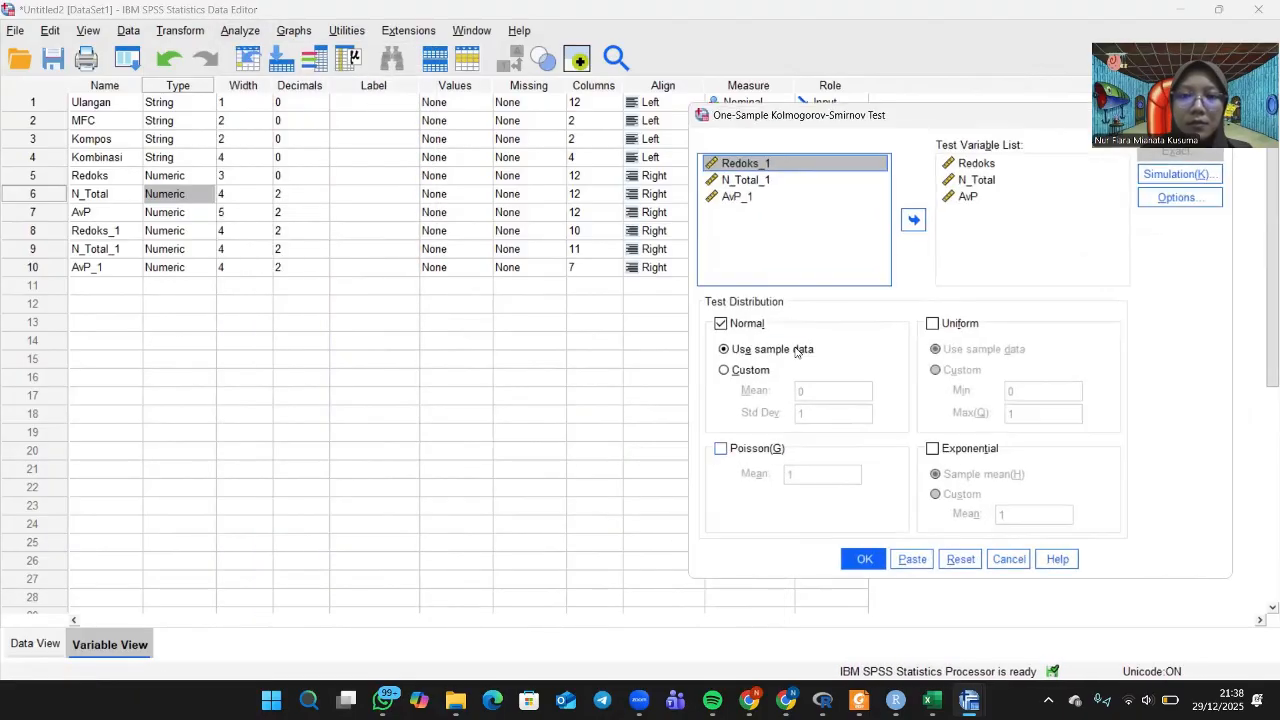
left_click(1010, 169)
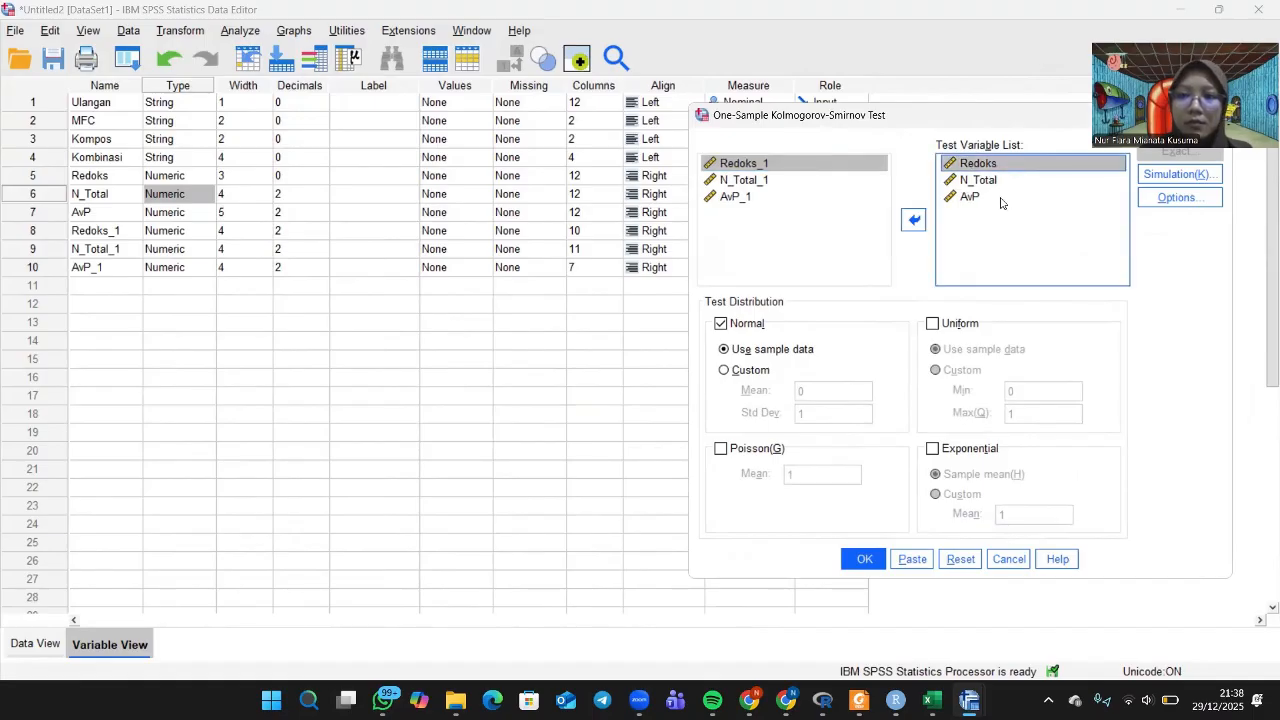
left_click(1001, 199, "shift")
left_click(914, 220)
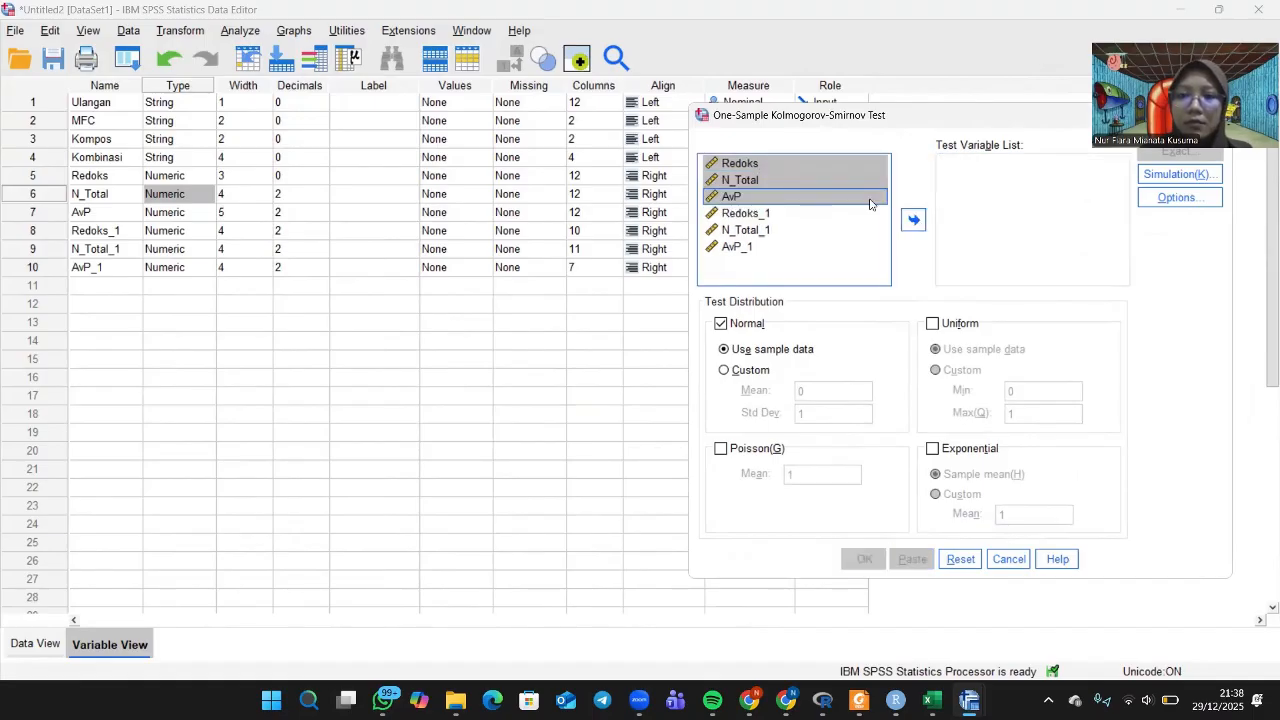
left_click(745, 212)
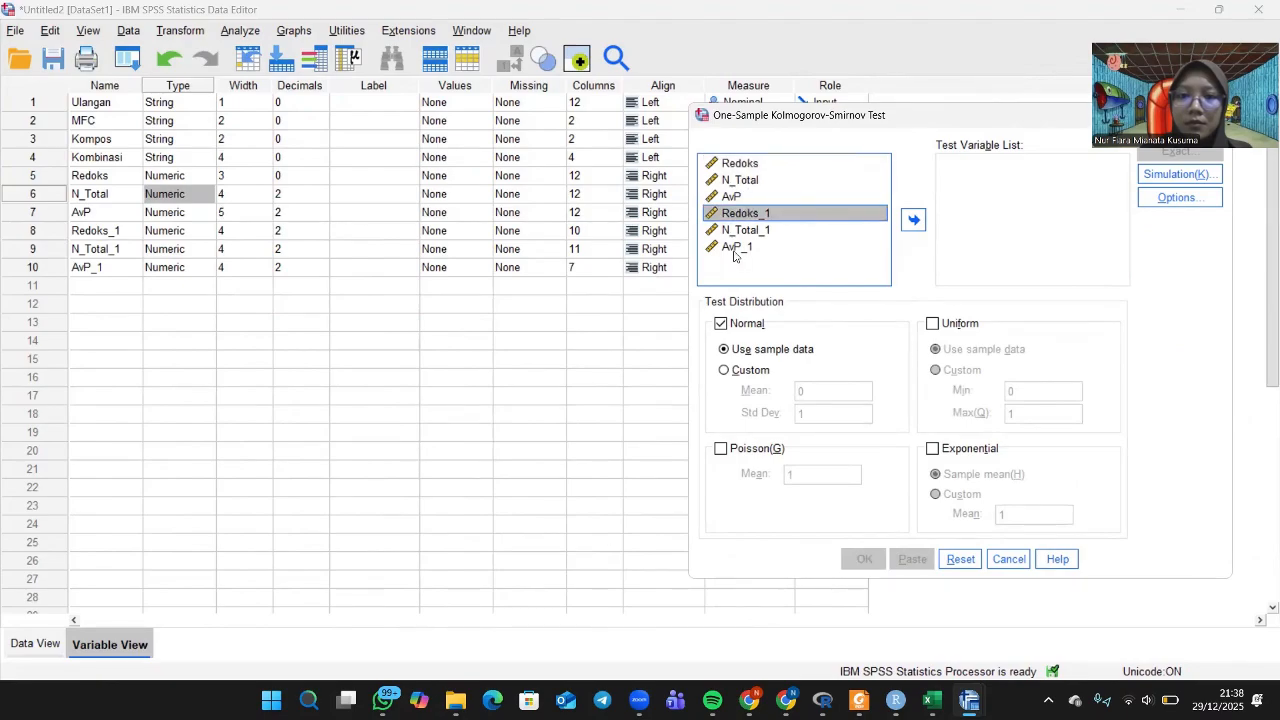
left_click(736, 250, "shift")
left_click(906, 224)
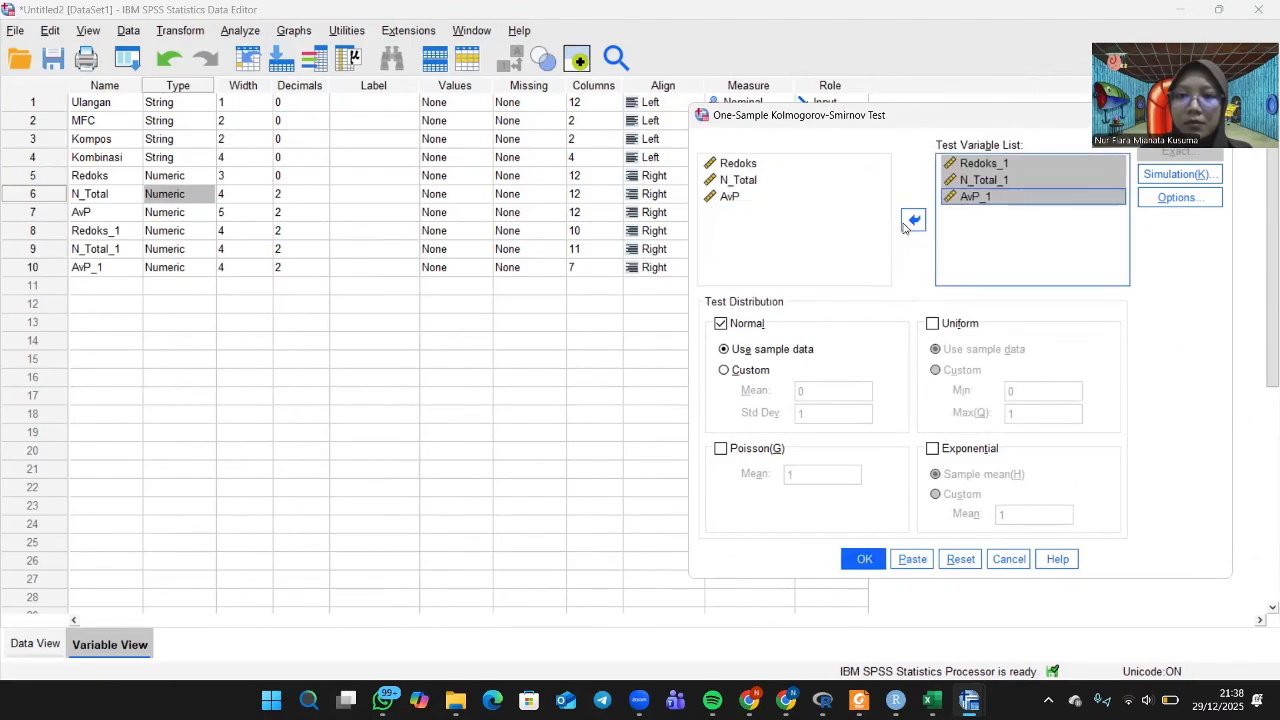
left_click(864, 559)
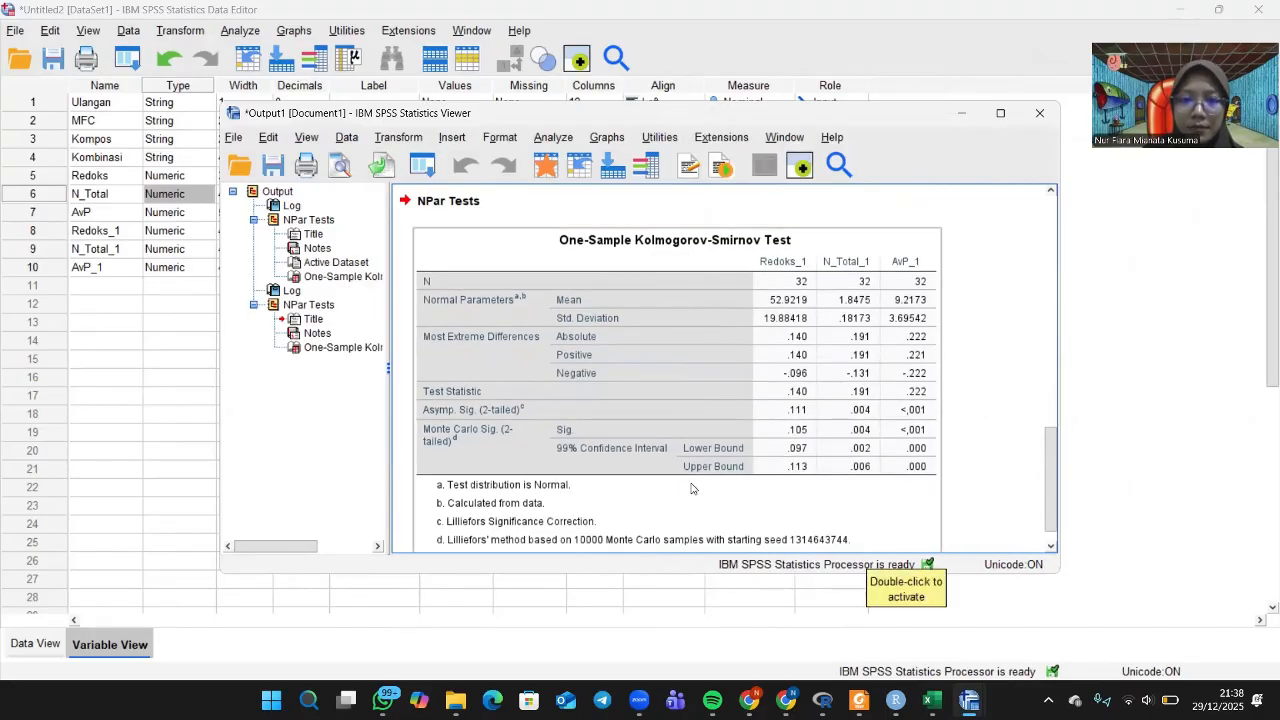
scroll(691, 488, "down", 1)
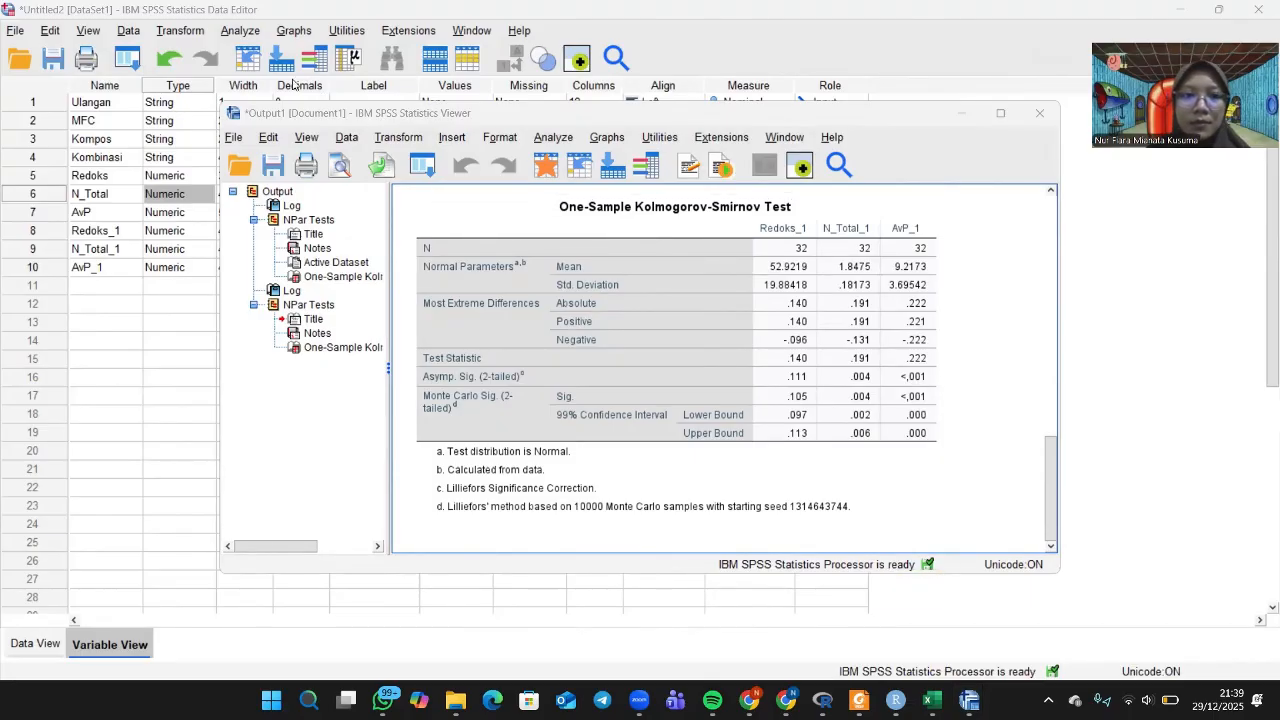
Start a univariate General Linear Model with Redoks_1 as the dependent variable and Ulangan, MFC and Kompos as fixed factors.
left_click(250, 33)
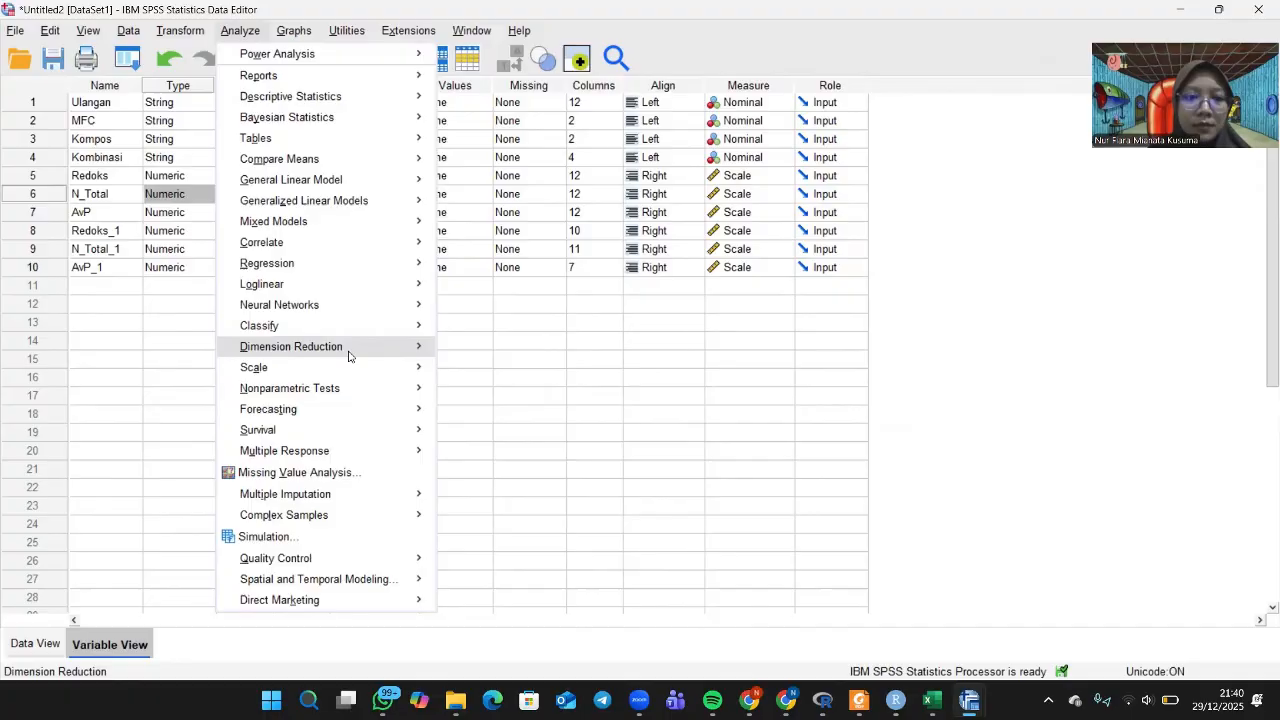
mouse_move(311, 170)
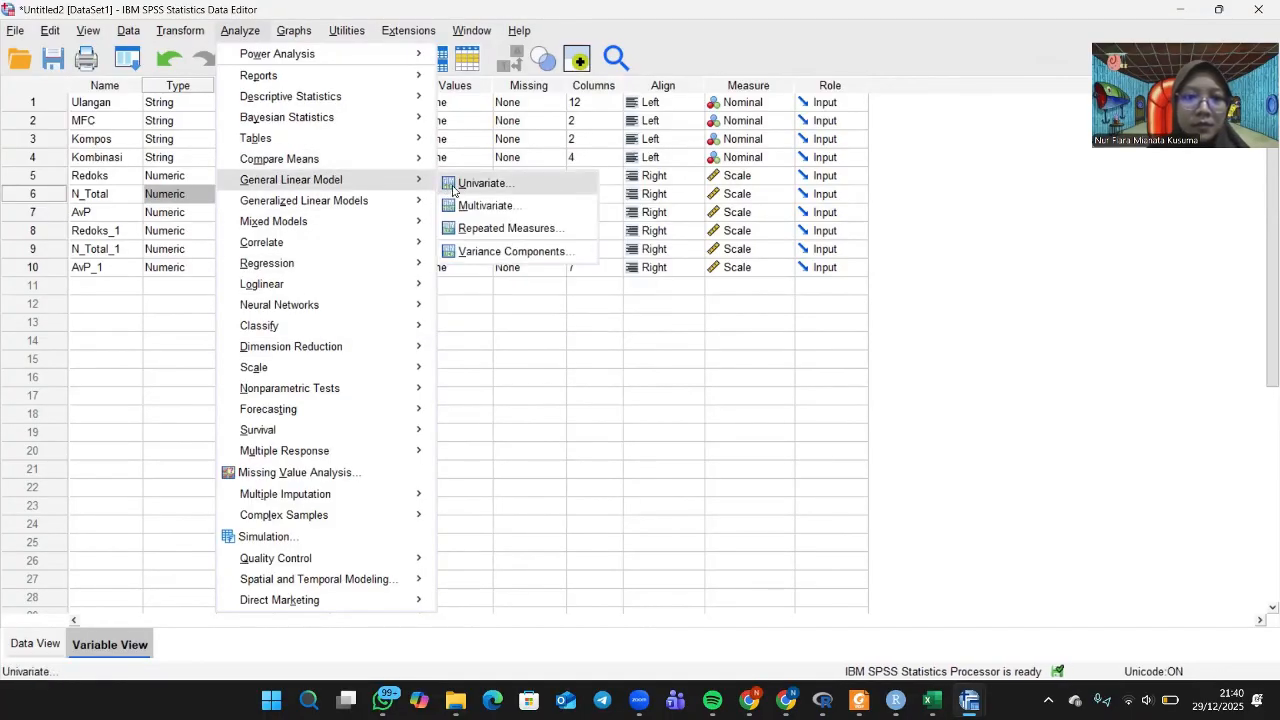
left_click(480, 184)
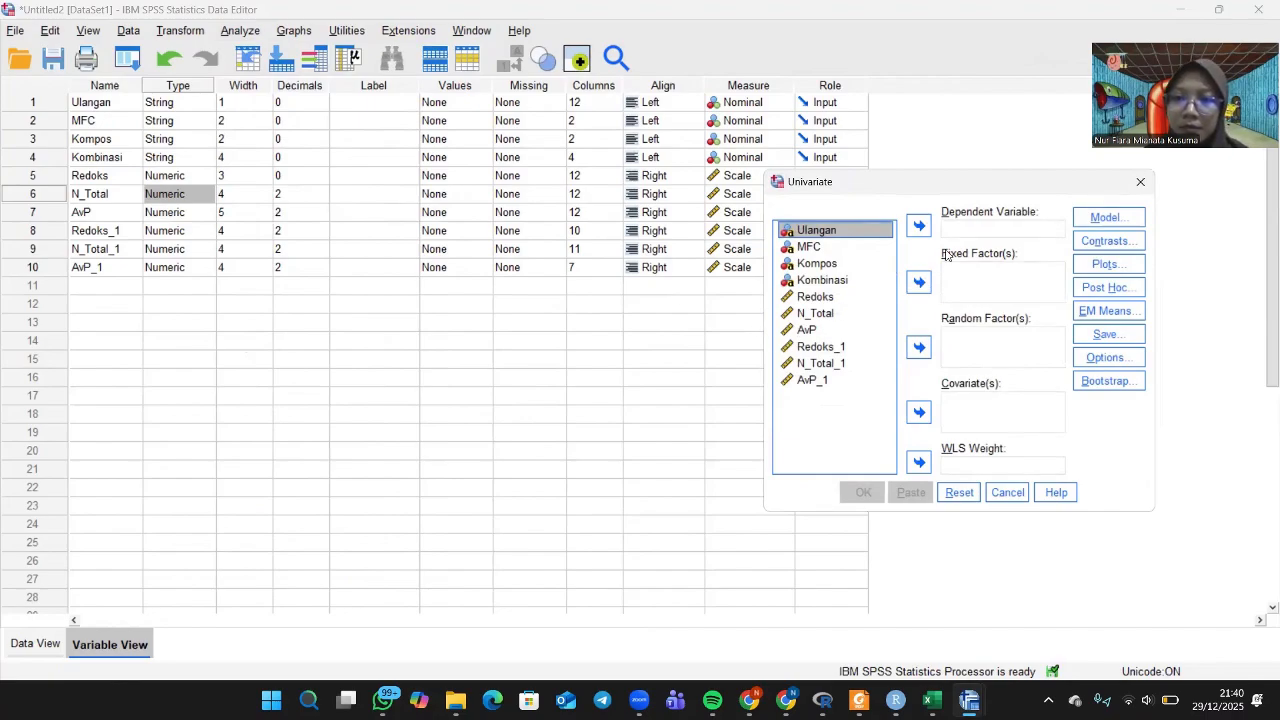
left_click(828, 348)
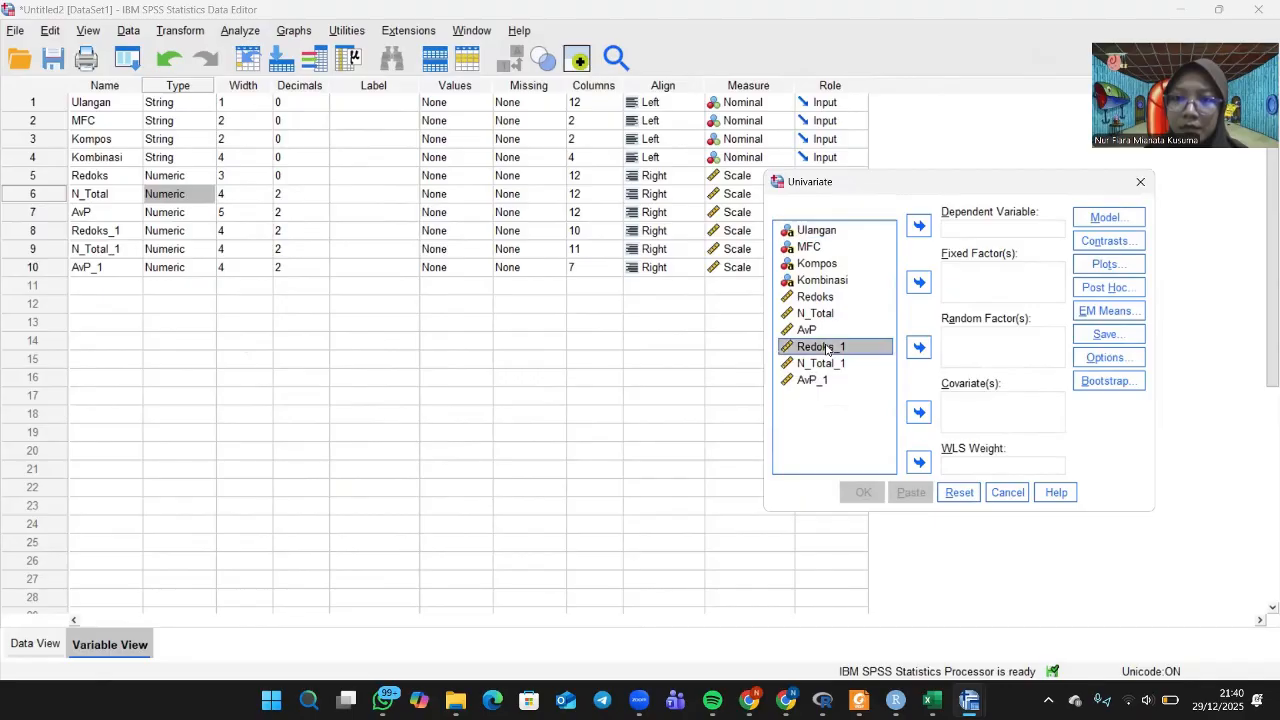
left_click(919, 226)
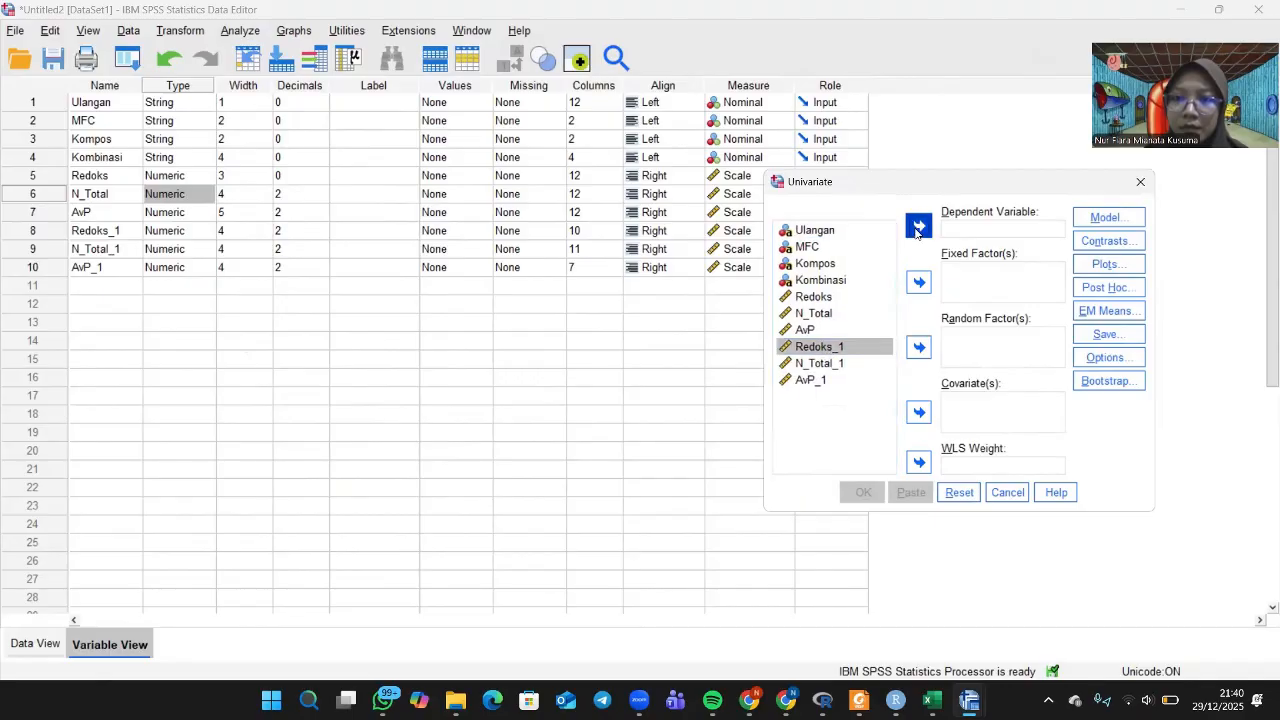
left_click(820, 232)
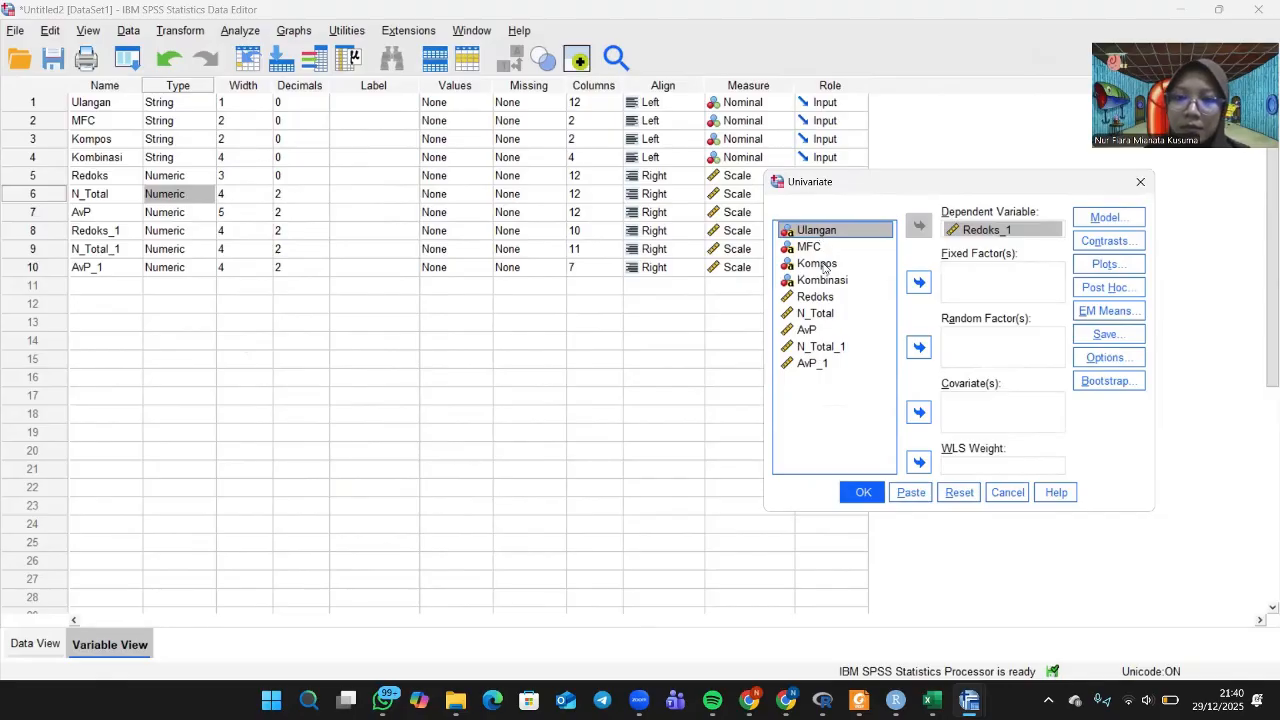
left_click(823, 264, "shift")
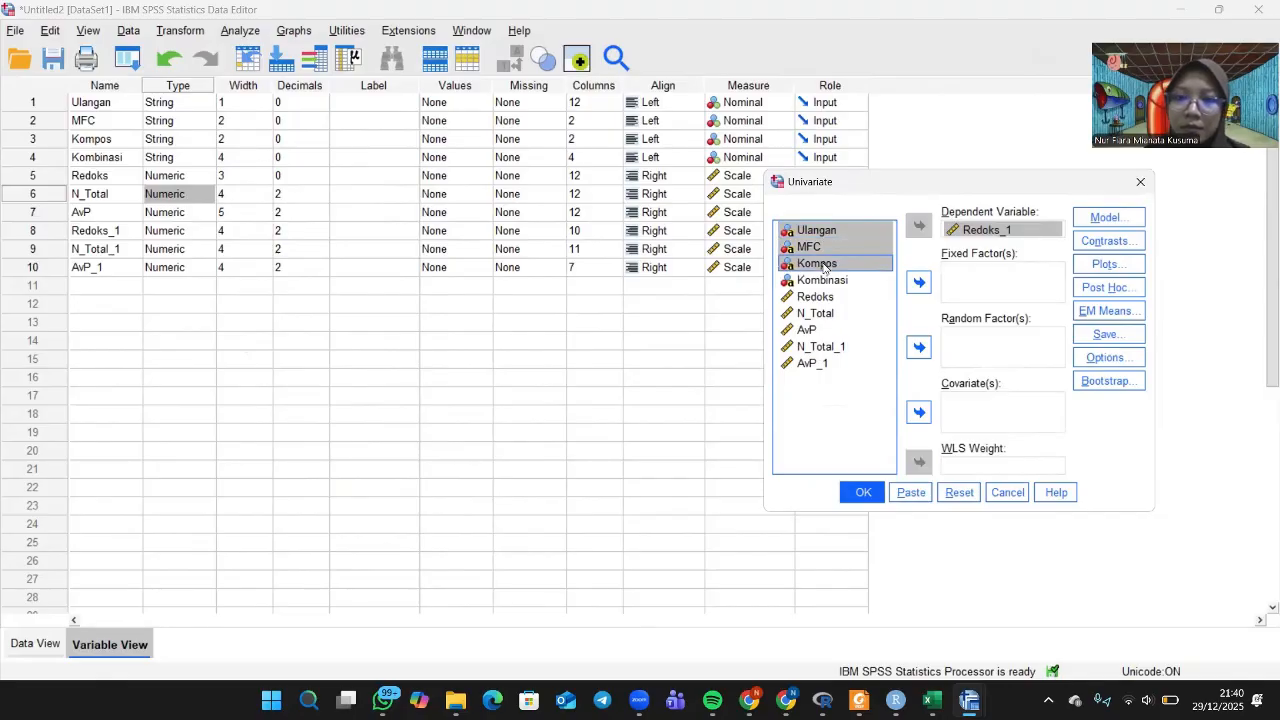
left_click(918, 284)
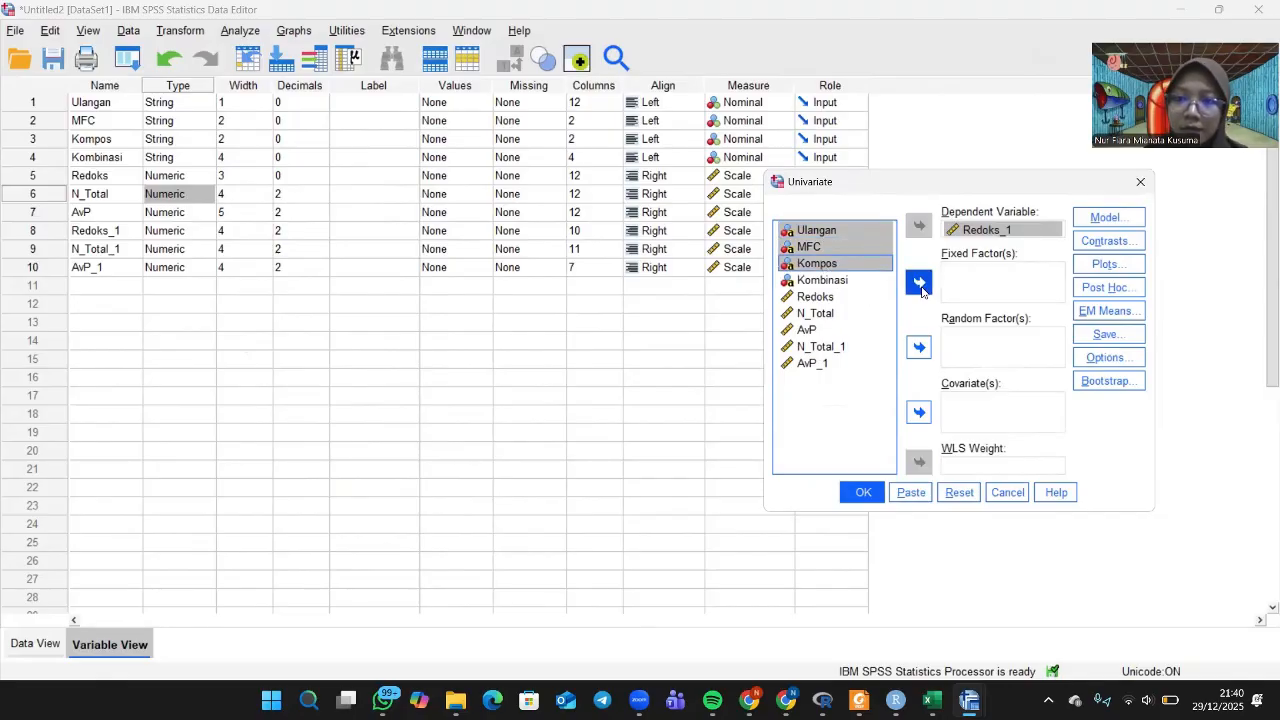
Specify the model with built terms: main effects Ulangan, MFC and Kompos, plus the Kompos*MFC interaction.
left_click(1106, 220)
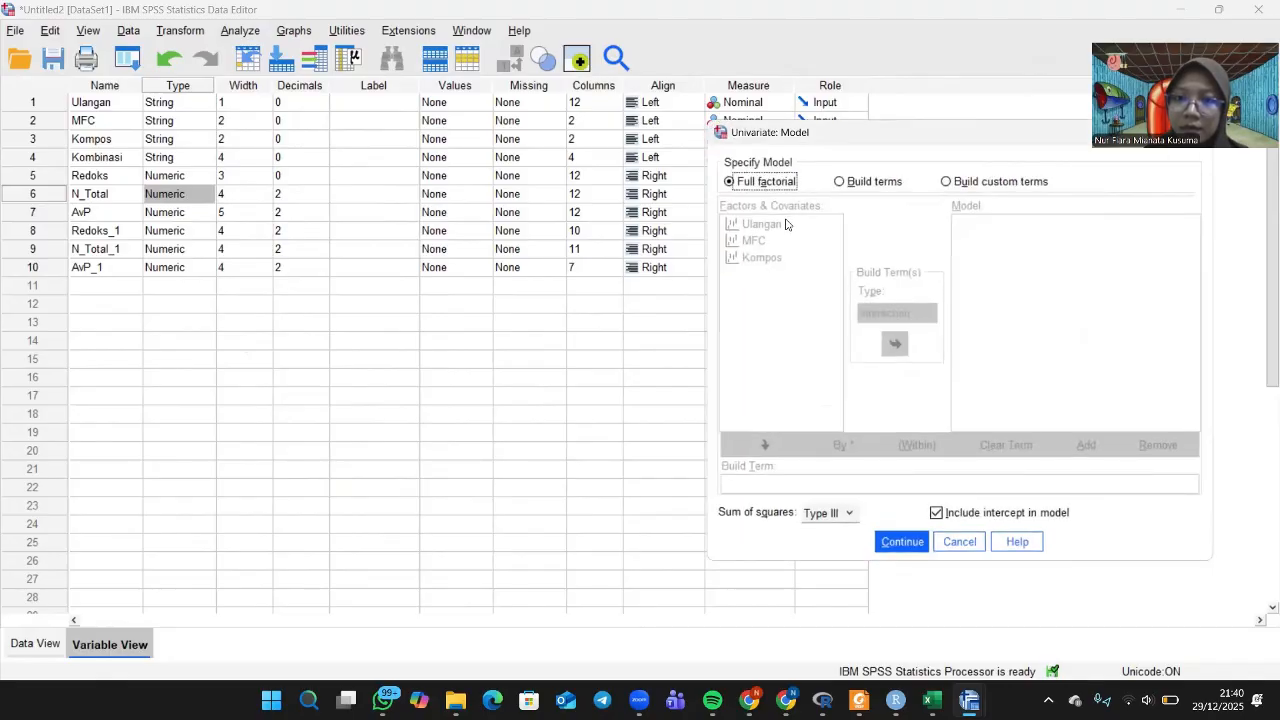
left_click(849, 182)
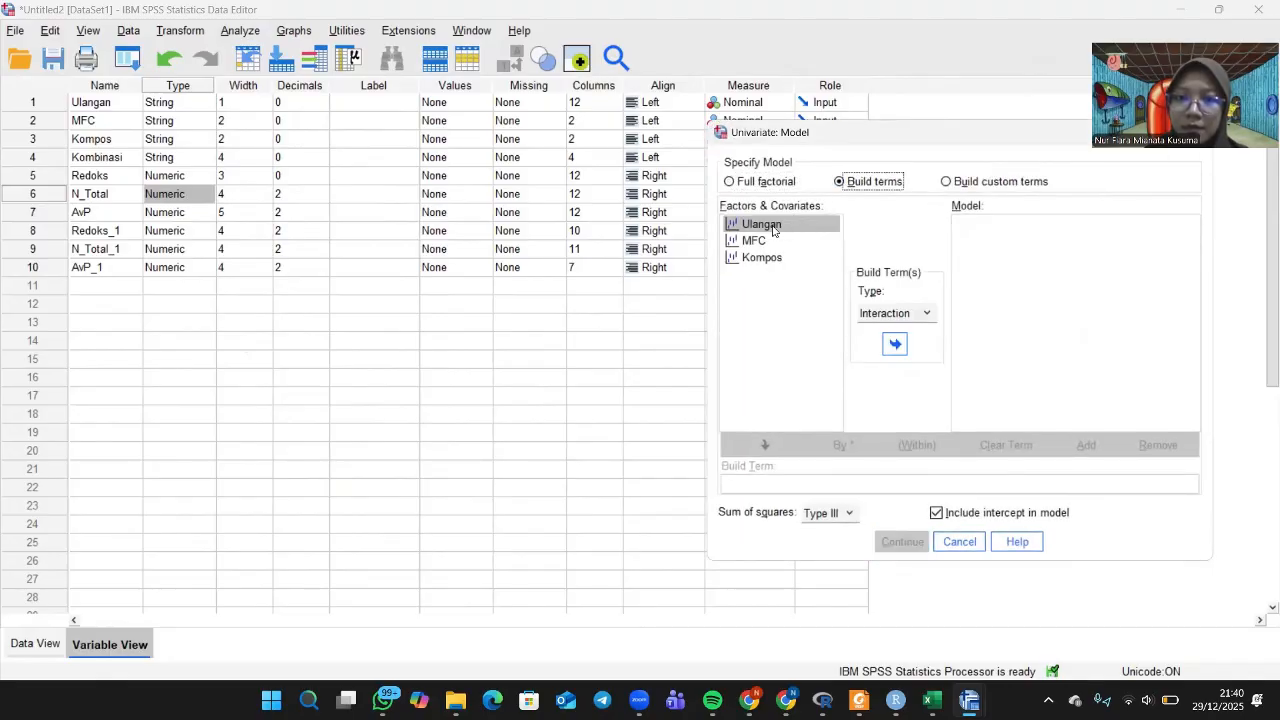
left_click(894, 344)
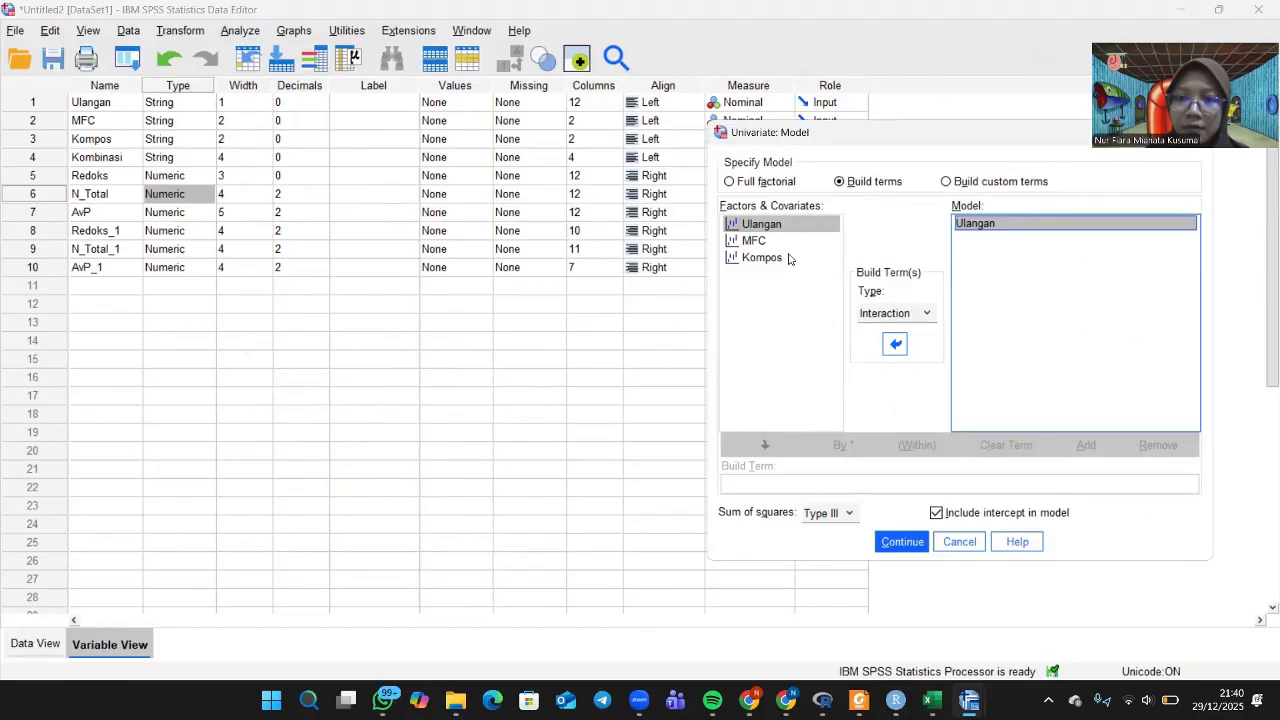
left_click(785, 256)
left_click(810, 241)
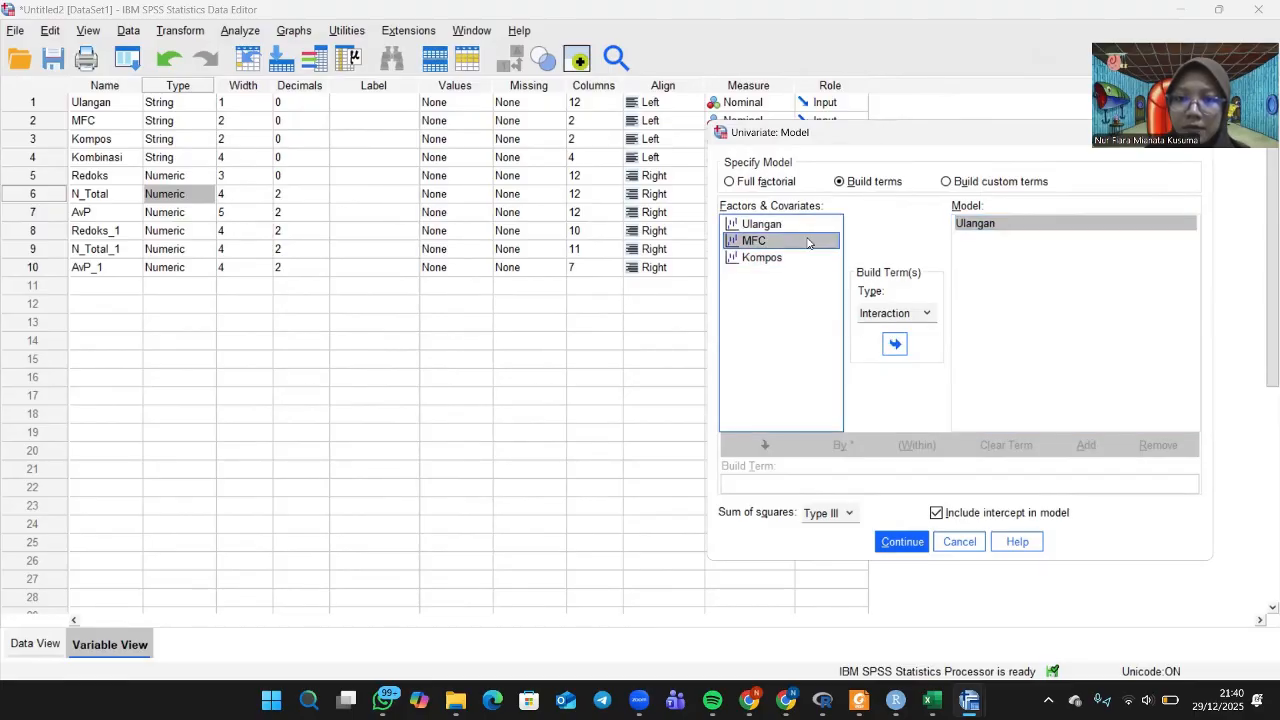
left_click(893, 345)
left_click(790, 258)
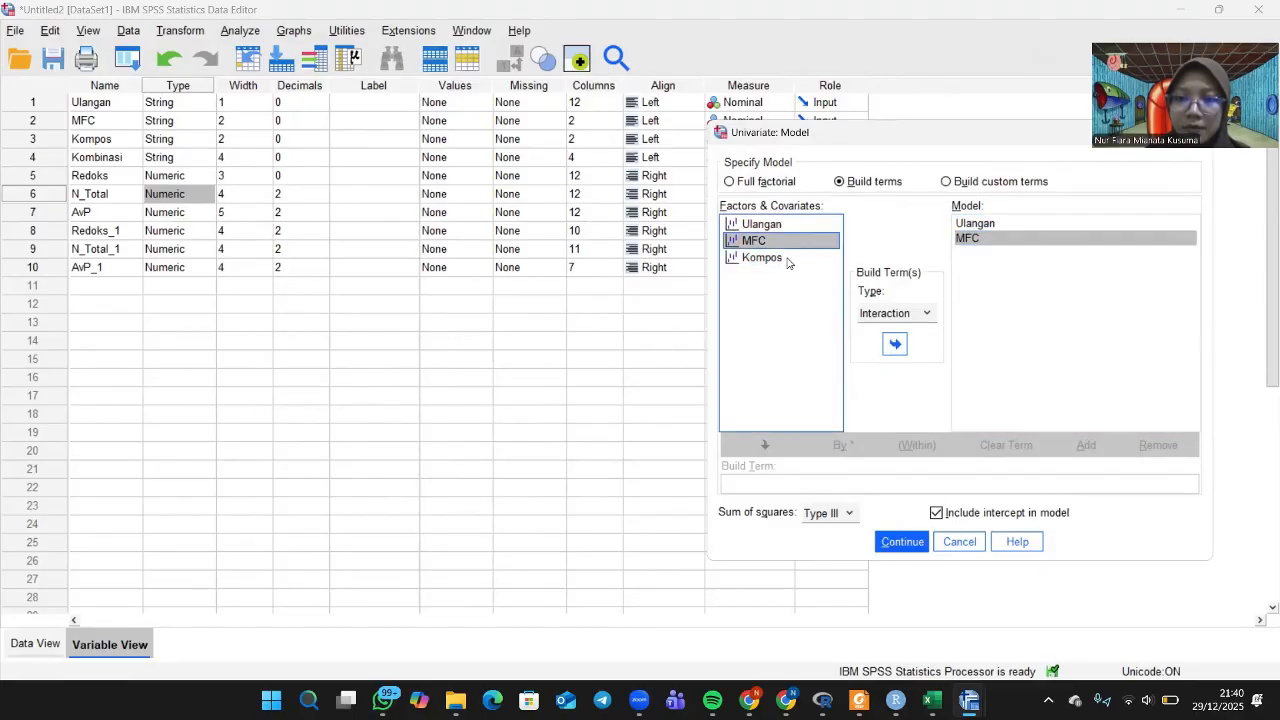
left_click(895, 344)
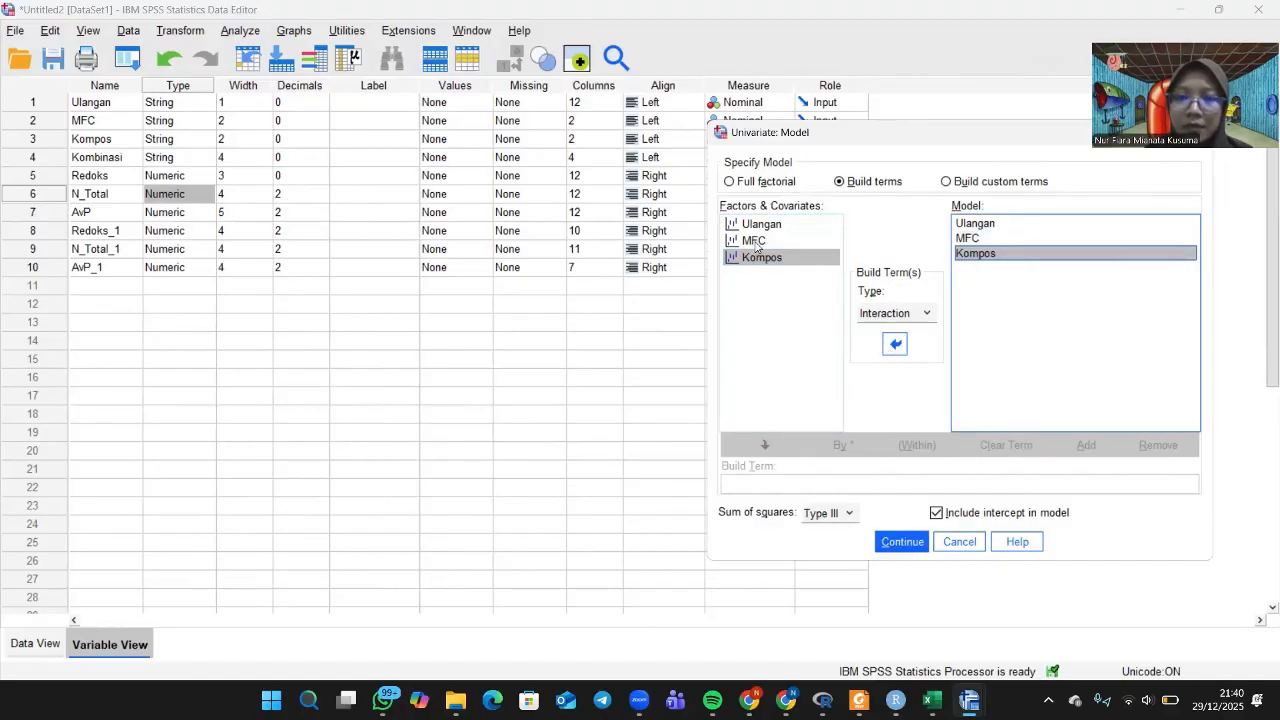
left_click(757, 243, "ctrl")
left_click(895, 344)
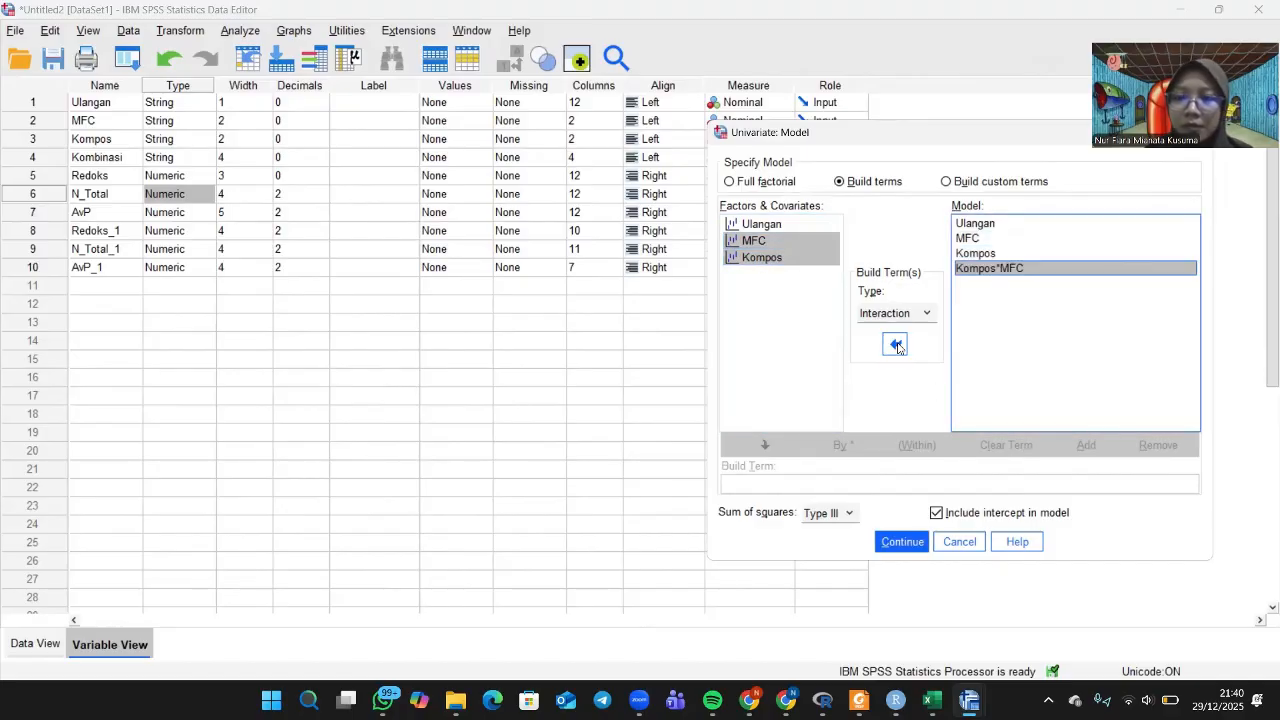
left_click(900, 541)
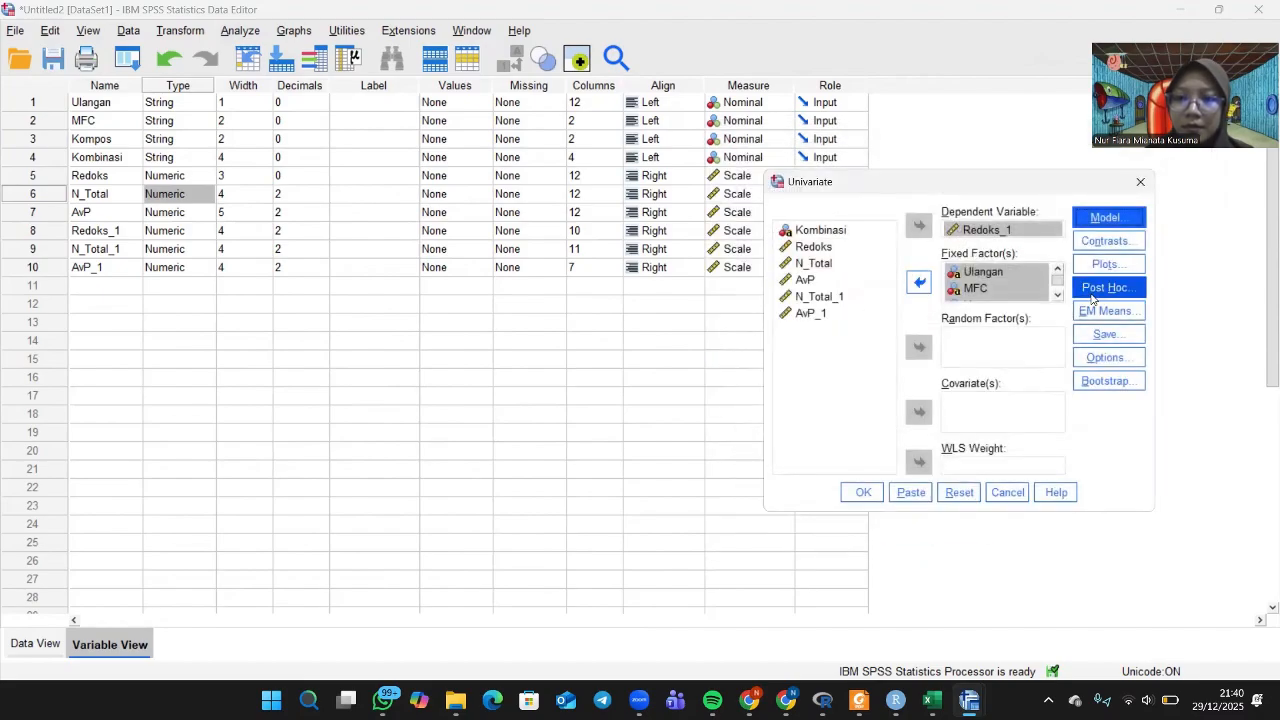
Request Duncan post hoc tests for MFC and Kompos, and run the univariate analysis.
left_click(1092, 295)
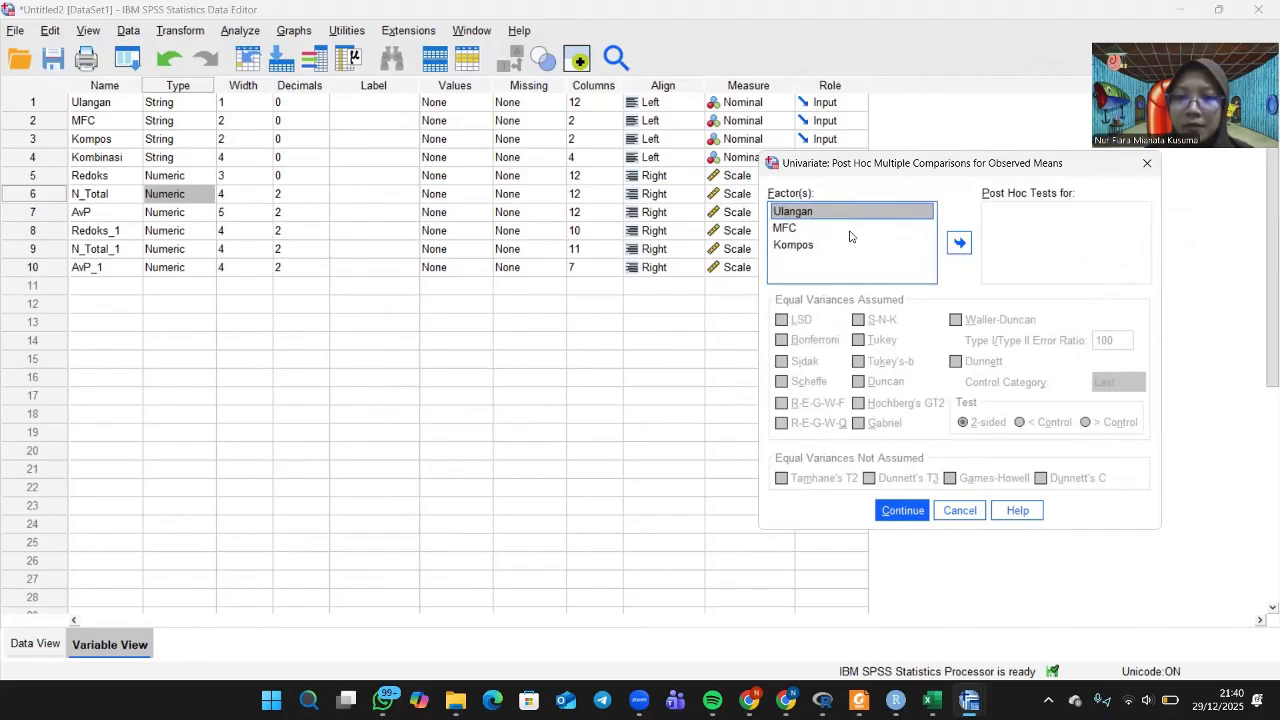
left_click(823, 230)
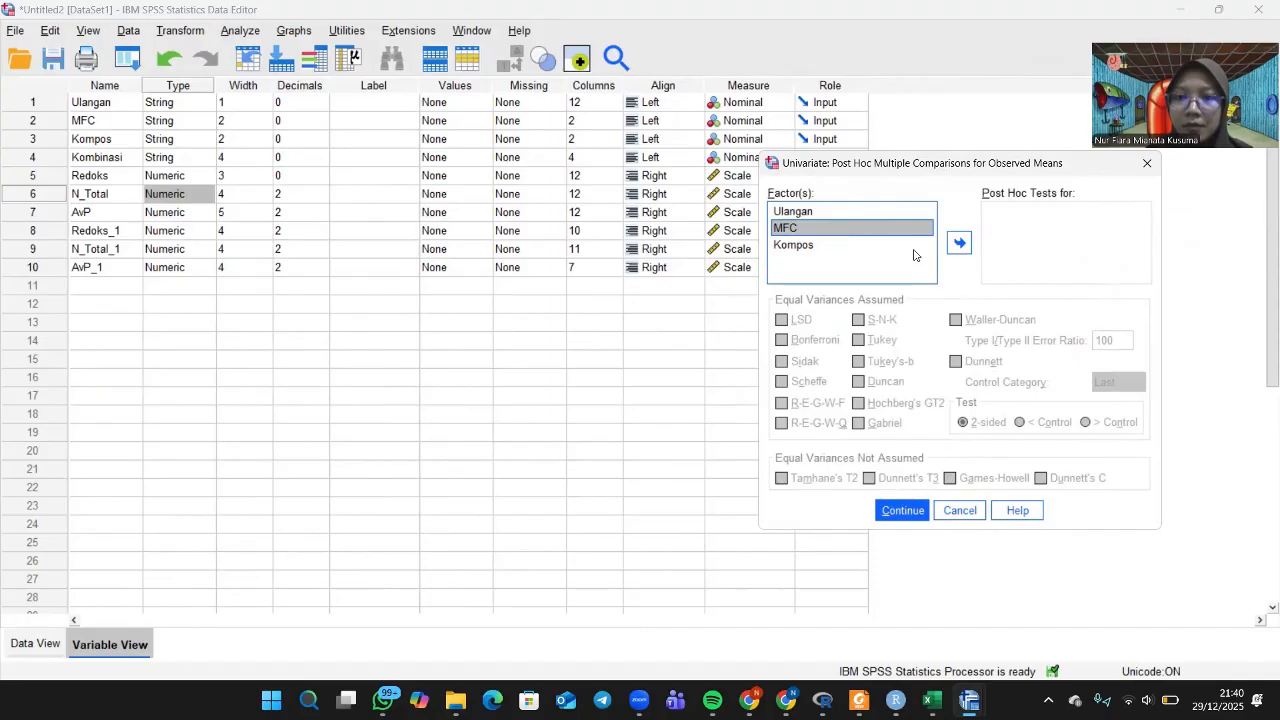
left_click(959, 244)
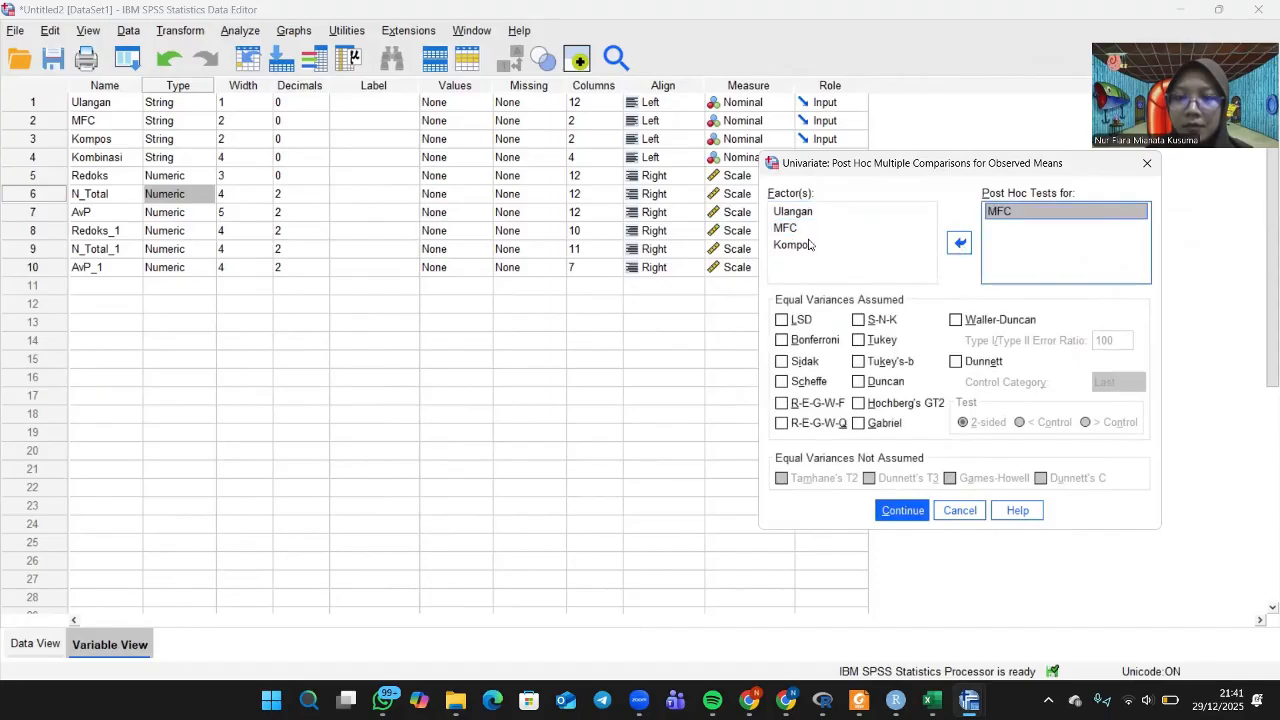
left_click(810, 245)
left_click(960, 244)
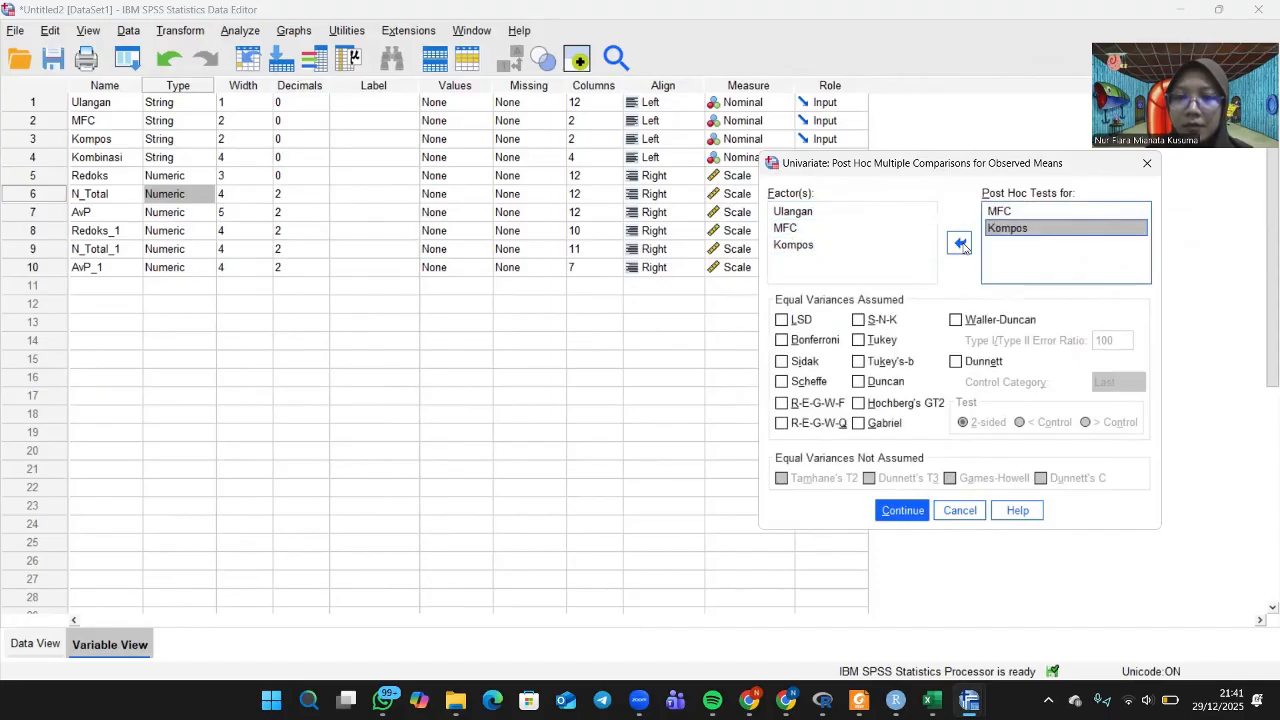
left_click(888, 382)
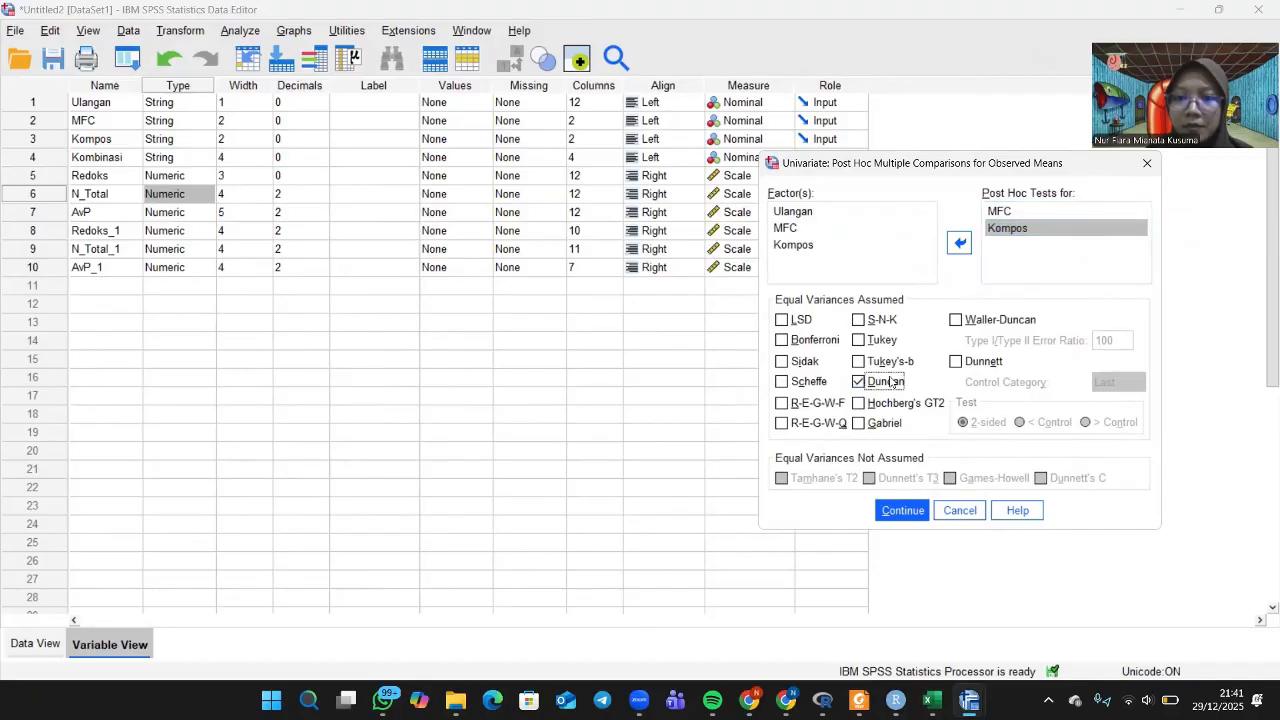
left_click(903, 510)
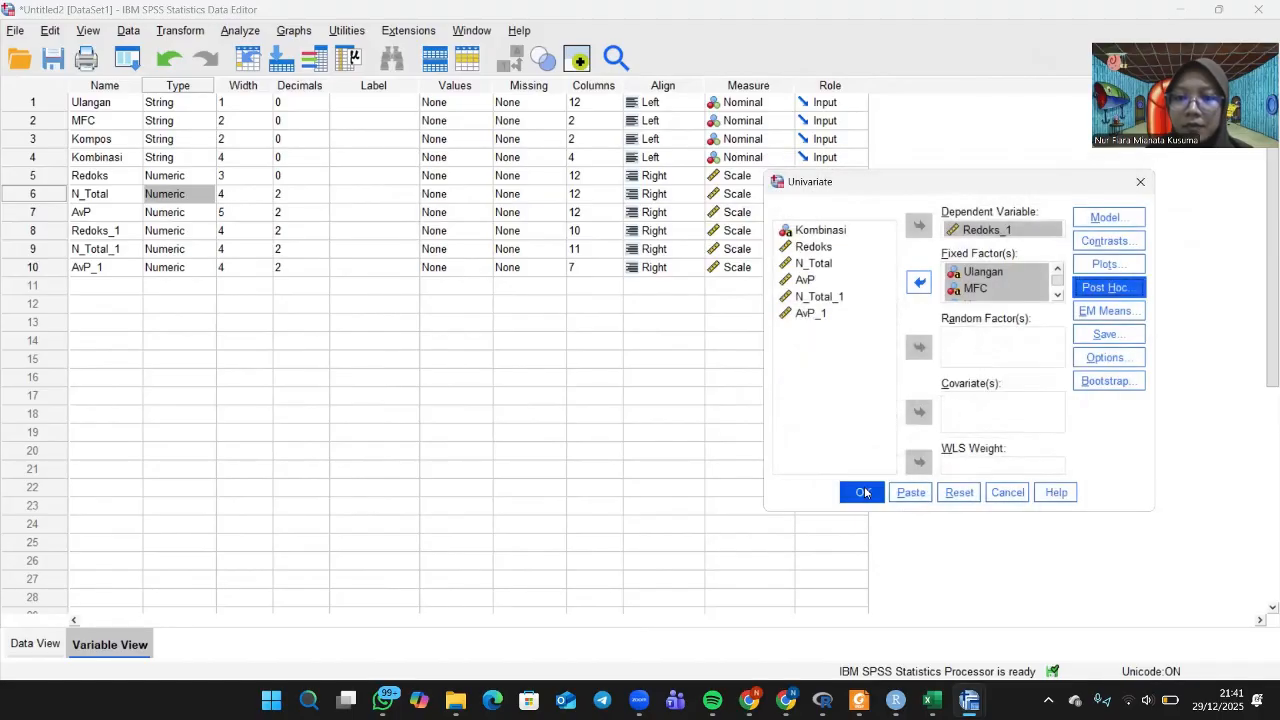
left_click(862, 492)
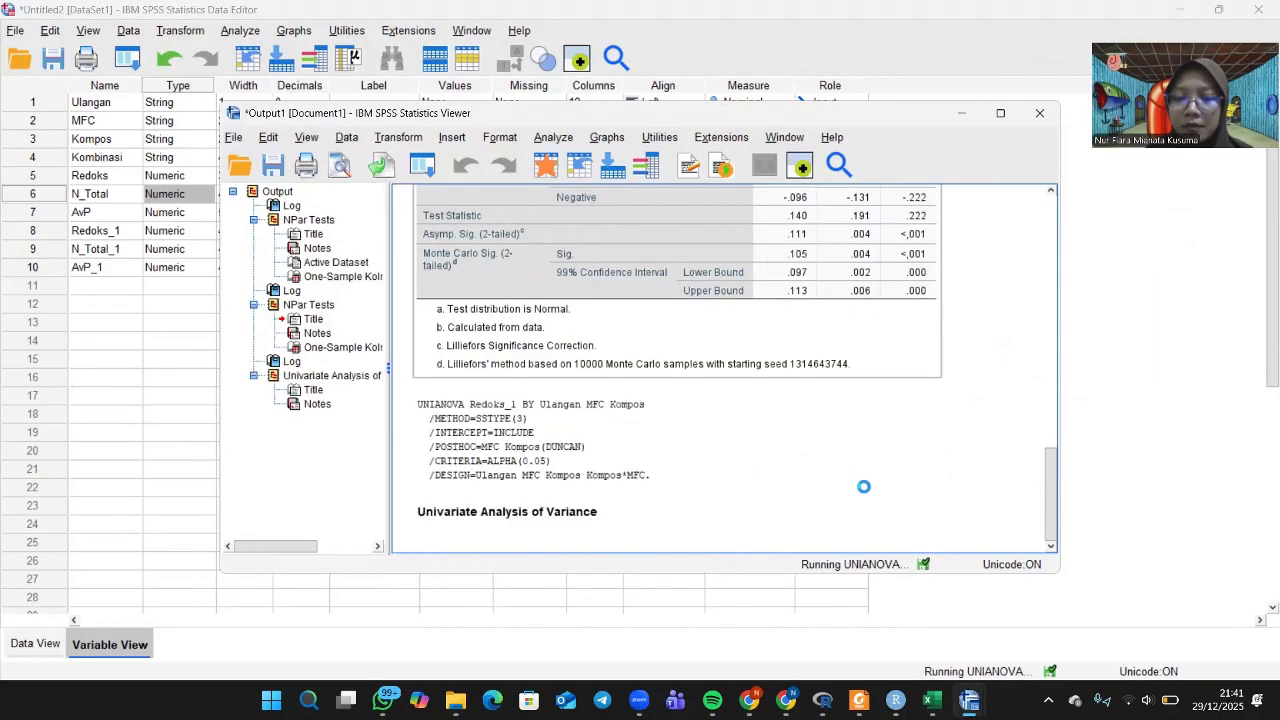
Examine the univariate output for Redoks_1, including the between-subjects effects table and the Duncan homogeneous subsets for MFC.
scroll(677, 415, "up", 1)
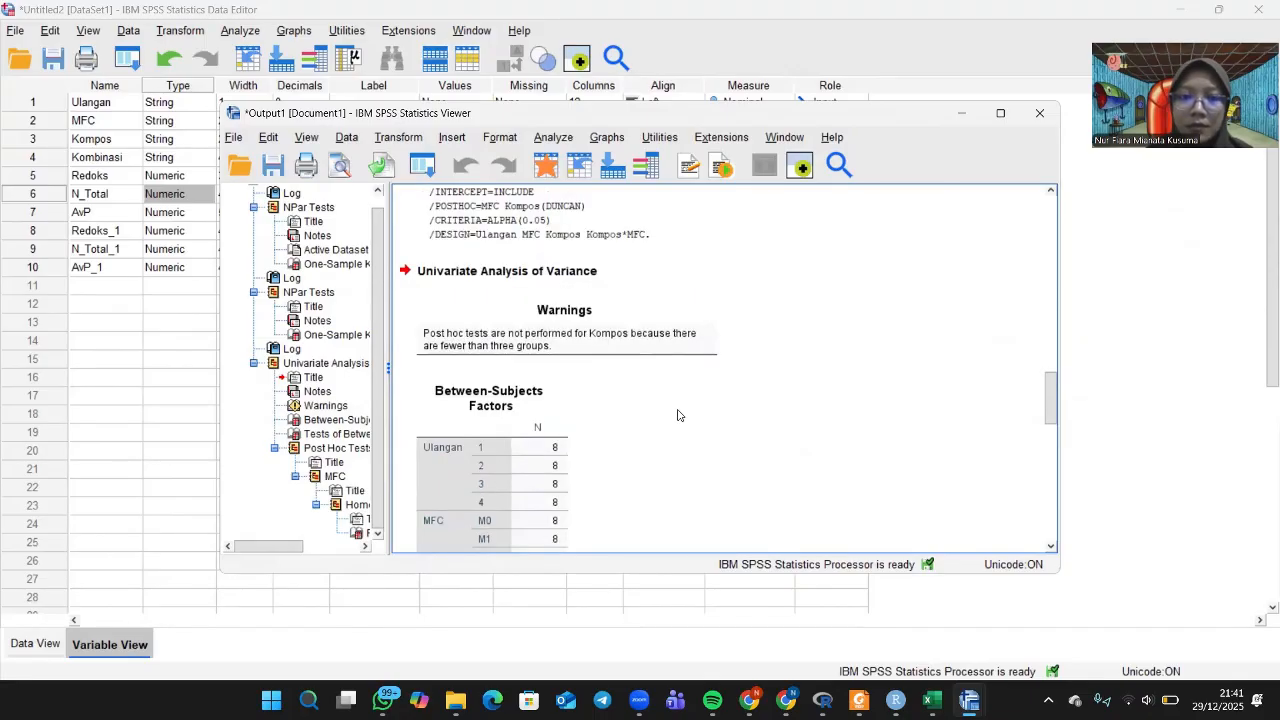
scroll(677, 415, "down", 2)
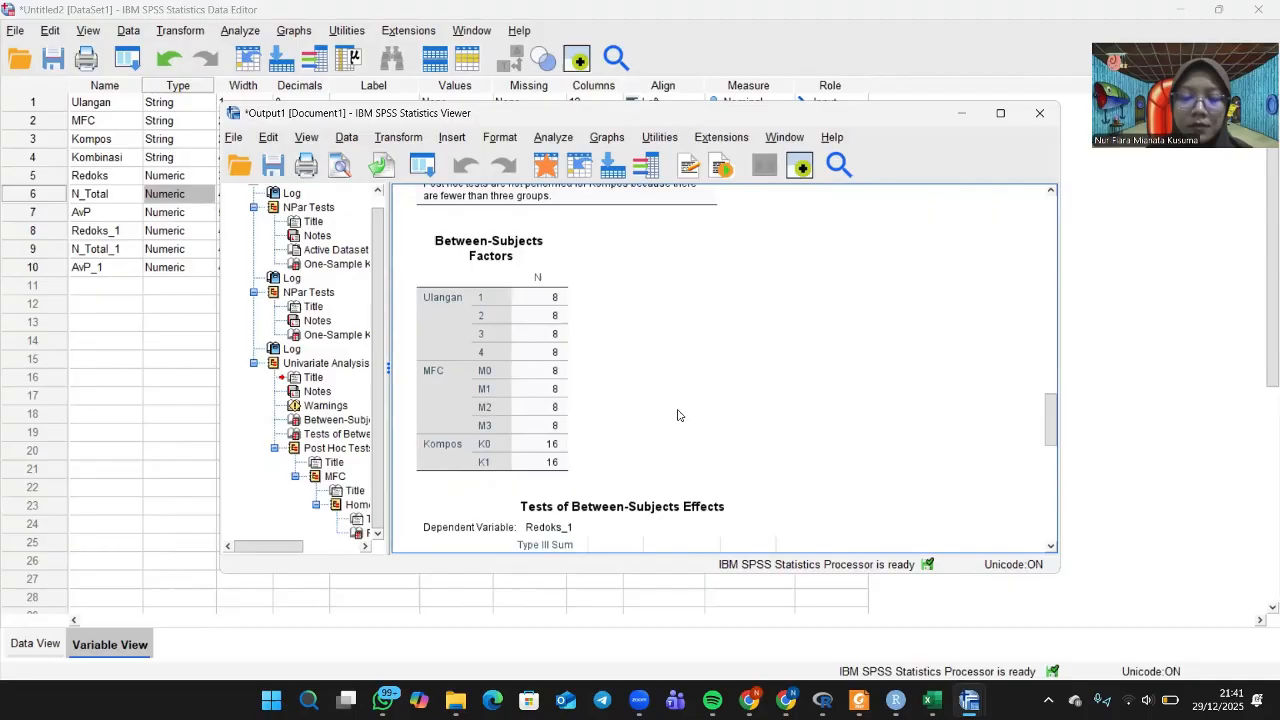
scroll(677, 415, "down", 2)
scroll(677, 415, "down", 1)
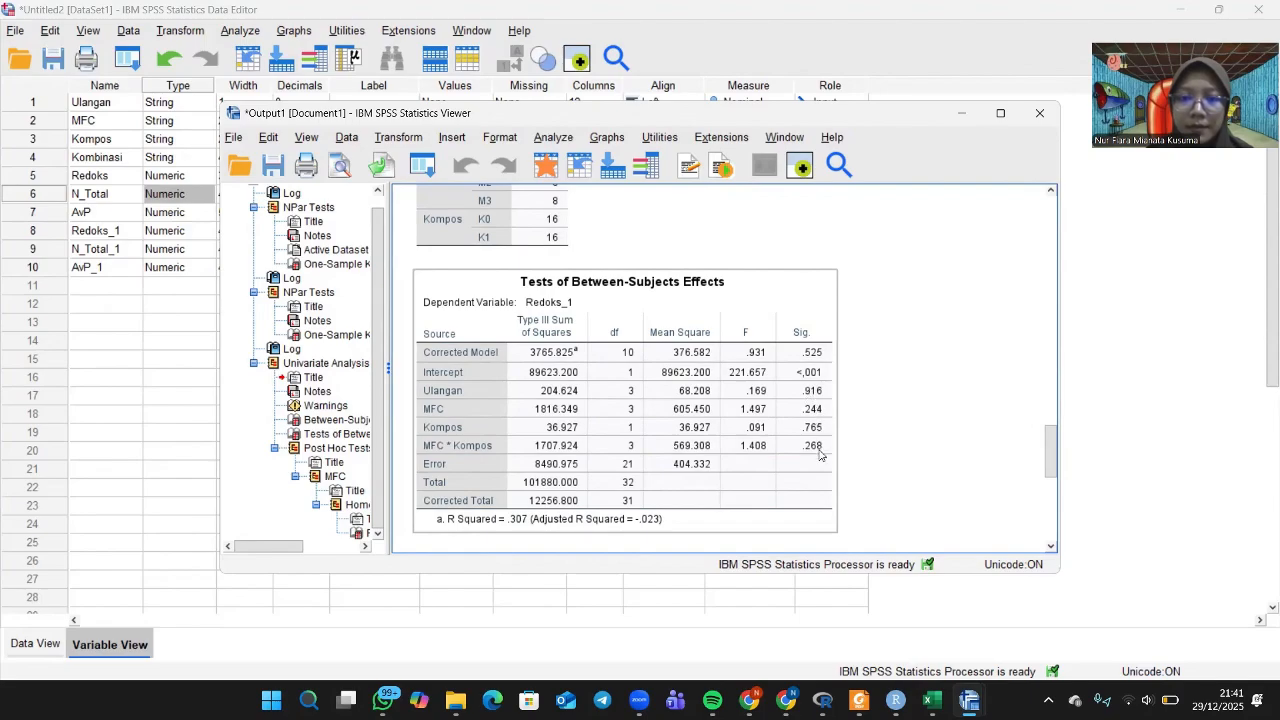
scroll(820, 455, "down", 3)
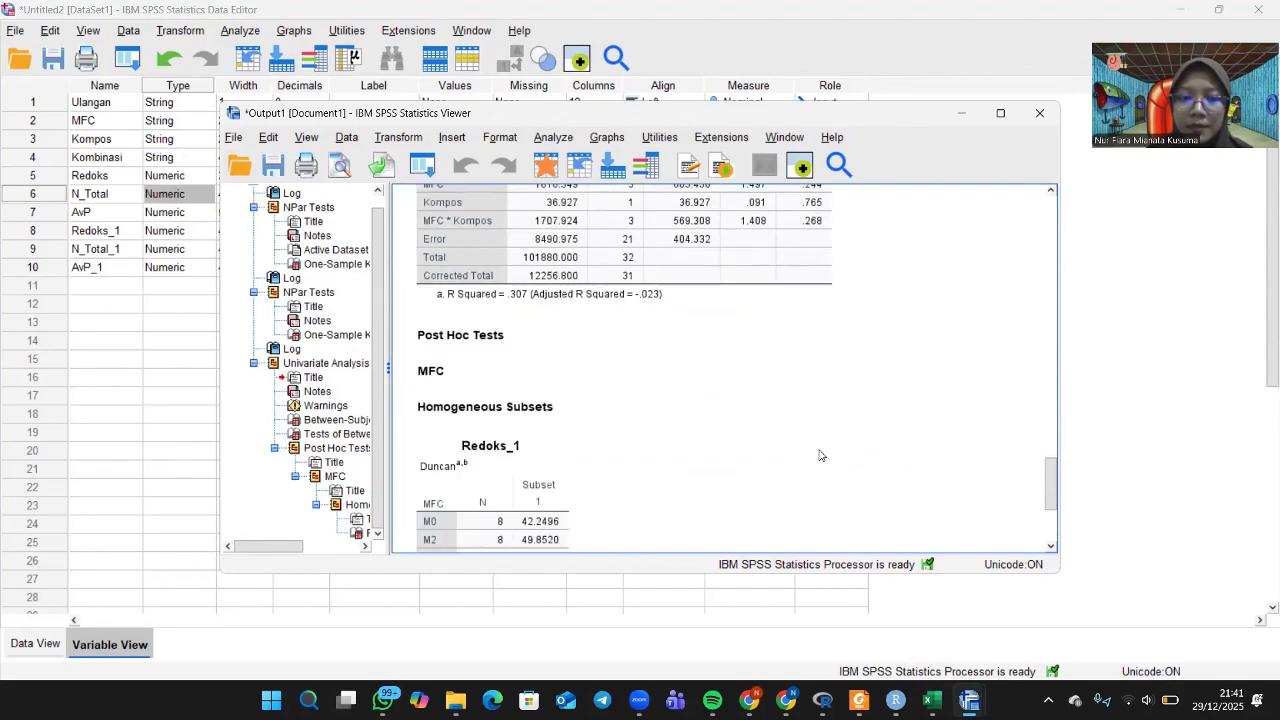
scroll(820, 455, "down", 3)
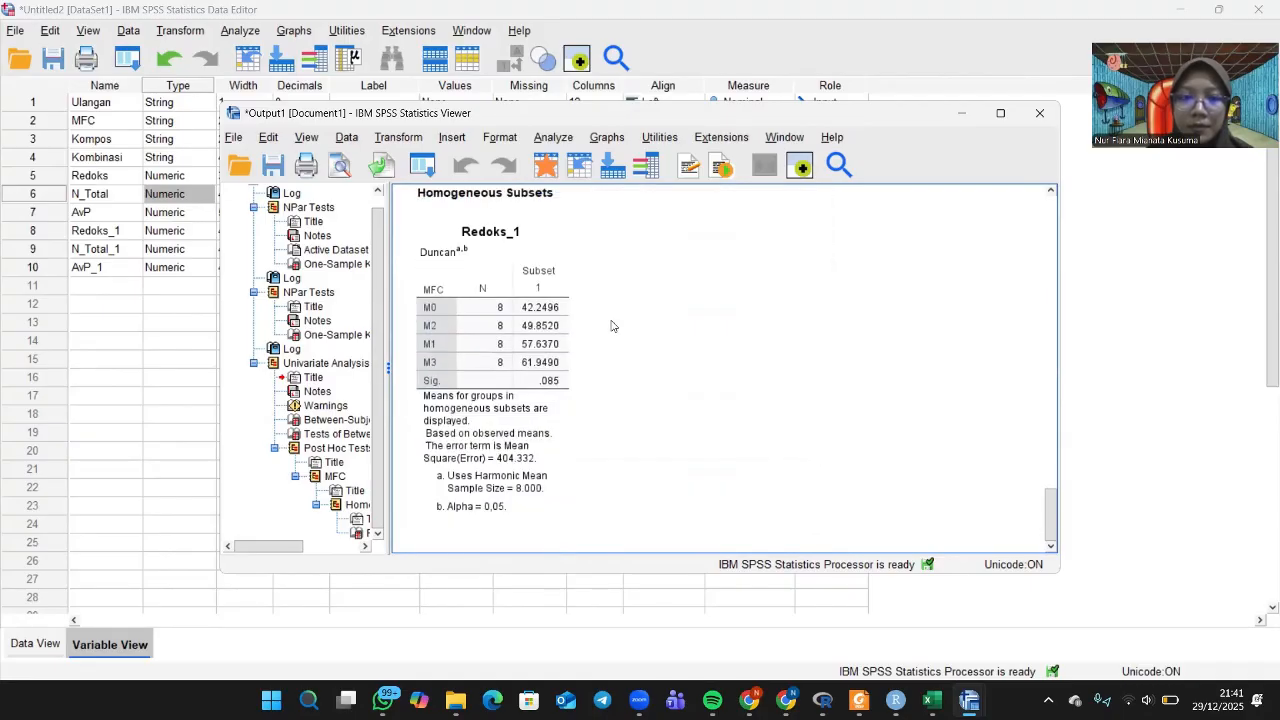
scroll(612, 325, "up", 1)
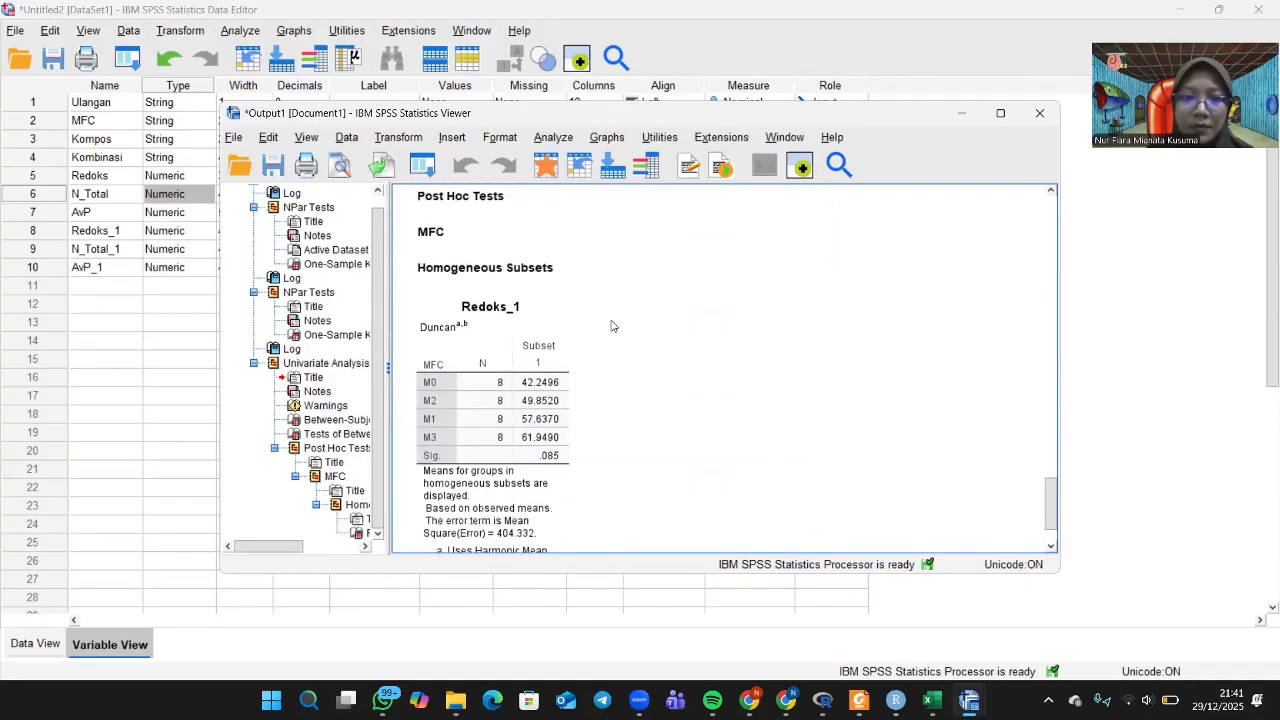
left_click(540, 340)
scroll(530, 343, "down", 1)
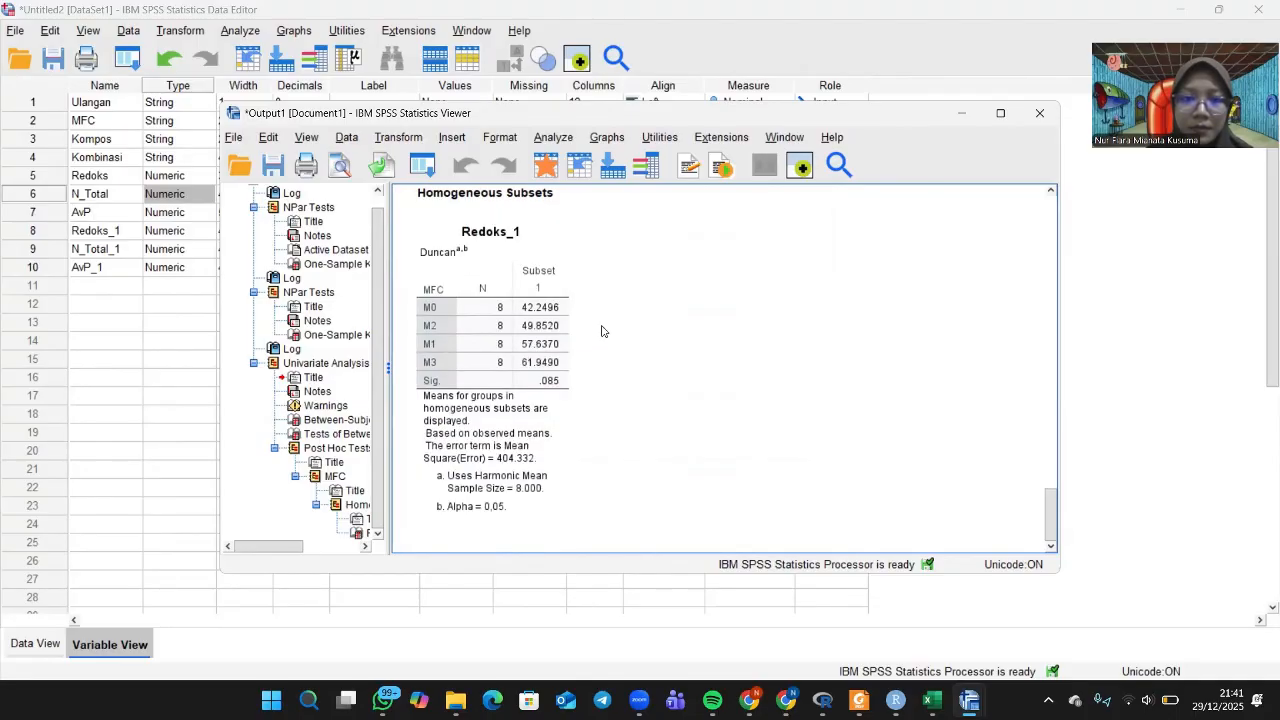
left_click(510, 320)
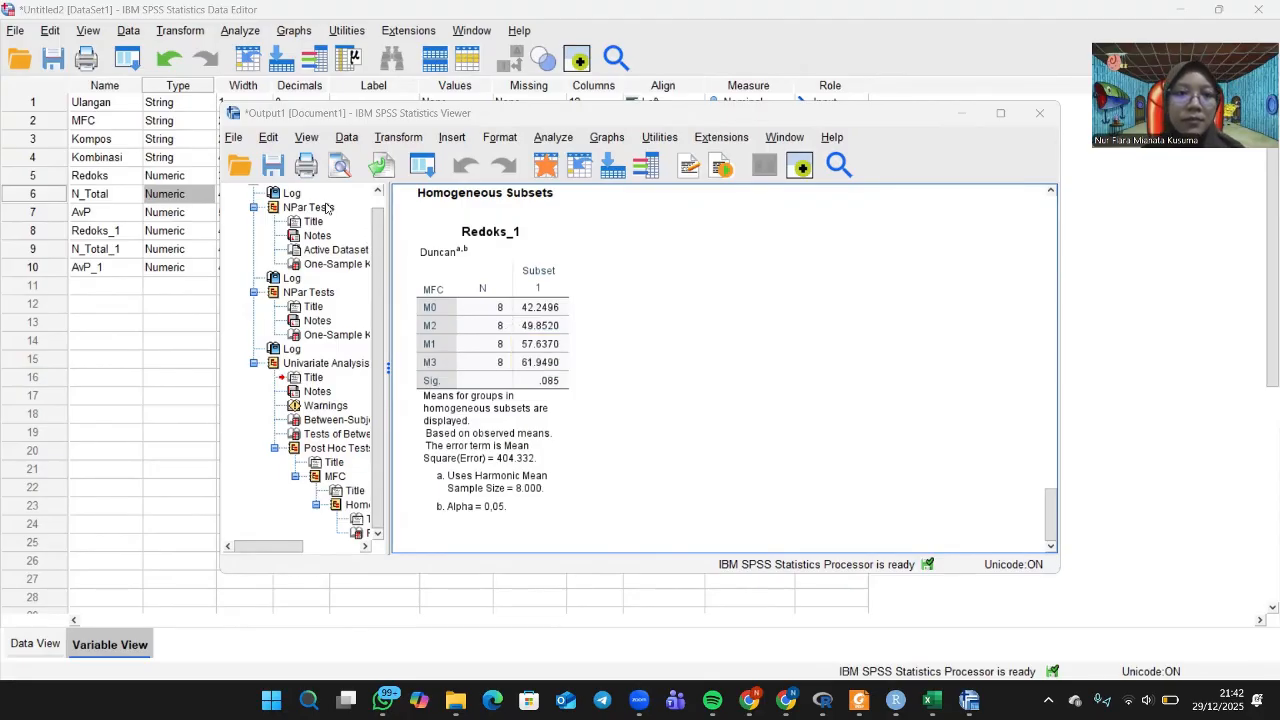
Start a nonparametric independent-samples test with N_Total_1 and AvP_1 as the test fields.
left_click(240, 30)
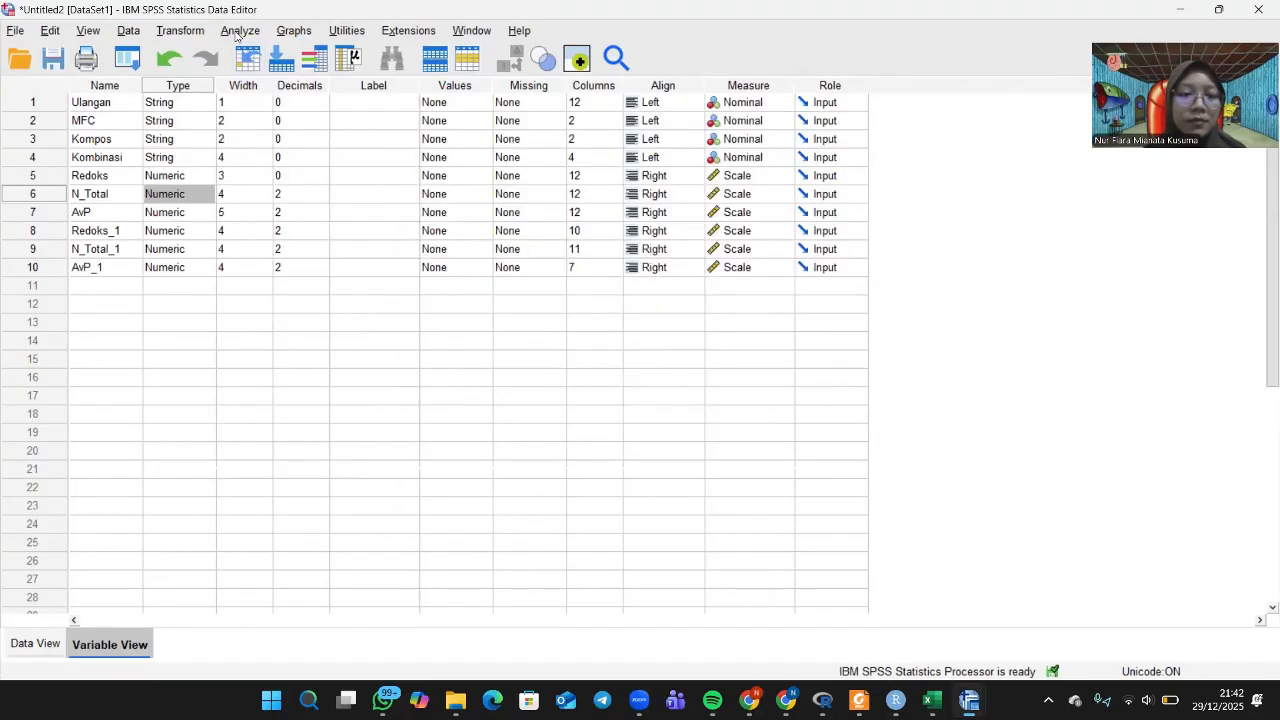
mouse_move(393, 395)
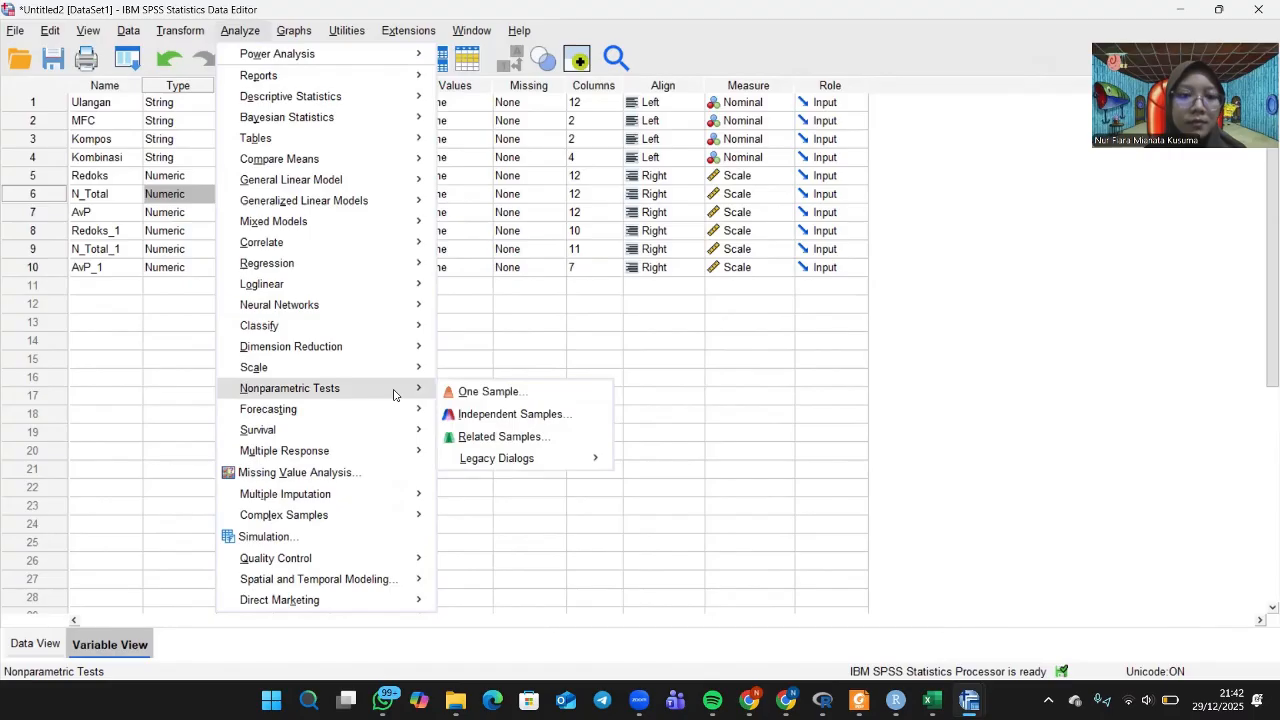
left_click(481, 414)
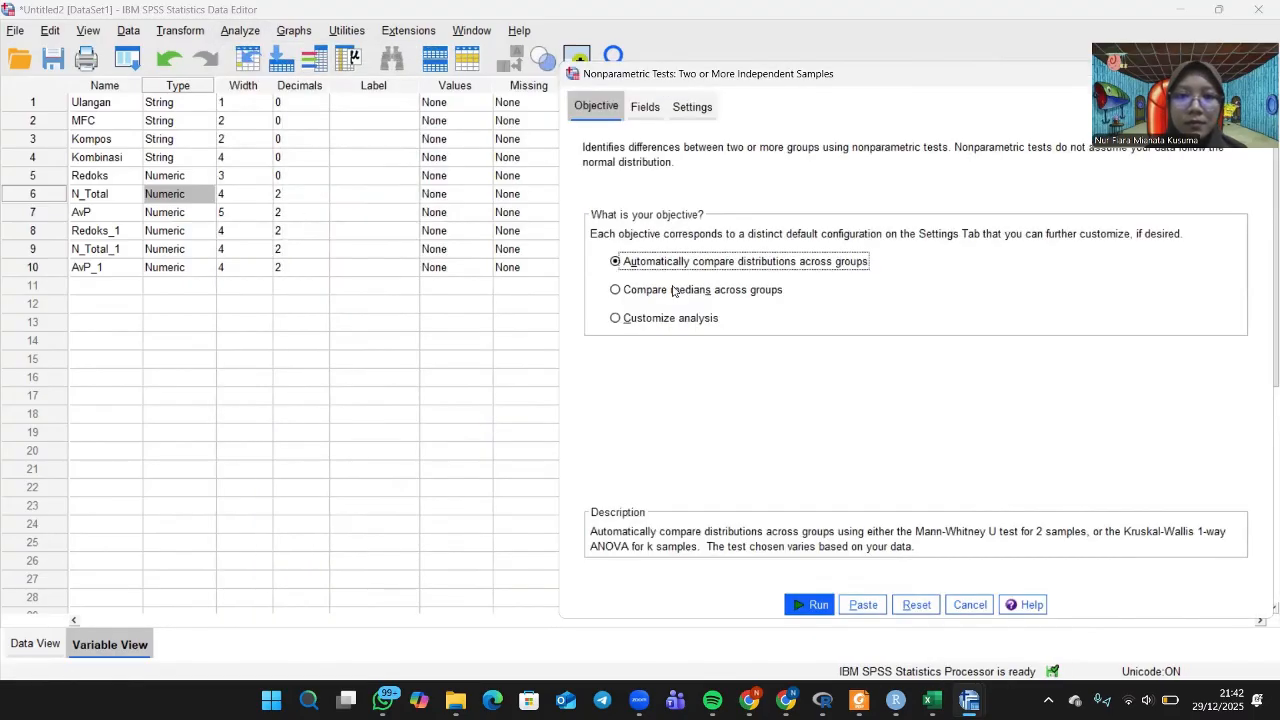
left_click(645, 107)
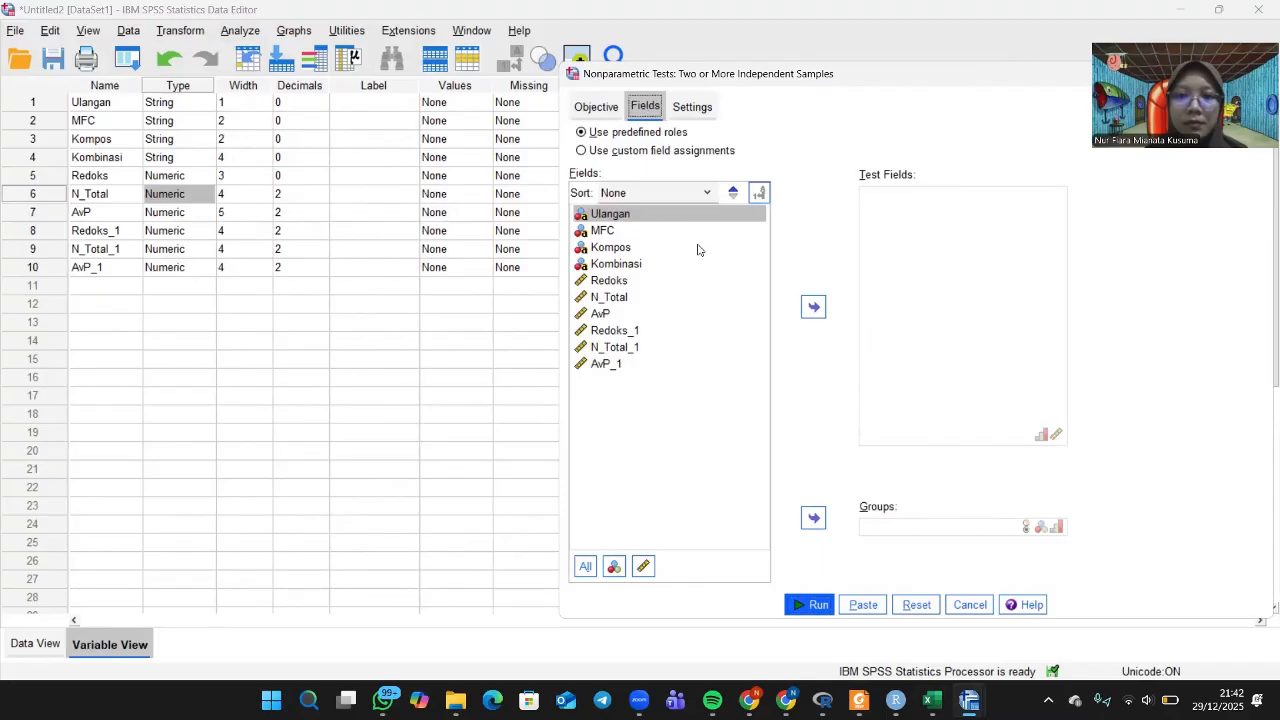
left_click(617, 349)
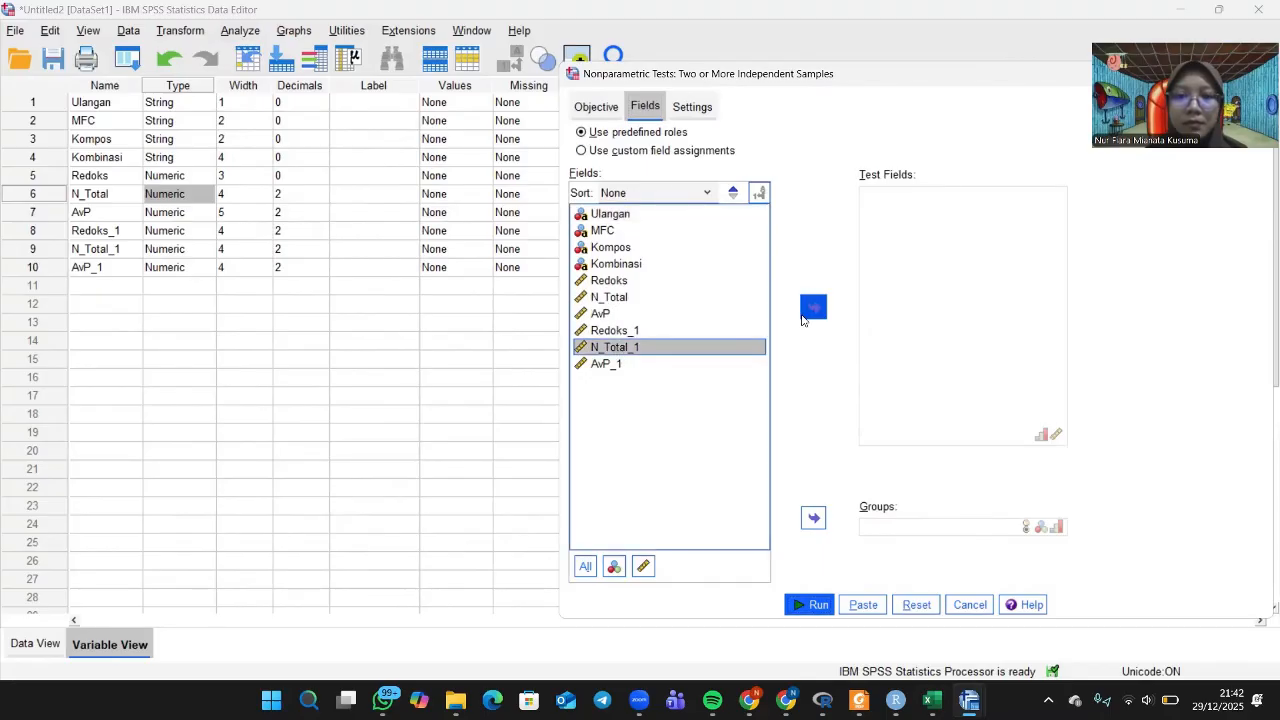
left_click(808, 310)
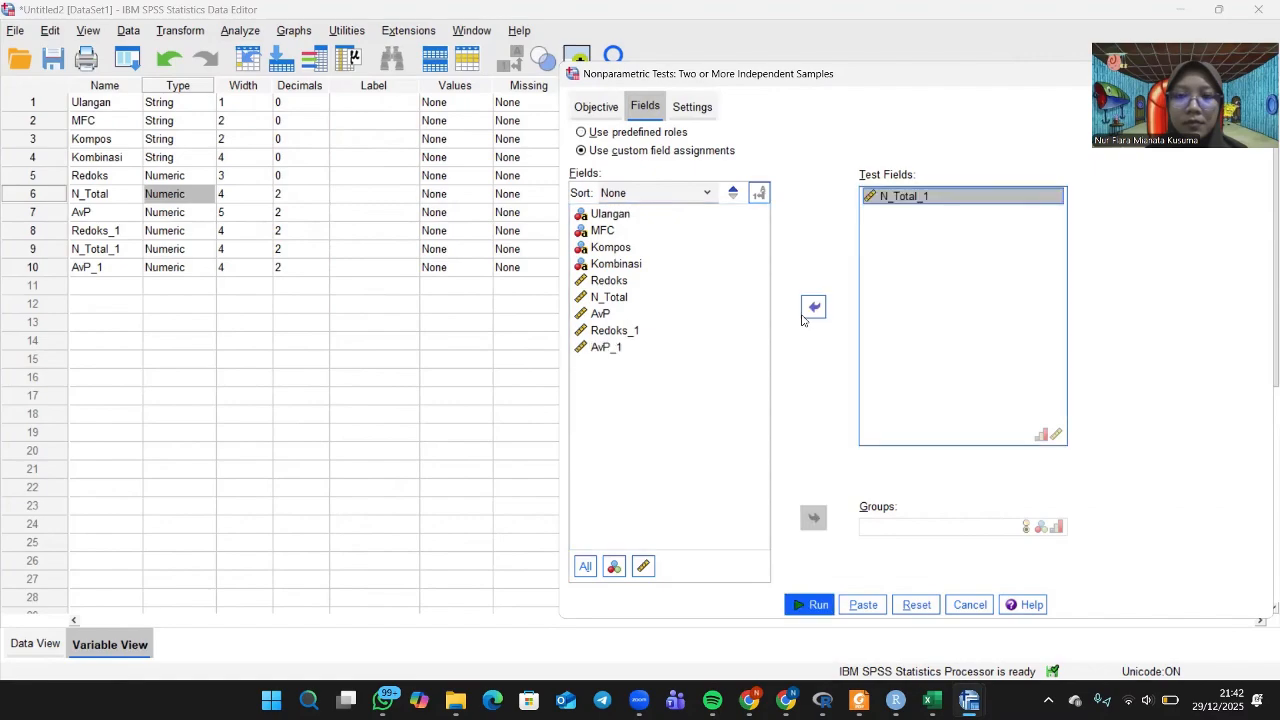
left_click(600, 349)
left_click(813, 307)
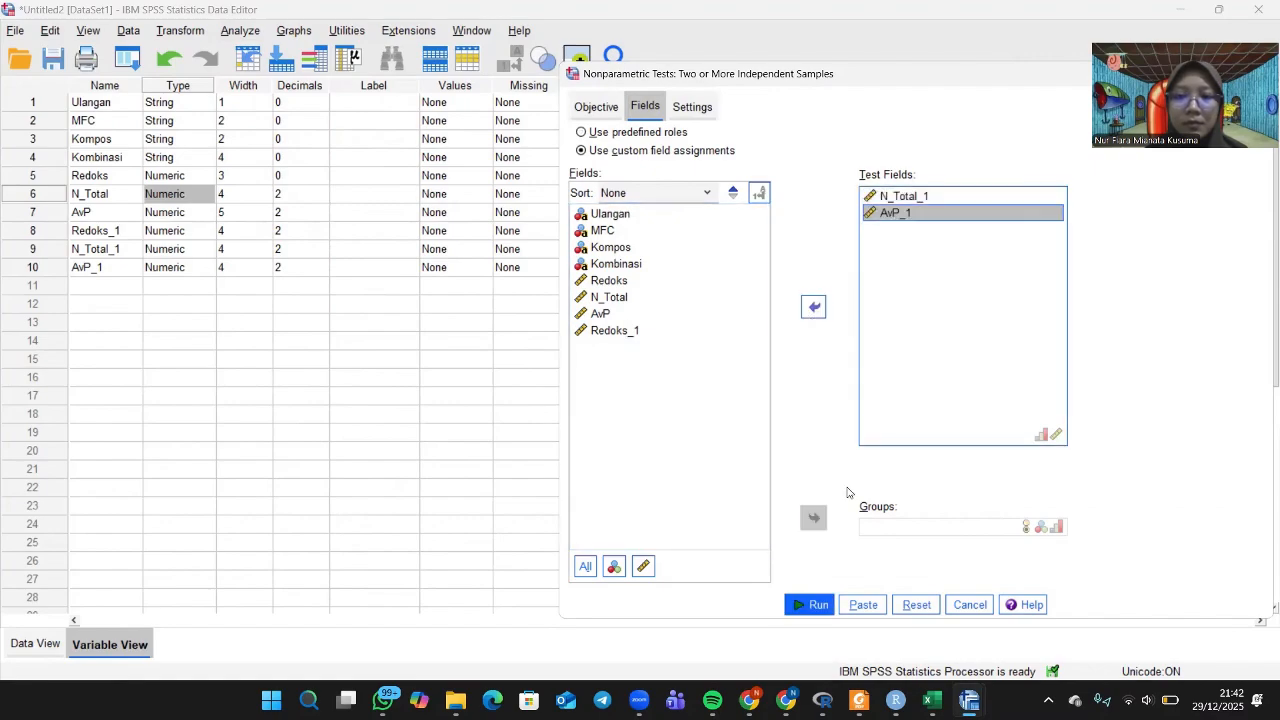
Assign MFC as the grouping field and run the independent-samples test.
left_click(875, 530)
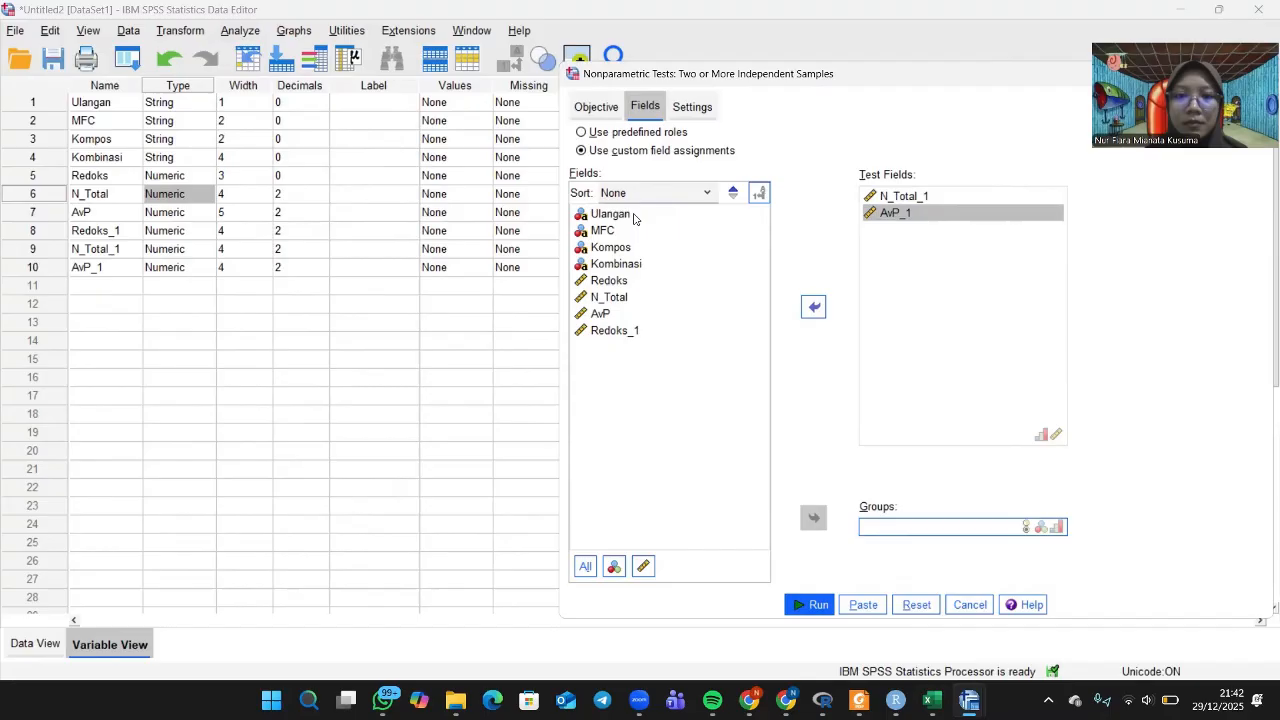
left_click(610, 235)
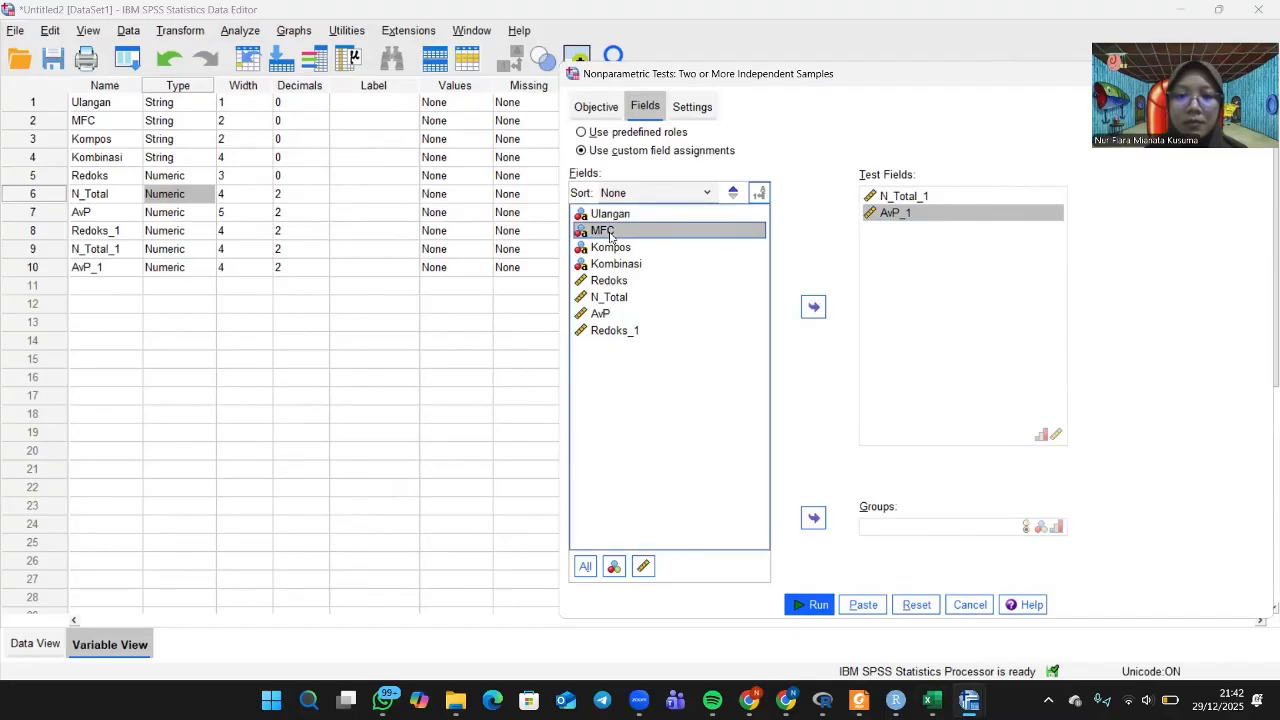
left_click(813, 517)
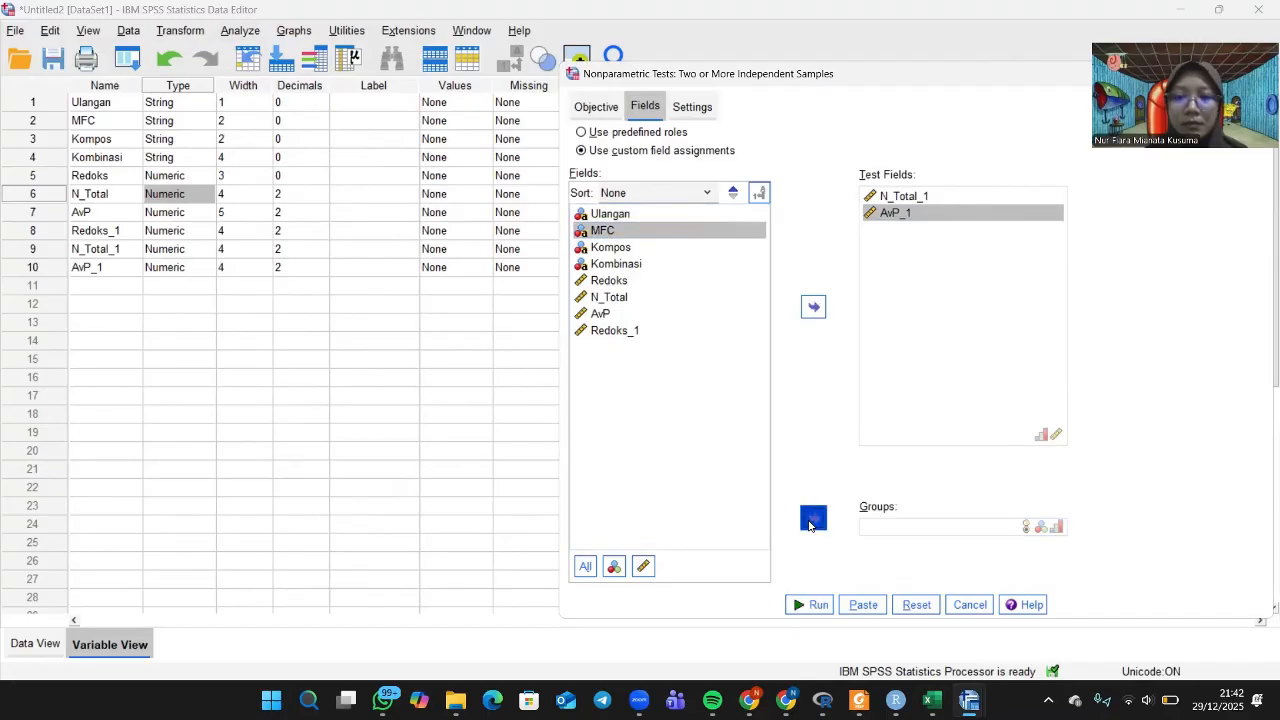
left_click(816, 605)
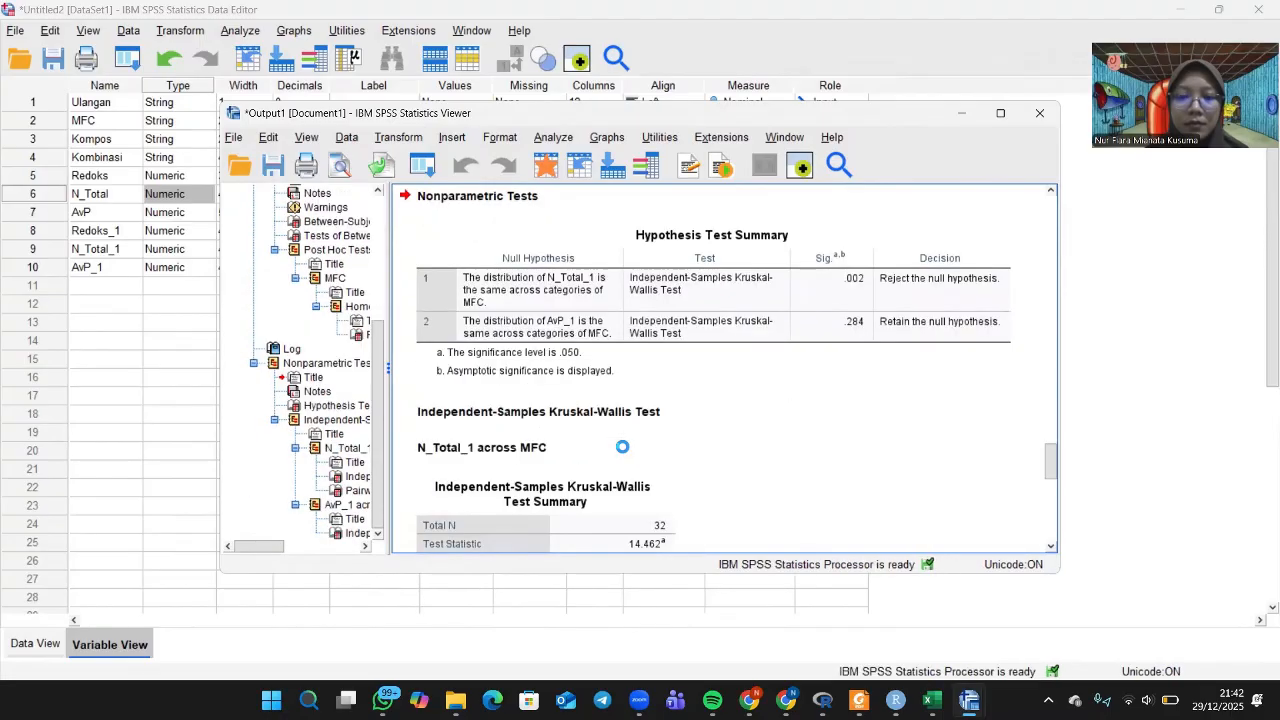
Examine the Kruskal-Wallis output across MFC: the hypothesis test summary, the pairwise comparisons for N_Total_1 and the AvP_1 test summary.
scroll(560, 420, "up", 5)
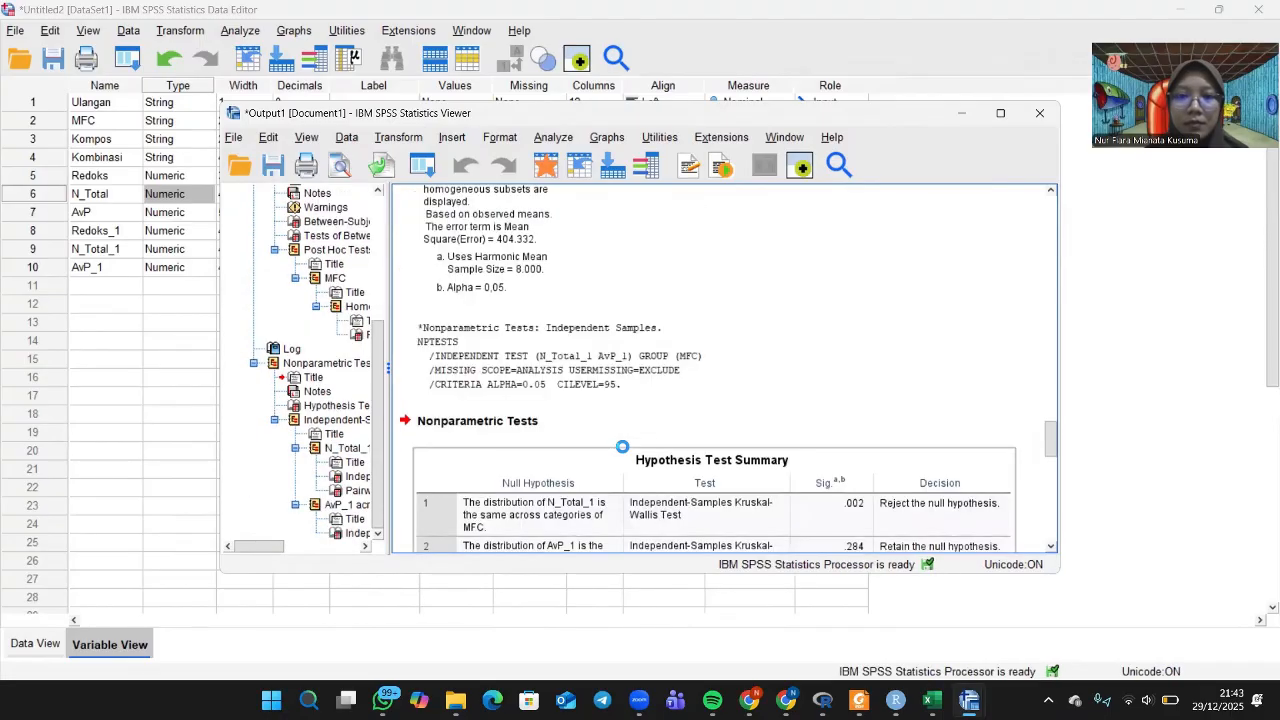
left_click(490, 386)
left_click(636, 416)
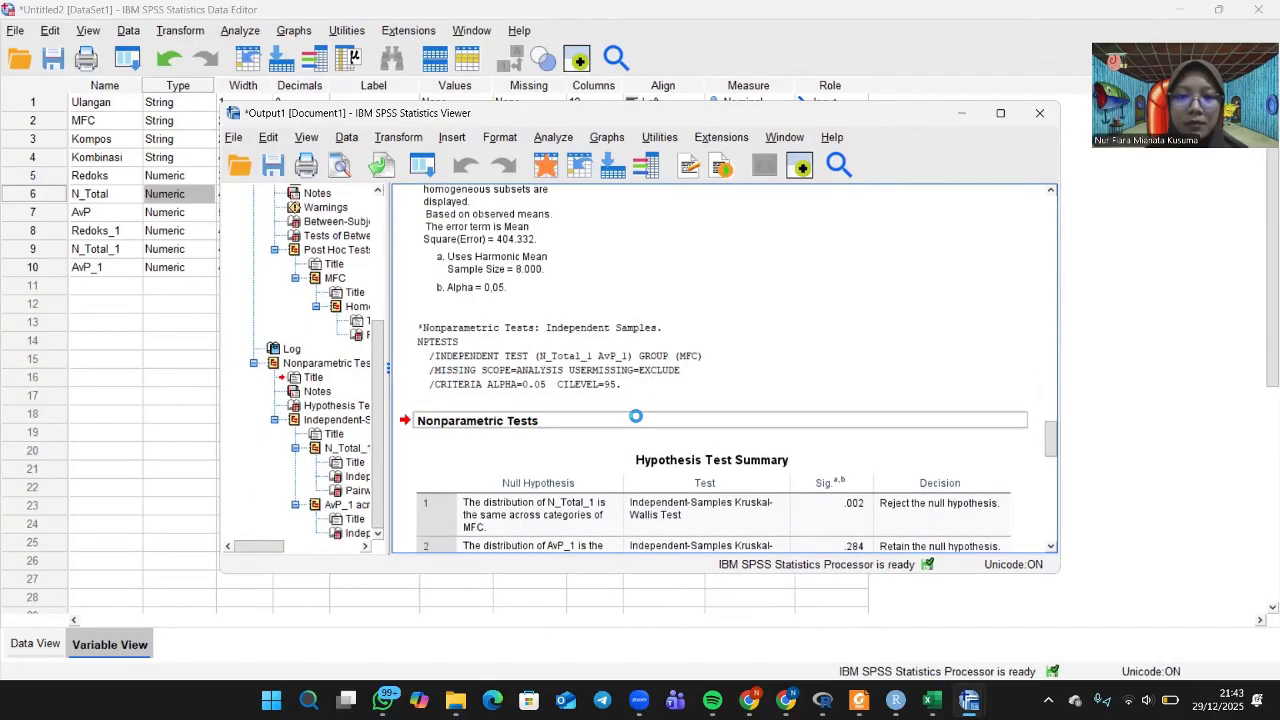
scroll(636, 416, "down", 1)
scroll(636, 416, "down", 1)
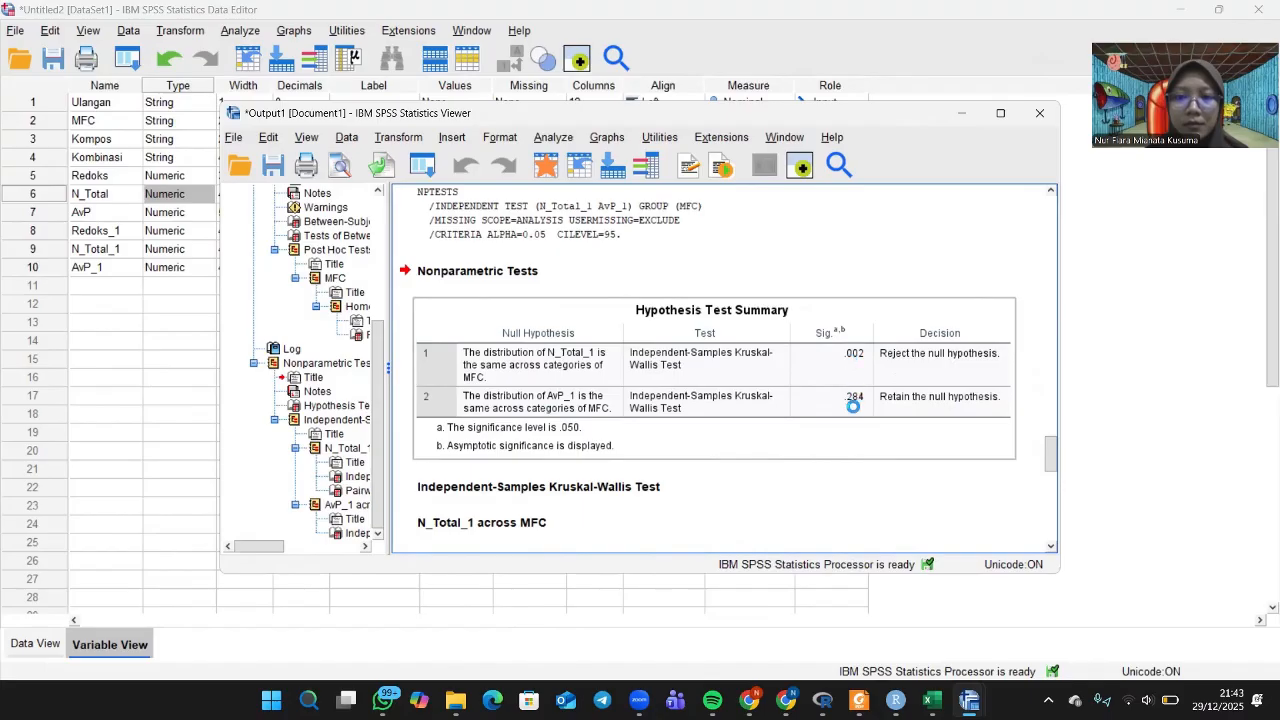
left_click(723, 486)
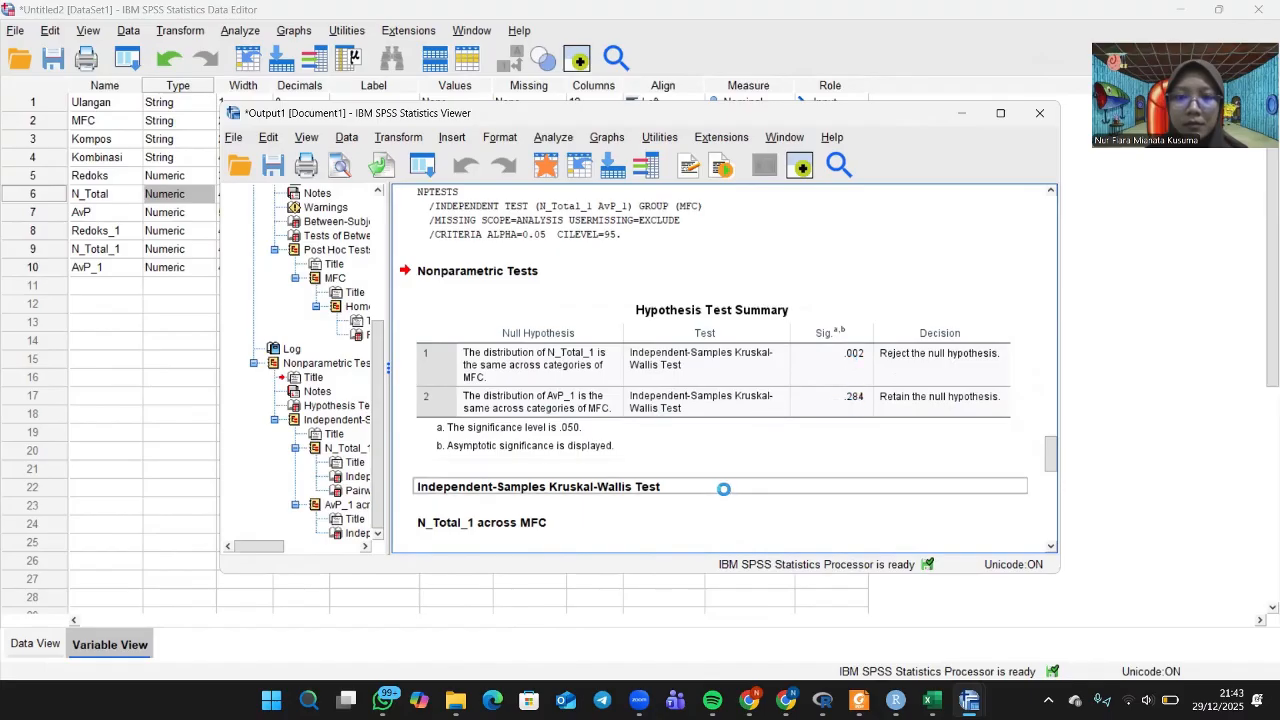
scroll(724, 489, "down", 2)
scroll(723, 489, "down", 4)
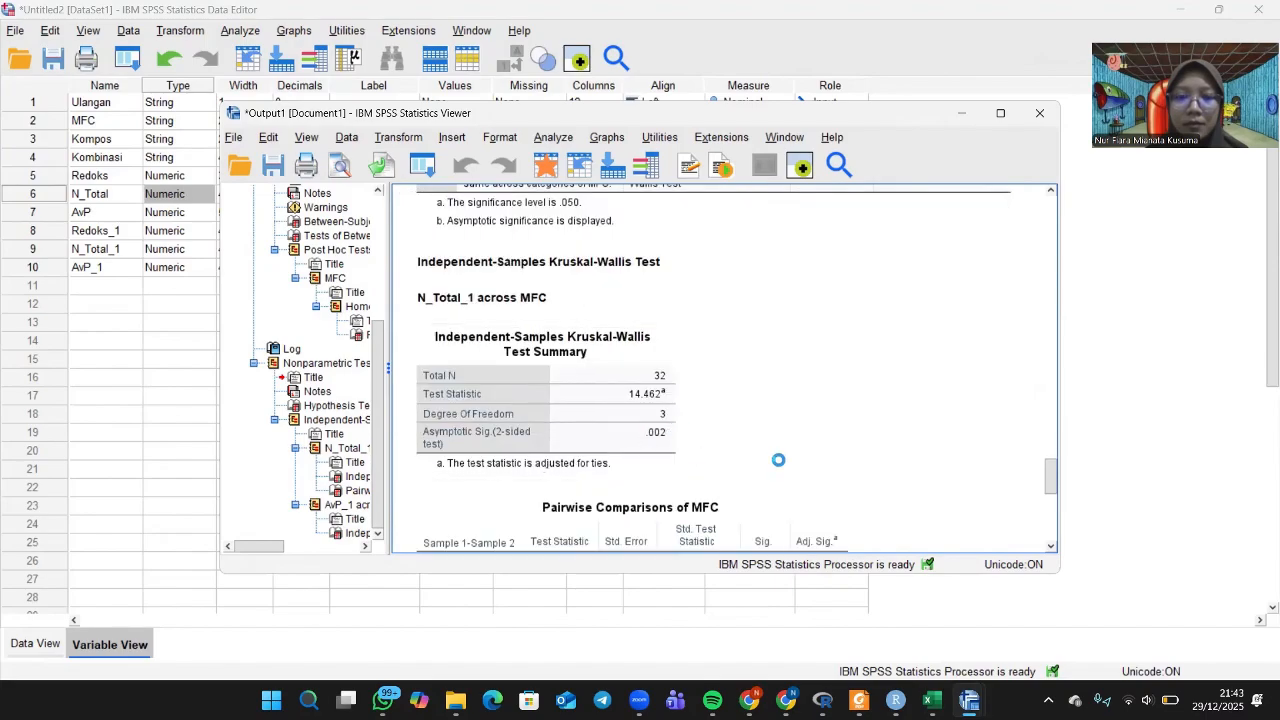
scroll(778, 460, "down", 3)
scroll(778, 460, "down", 3)
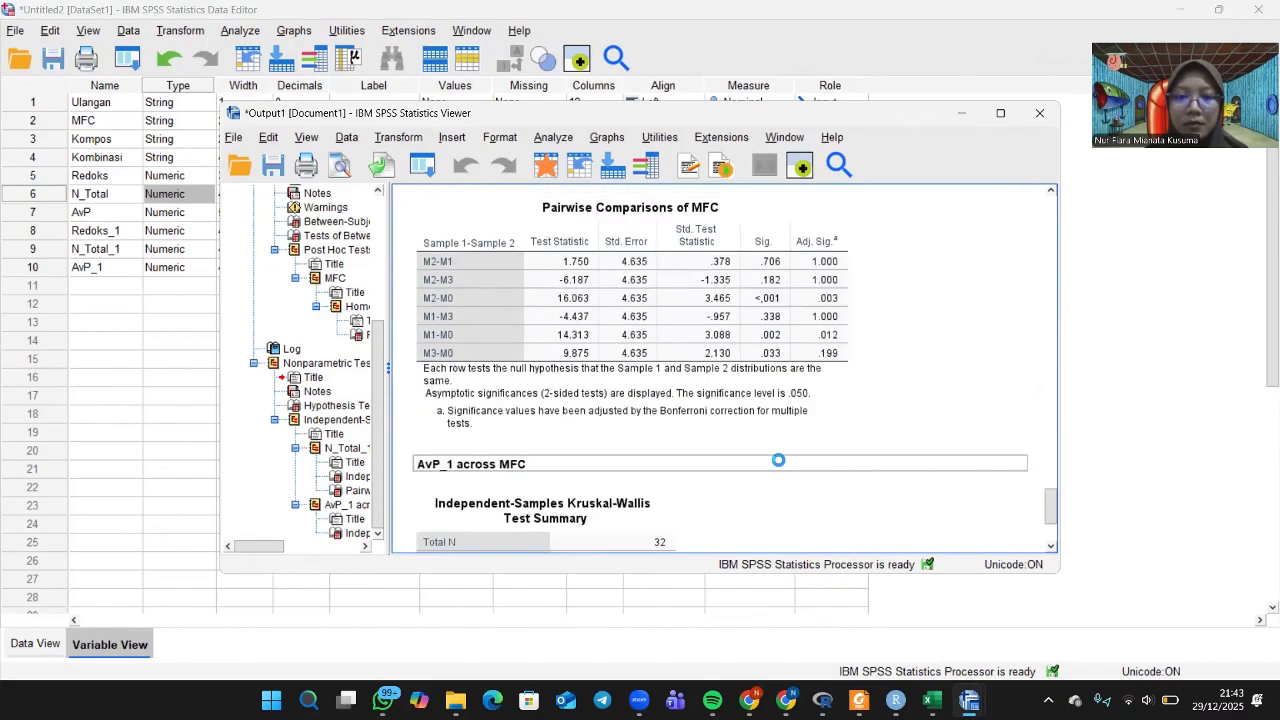
scroll(778, 460, "down", 3)
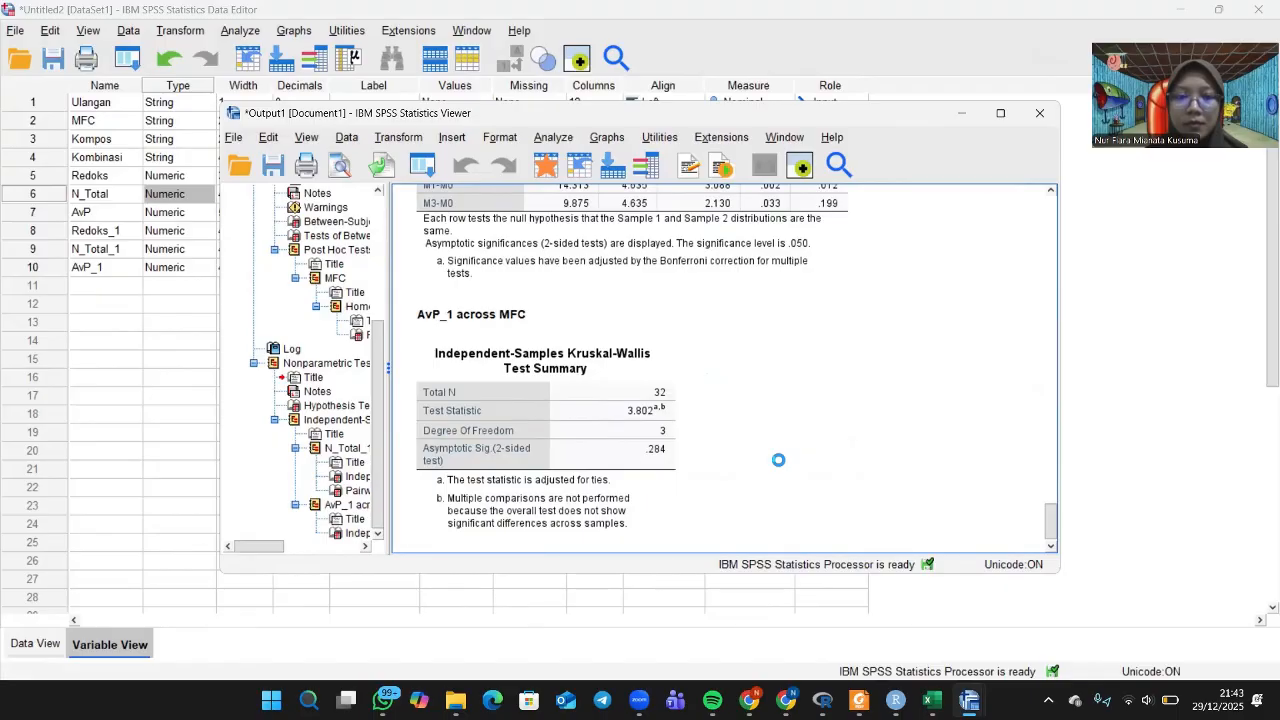
scroll(770, 408, "down", 1)
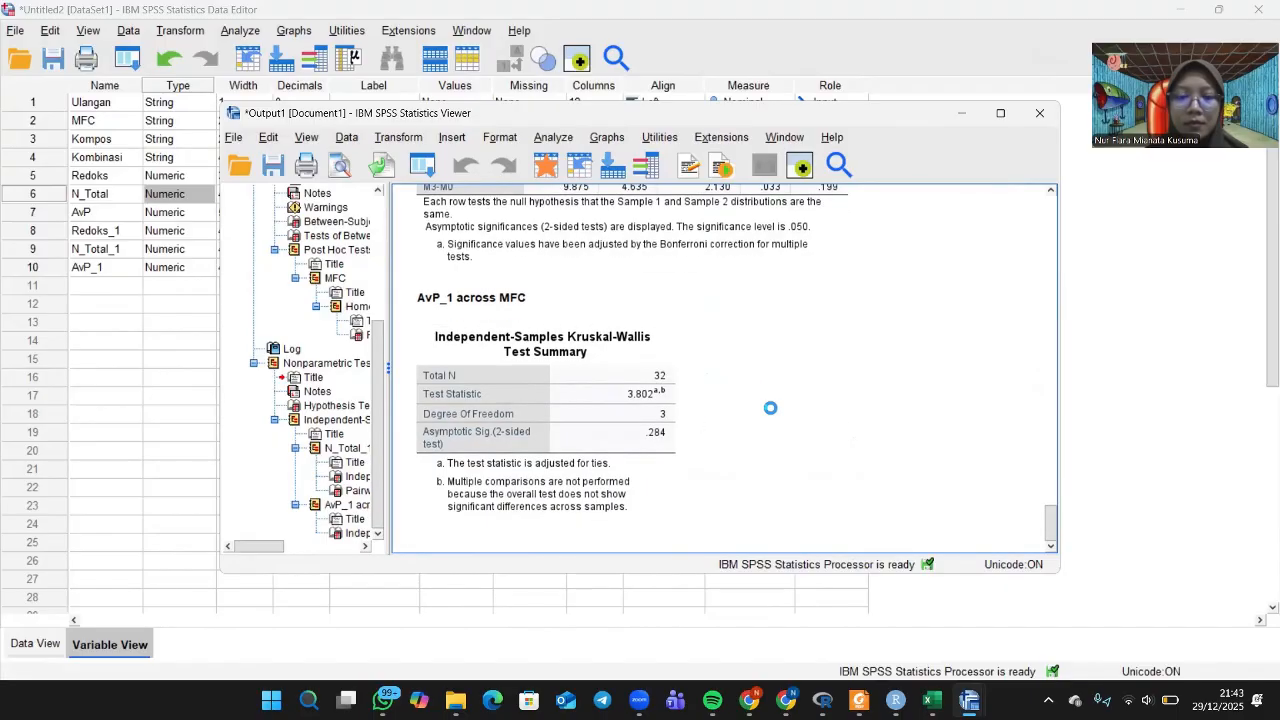
Rerun the nonparametric independent-samples test on N_Total_1 and AvP_1 with Kompos replacing MFC as the grouping field.
left_click(240, 30)
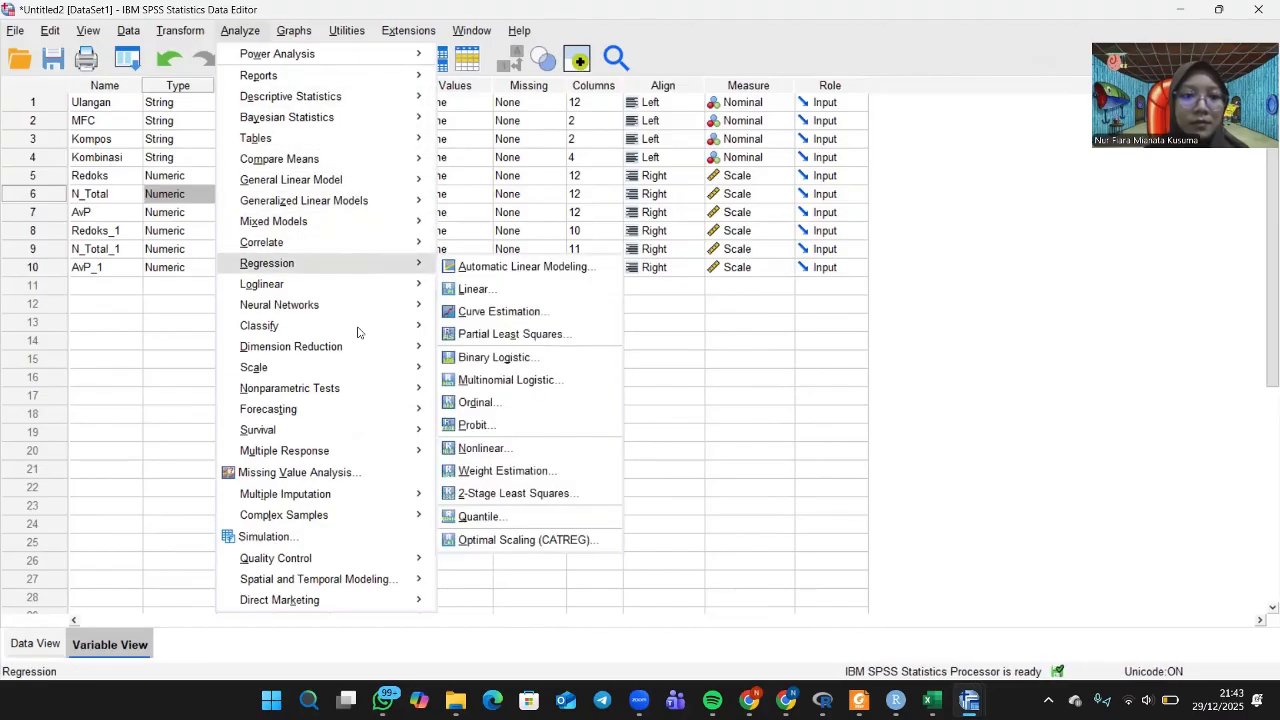
mouse_move(388, 386)
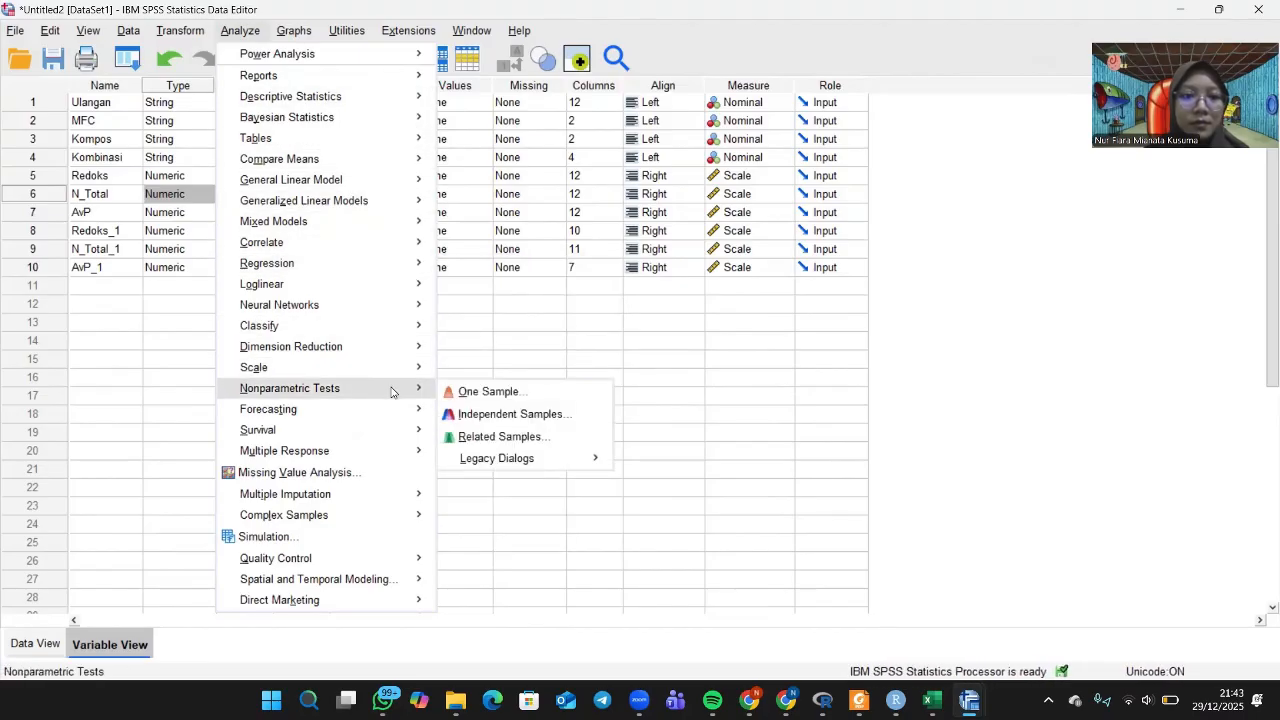
left_click(481, 418)
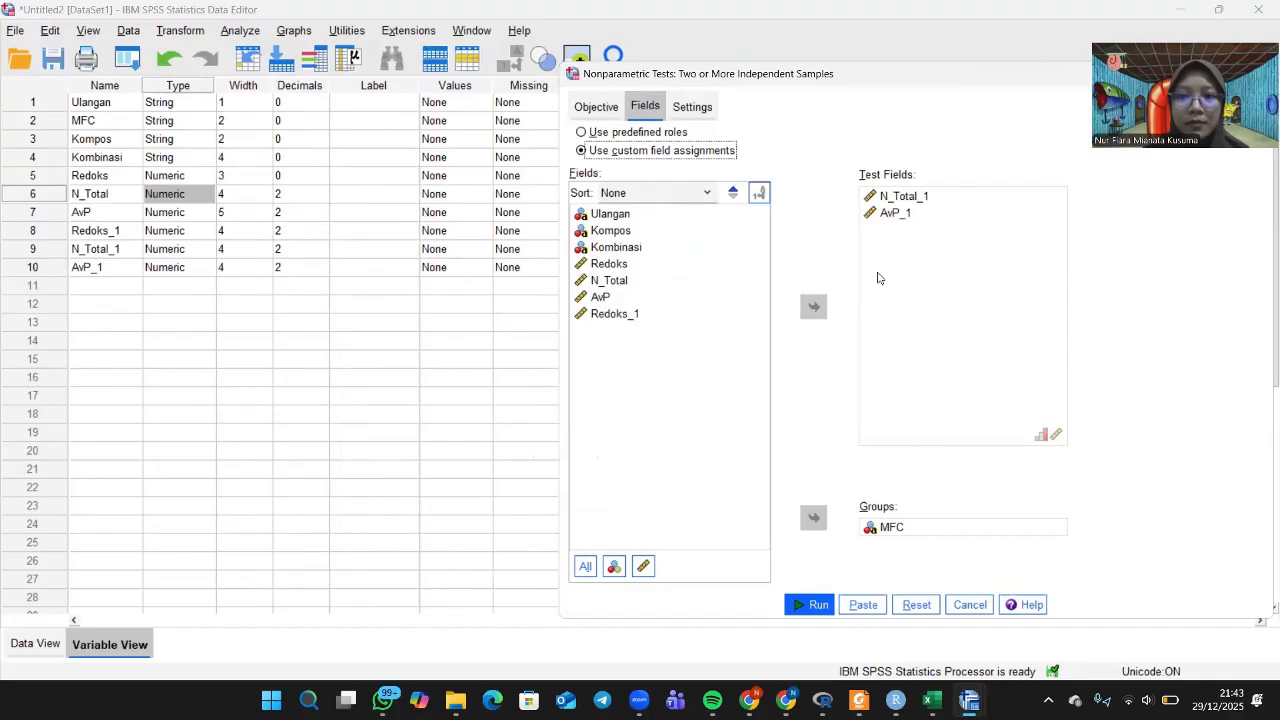
left_click(884, 528)
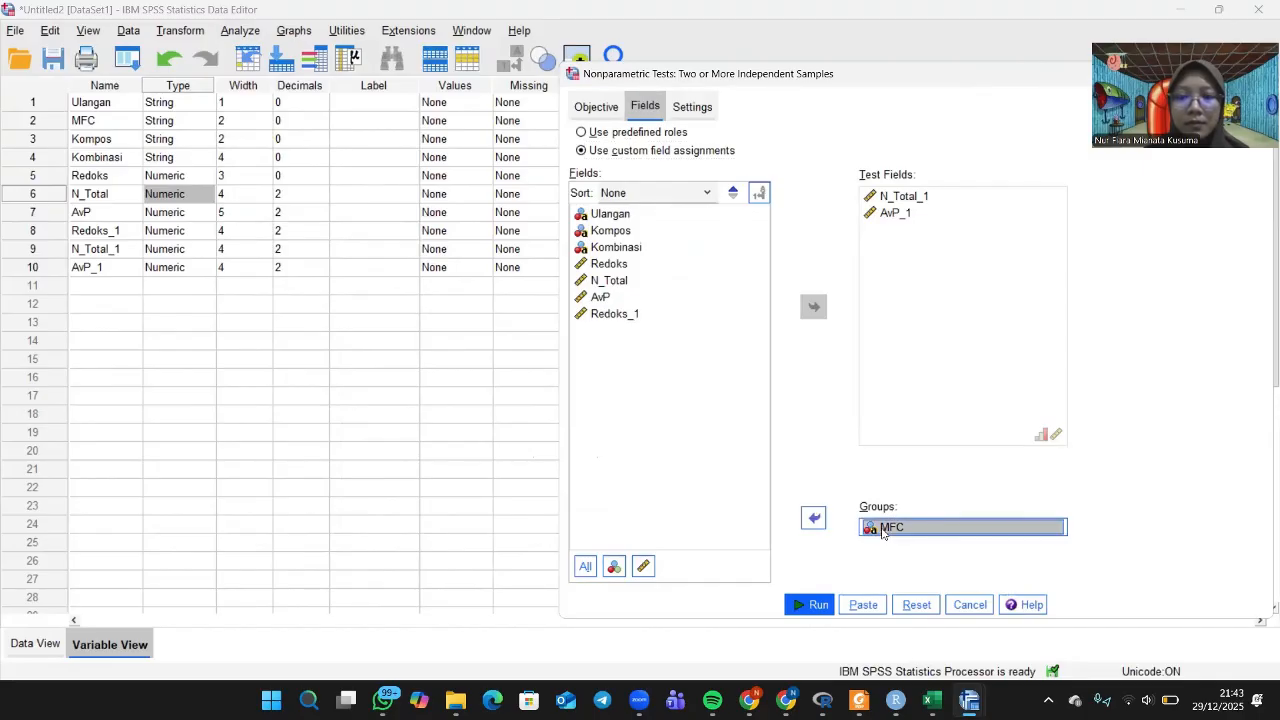
left_click(813, 517)
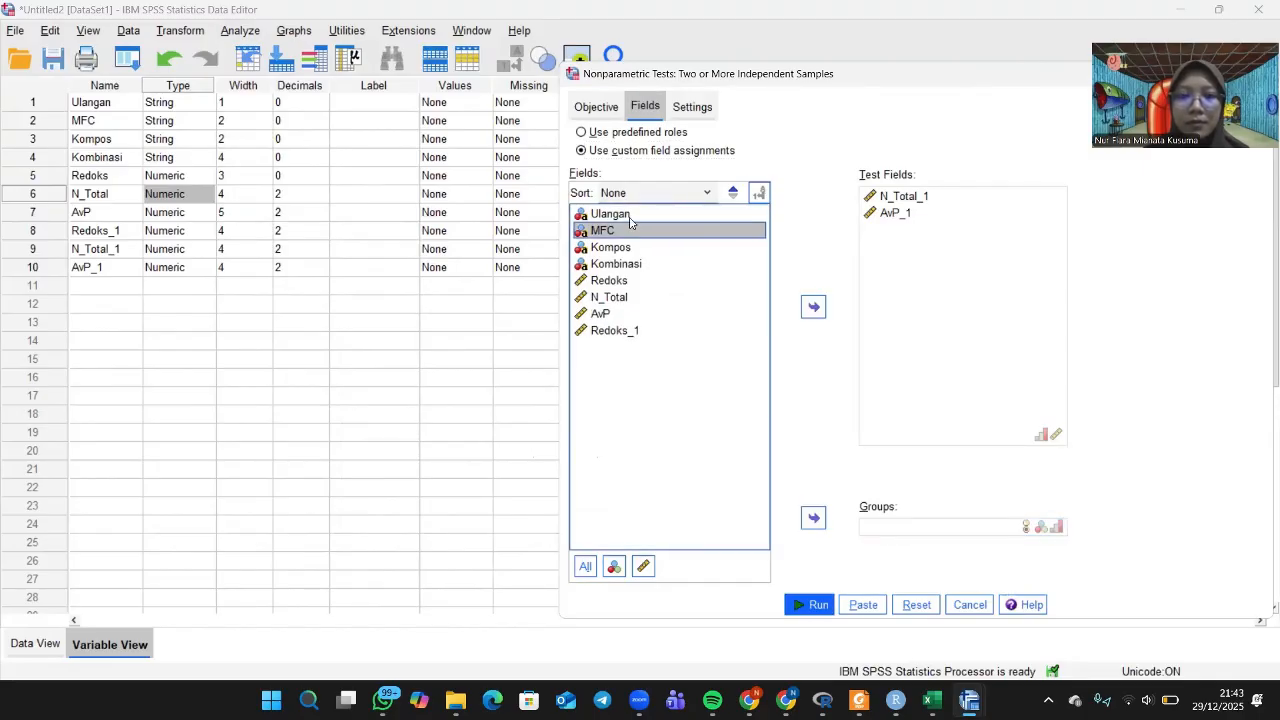
left_click(625, 248)
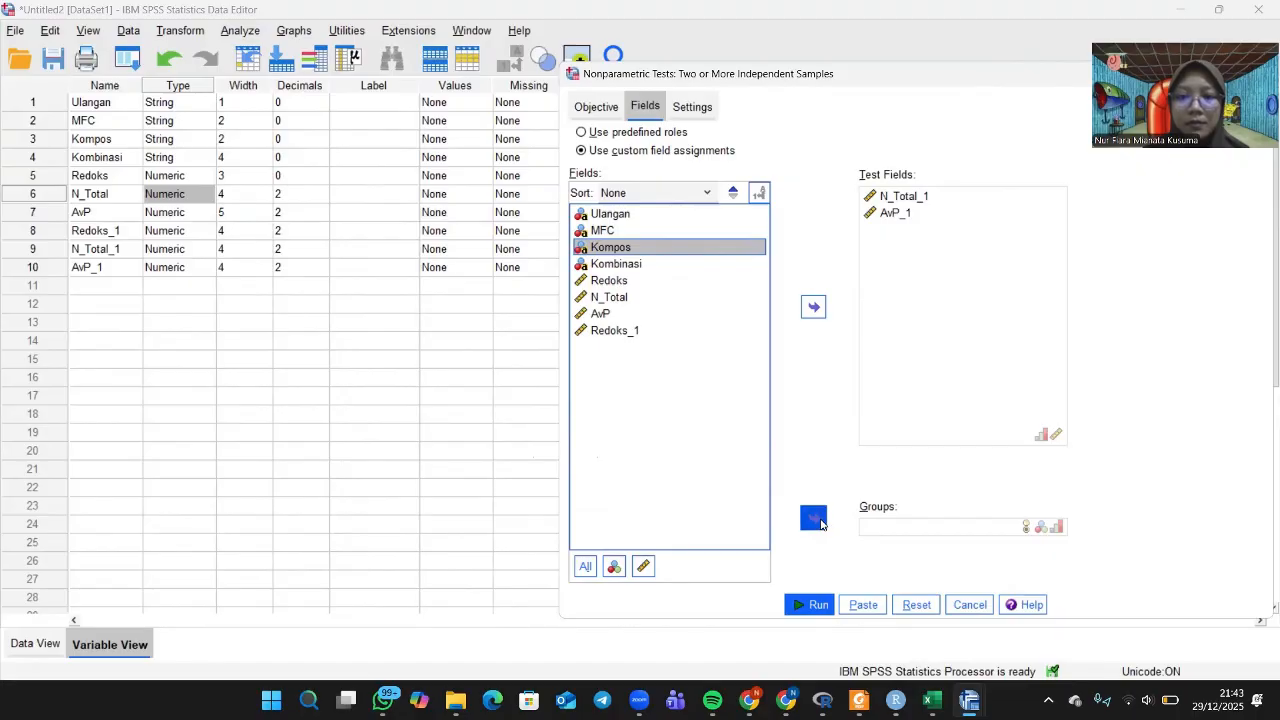
left_click(813, 517)
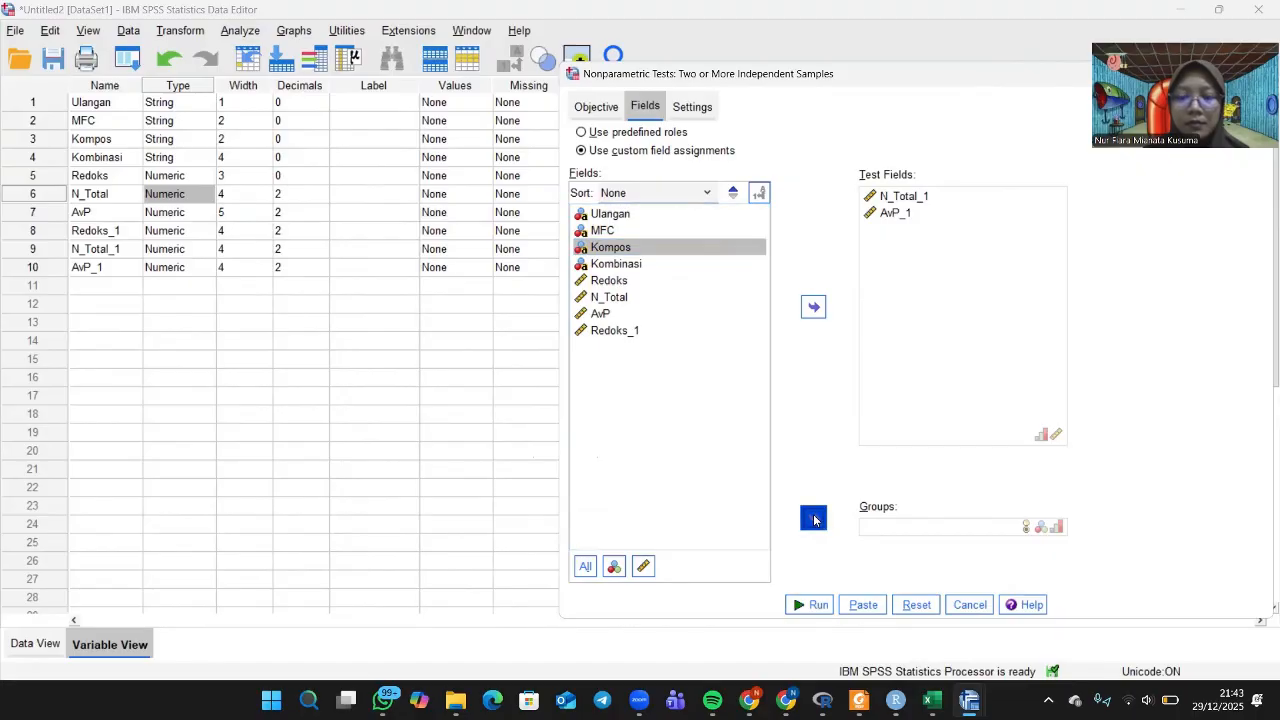
left_click(816, 606)
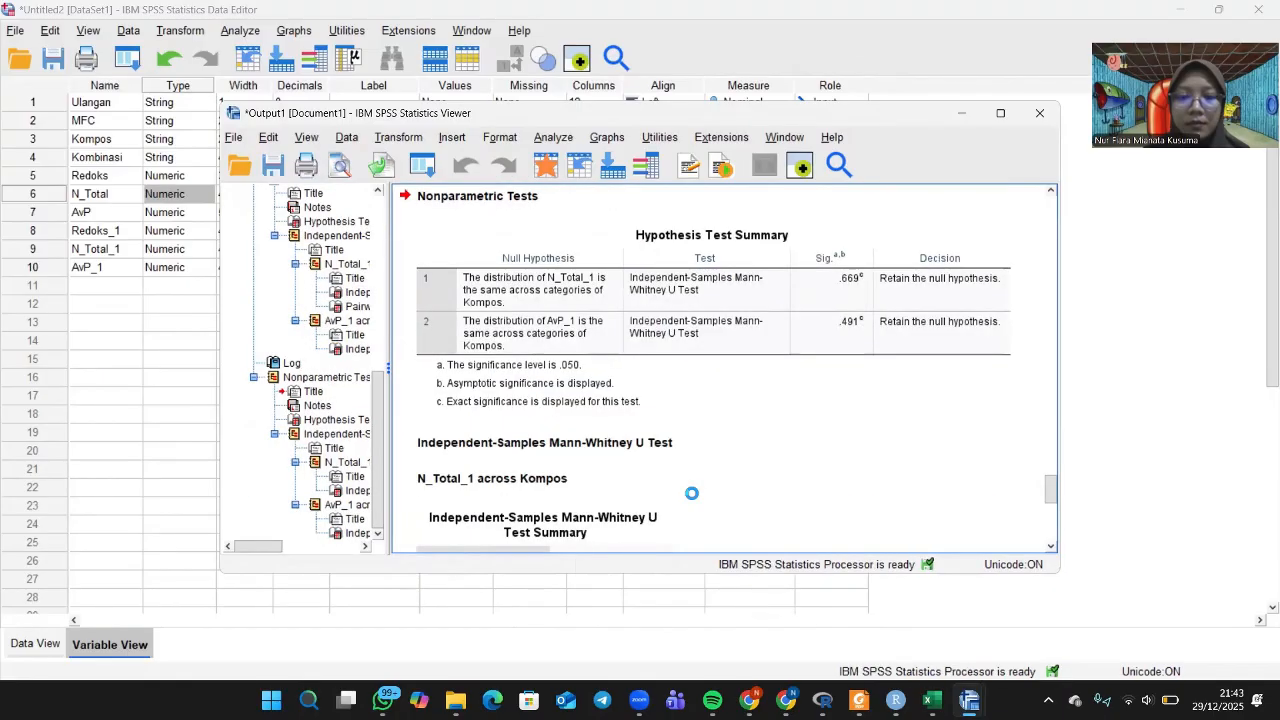
Examine the Mann-Whitney U results for N_Total_1 and AvP_1 across Kompos, and compare them with the MFC output above.
scroll(712, 386, "down", 10)
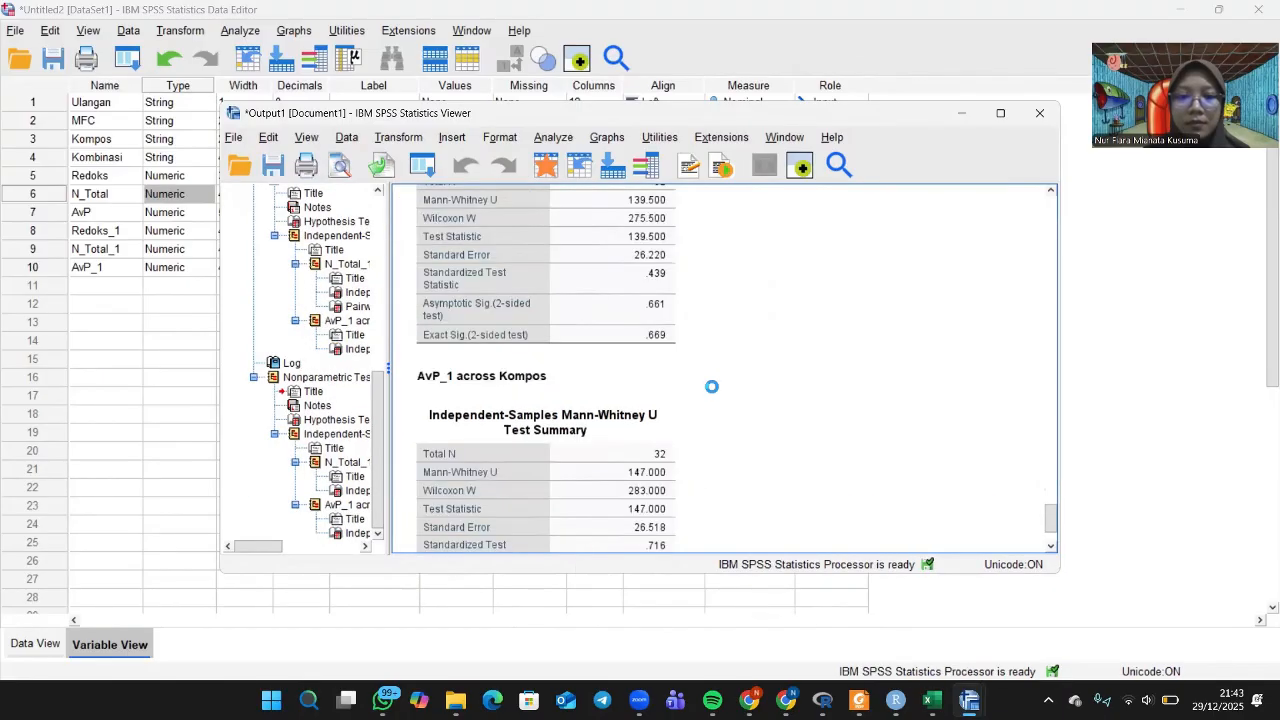
scroll(712, 386, "up", 8)
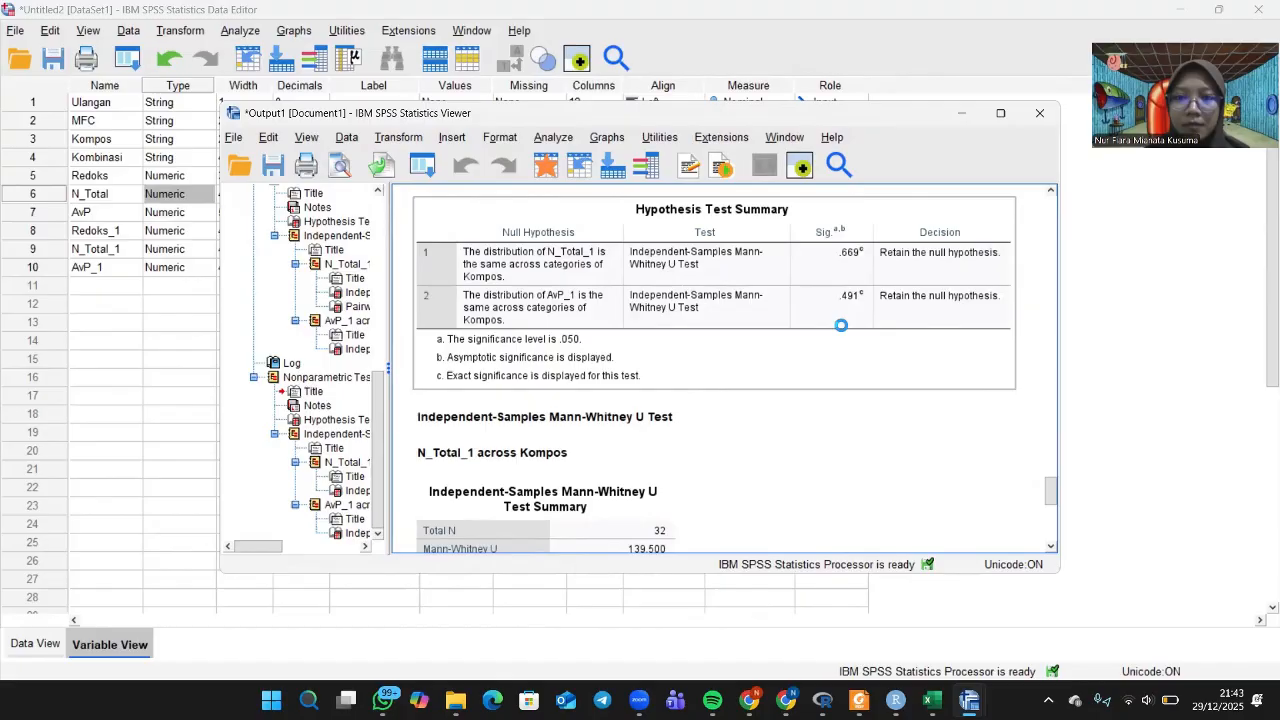
scroll(841, 325, "down", 3)
scroll(665, 372, "down", 3)
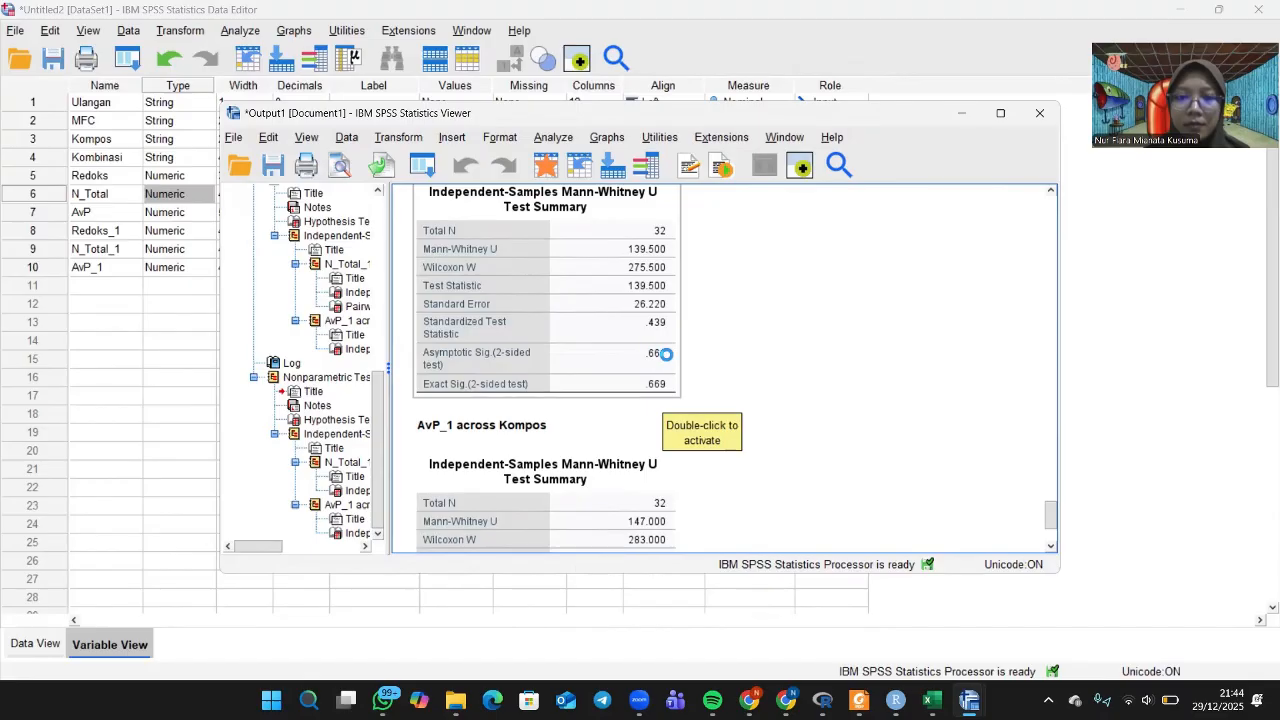
scroll(666, 354, "up", 10)
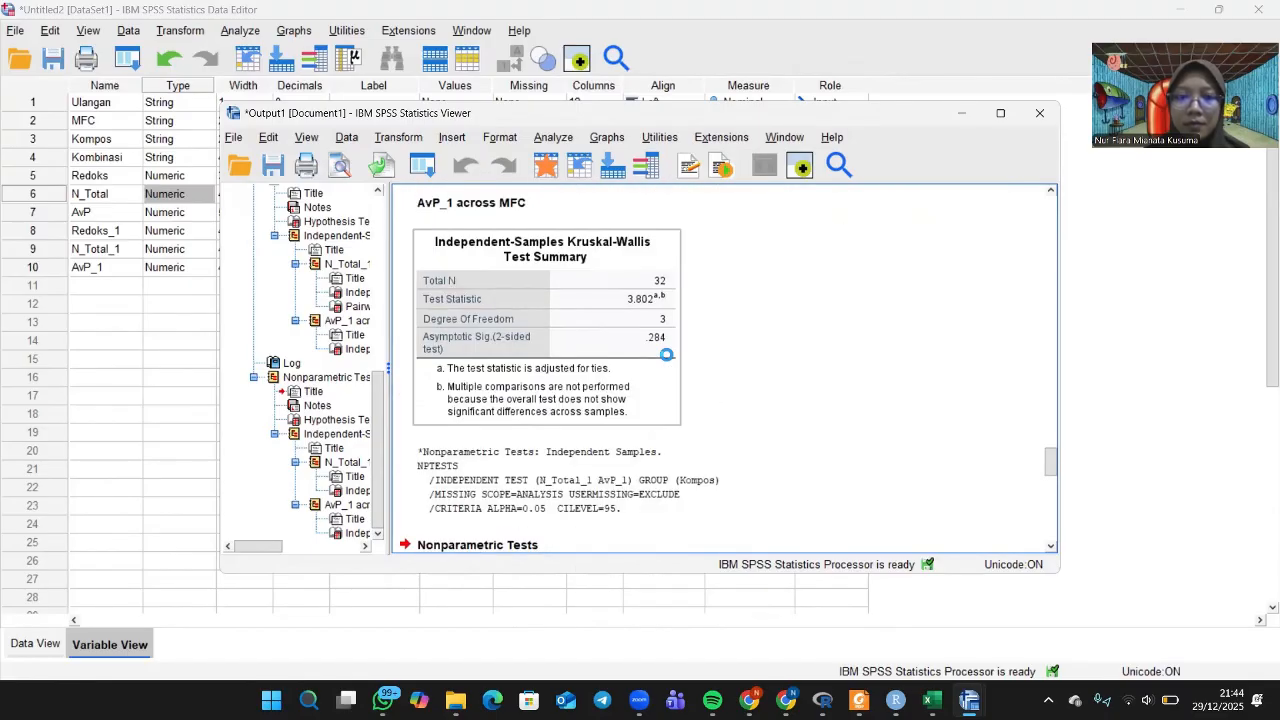
scroll(666, 354, "down", 10)
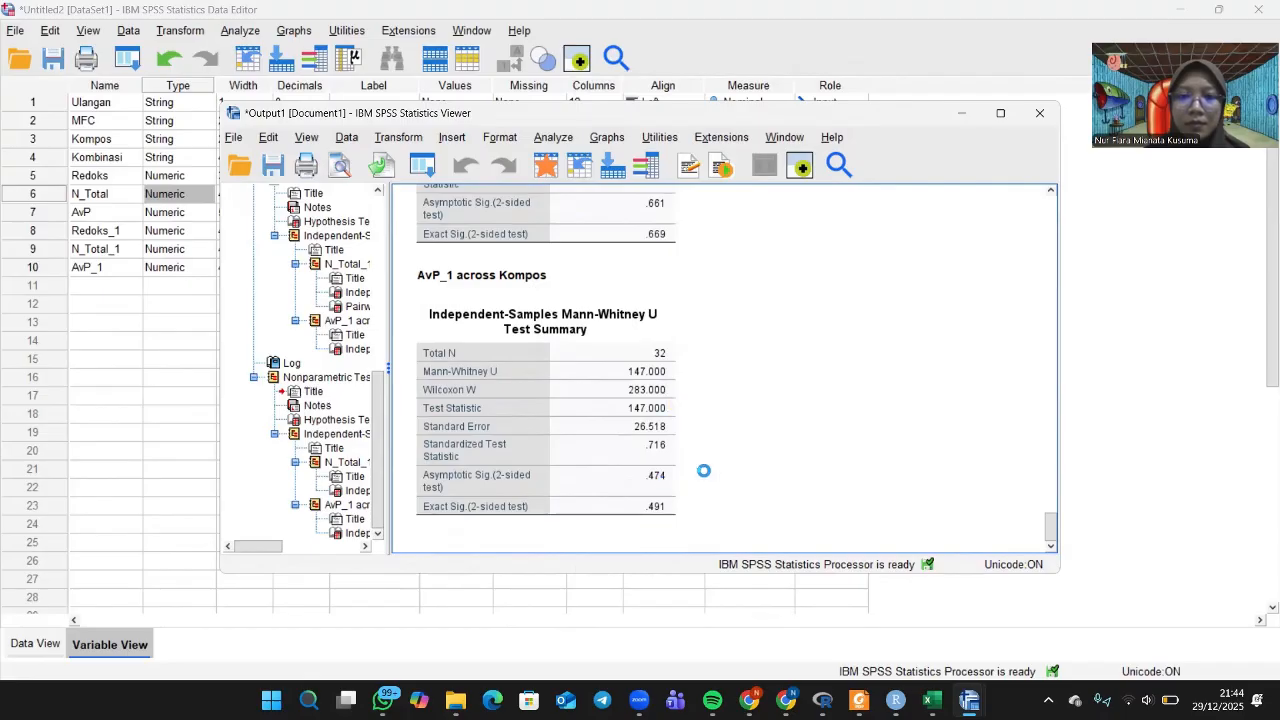
scroll(701, 310, "up", 3)
scroll(701, 310, "up", 3)
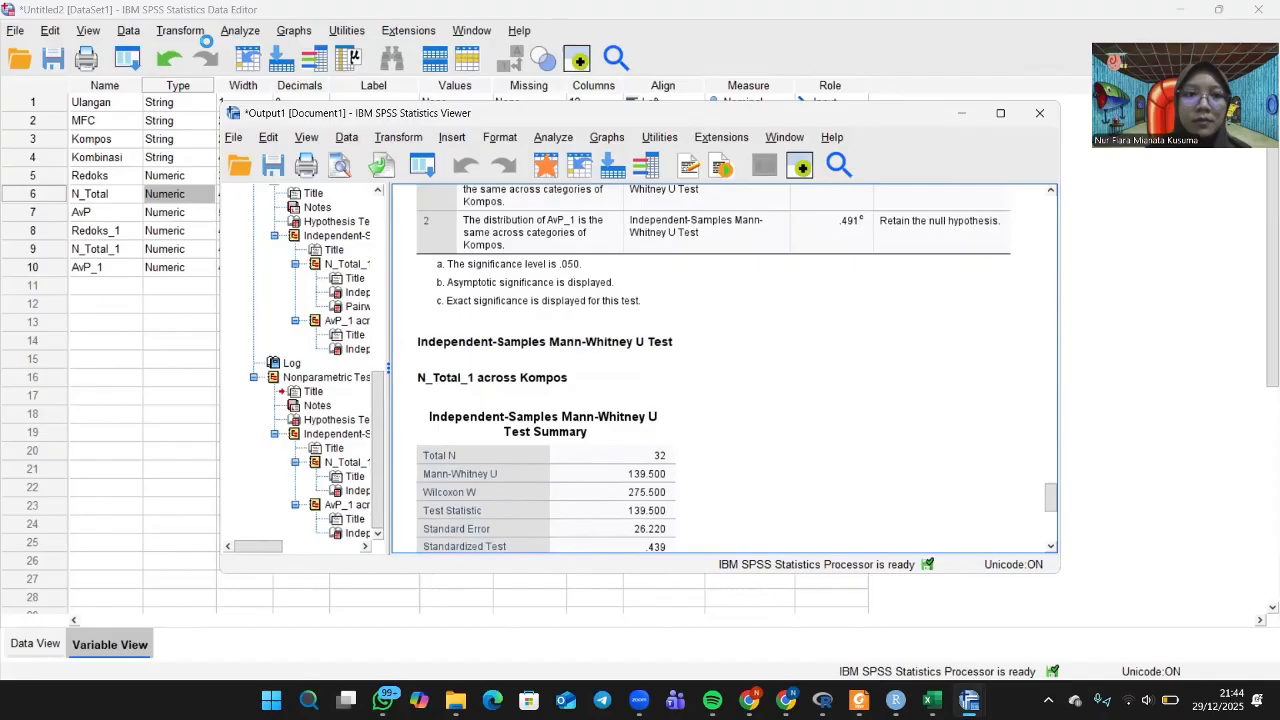
Rerun the nonparametric independent-samples test on N_Total_1 and AvP_1 with Kombinasi replacing Kompos as the grouping field.
left_click(232, 30)
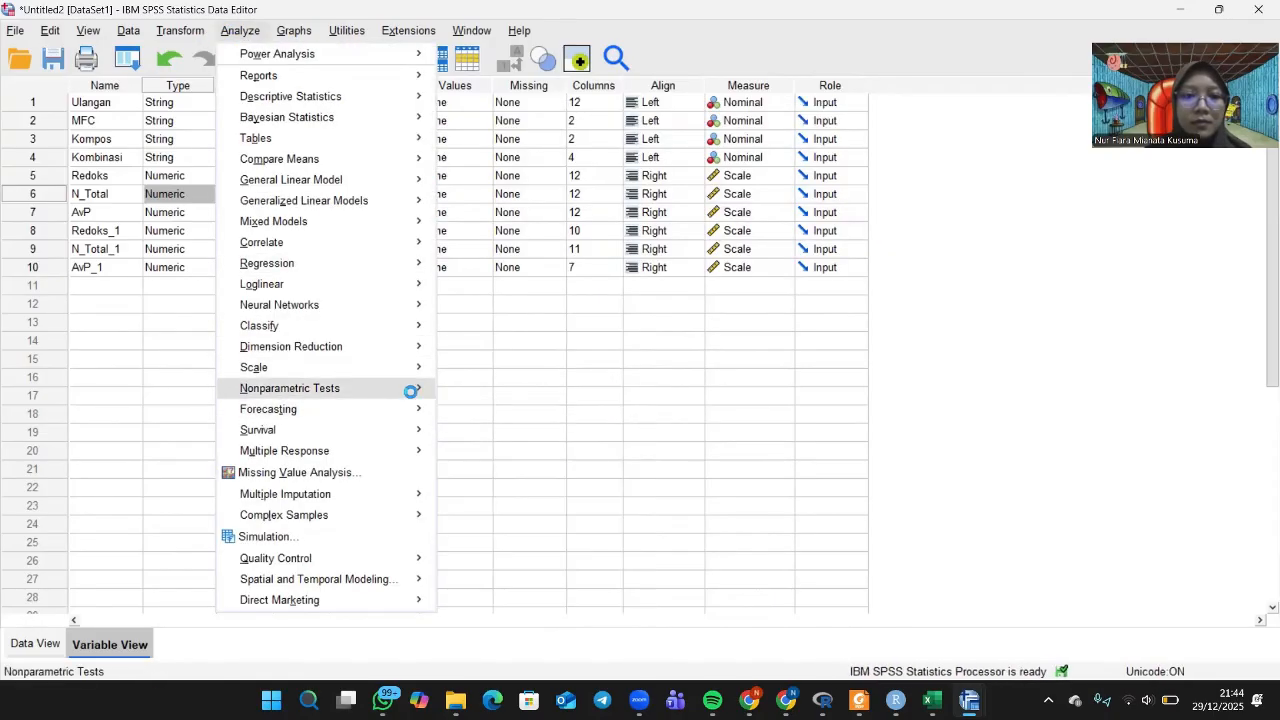
mouse_move(408, 389)
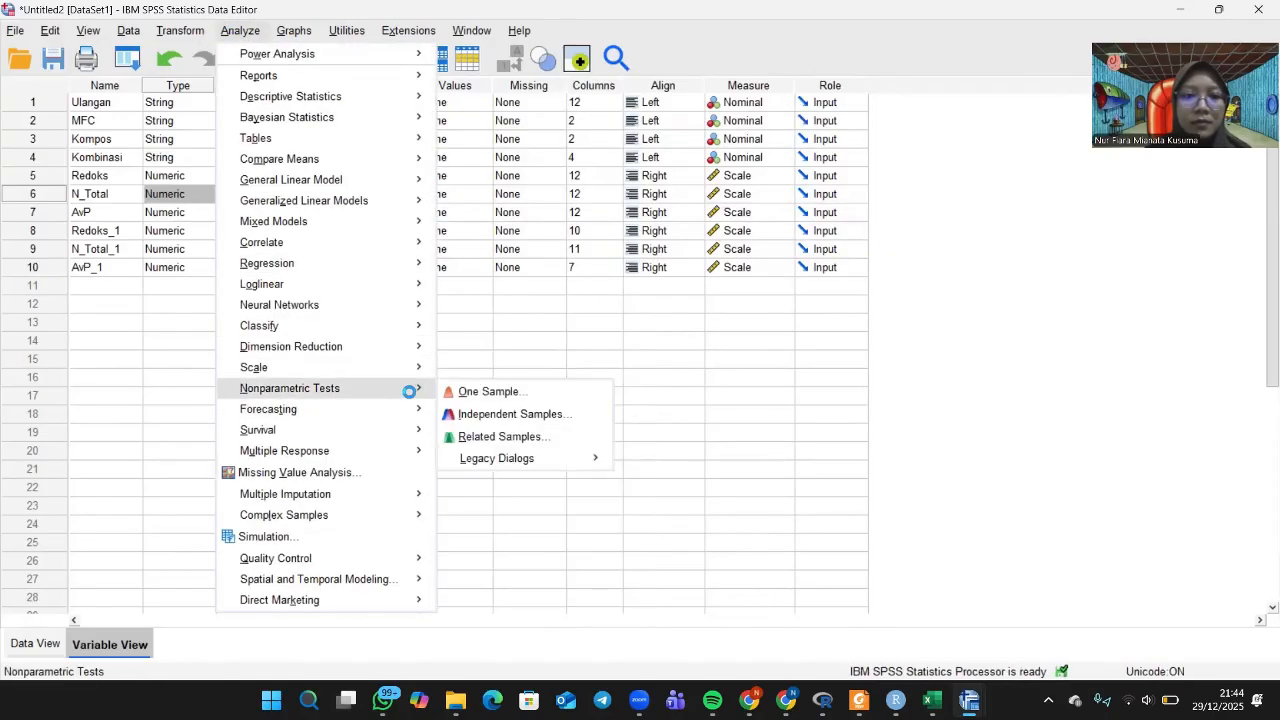
left_click(466, 413)
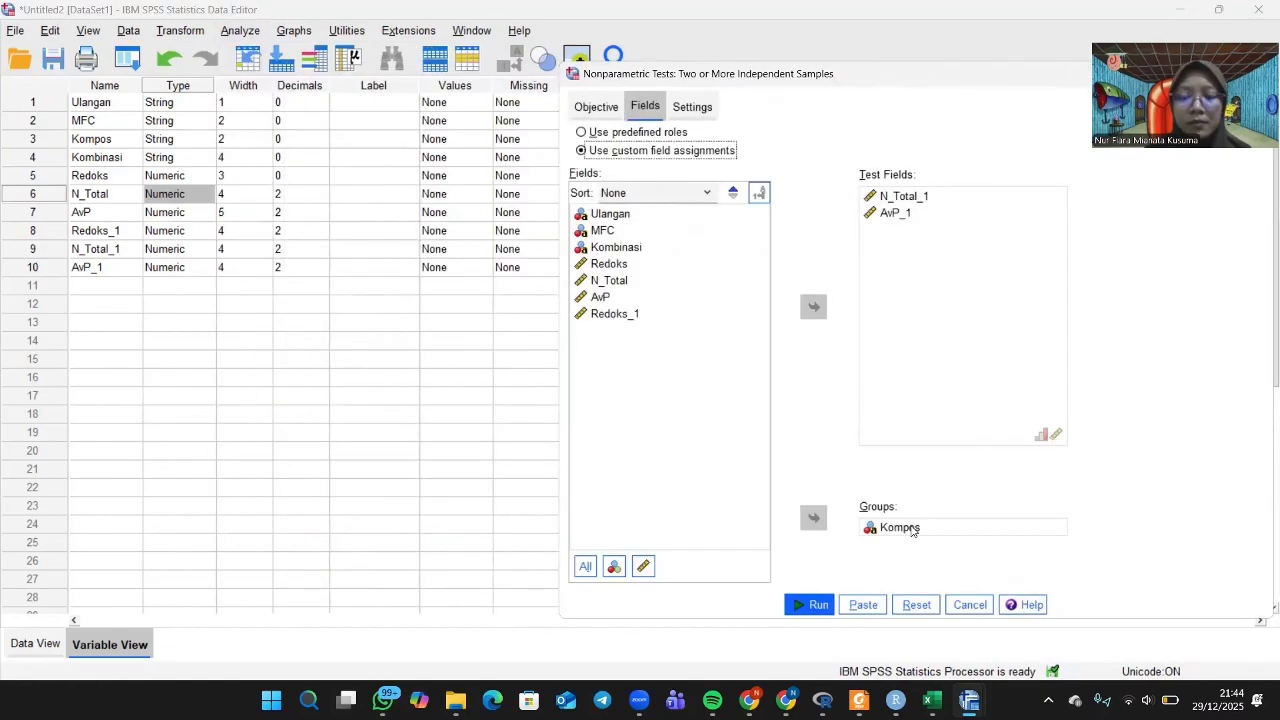
left_click(900, 527)
left_click(813, 517)
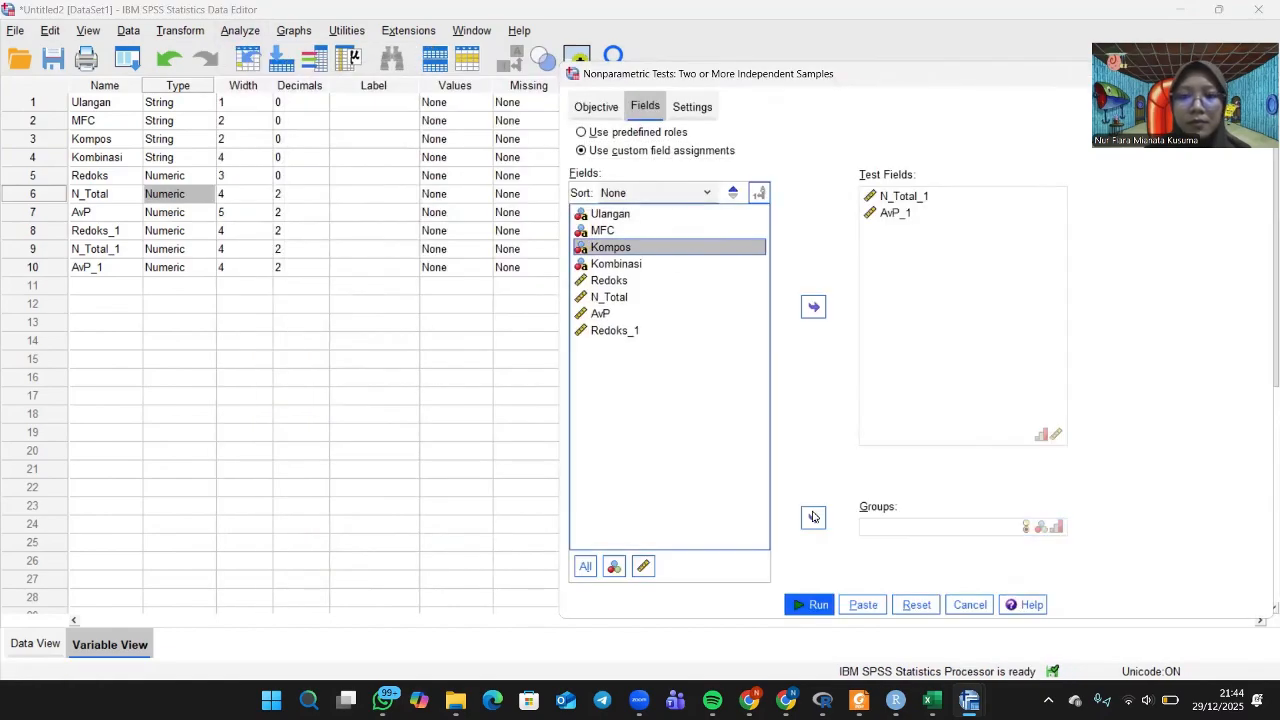
left_click(638, 266)
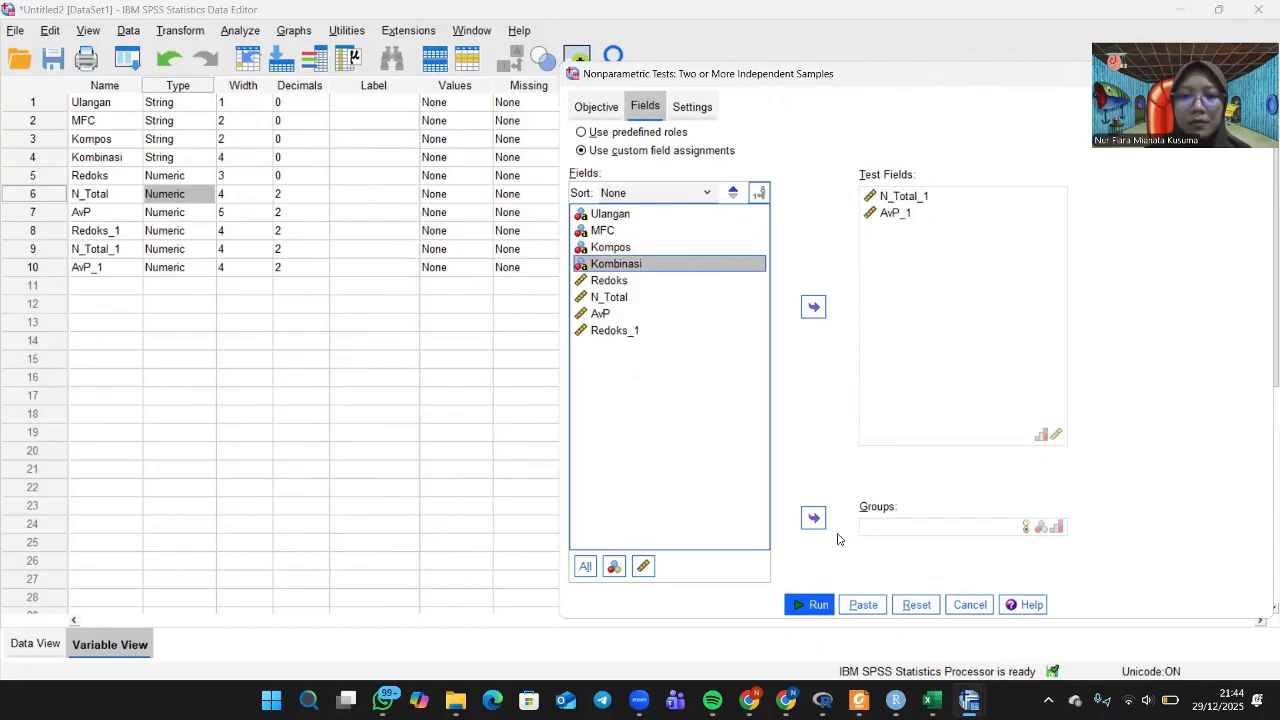
left_click(813, 517)
left_click(813, 606)
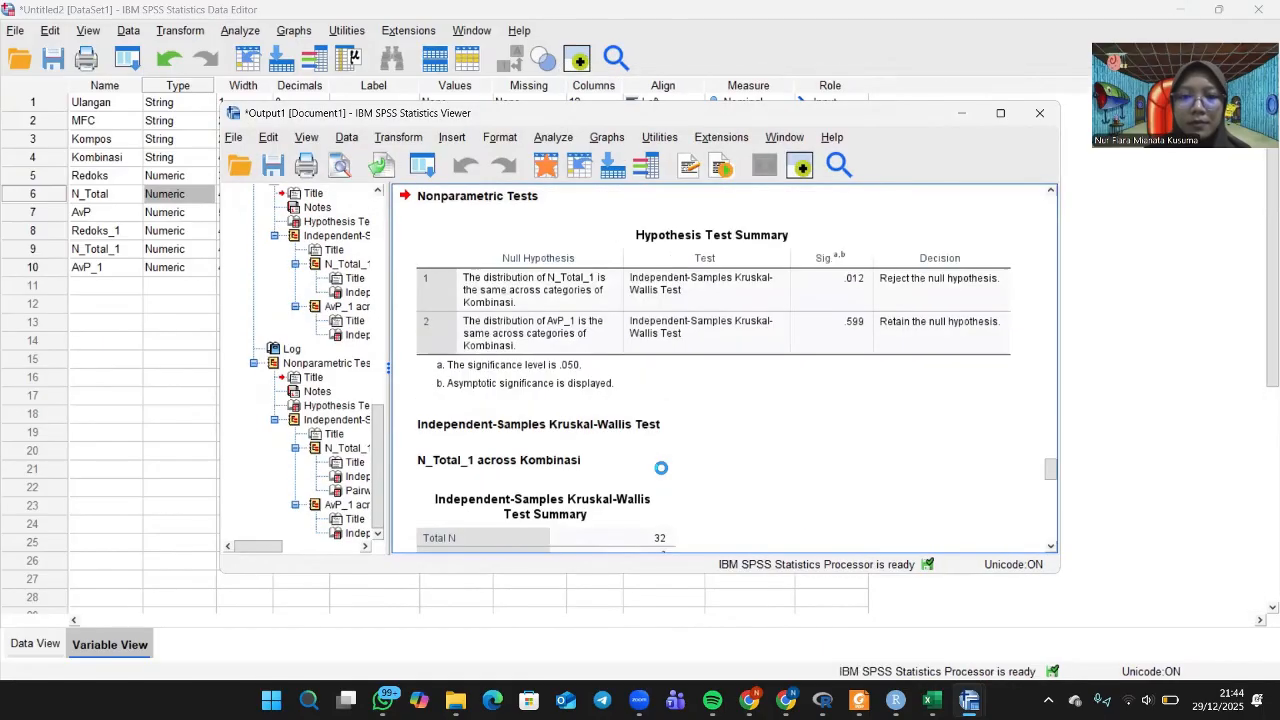
Examine the Kruskal-Wallis output across Kombinasi: the hypothesis test summary, the N_Total_1 summary with pairwise comparisons, and the AvP_1 summary.
left_click(810, 323)
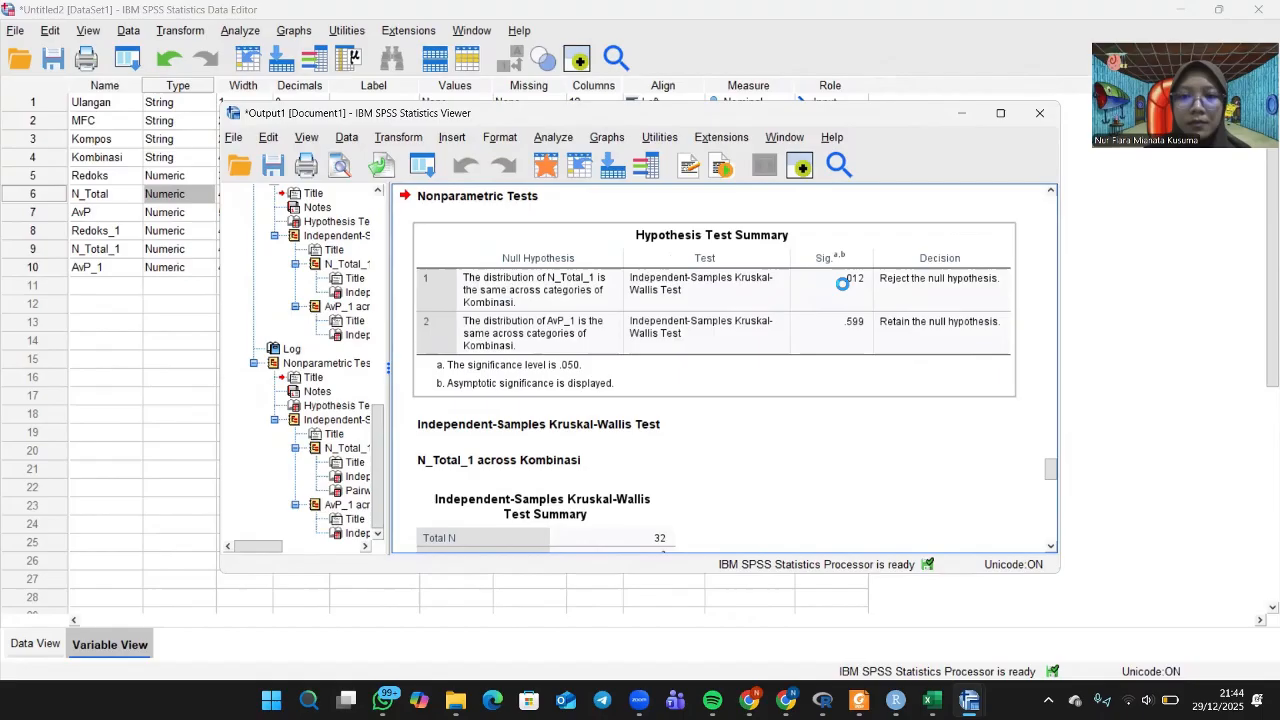
left_click(726, 422)
scroll(726, 421, "down", 5)
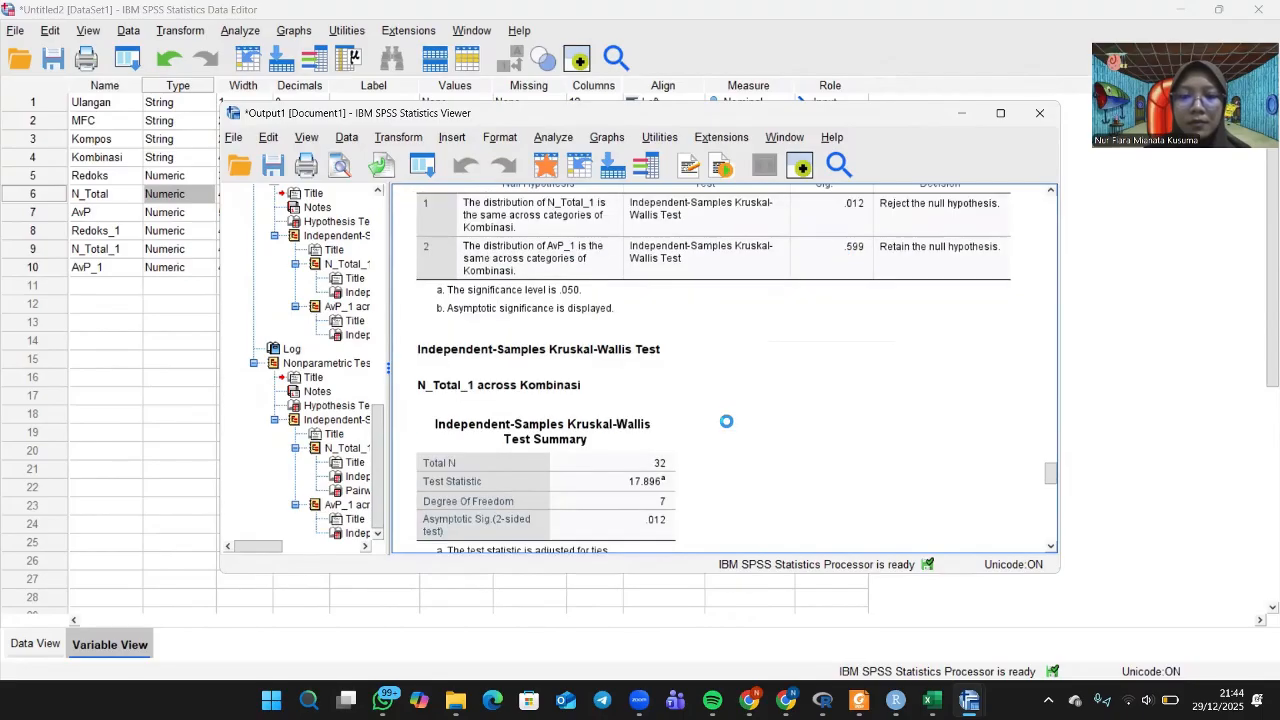
left_click(667, 375)
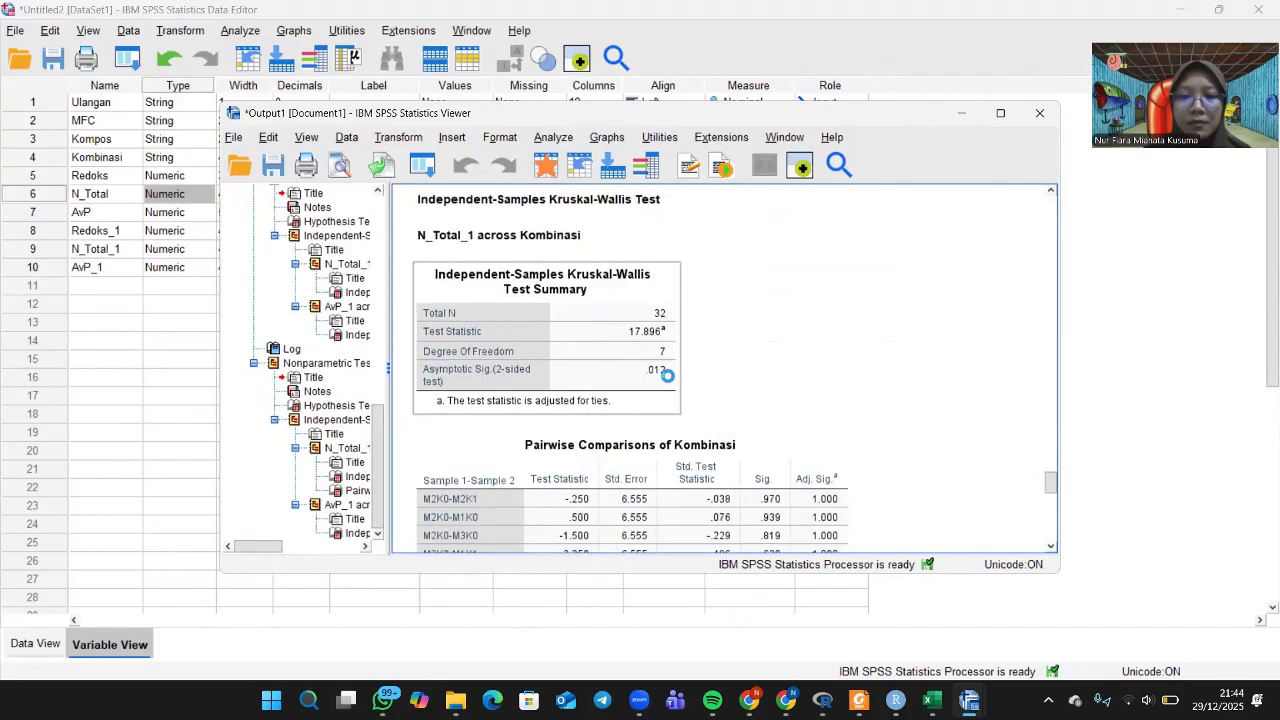
scroll(667, 375, "down", 15)
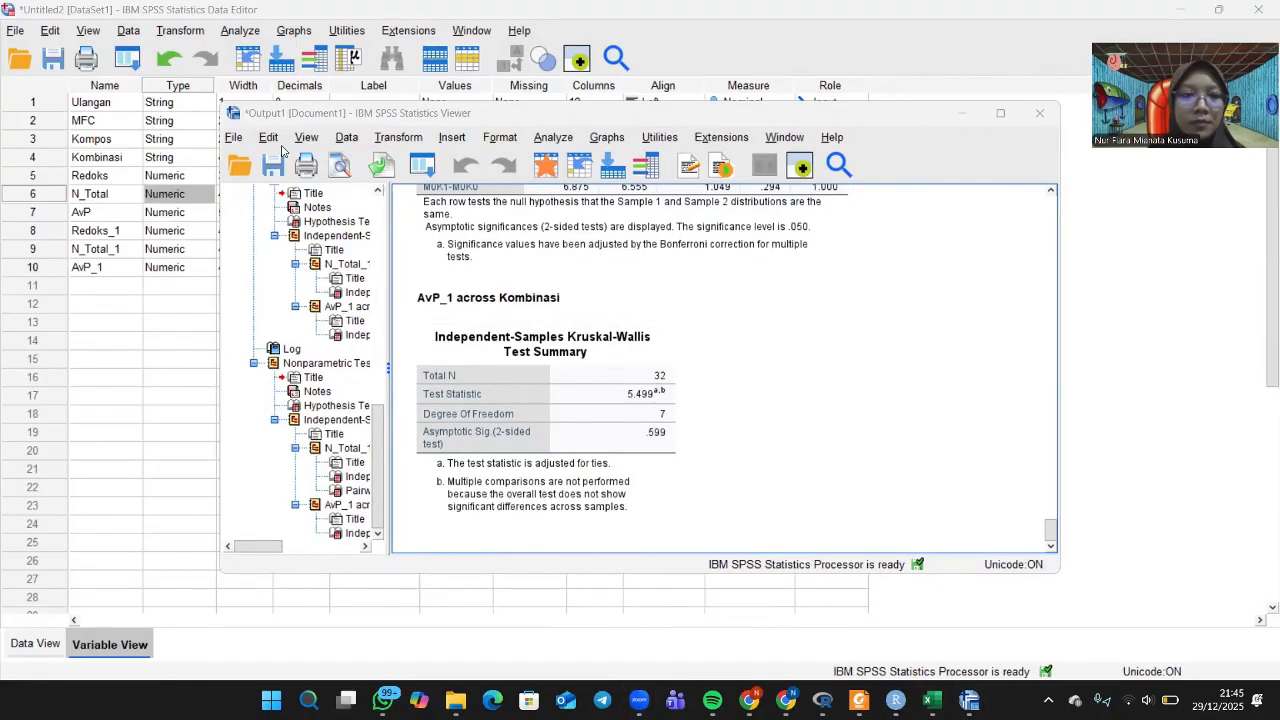
Run a two-tailed Pearson bivariate correlation between Redoks_1 and N_Total_1 and check the resulting table.
left_click(233, 33)
mouse_move(304, 166)
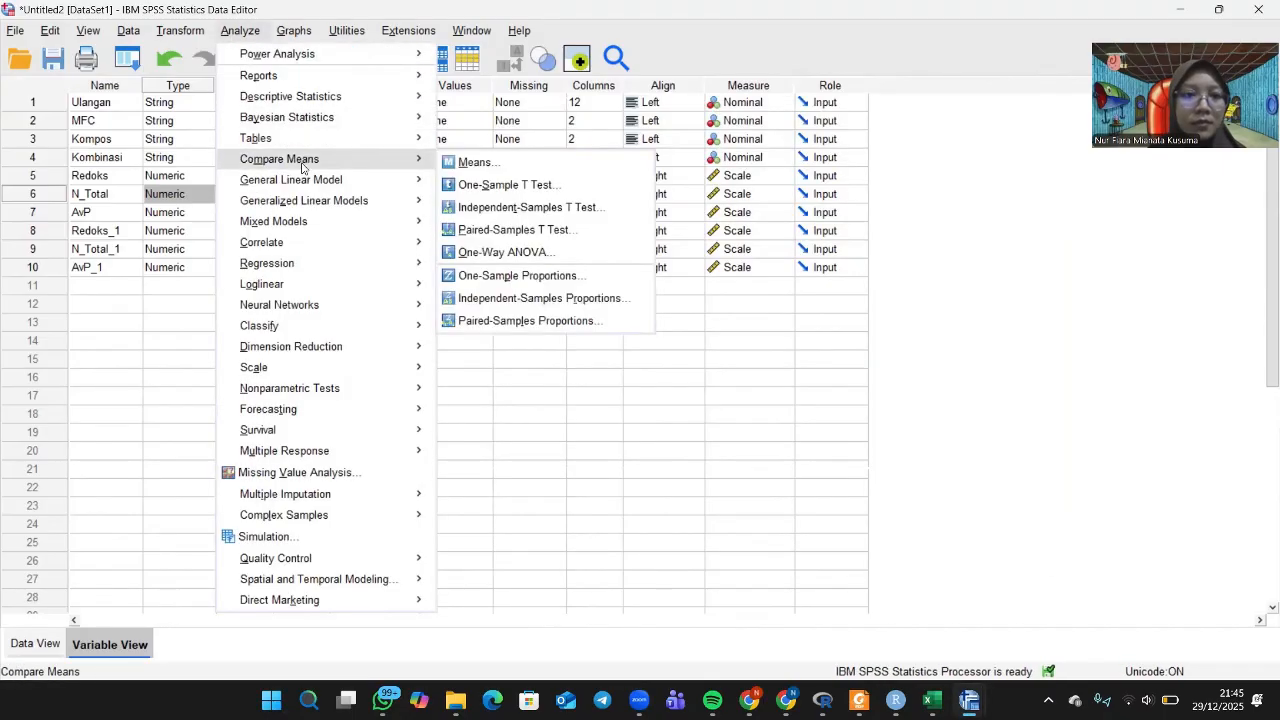
mouse_move(341, 247)
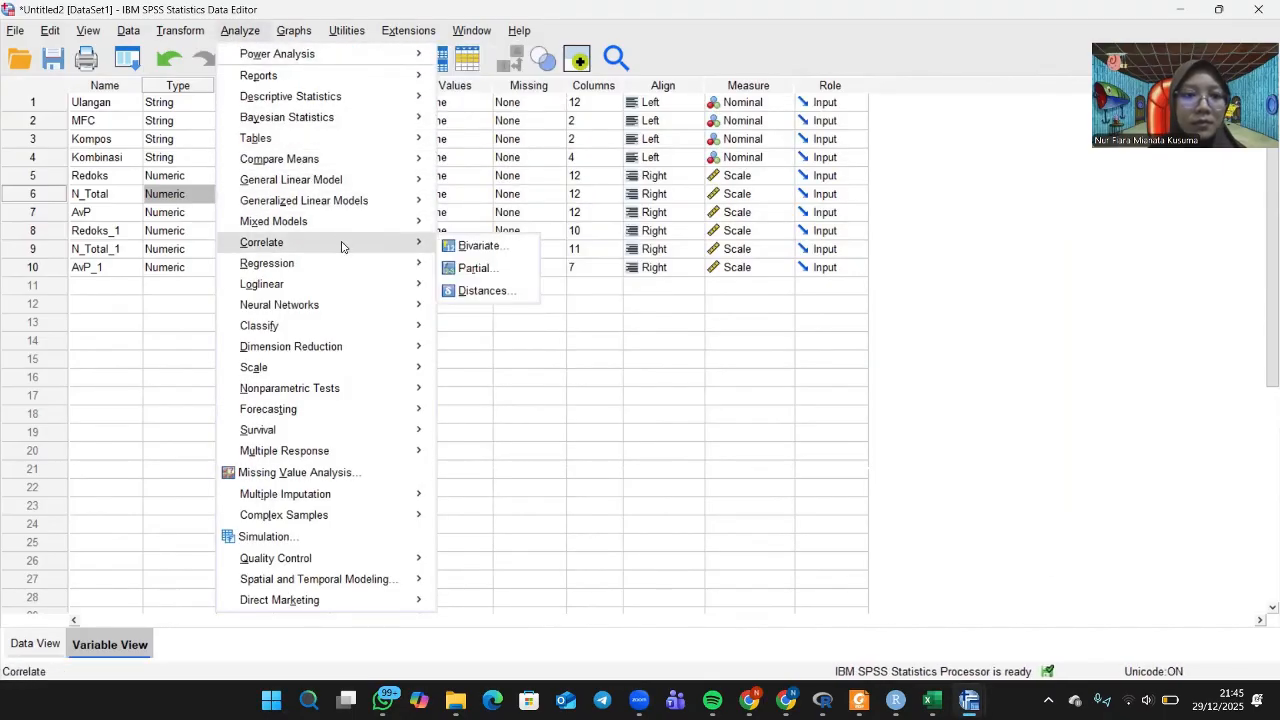
left_click(461, 248)
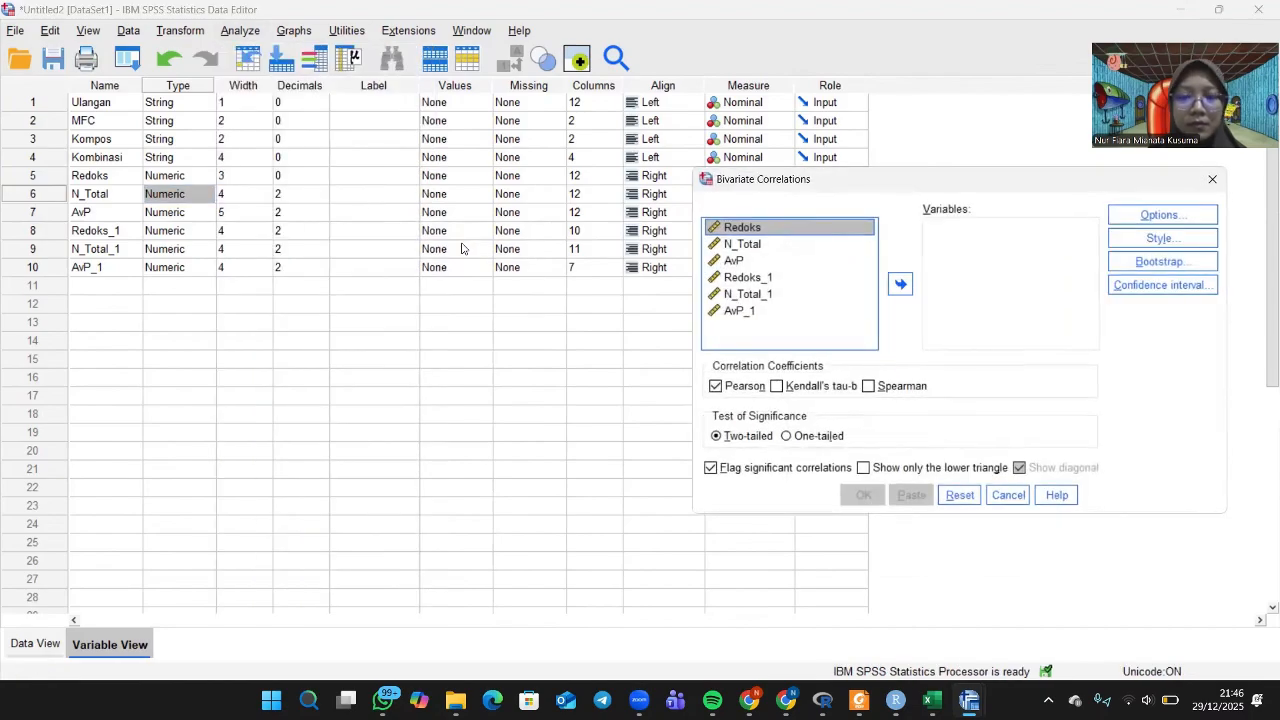
left_click(750, 278)
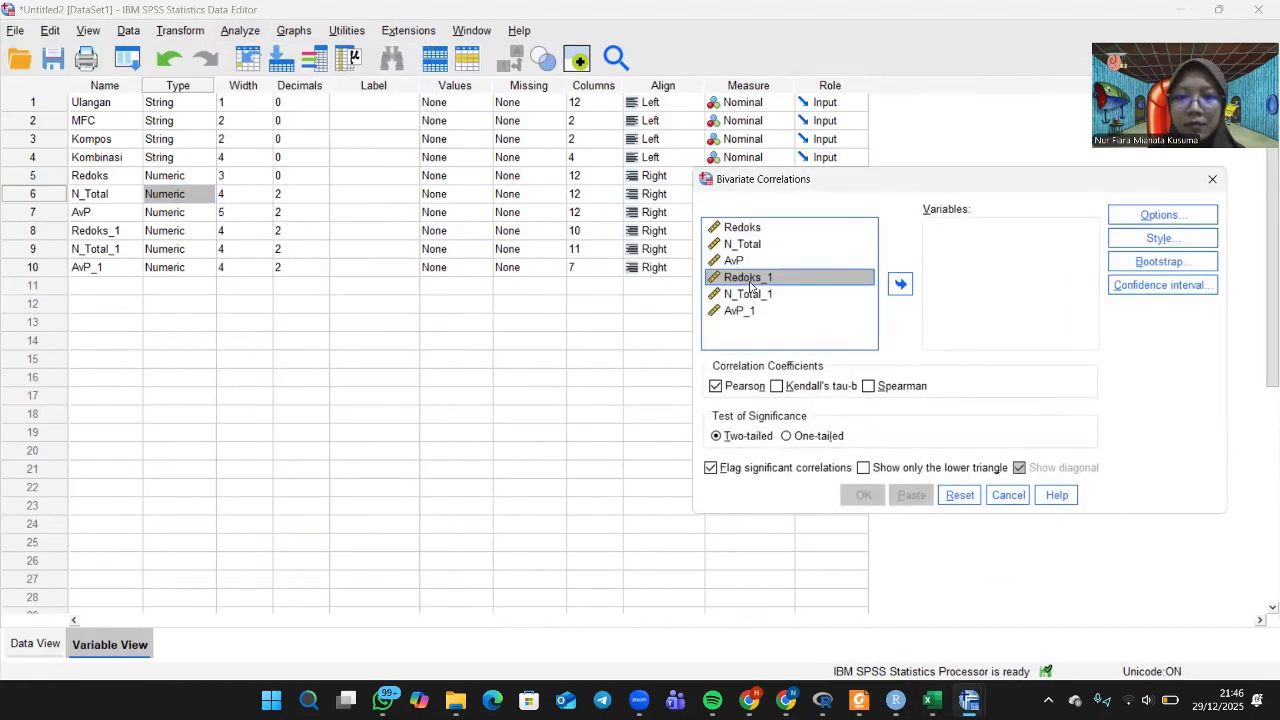
left_click(900, 284)
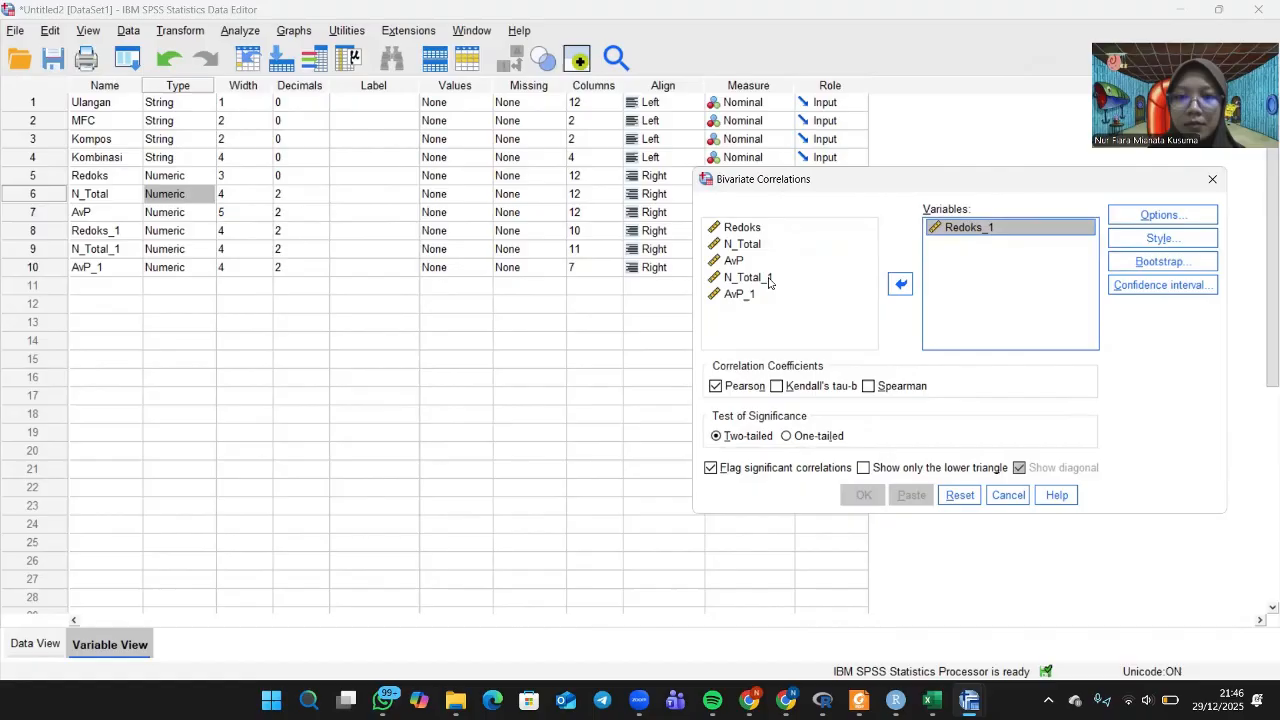
left_click(769, 280)
left_click(900, 284)
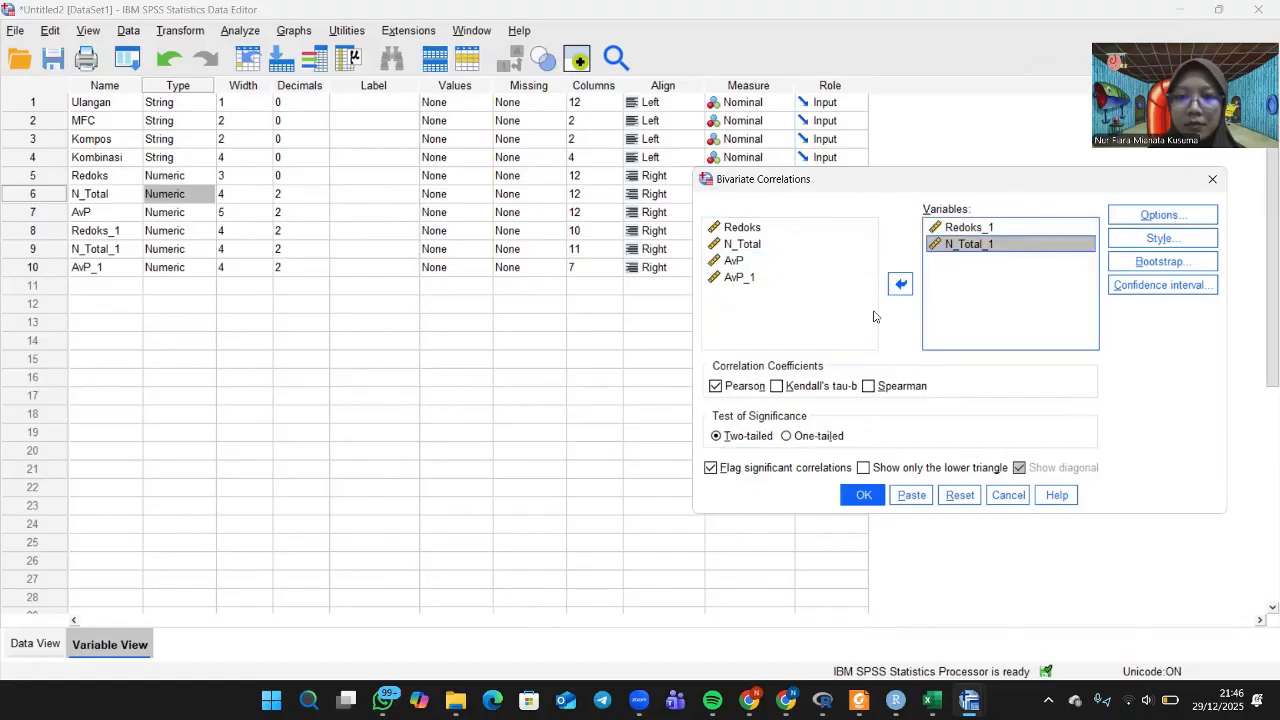
left_click(860, 496)
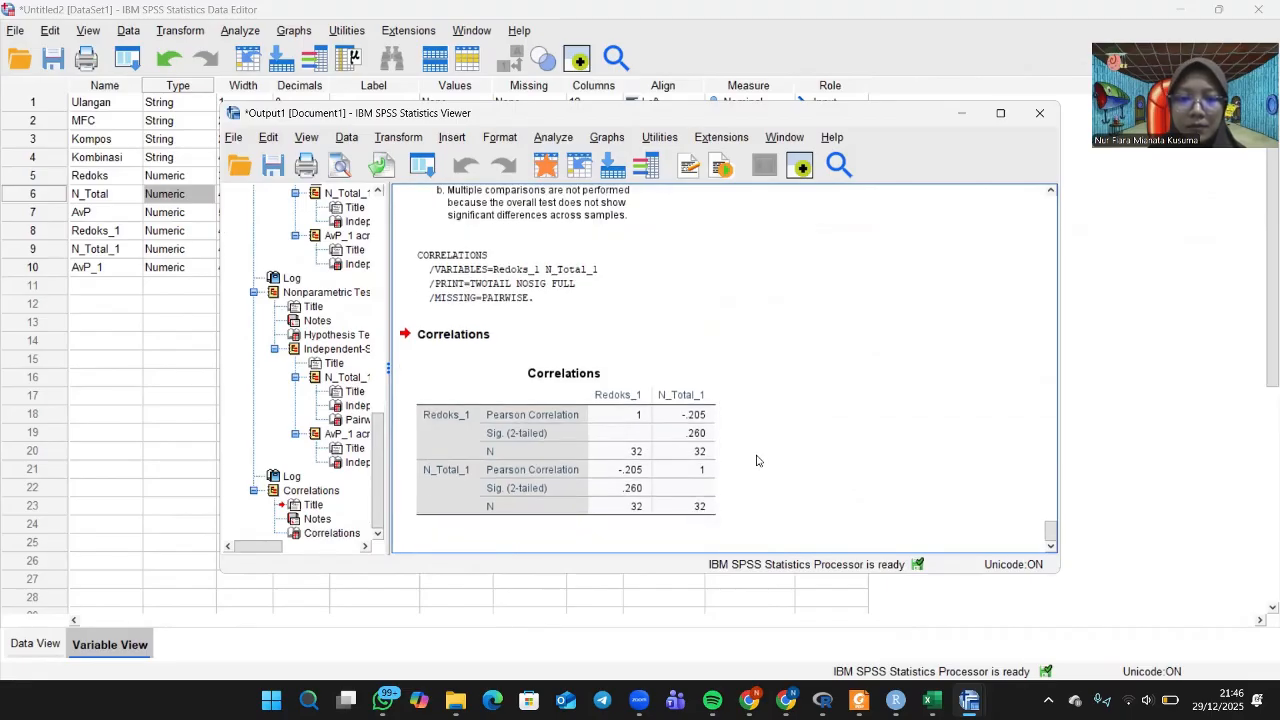
left_click(719, 414)
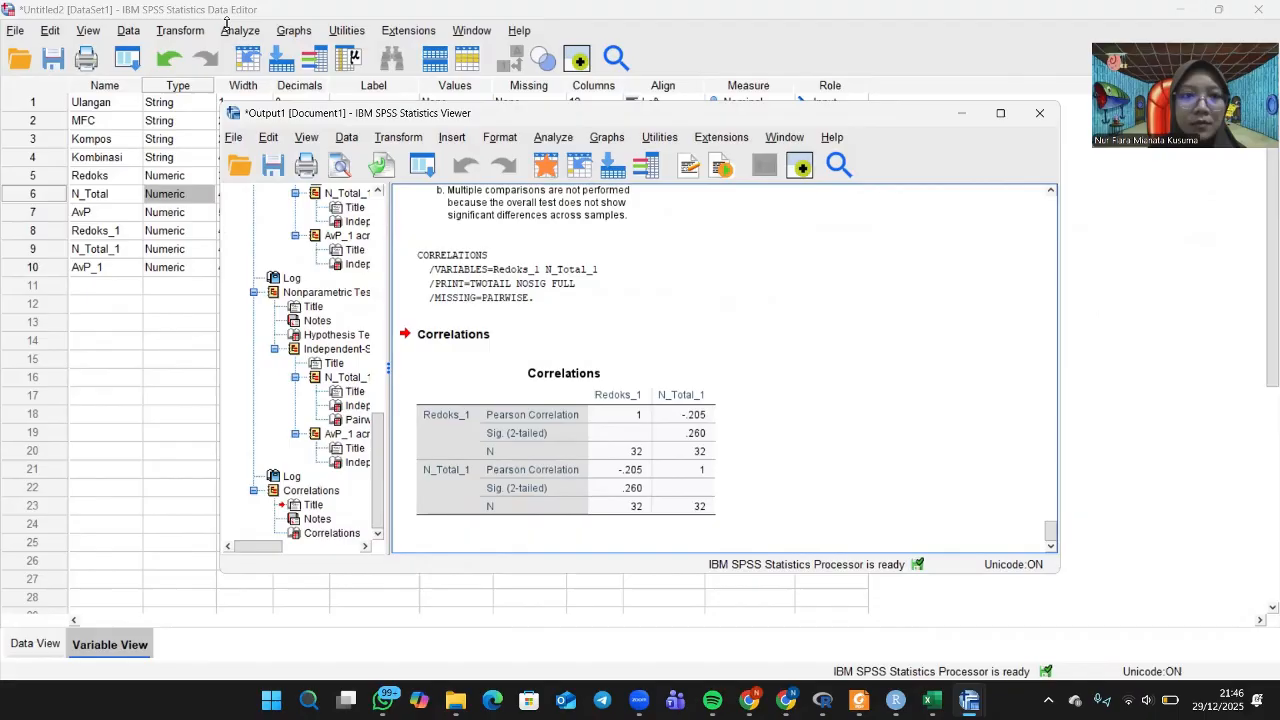
Run the bivariate Pearson correlation again with AvP_1 replacing N_Total_1 alongside Redoks_1.
left_click(226, 24)
mouse_move(373, 238)
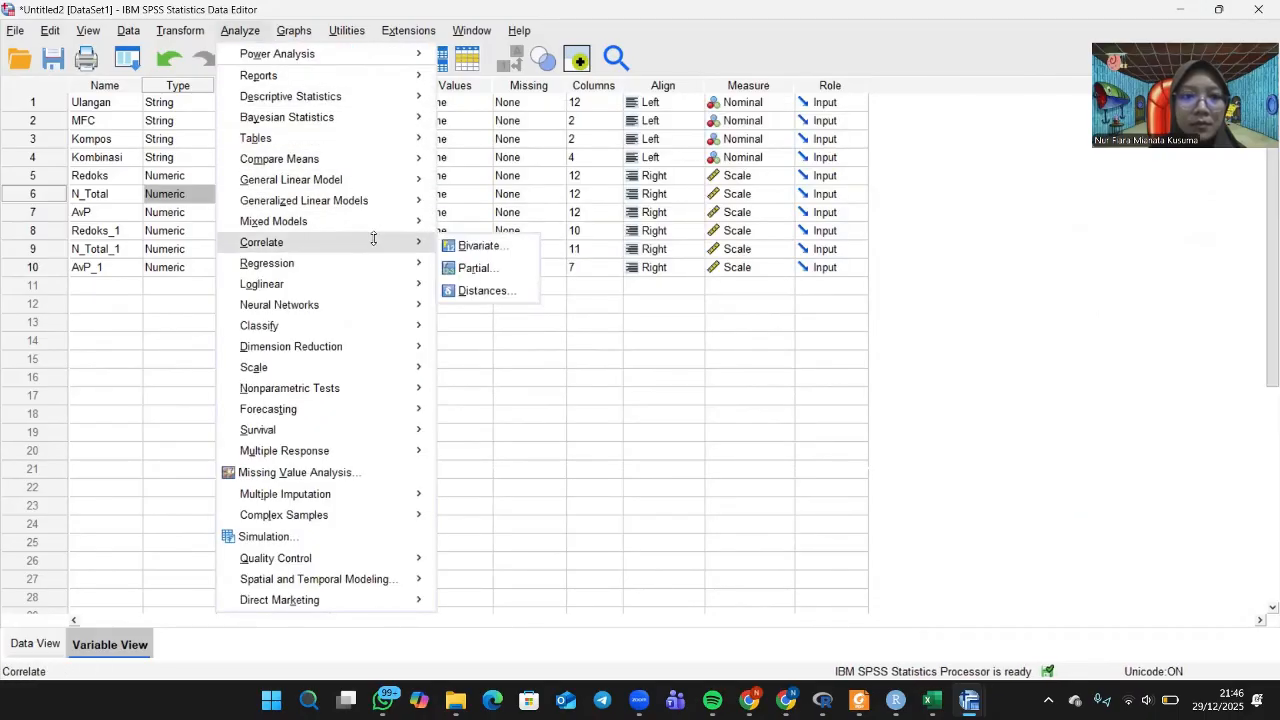
left_click(472, 245)
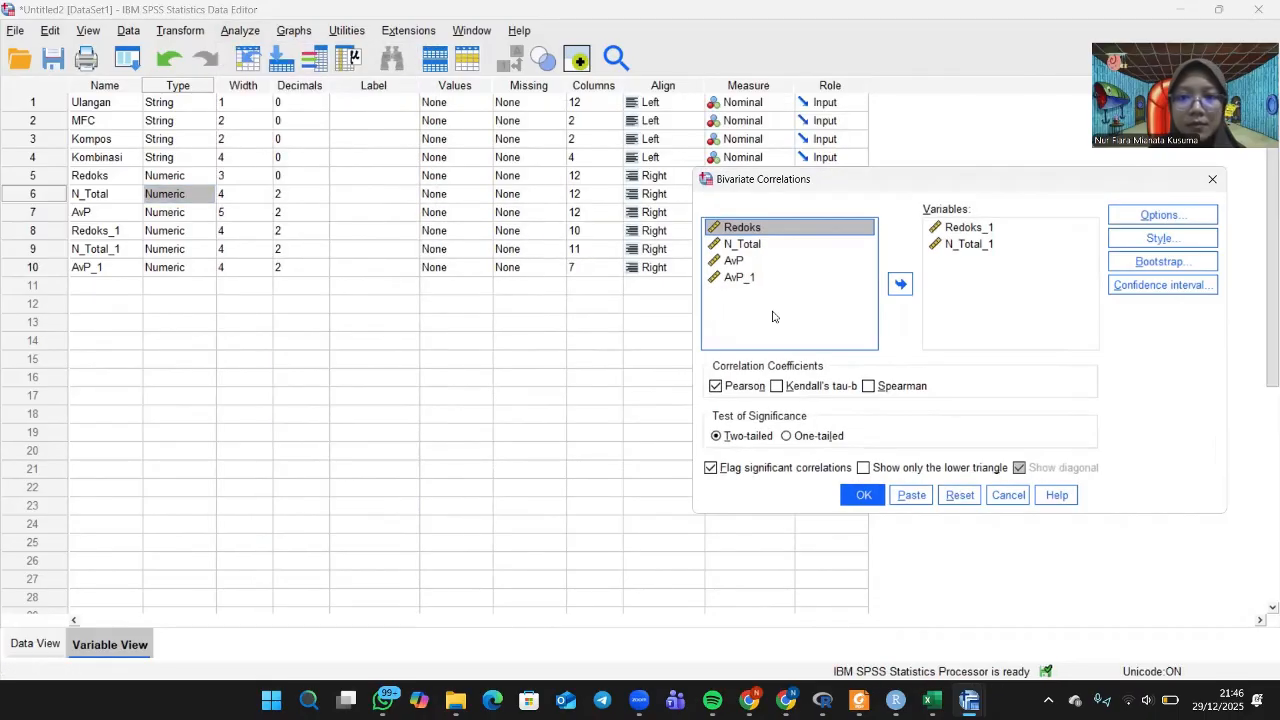
left_click(969, 244)
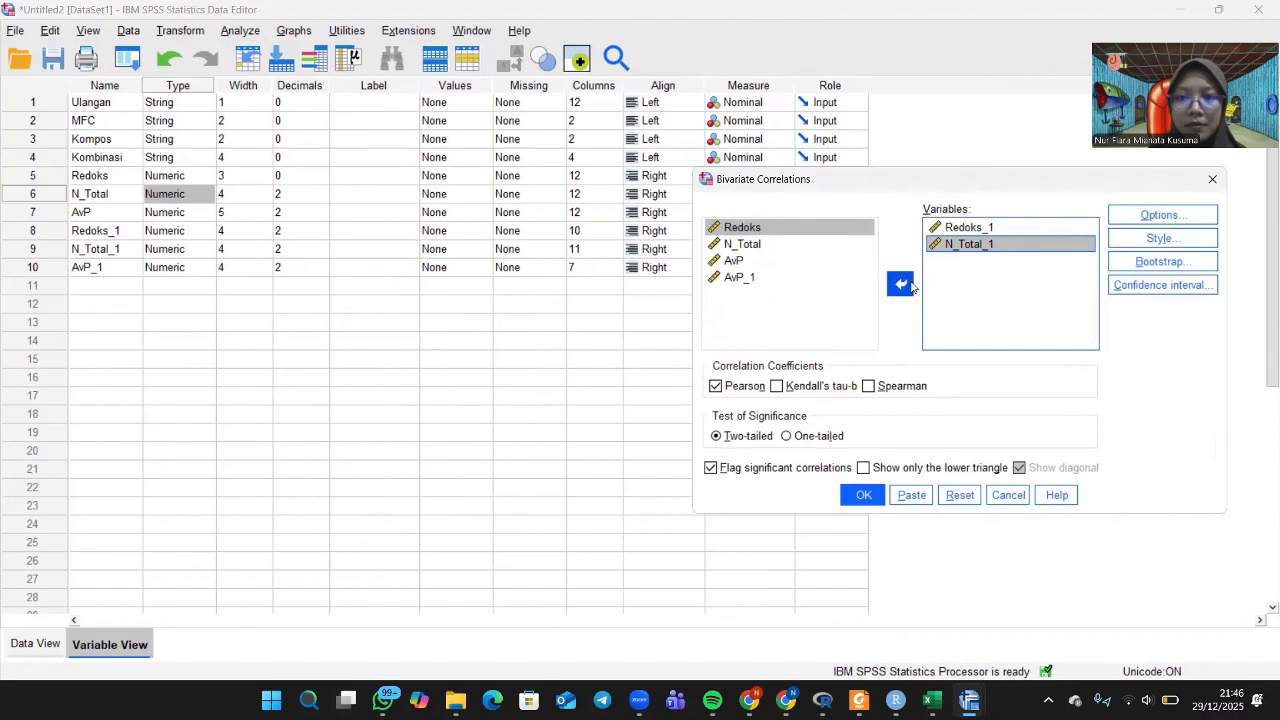
left_click(900, 284)
left_click(746, 295)
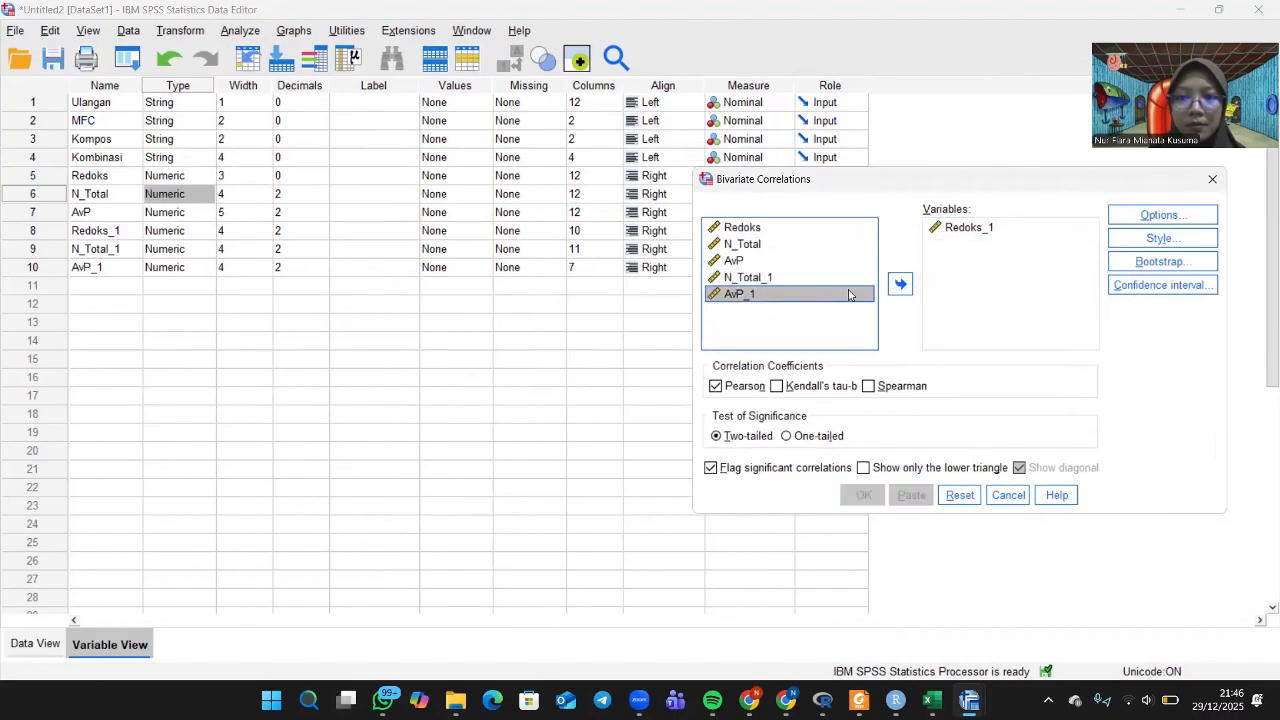
left_click(900, 284)
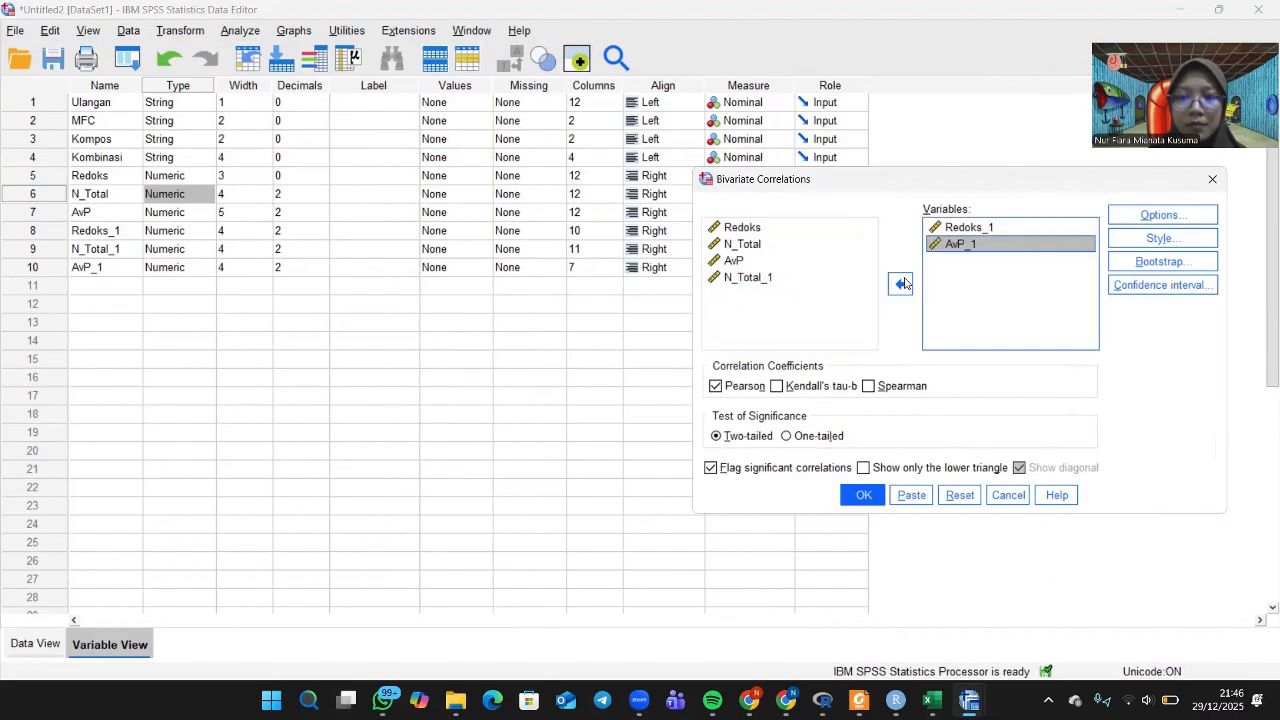
left_click(863, 495)
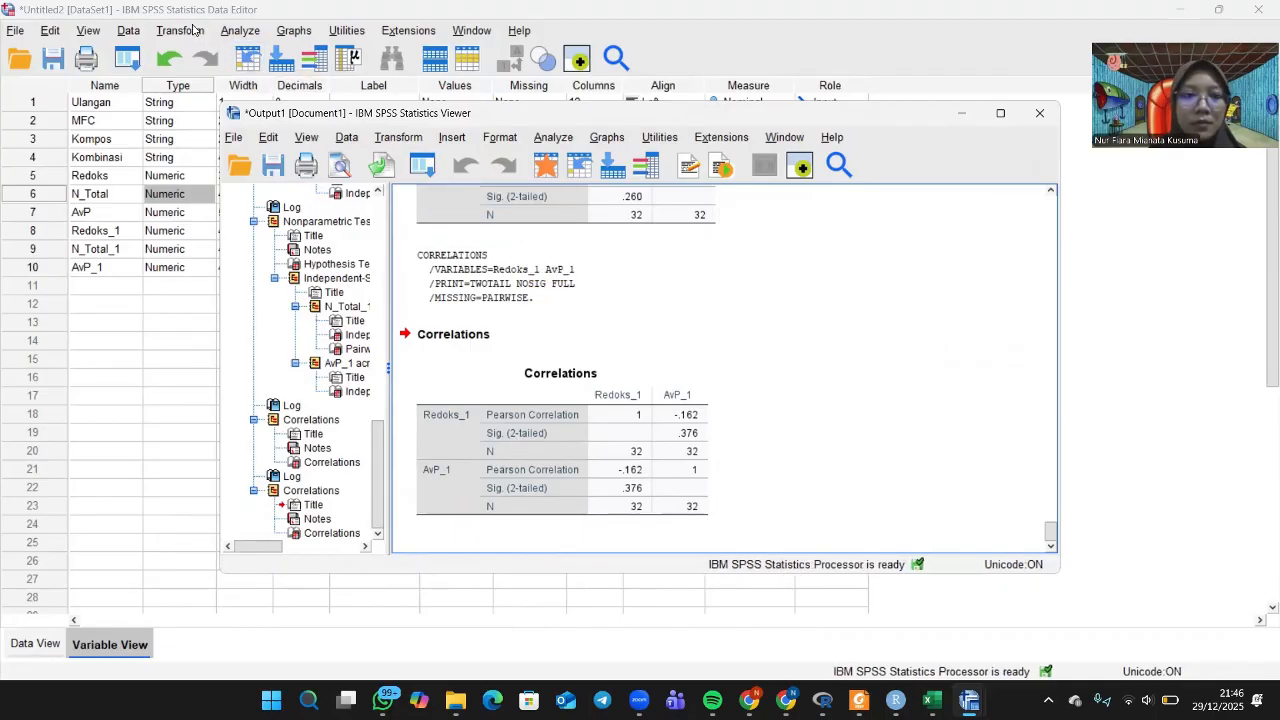
Correlate N_Total_1 with AvP_1 using bivariate Pearson, removing Redoks_1 and listing N_Total_1 first, and view the output table.
left_click(242, 32)
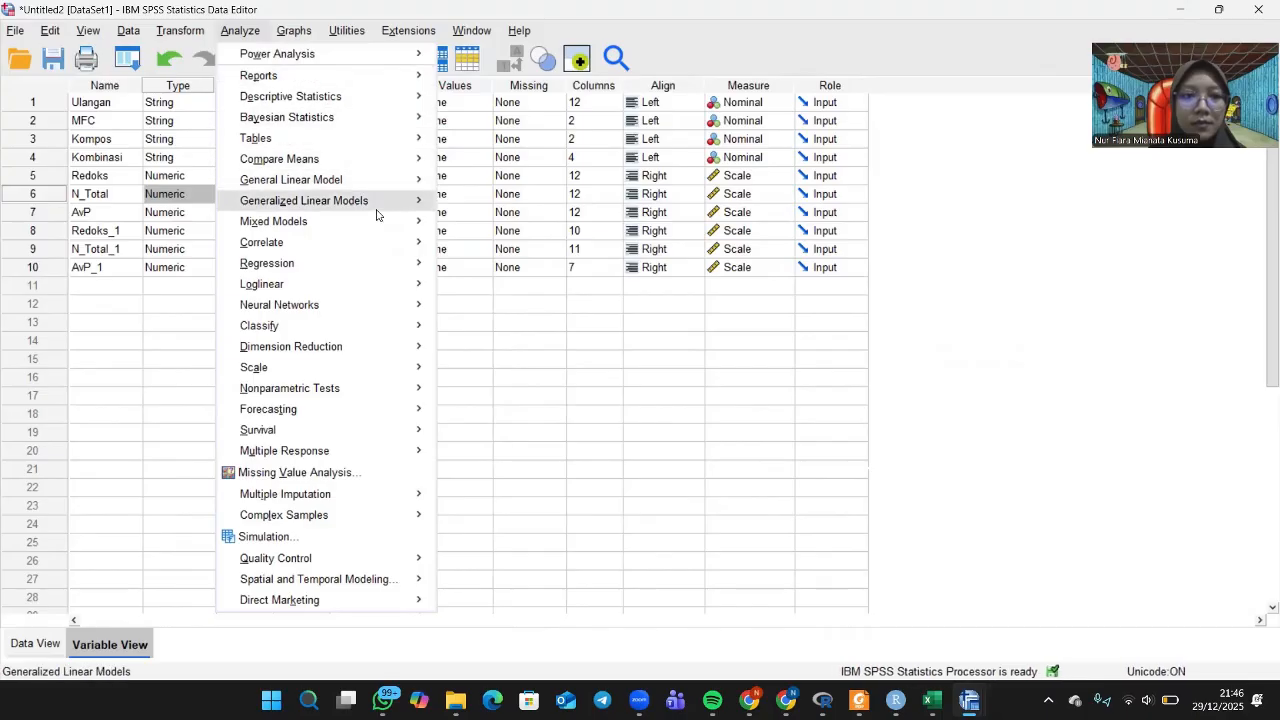
mouse_move(389, 241)
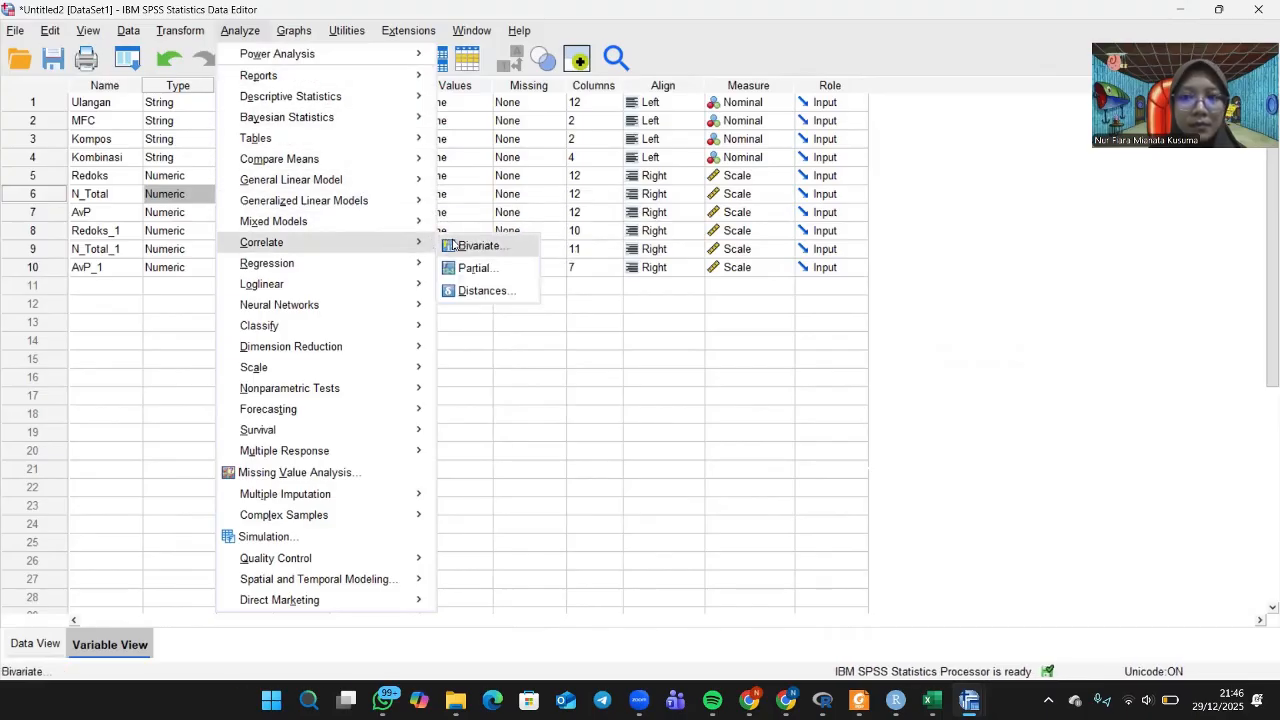
left_click(453, 245)
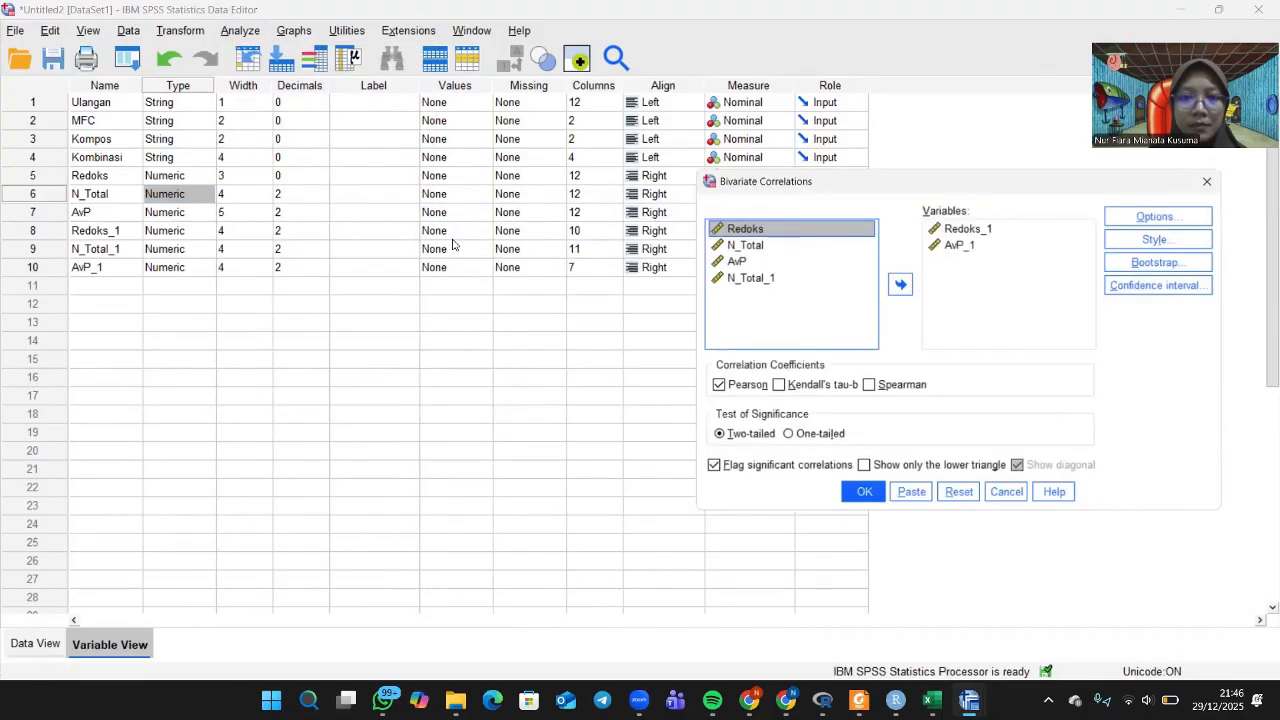
left_click(945, 230)
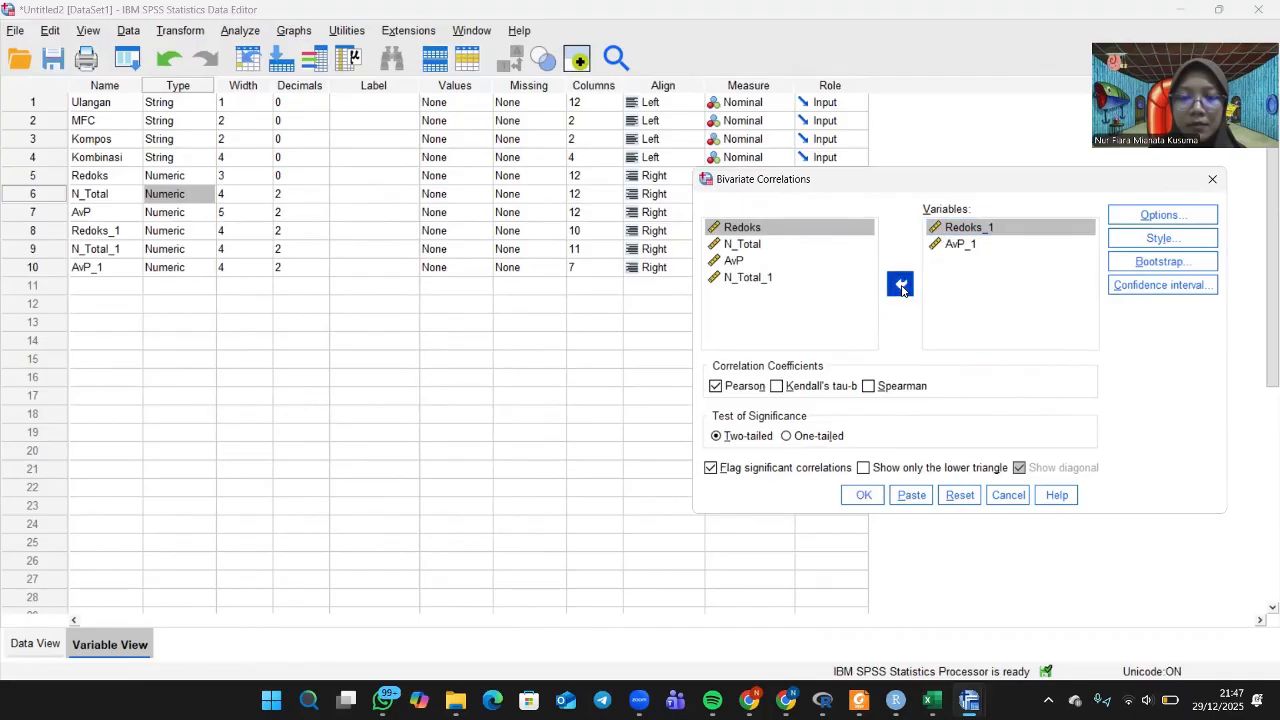
left_click(901, 286)
left_click(767, 294)
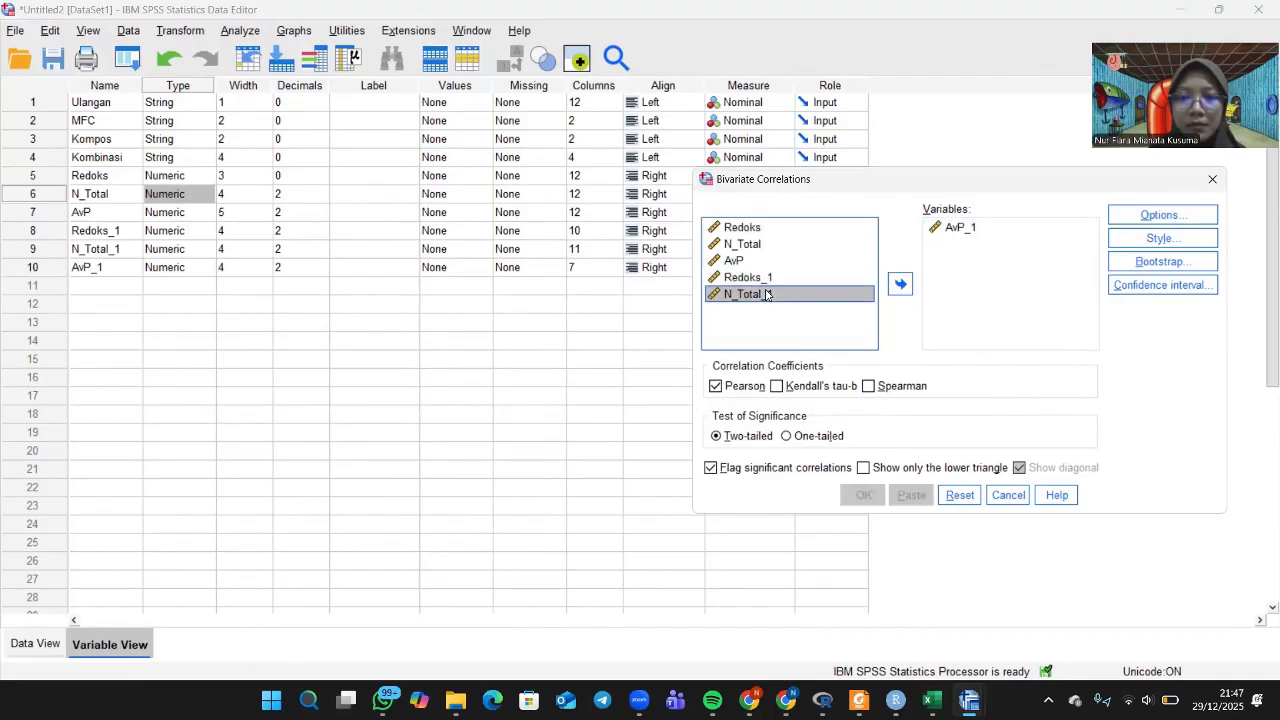
left_click(898, 284)
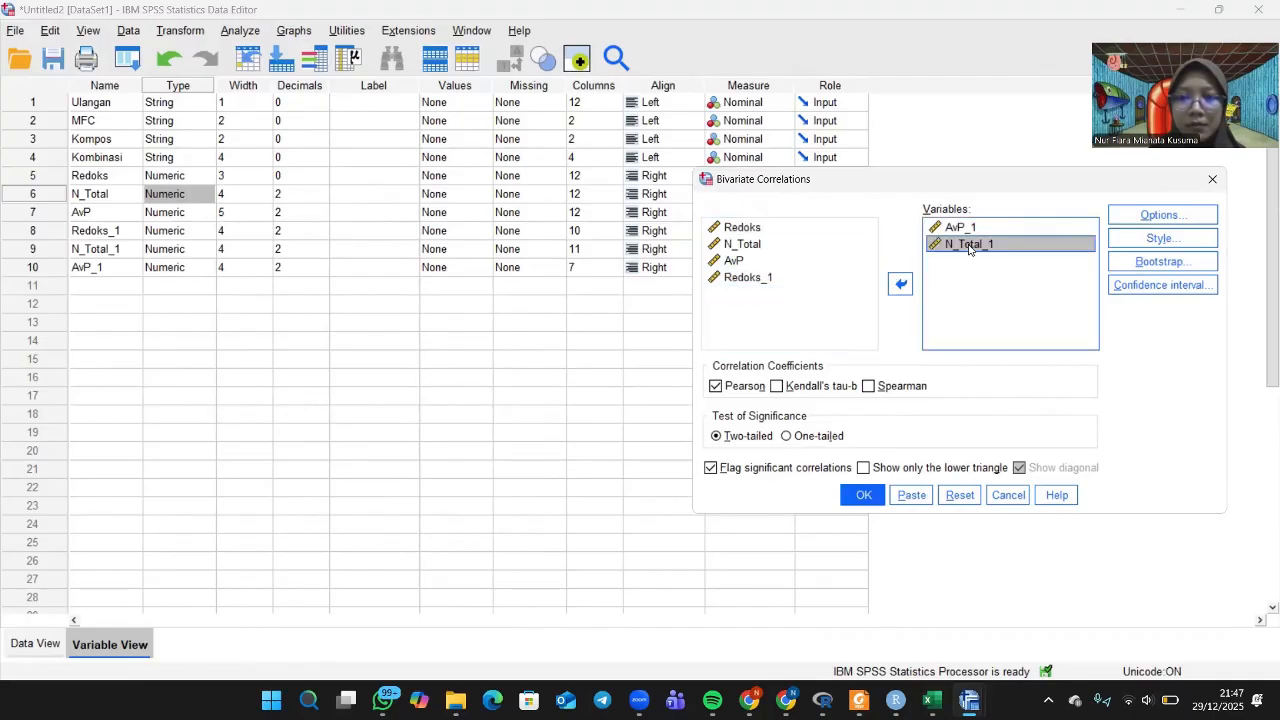
left_click_drag(968, 248, 958, 226)
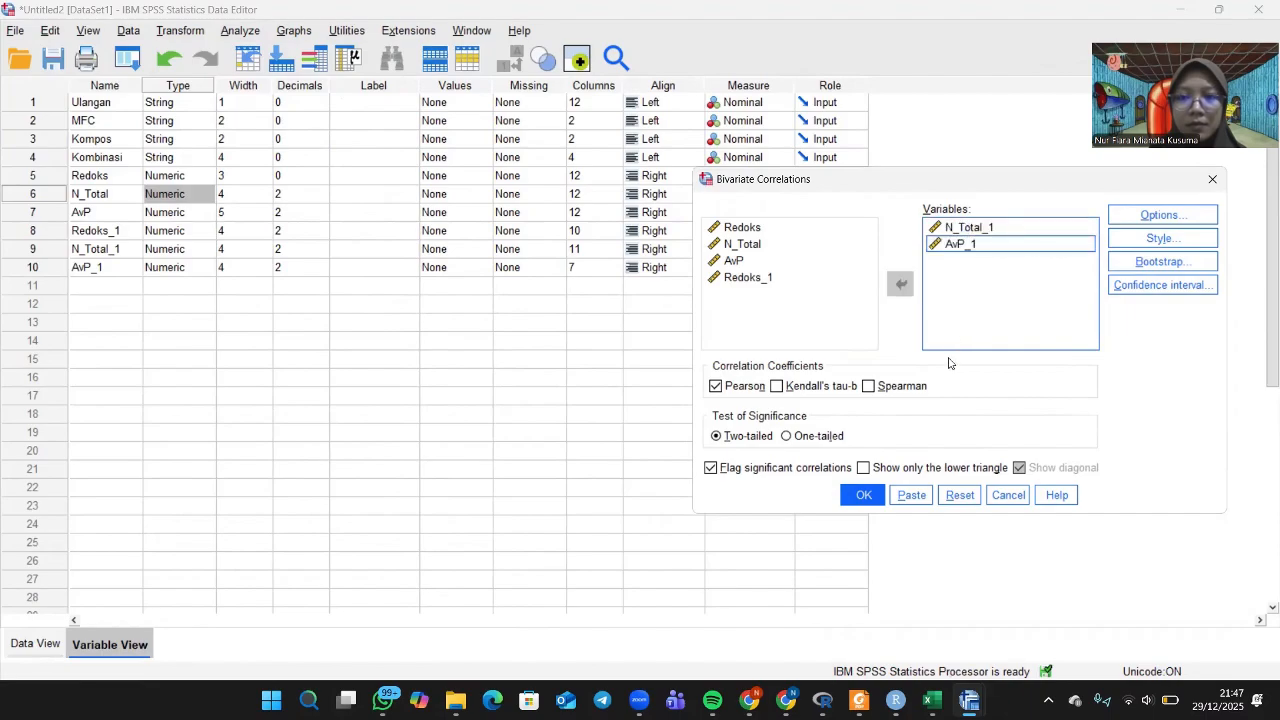
left_click(876, 496)
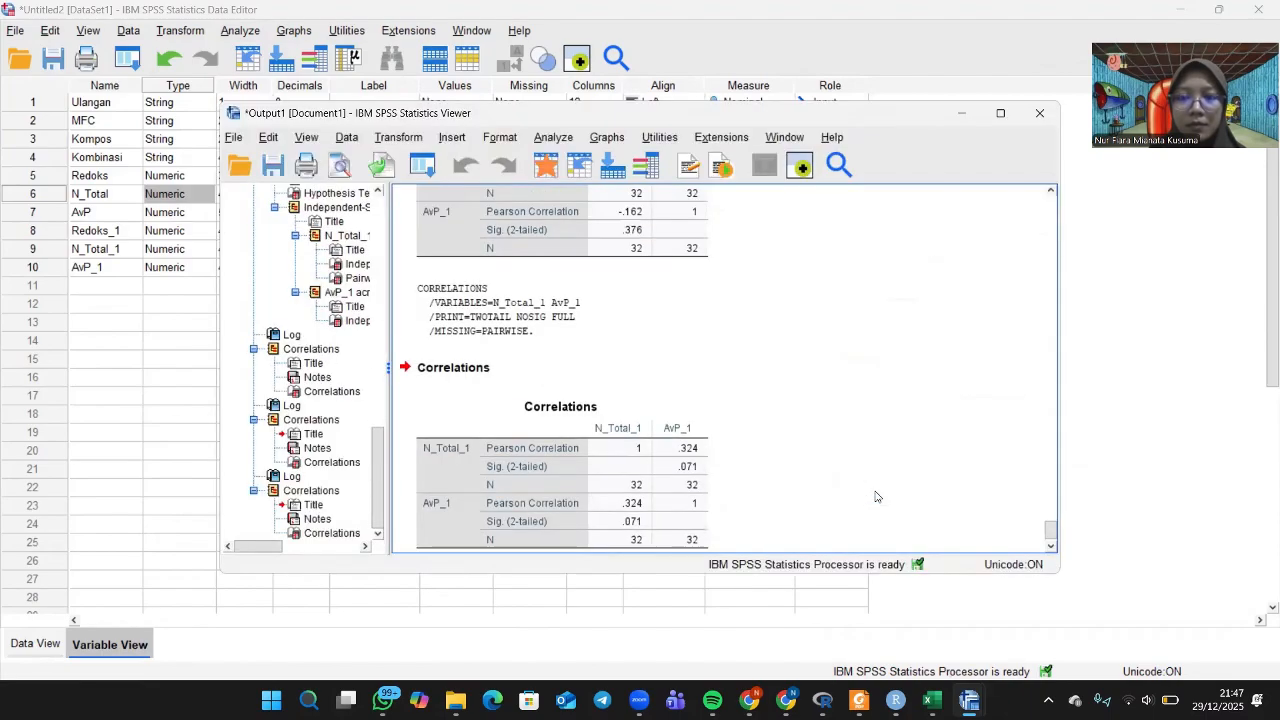
scroll(714, 441, "down", 1)
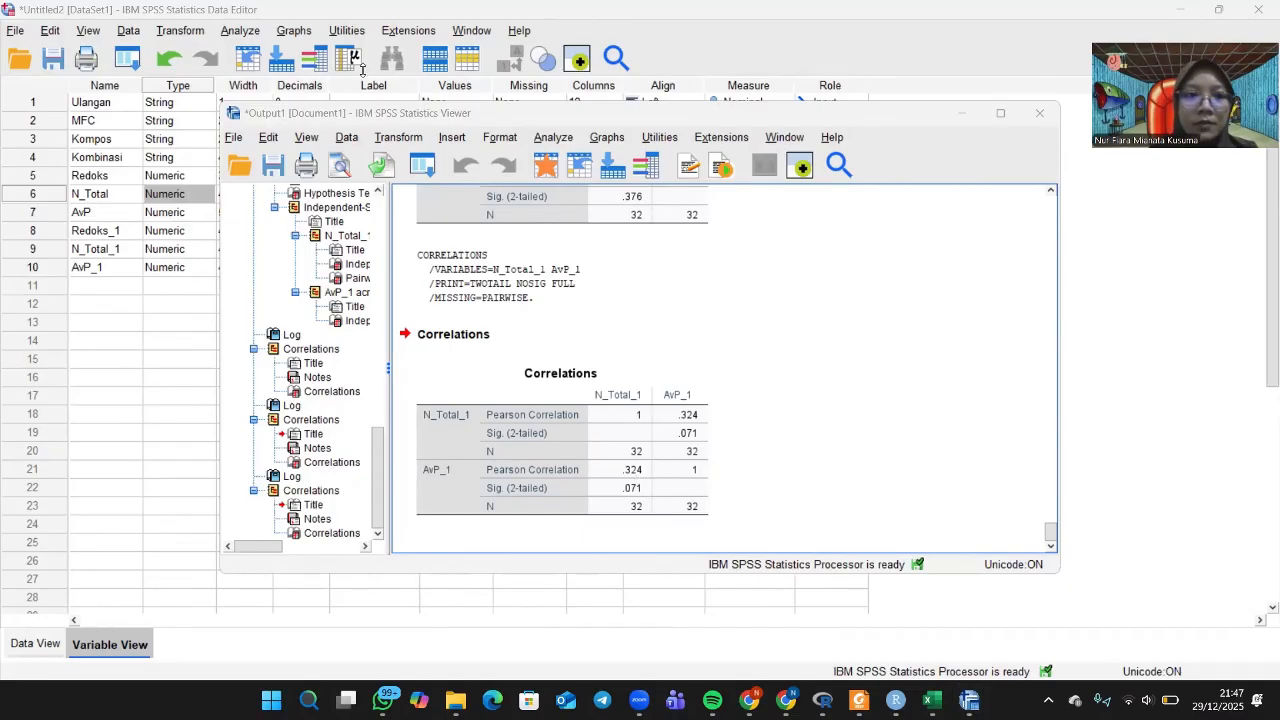
Create a simple scatterplot with Redoks_1 on the Y axis and N_Total_1 on the X axis.
left_click(292, 31)
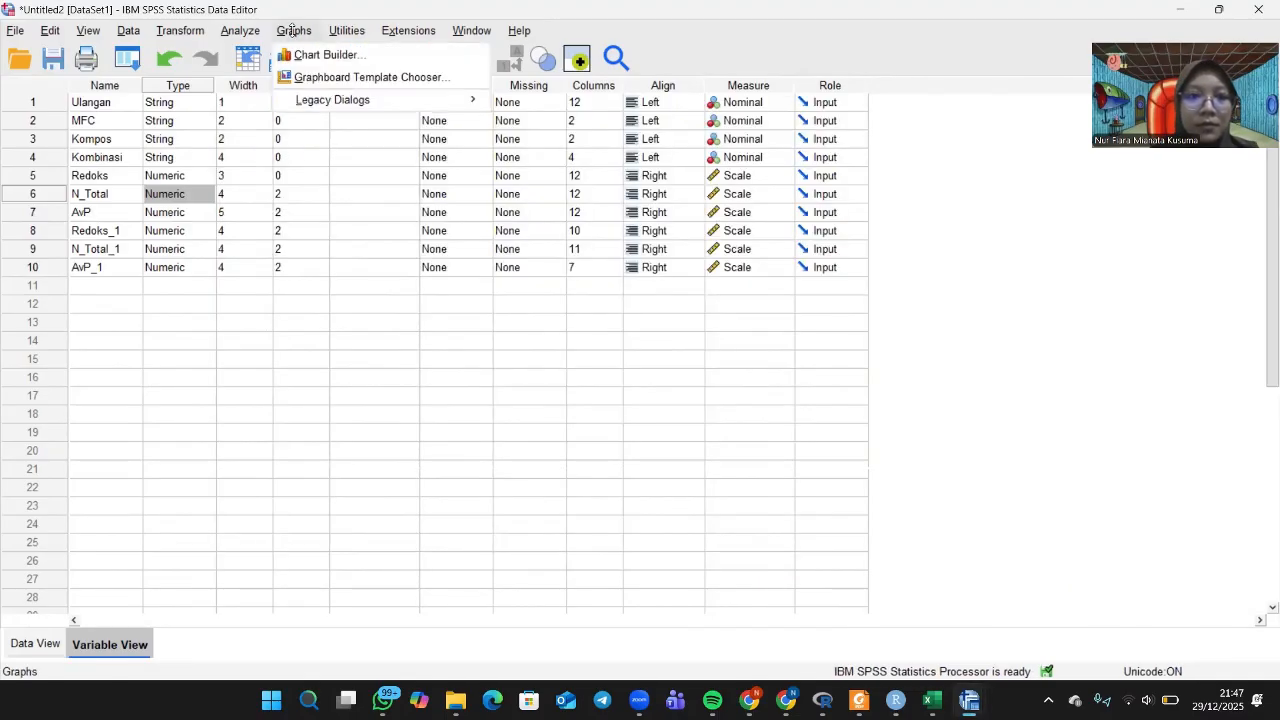
mouse_move(369, 97)
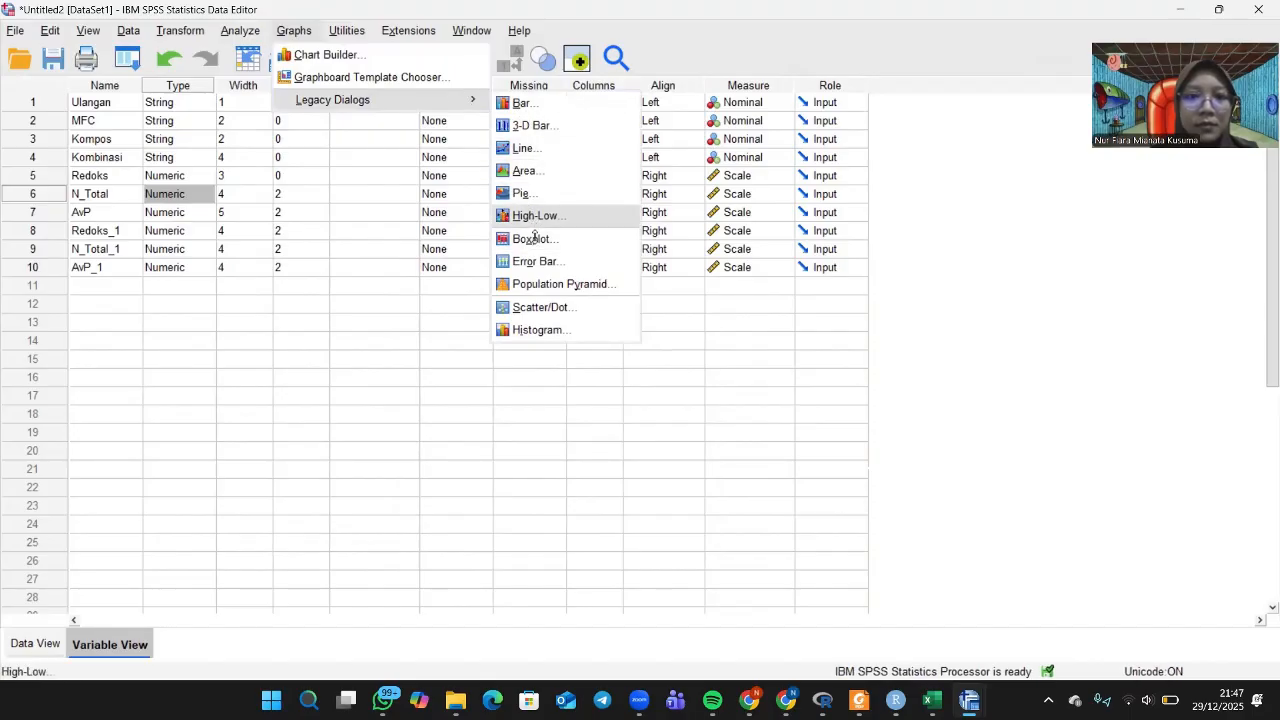
left_click(539, 307)
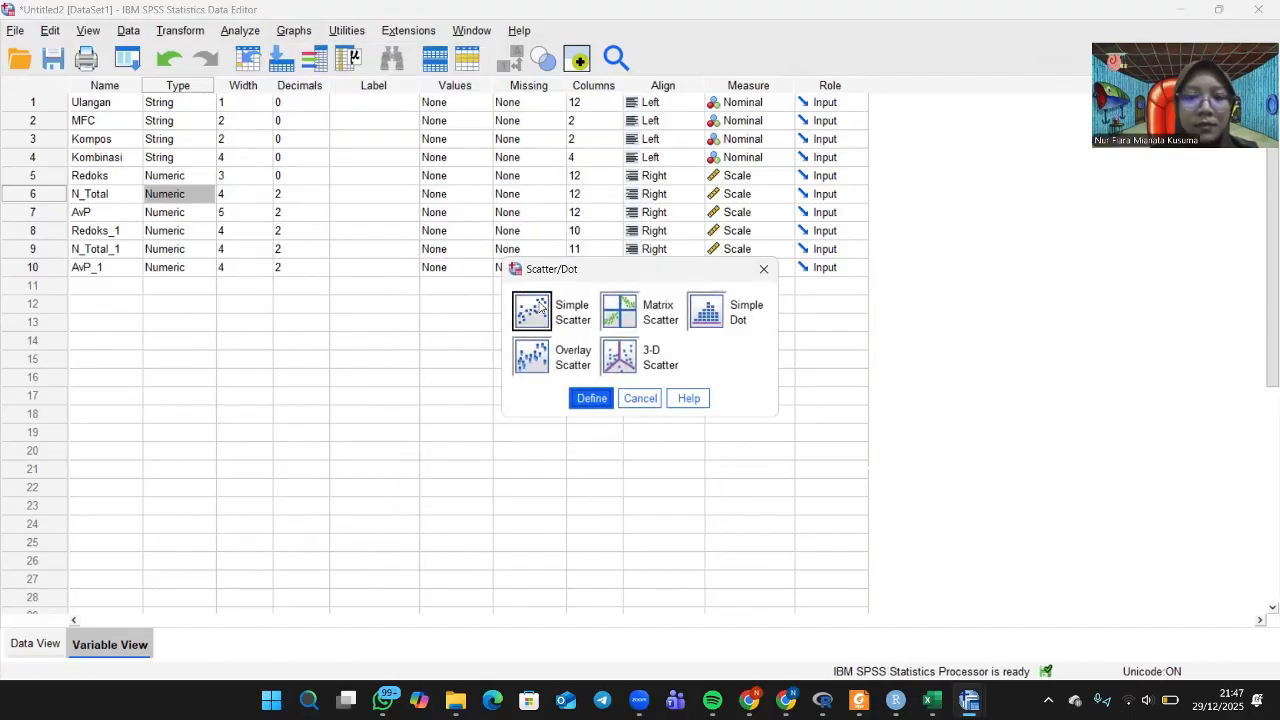
left_click(590, 398)
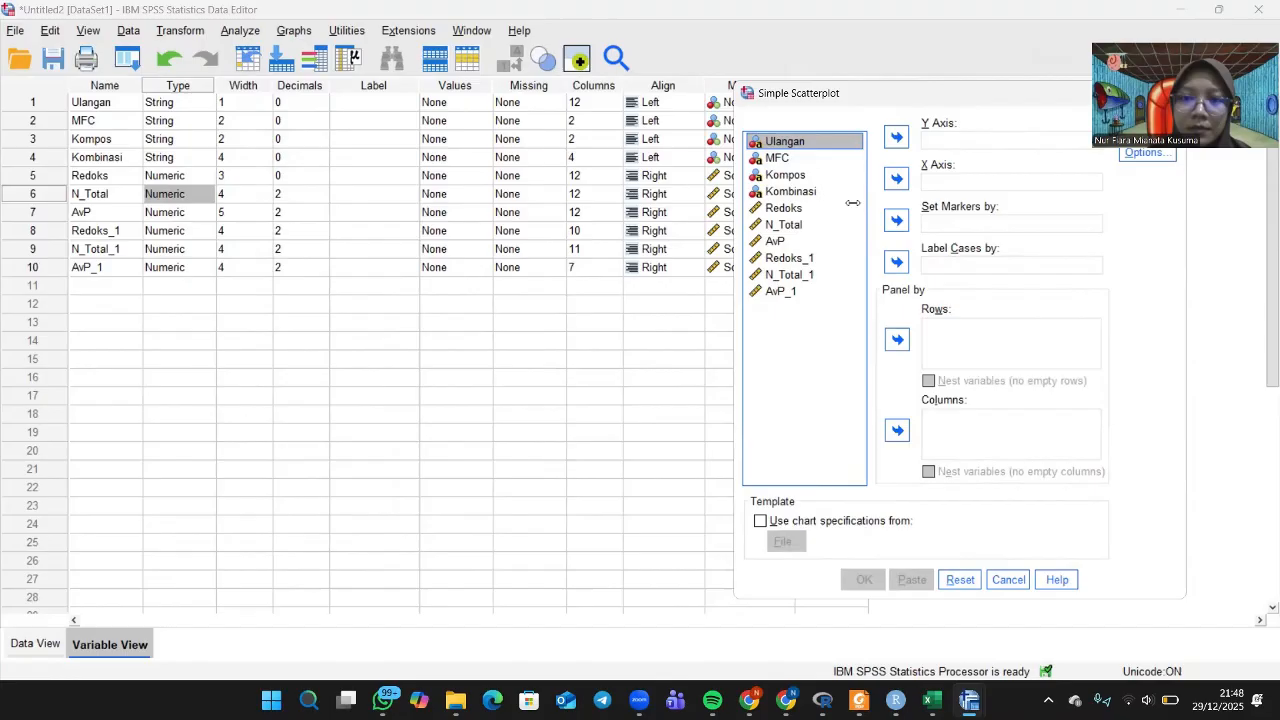
left_click(788, 258)
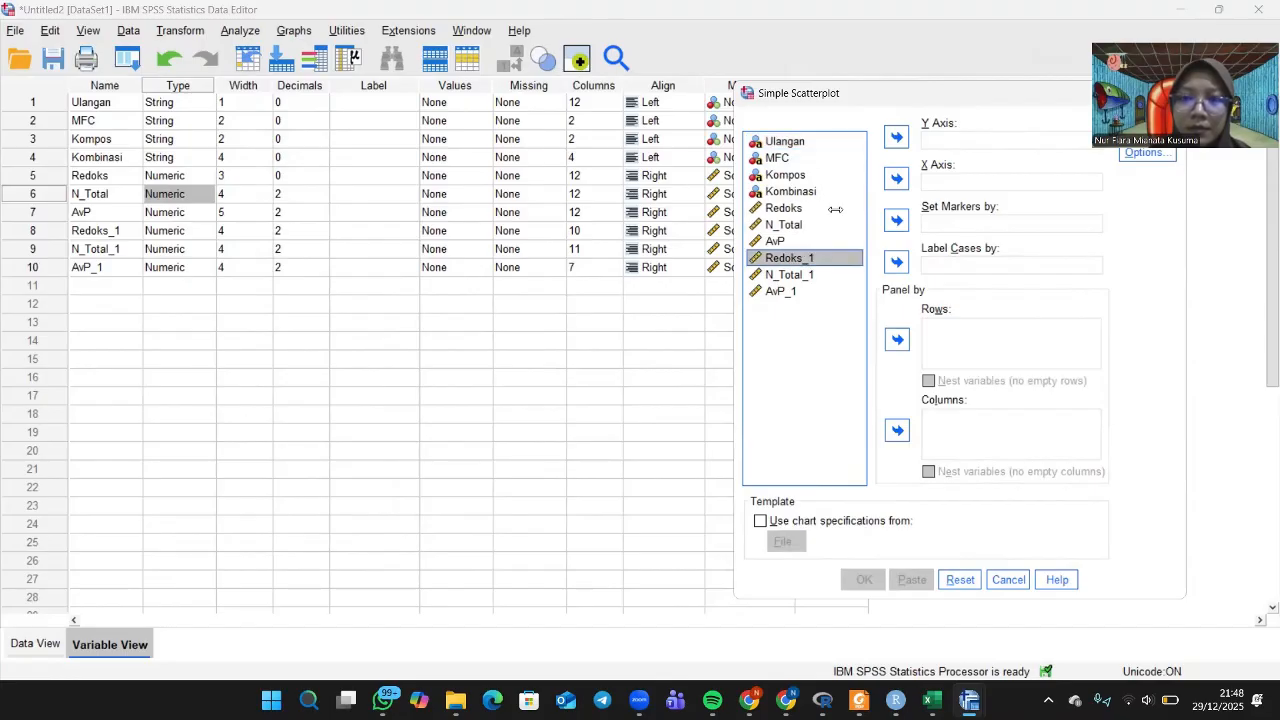
left_click(897, 137)
left_click(815, 258)
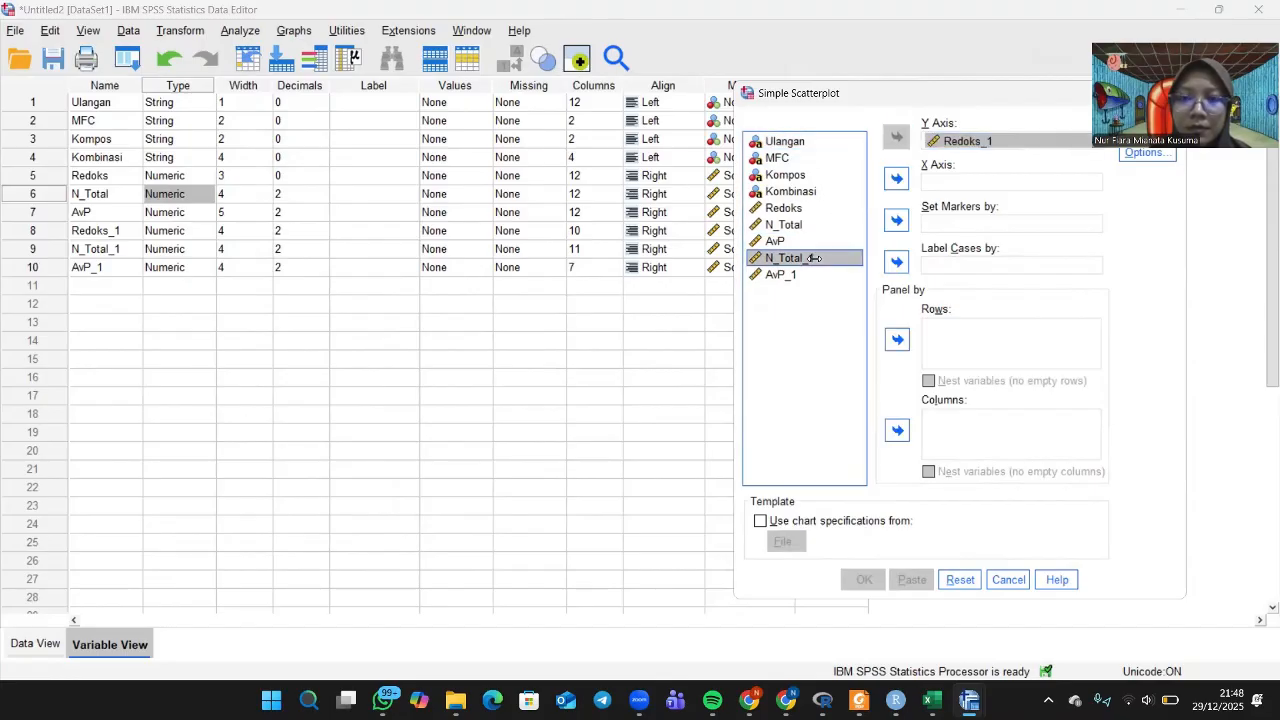
left_click(896, 179)
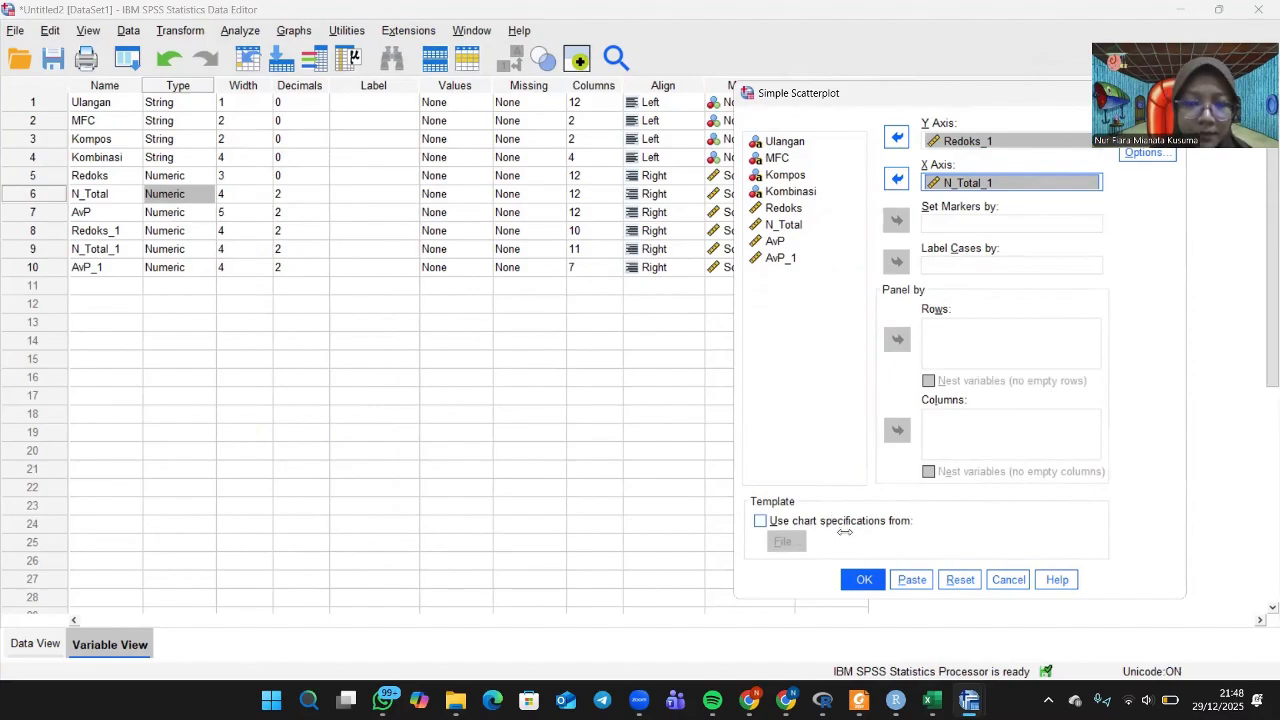
left_click(856, 582)
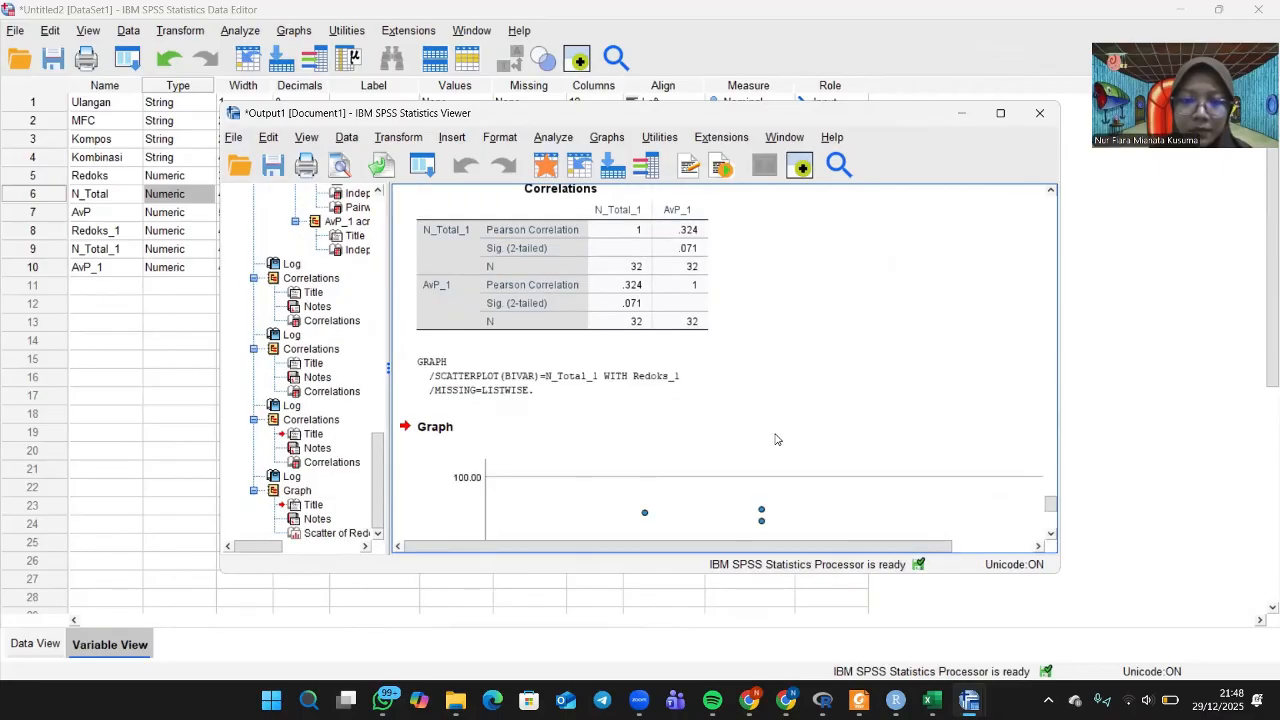
Add a linear fit line at total to the Redoks_1 by N_Total_1 scatterplot, without confidence intervals, and view the chart in the output.
scroll(775, 439, "down", 6)
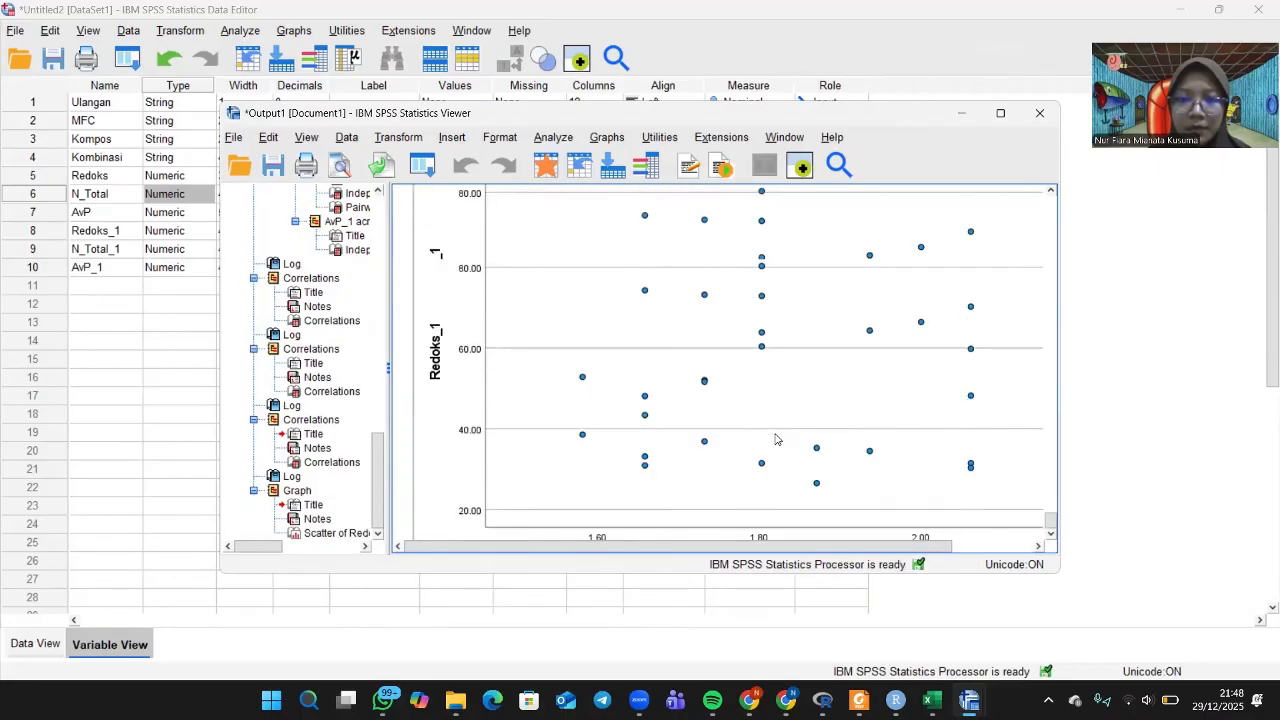
scroll(772, 420, "up", 2)
left_click(778, 406)
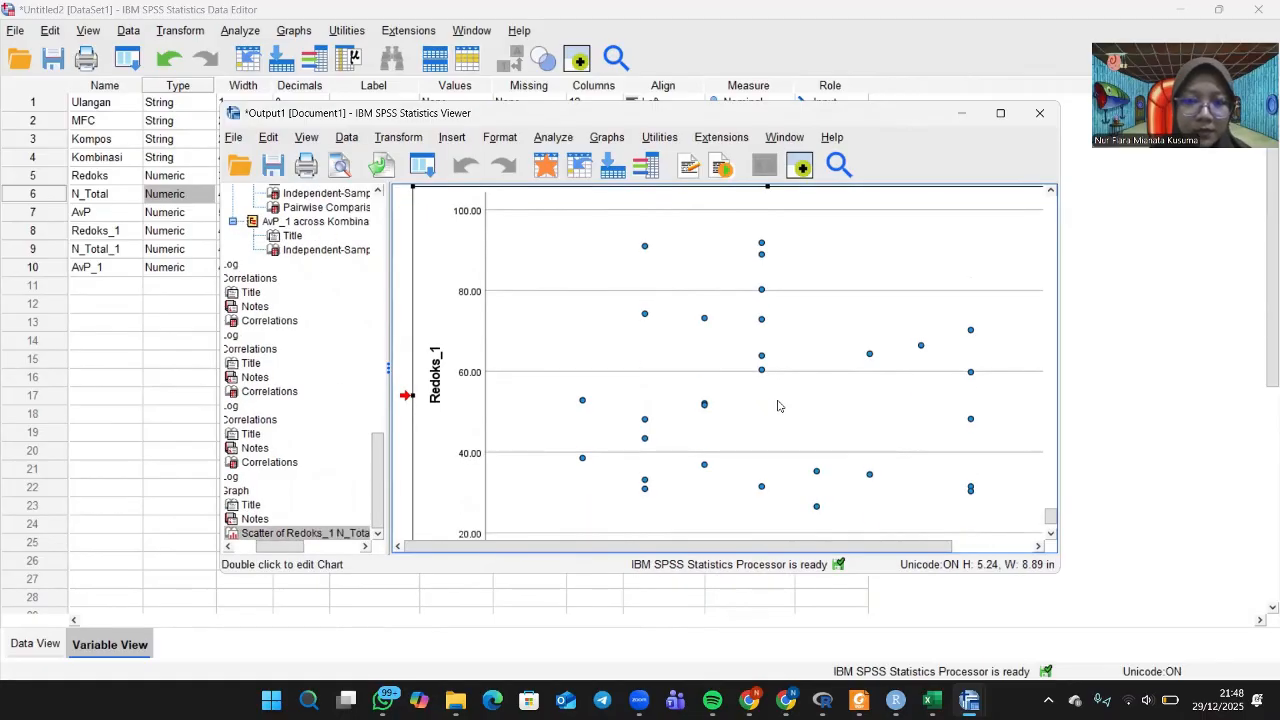
double_click(778, 406)
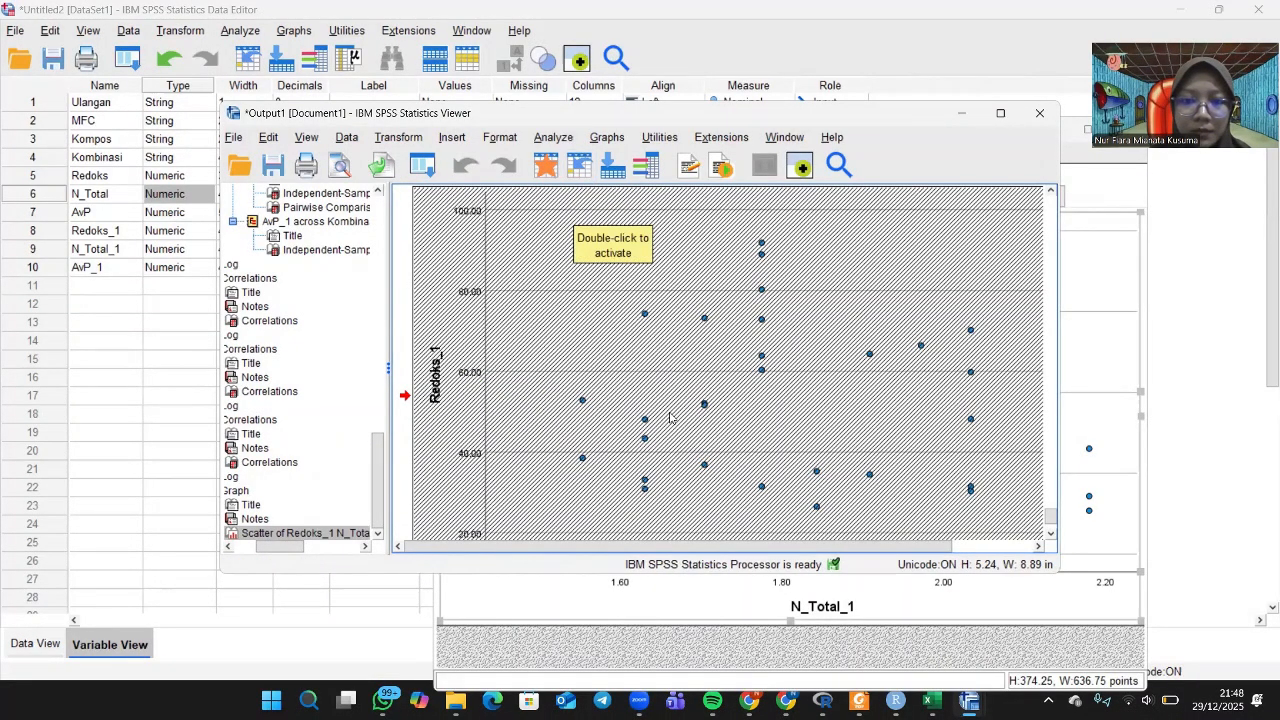
double_click(568, 287)
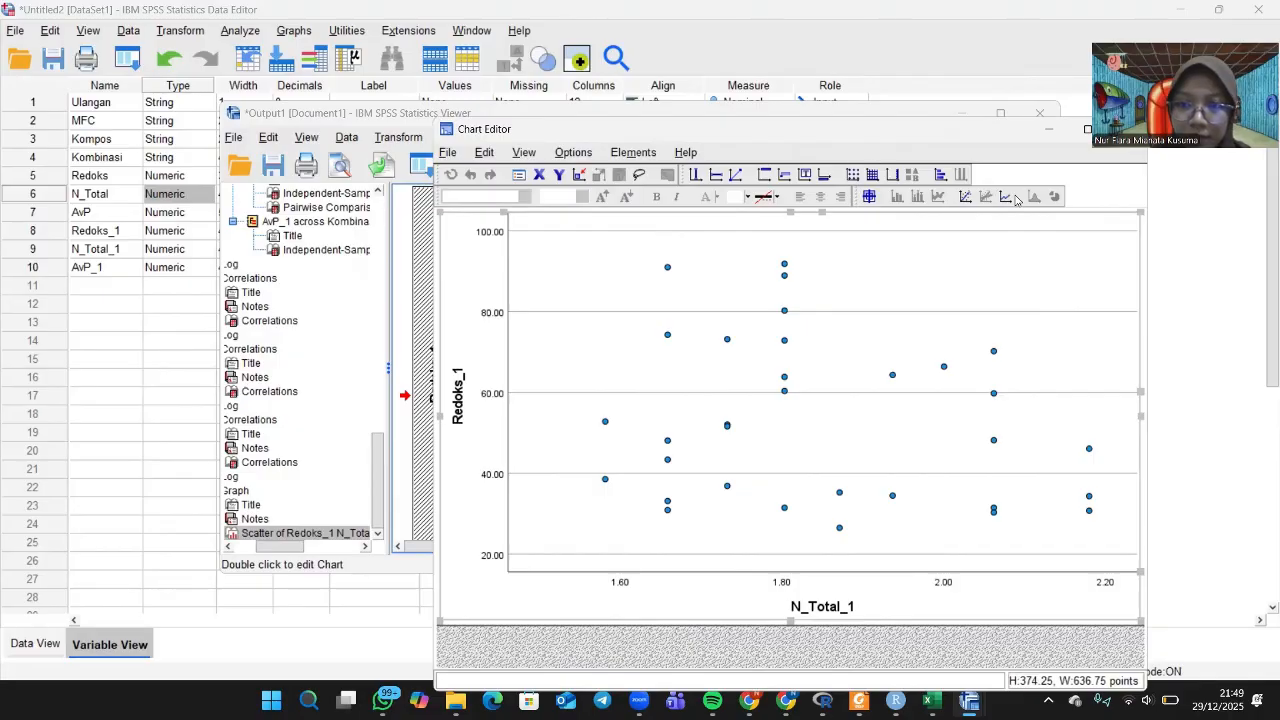
left_click(967, 197)
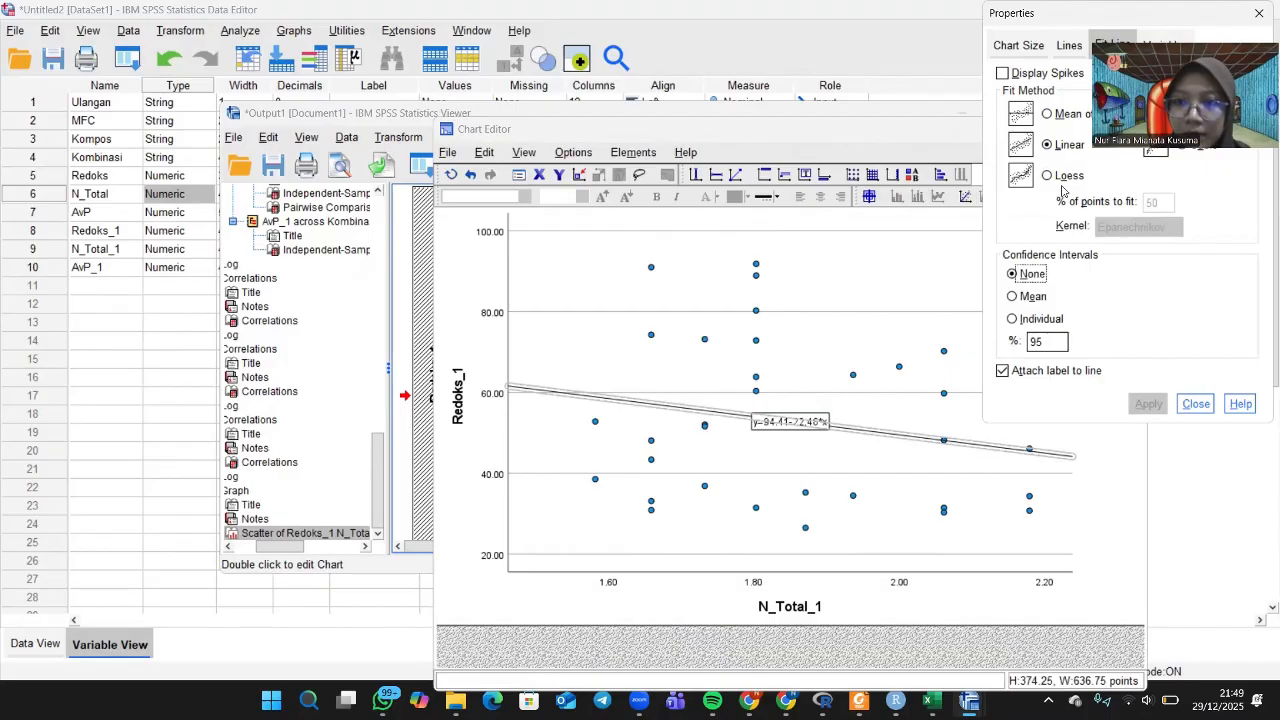
left_click(1196, 404)
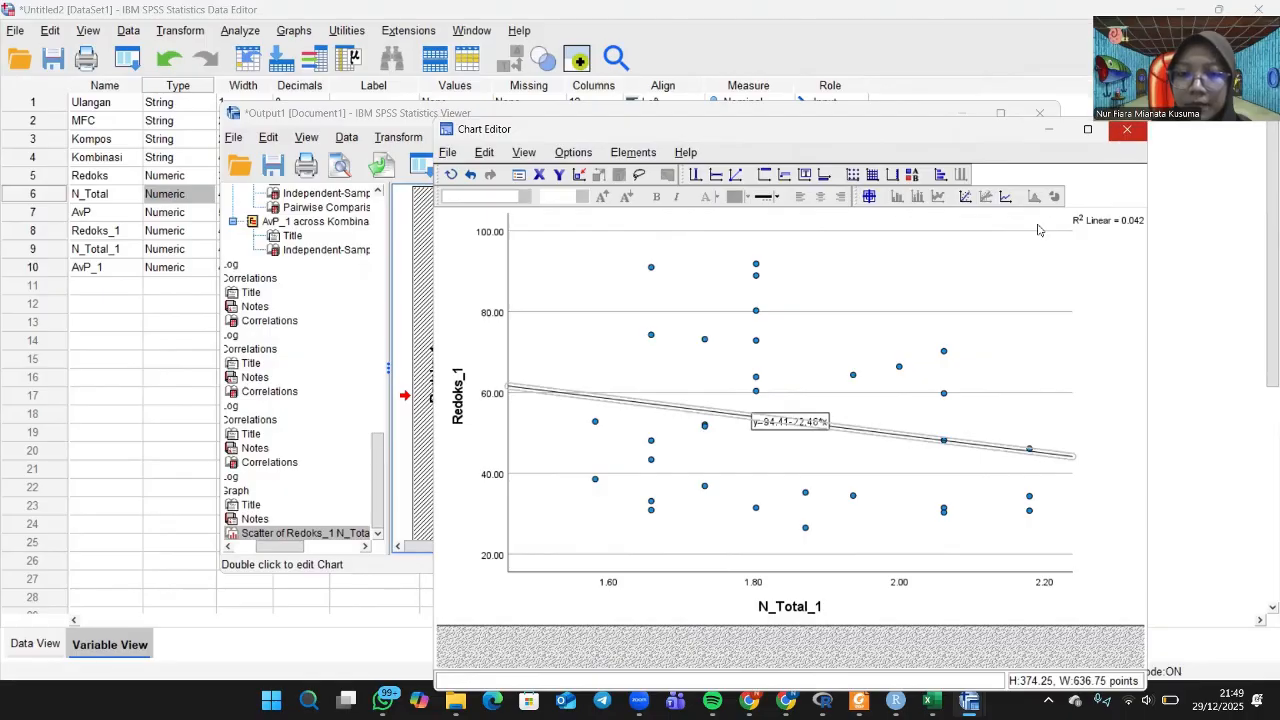
left_click(1125, 132)
scroll(821, 375, "down", 5)
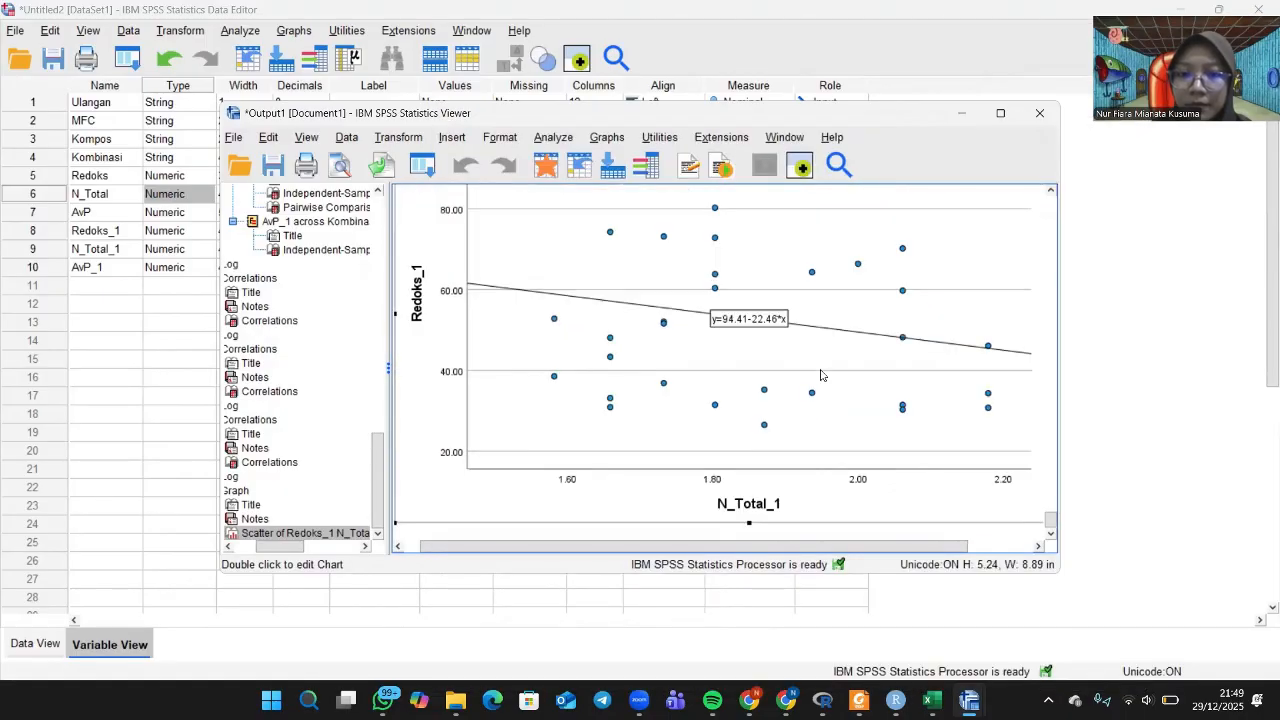
scroll(821, 372, "down", 1)
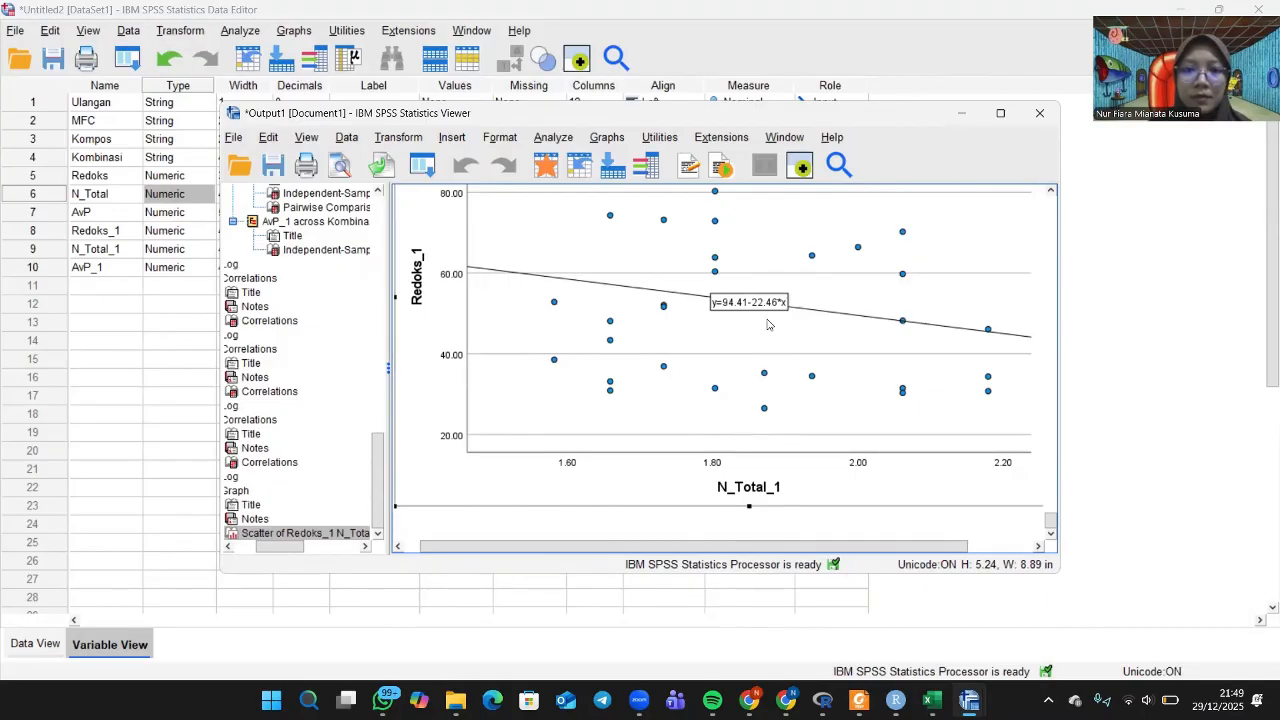
Create another simple scatterplot of Redoks_1, replacing N_Total_1 with AvP_1 on the X axis.
left_click(302, 32)
mouse_move(372, 97)
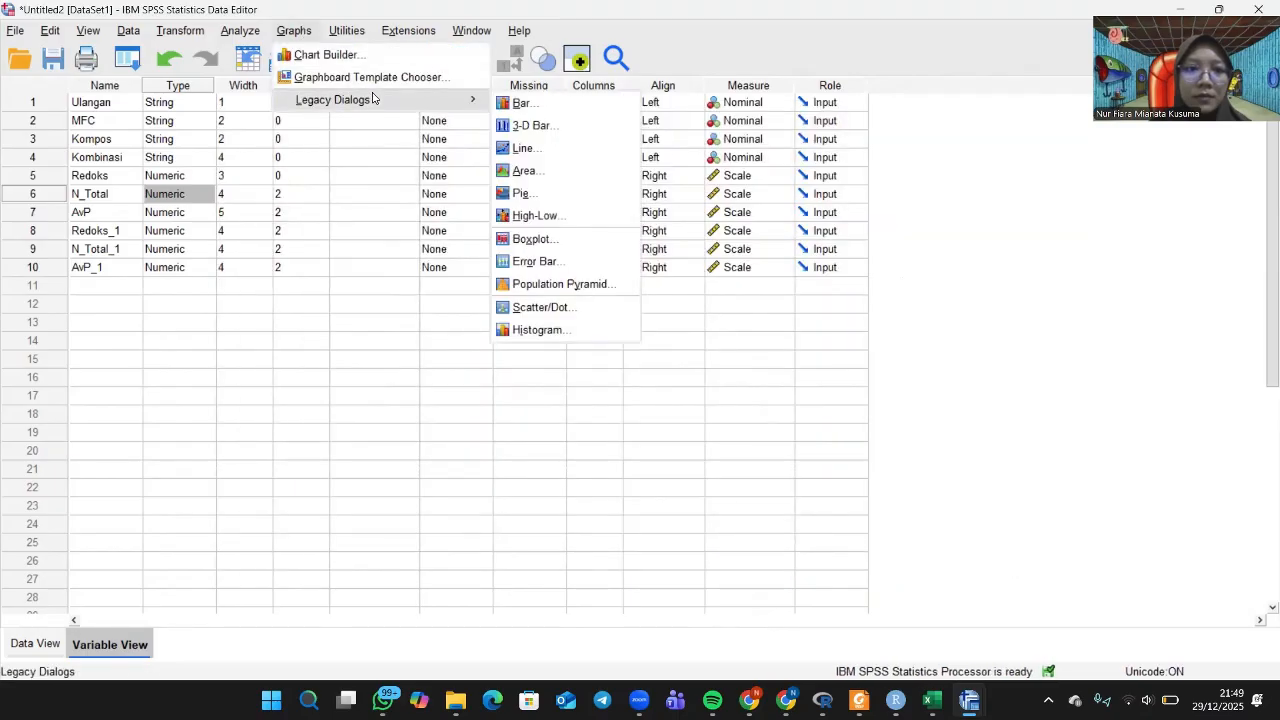
left_click(550, 310)
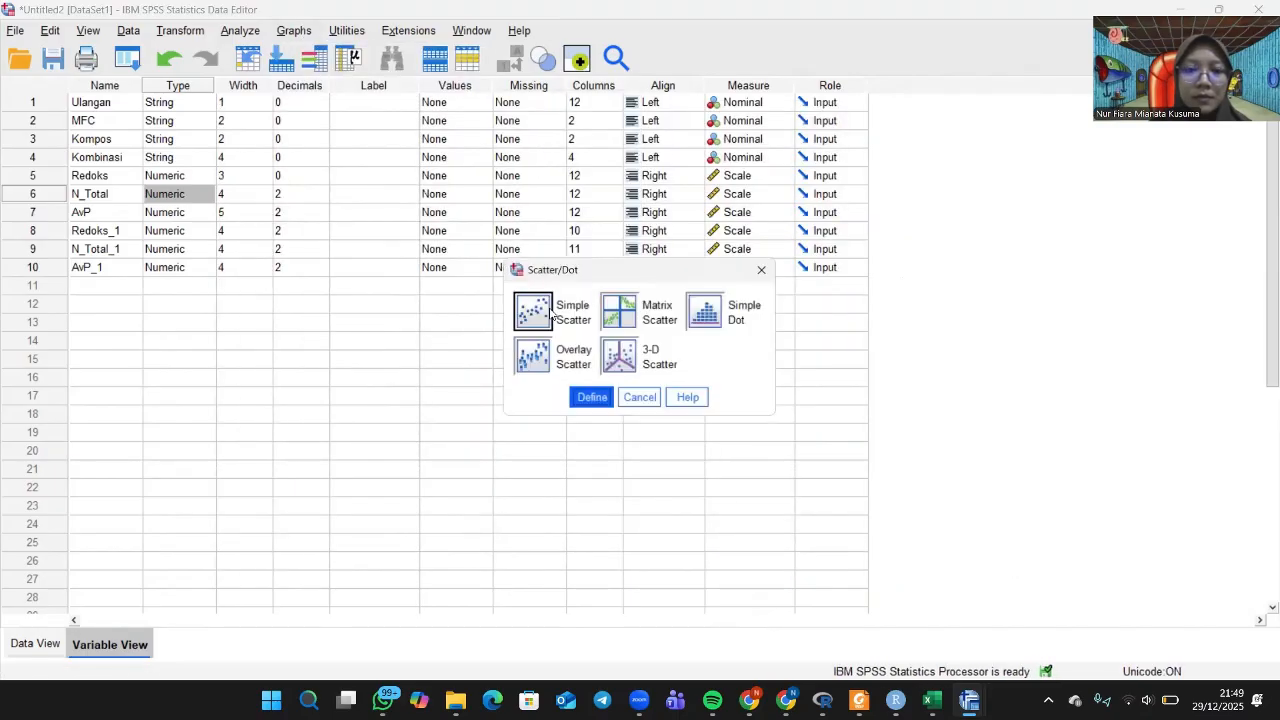
left_click(591, 397)
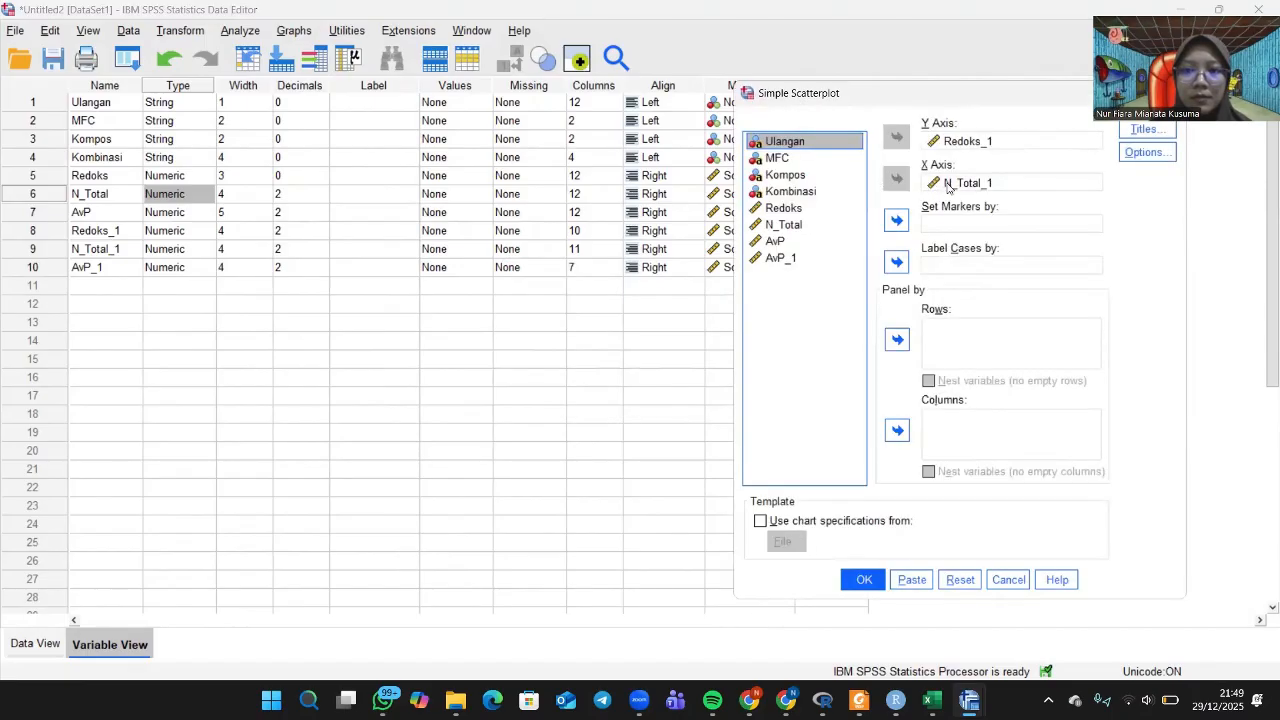
left_click(935, 184)
left_click(904, 189)
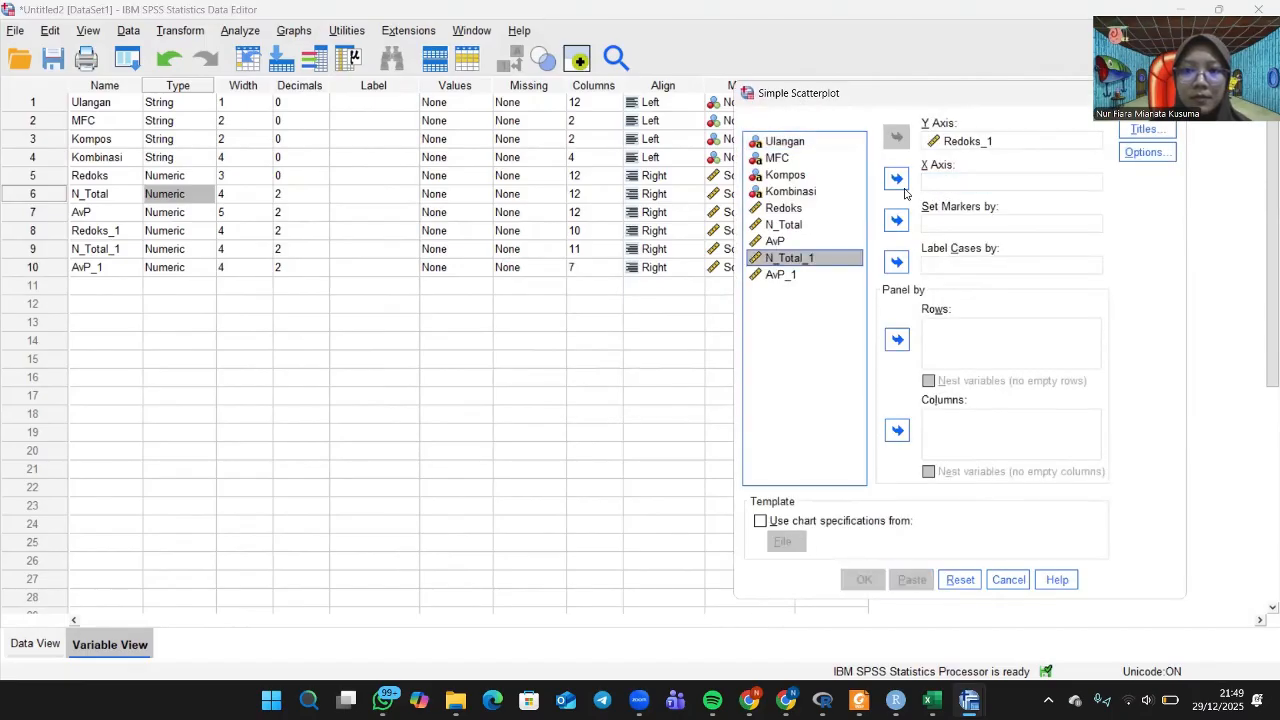
left_click(790, 275)
left_click(897, 179)
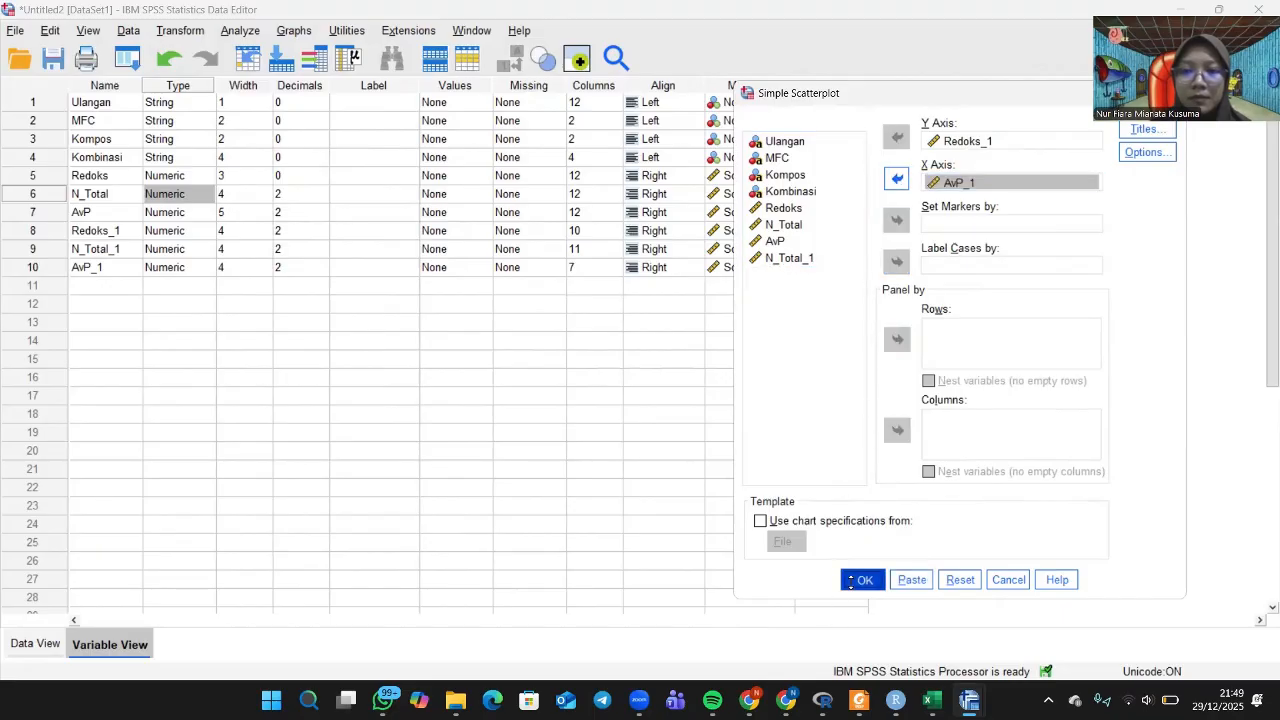
left_click(851, 582)
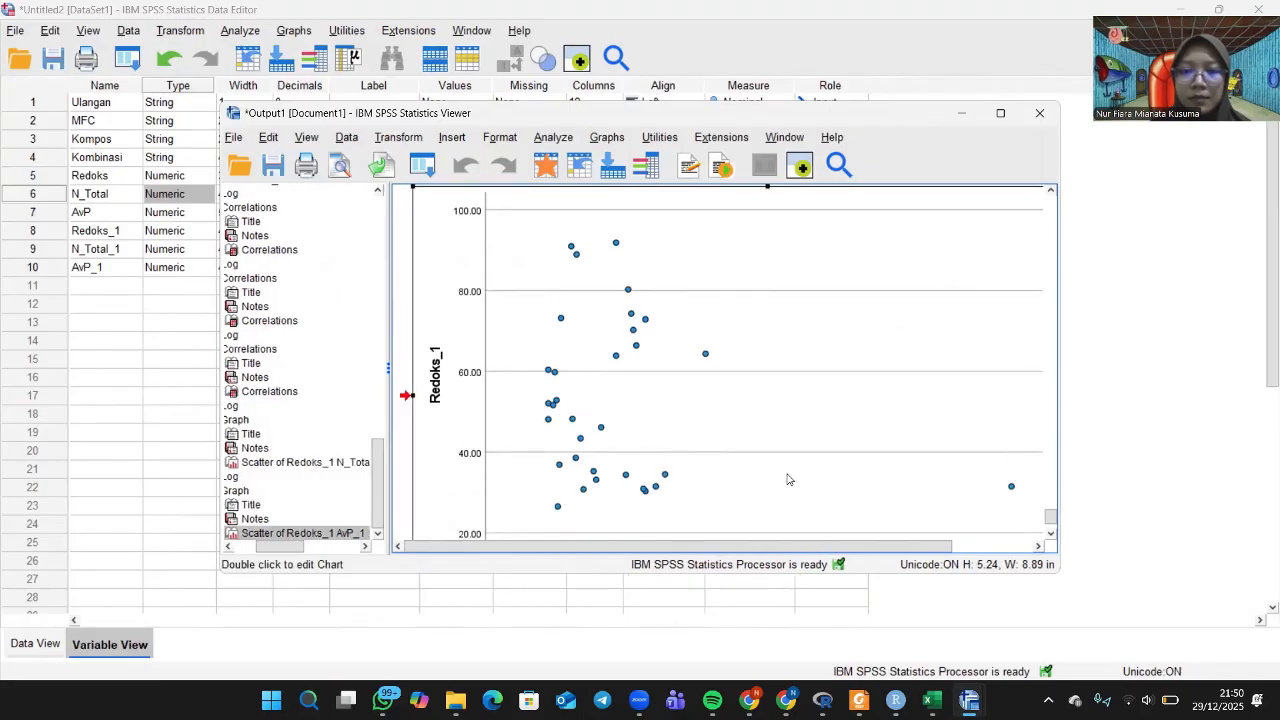
Add a linear fit line at total to the Redoks_1 by AvP_1 scatterplot and compare it with the N_Total_1 chart in the output.
double_click(787, 479)
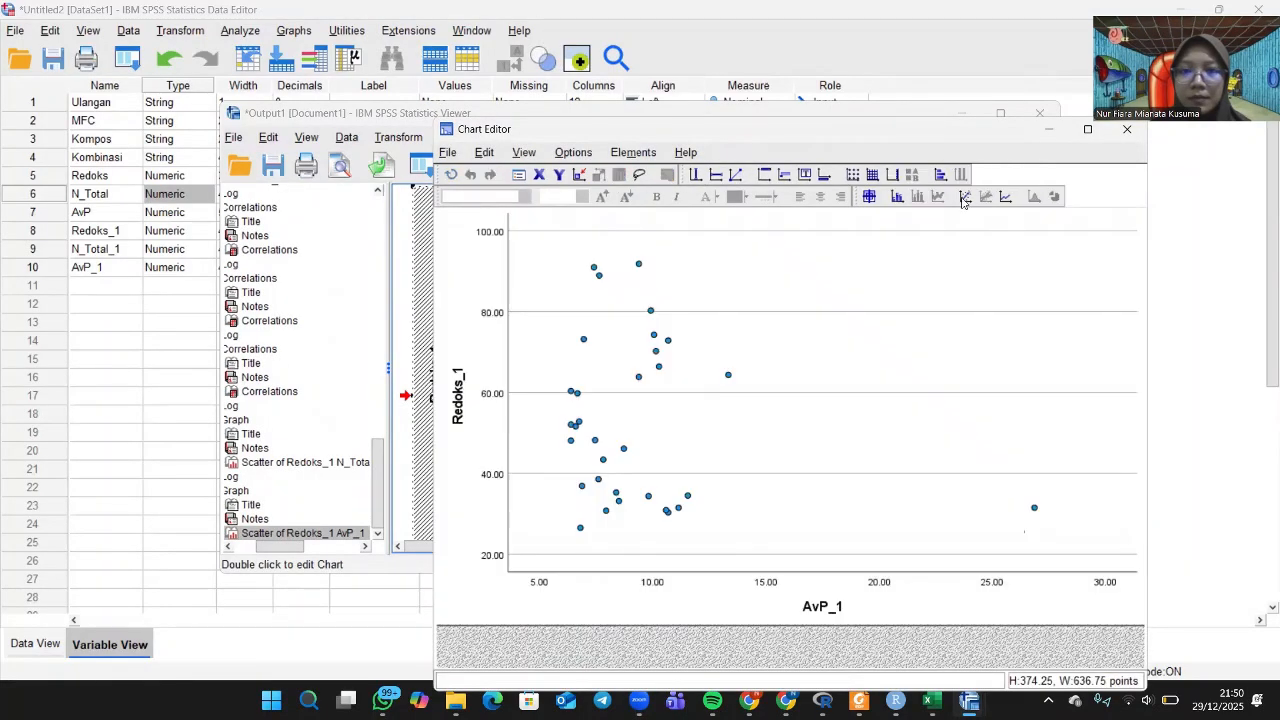
left_click(964, 197)
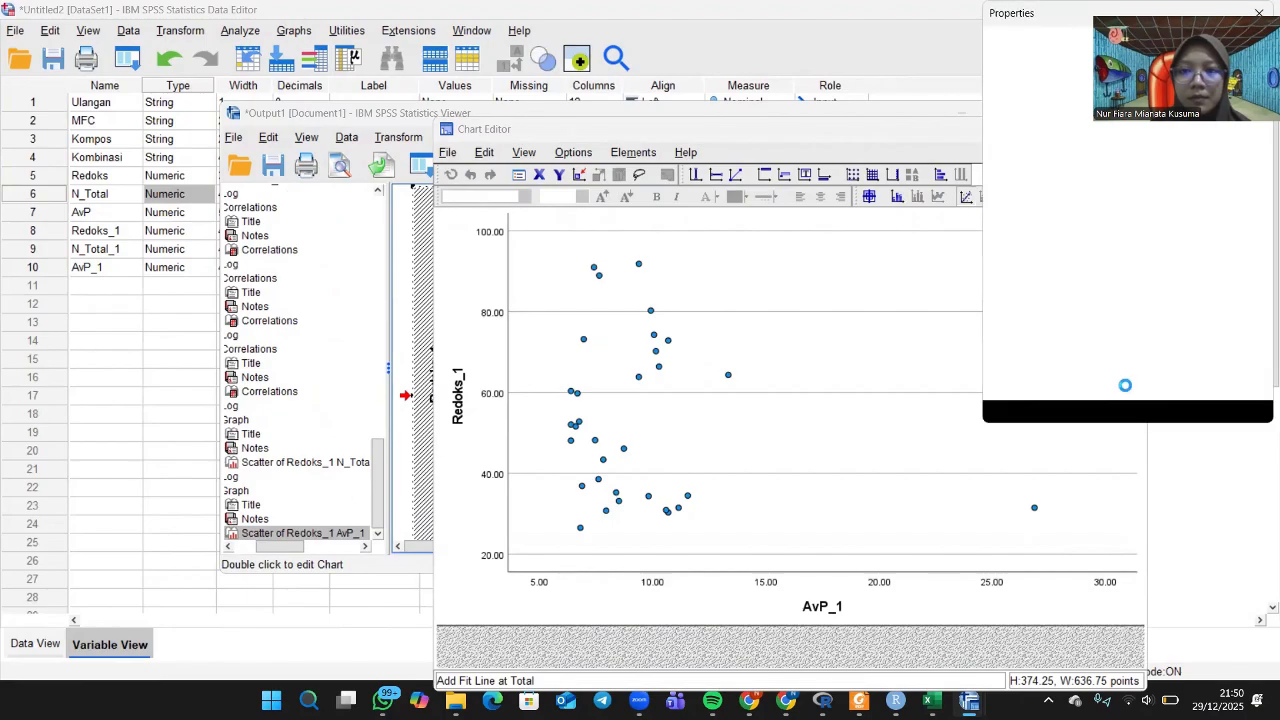
left_click(1192, 406)
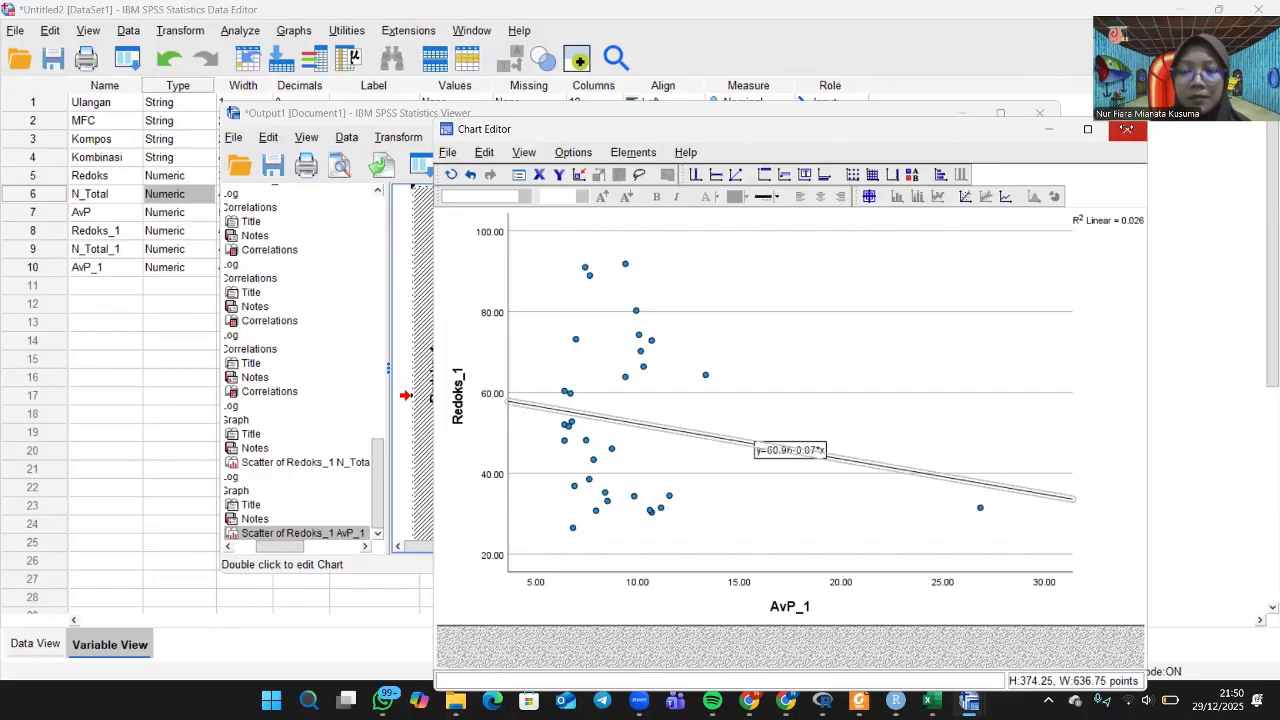
left_click(1126, 131)
scroll(768, 418, "down", 5)
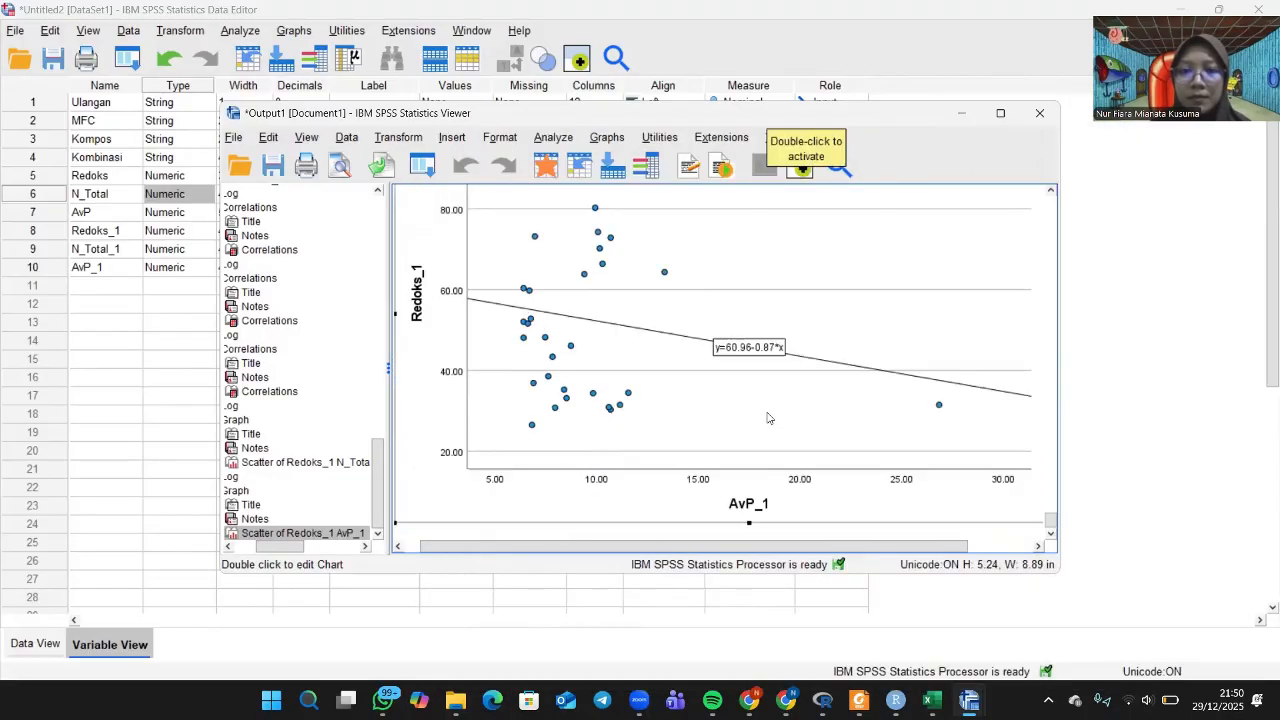
scroll(768, 418, "up", 6)
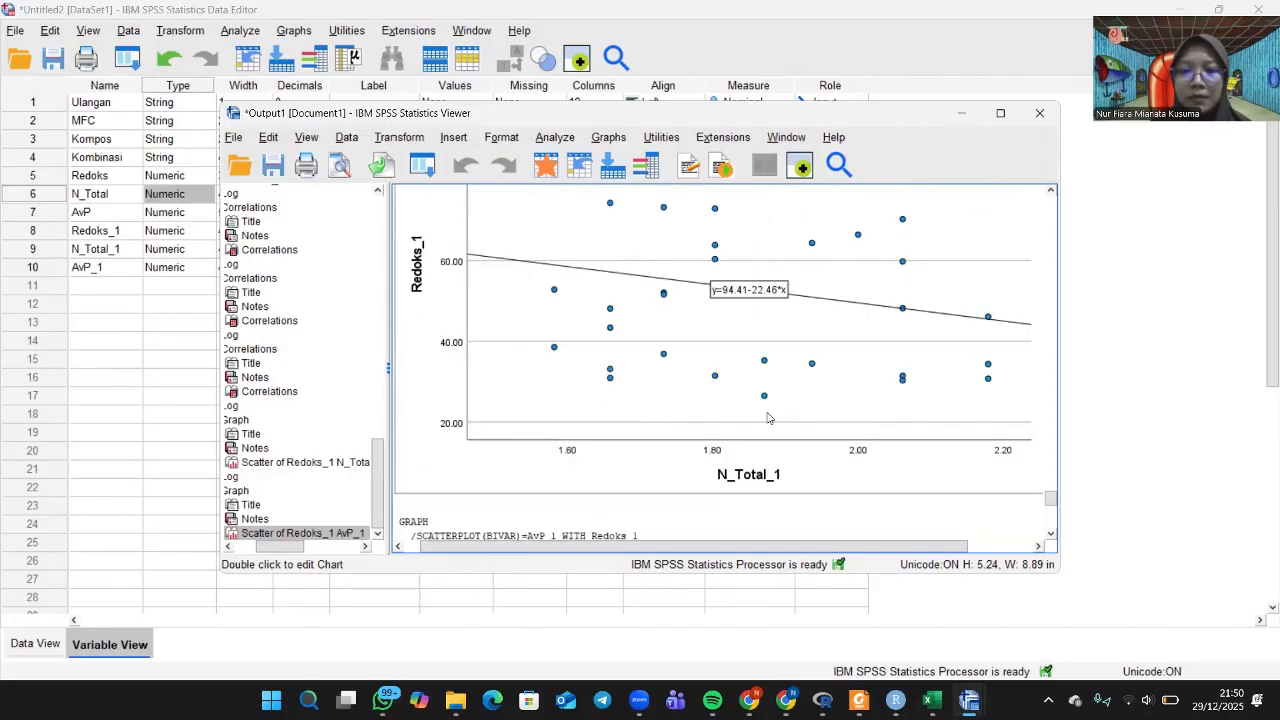
scroll(768, 418, "down", 6)
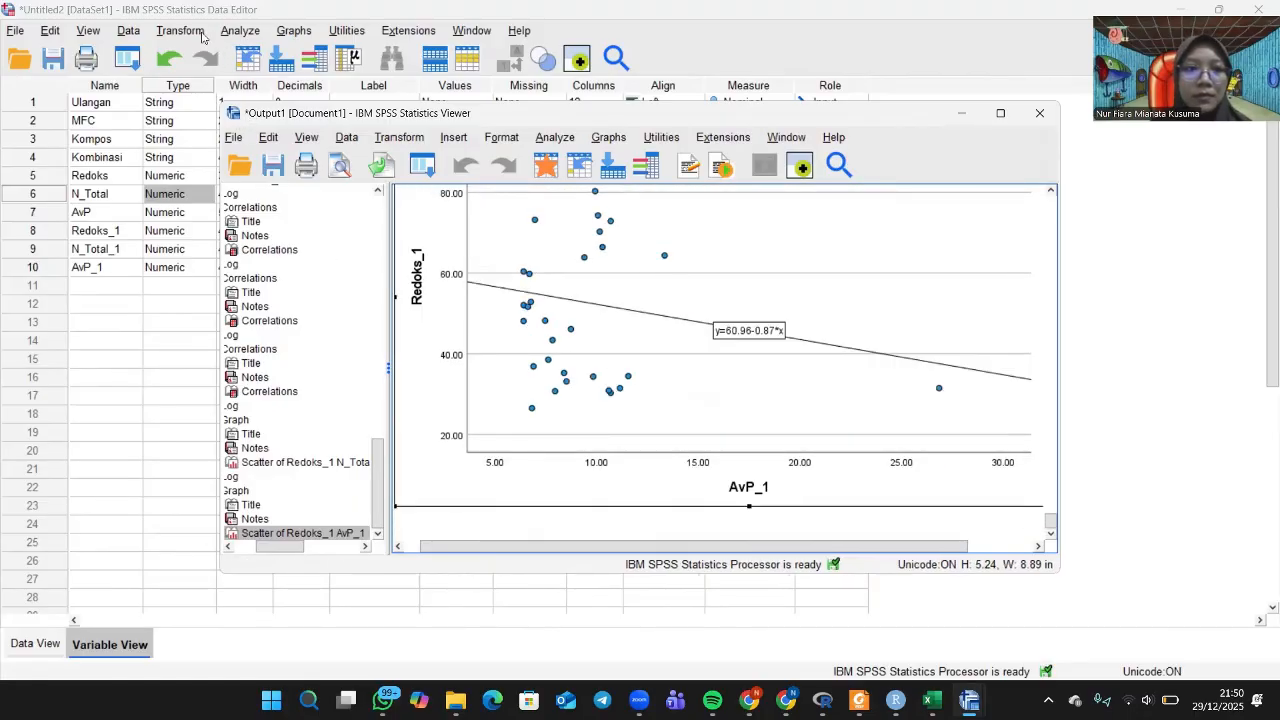
Create another simple scatterplot with N_Total_1 replacing Redoks_1 on the Y axis and AvP_1 kept on the X axis.
left_click(294, 31)
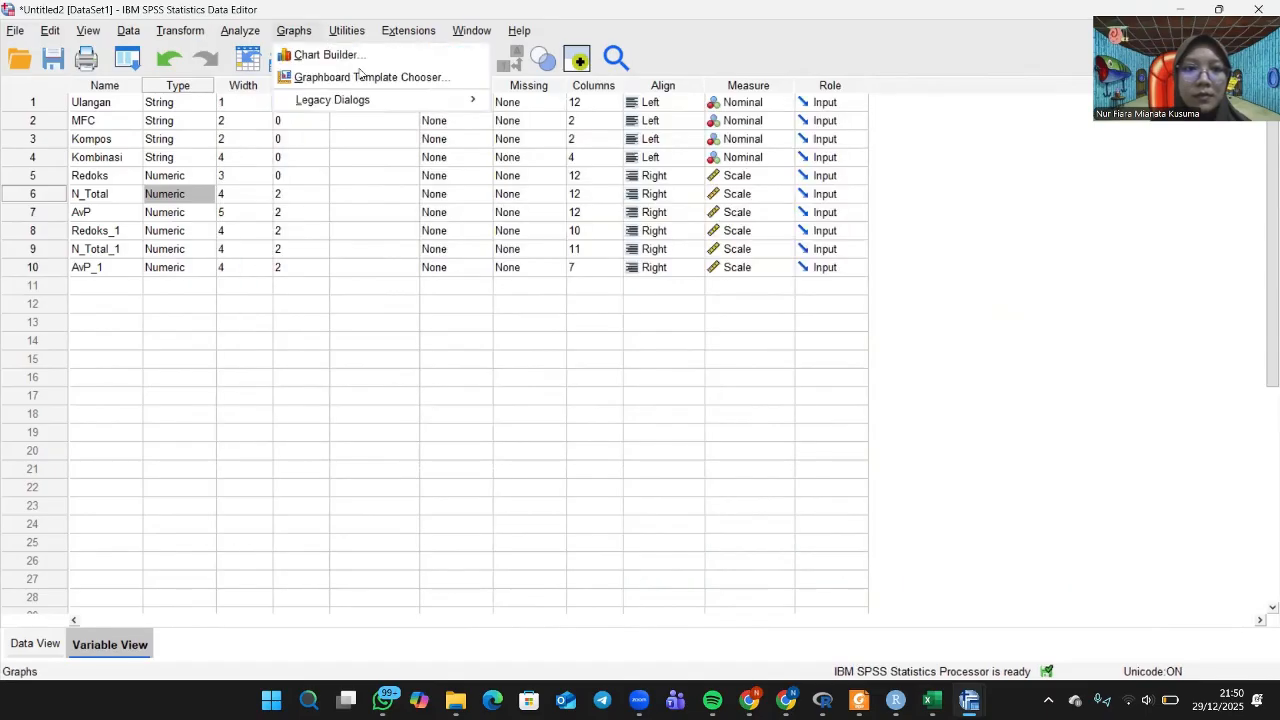
key("Right")
mouse_move(297, 36)
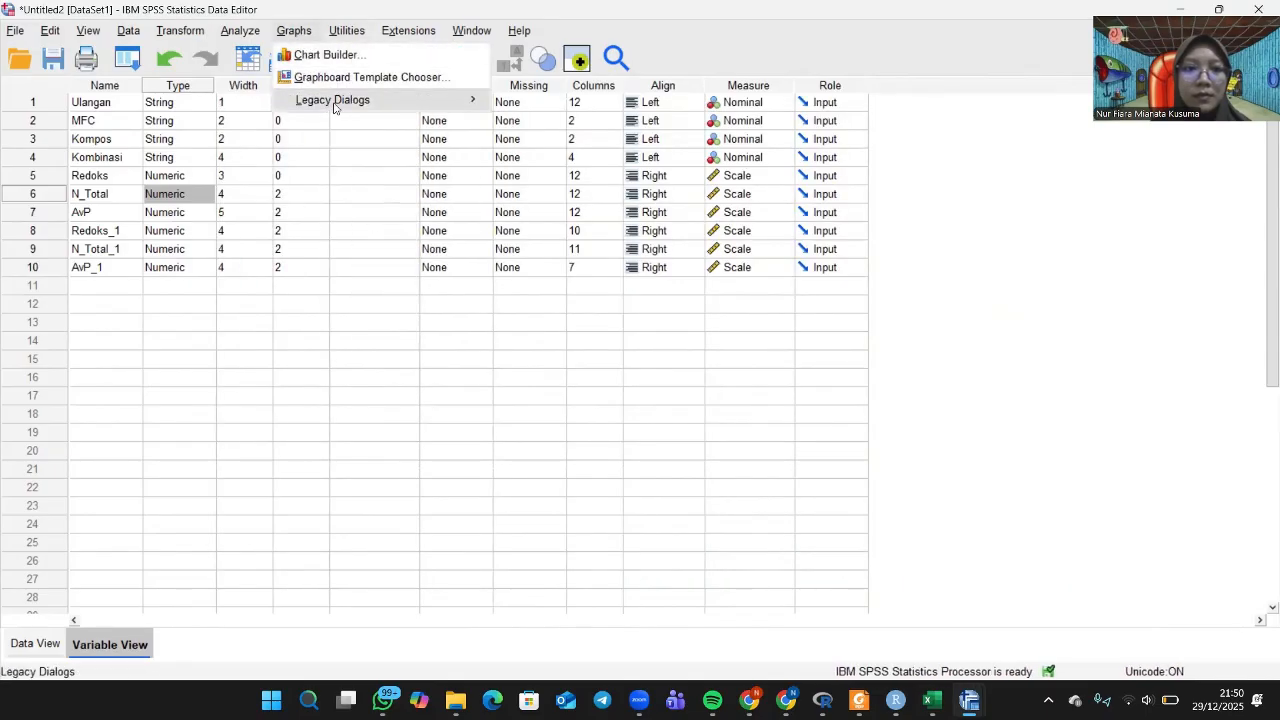
mouse_move(394, 104)
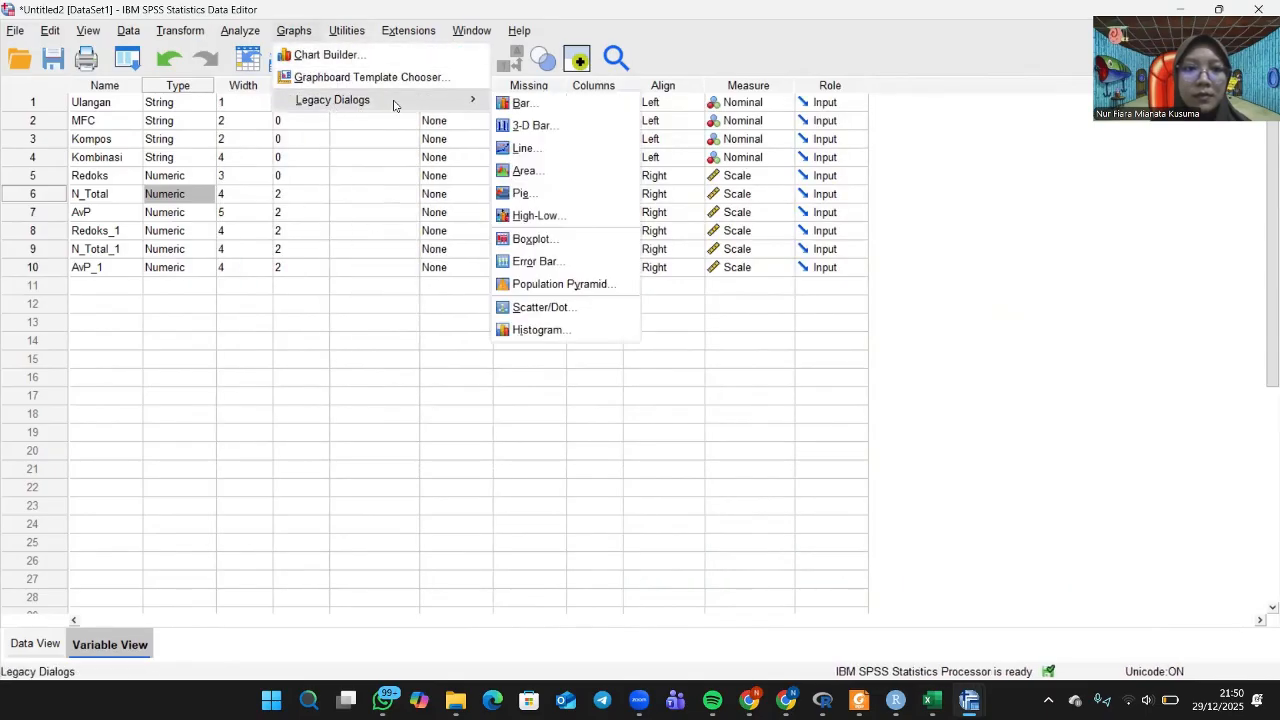
left_click(562, 307)
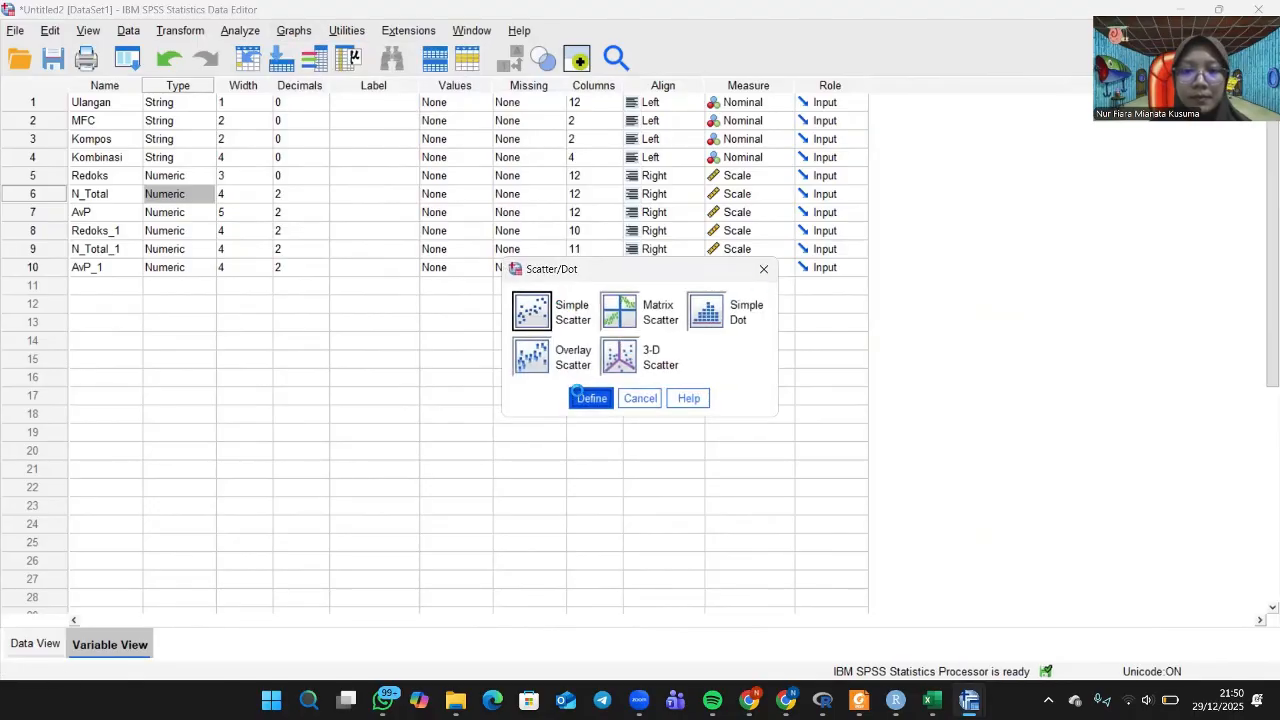
left_click(590, 397)
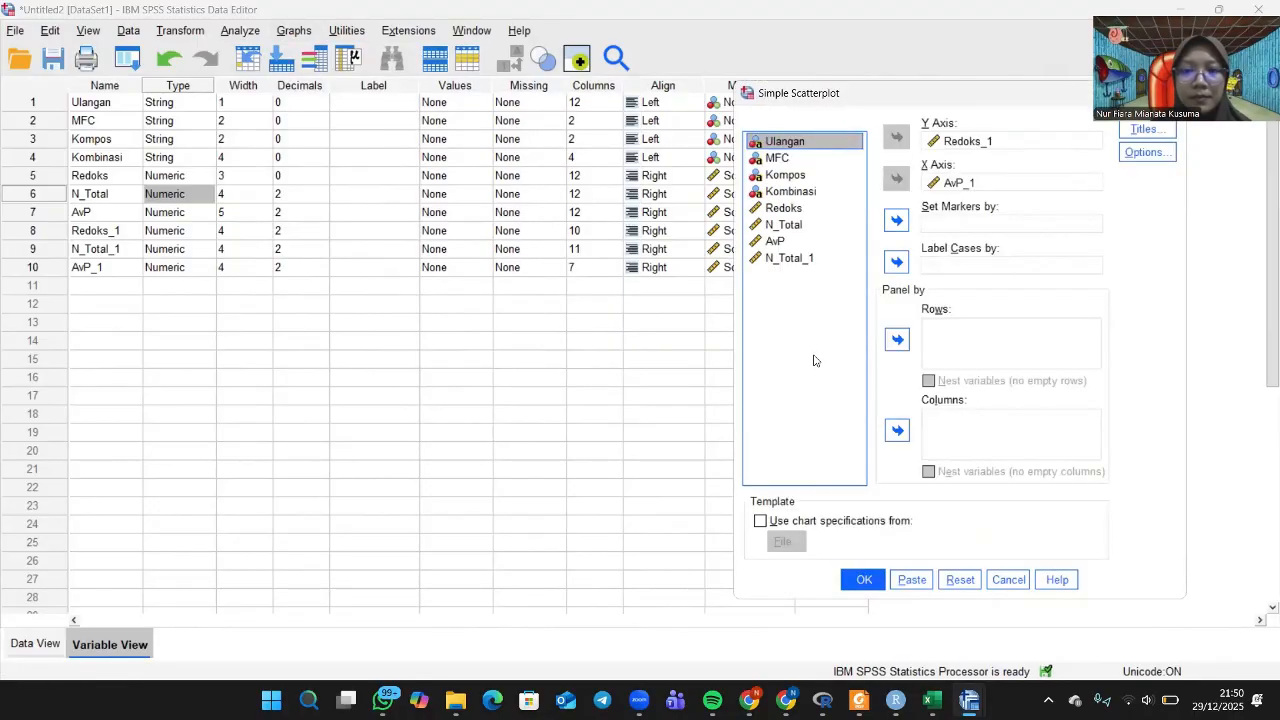
left_click(955, 141)
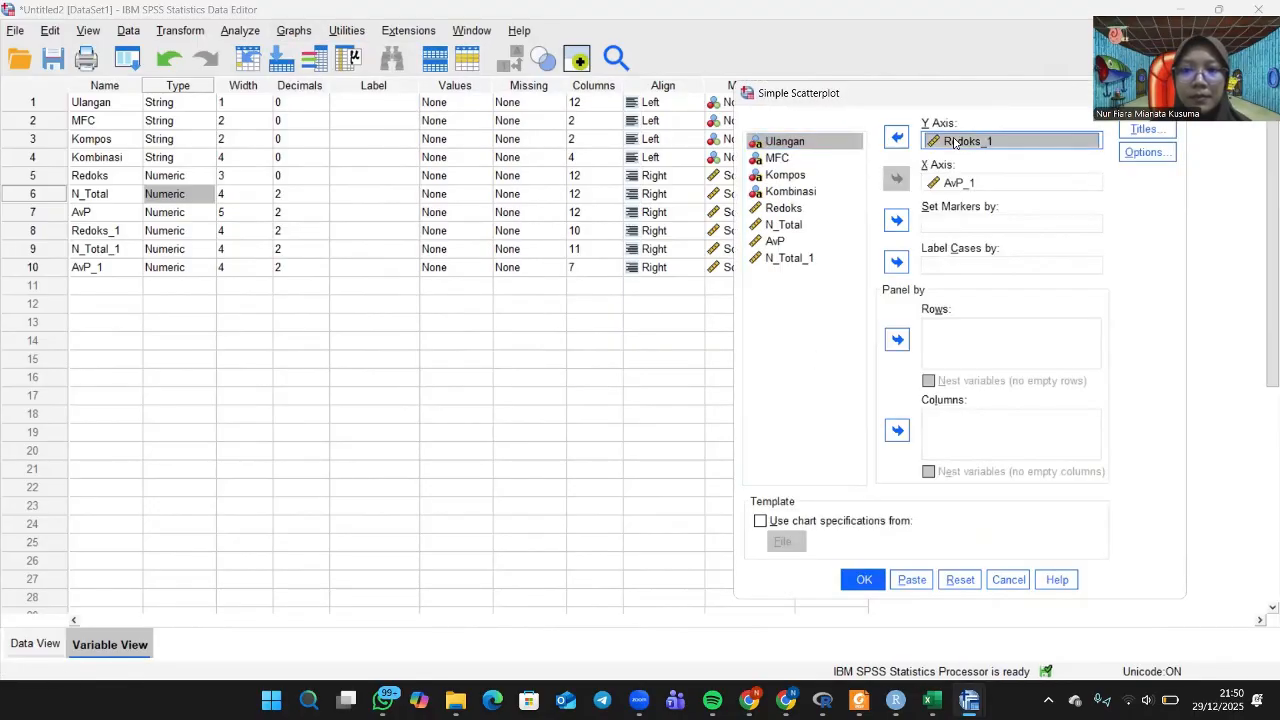
left_click(896, 137)
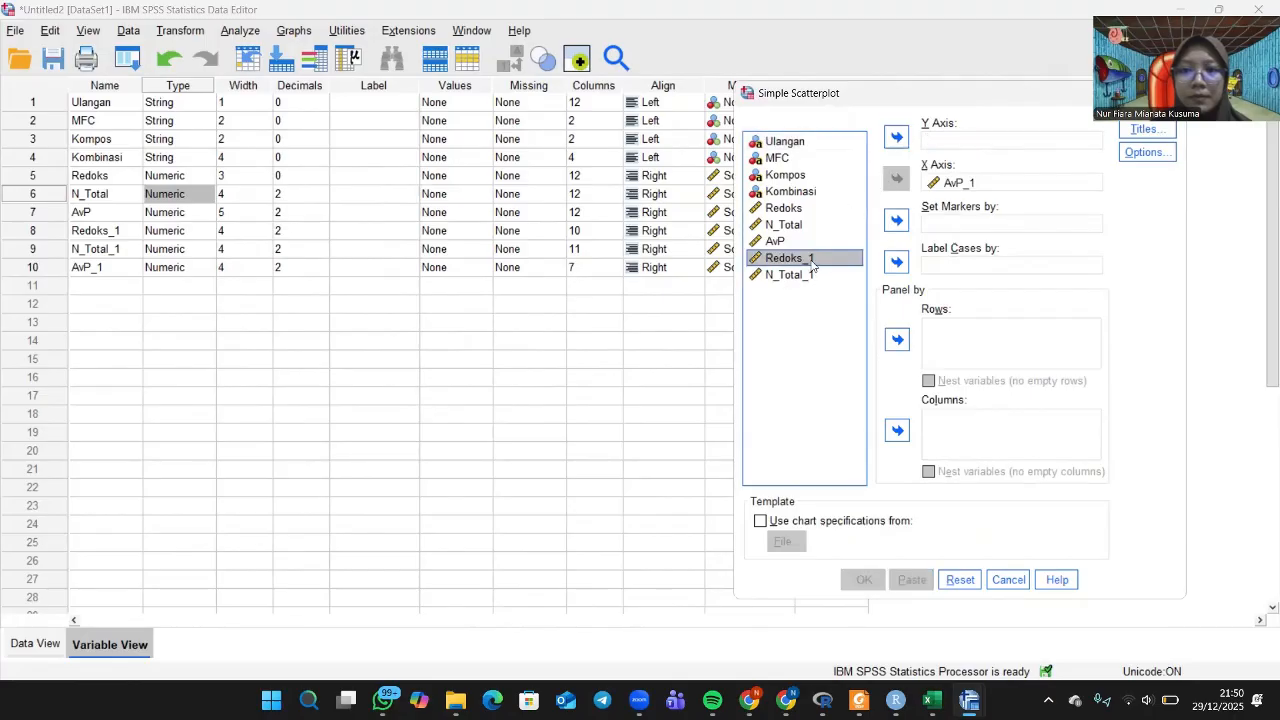
left_click(797, 273)
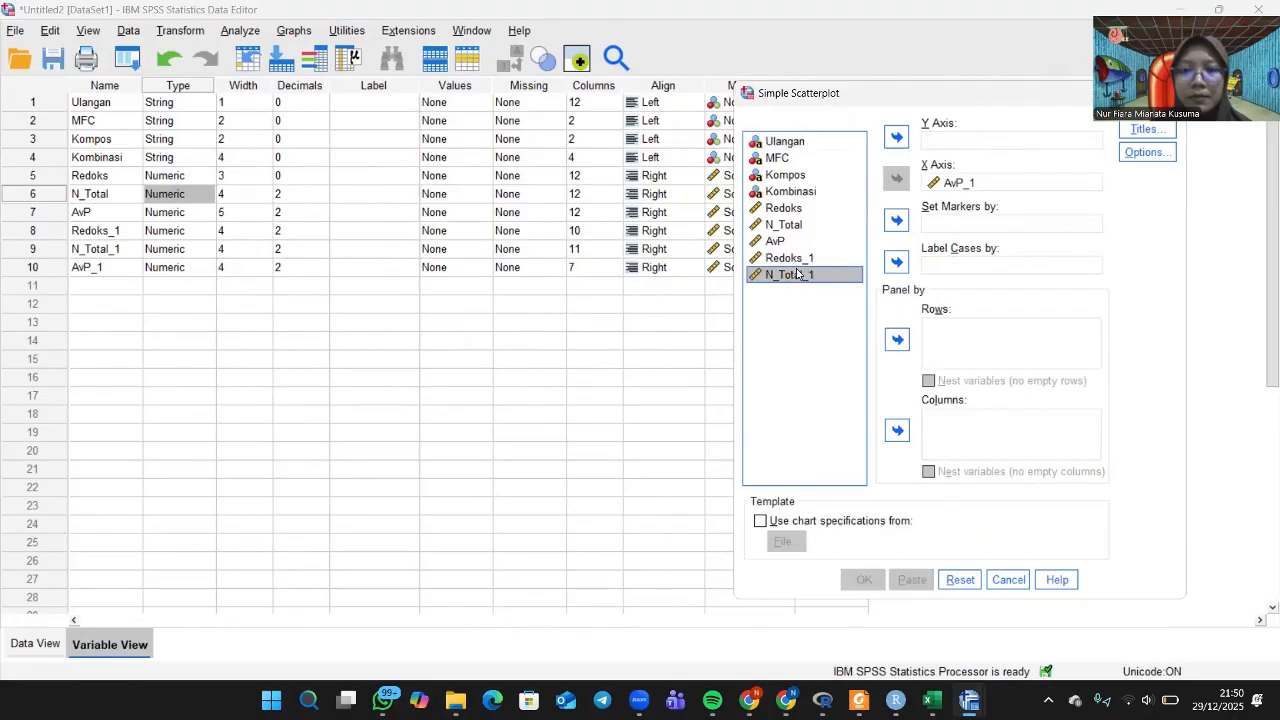
left_click(897, 137)
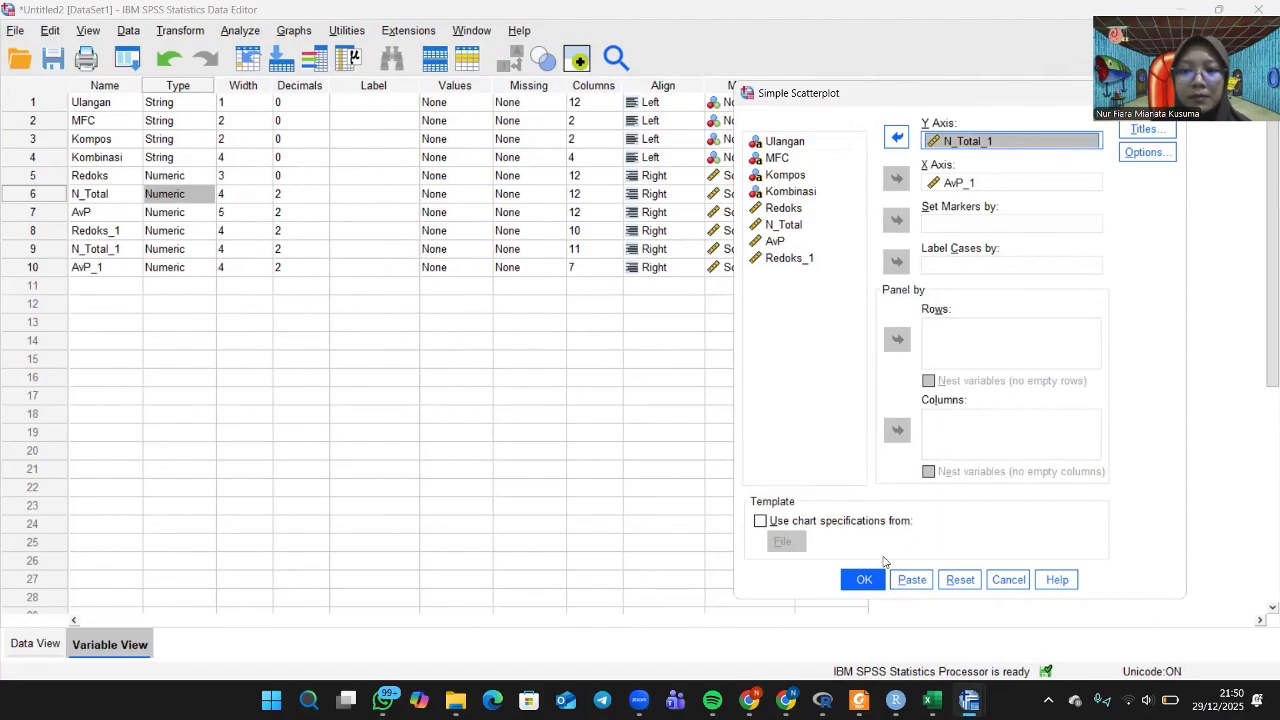
left_click(866, 579)
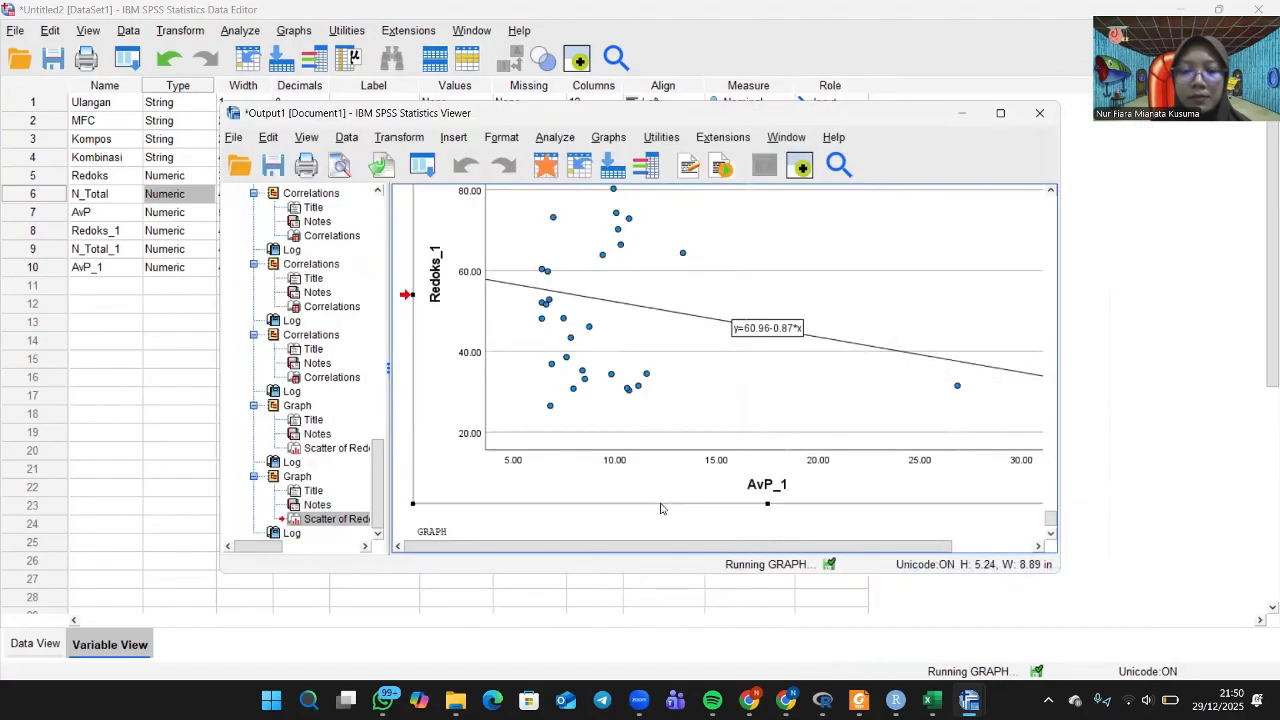
Add a linear fit line at total to the N_Total_1 by AvP_1 scatterplot and view the chart in the output.
scroll(660, 509, "down", 5)
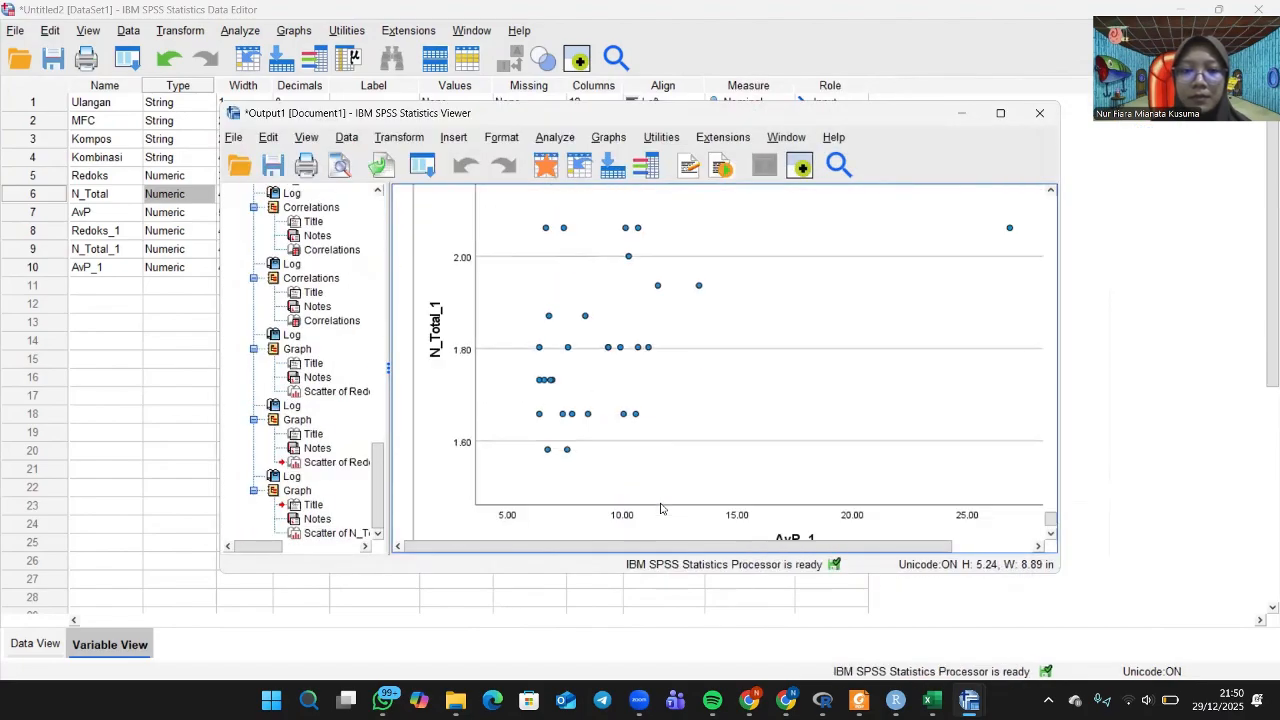
left_click(563, 292)
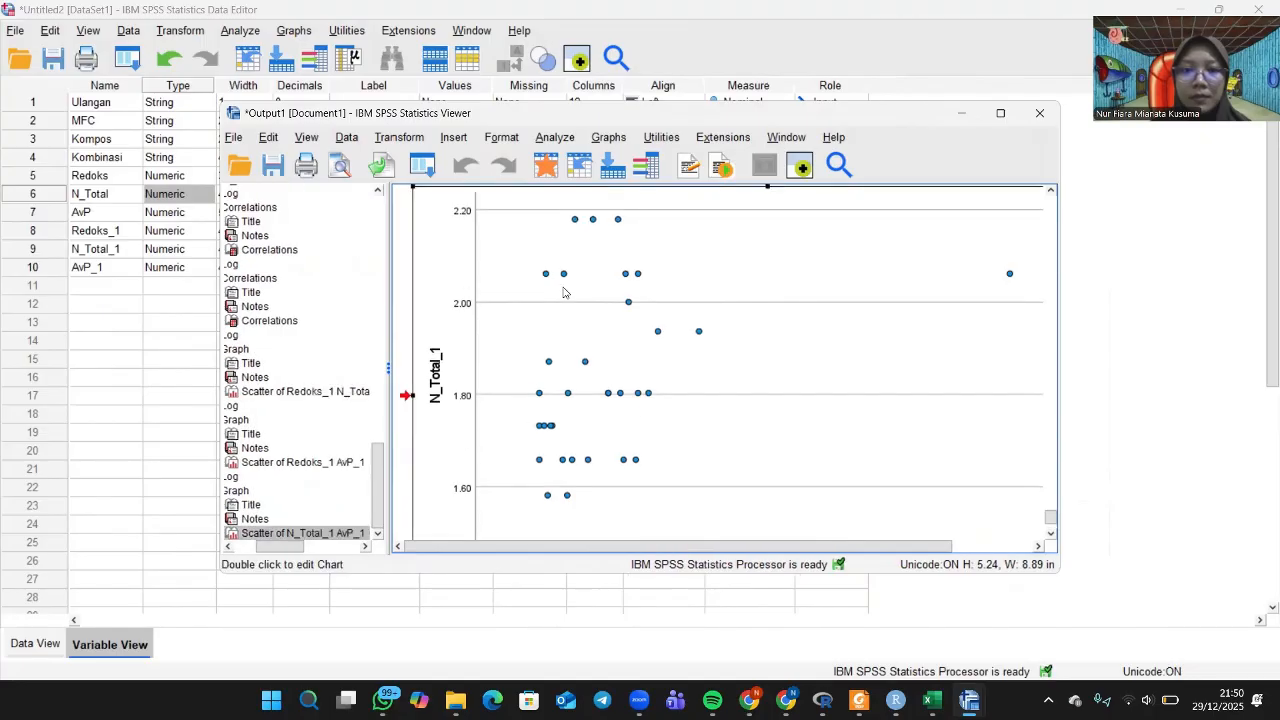
double_click(563, 292)
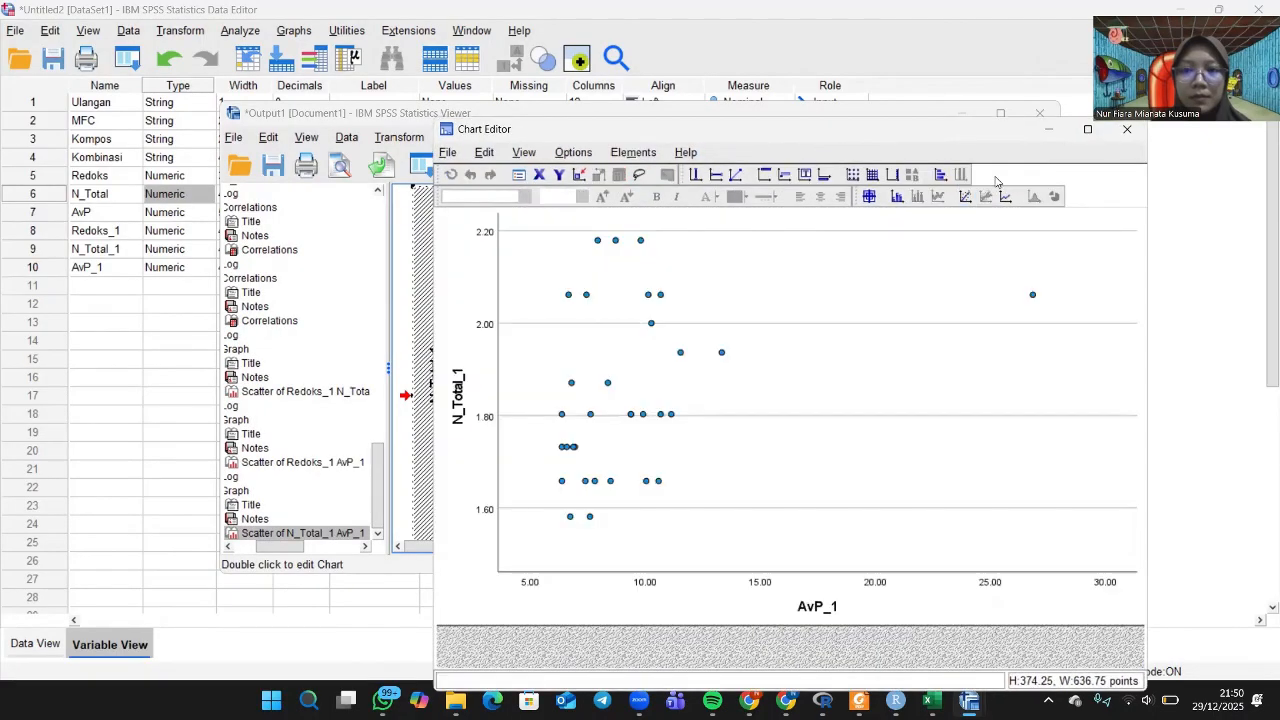
left_click(966, 197)
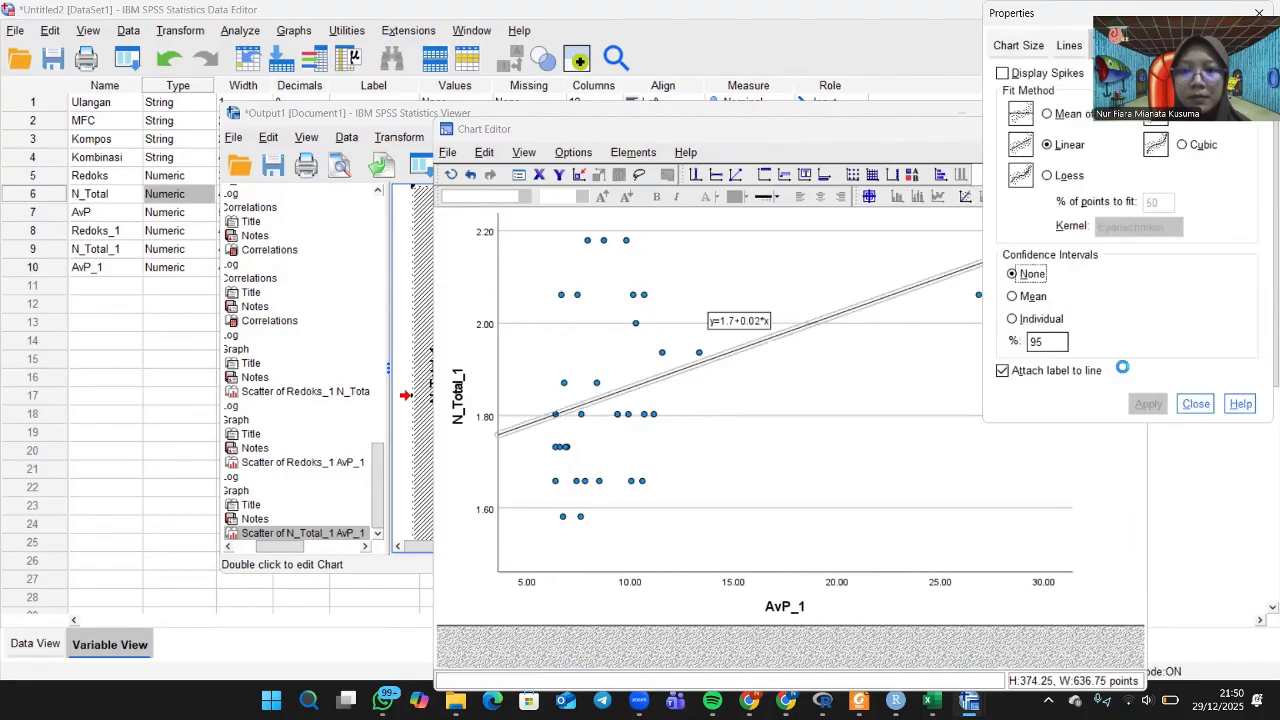
left_click(1193, 403)
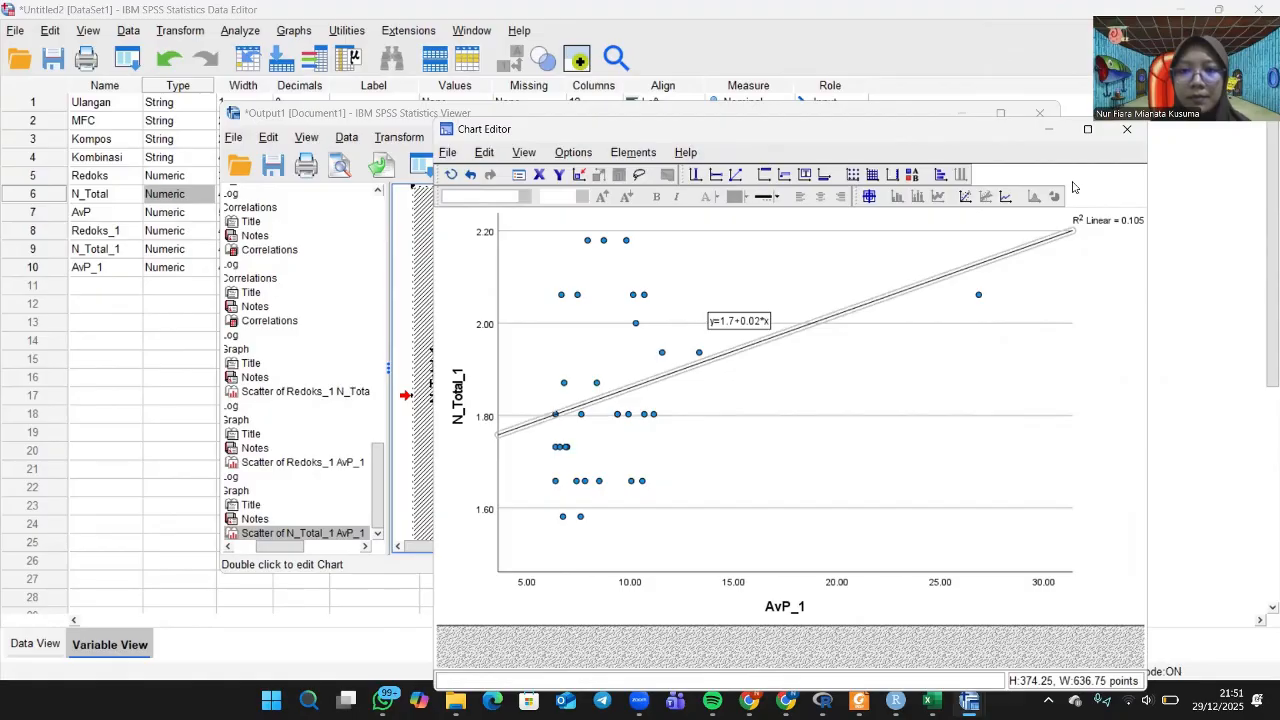
left_click(1126, 132)
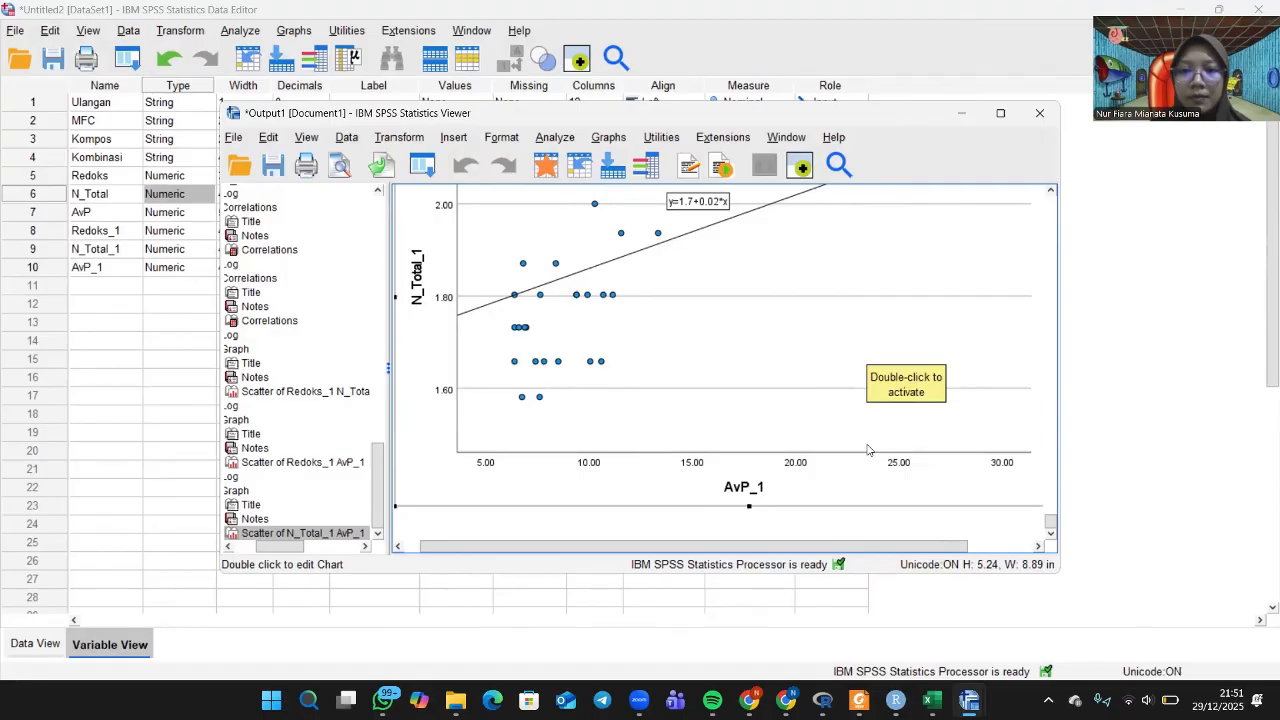
scroll(868, 450, "up", 3)
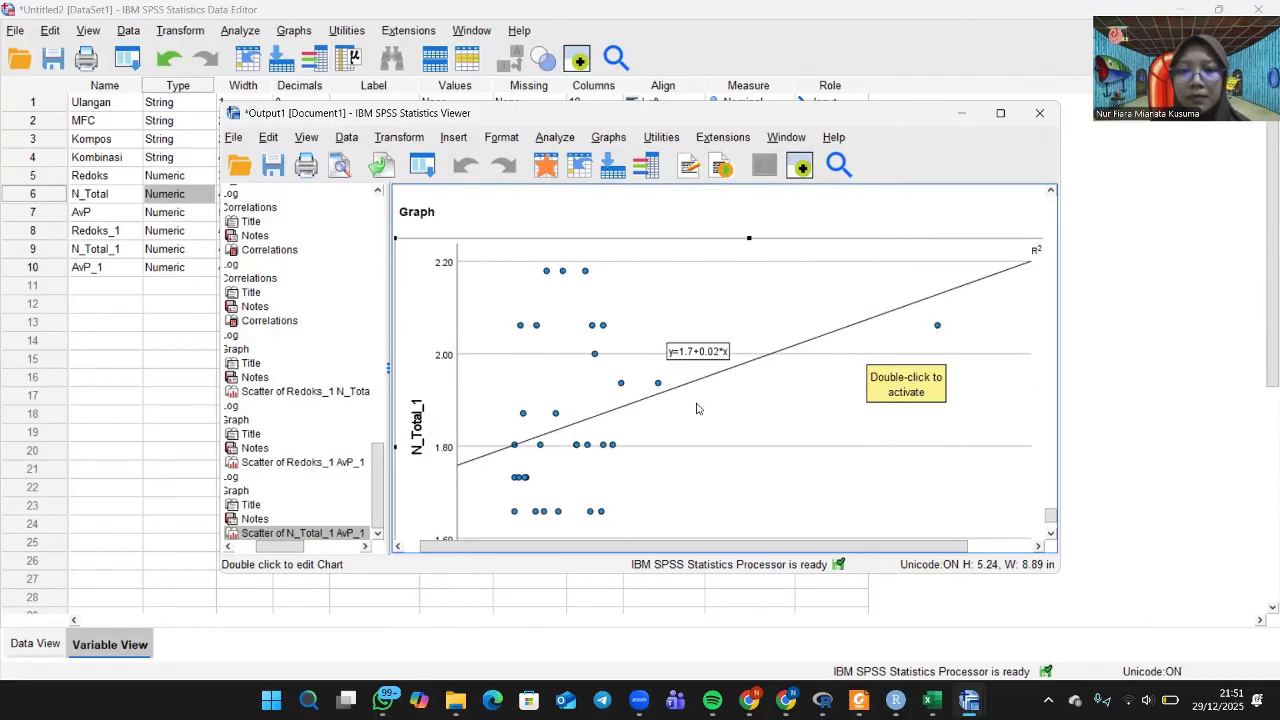
scroll(697, 408, "down", 3)
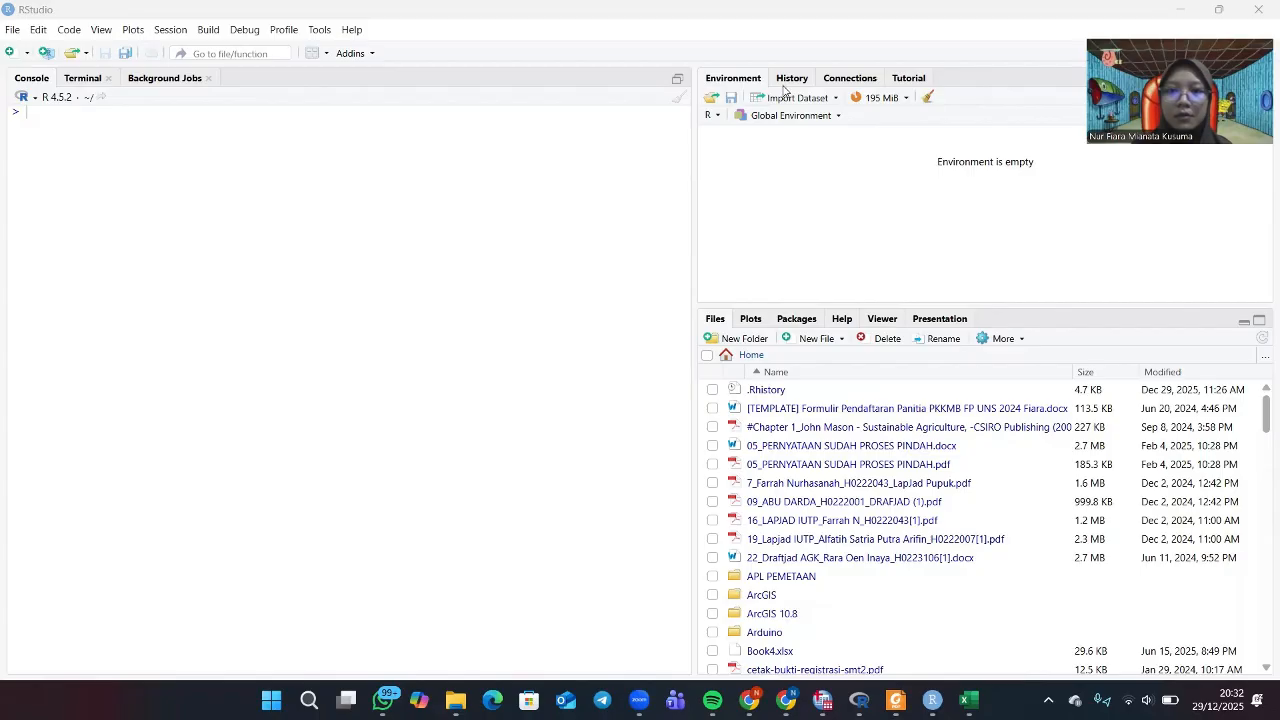
In RStudio, start an Excel dataset import and load Data Praktikum Rancob from the KULIAH/SEMESTER 5 folder.
left_click(790, 98)
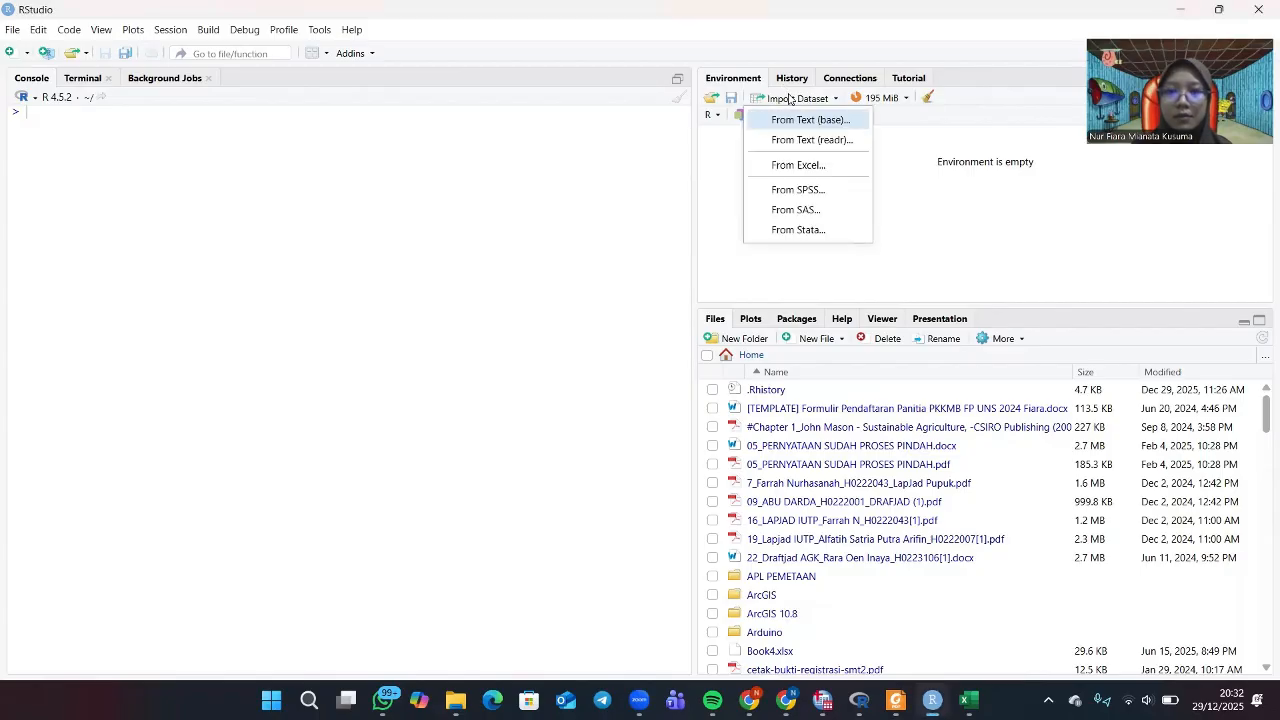
left_click(815, 166)
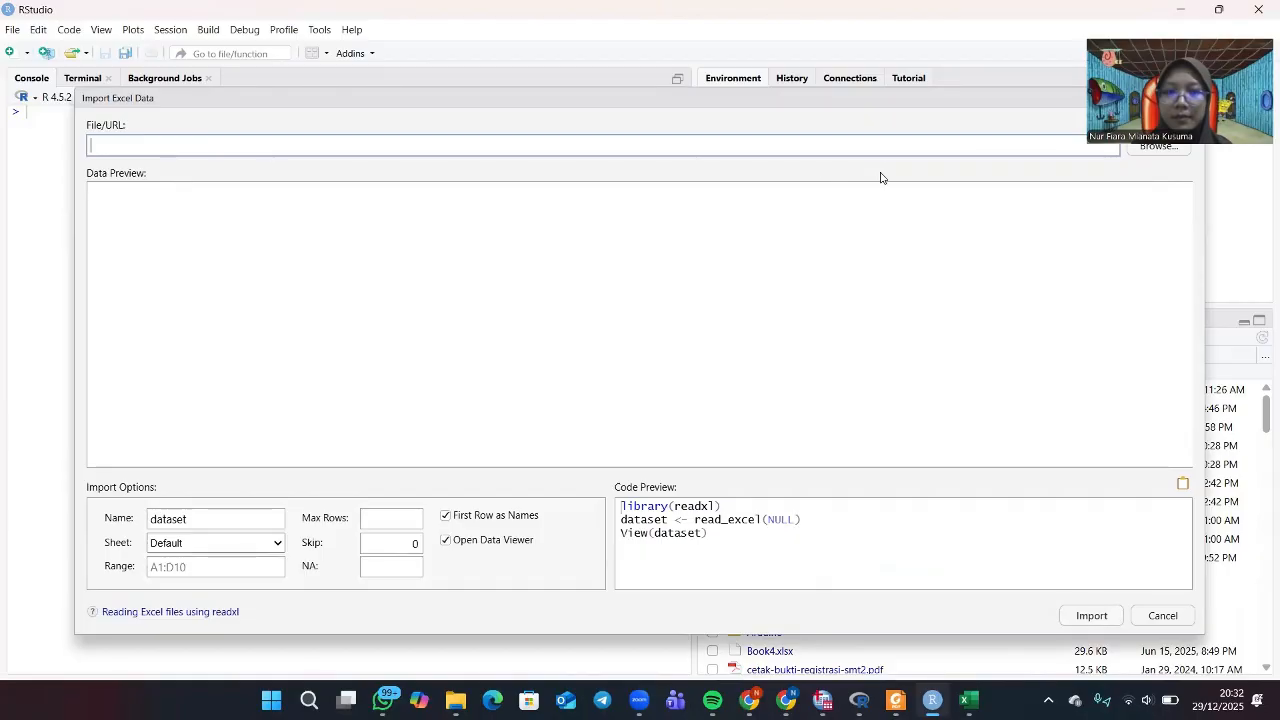
left_click(1147, 152)
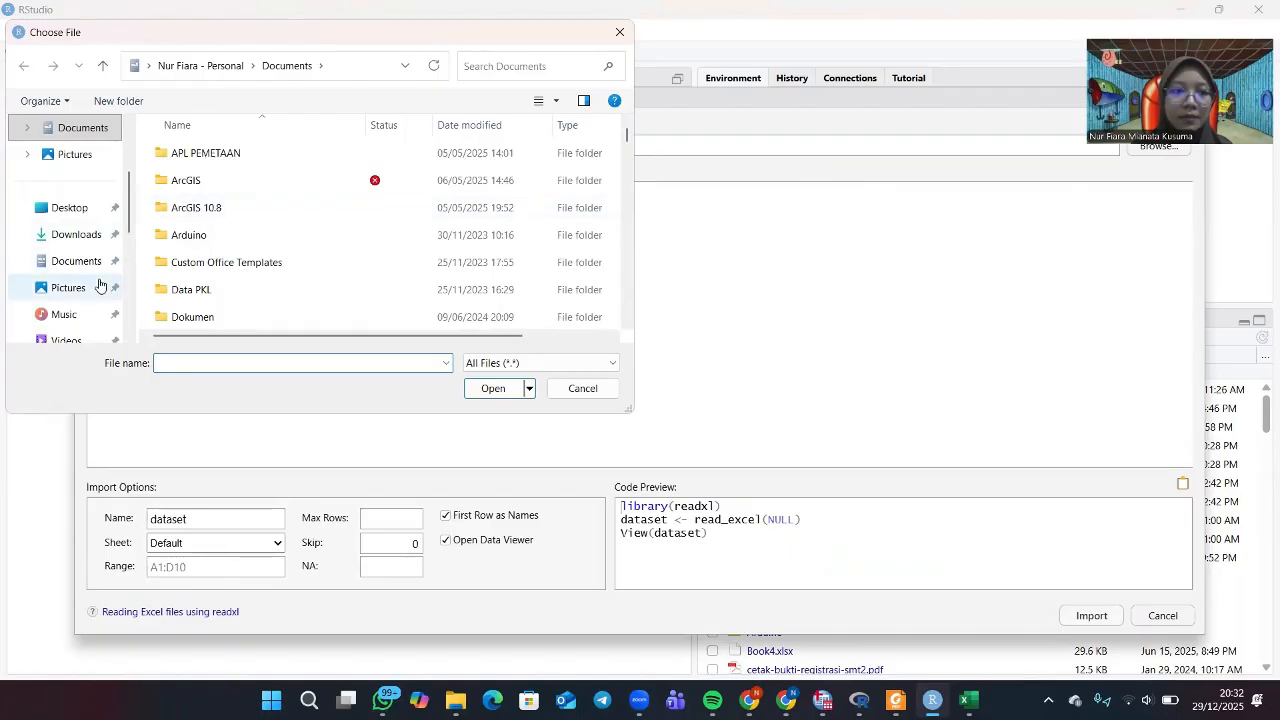
scroll(100, 287, "down", 5)
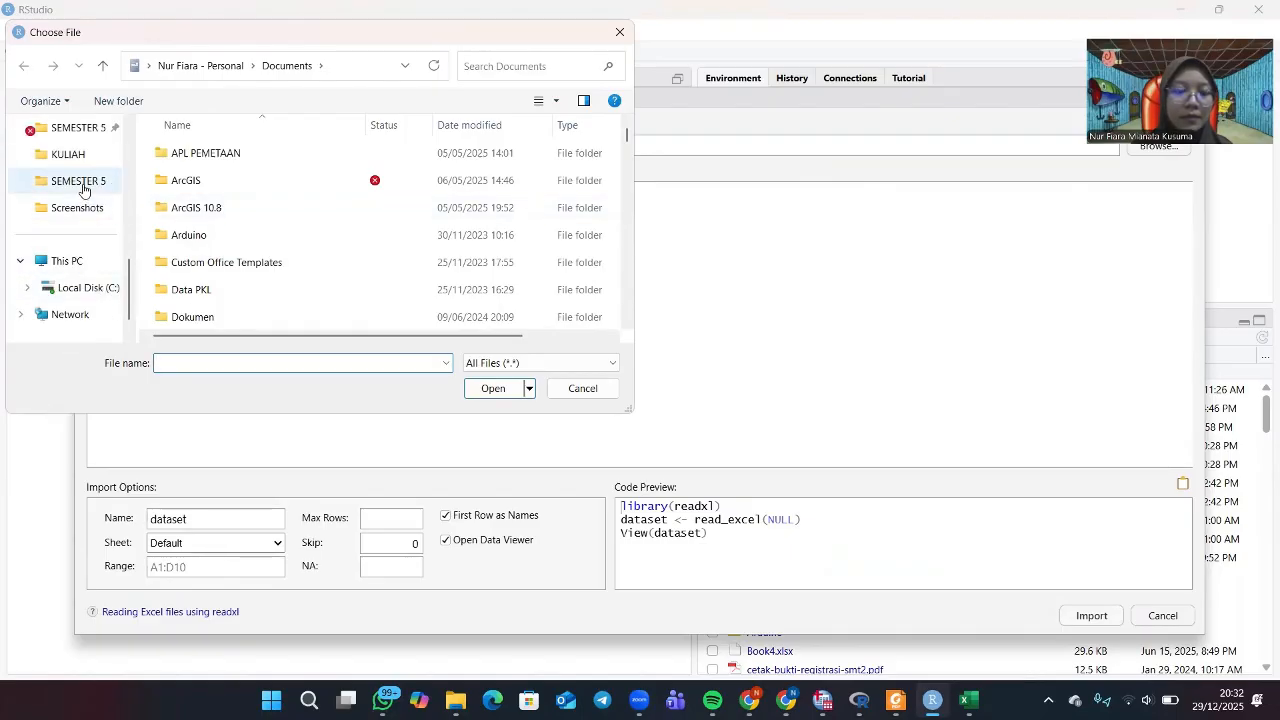
left_click(83, 189)
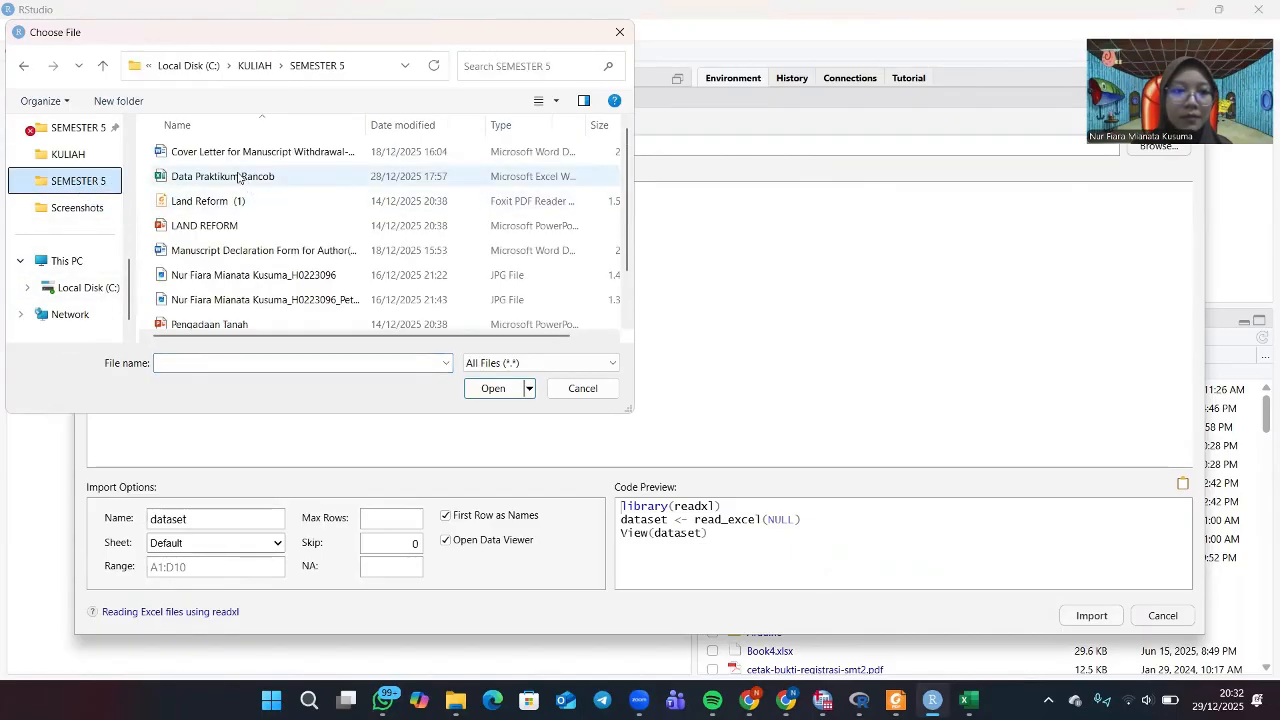
left_click(240, 176)
left_click(487, 390)
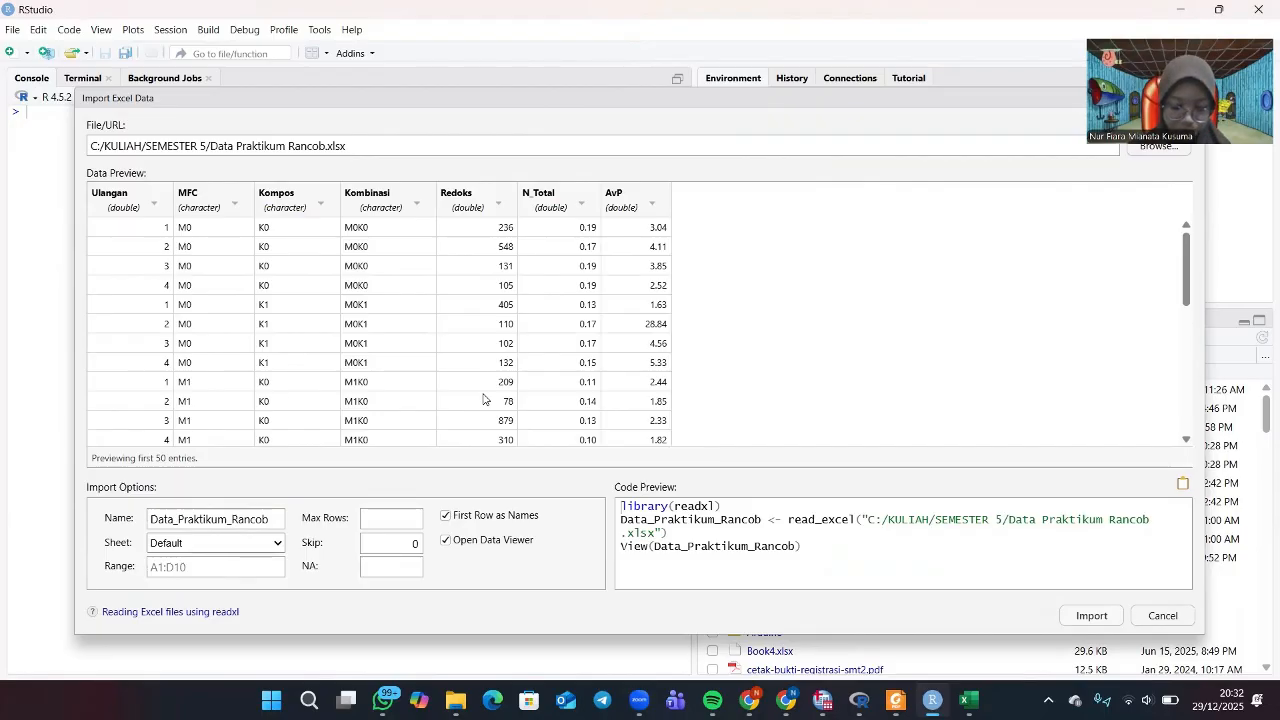
Set Ulangan to character and Redoks, N_Total and AvP to numeric, and import the Data_Praktikum_Rancob dataset.
left_click(155, 204)
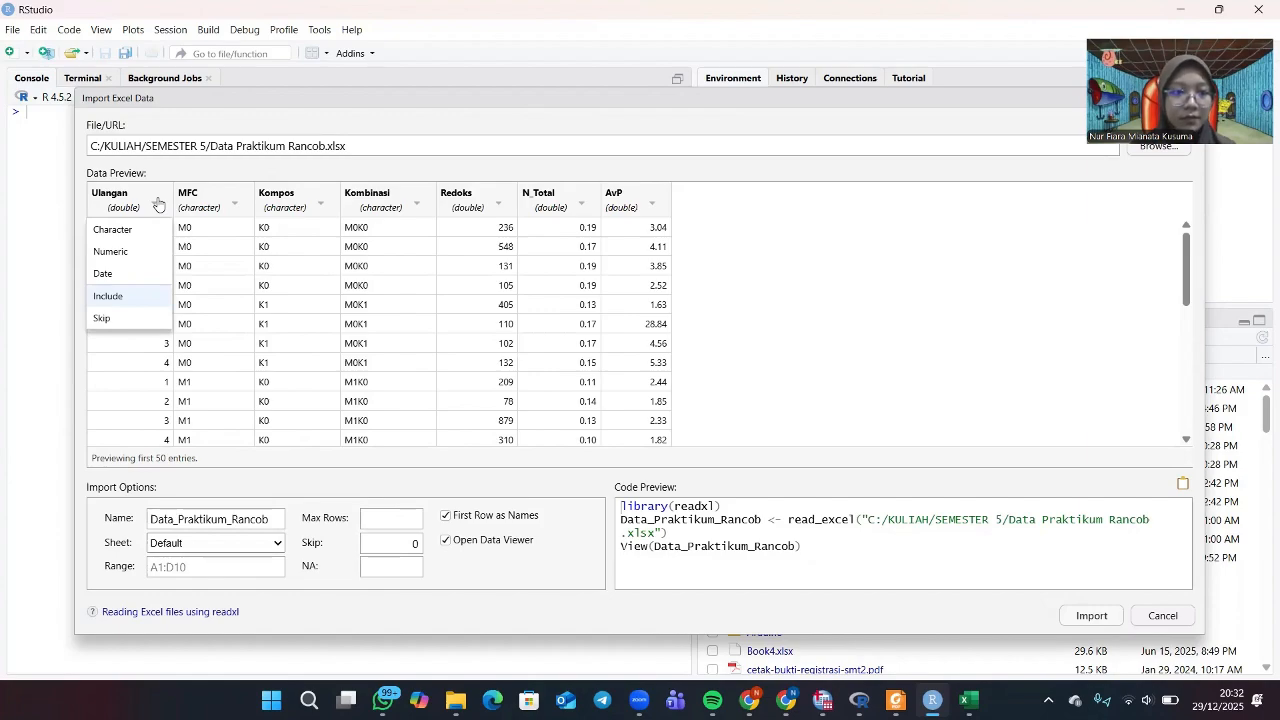
left_click(134, 230)
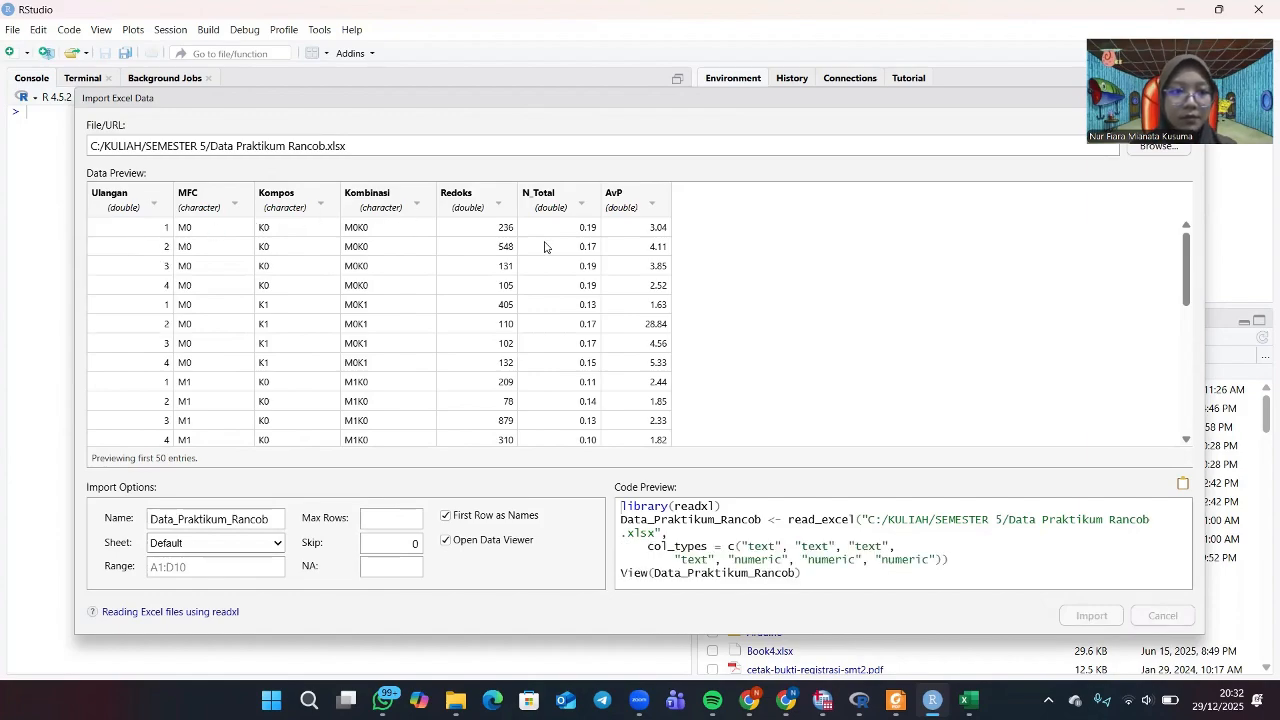
left_click(498, 204)
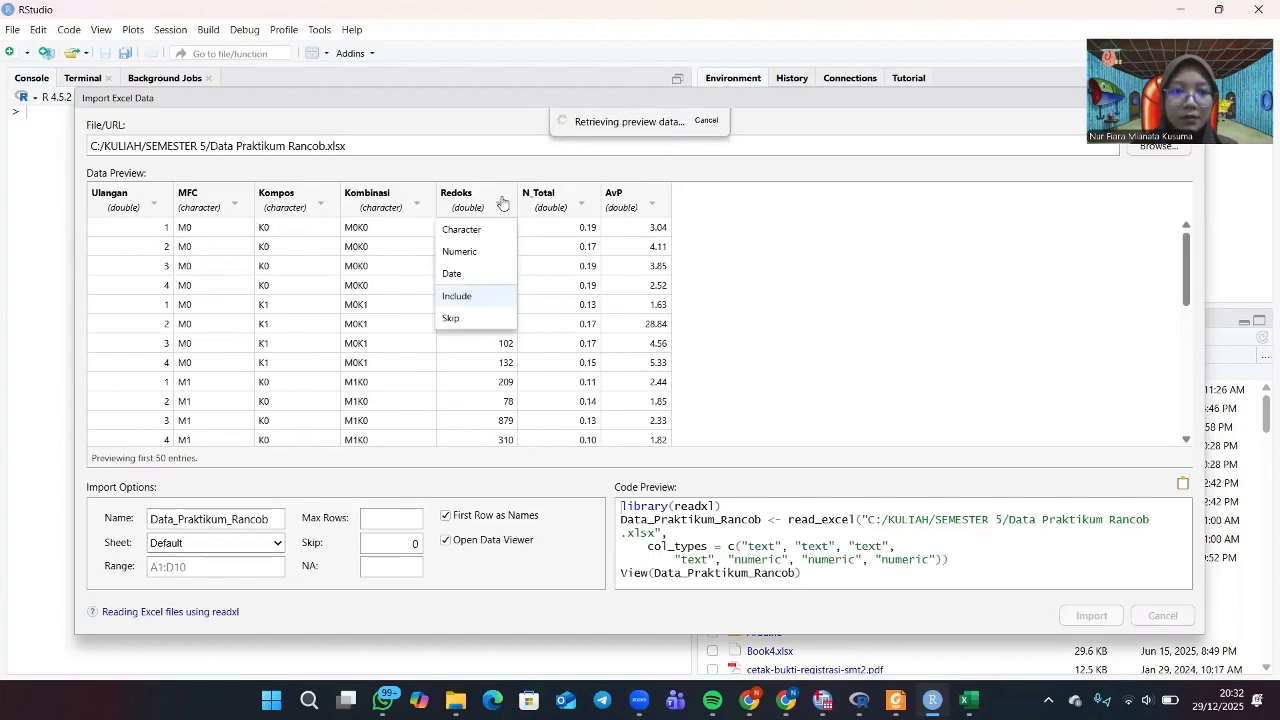
left_click(492, 252)
left_click(566, 212)
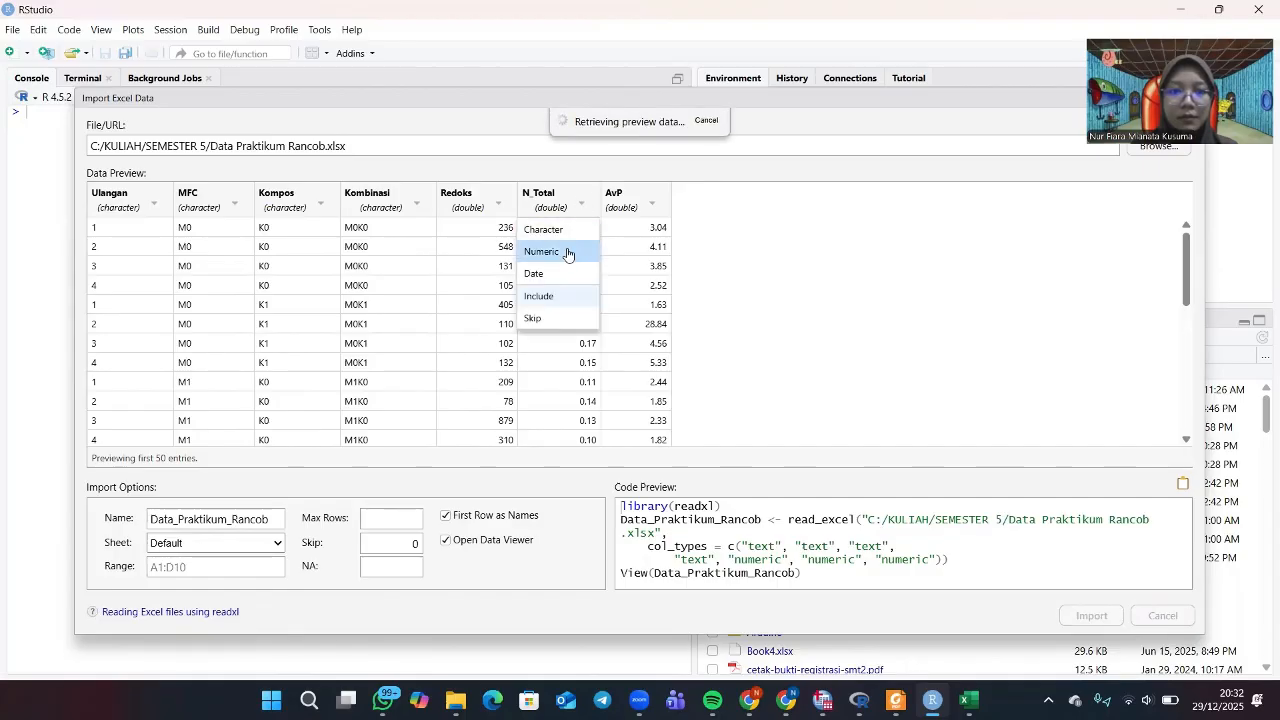
left_click(567, 252)
left_click(652, 204)
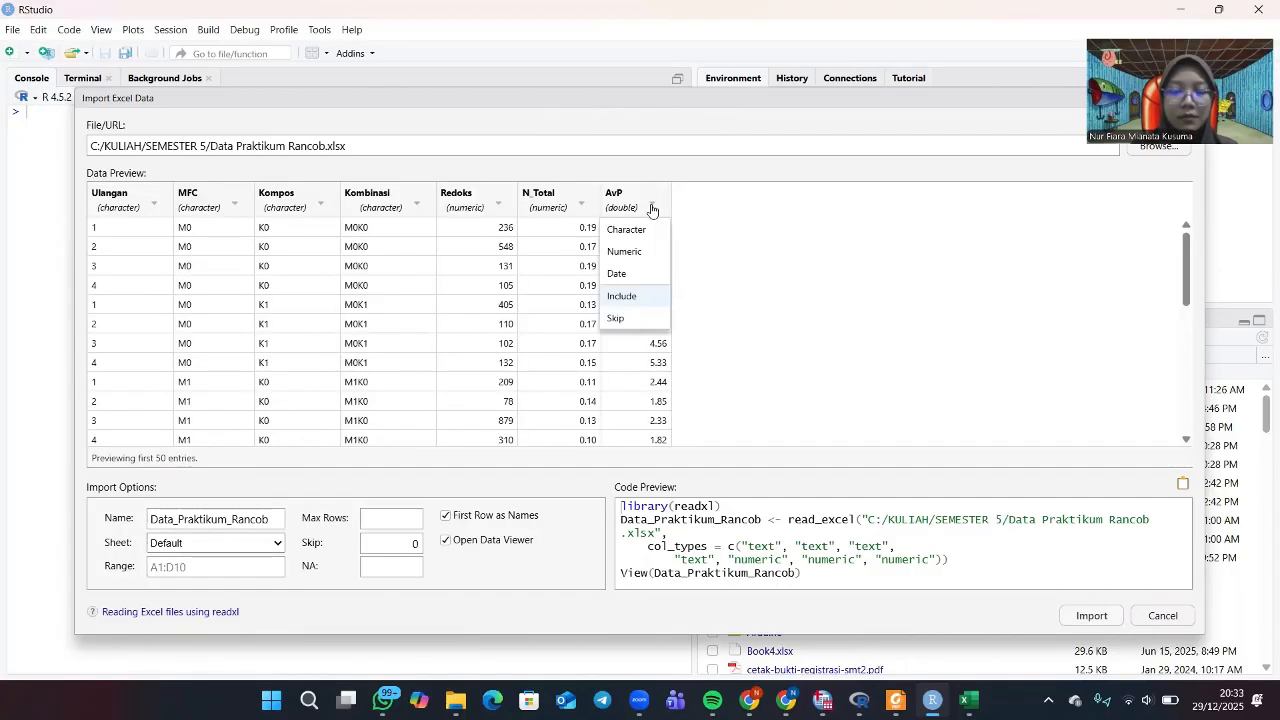
left_click(638, 253)
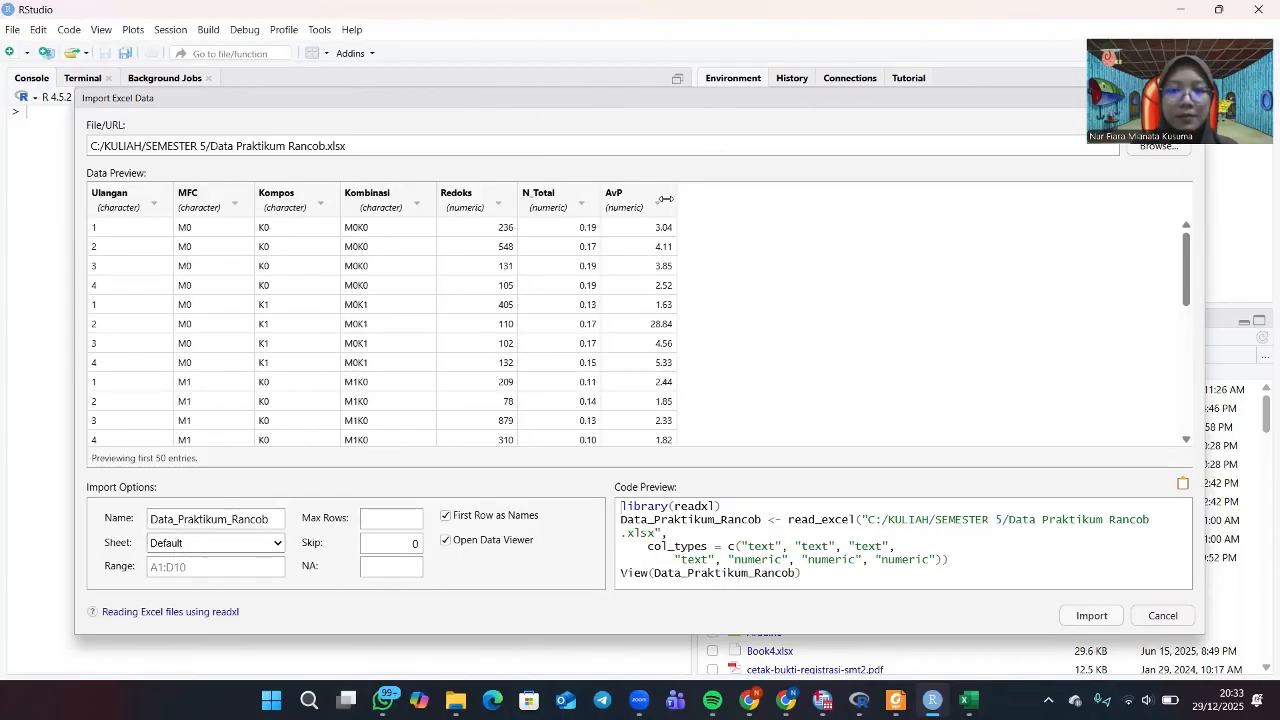
left_click(643, 206)
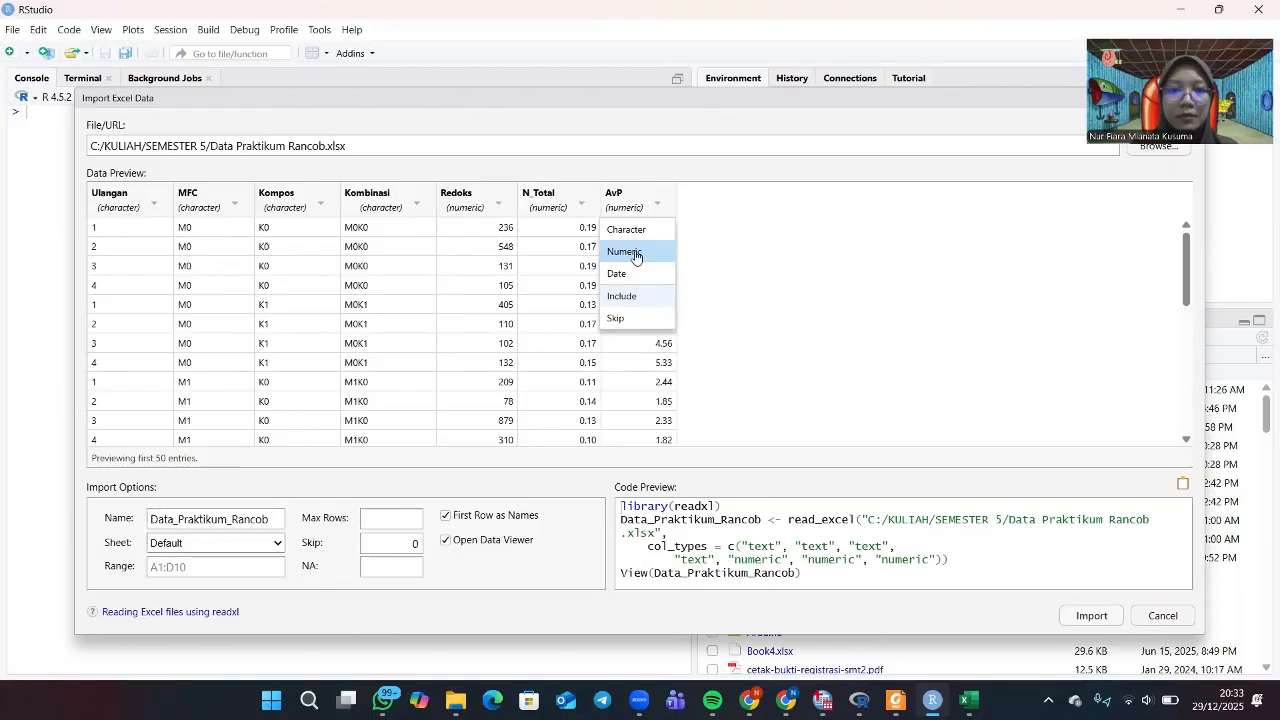
left_click(635, 257)
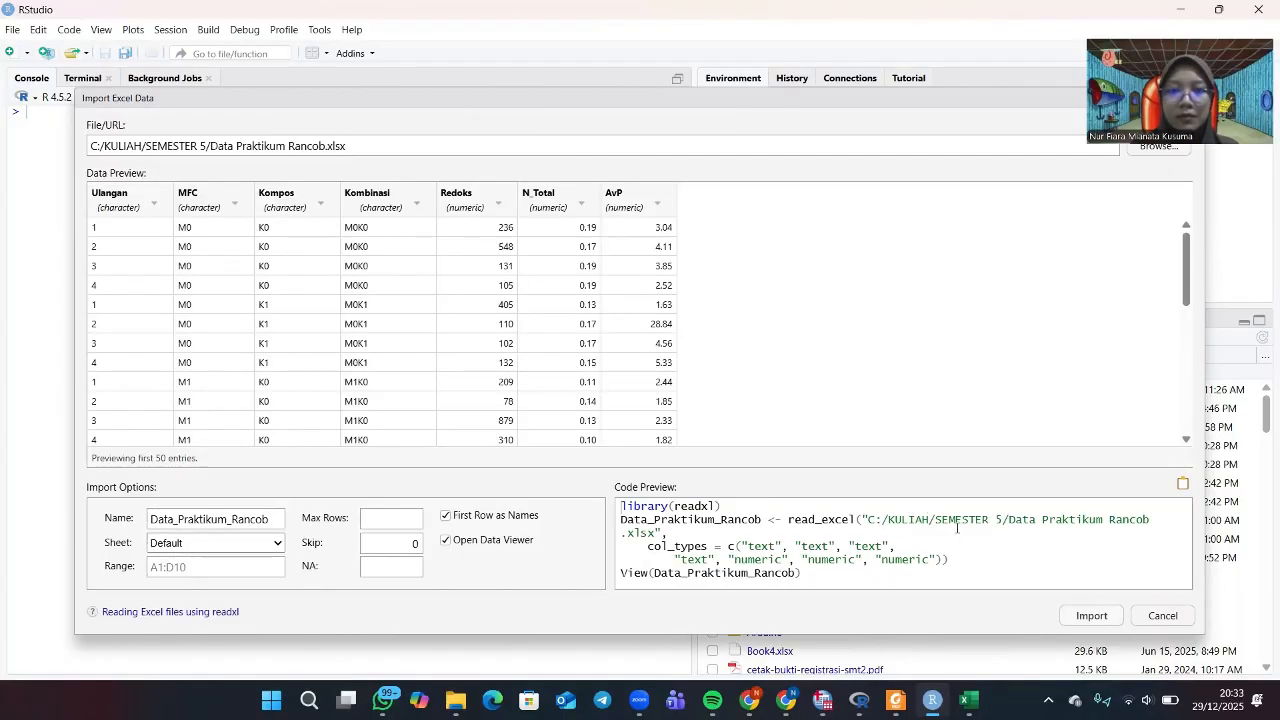
left_click(1078, 620)
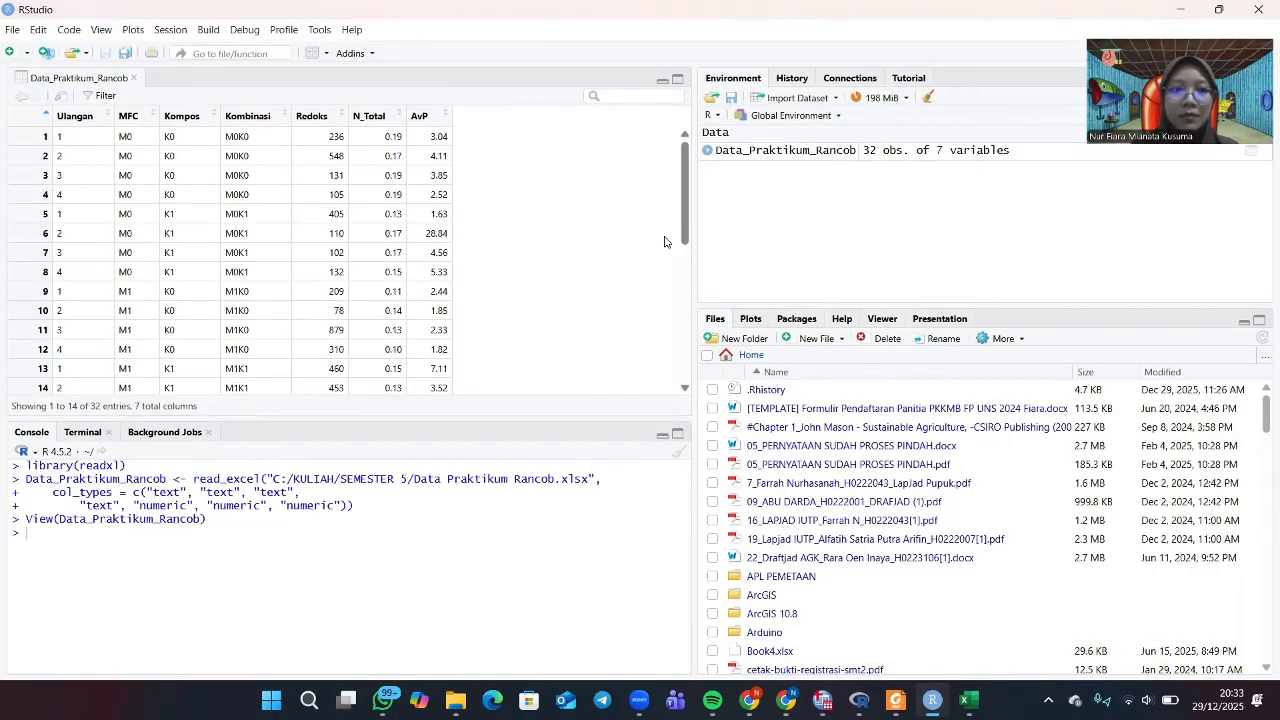
Create a new R script, add library(doebioresearch) as its first line and run it.
left_click(18, 31)
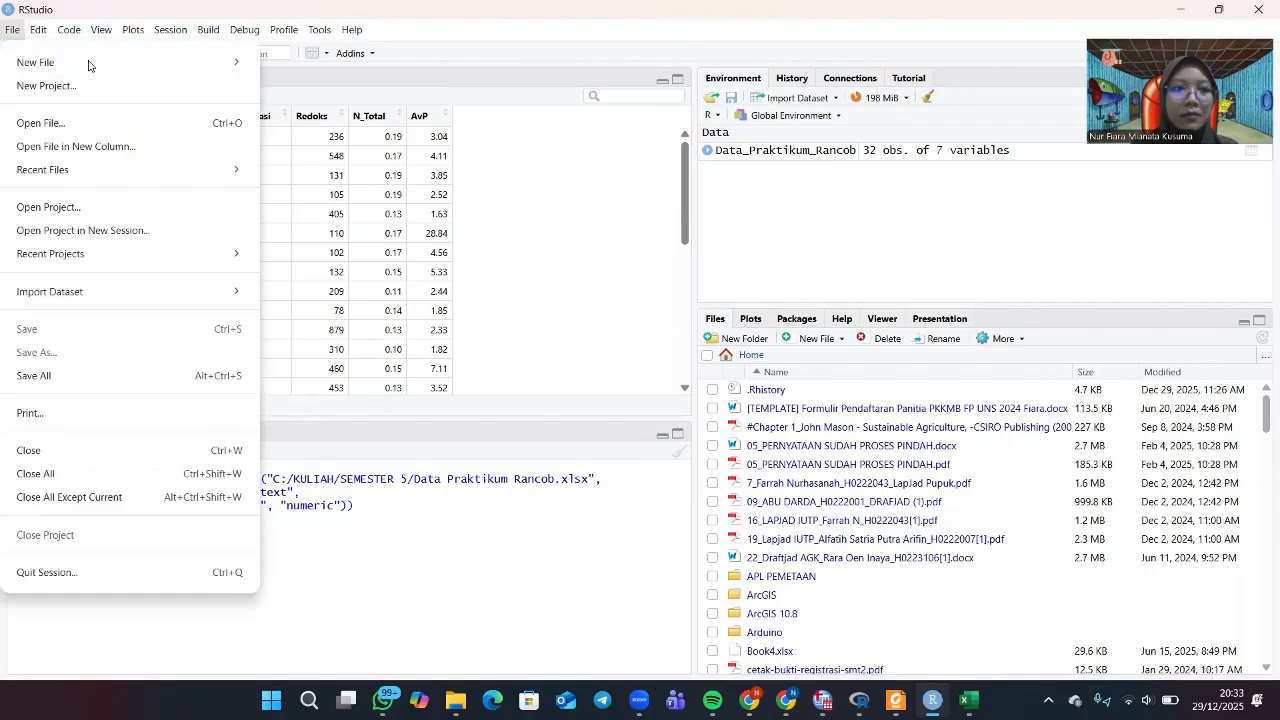
mouse_move(92, 62)
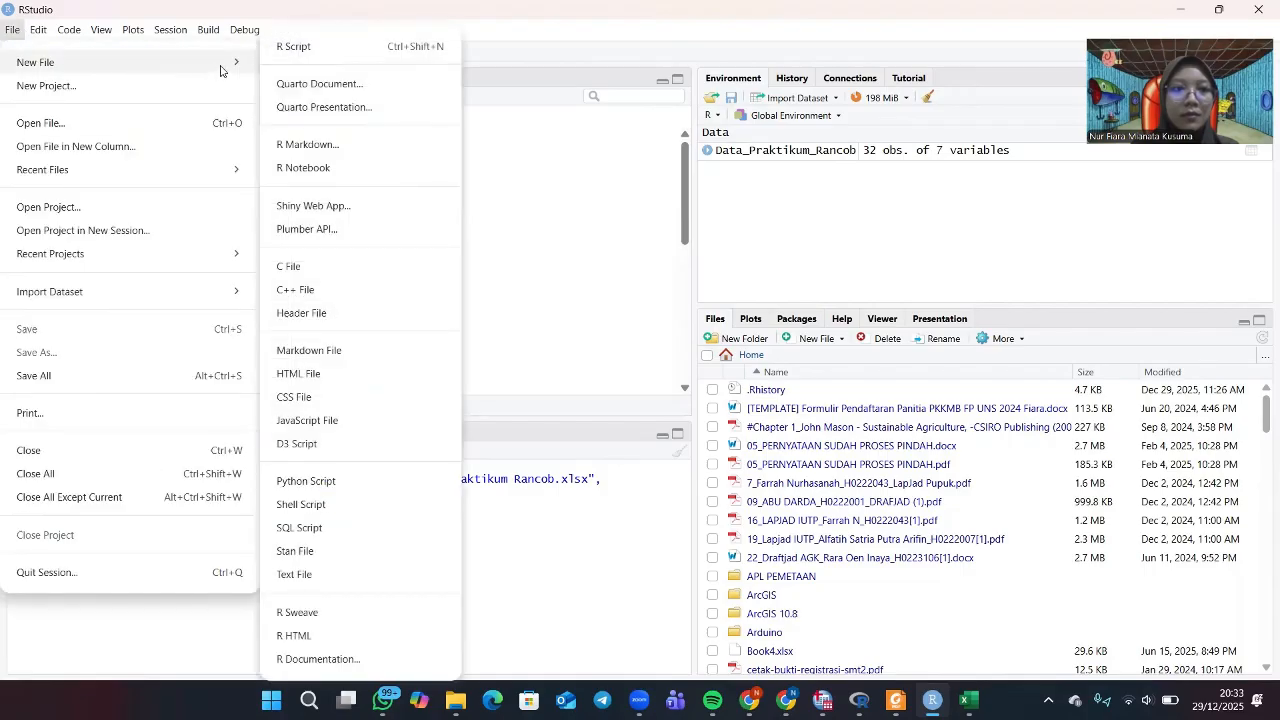
left_click(290, 47)
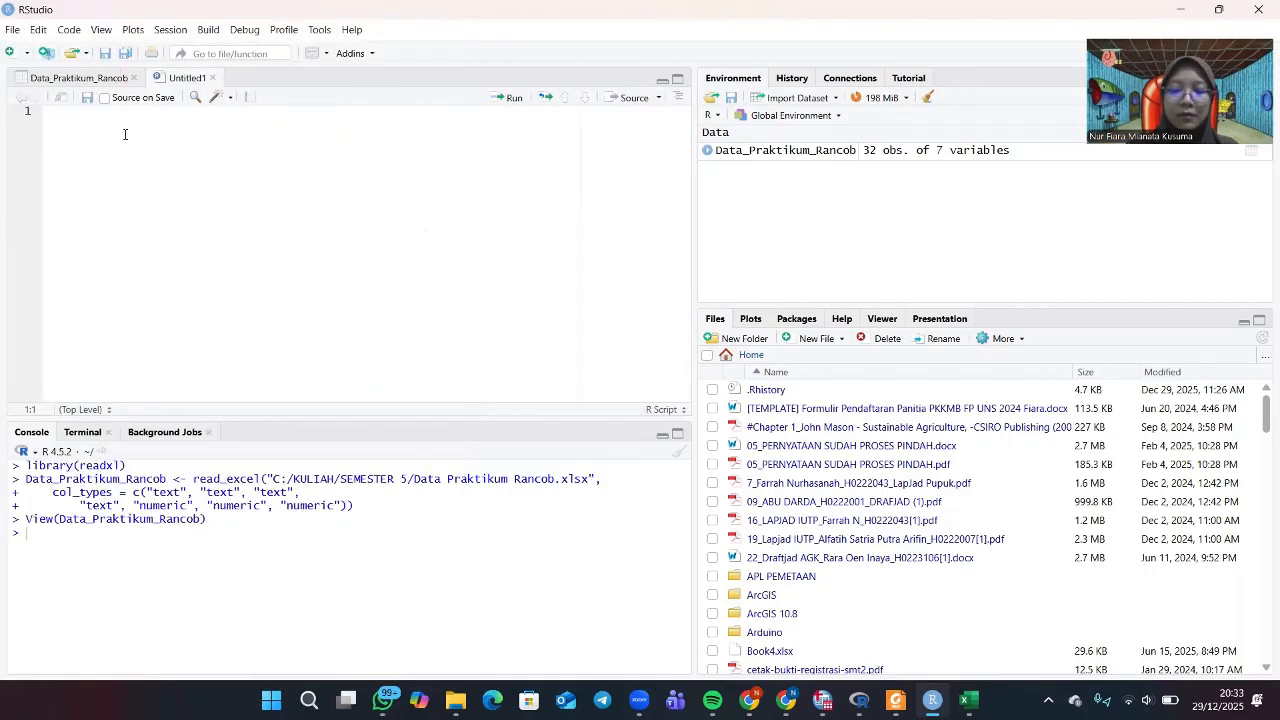
type("lib")
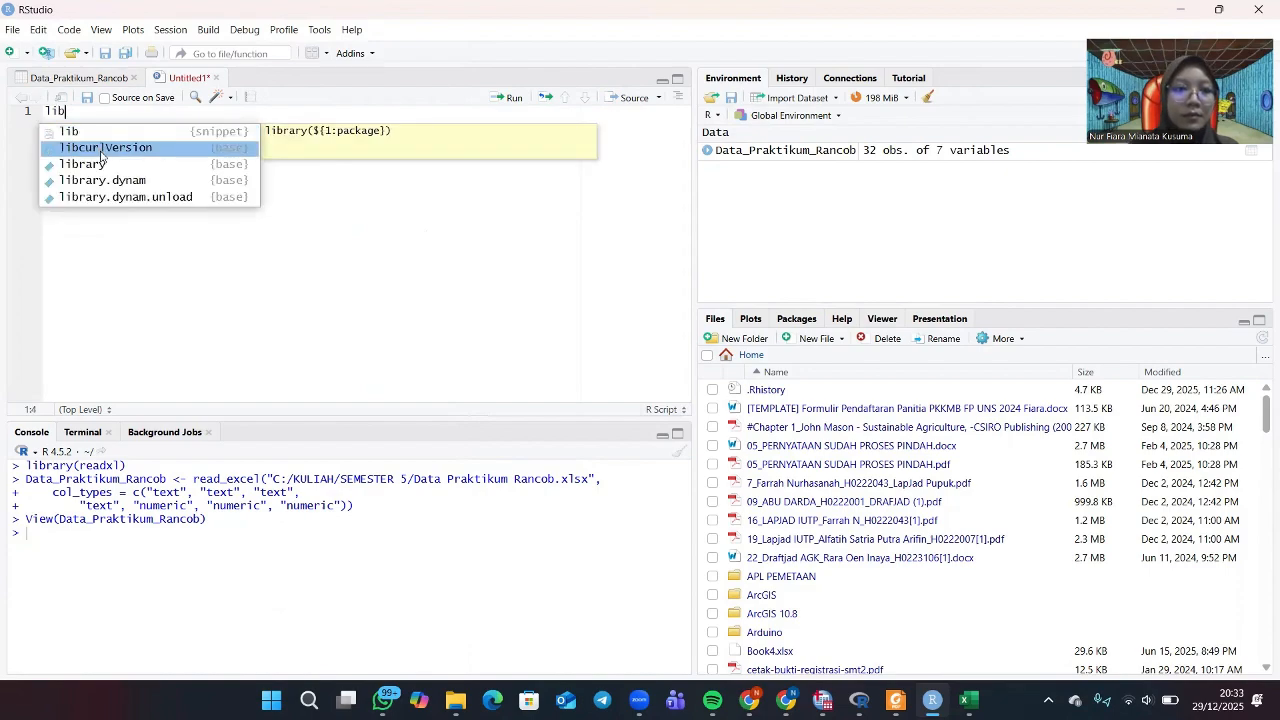
left_click(103, 163)
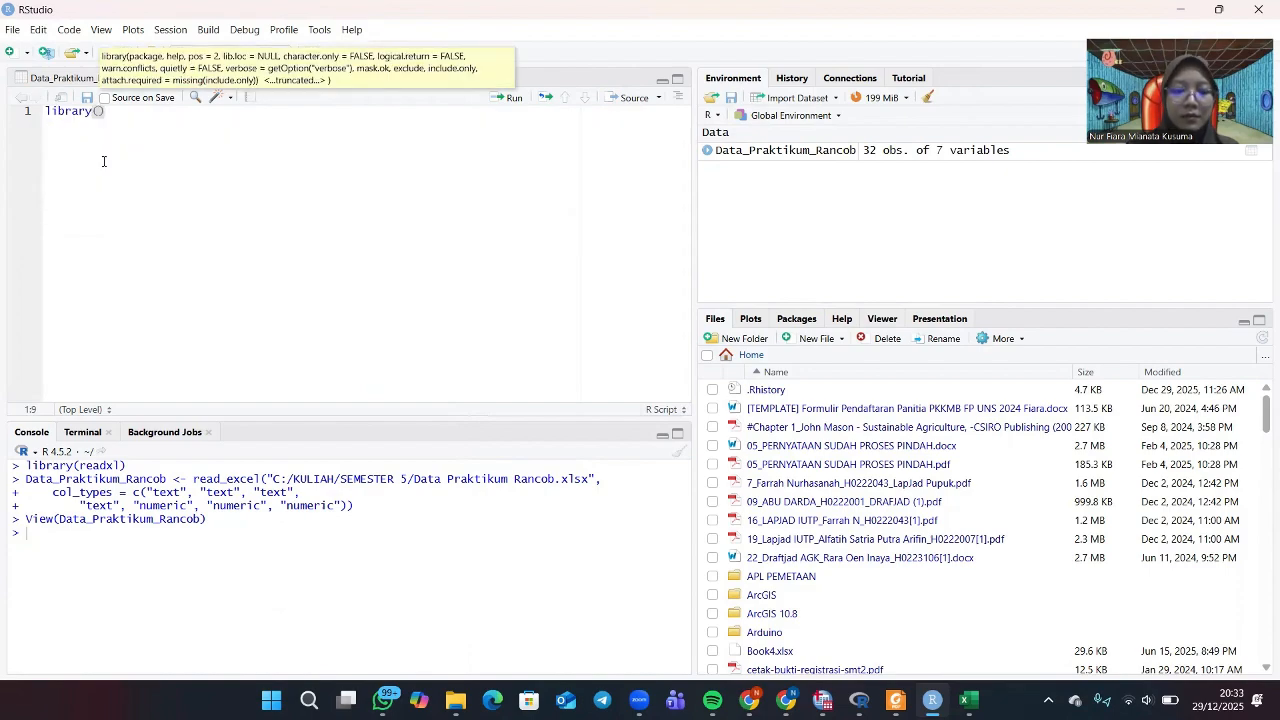
type("doe")
left_click(140, 134)
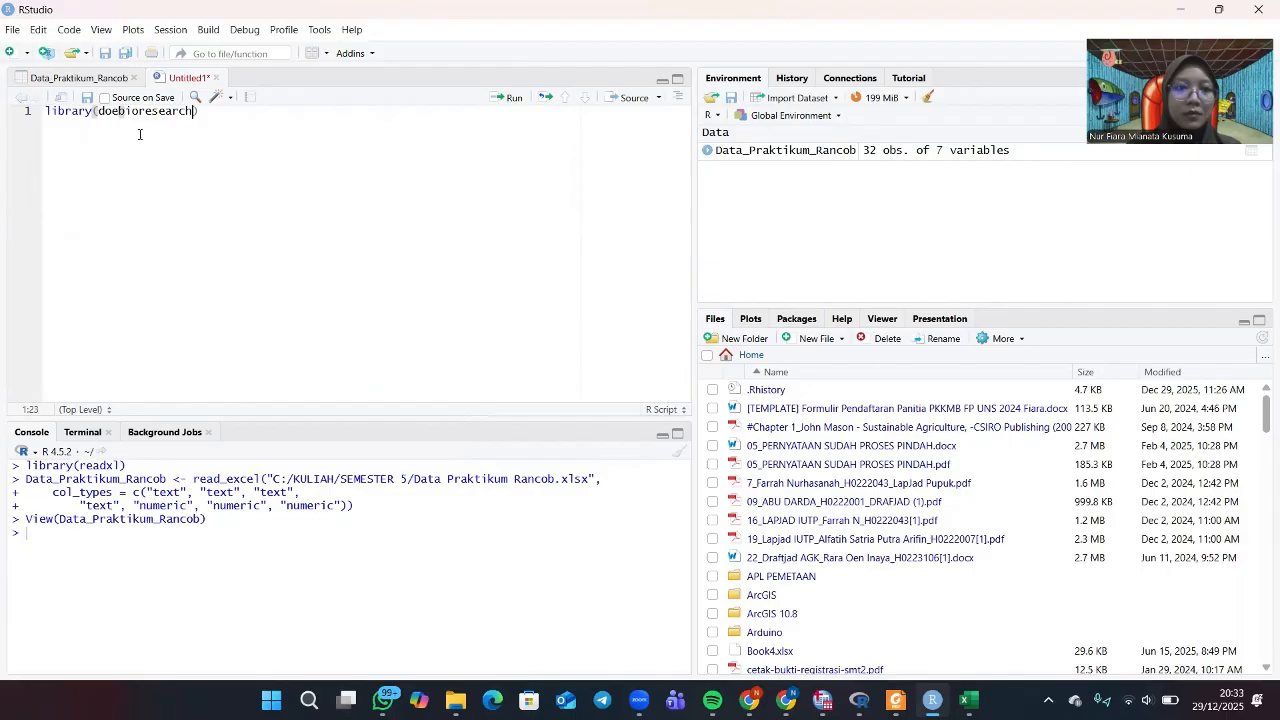
type(")")
key("Return")
left_click(218, 110)
left_click(508, 98)
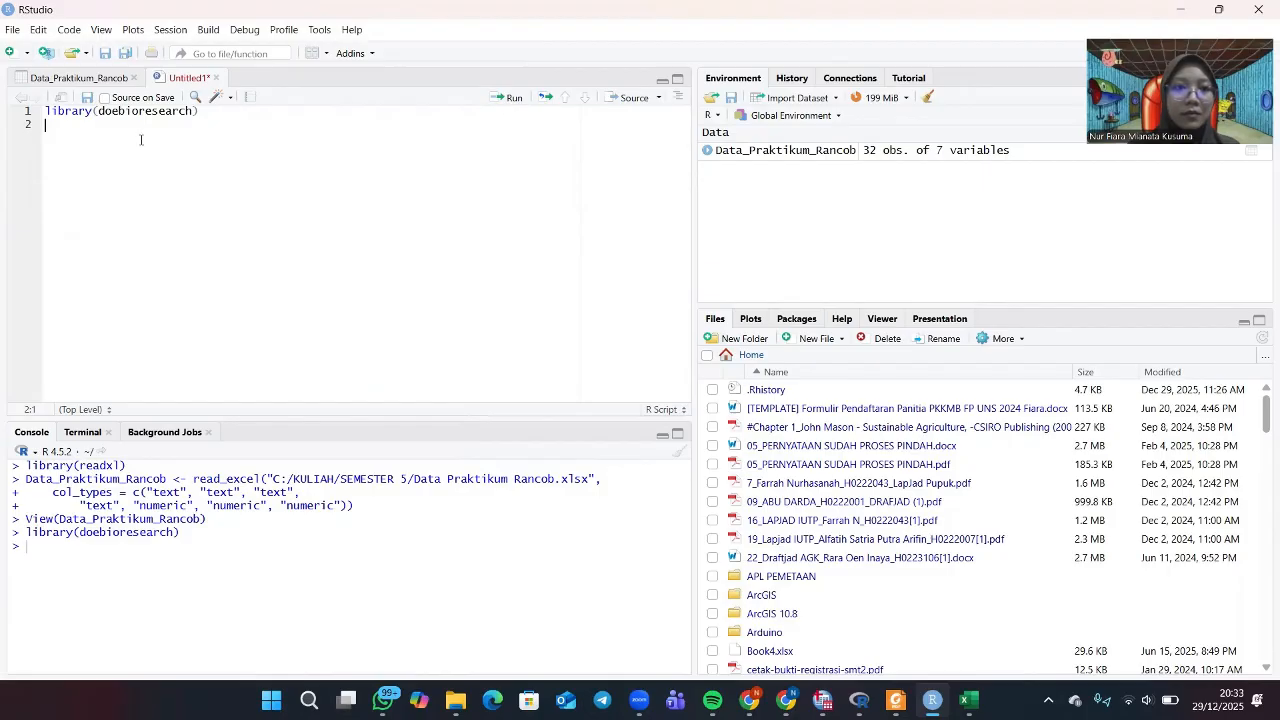
Add library(nortest) on the second line of the script and run it.
type("li")
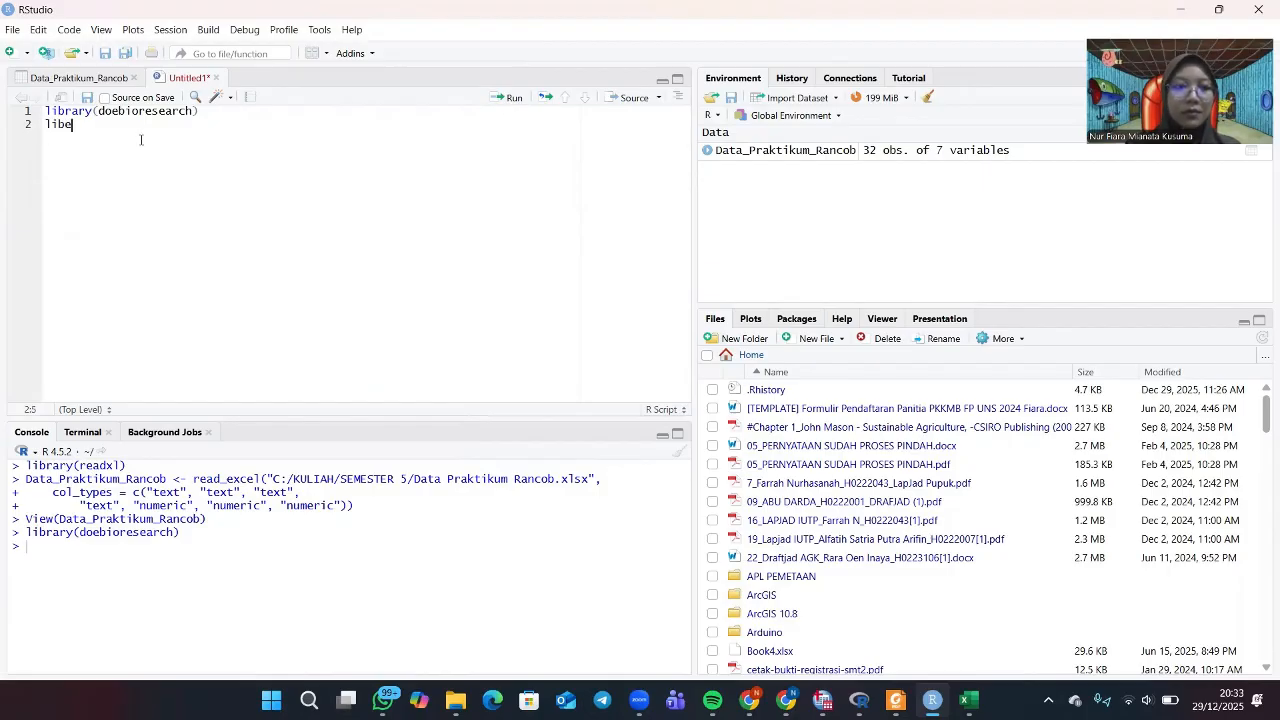
type("br")
left_click(111, 141)
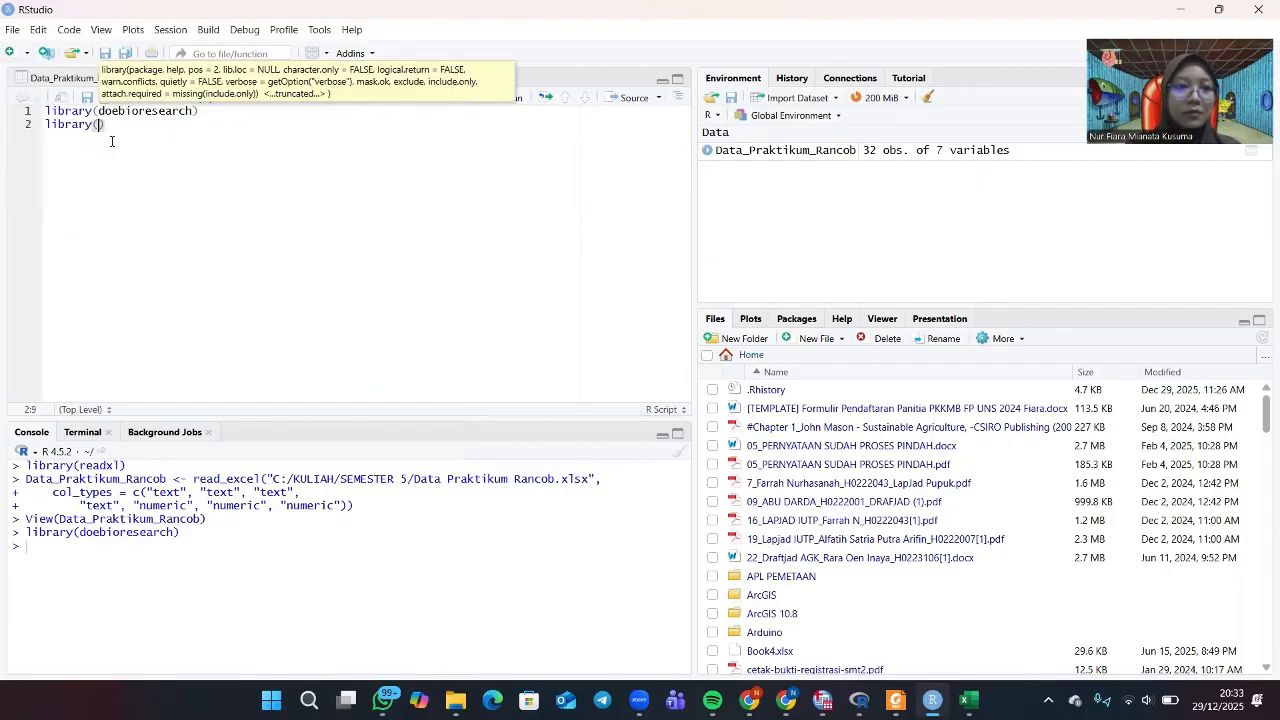
type("nortest")
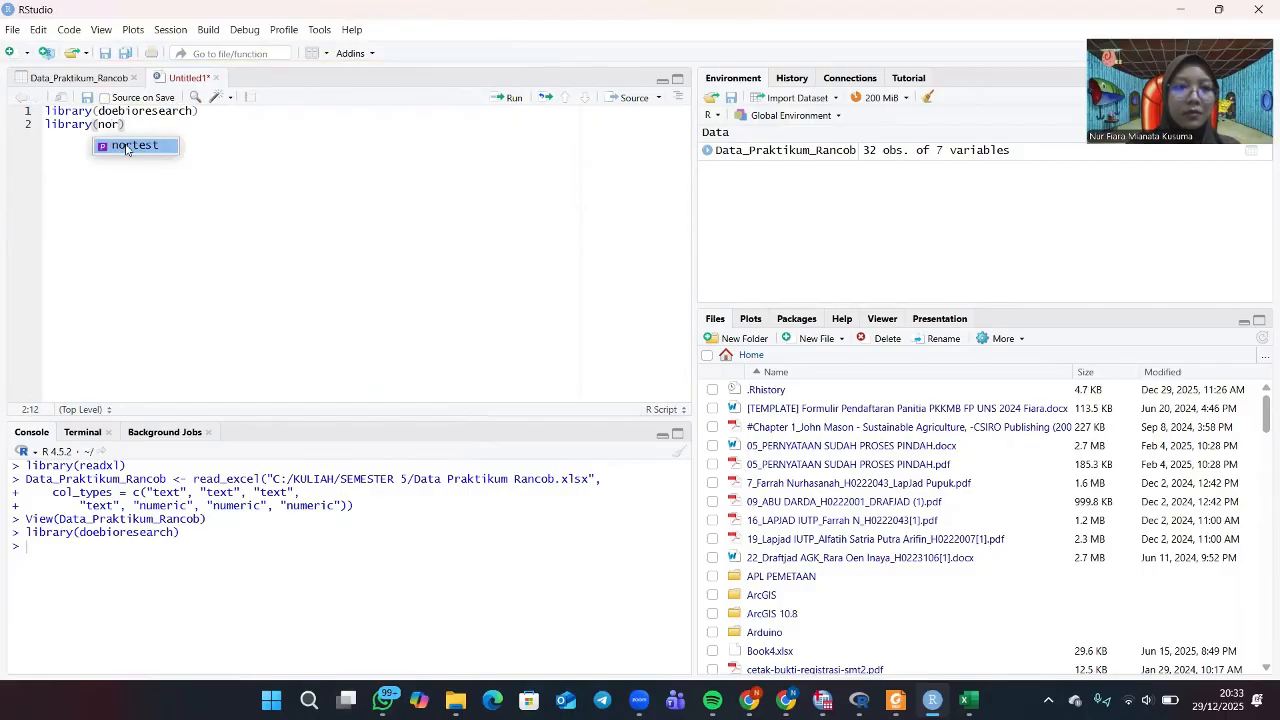
left_click(126, 144)
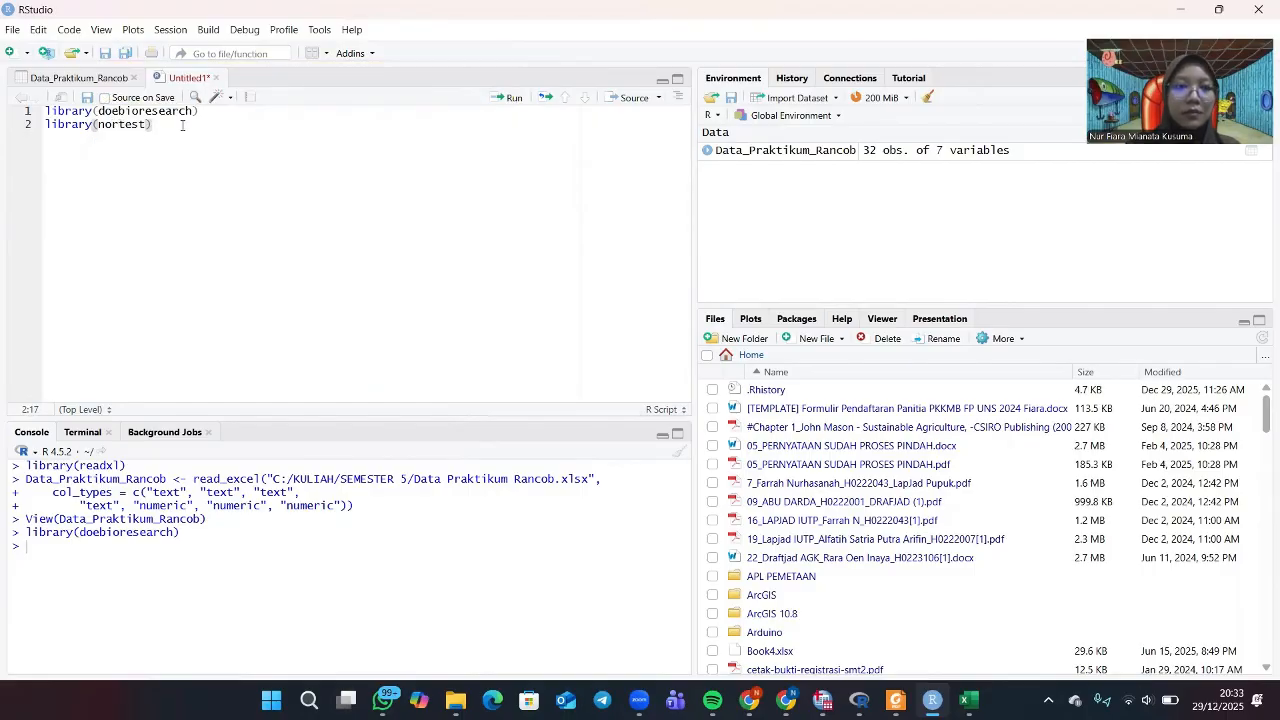
left_click(509, 97)
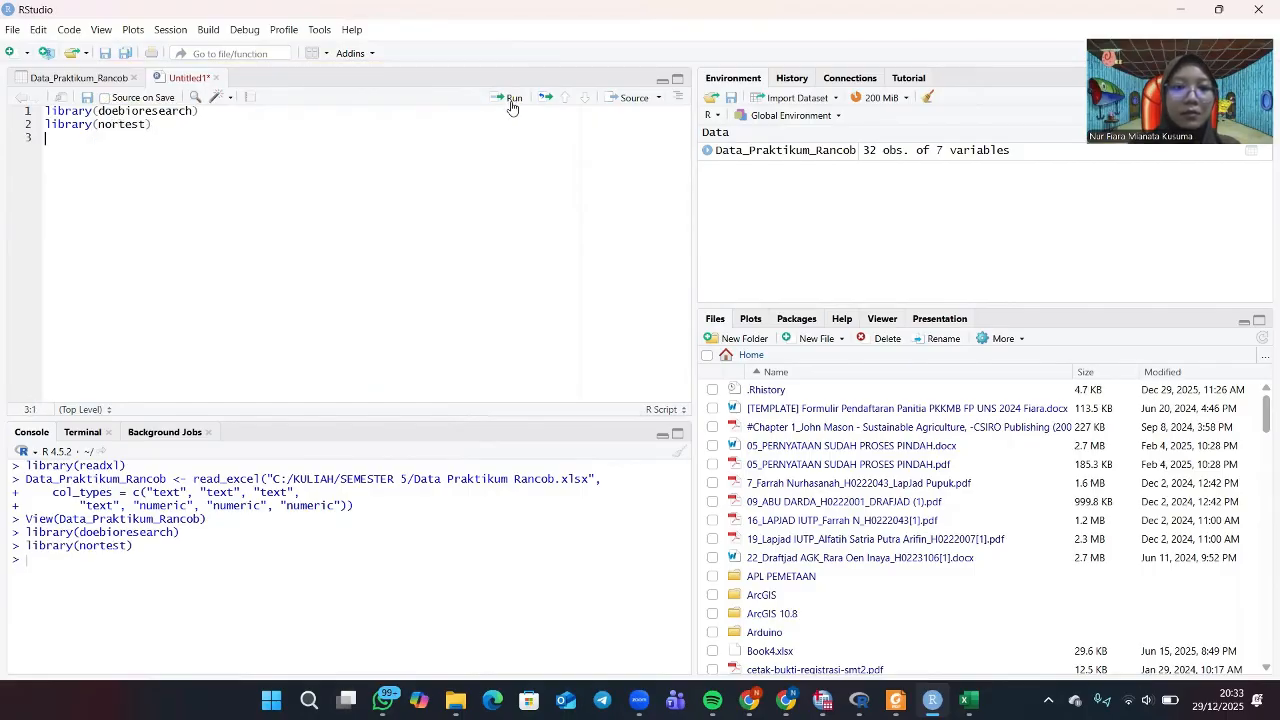
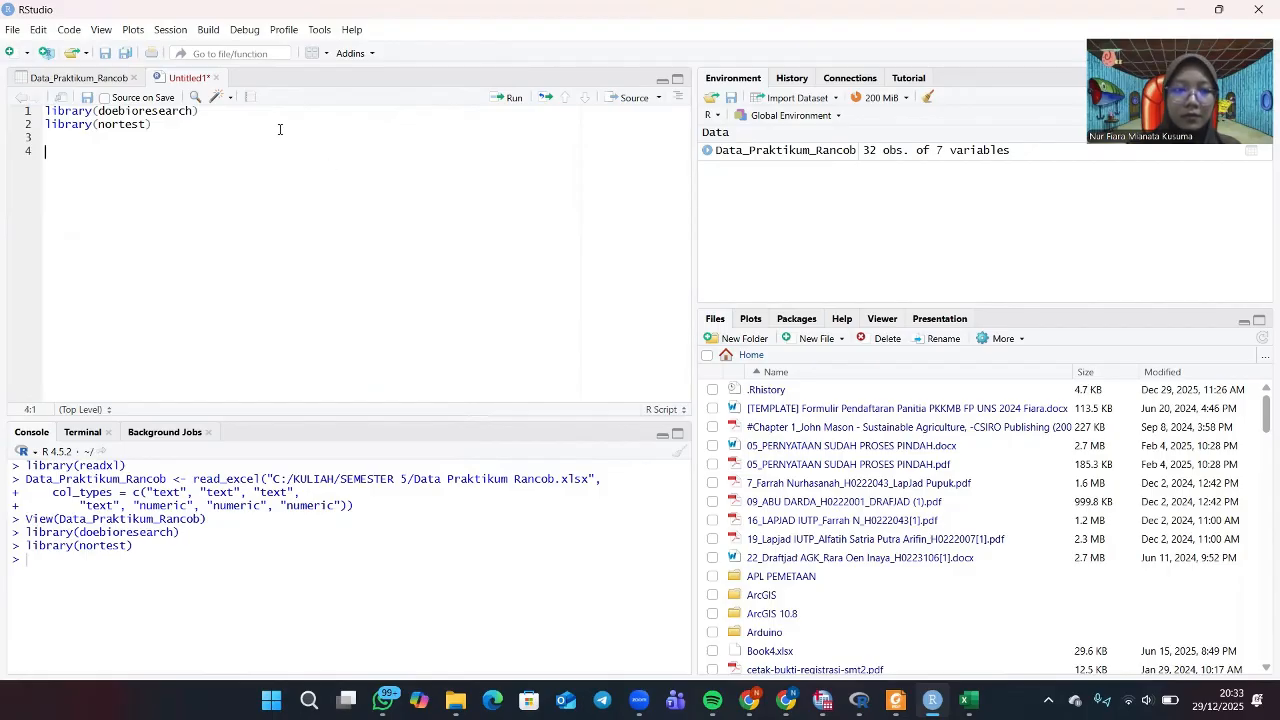
Write a Lilliefors normality test for the Redoks column as lillie.test(Data_Praktikum_Rancob$Redoks), leaving a blank line below the library calls.
type("lill")
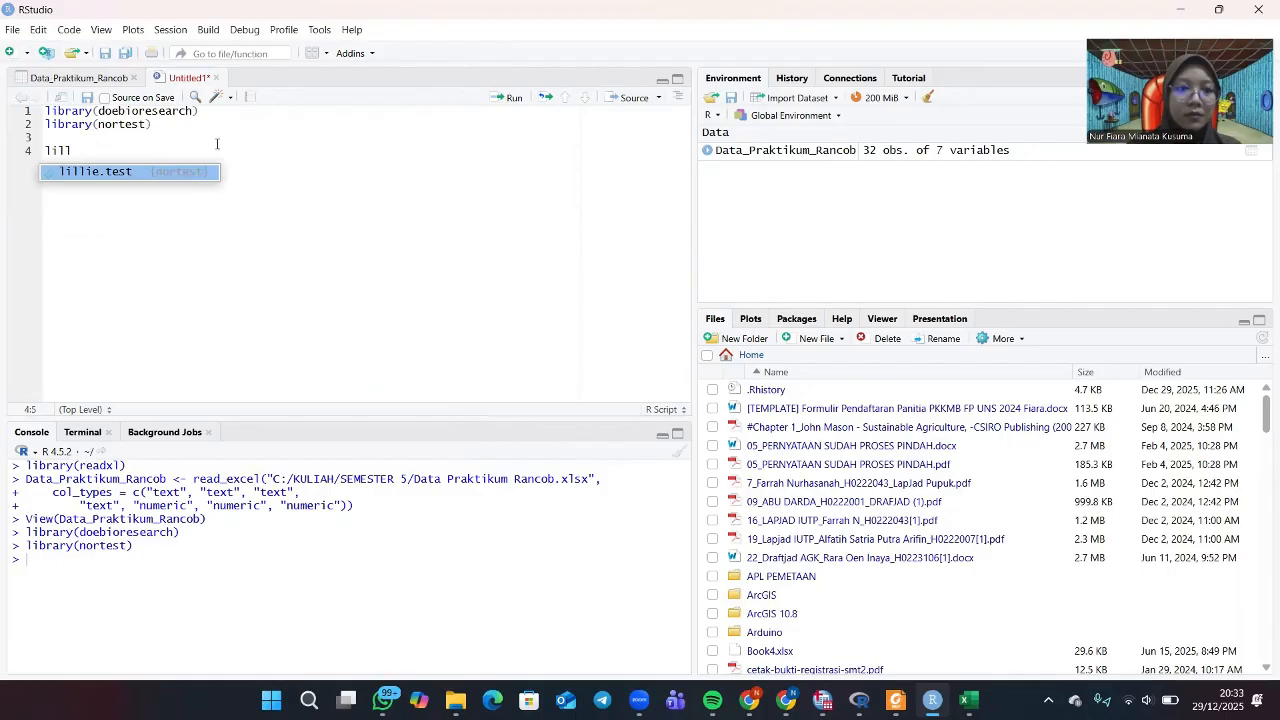
left_click(175, 170)
type("data")
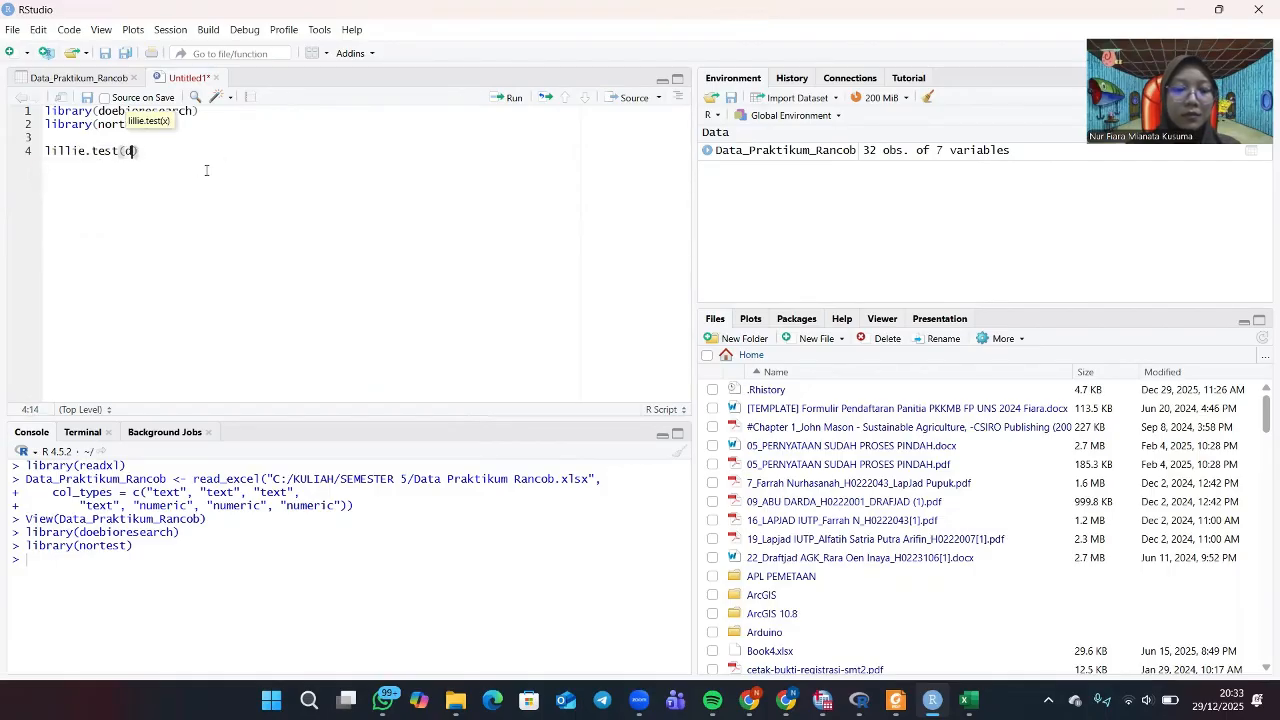
left_click(183, 172)
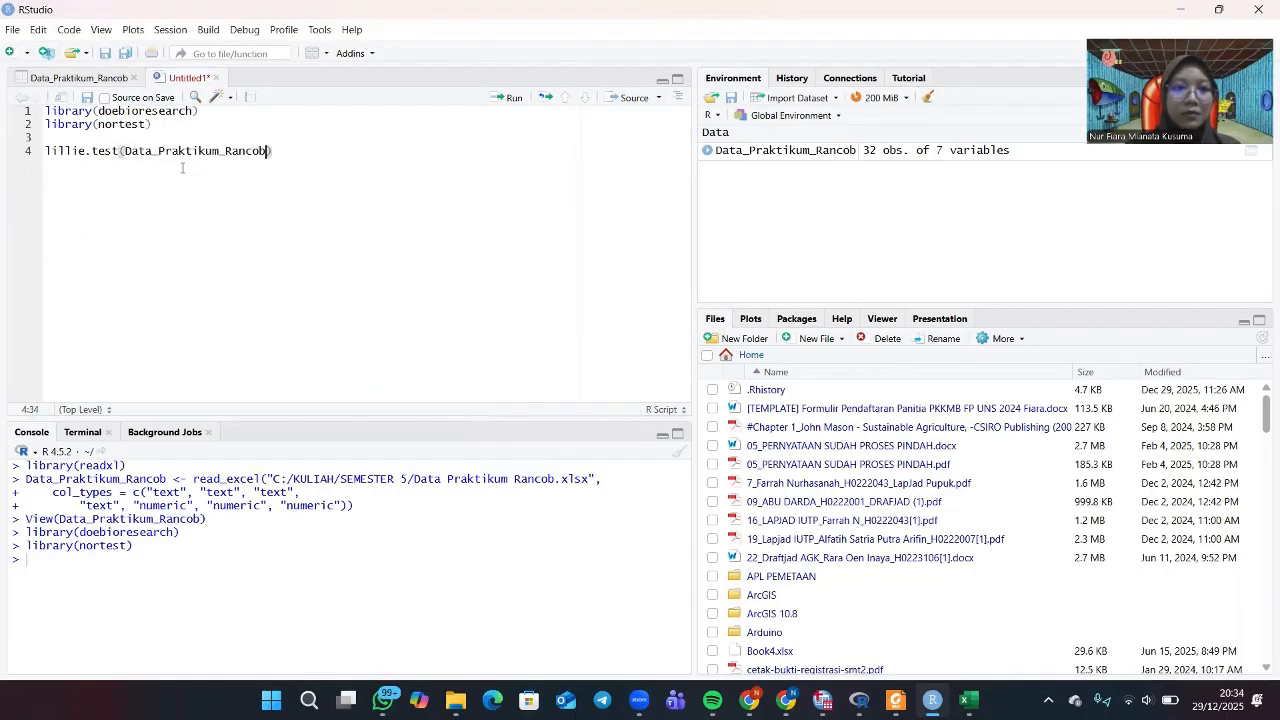
type("$")
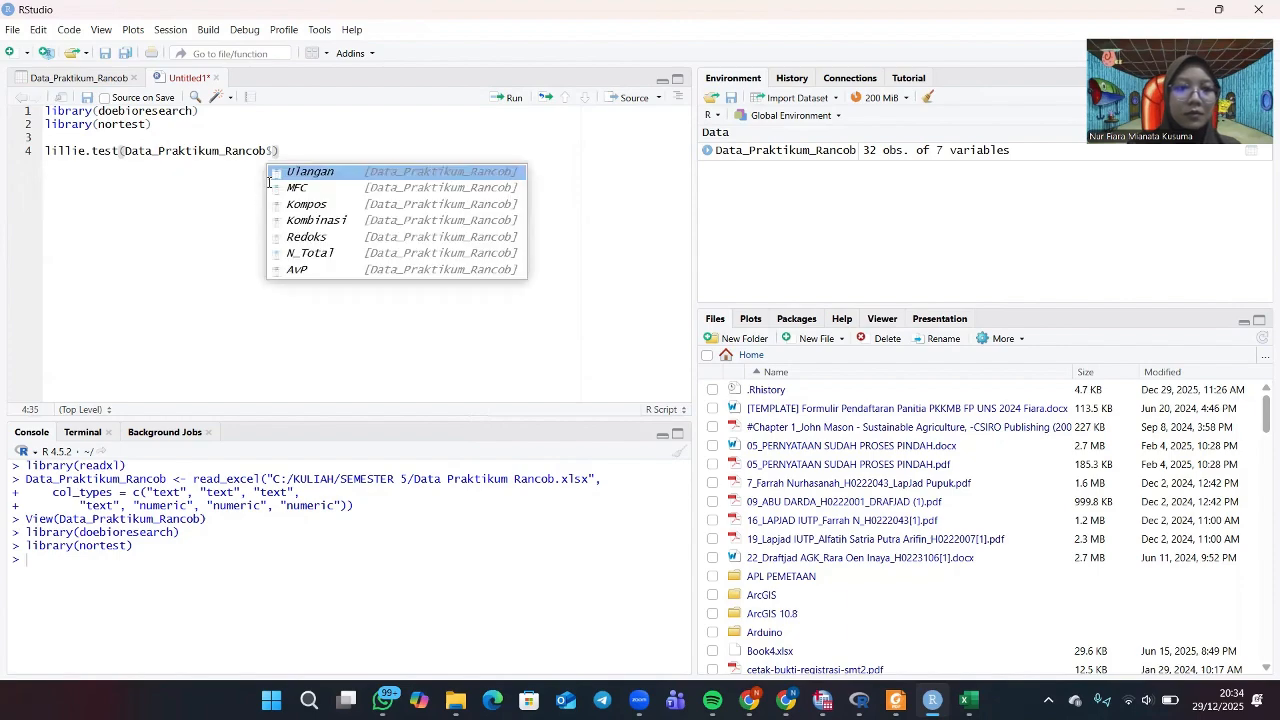
left_click(339, 237)
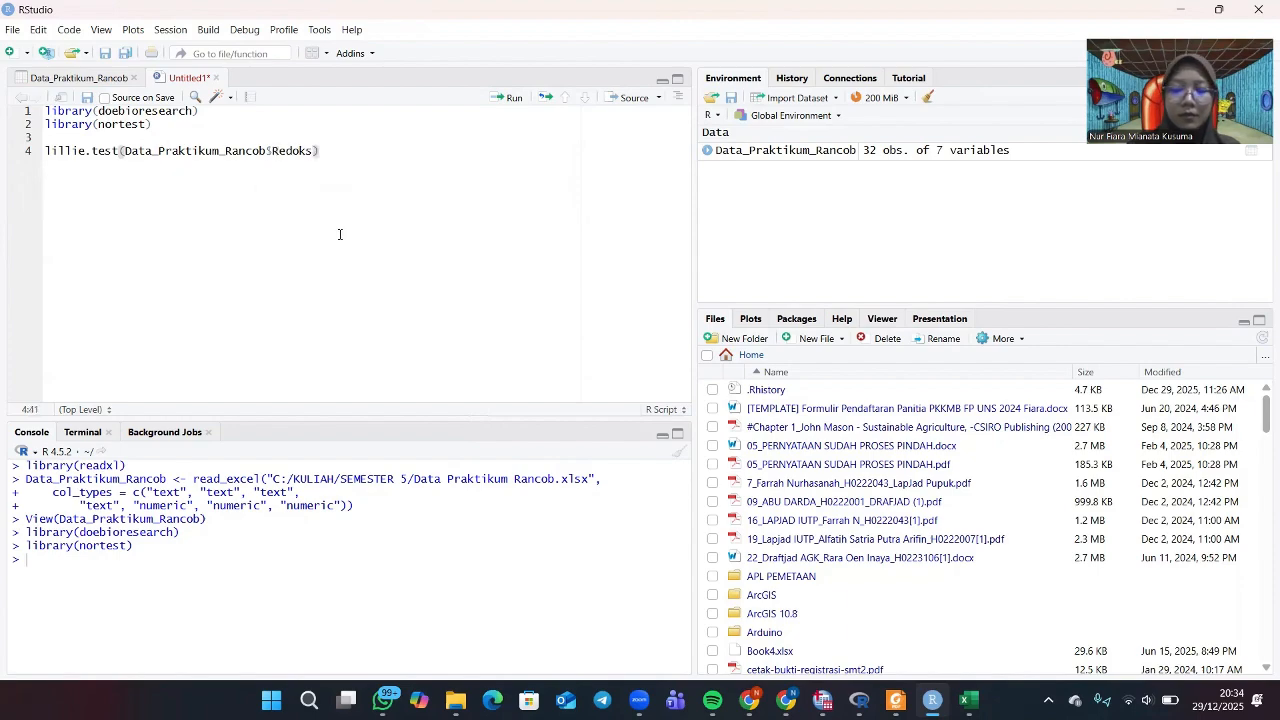
Add the line lillie.test(Data_Praktikum_Rancob$N_Total) below the Redoks test.
key("Return")
type("lill")
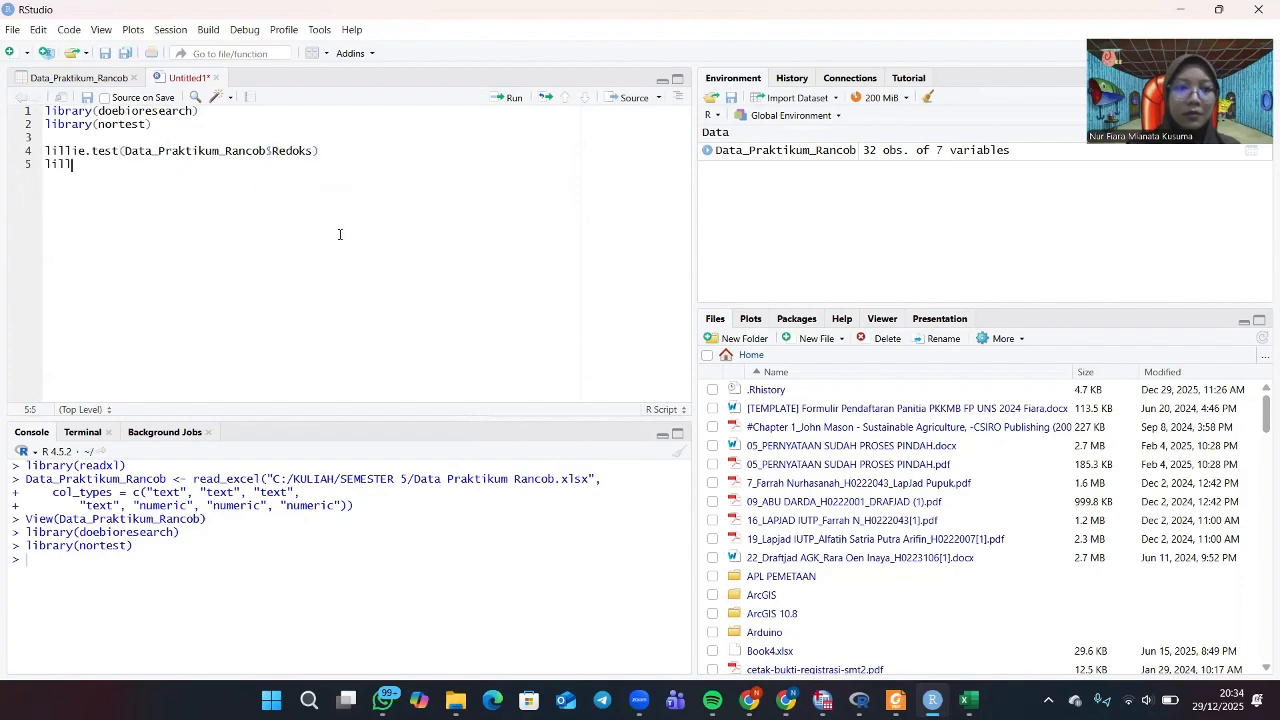
left_click(160, 188)
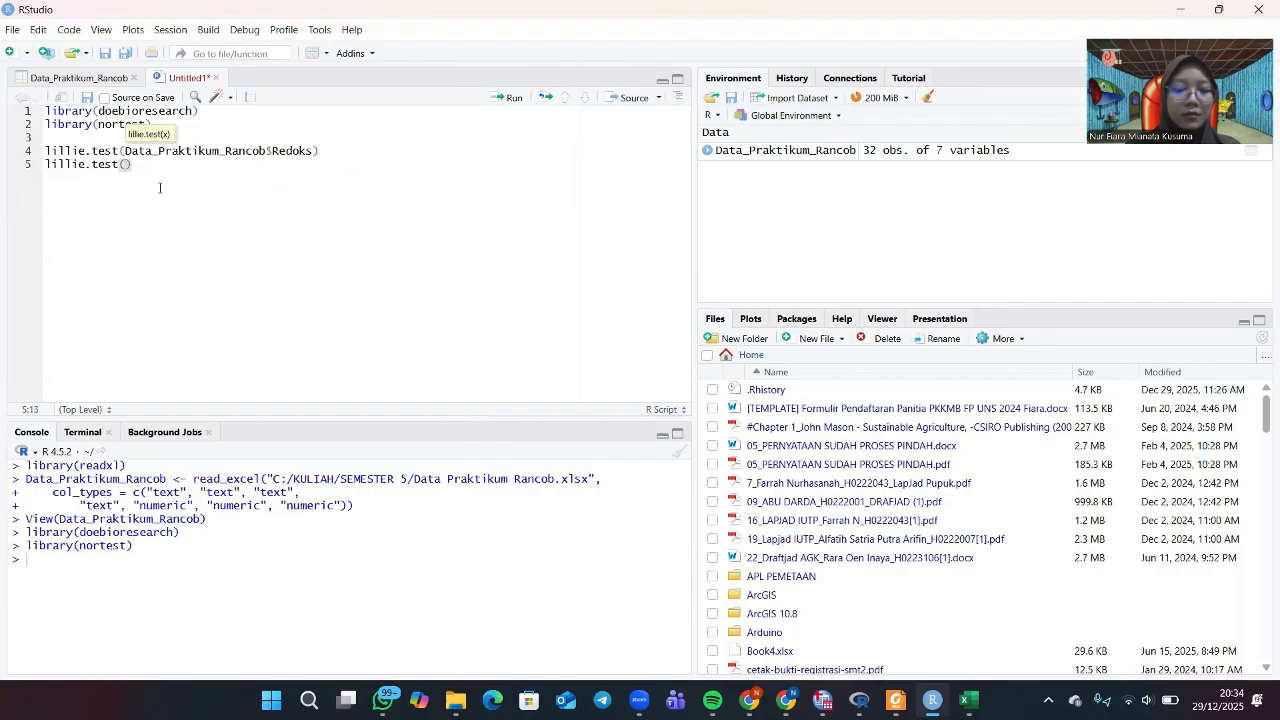
type("data")
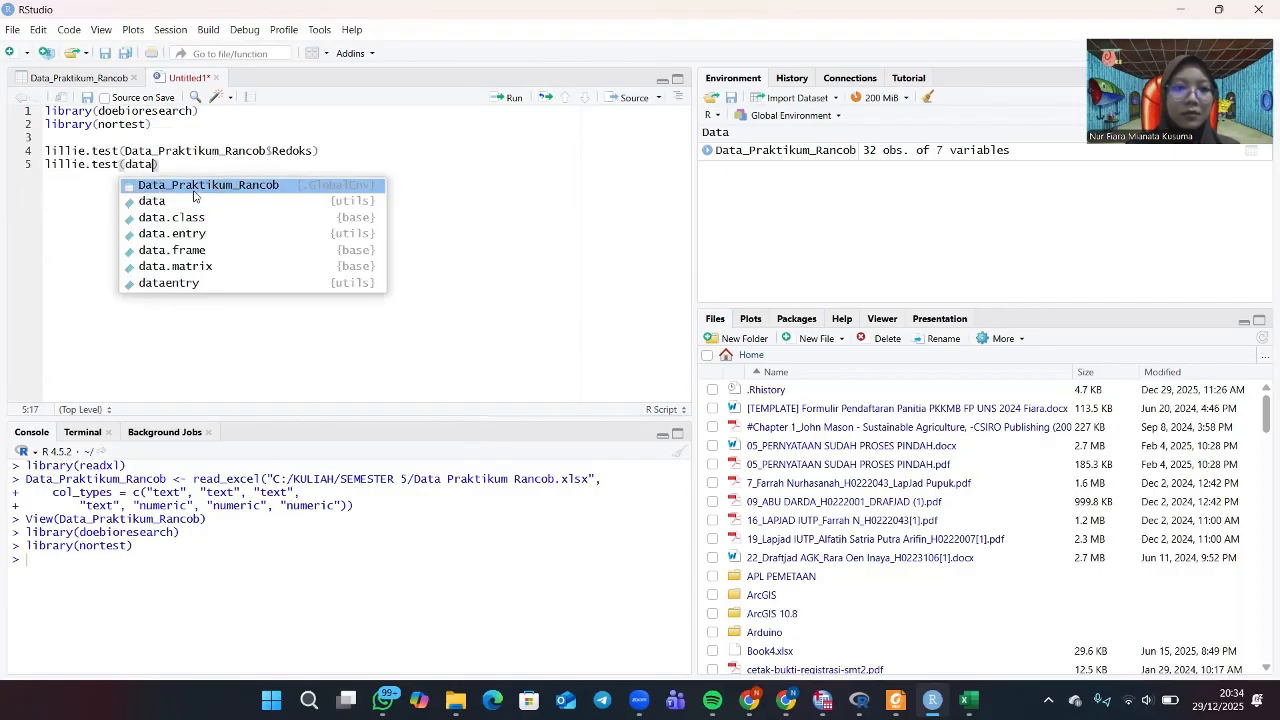
left_click(196, 188)
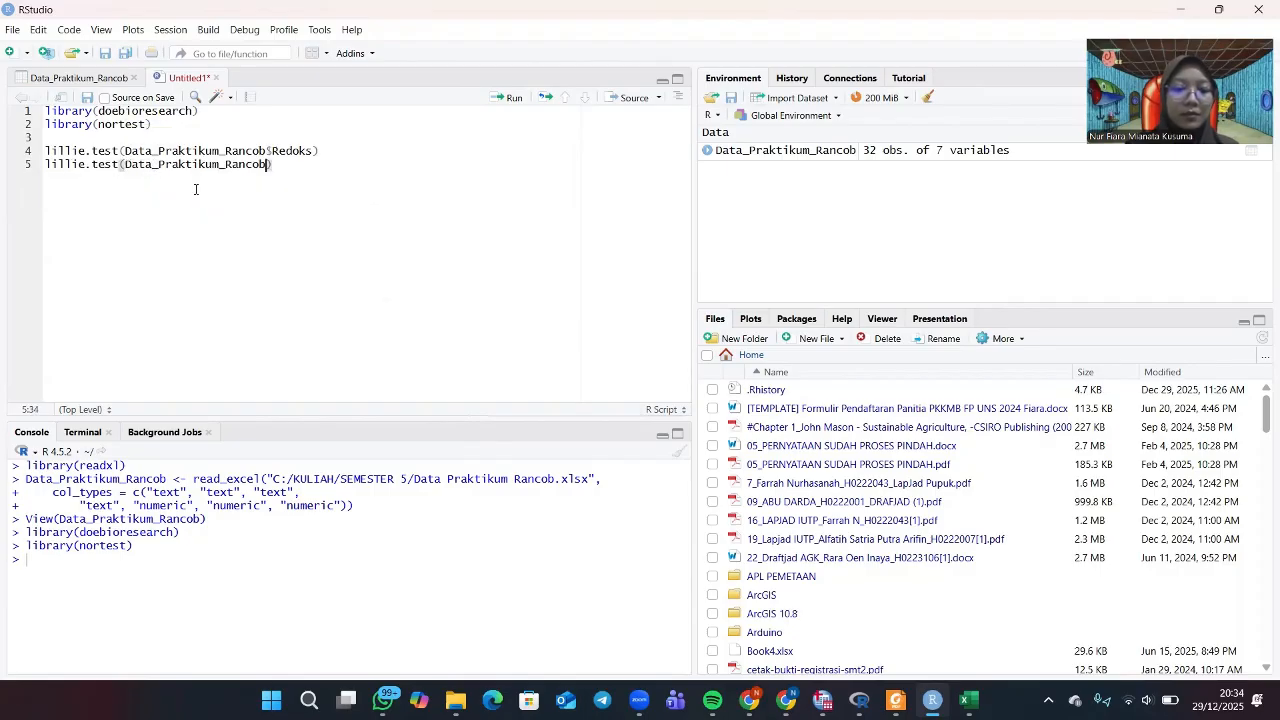
type("$")
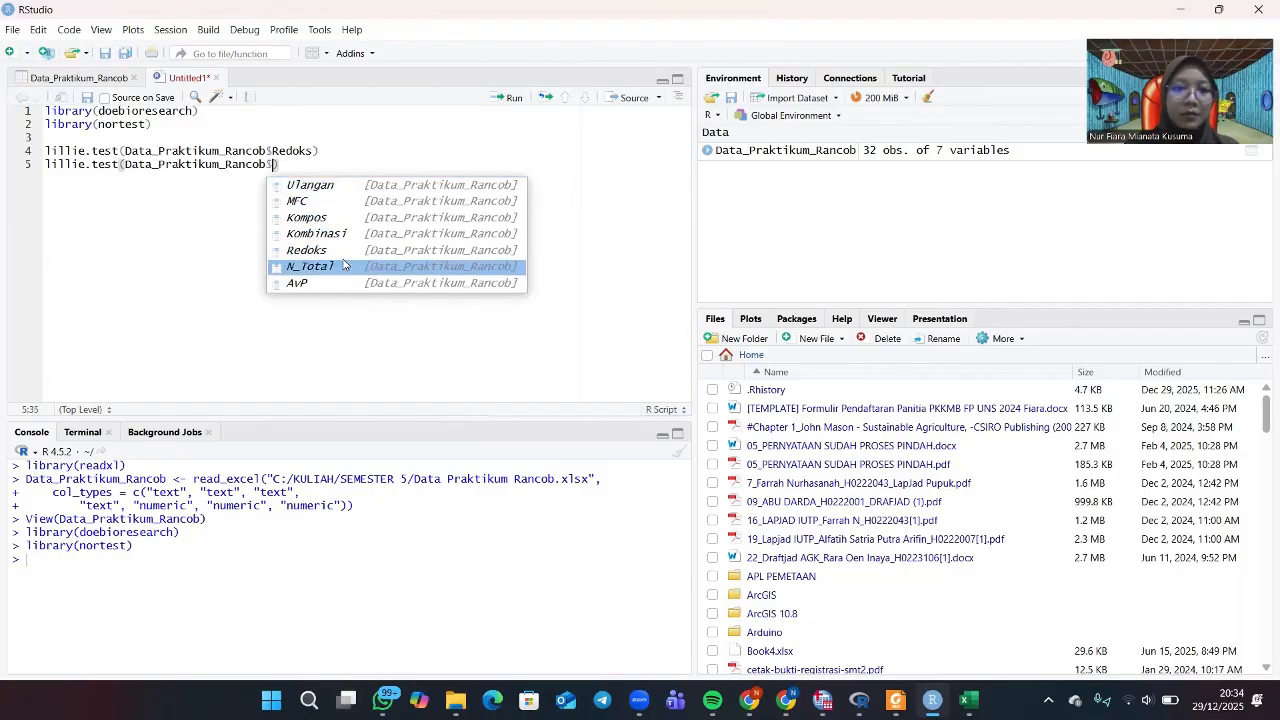
left_click(310, 266)
key("End")
key("Return")
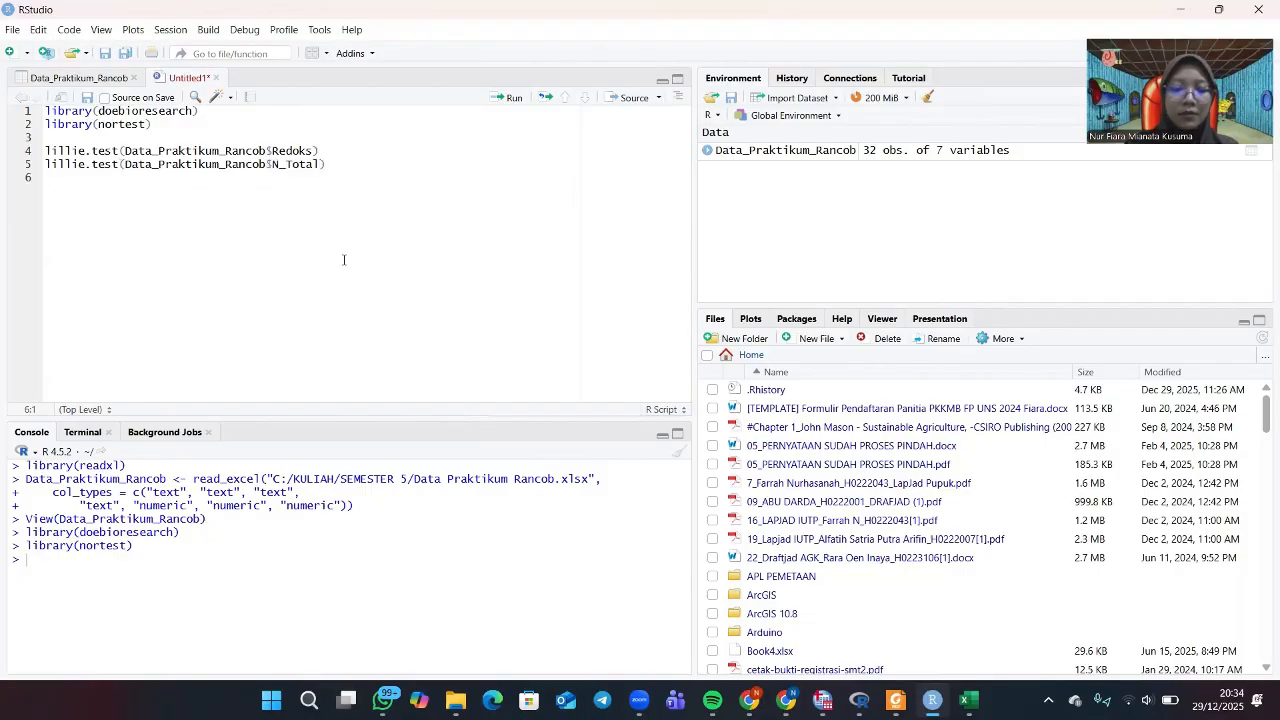
type("data")
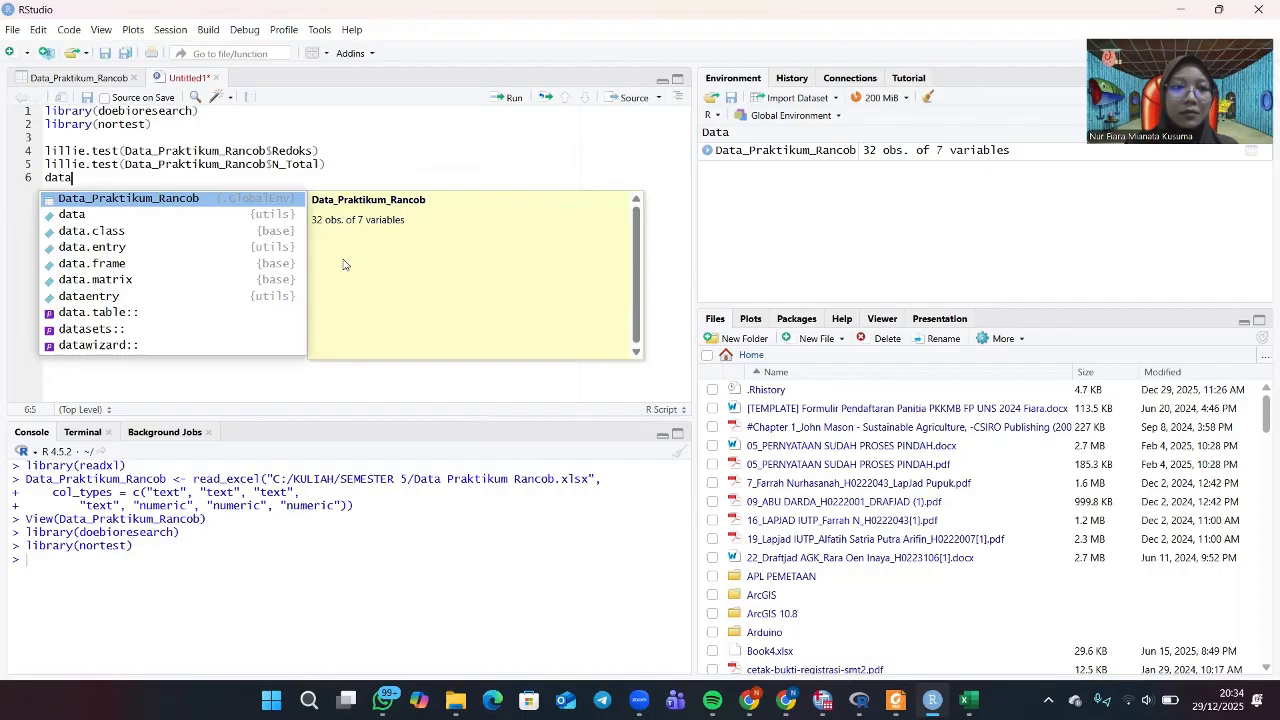
key("BackSpace")
key("BackSpace")
key("BackSpace")
key("BackSpace")
Add lillie.test(Data_Praktikum_Rancob$AvP) on line 6 and run all three lillie.test lines together.
type("lill")
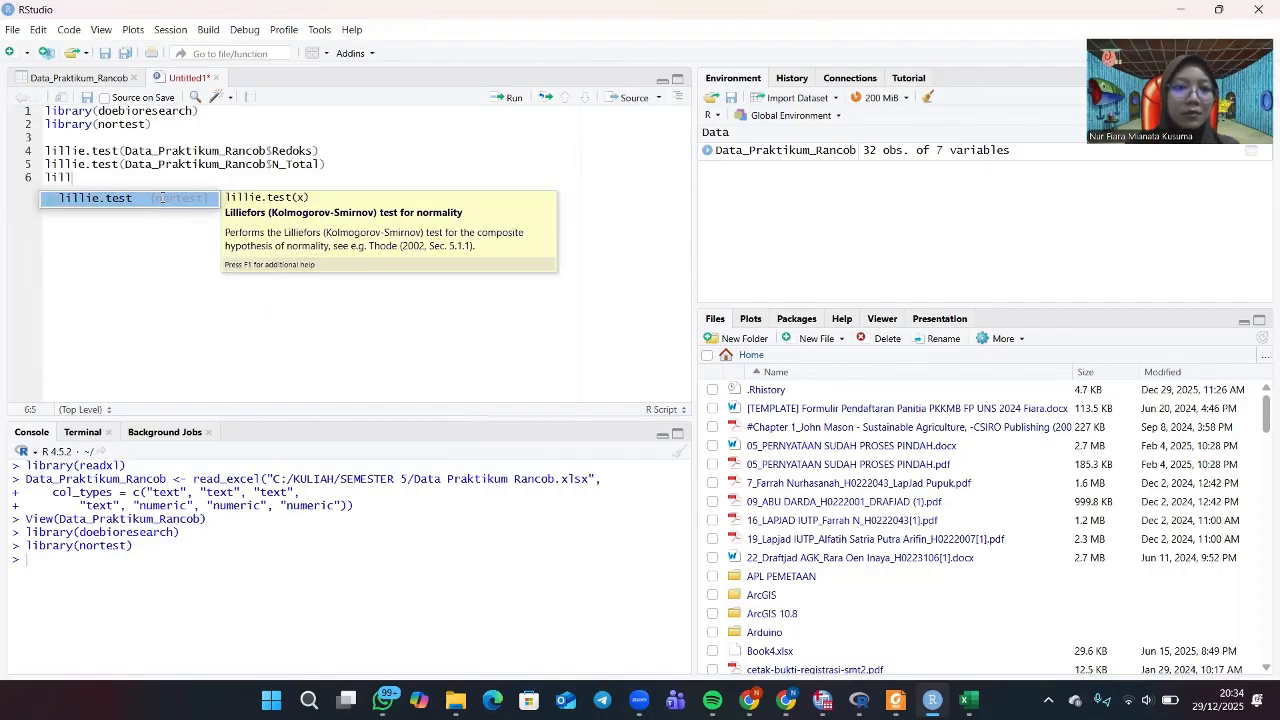
key("Tab")
type("data")
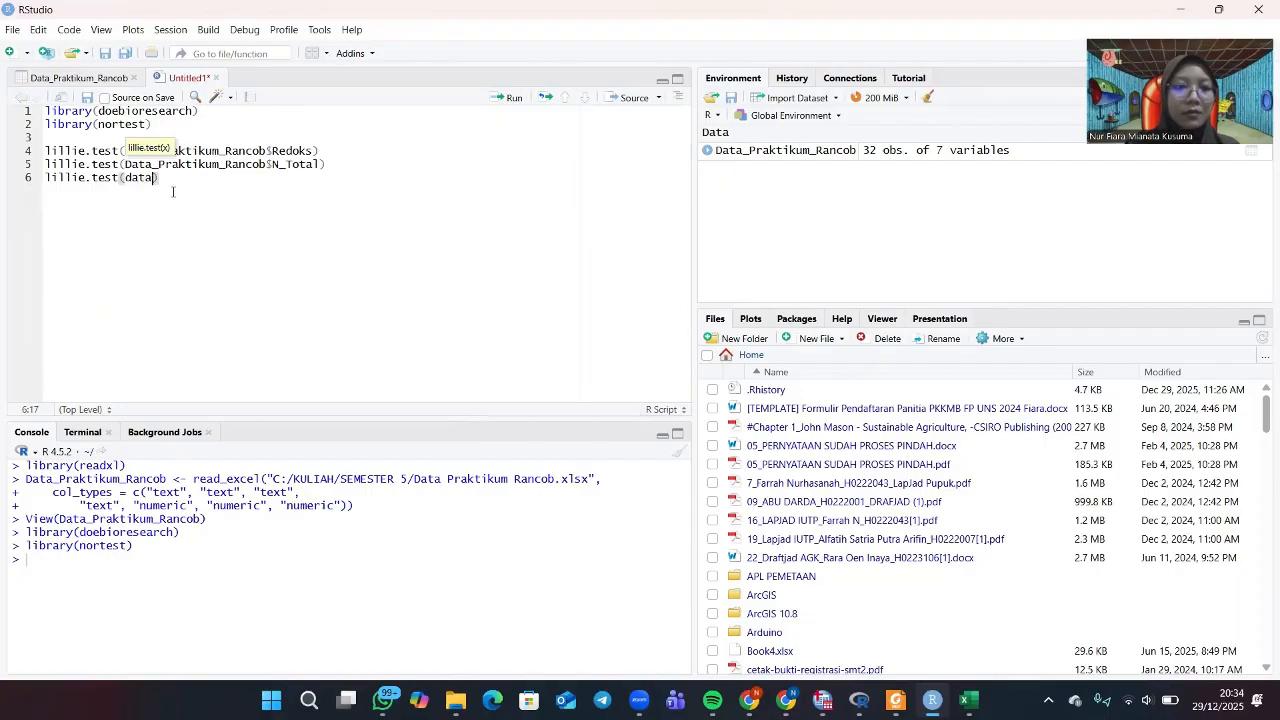
key("Tab")
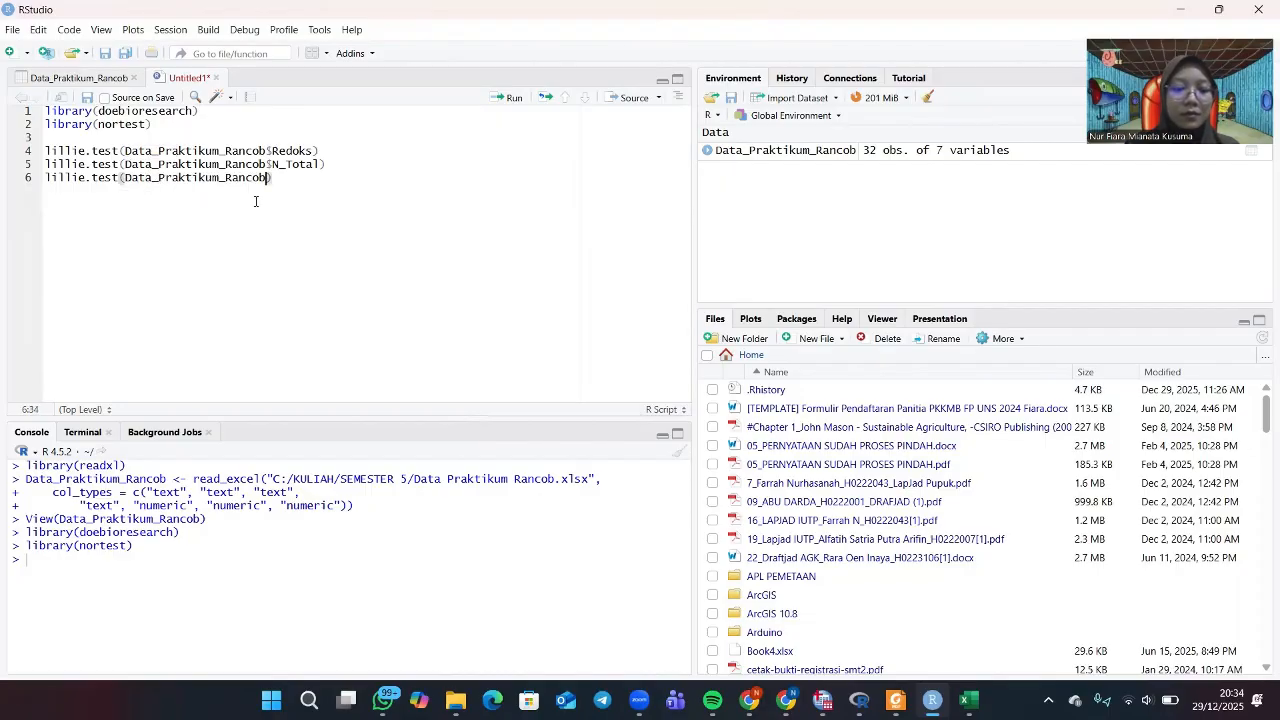
type("$")
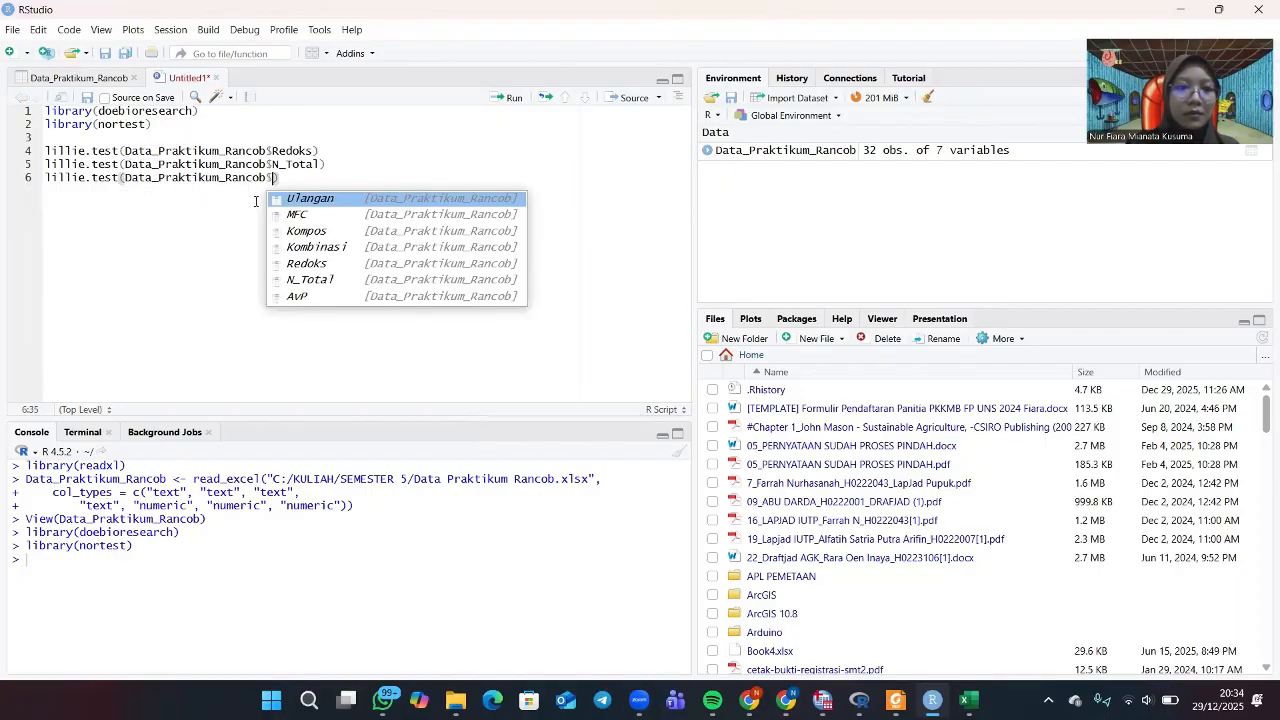
left_click(338, 296)
left_click_drag(306, 178, 8, 160)
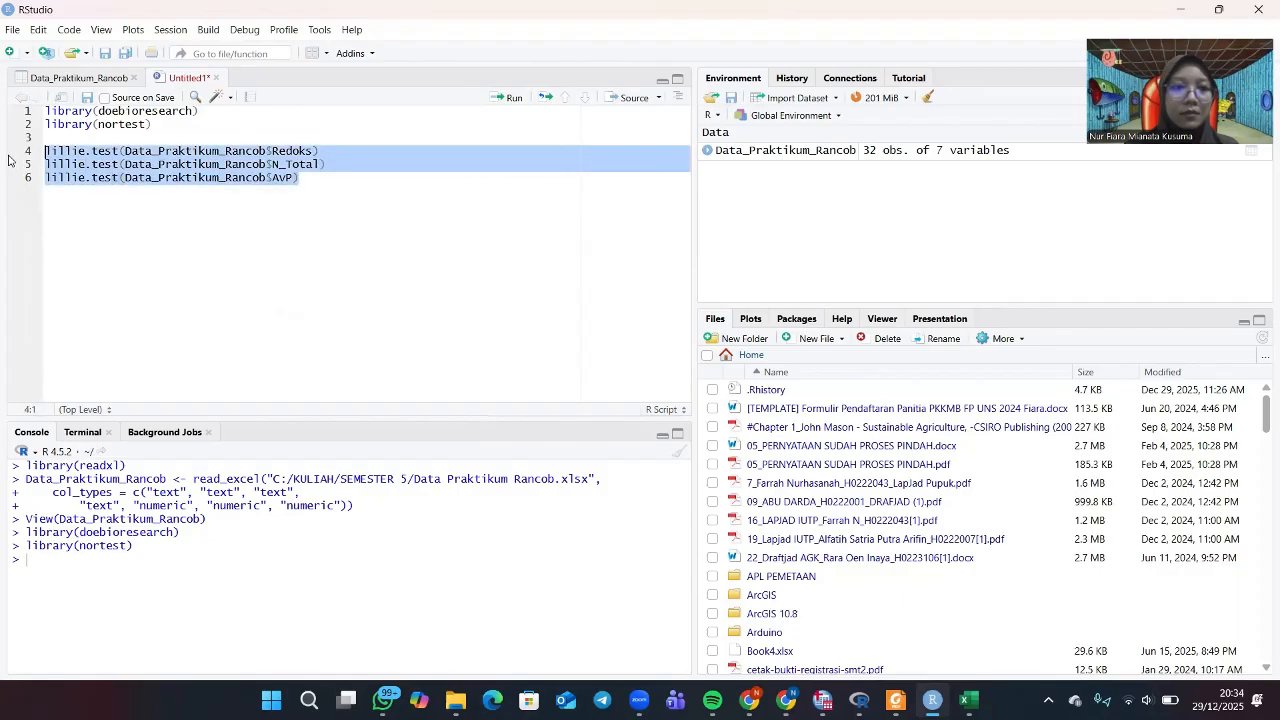
left_click(505, 98)
Examine the p-values of the Lilliefors normality tests for Redoks, N_Total and AvP in the console output.
scroll(316, 545, "up", 3)
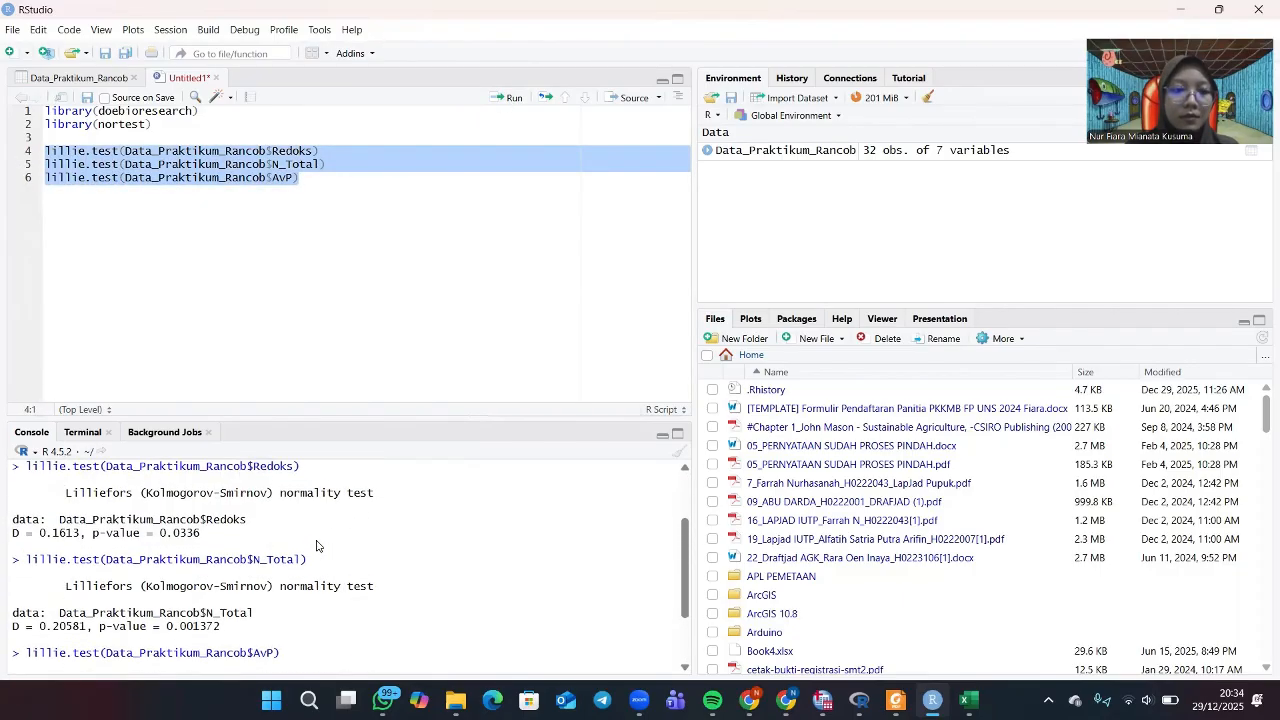
scroll(160, 583, "up", 1)
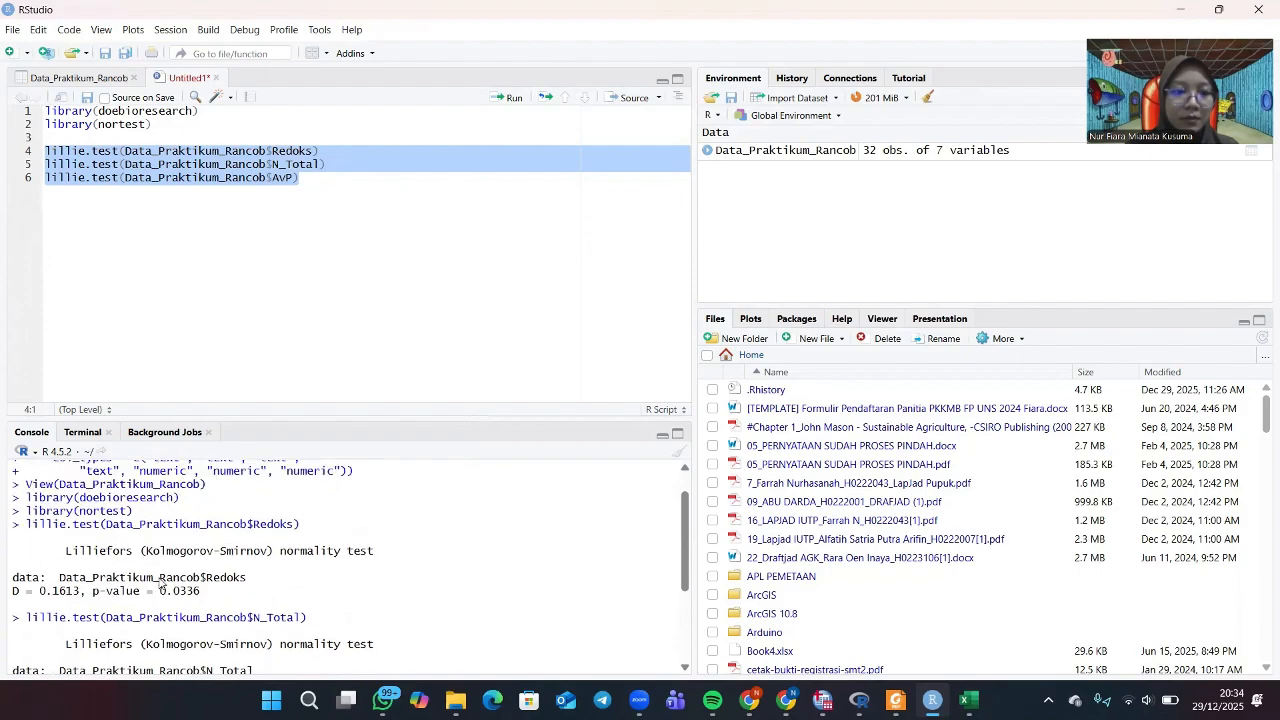
scroll(158, 578, "down", 2)
left_click_drag(93, 568, 204, 567)
scroll(200, 567, "down", 3)
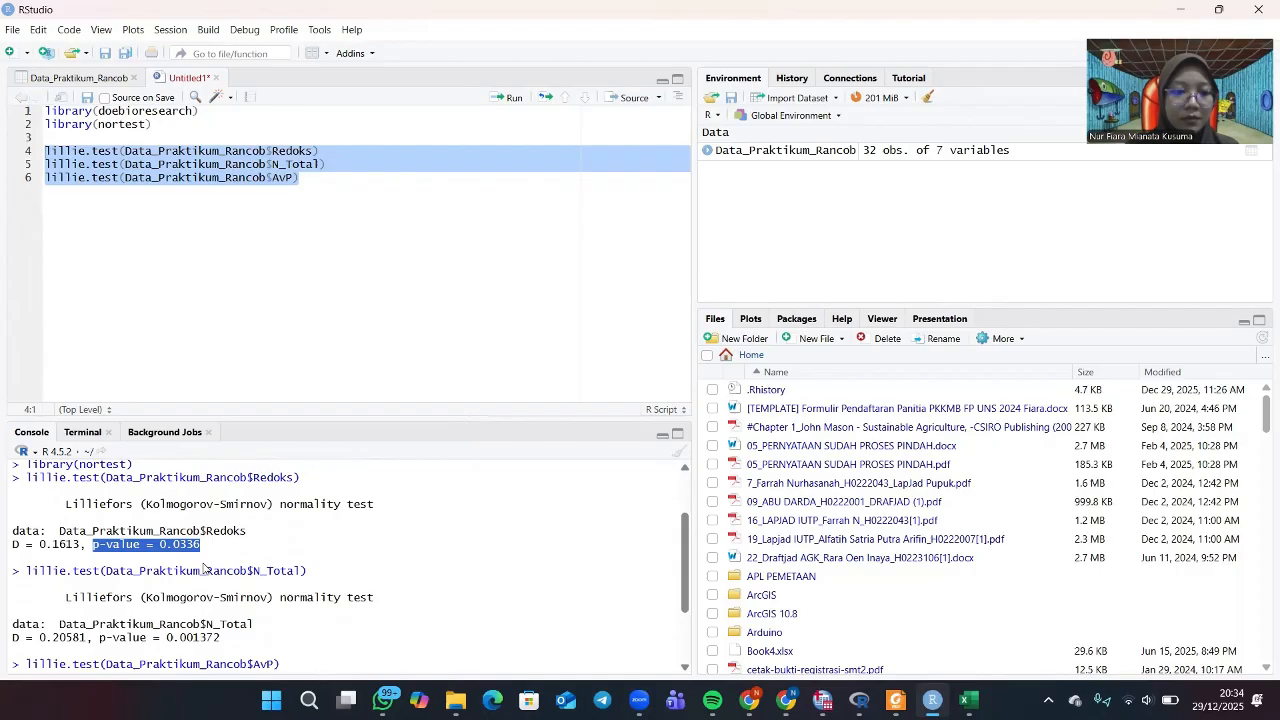
left_click_drag(104, 557, 232, 553)
scroll(232, 553, "down", 1)
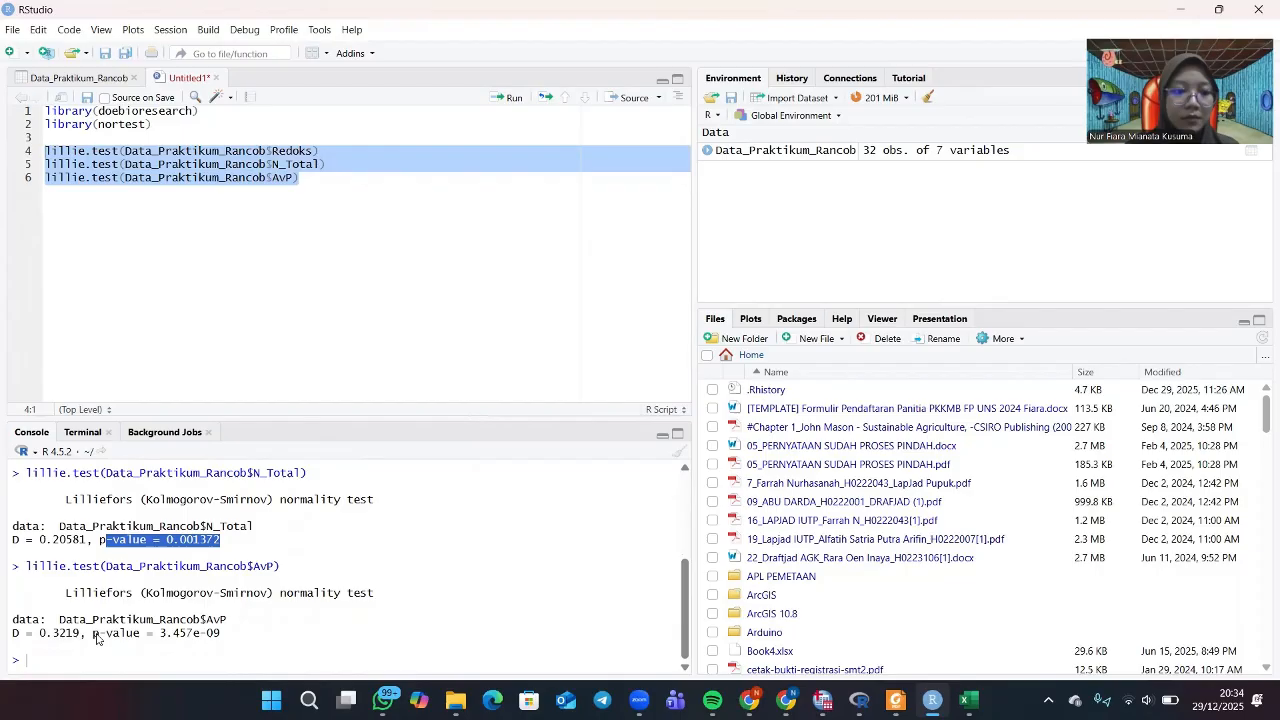
left_click_drag(93, 633, 255, 638)
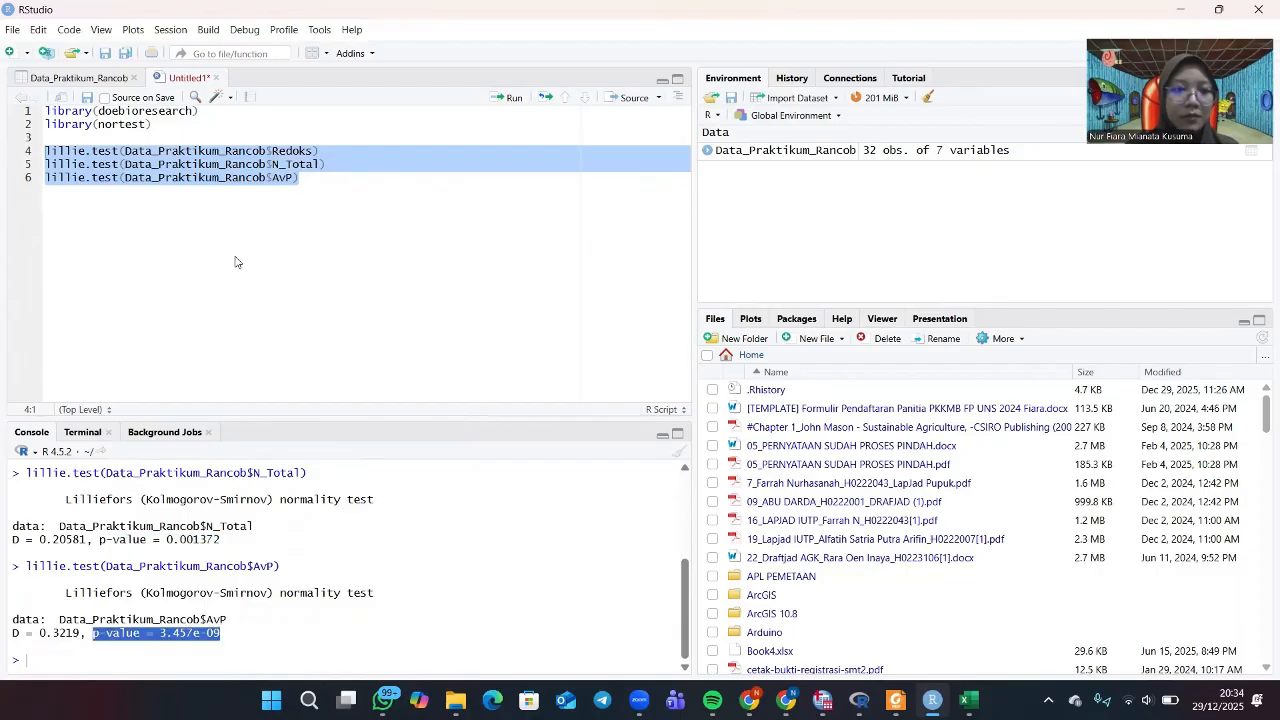
Below the normality tests, leave a blank line and add Data_Praktikum_Rancob$Redoks_1 <-2*sqrt(Data_Praktikum_Rancob$Redoks).
left_click(329, 177)
key("Return")
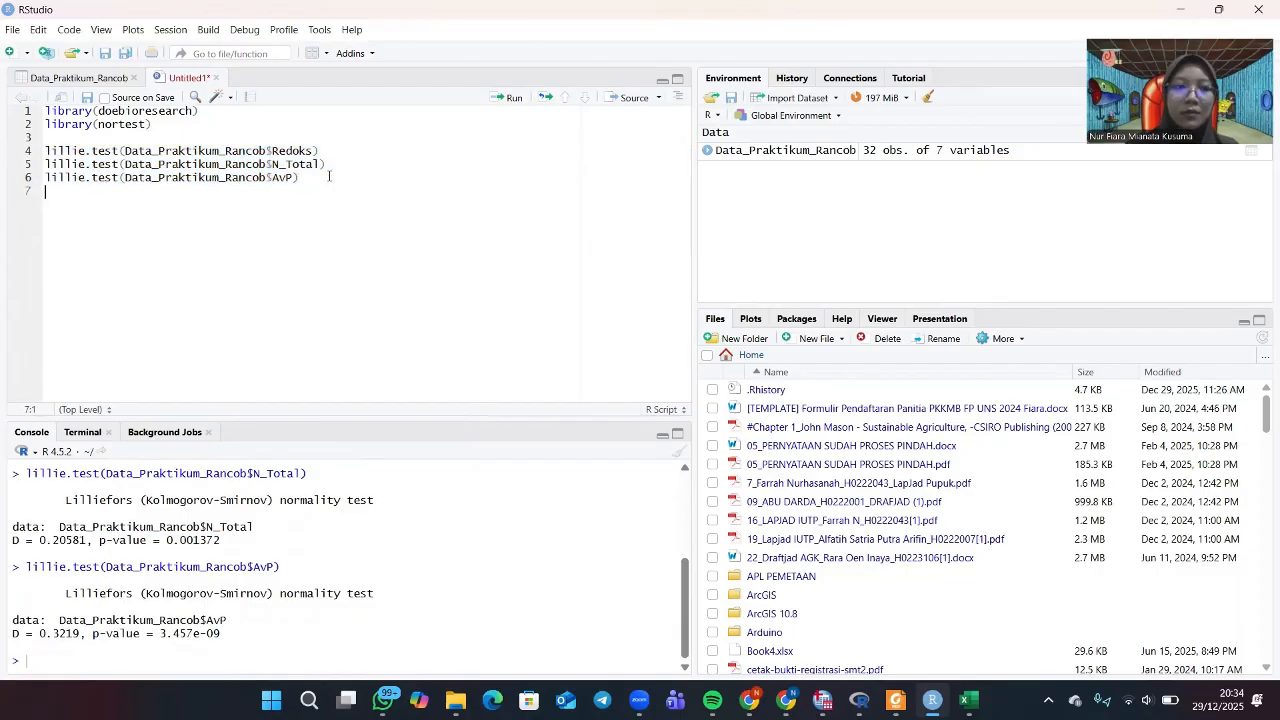
key("Return")
type("data")
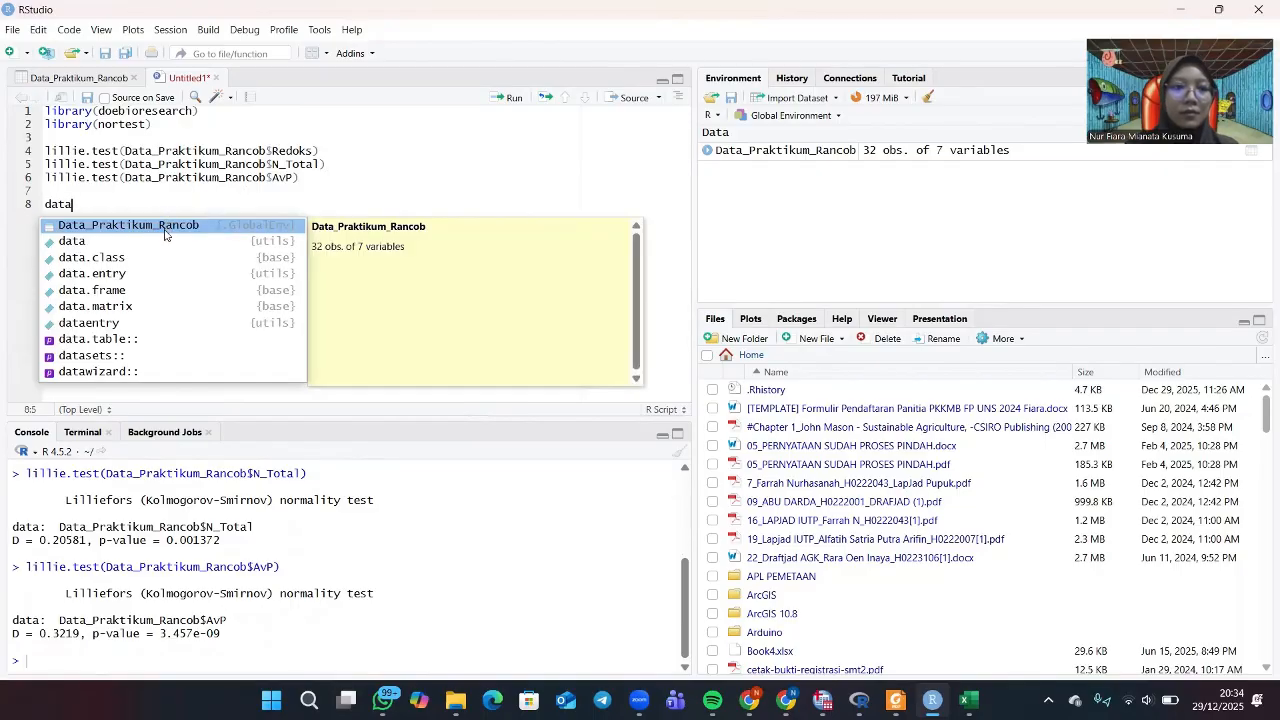
left_click(165, 228)
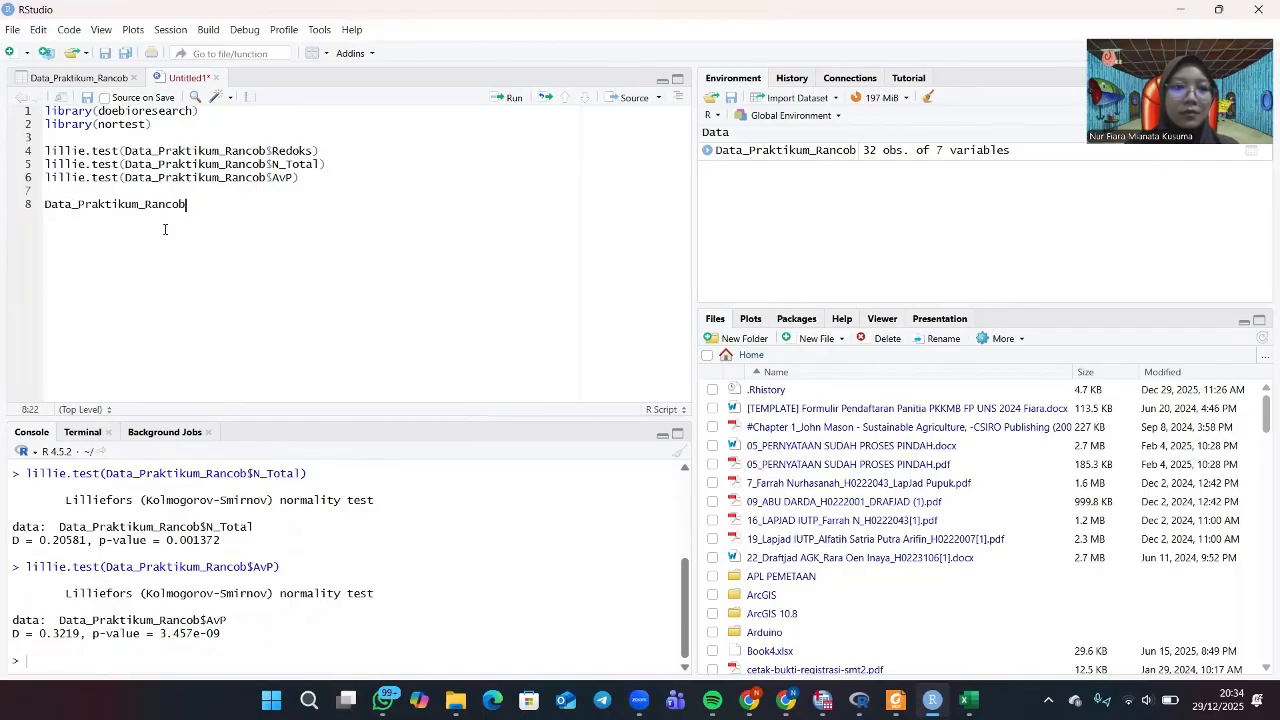
type("$")
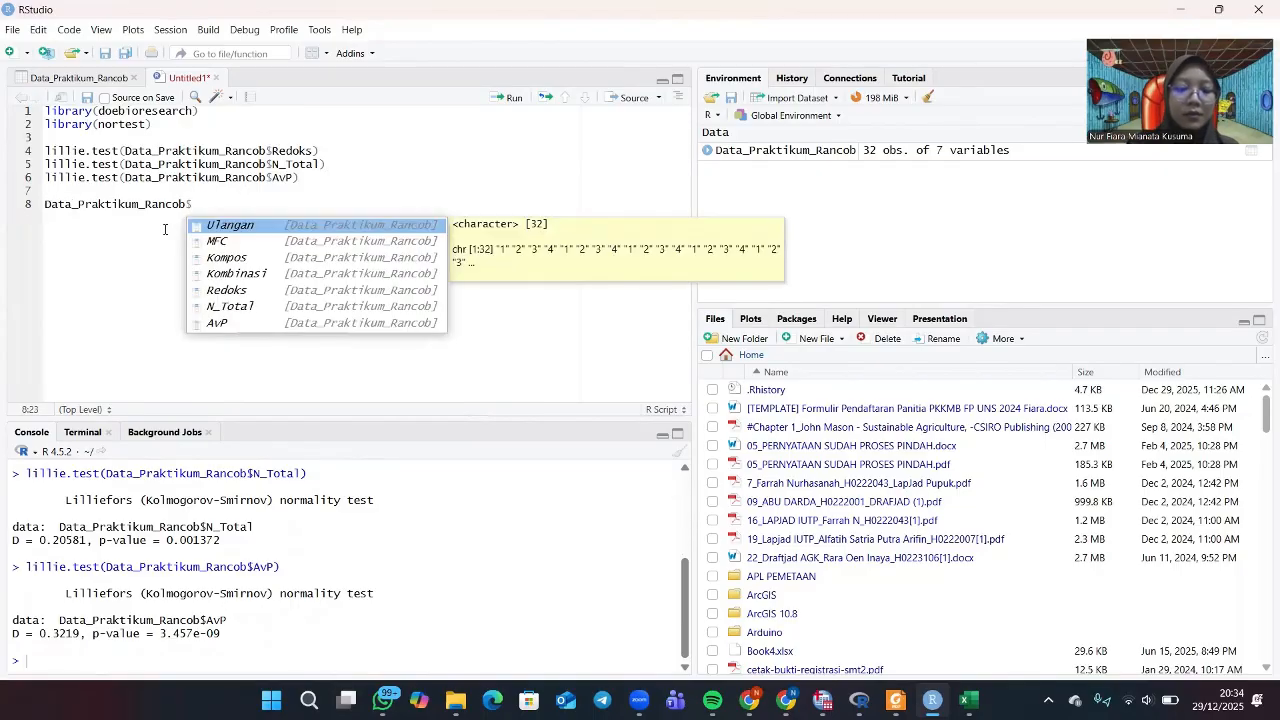
type("Redok")
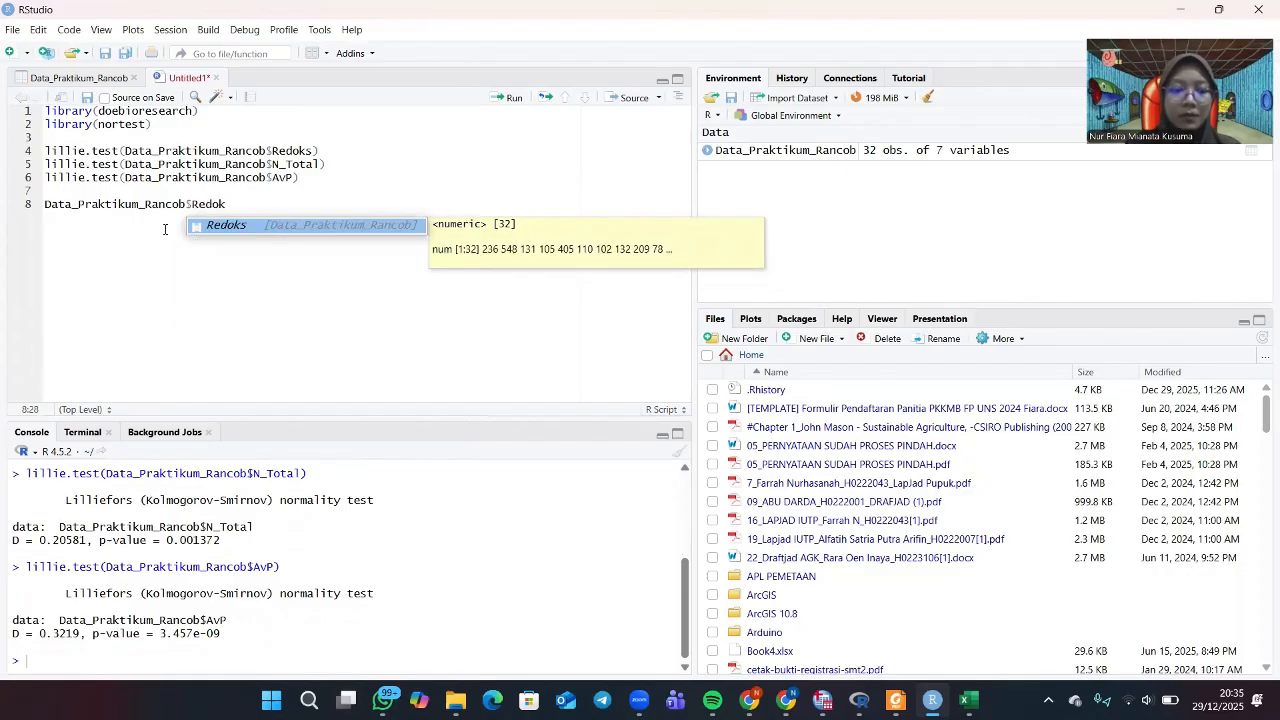
type("s_1")
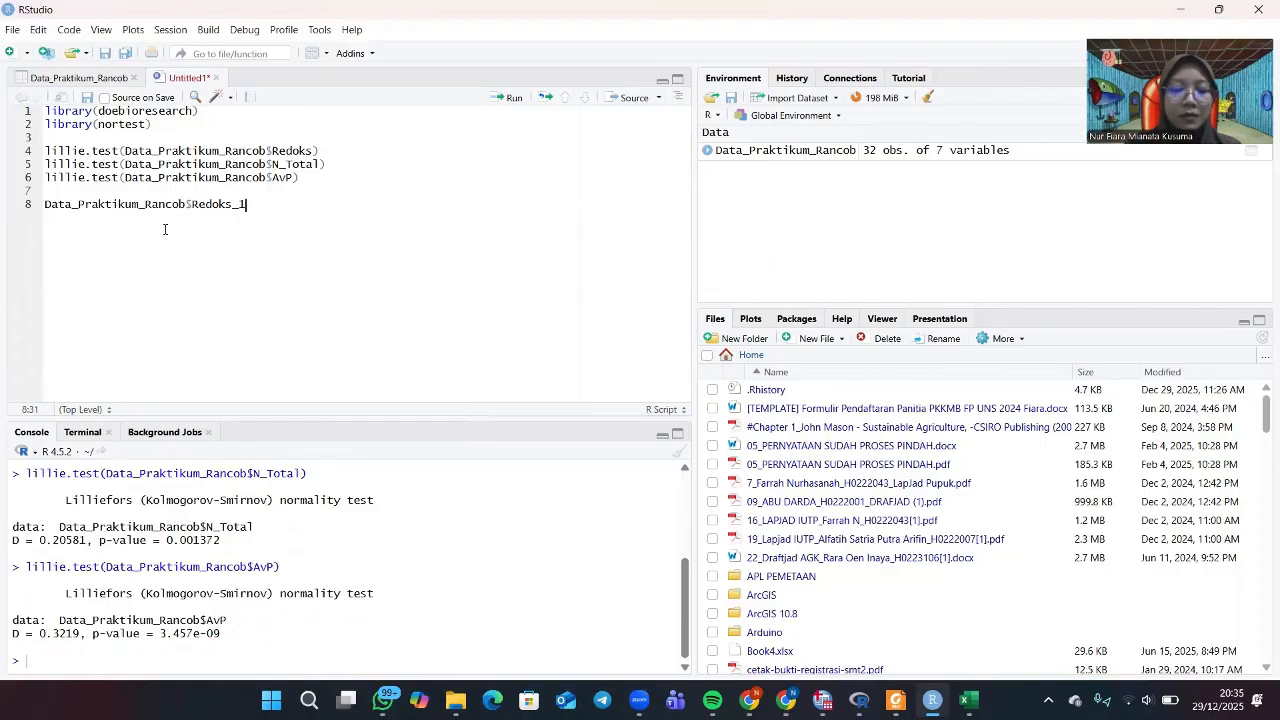
type(" <")
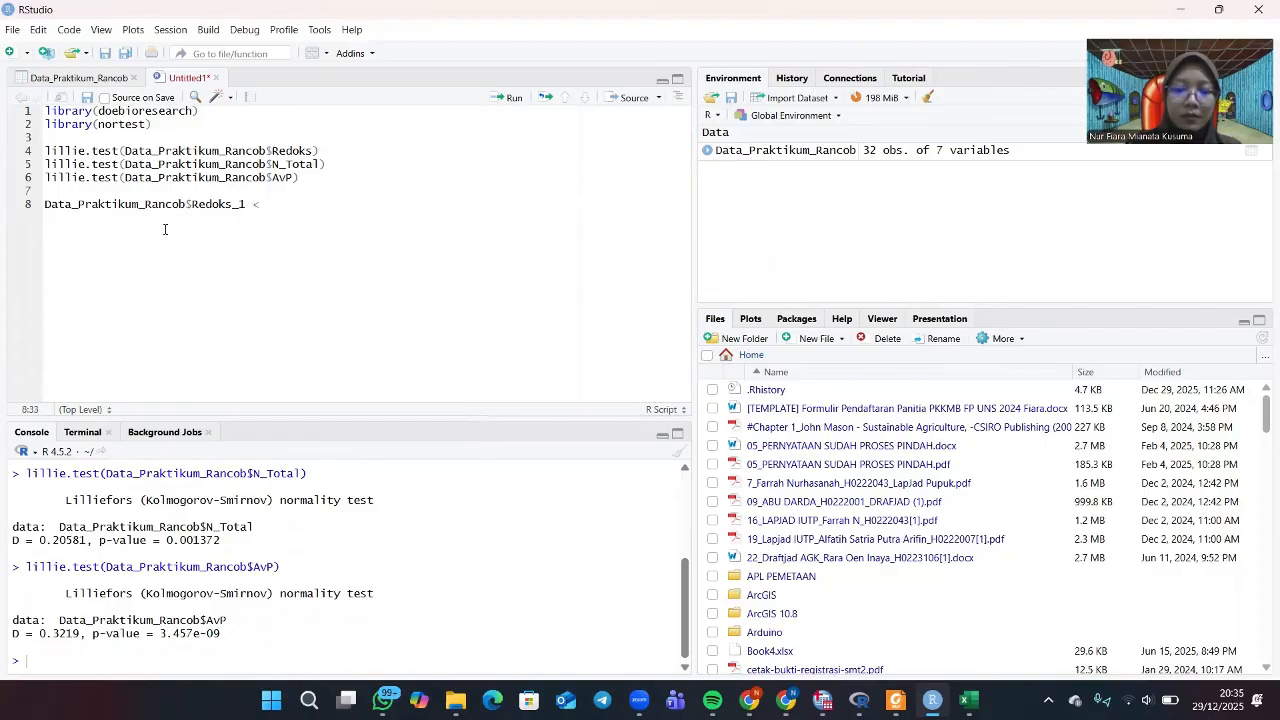
type("-2")
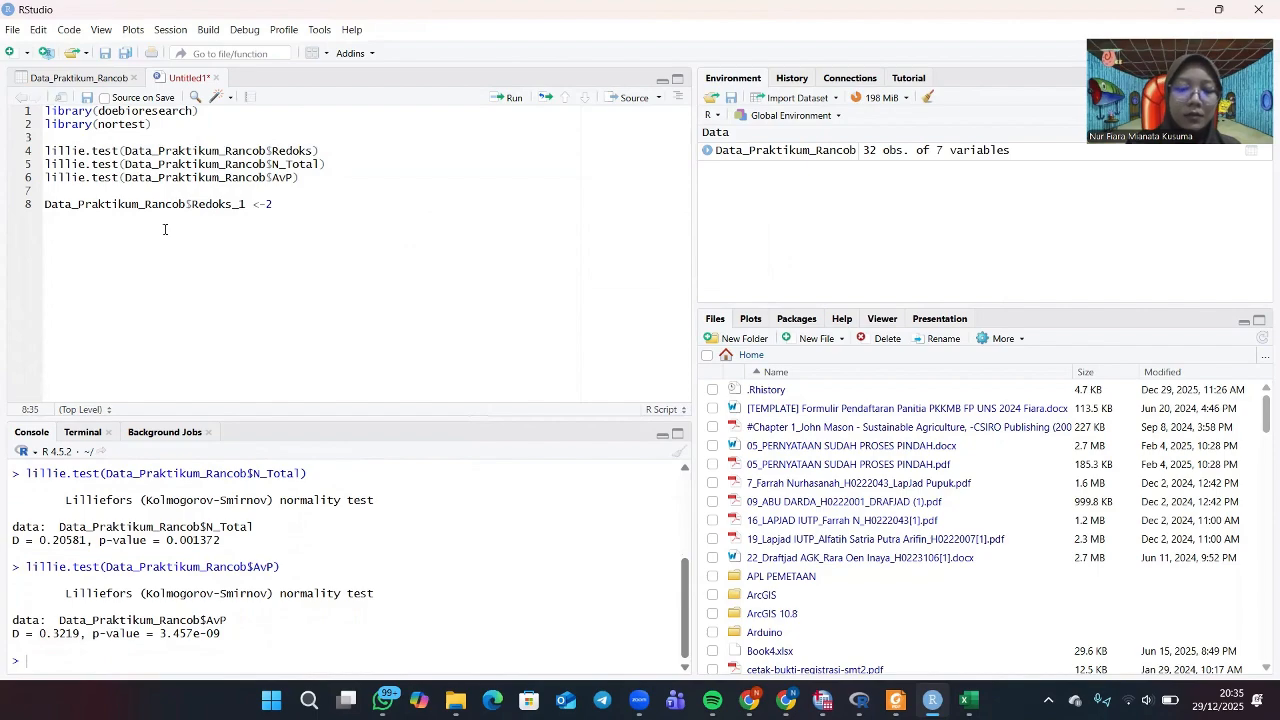
type("*s")
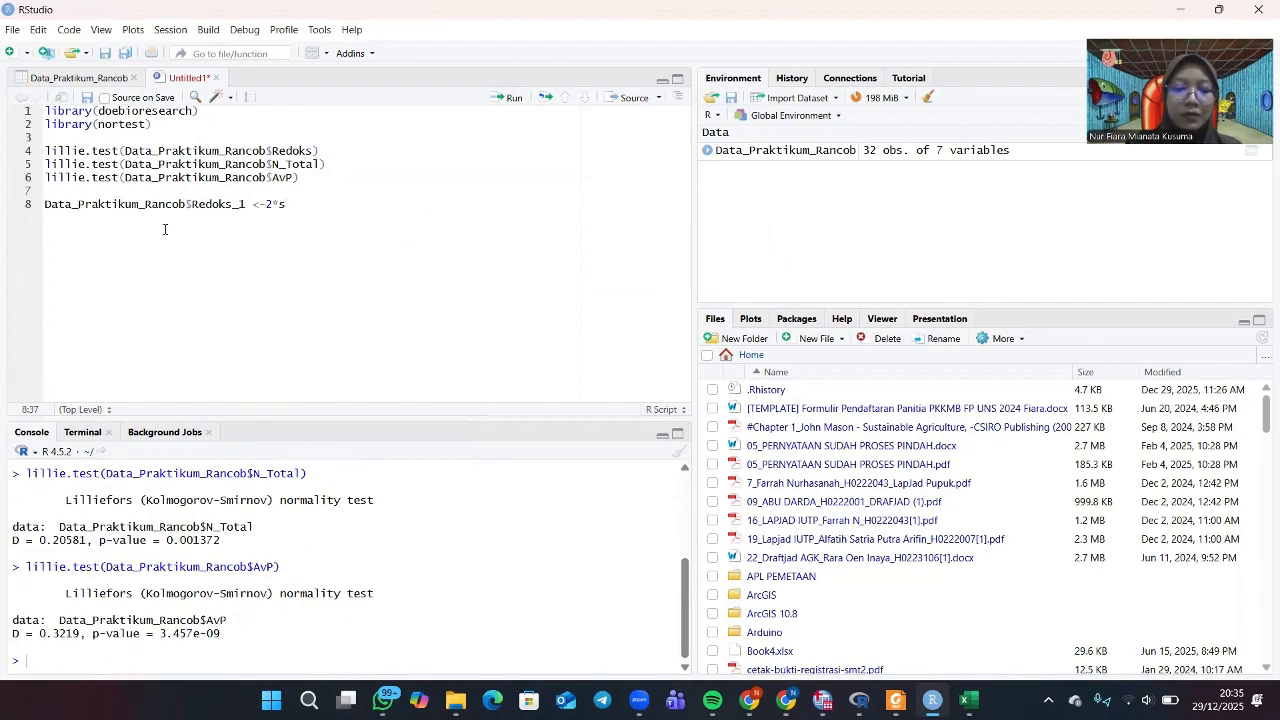
type("qrt")
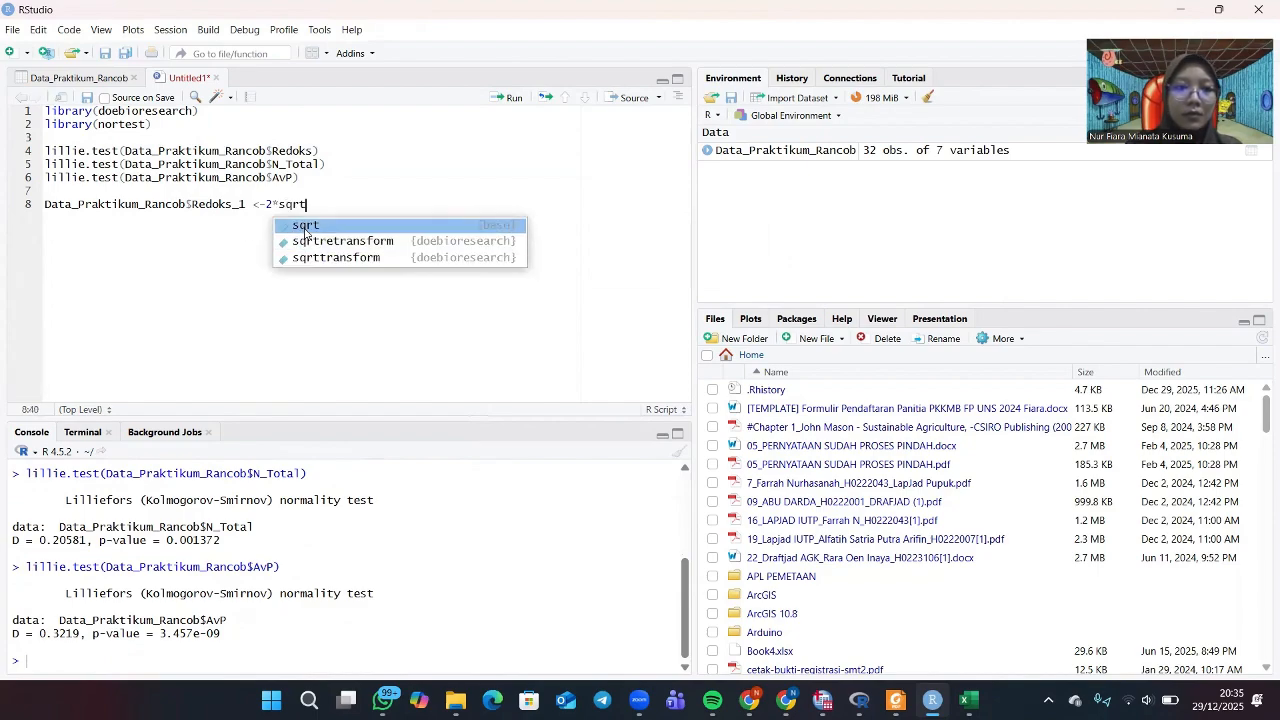
left_click(305, 225)
type("Data_Praktikum_Rancob")
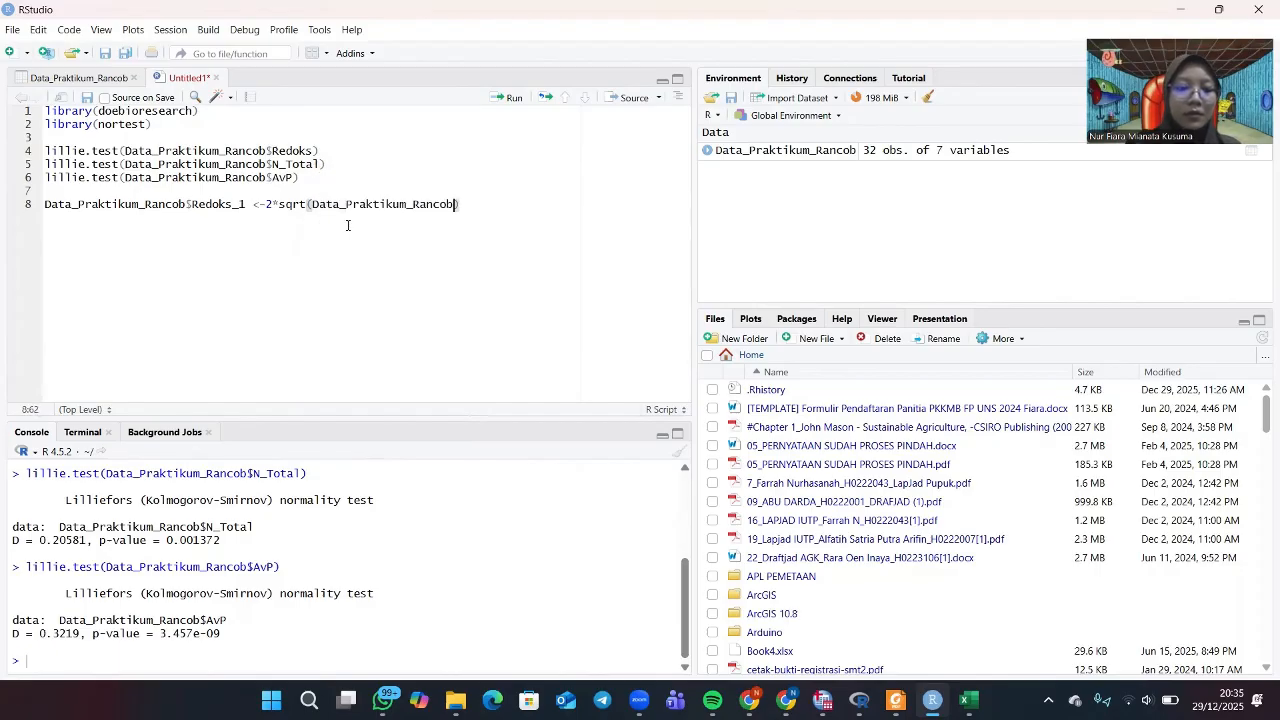
type("$")
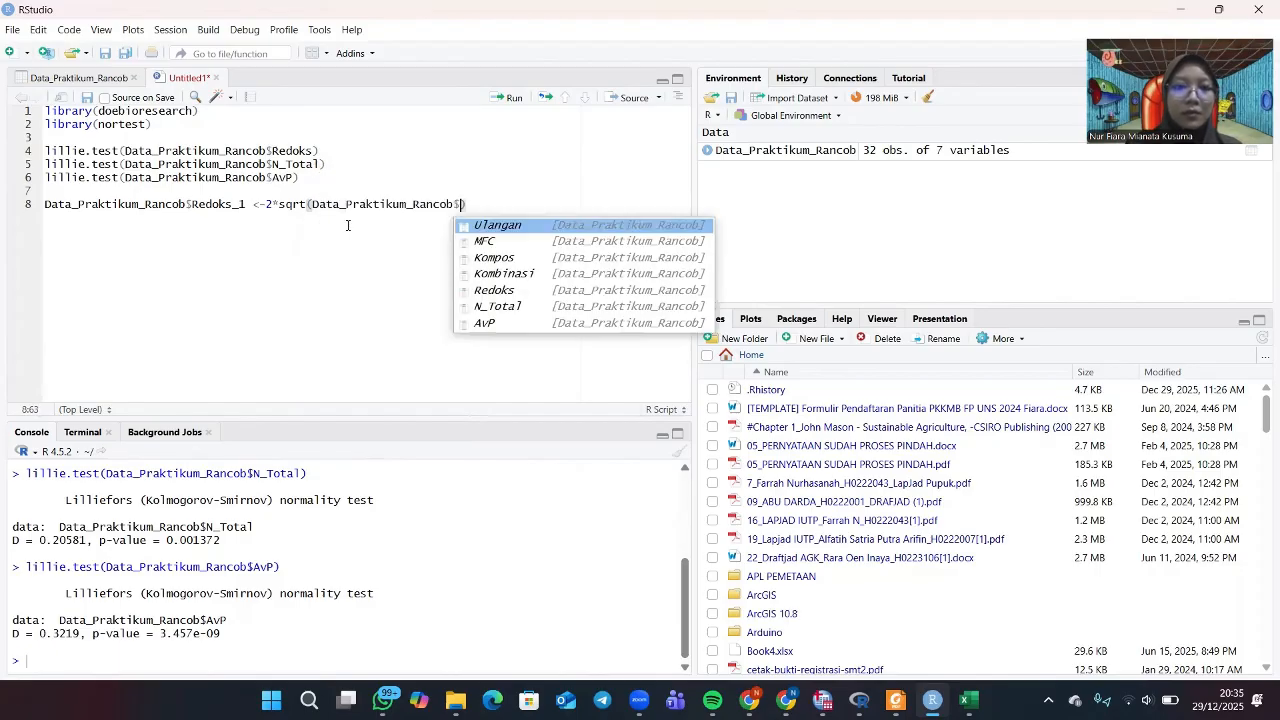
left_click(577, 296)
Add the transformation line Data_Praktikum_Rancob$N_Total_1 <-5*sqrt(Data_Praktikum_Rancob$N_Total) below the Redoks_1 line.
key("Return")
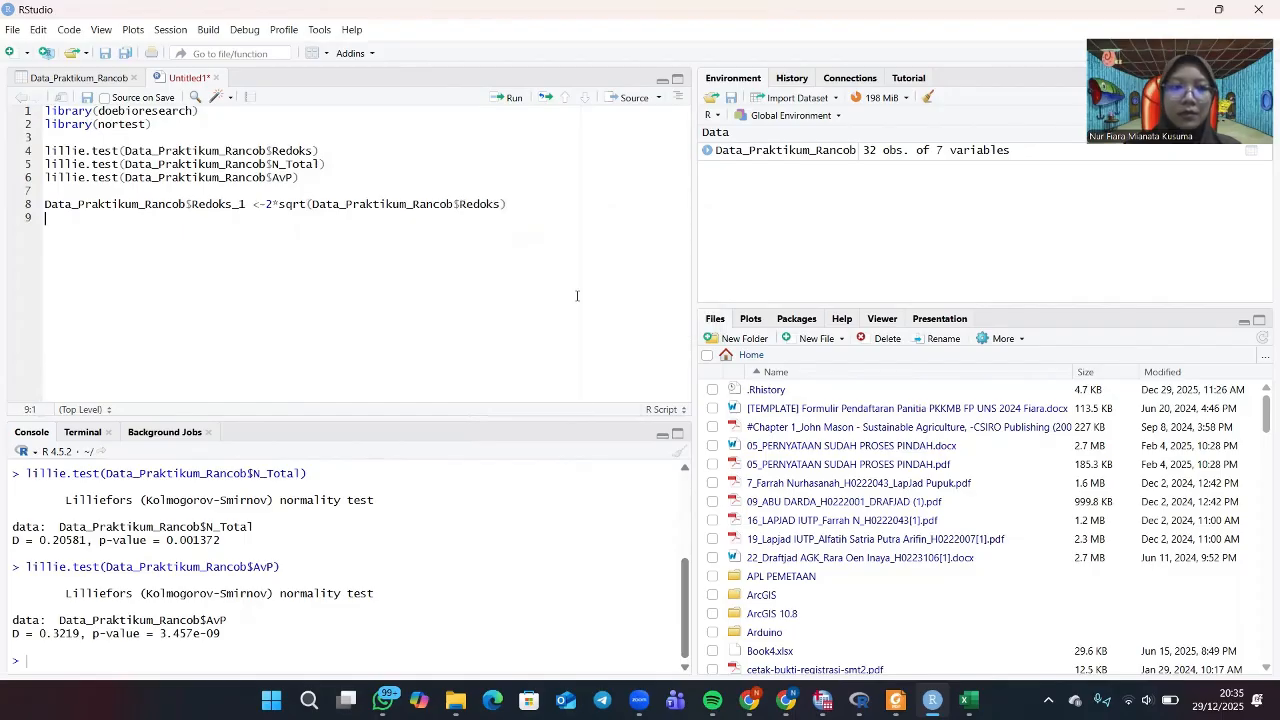
type("data")
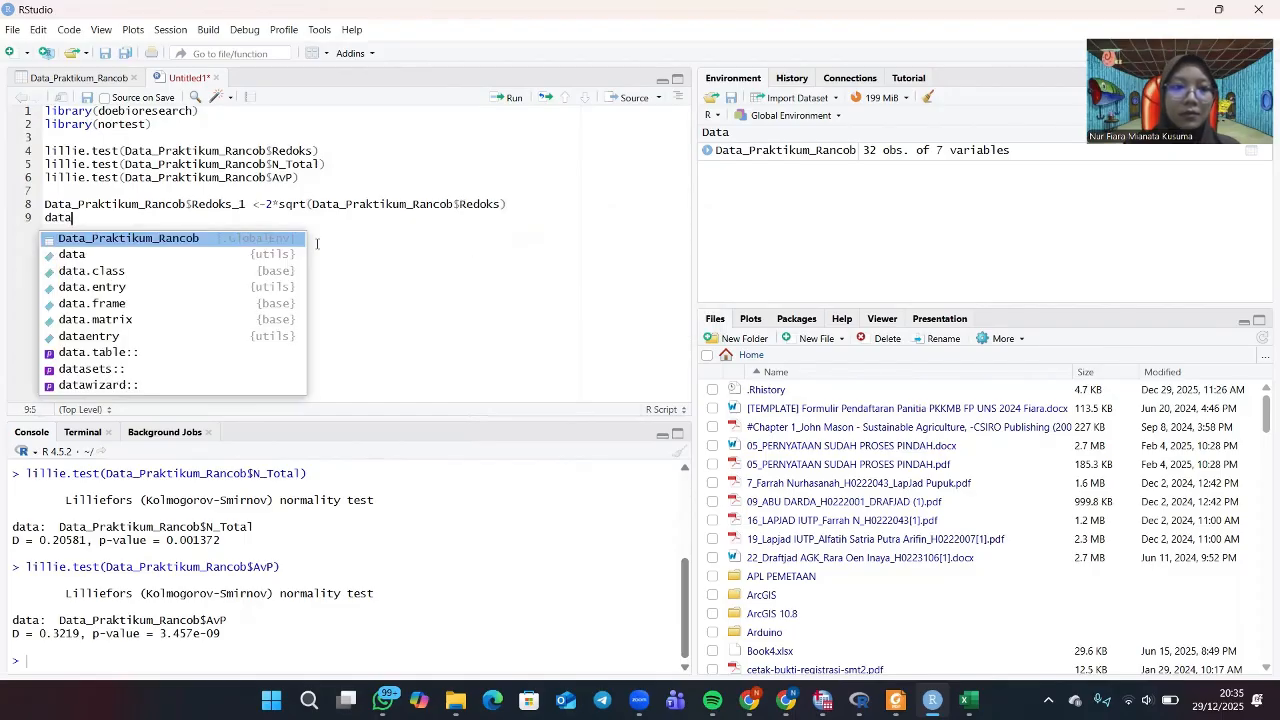
left_click(253, 239)
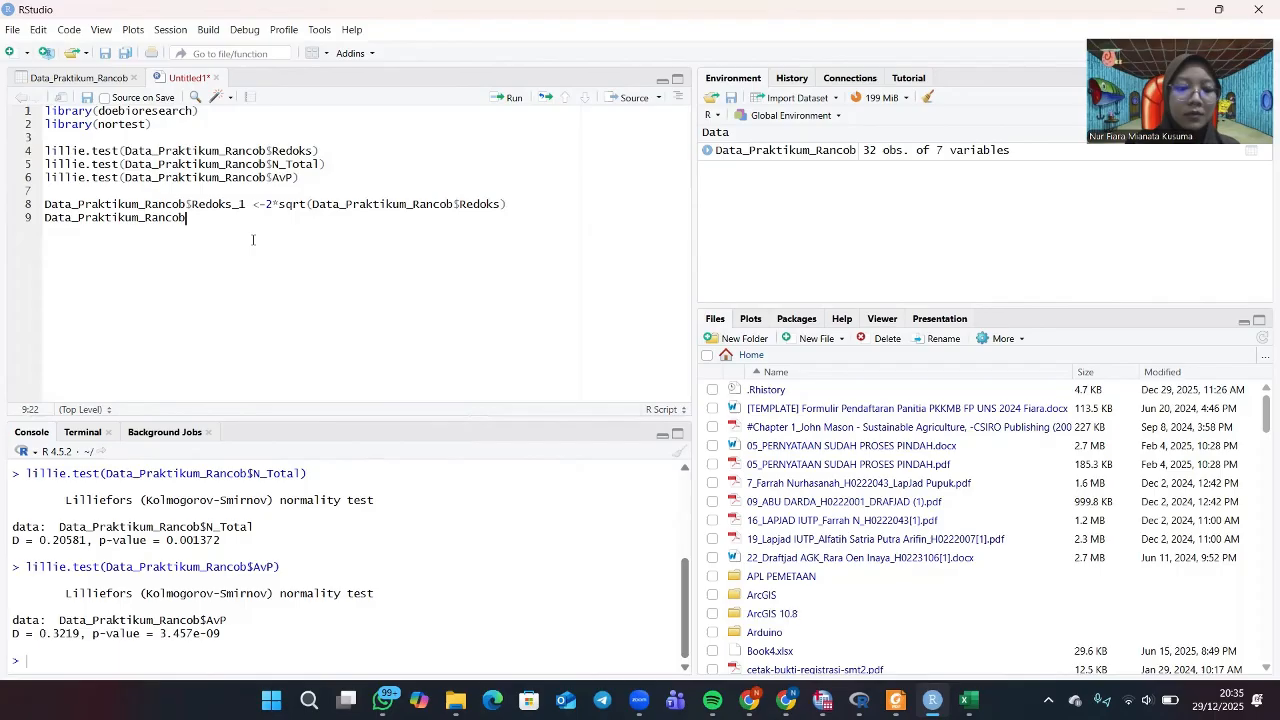
type("$N")
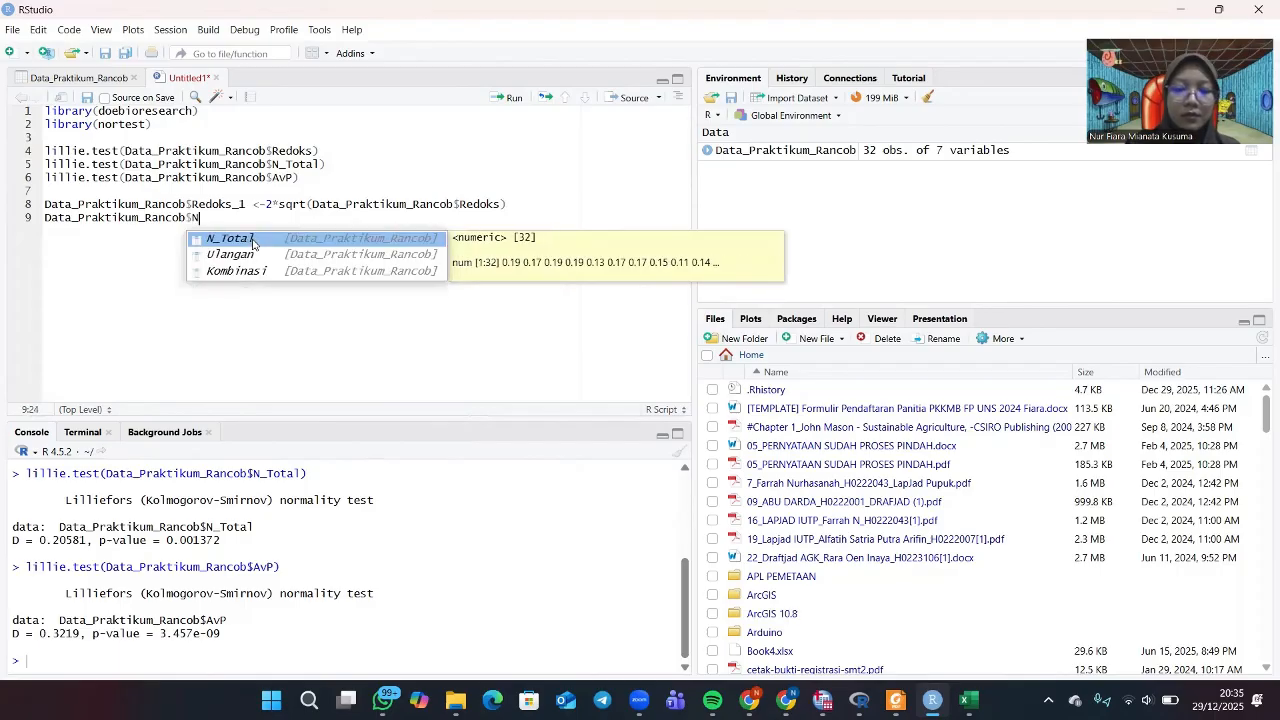
type("_")
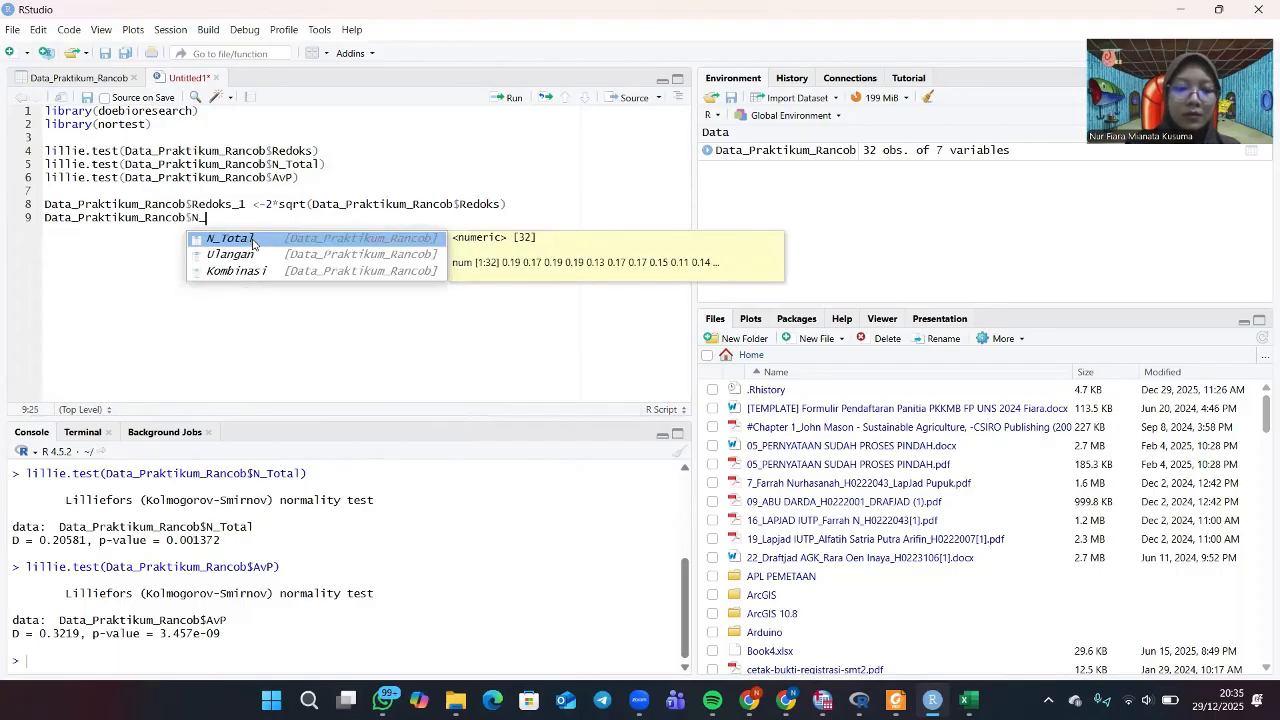
type("Total_1")
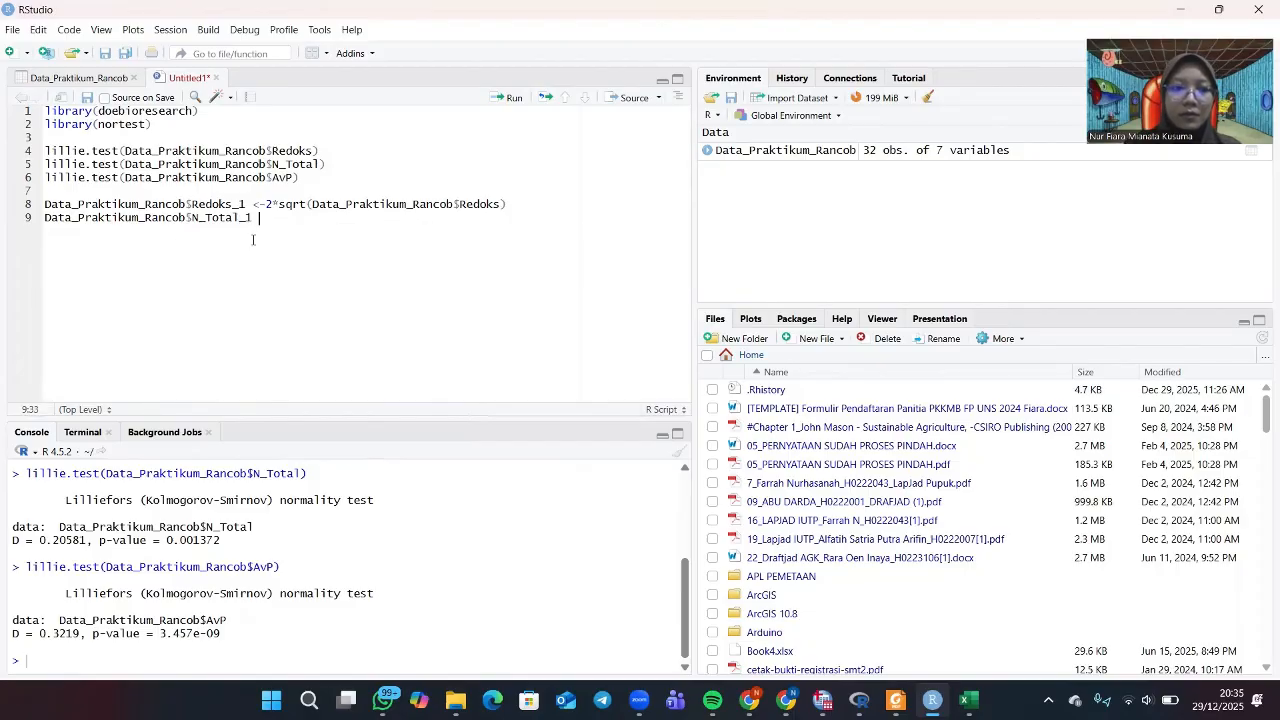
type(" <")
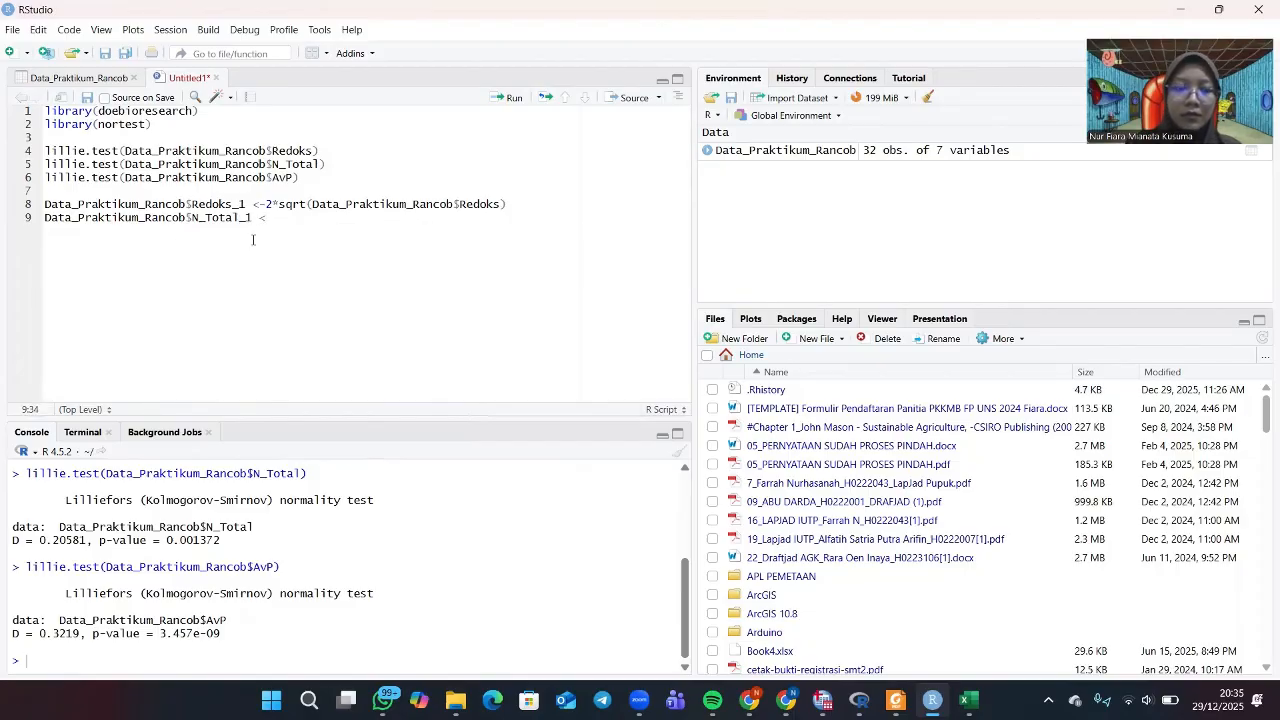
type("-5")
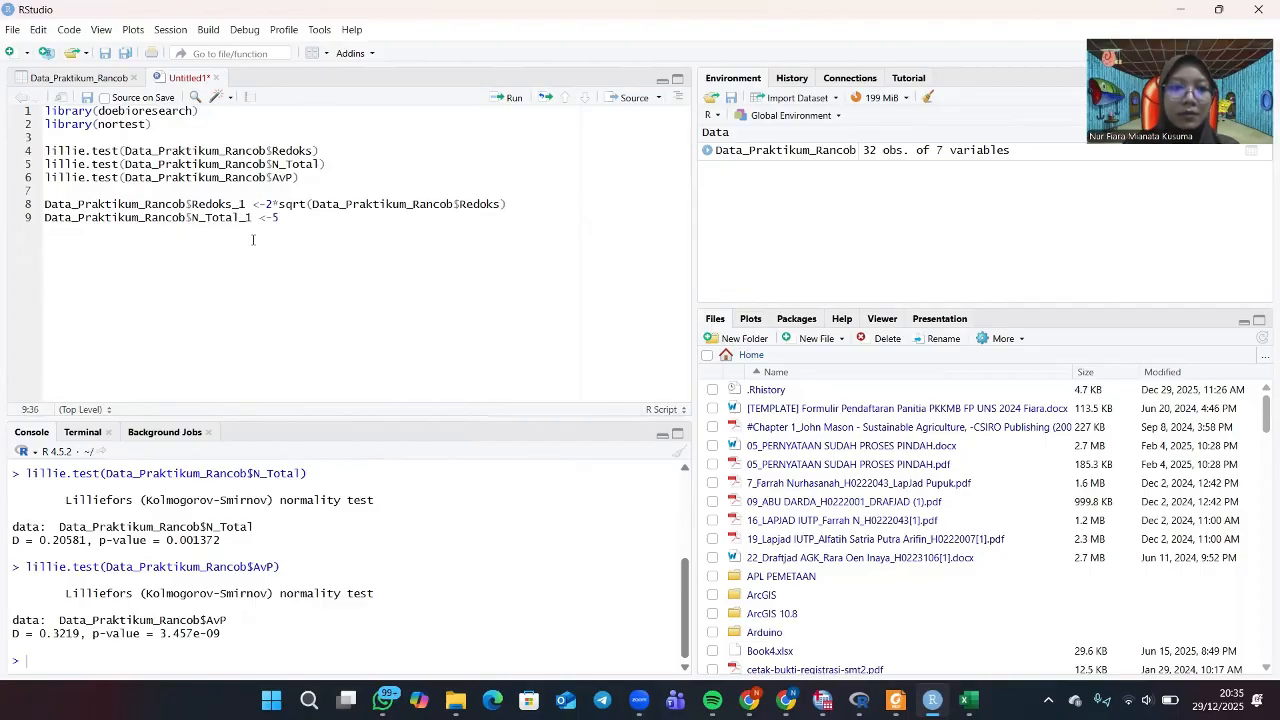
type("*sqrt")
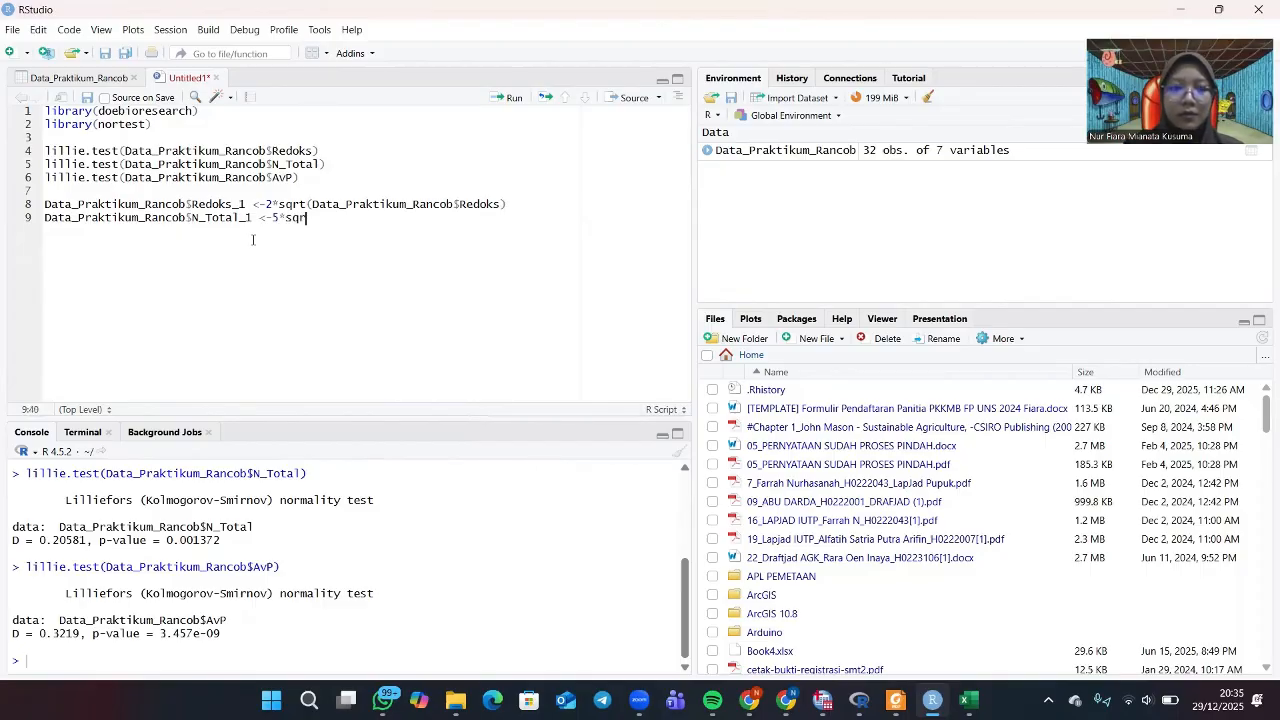
type("(da")
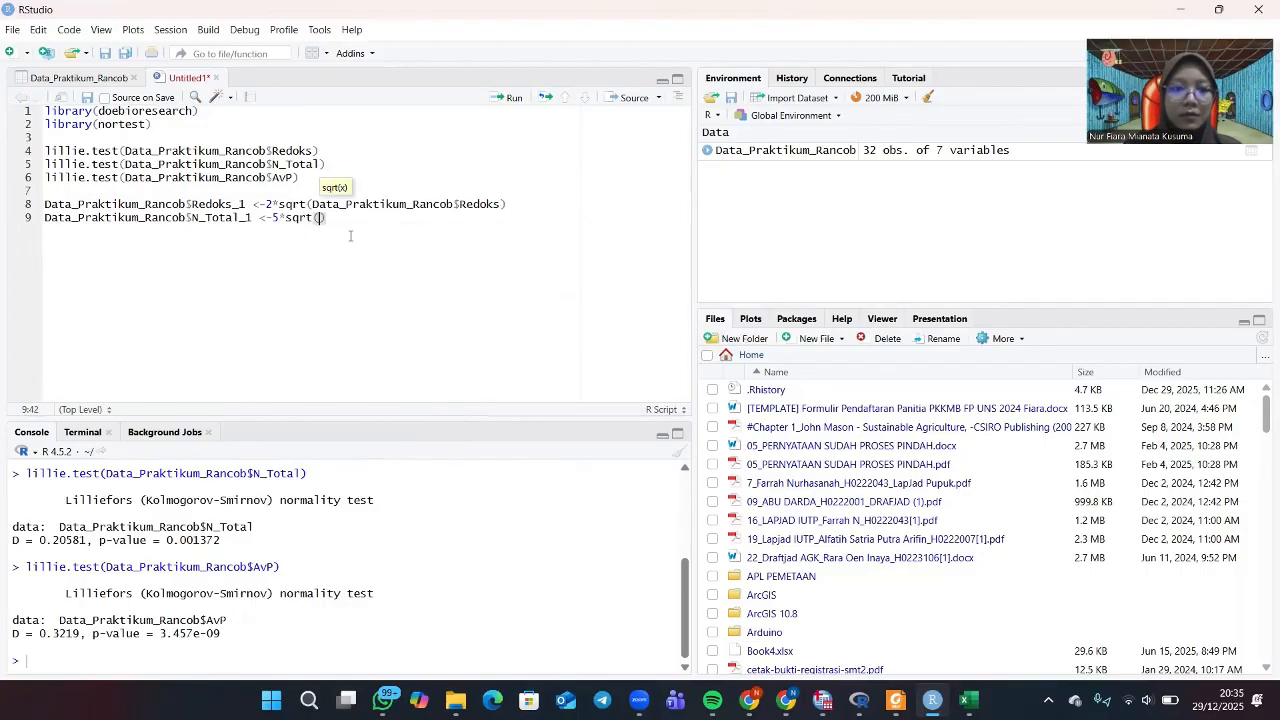
type("ta")
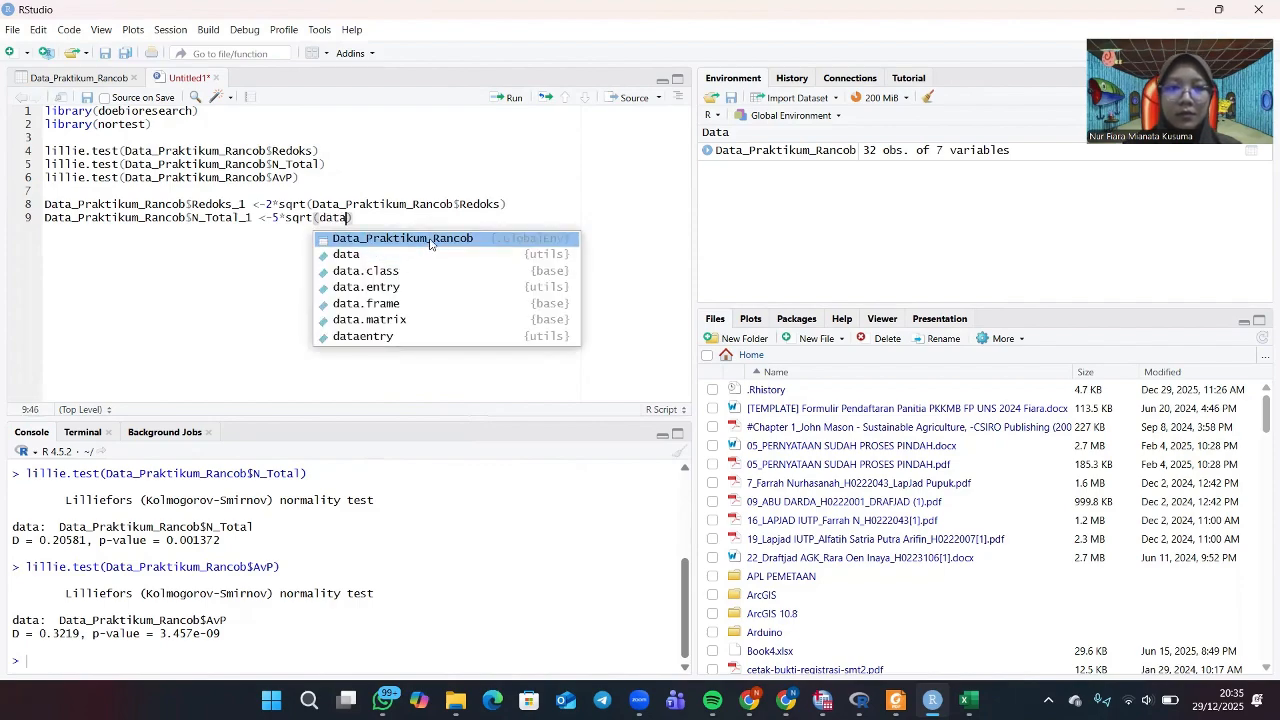
left_click(431, 239)
type("$")
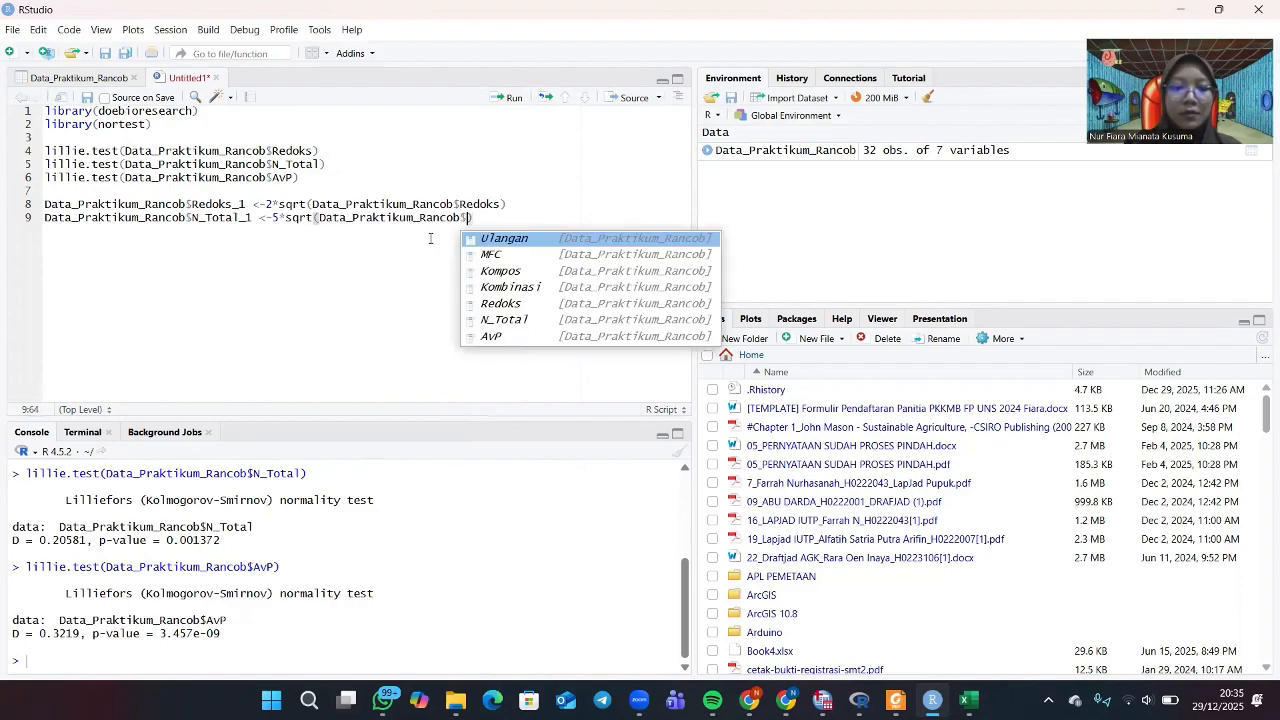
left_click(545, 319)
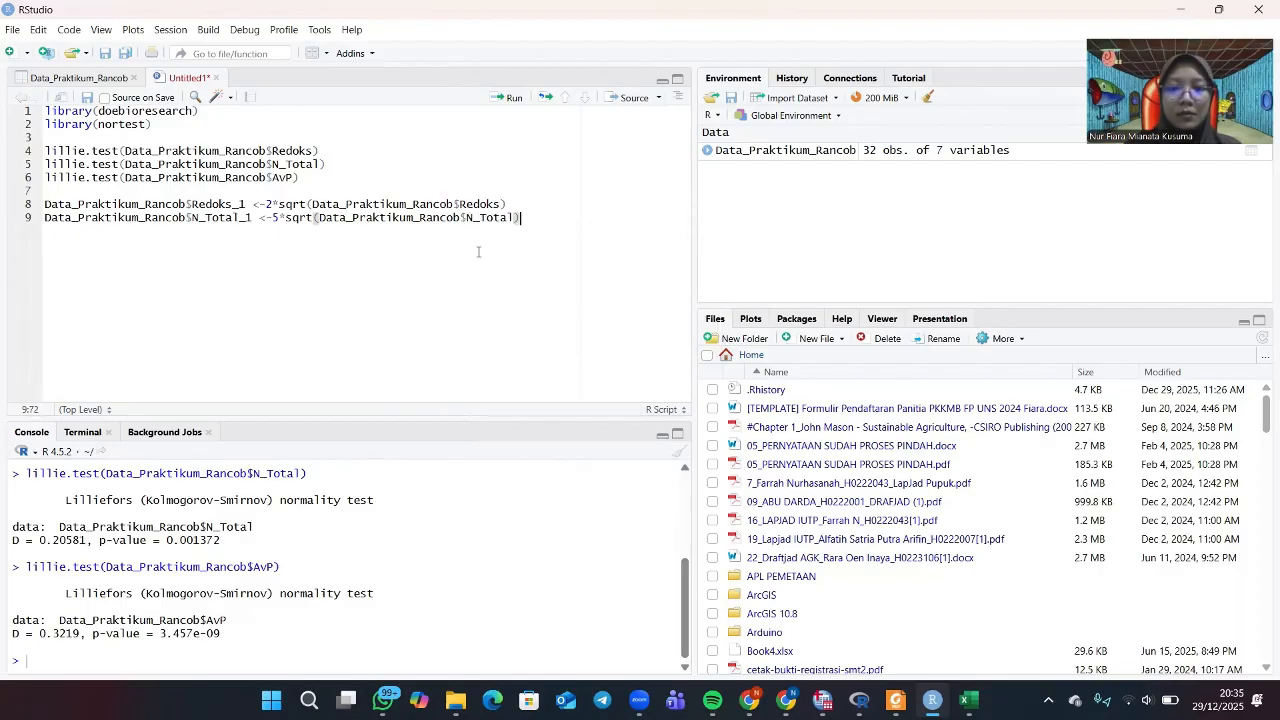
Add Data_Praktikum_Rancob$AvP_1 <-5*sqrt(Data_Praktikum_Rancob$AvP) on line 10 and run all three square-root transformation lines together.
key("Return")
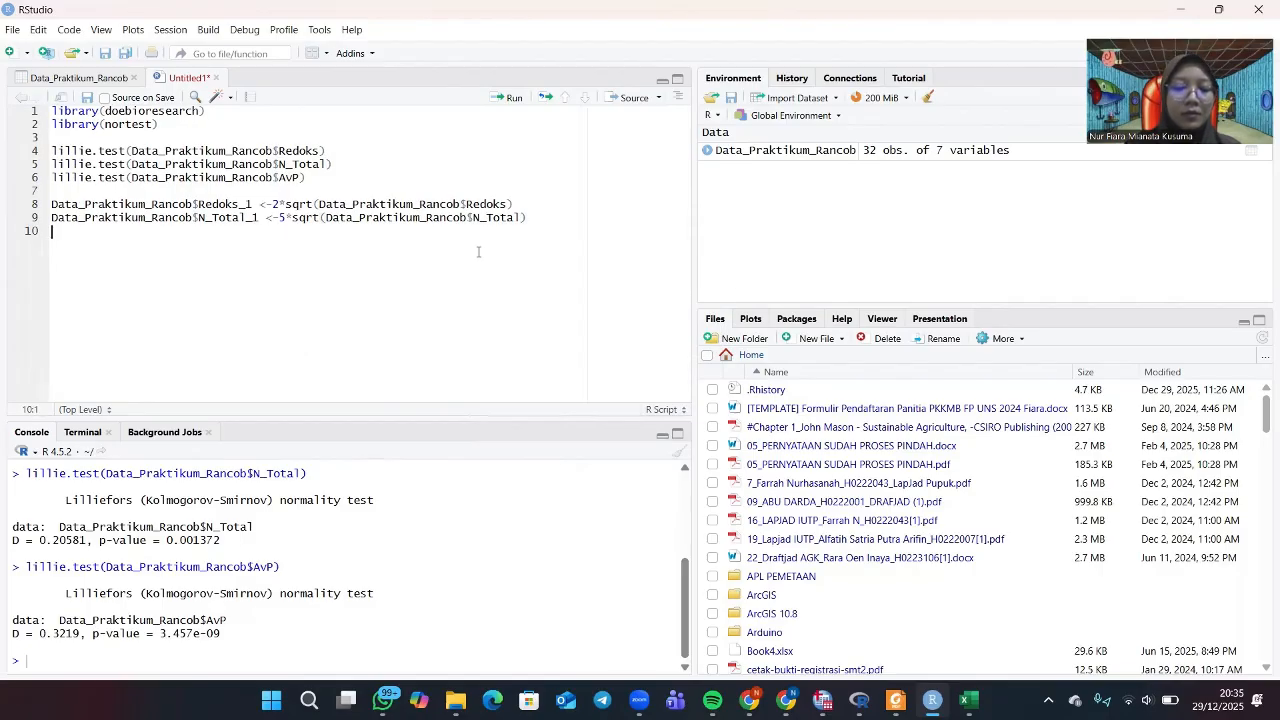
type("Data")
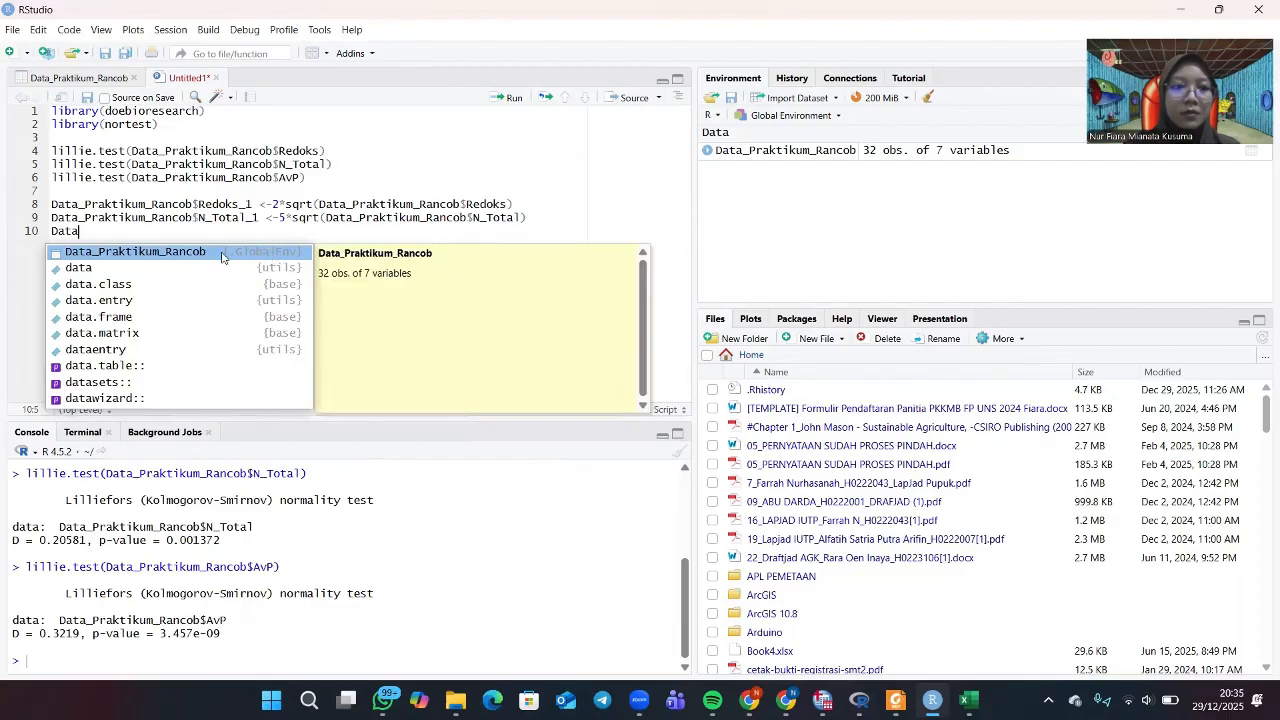
left_click(222, 253)
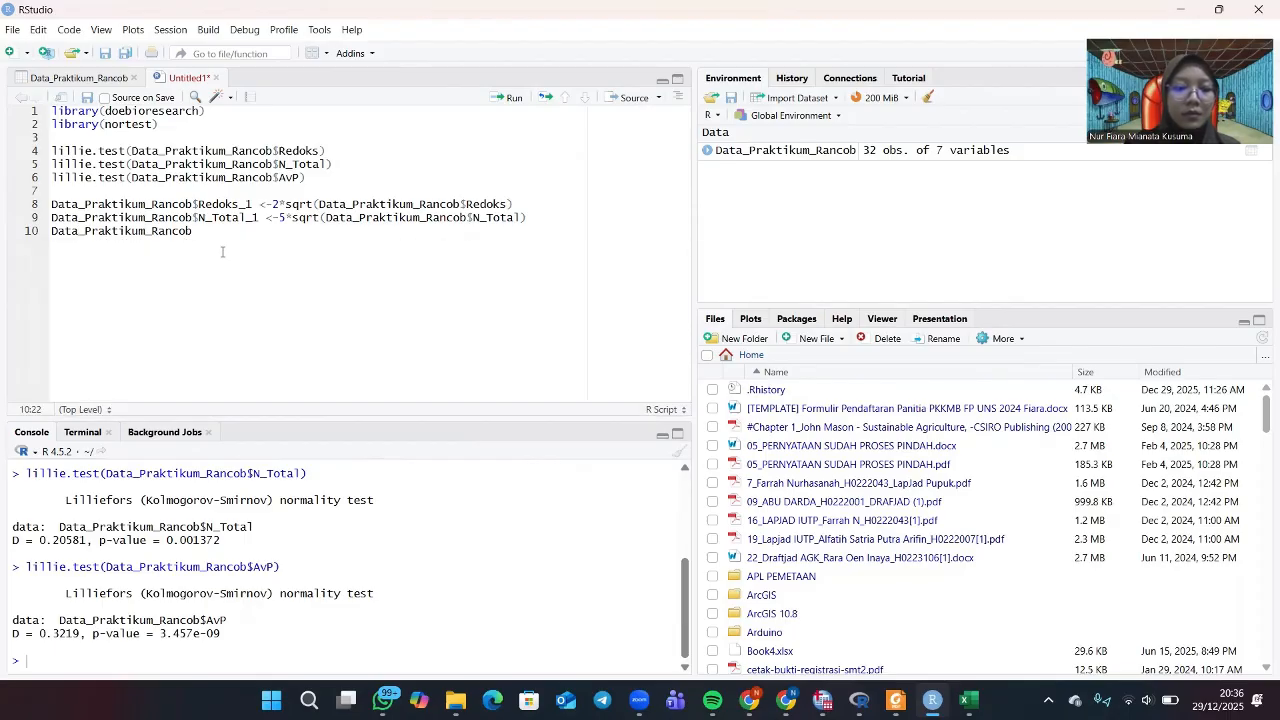
type("$A")
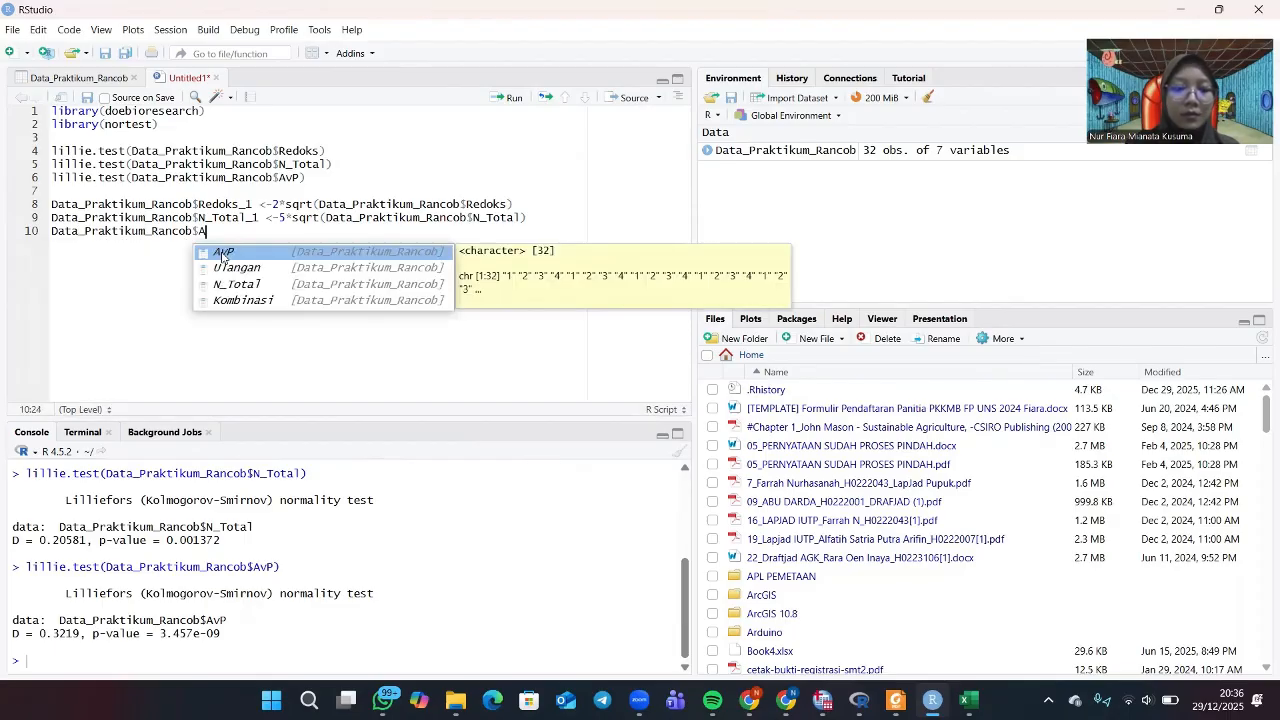
type("v")
left_click(222, 252)
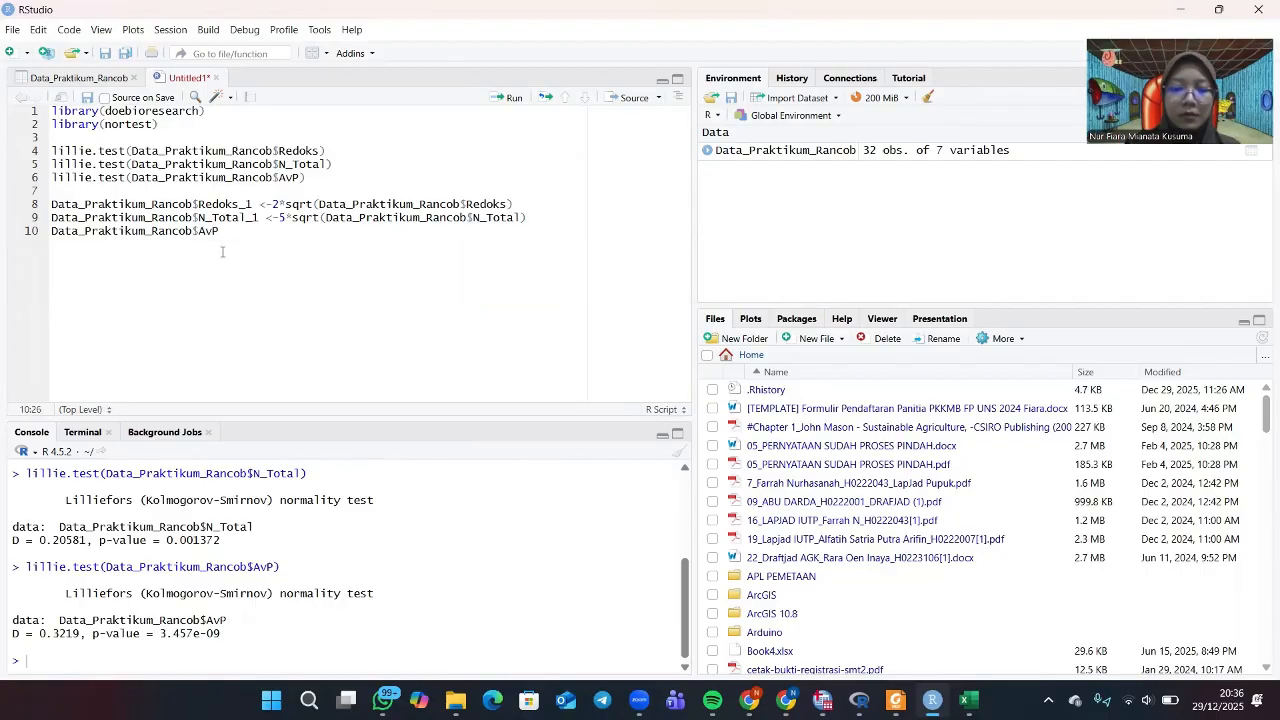
type("_1")
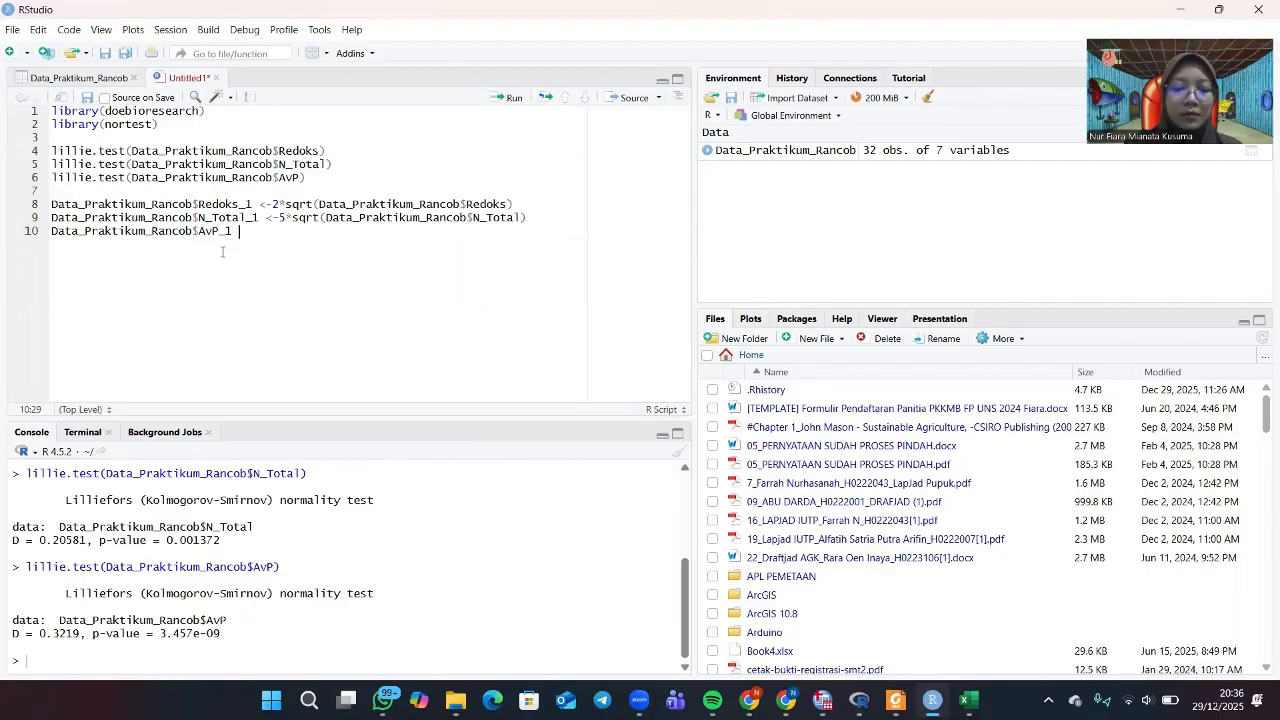
type(" <-5")
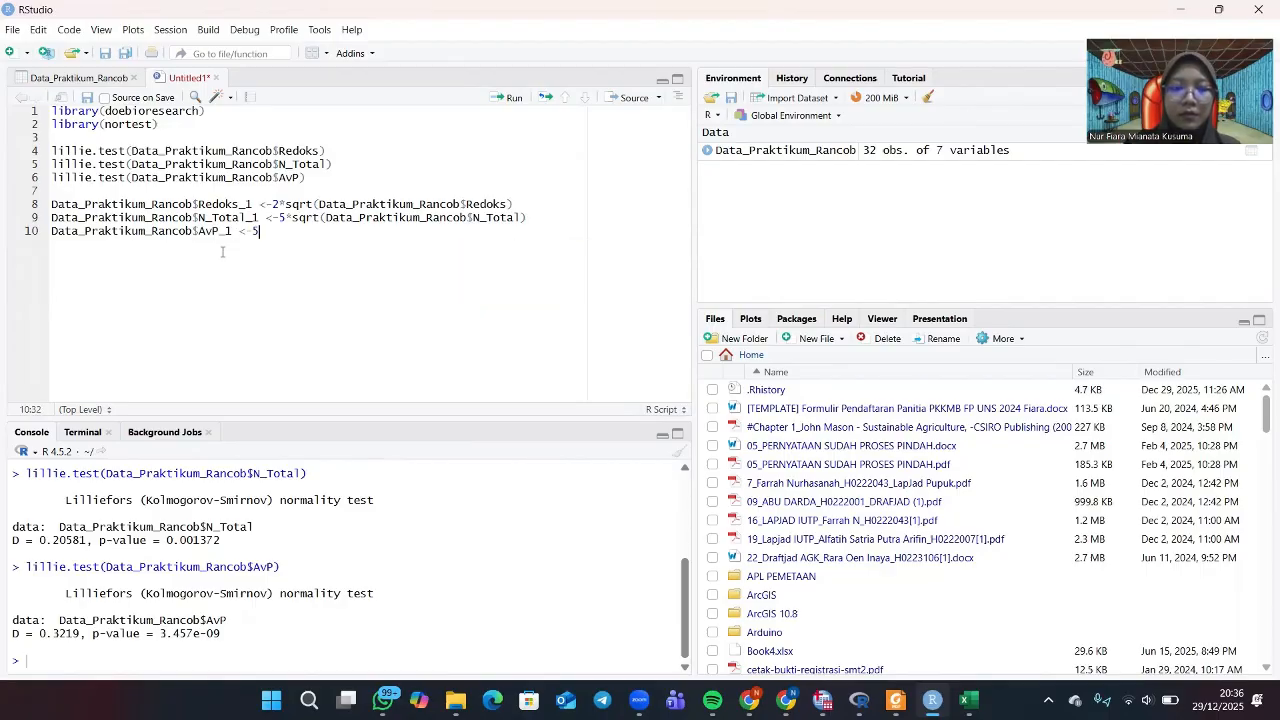
type("*")
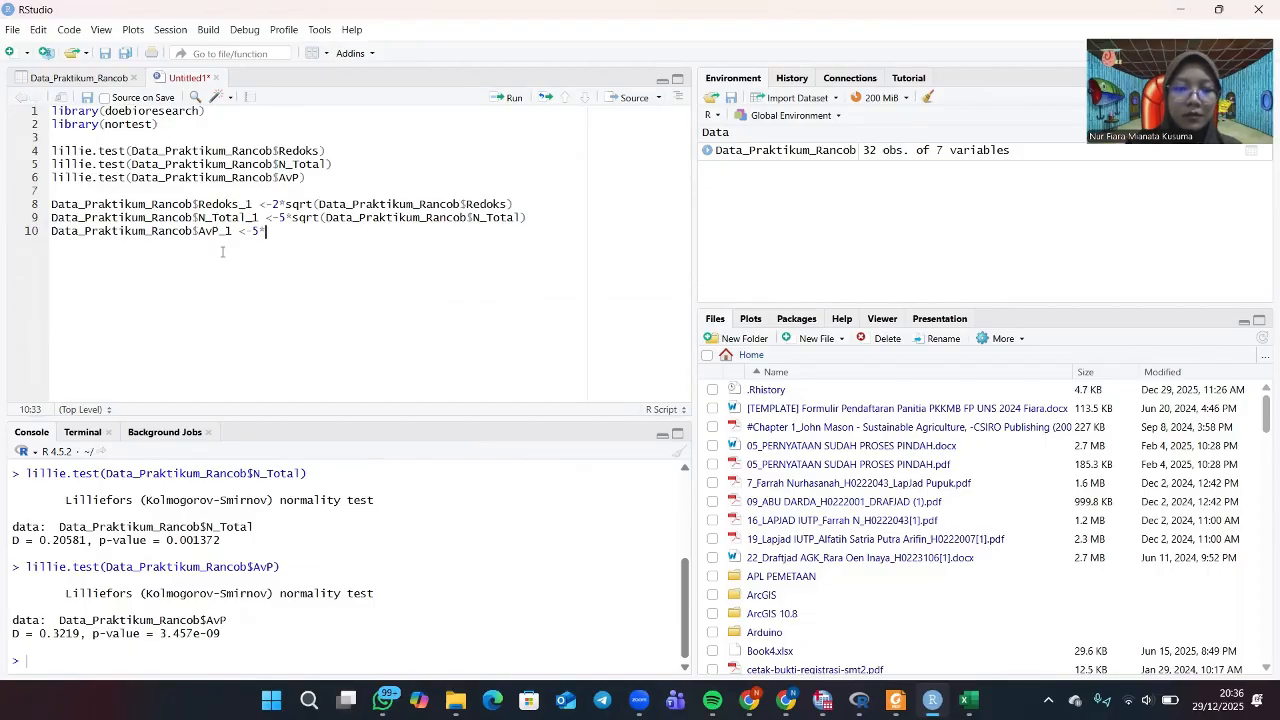
type("sqrt")
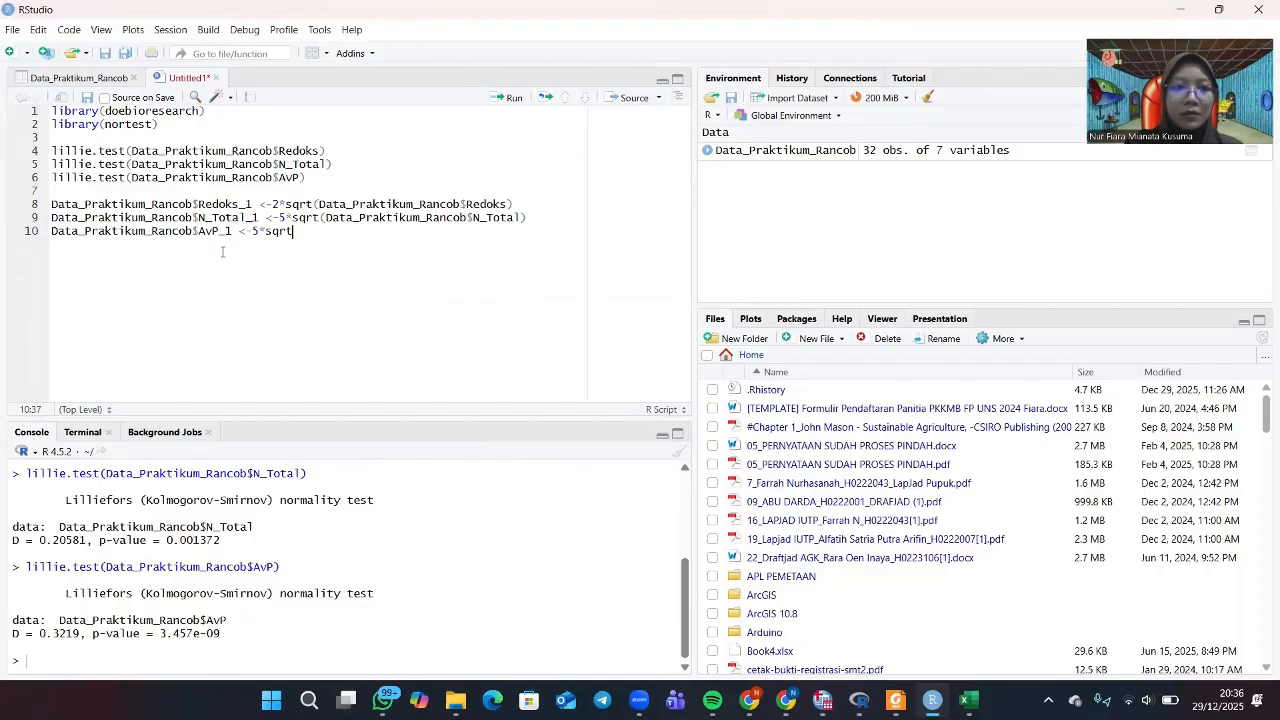
type("(data")
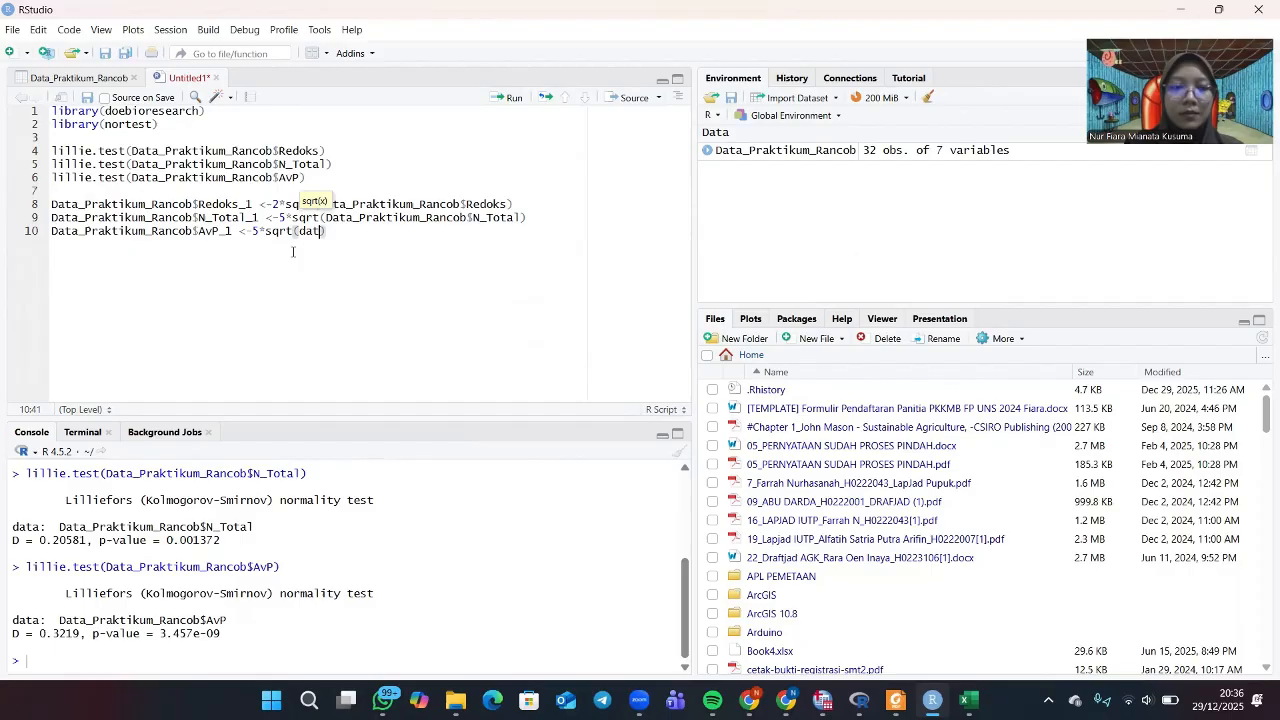
left_click(338, 252)
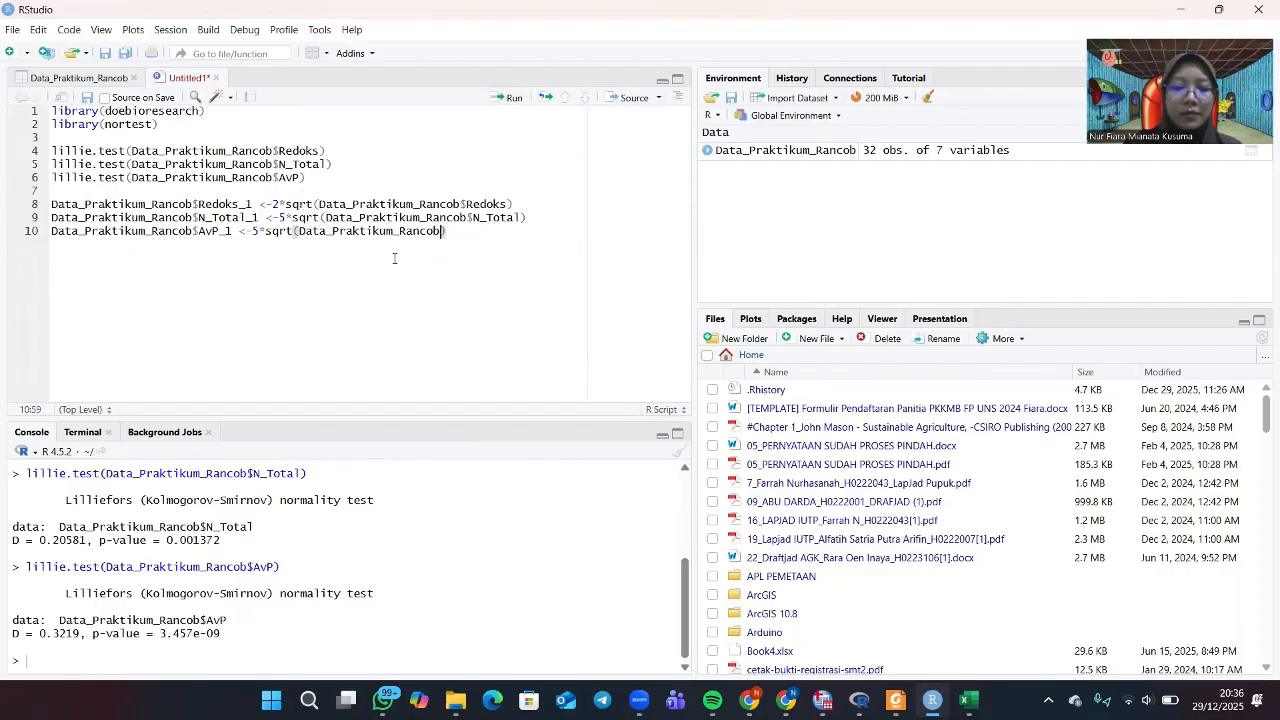
type("$")
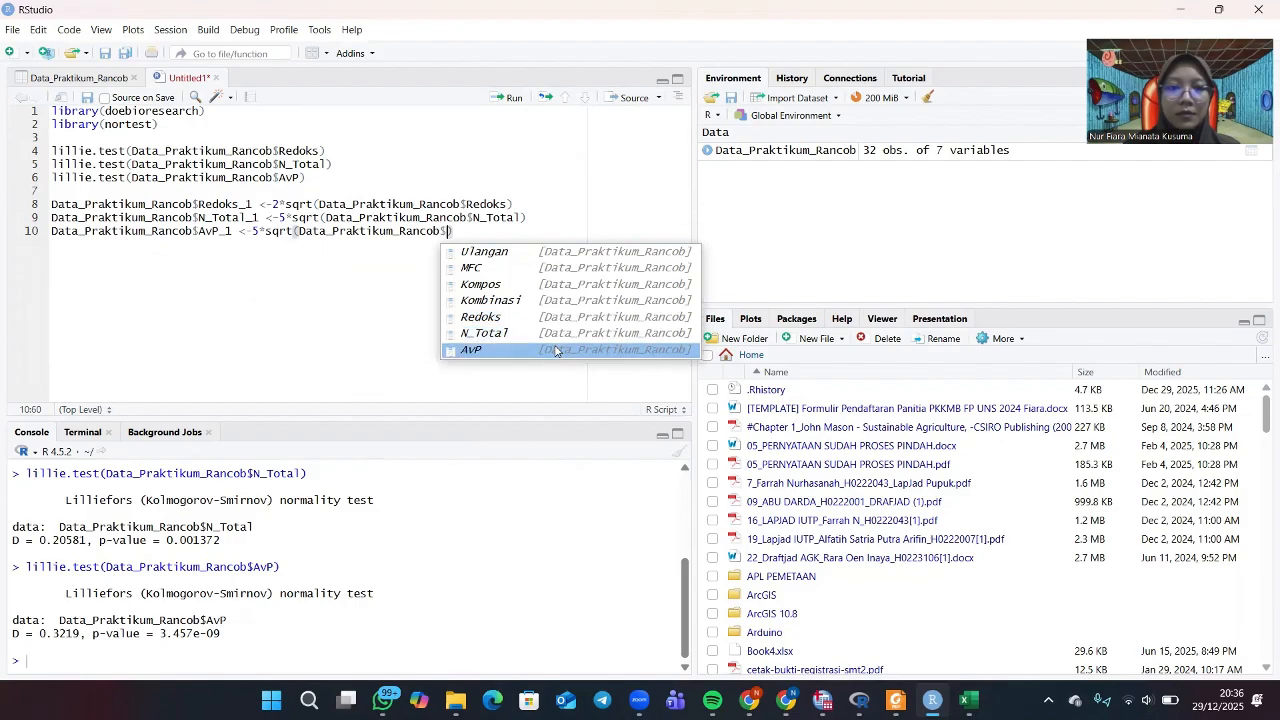
left_click(556, 350)
left_click_drag(483, 237, 55, 205)
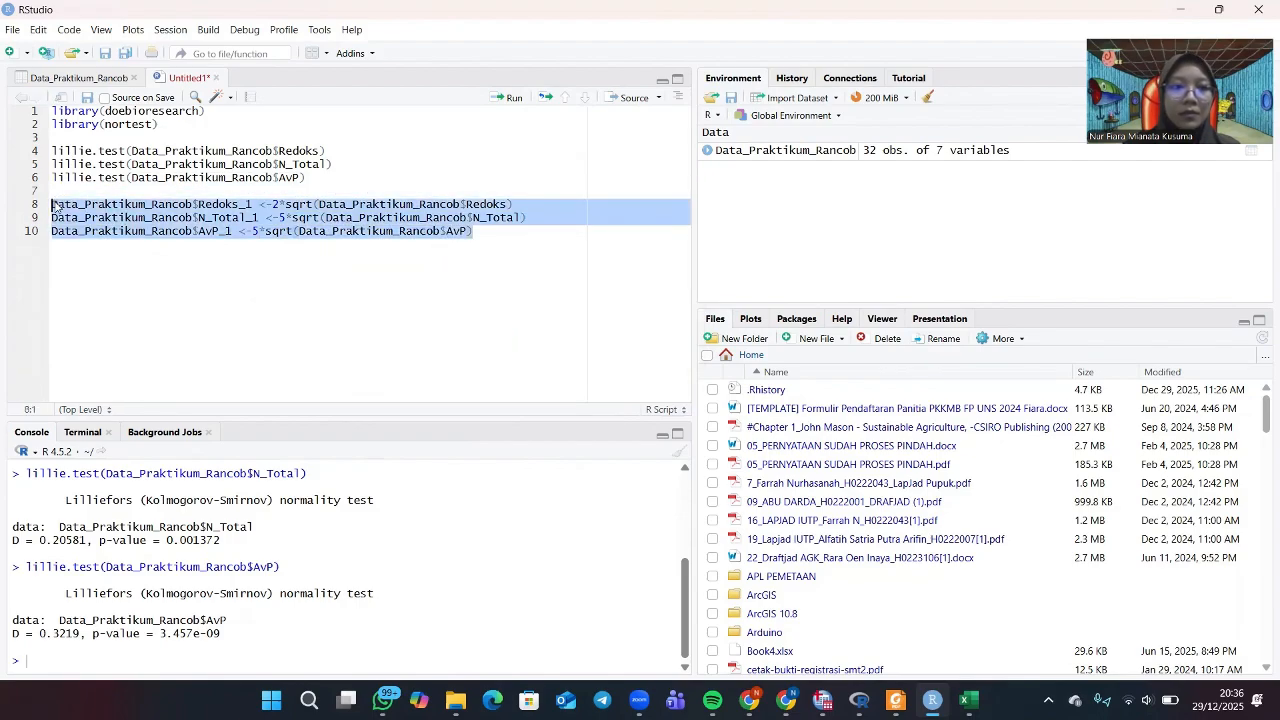
left_click(509, 97)
Below the transformations, leave a blank line and add lillie.test(Data_Praktikum_Rancob$Redoks_1) on line 12.
left_click(492, 241)
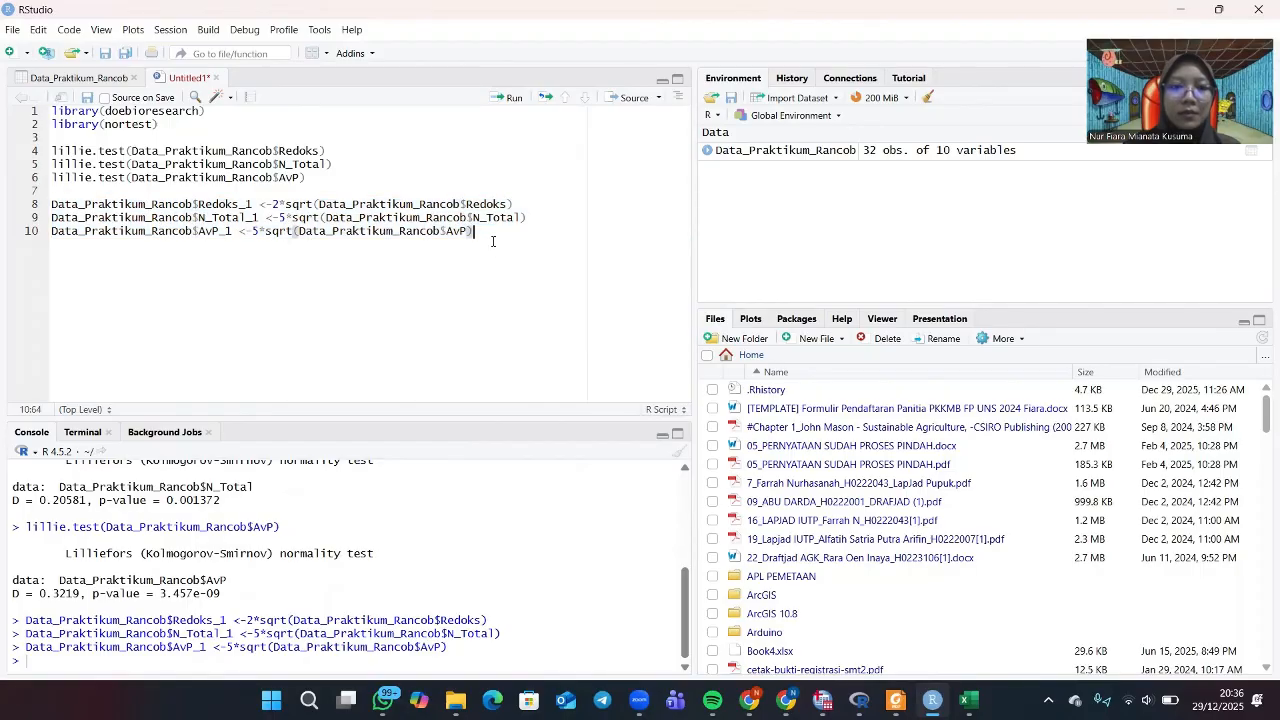
key("Return")
key("Return")
type("lill")
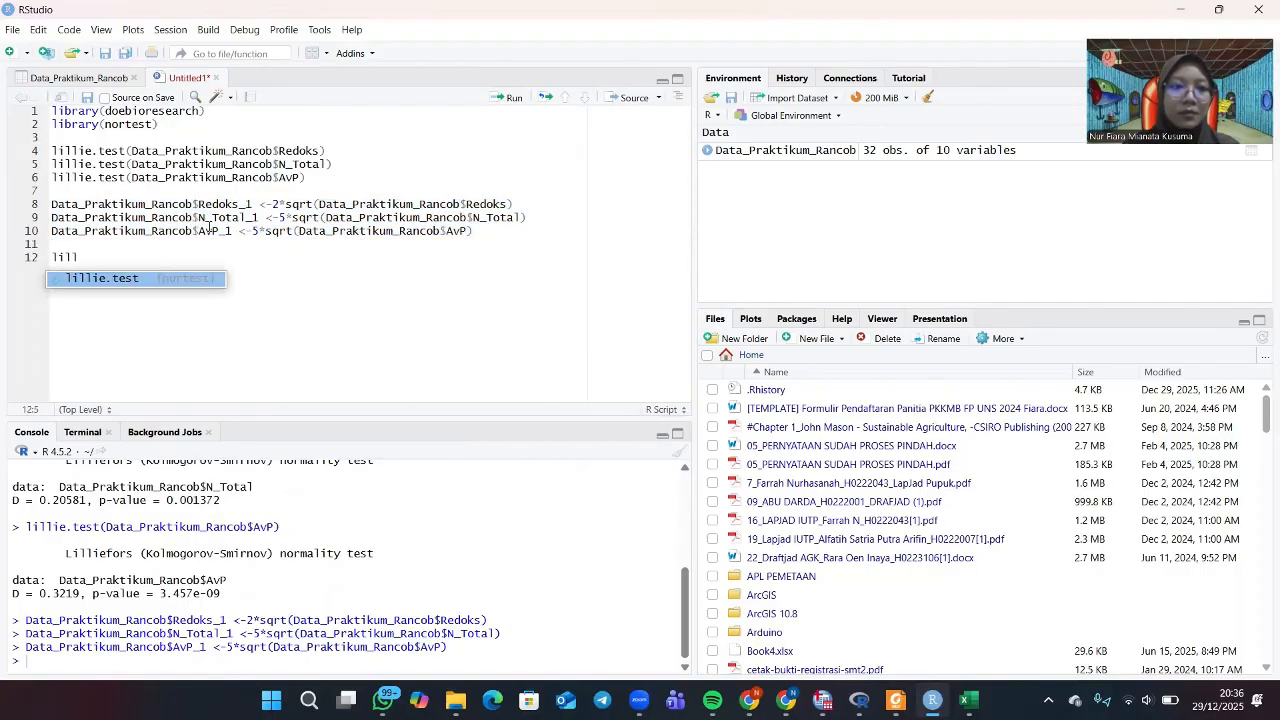
left_click(178, 281)
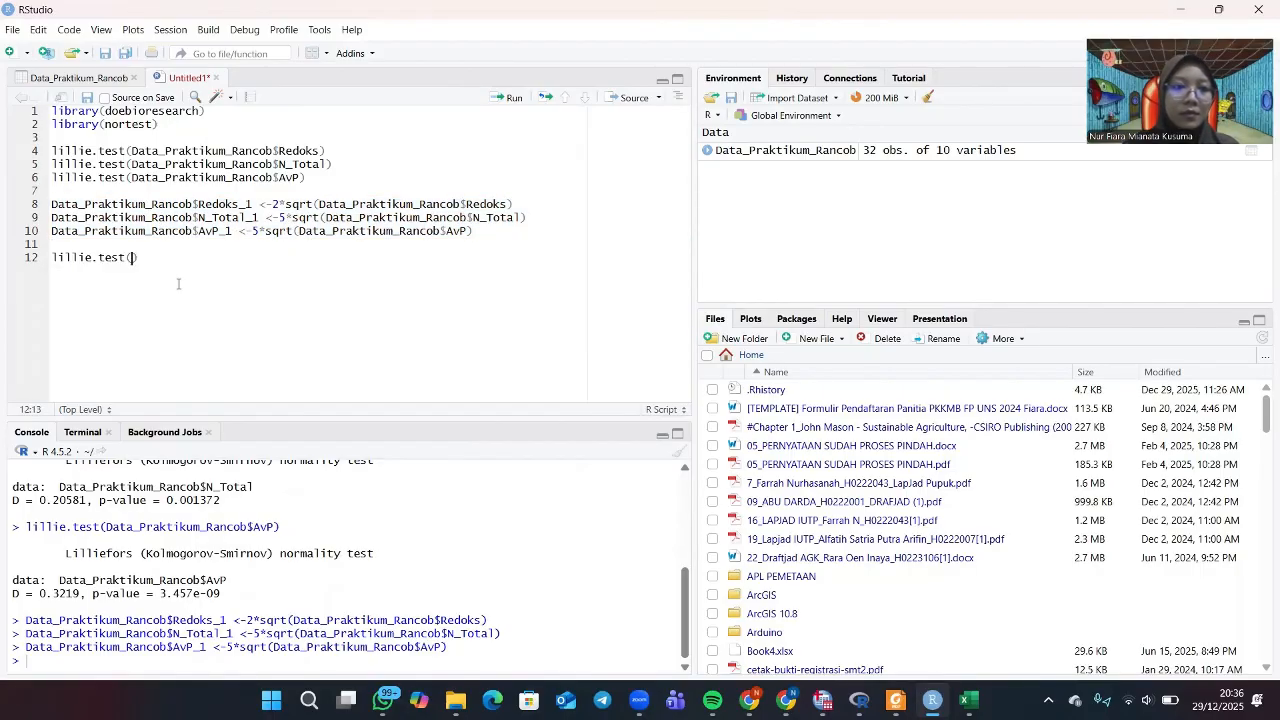
type("daa")
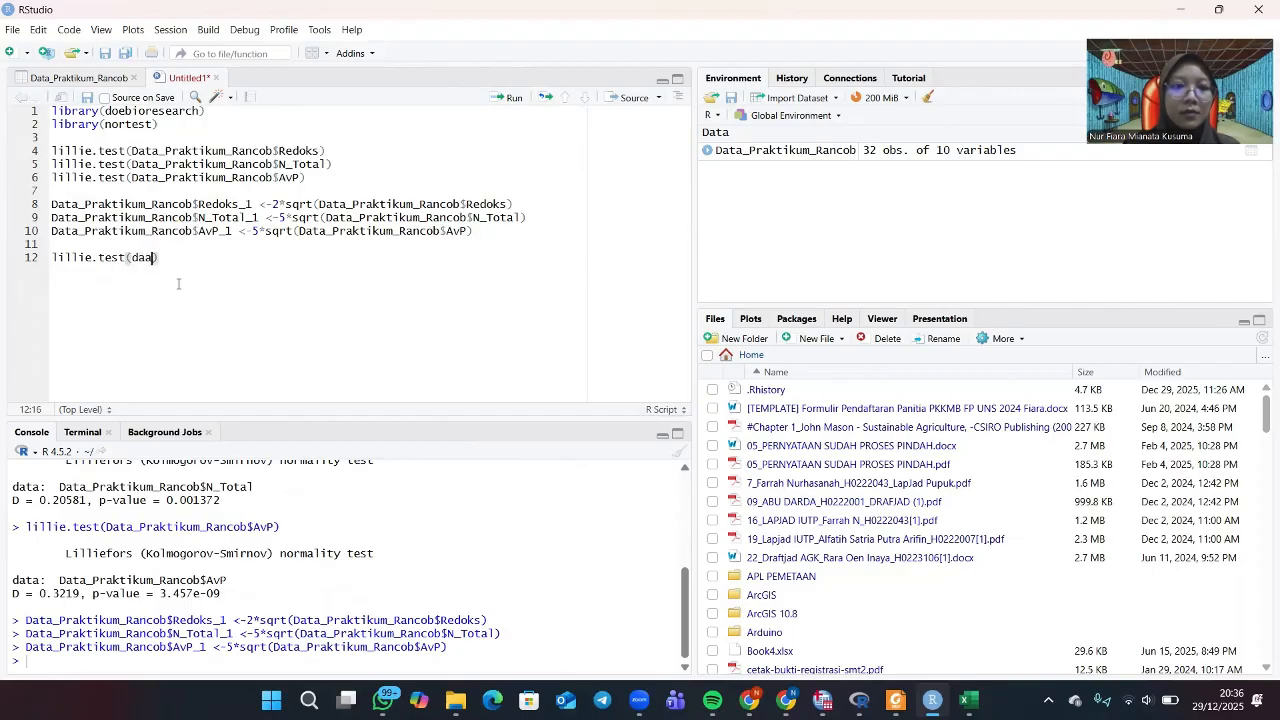
key("BackSpace")
type("ta")
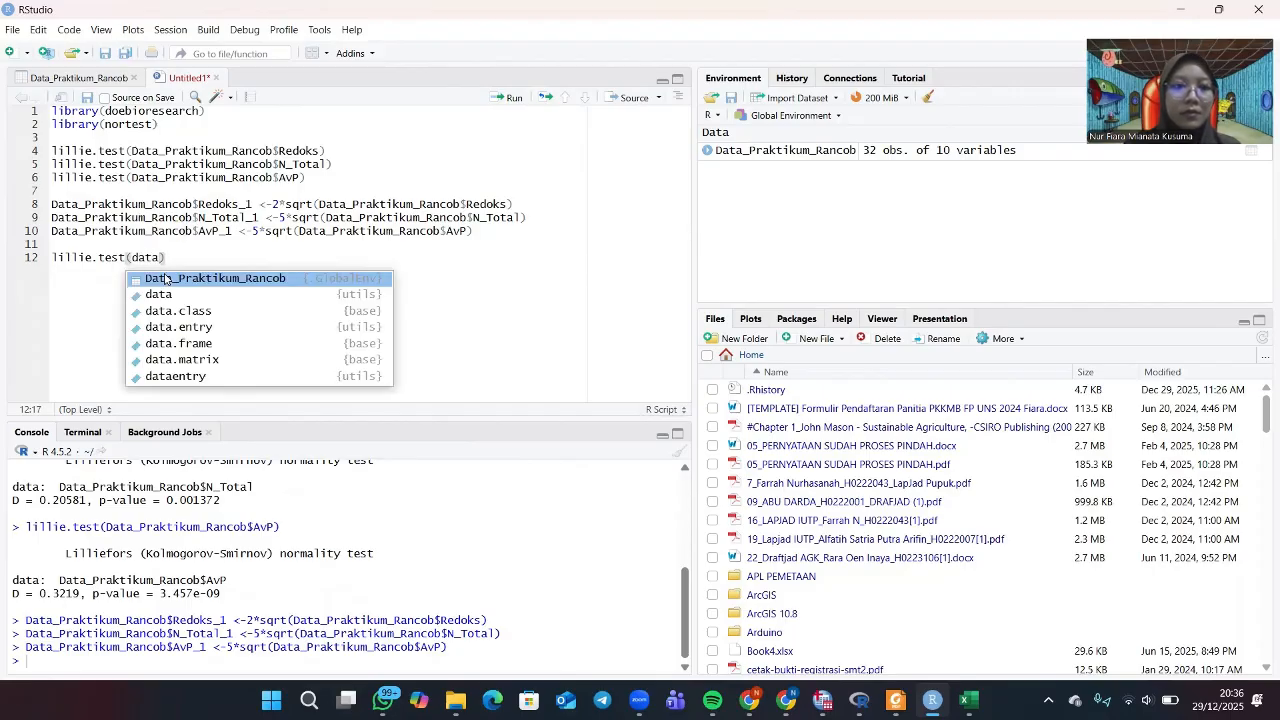
left_click(165, 273)
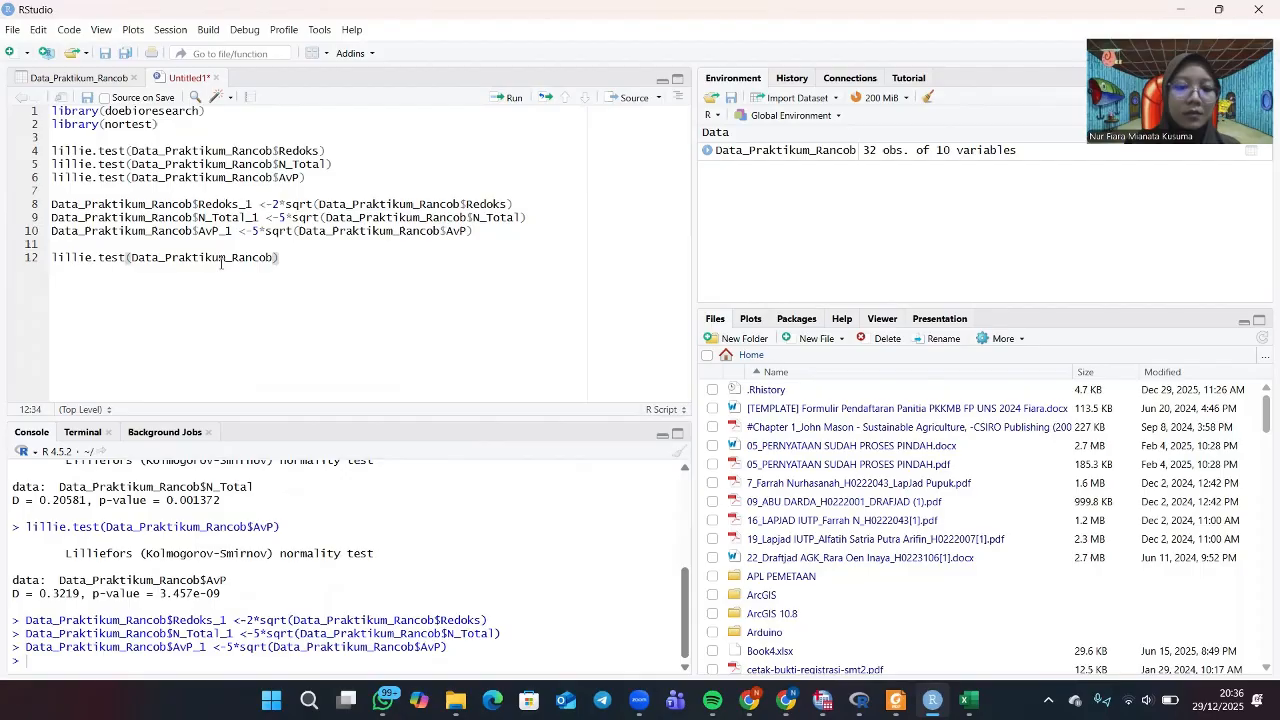
type("$")
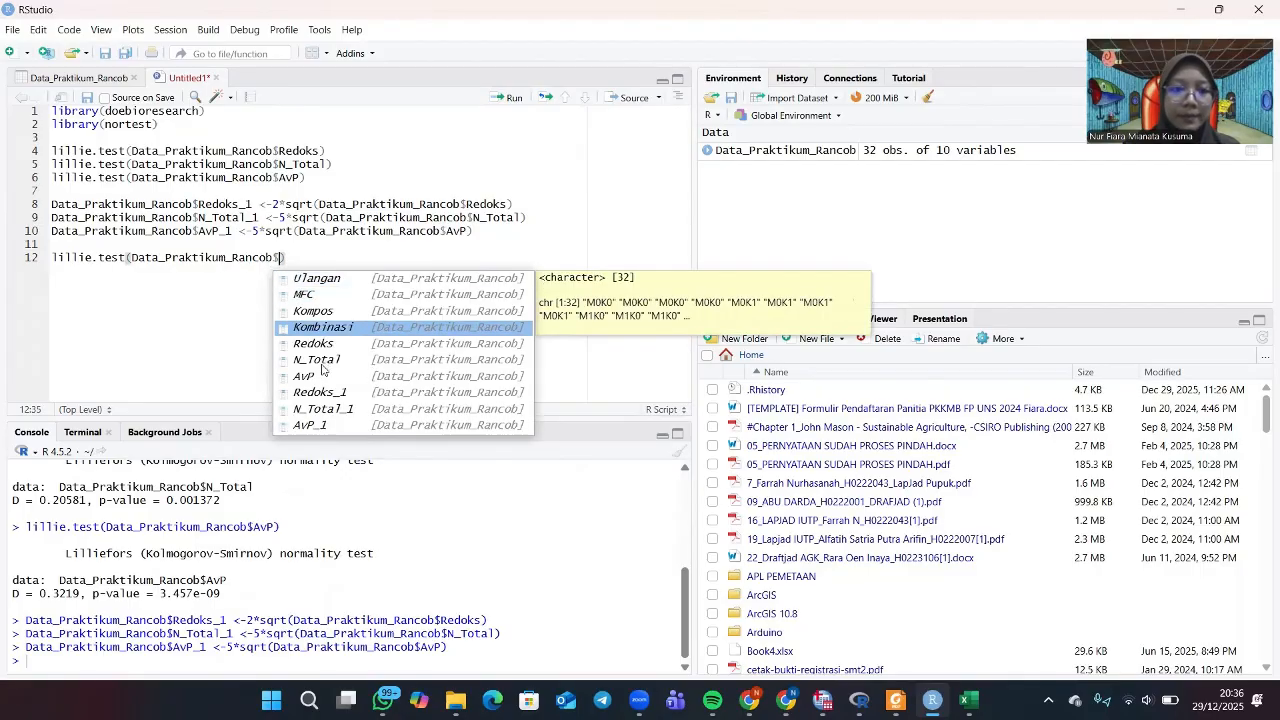
left_click(326, 393)
key("Return")
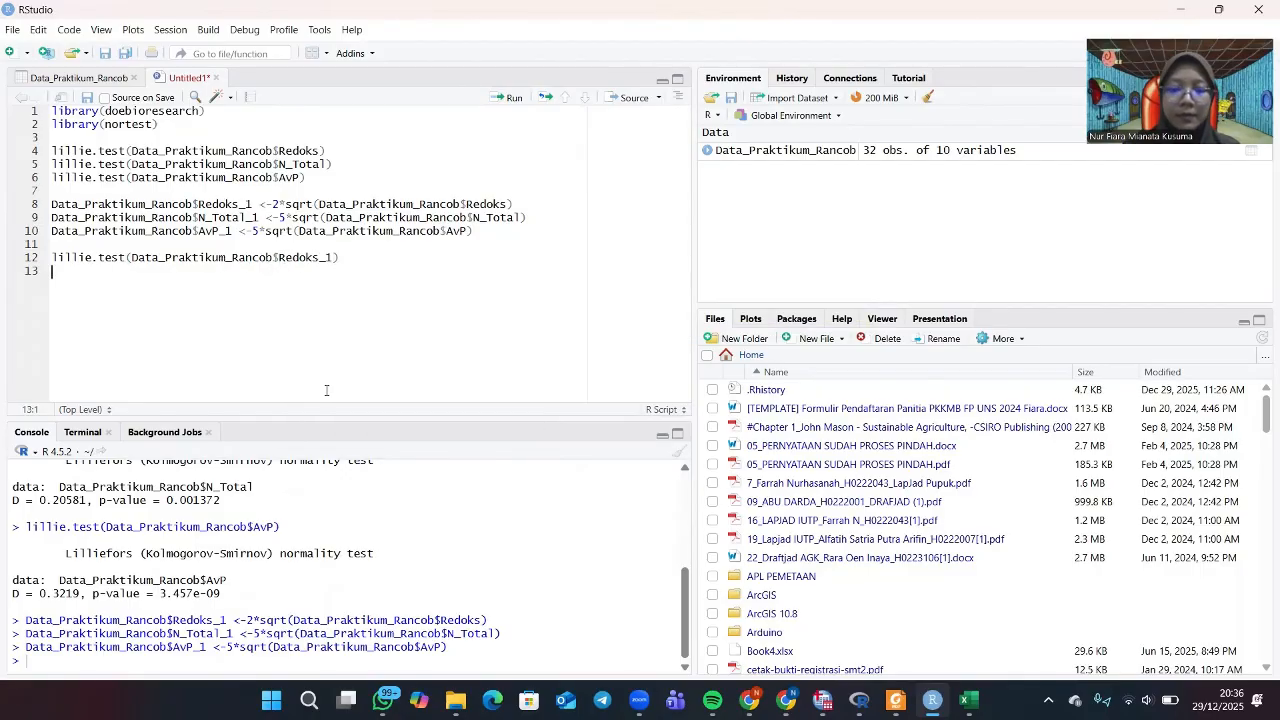
type("daa")
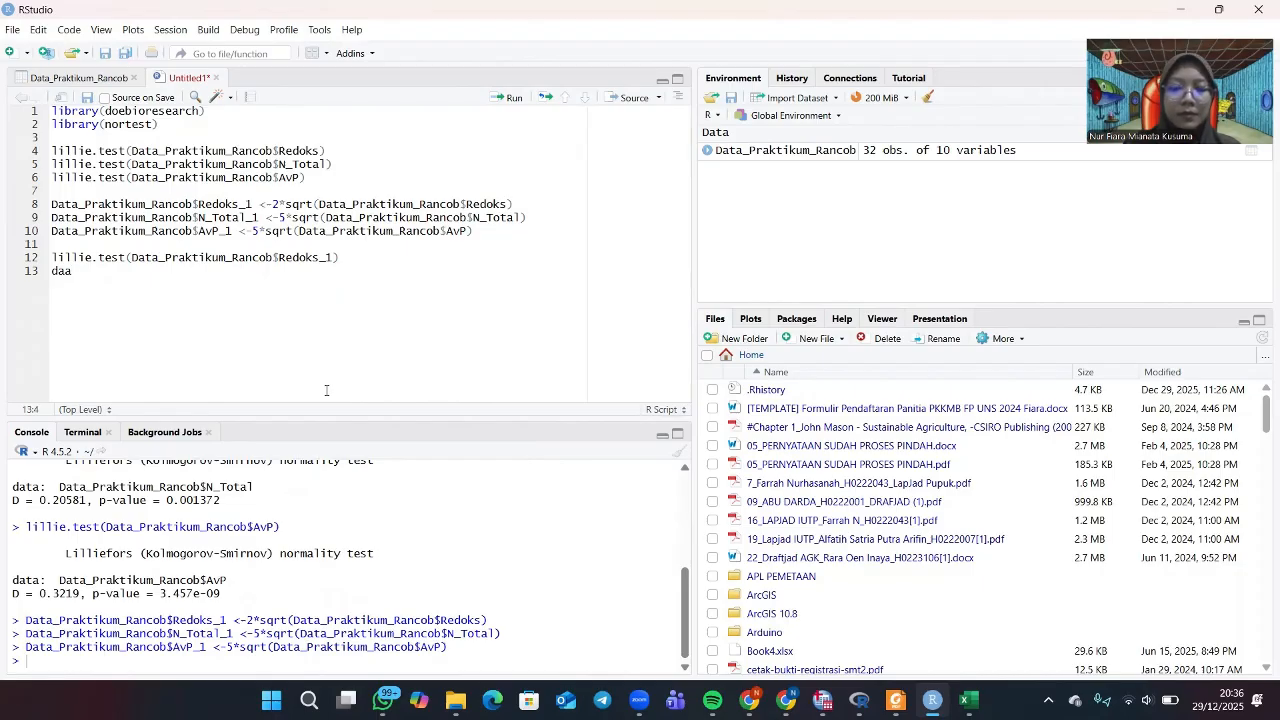
key("BackSpace")
key("BackSpace")
key("BackSpace")
key("BackSpace")
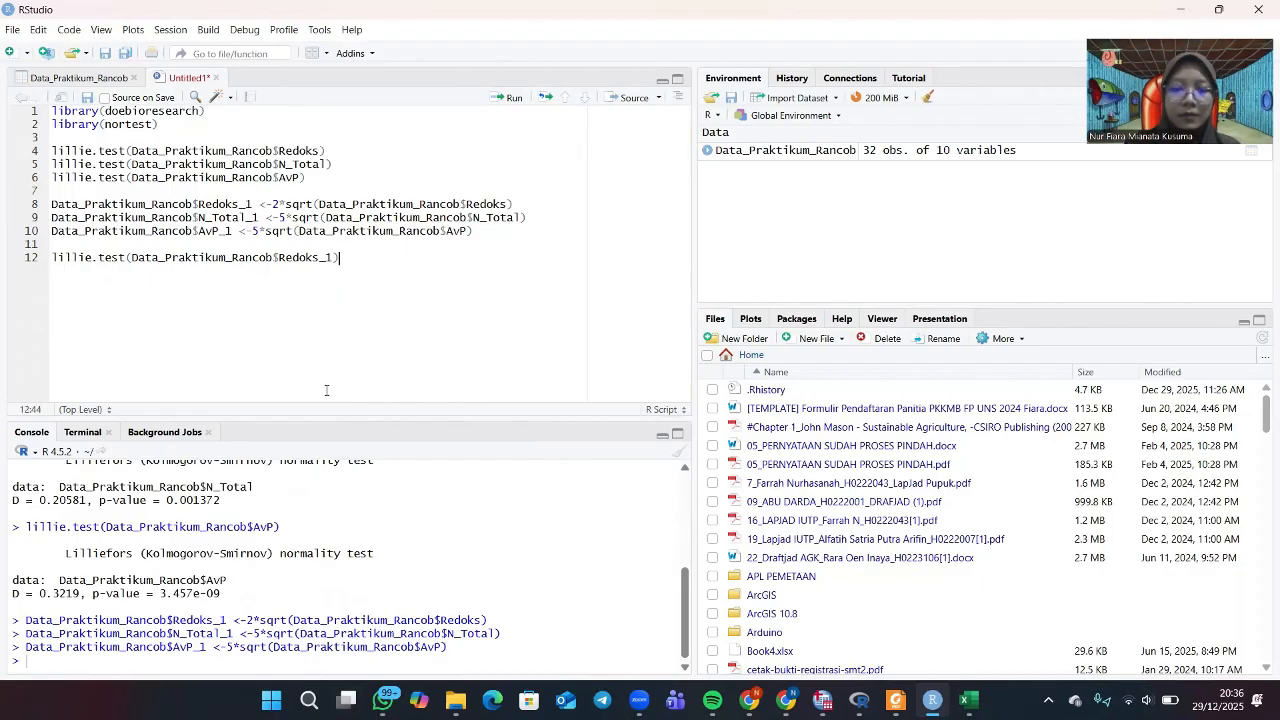
Add the normality test lillie.test(Data_Praktikum_Rancob$N_Total_1) on line 13.
key("Return")
type("lill")
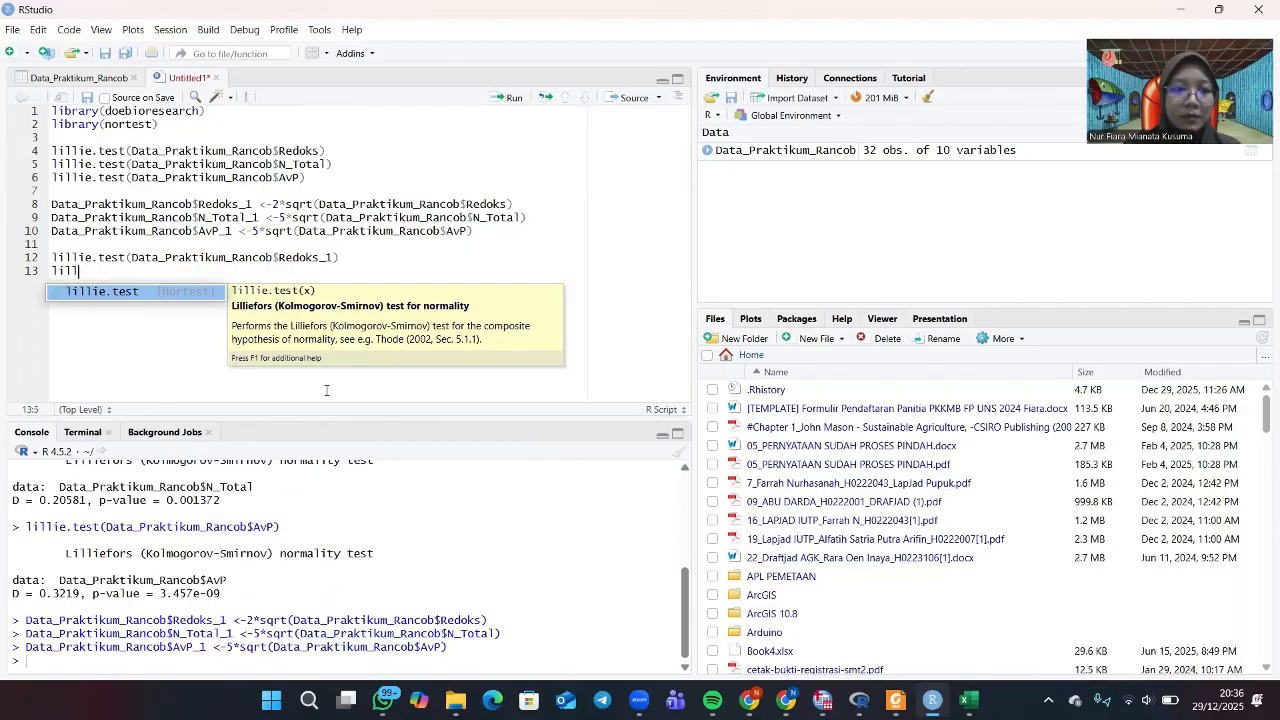
left_click(156, 302)
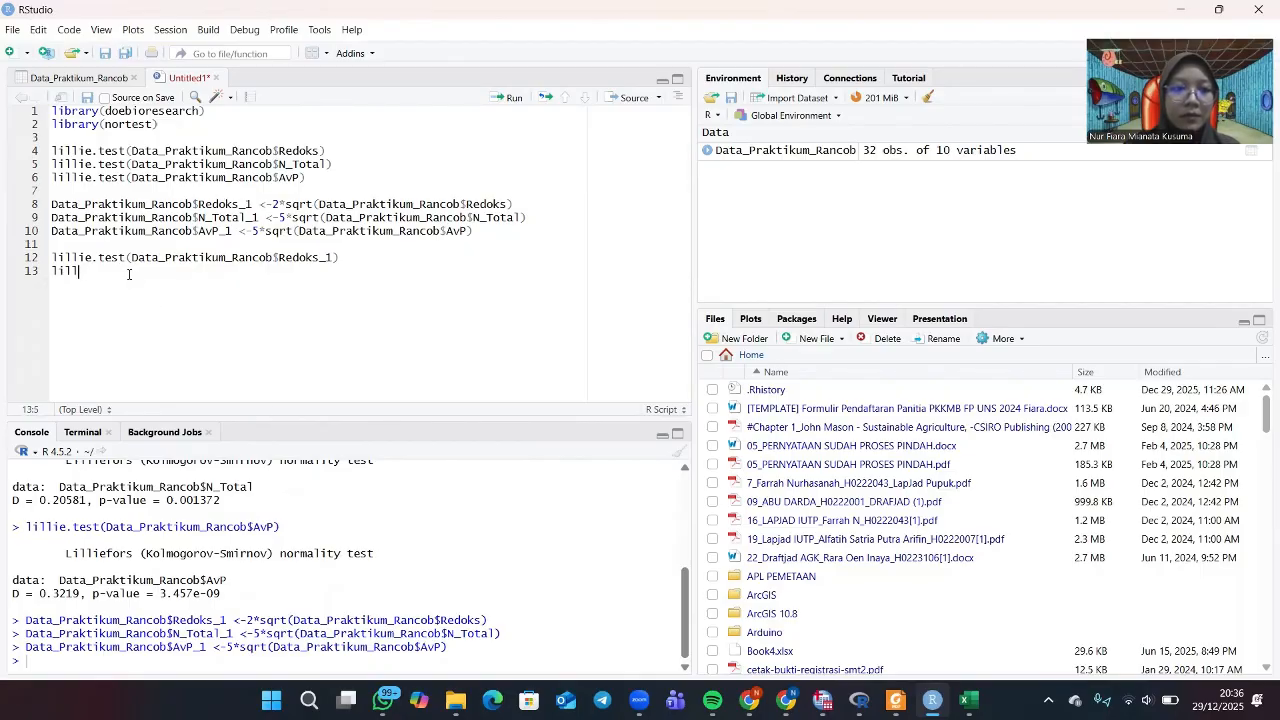
key("Tab")
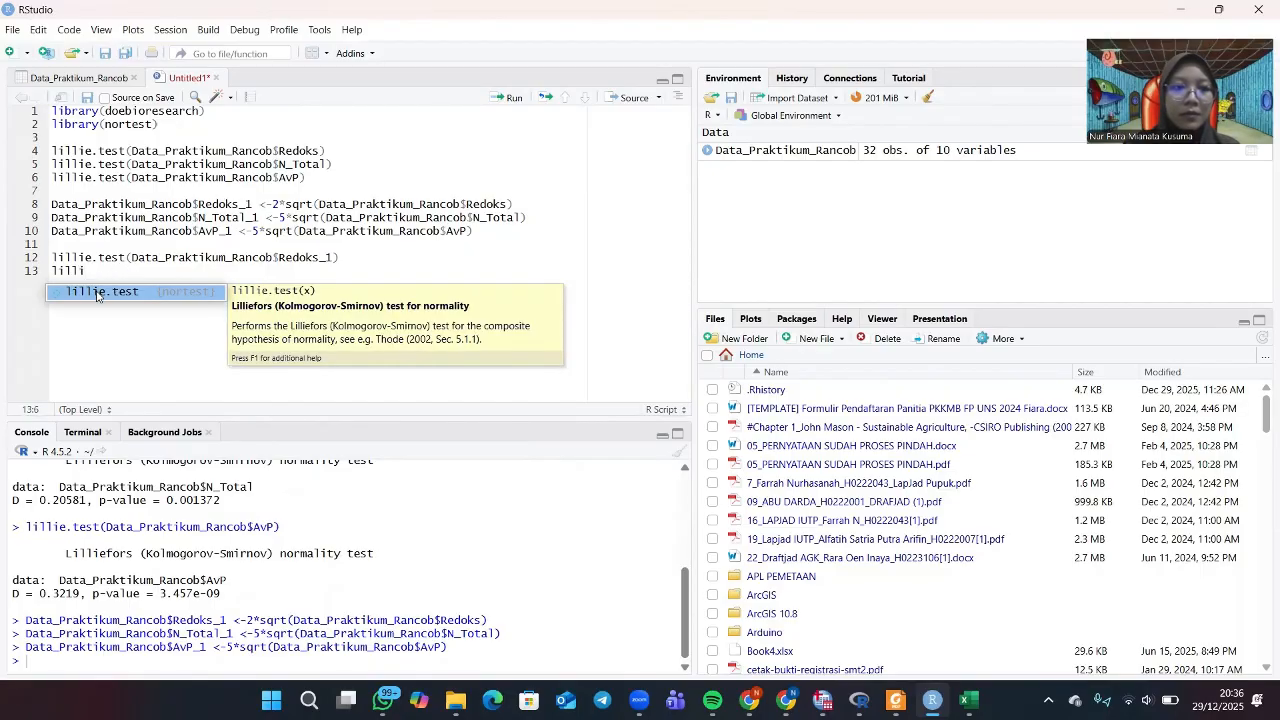
left_click(97, 290)
type("Data")
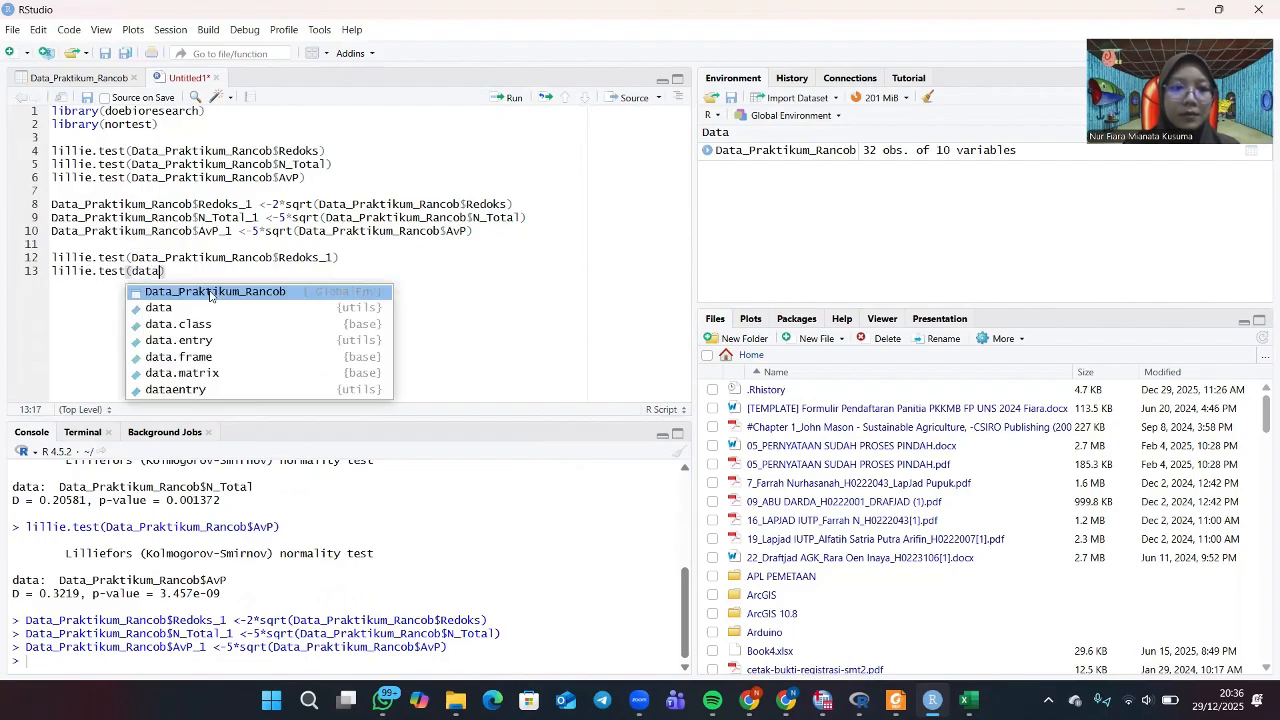
left_click(215, 290)
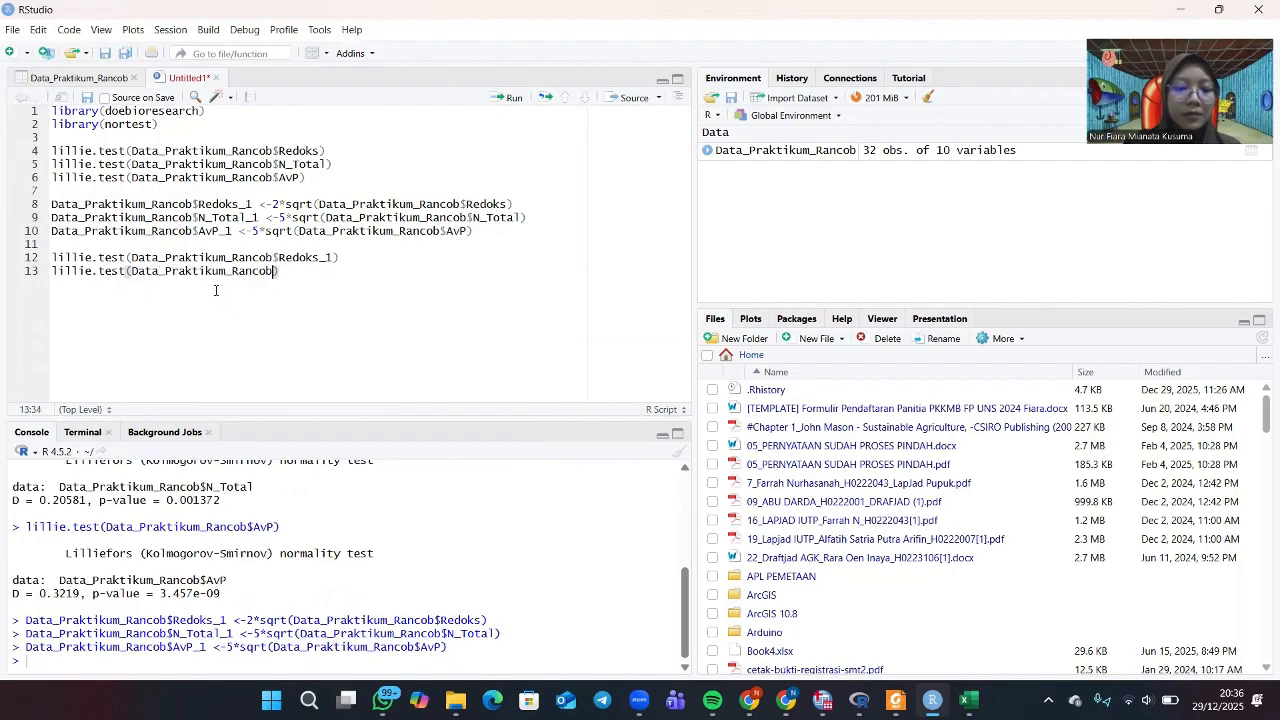
type("$")
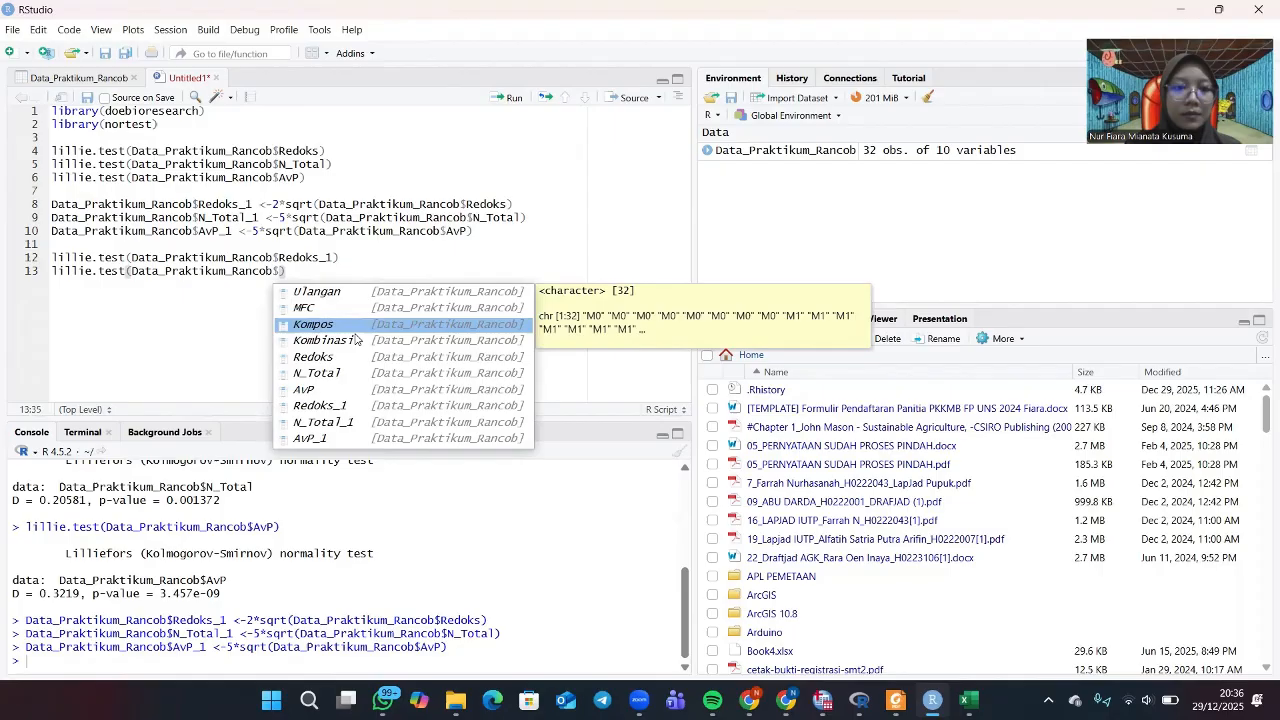
left_click(332, 421)
key("End")
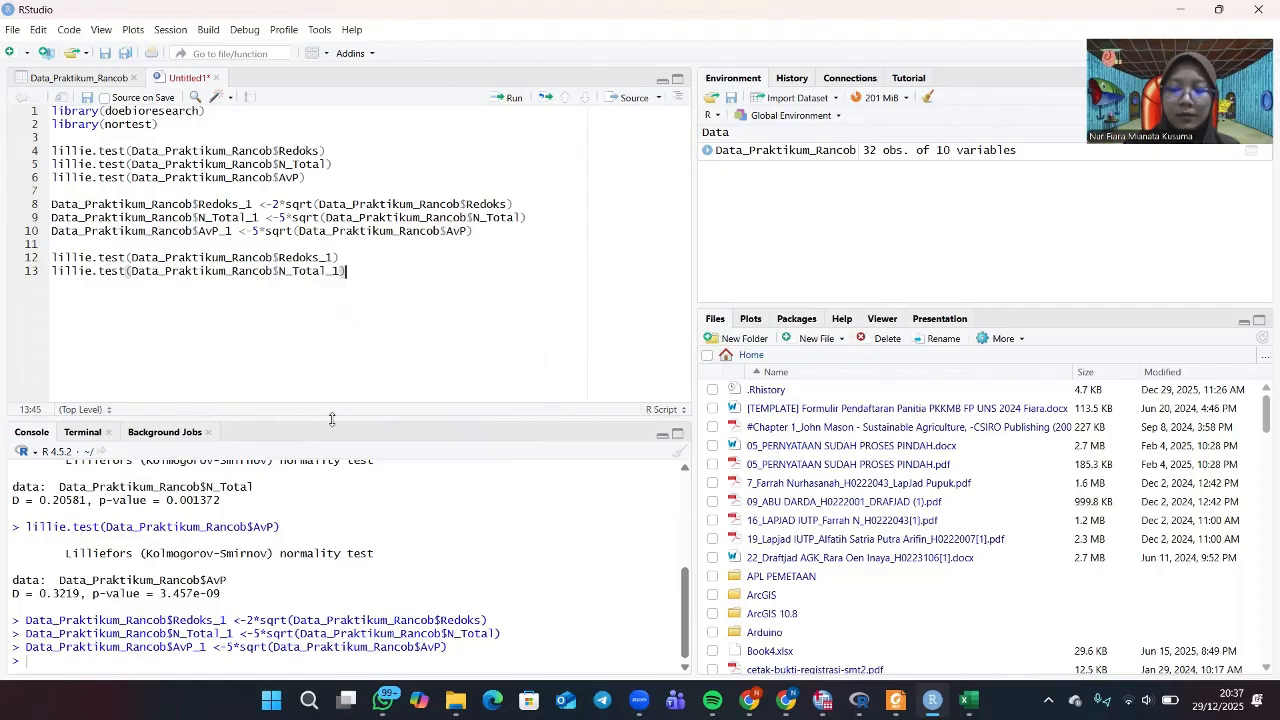
Add the normality test lillie.test(Data_Praktikum_Rancob$AvP_1) on line 14.
key("Return")
type("lillie")
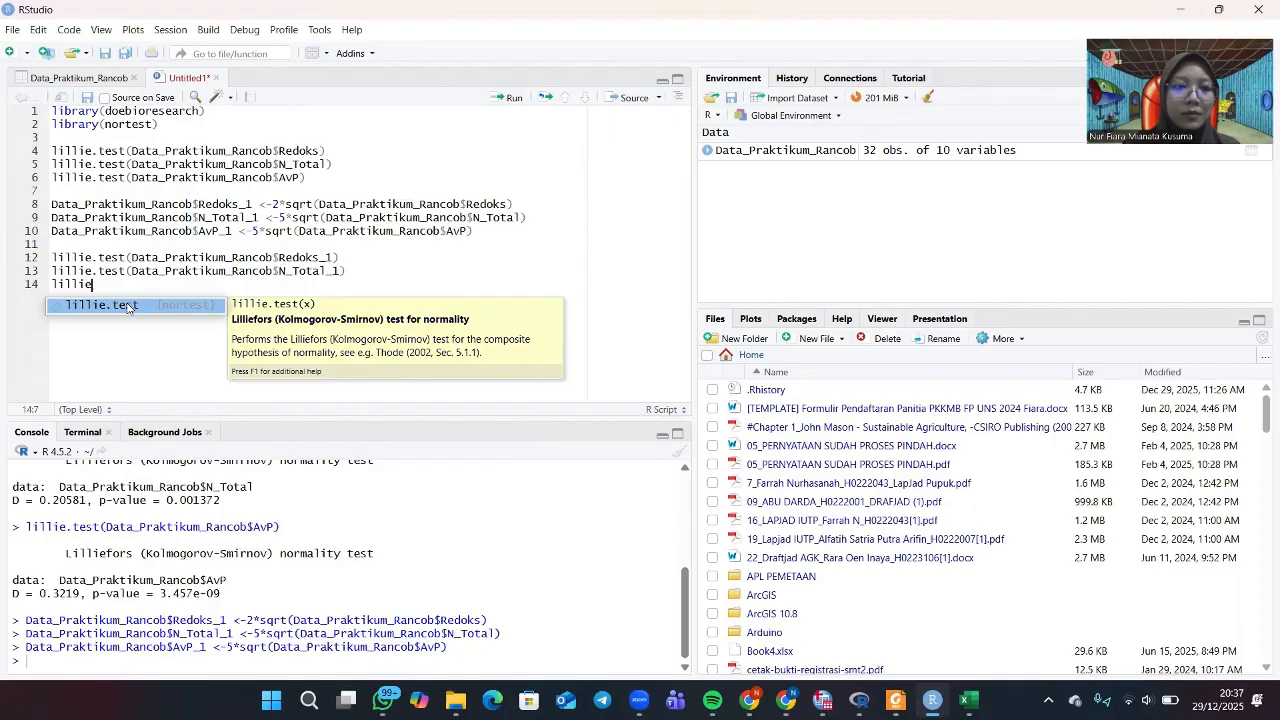
left_click(127, 304)
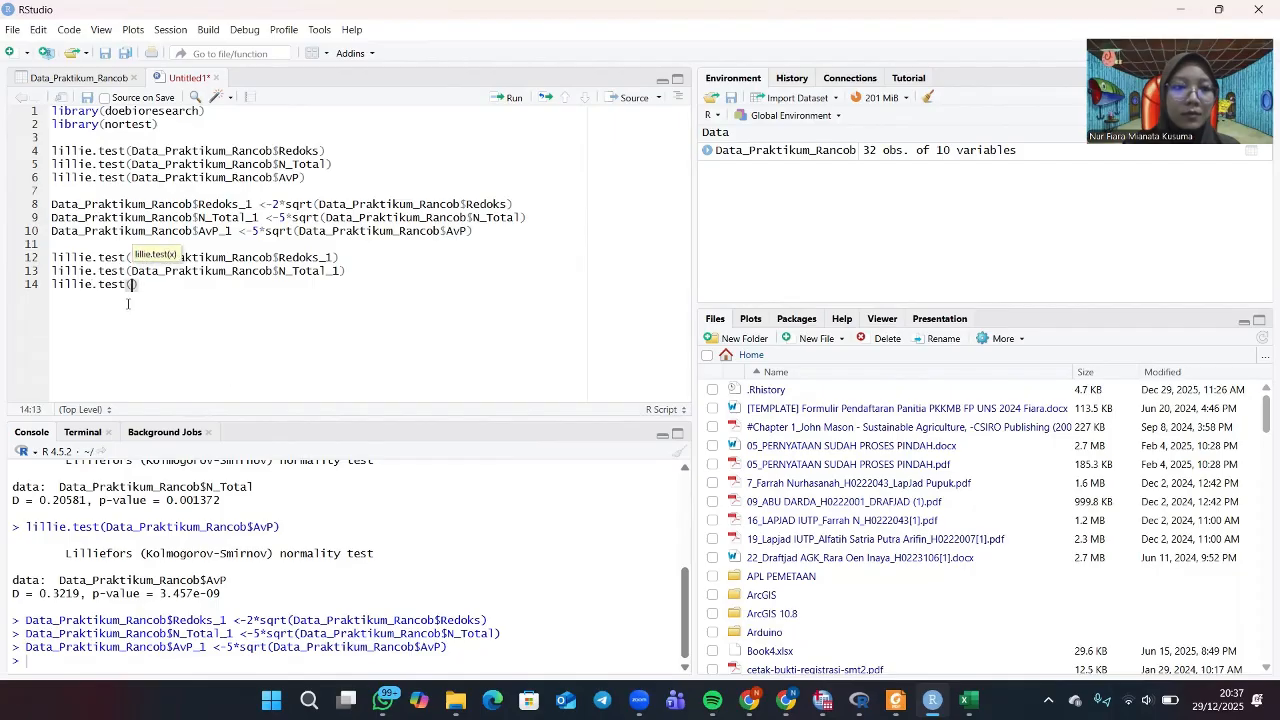
type("data")
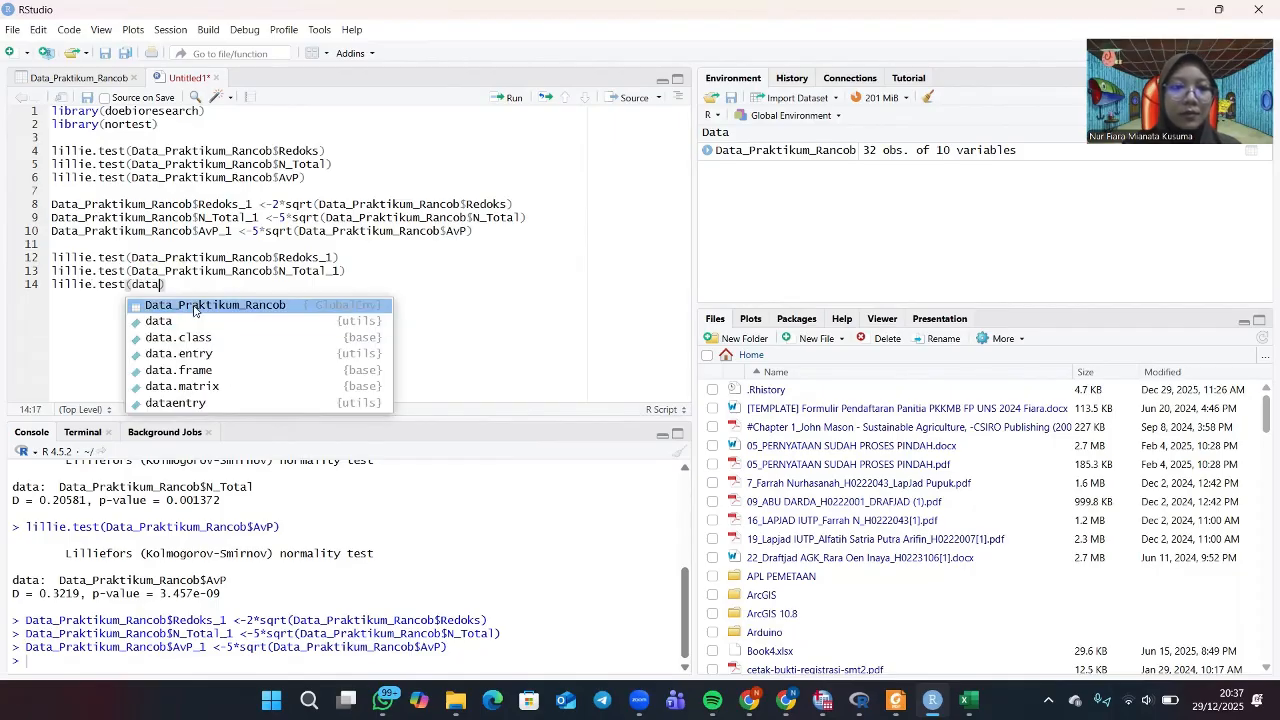
left_click(195, 306)
type("$")
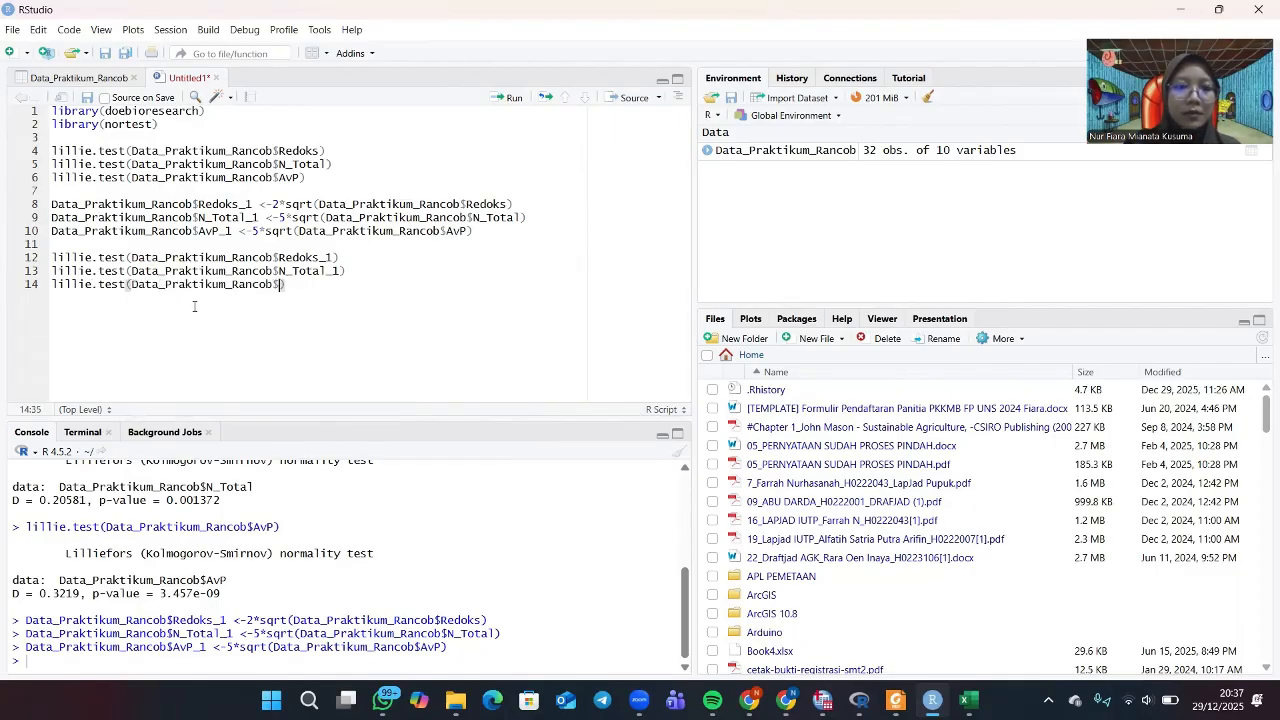
left_click(335, 452)
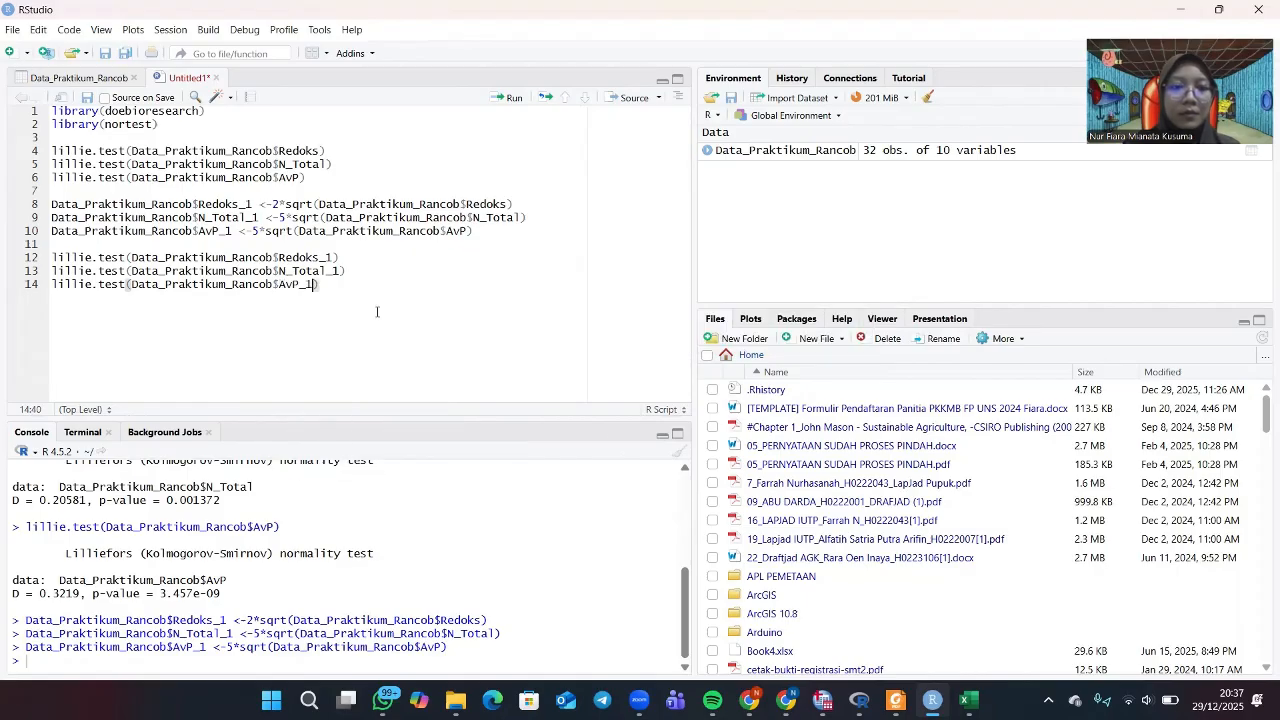
Run the three Lilliefors tests on Redoks_1, N_Total_1 and AvP_1 together and review their console output from the Redoks_1 result onward.
left_click_drag(373, 289, 52, 259)
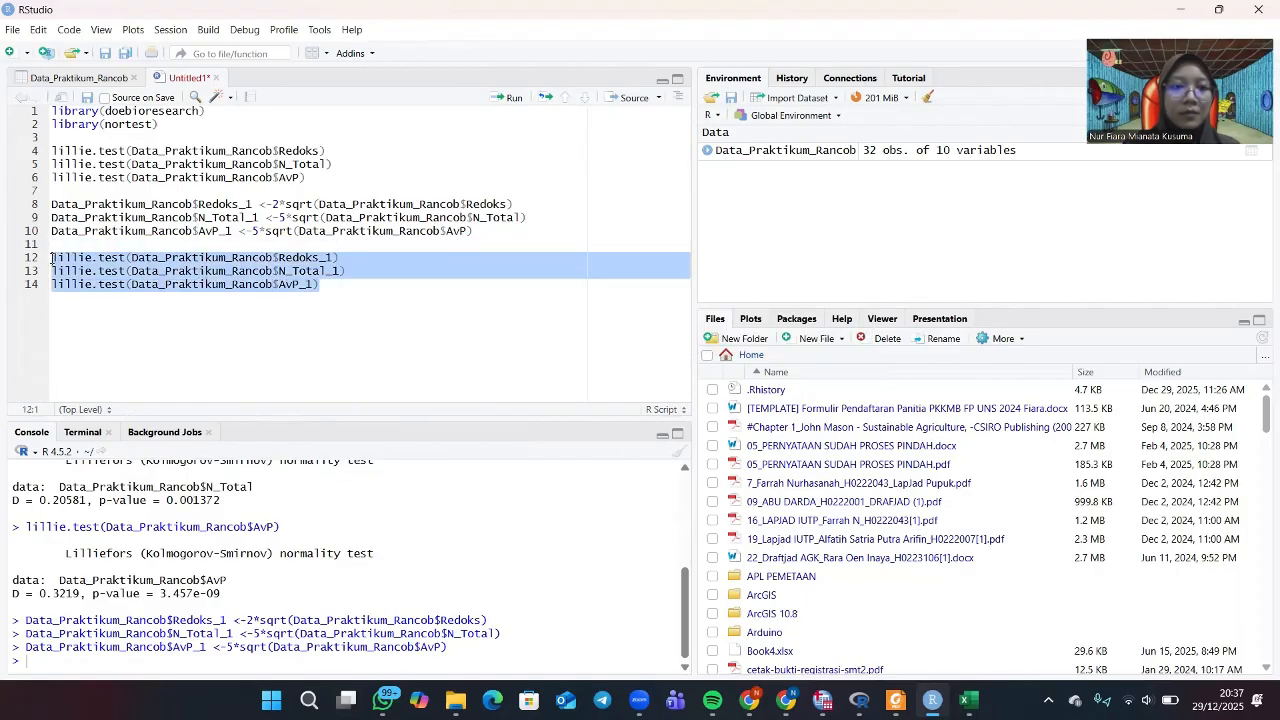
left_click(508, 98)
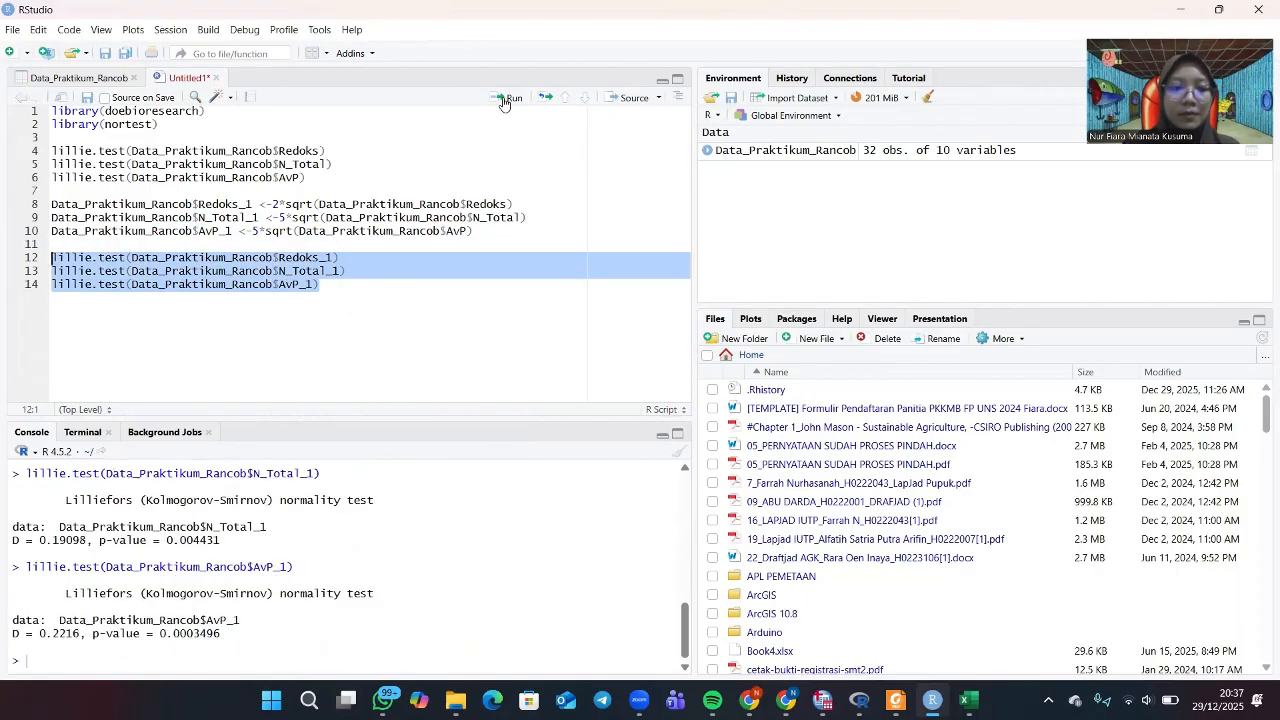
scroll(255, 556, "up", 4)
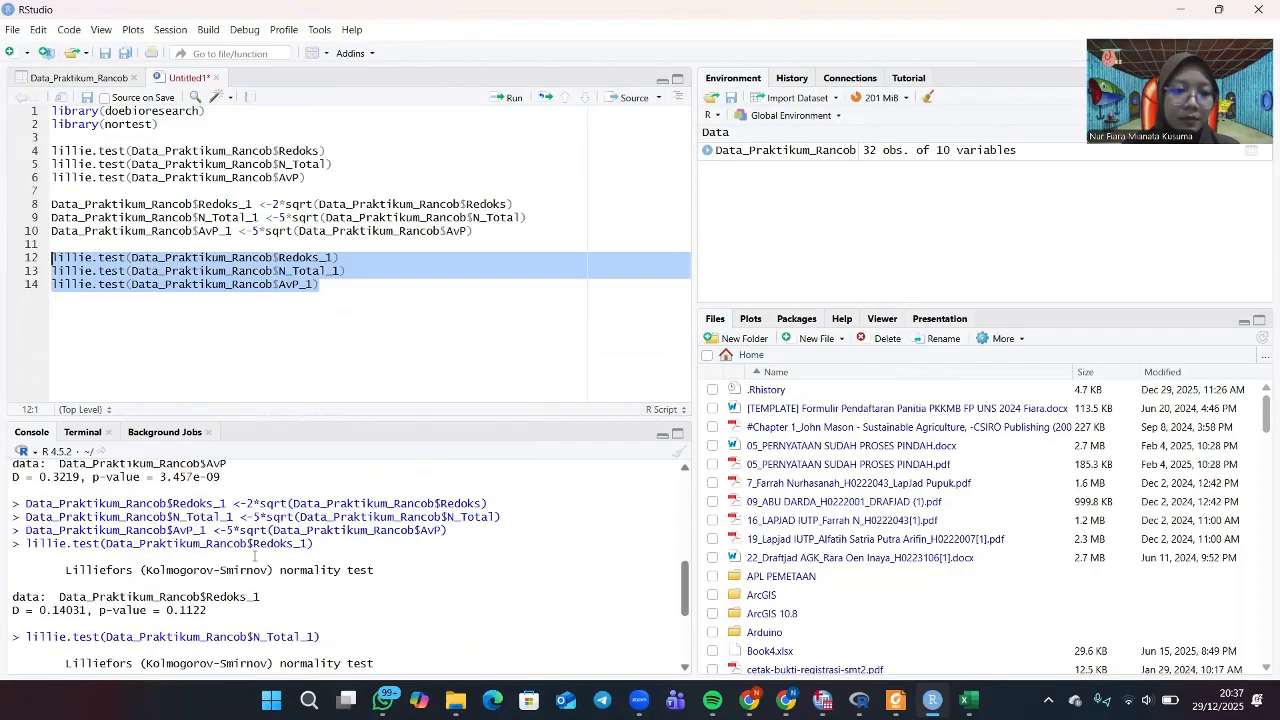
scroll(256, 557, "down", 1)
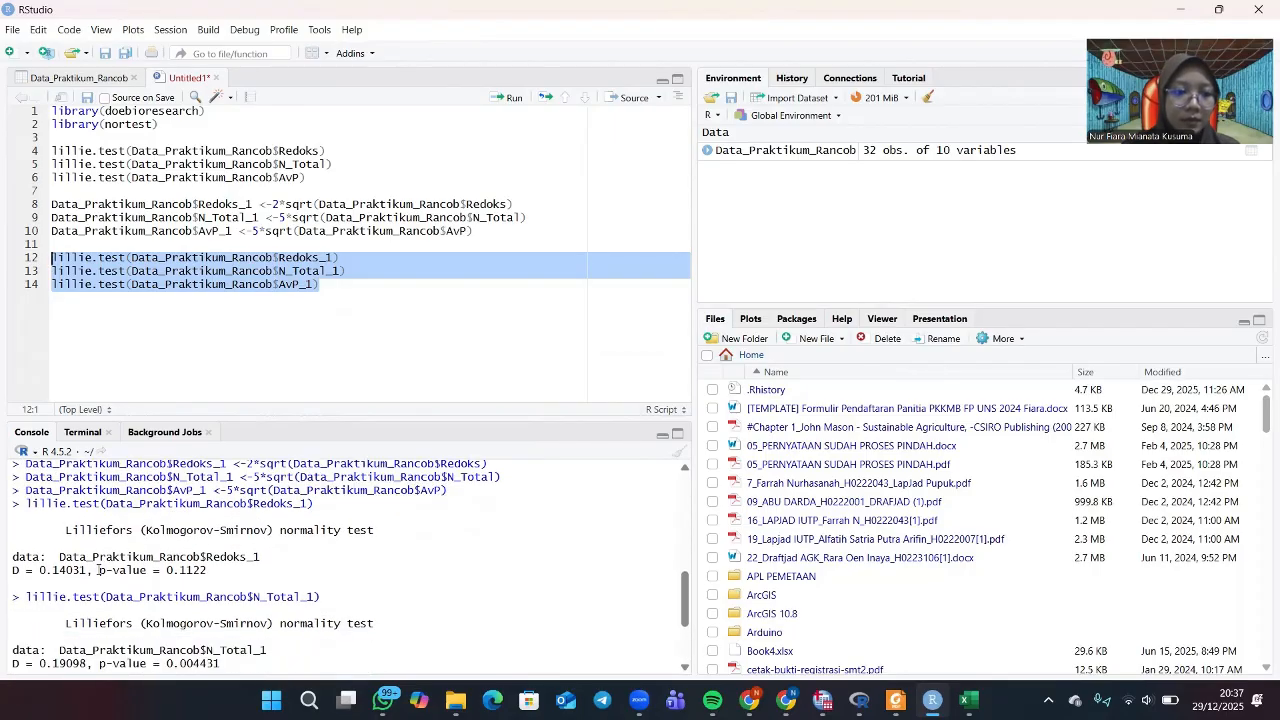
Examine the p-values of the Lilliefors normality tests for Redoks_1, N_Total_1 and AvP_1 in the console output.
left_click_drag(100, 570, 212, 572)
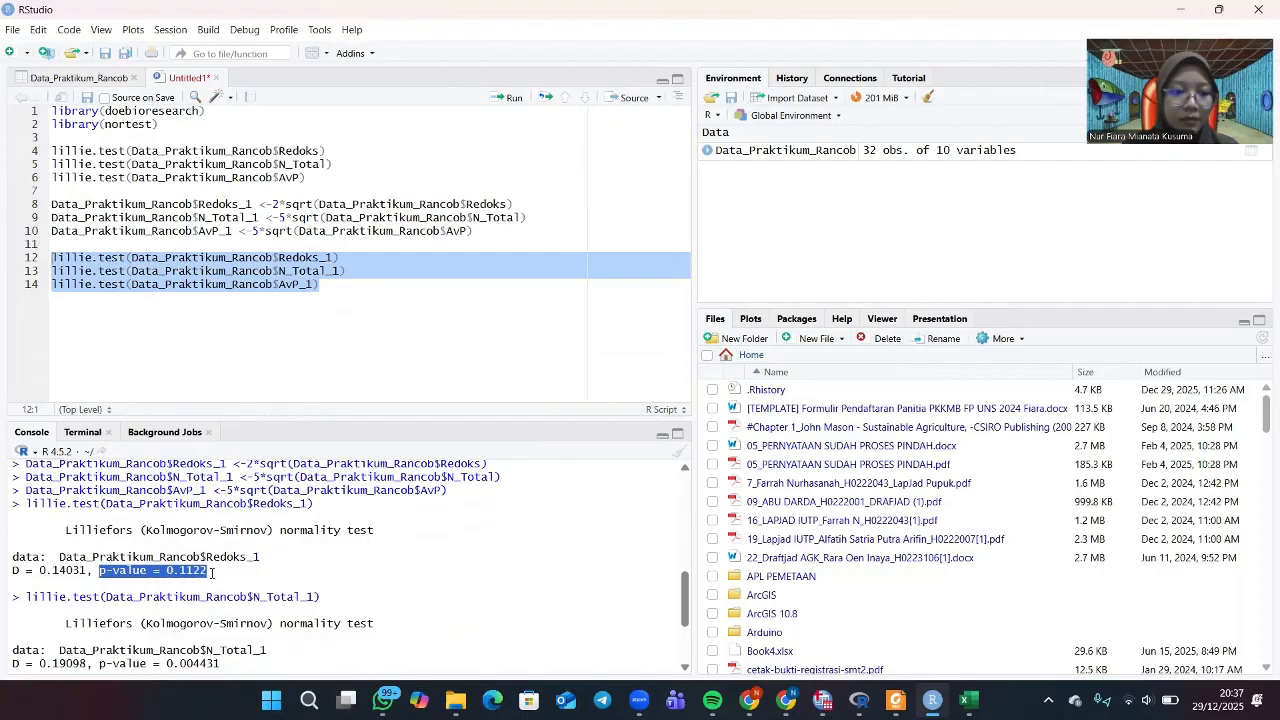
scroll(211, 572, "down", 1)
left_click_drag(167, 644, 226, 645)
scroll(226, 645, "down", 3)
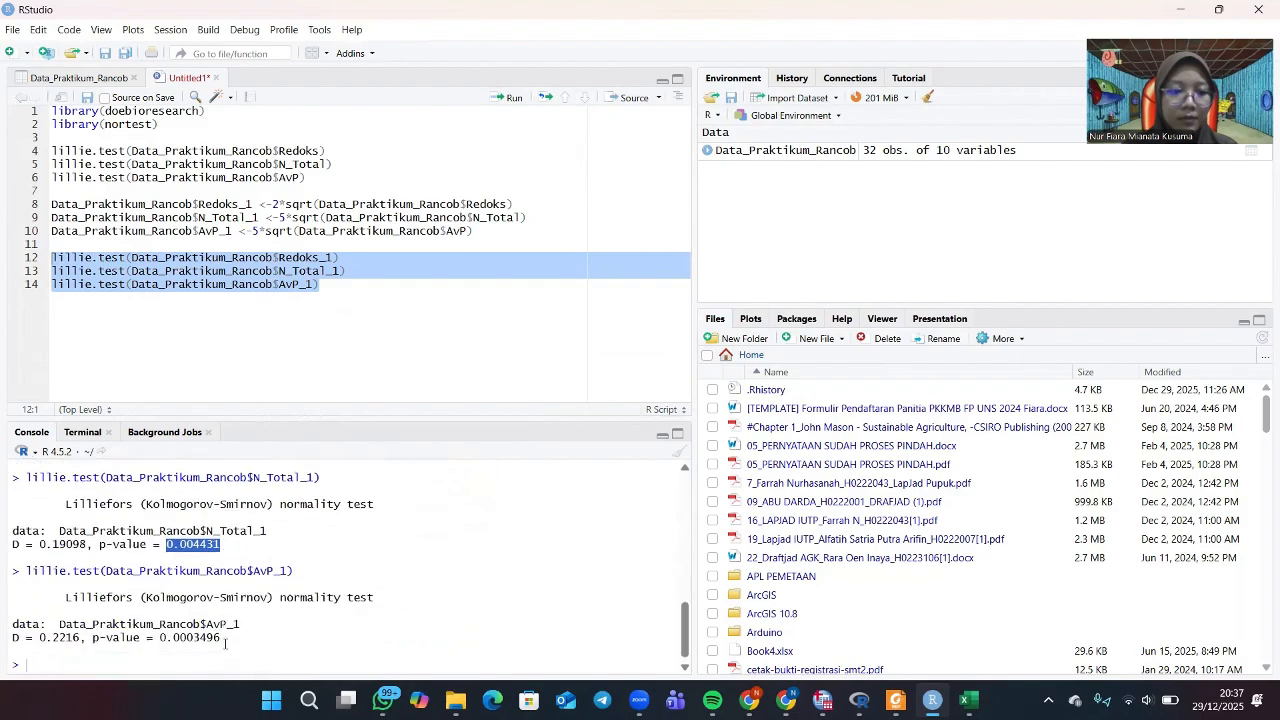
left_click(160, 632)
left_click_drag(160, 632, 230, 637)
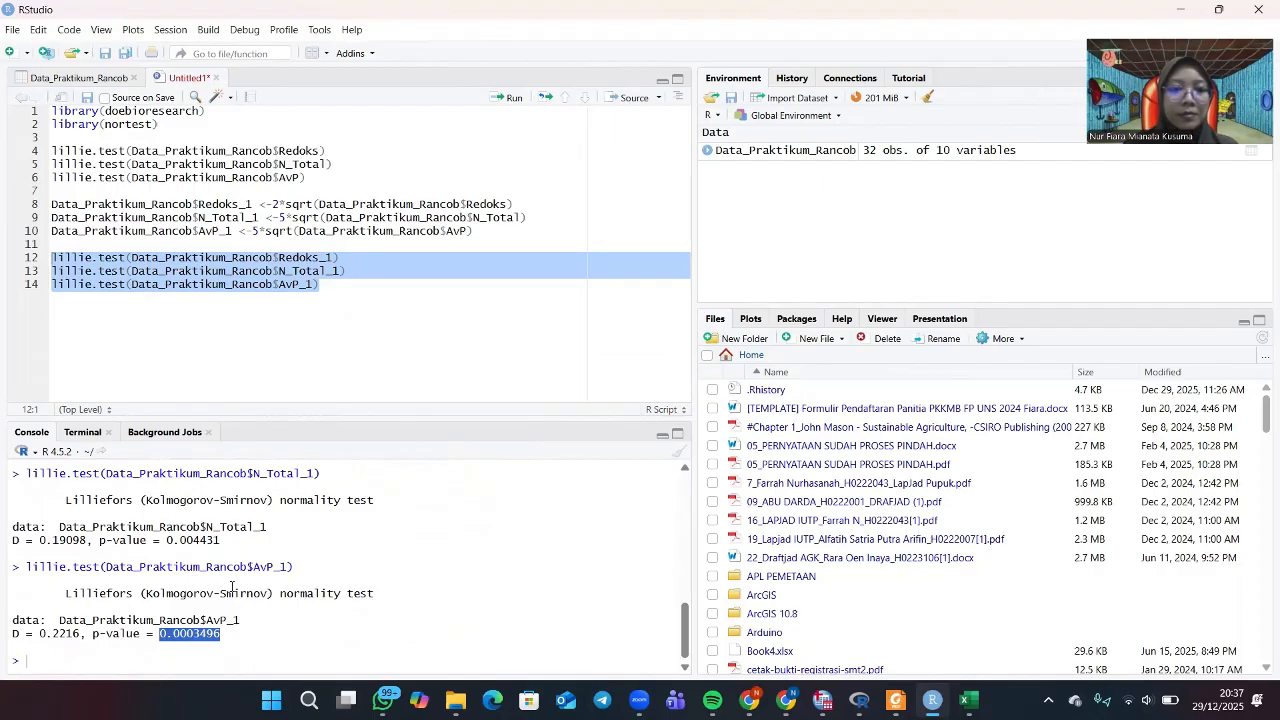
left_click(337, 291)
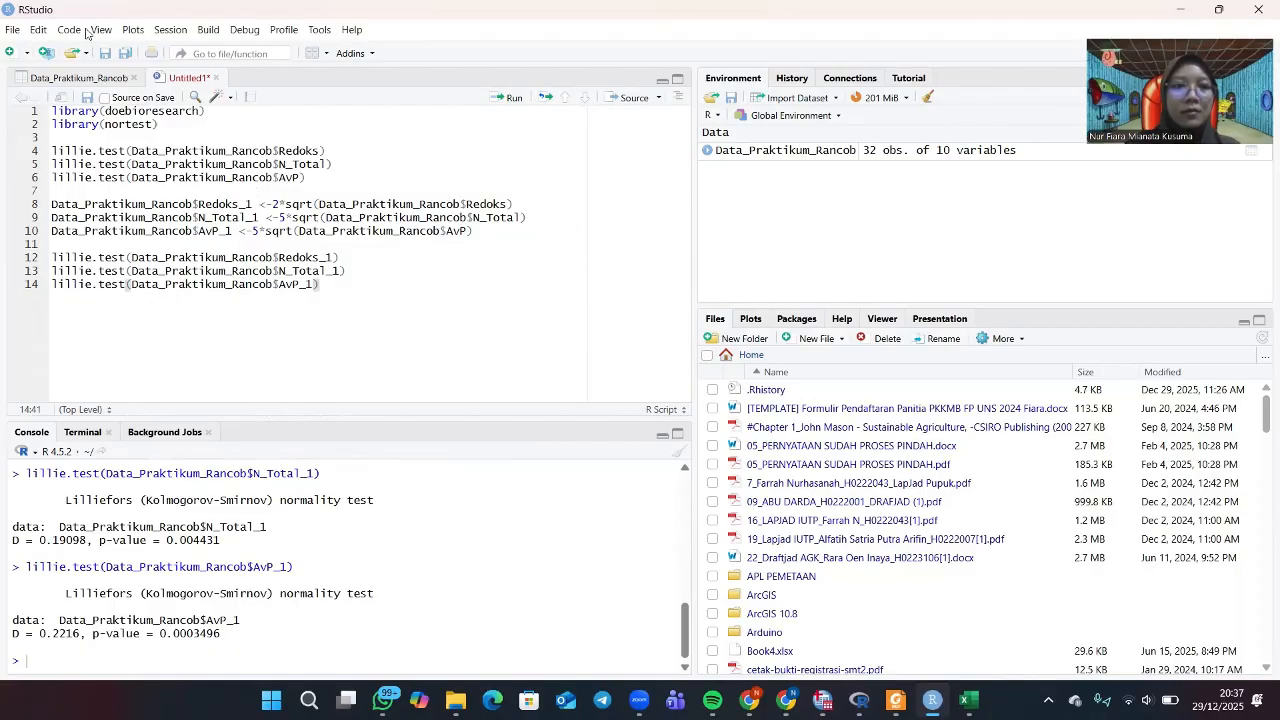
Create a new blank R script.
left_click(14, 30)
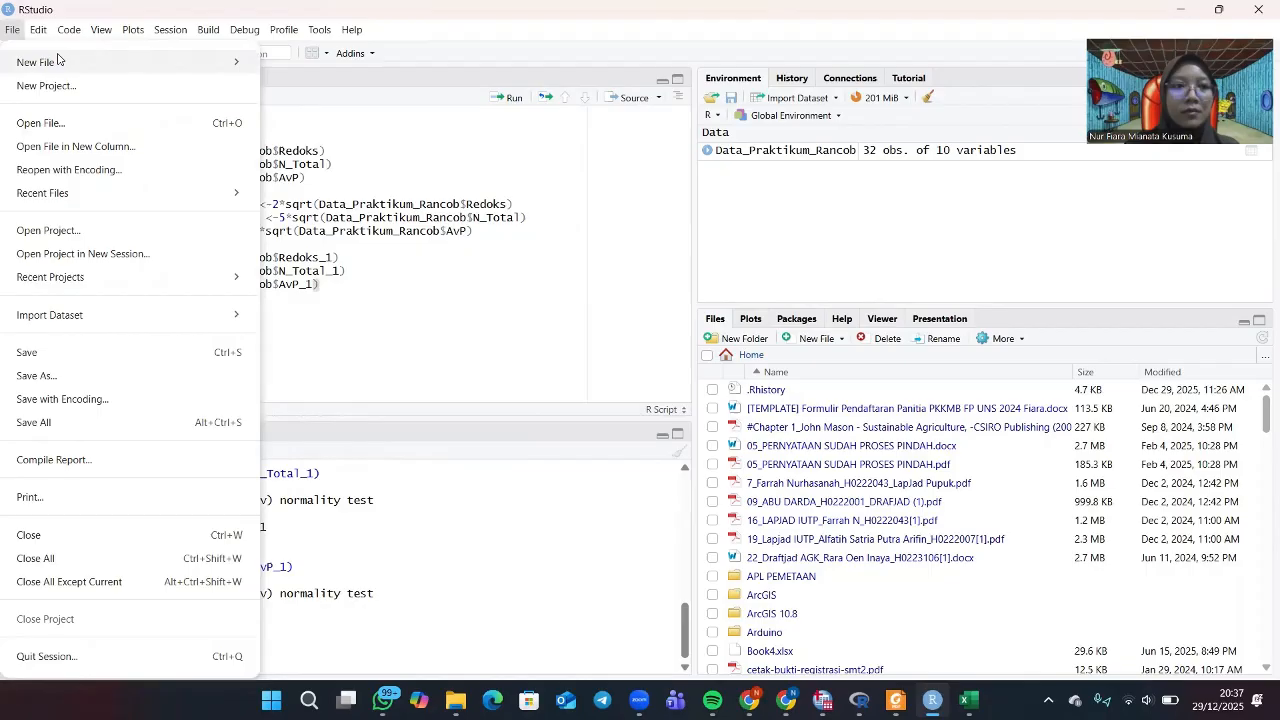
mouse_move(60, 62)
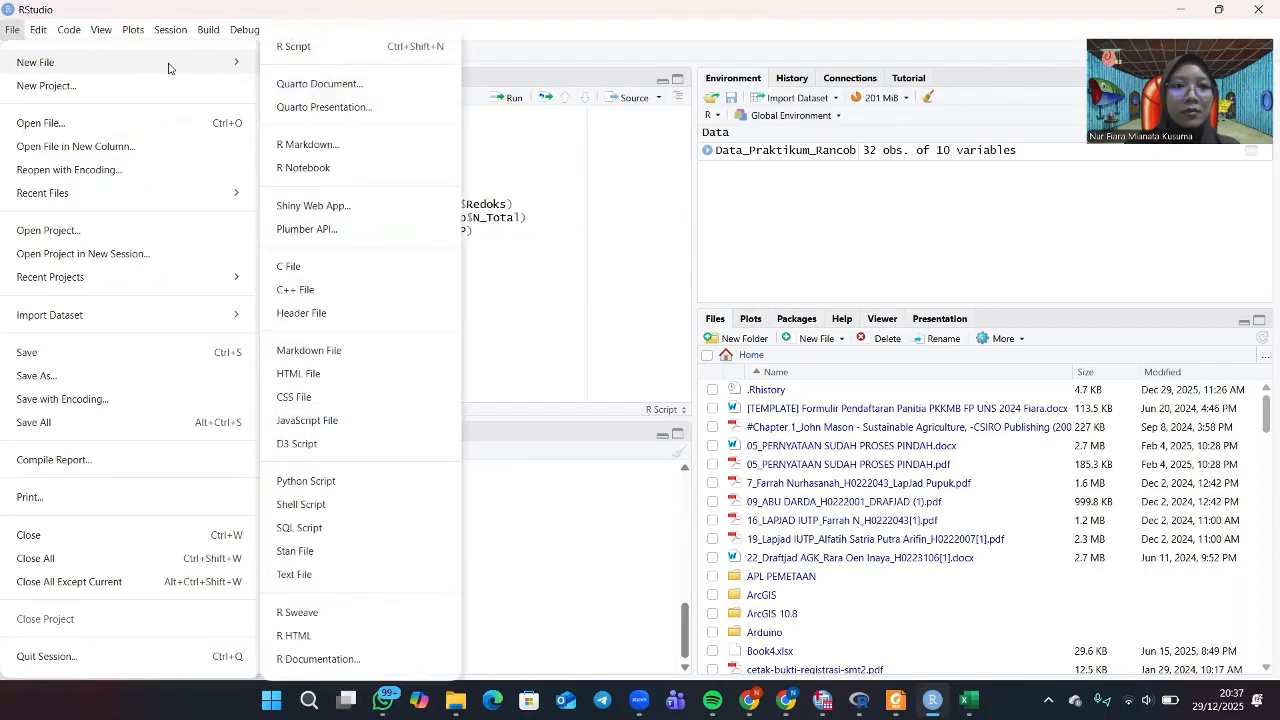
left_click(281, 47)
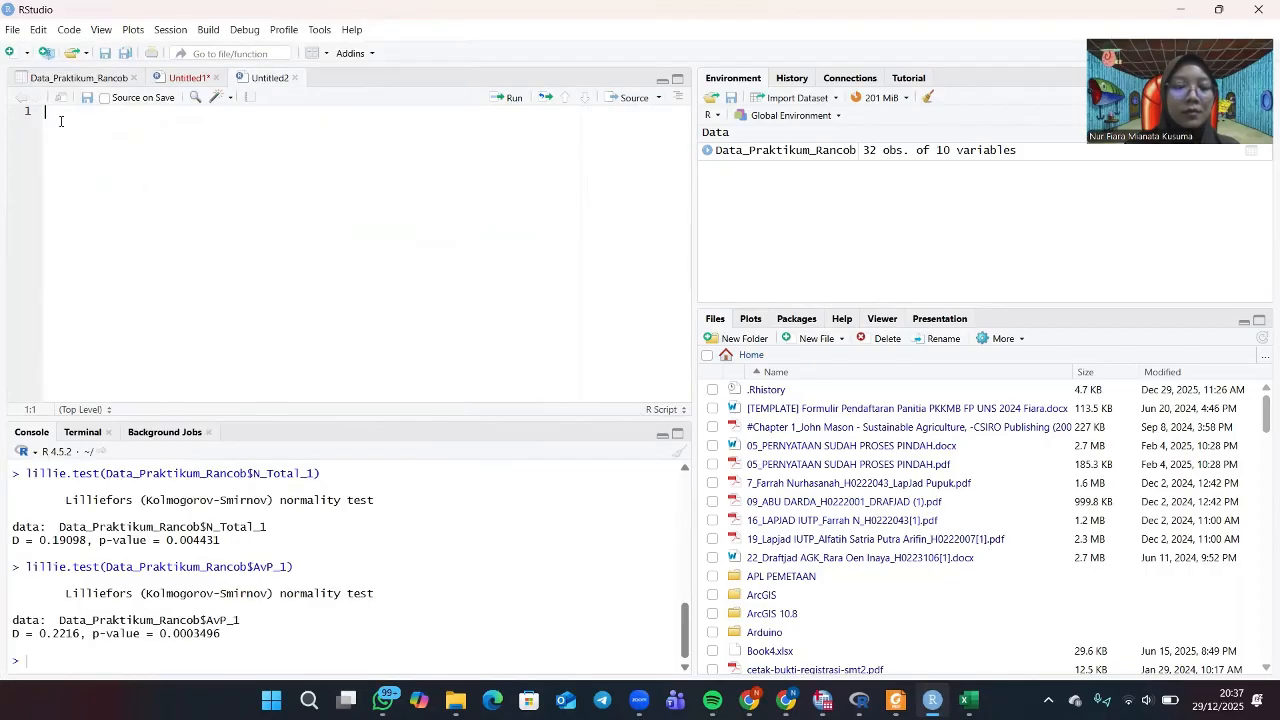
Write library(doebioresearch) on the first line of the new script and run it.
type("lib")
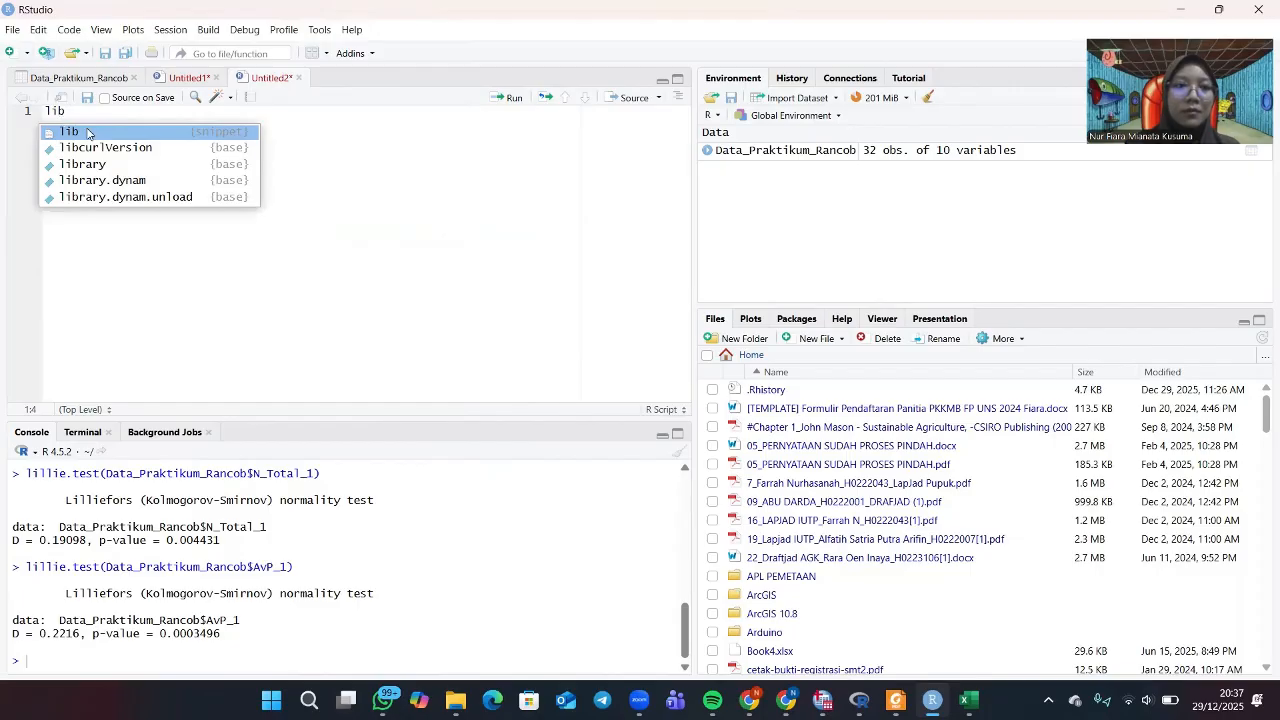
left_click(108, 167)
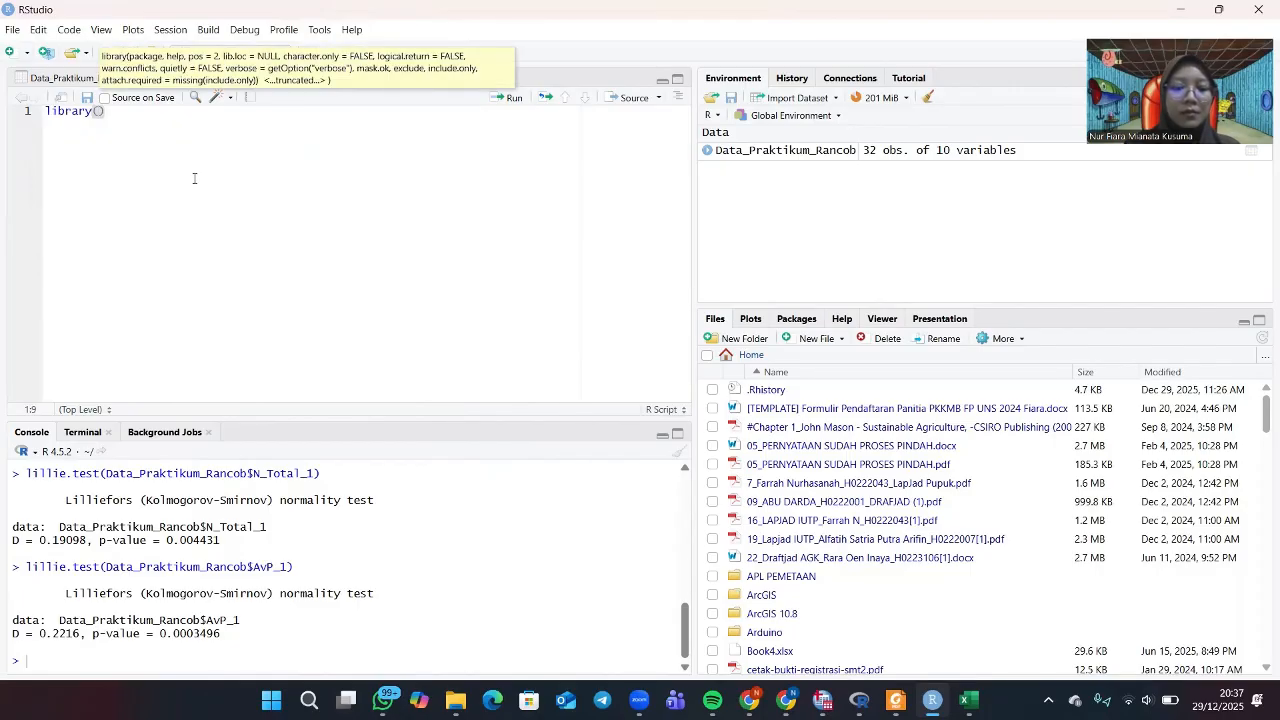
type("doe")
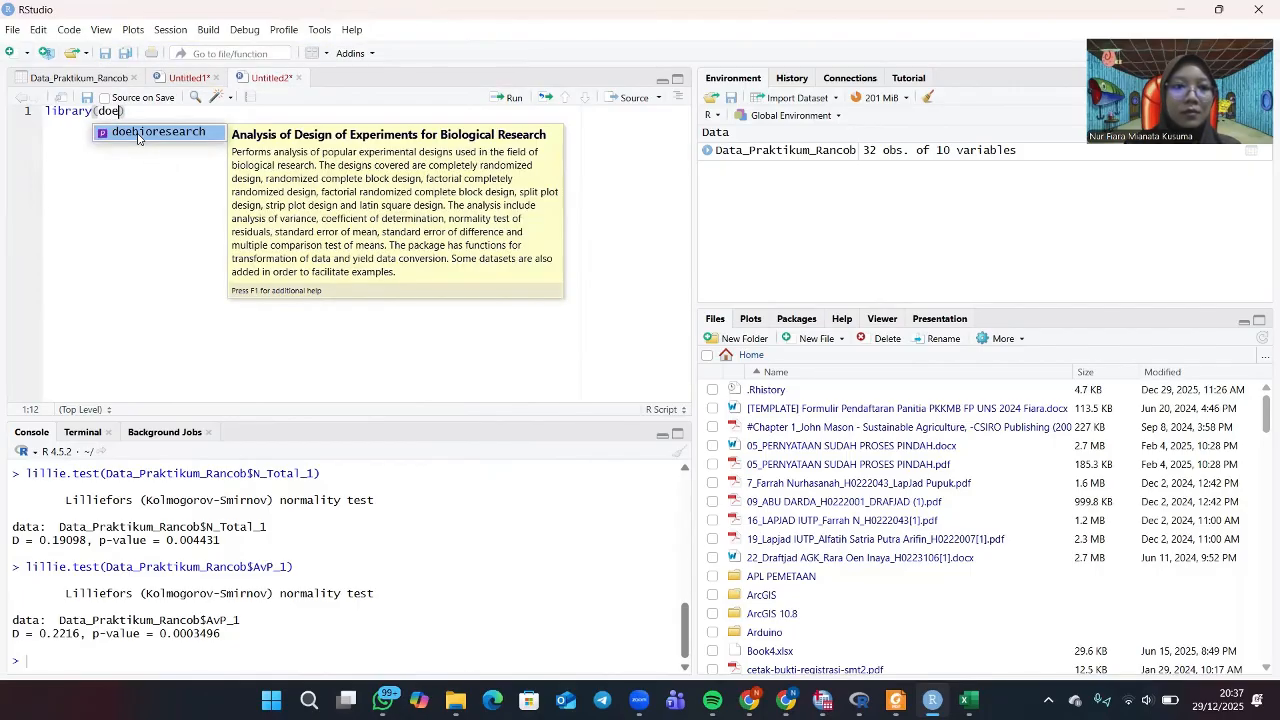
left_click(140, 132)
left_click(509, 98)
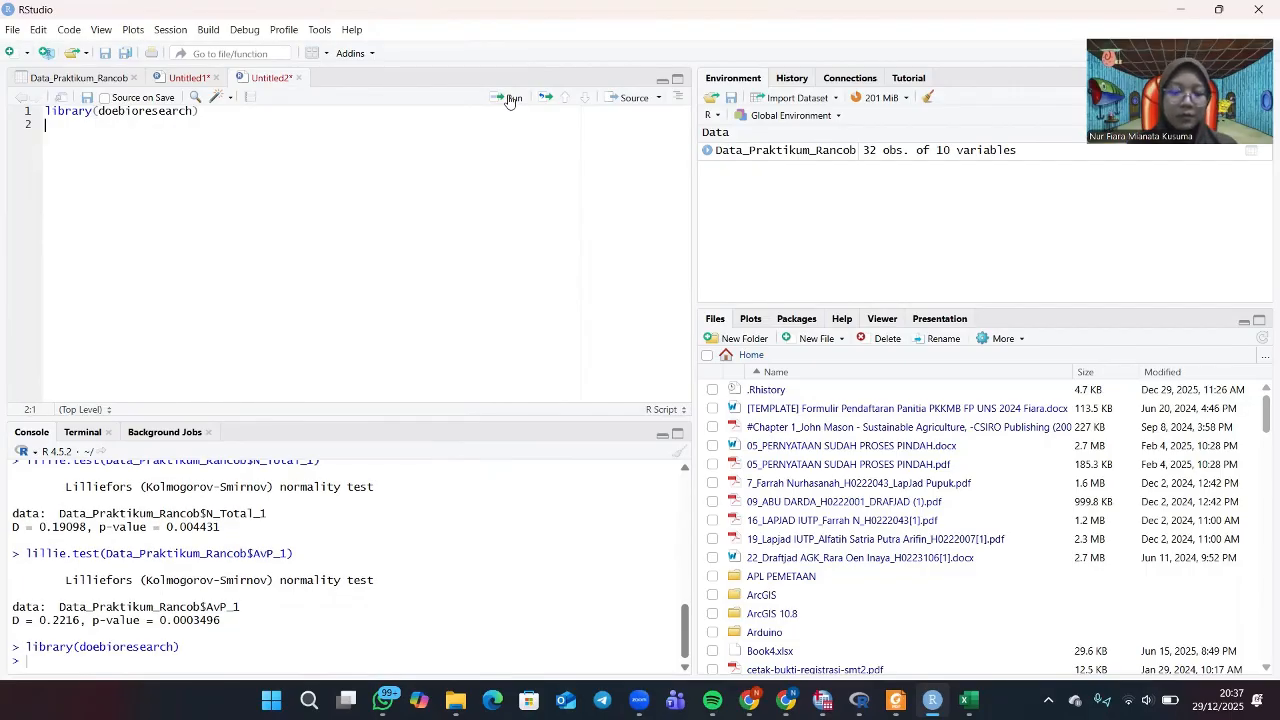
On line 2, assign to analisis an frbd2fact call whose data argument is Data_Praktikum_Rancob[8:10].
type("analisis")
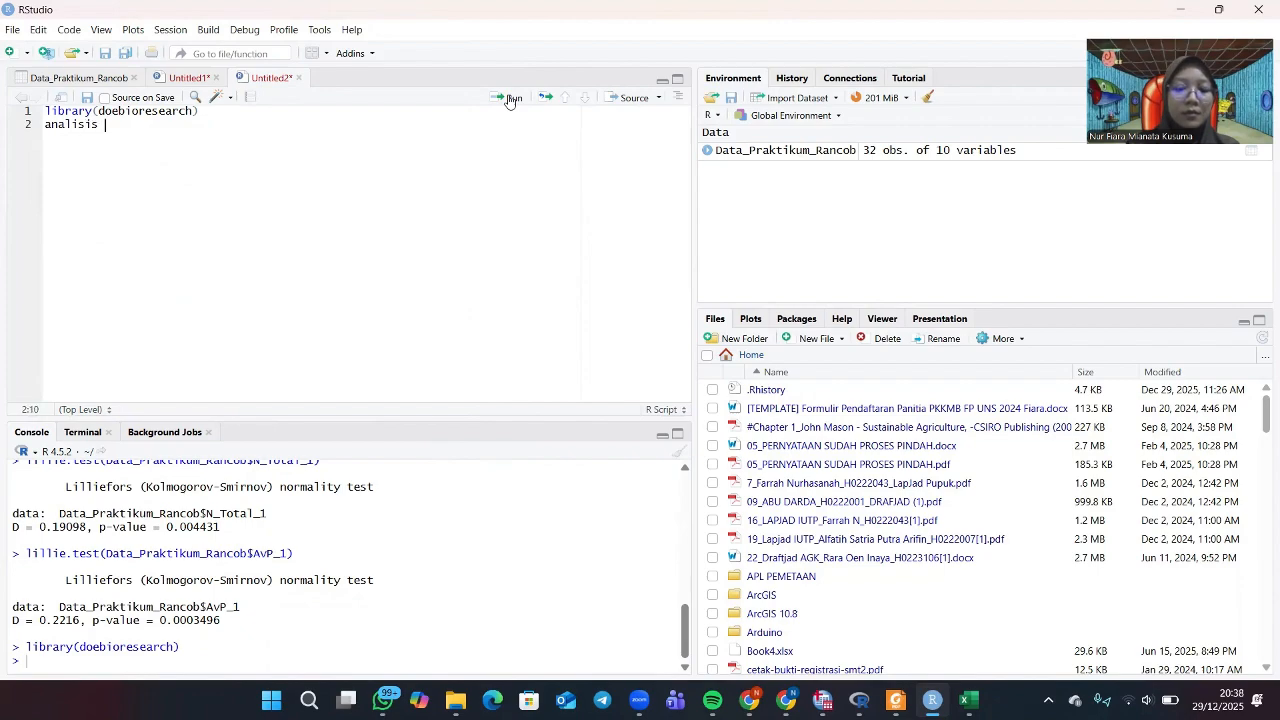
type(" <-")
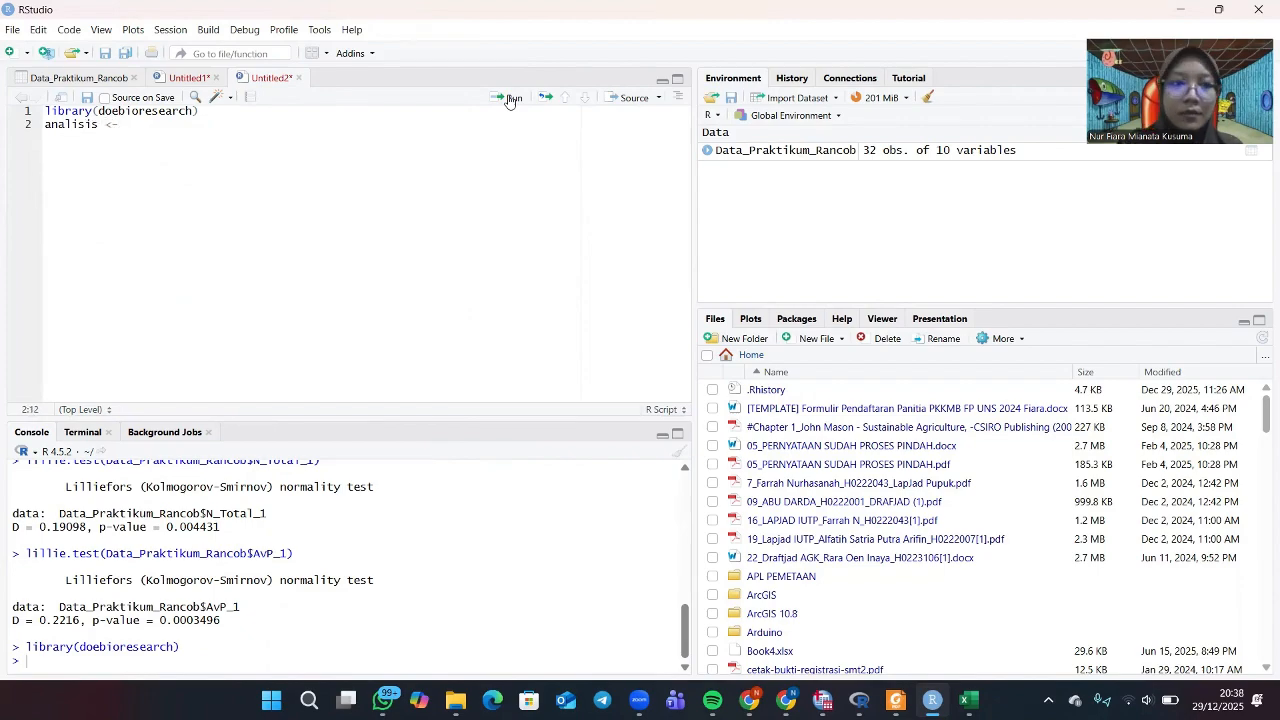
type("frb")
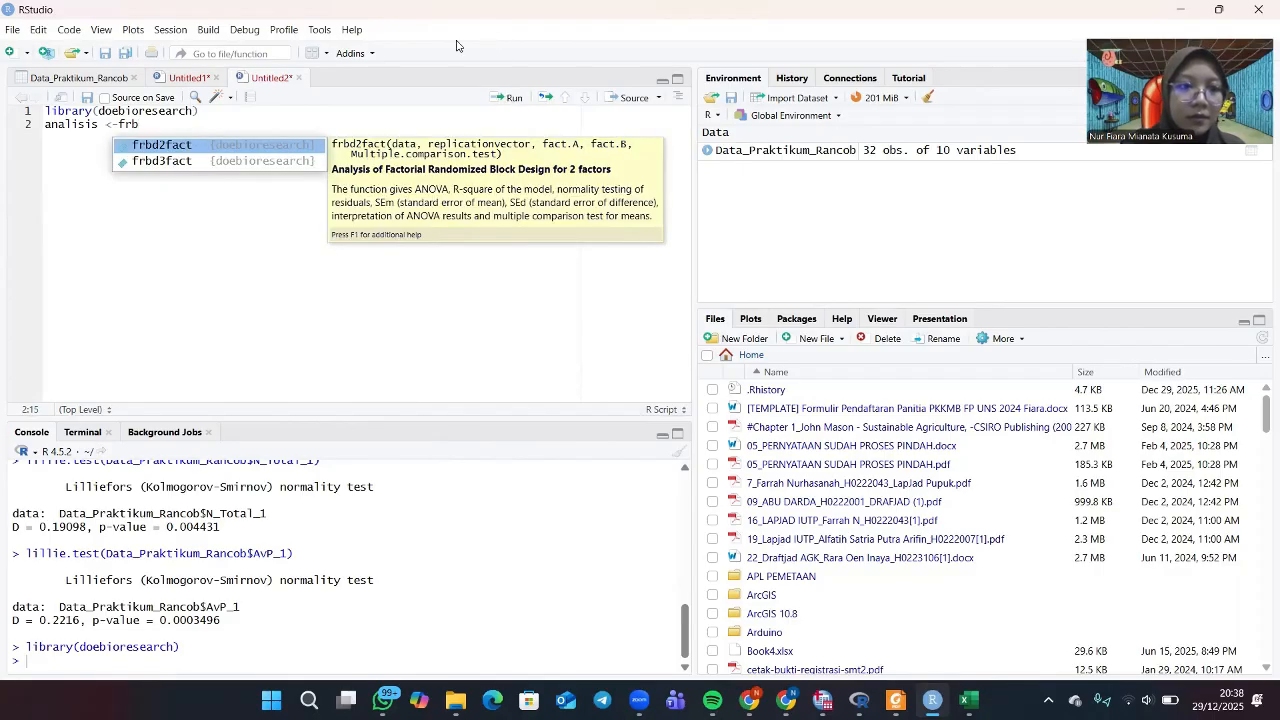
left_click(292, 145)
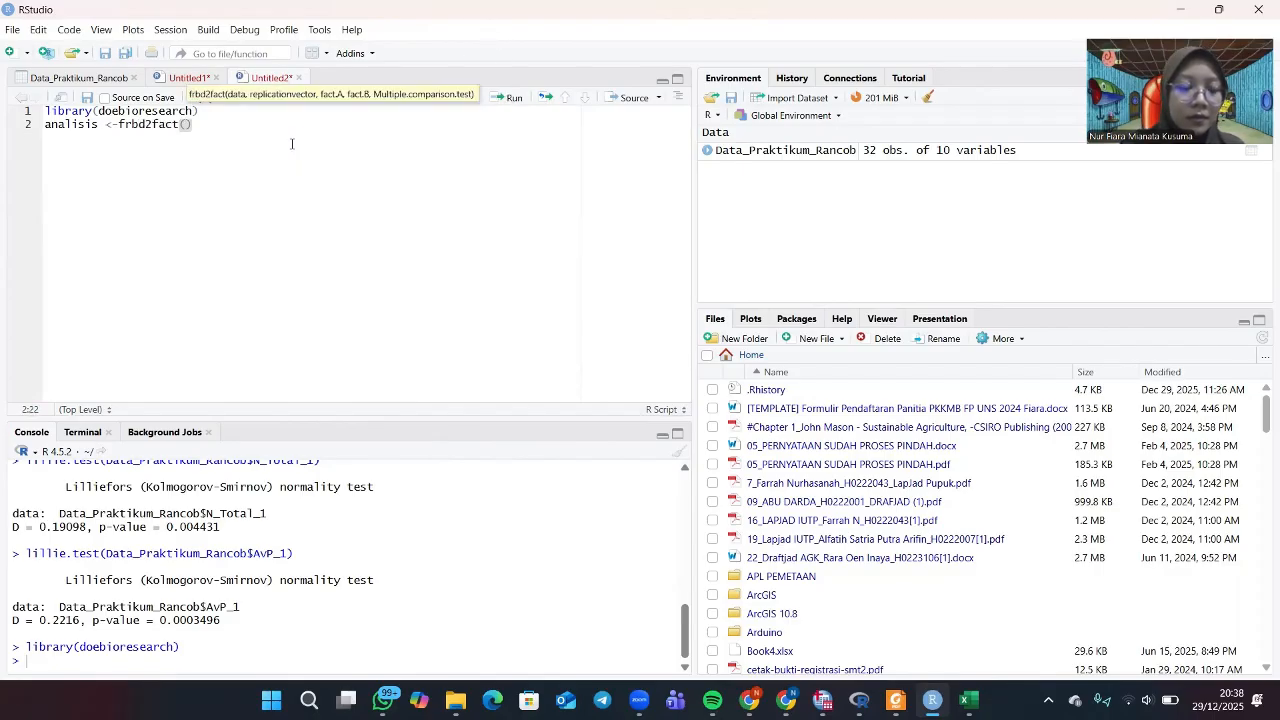
type("data")
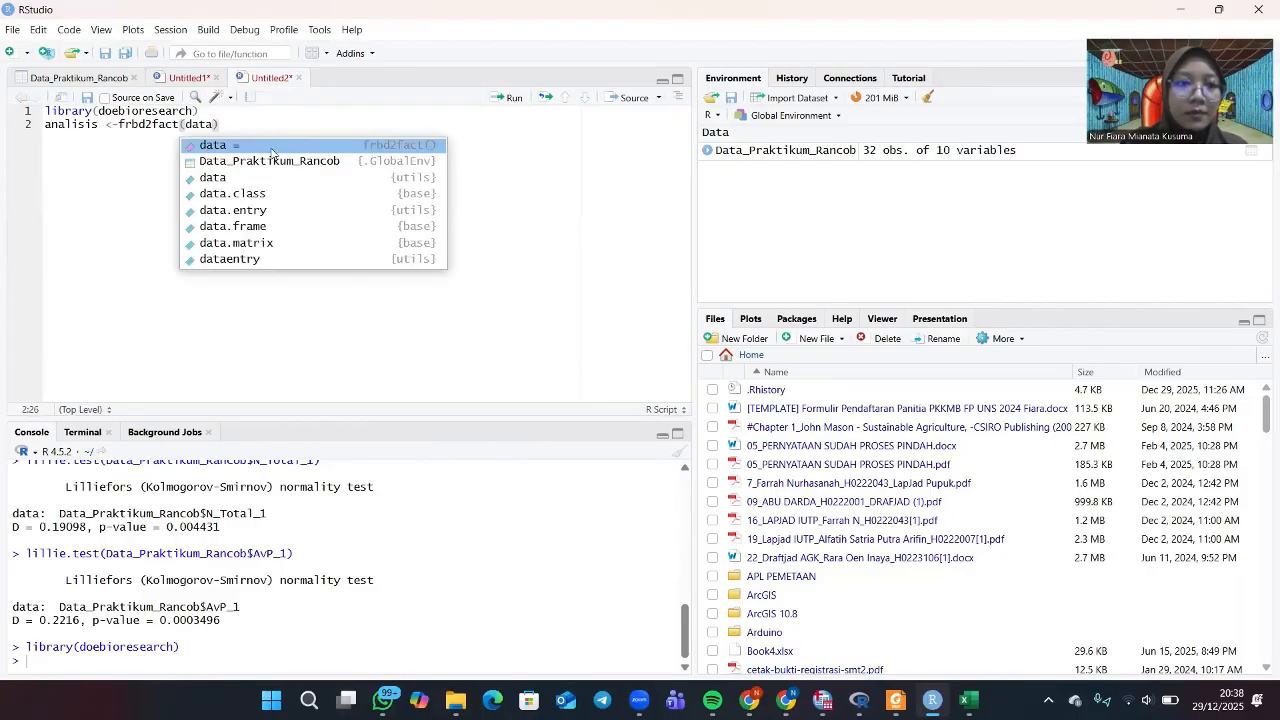
left_click(264, 163)
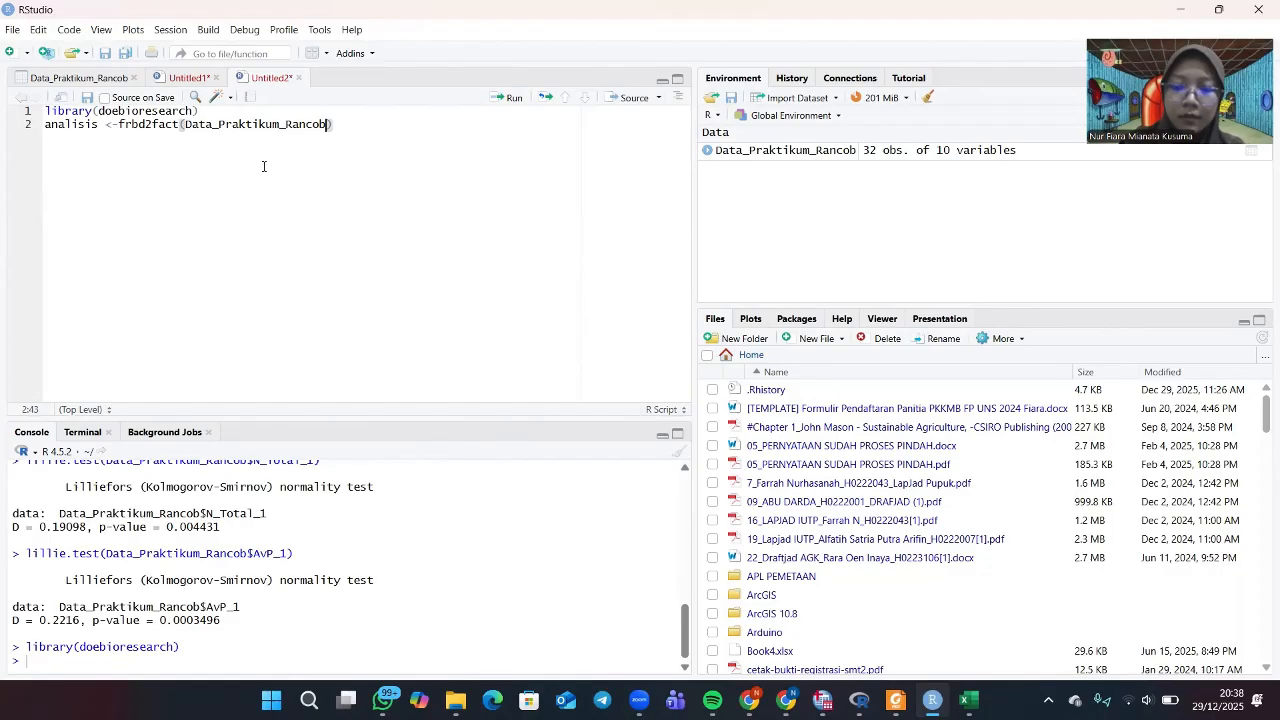
type("[8:")
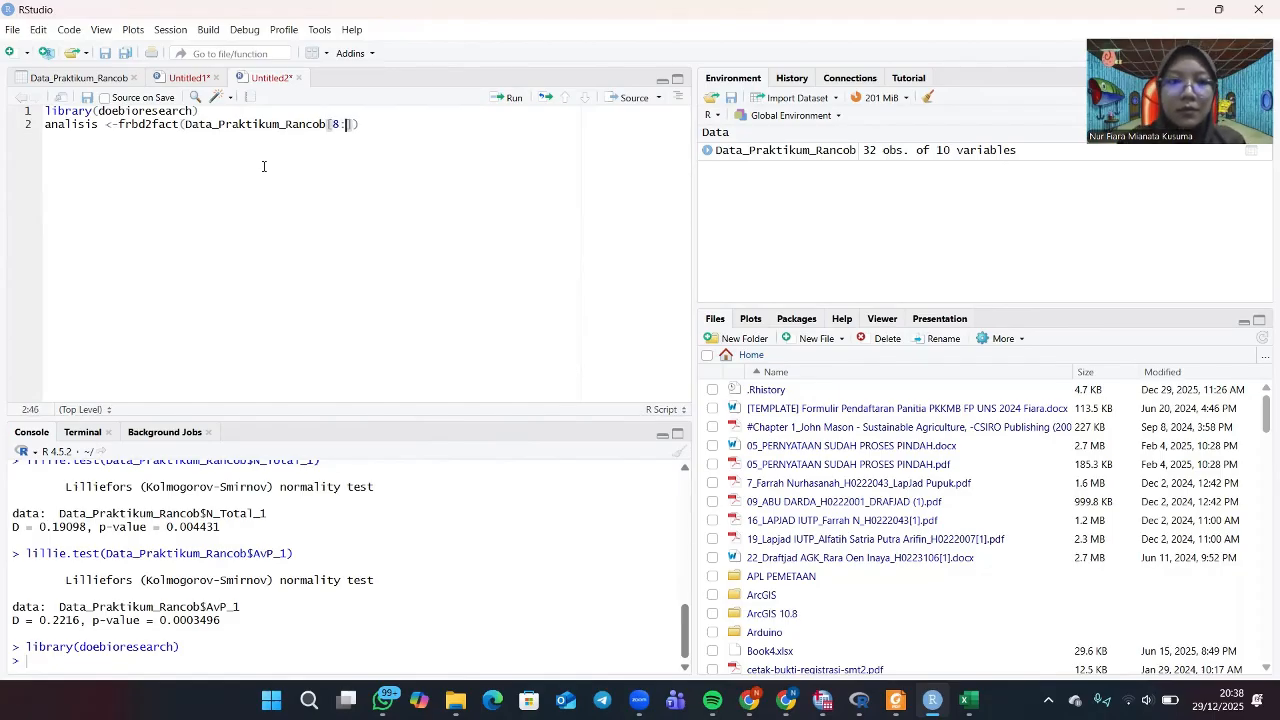
type("10]")
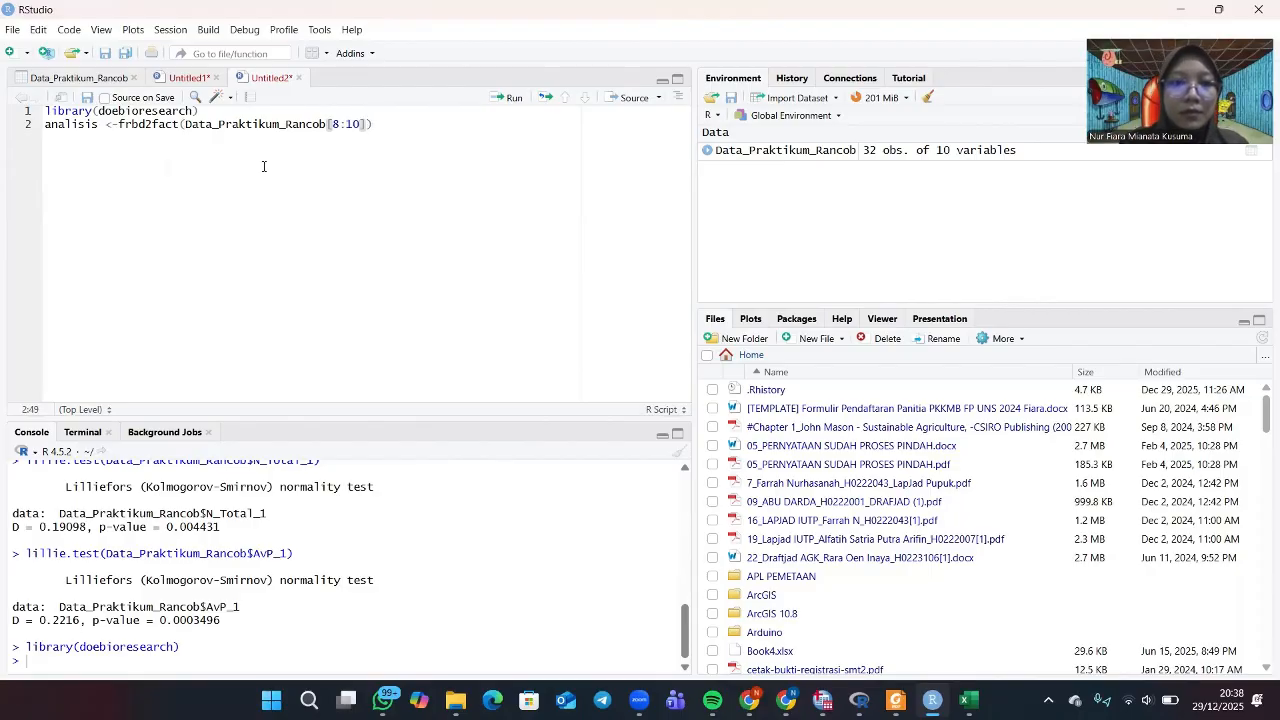
Add Data_Praktikum_Rancob$Ulangan as the replication vector argument of the frbd2fact call.
type(",")
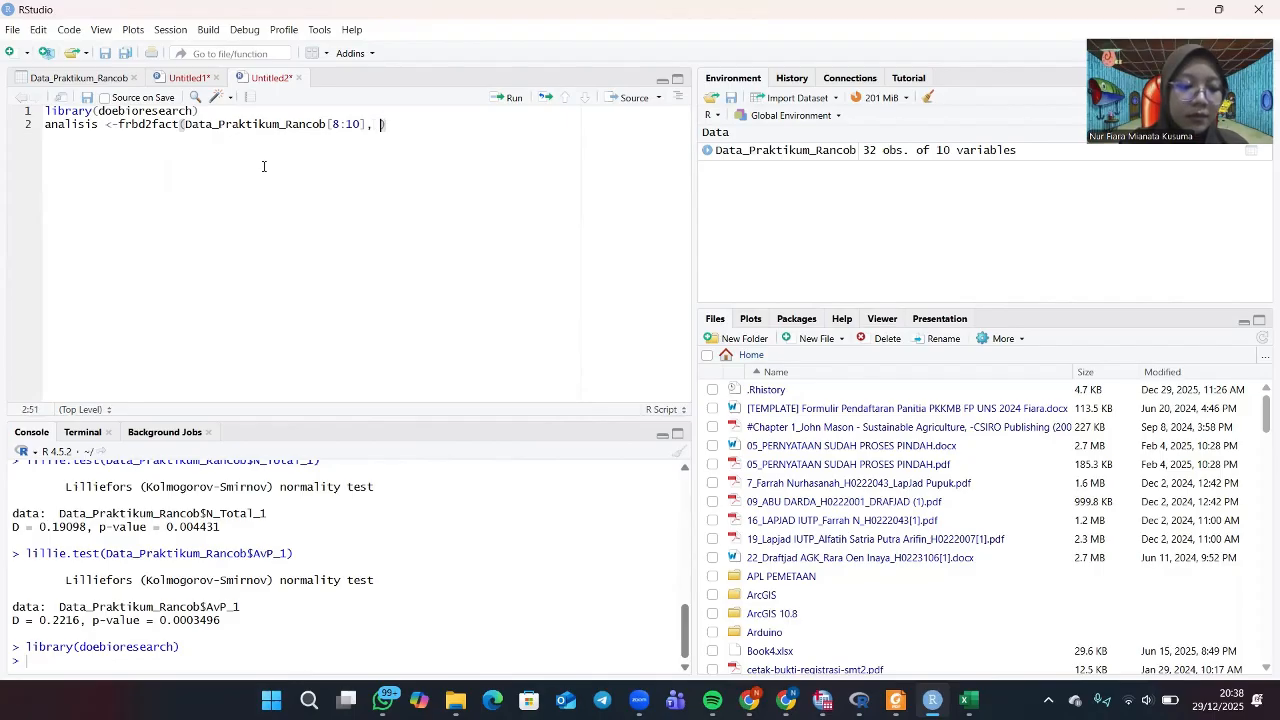
type(" data")
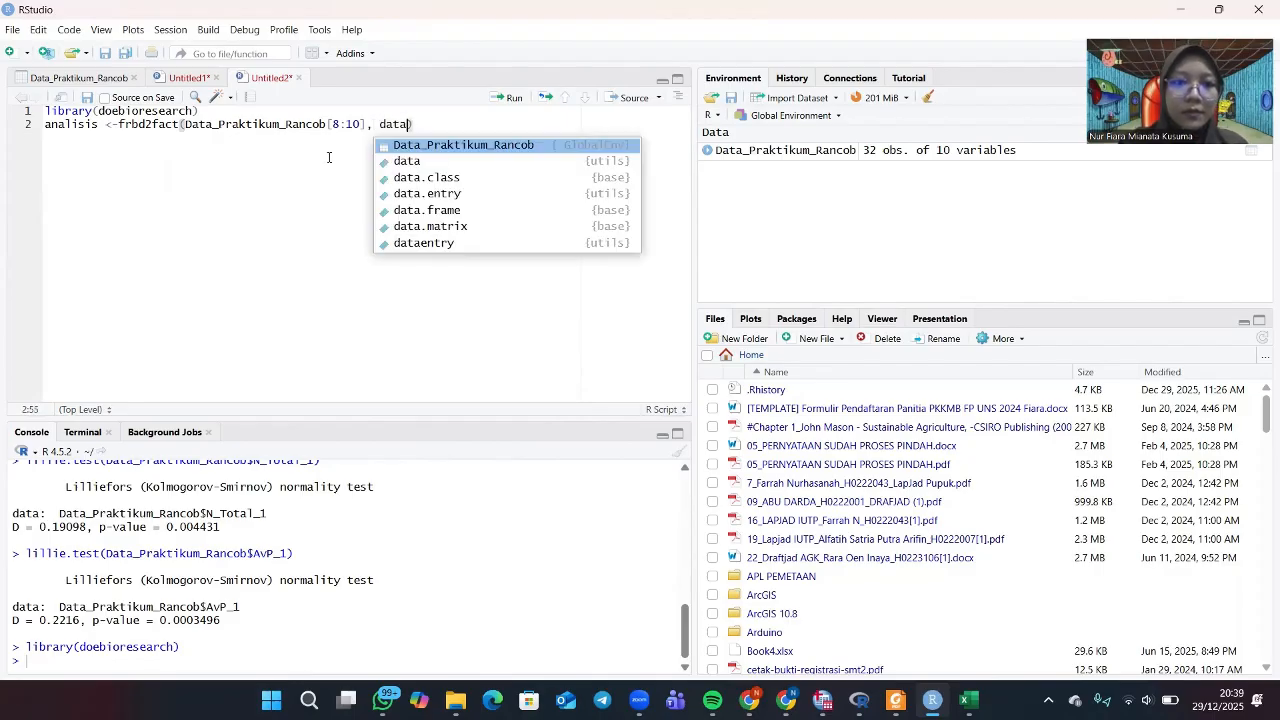
left_click(404, 150)
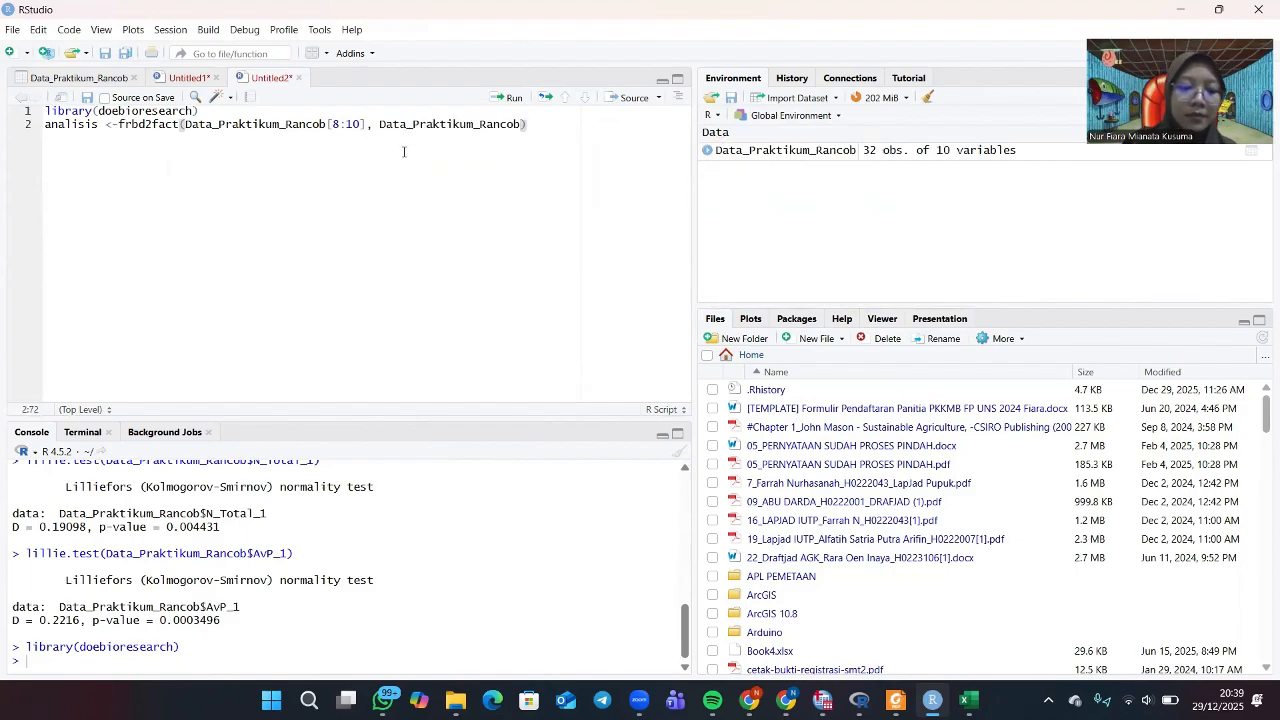
type("$")
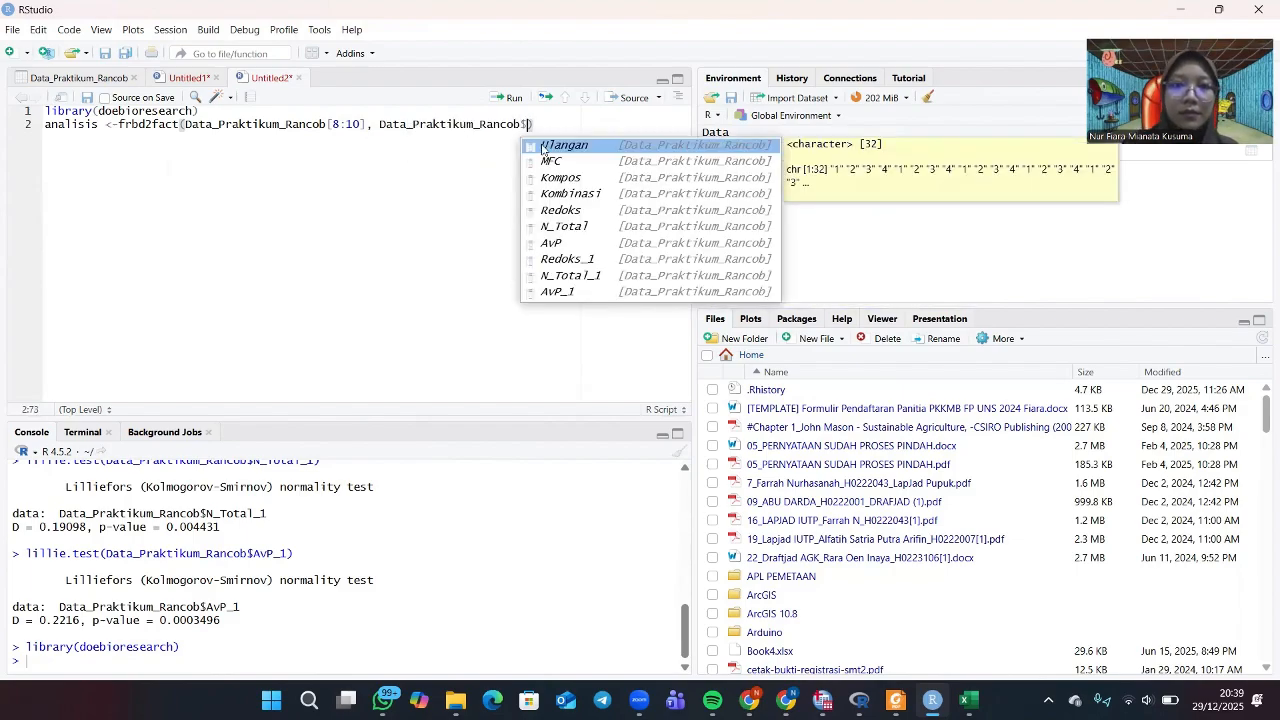
left_click(560, 145)
Add Data_Praktikum_Rancob$MFC and Data_Praktikum_Rancob$Kompos as factors A and B of the frbd2fact call.
type(", data")
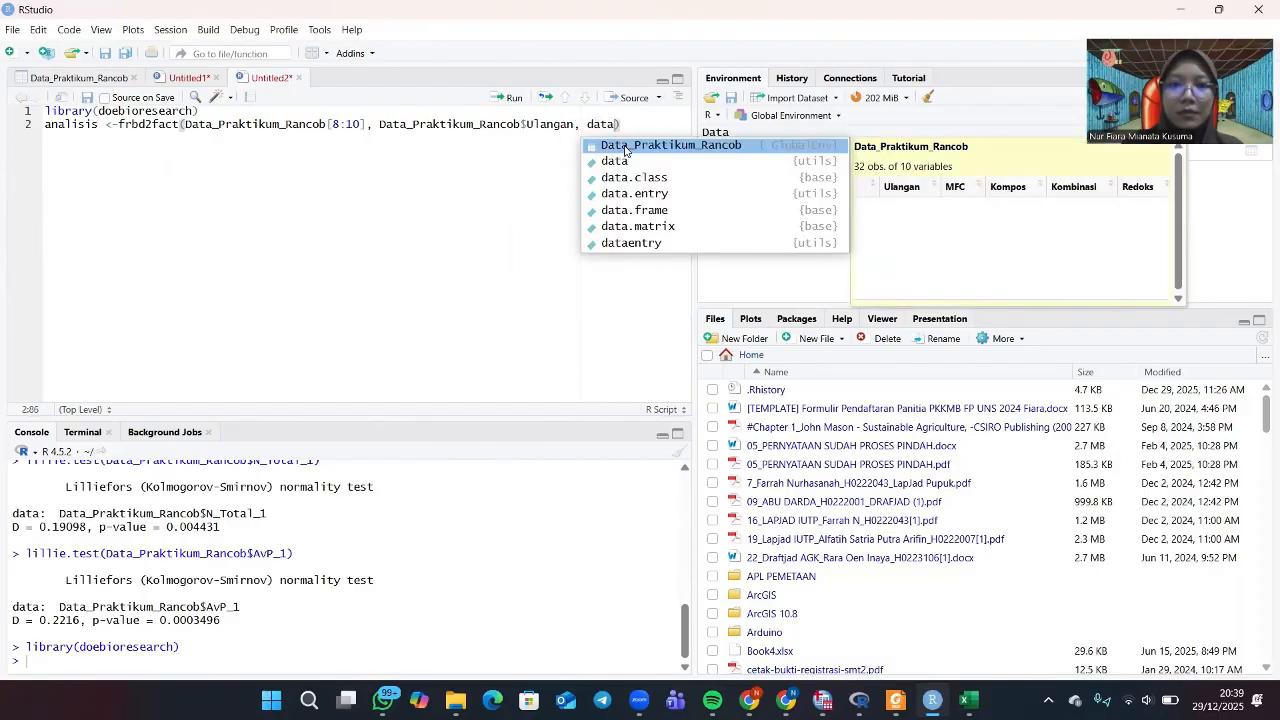
left_click(625, 148)
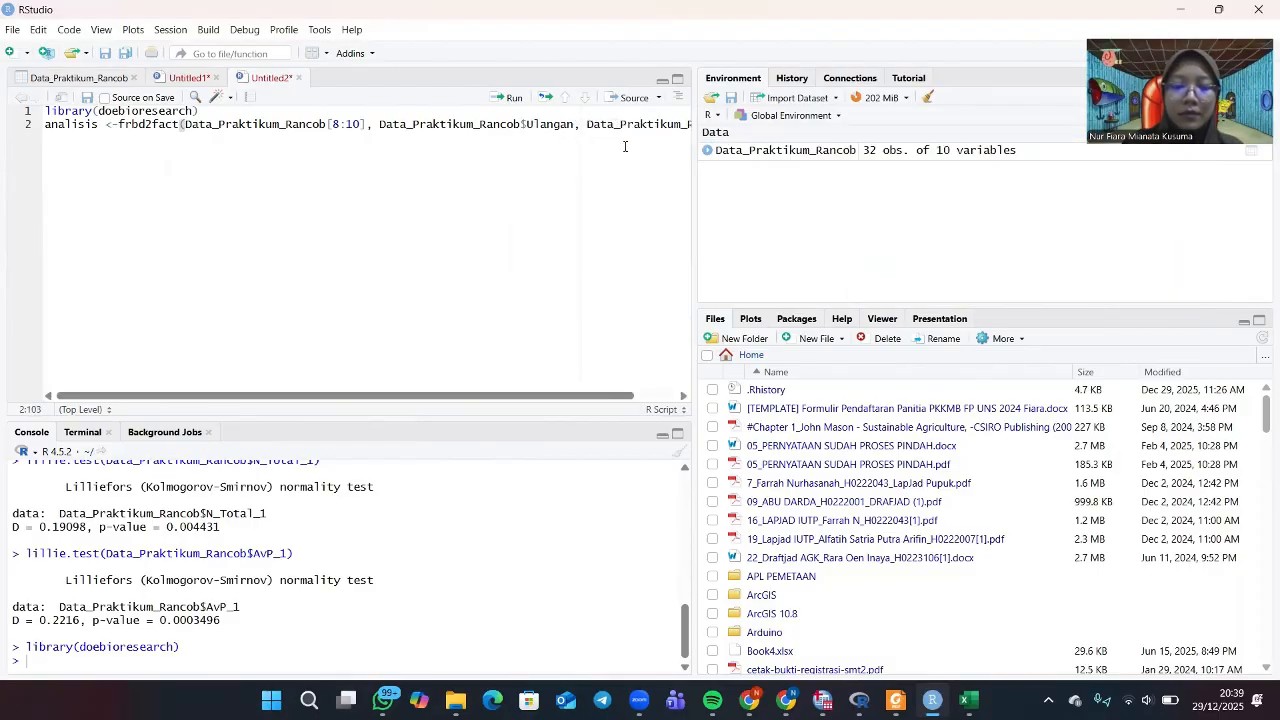
type("$")
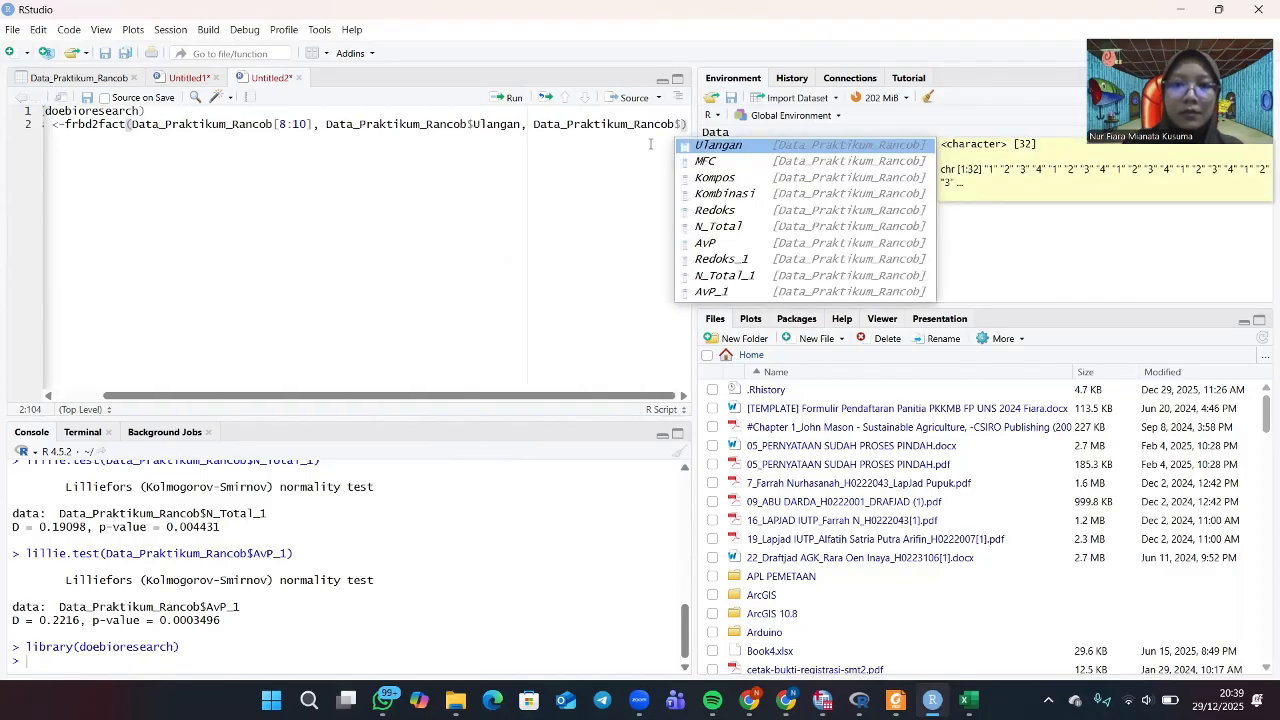
left_click(725, 165)
type(", data")
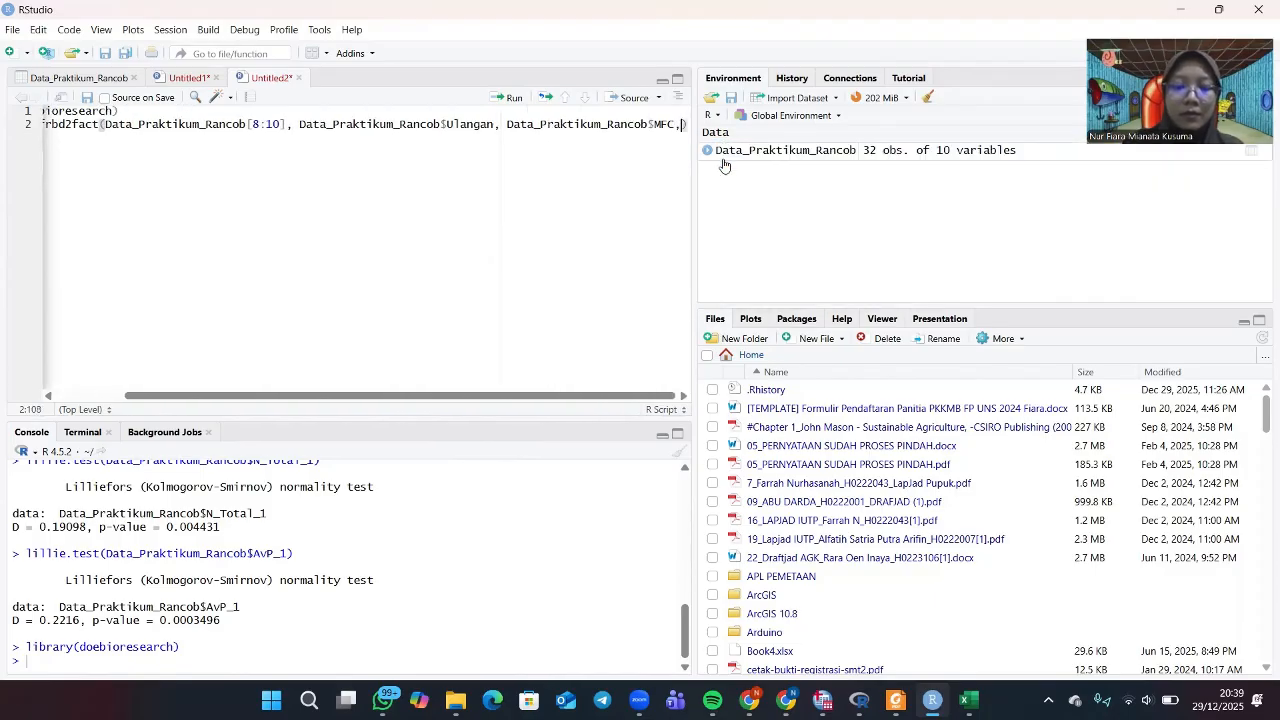
left_click(680, 144)
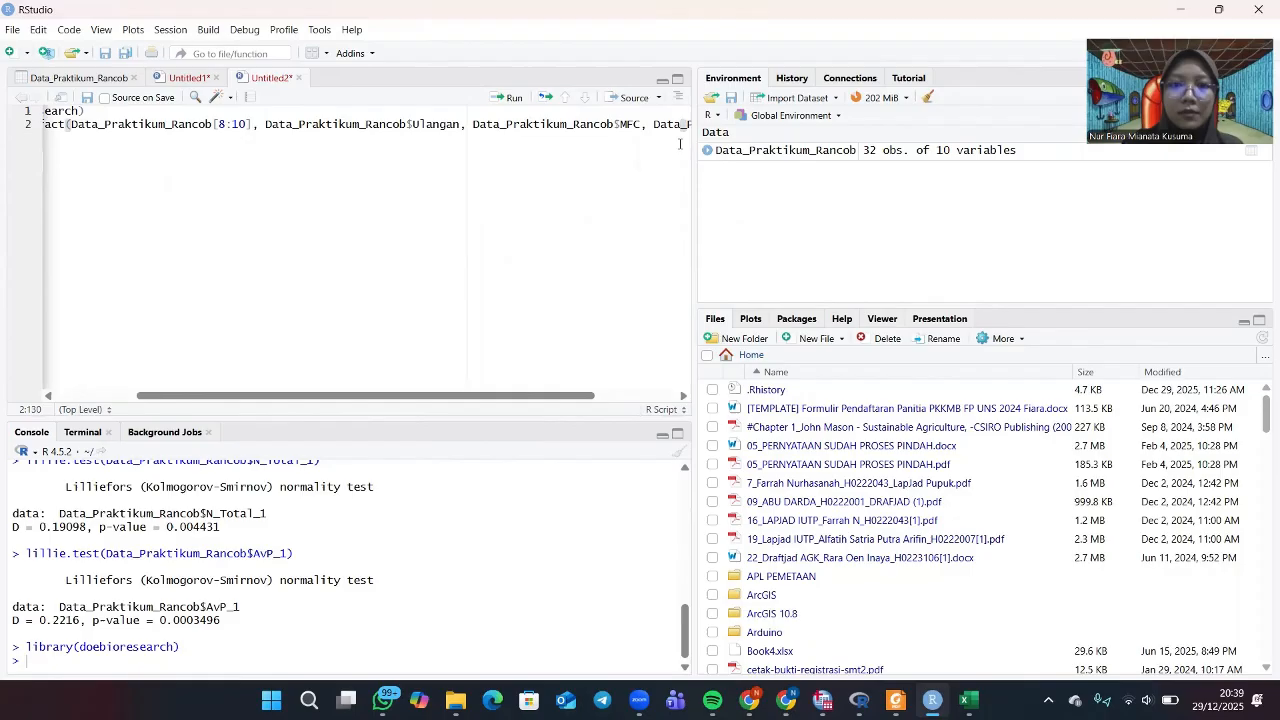
type("$")
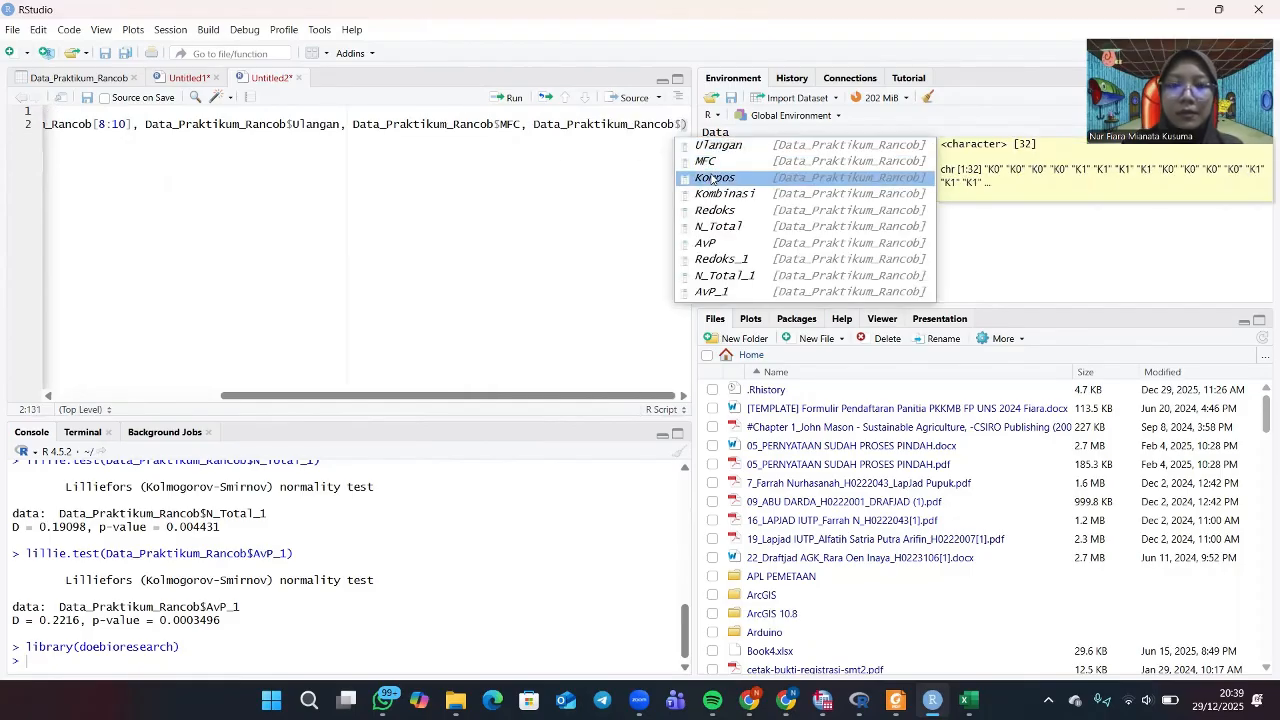
left_click(714, 177)
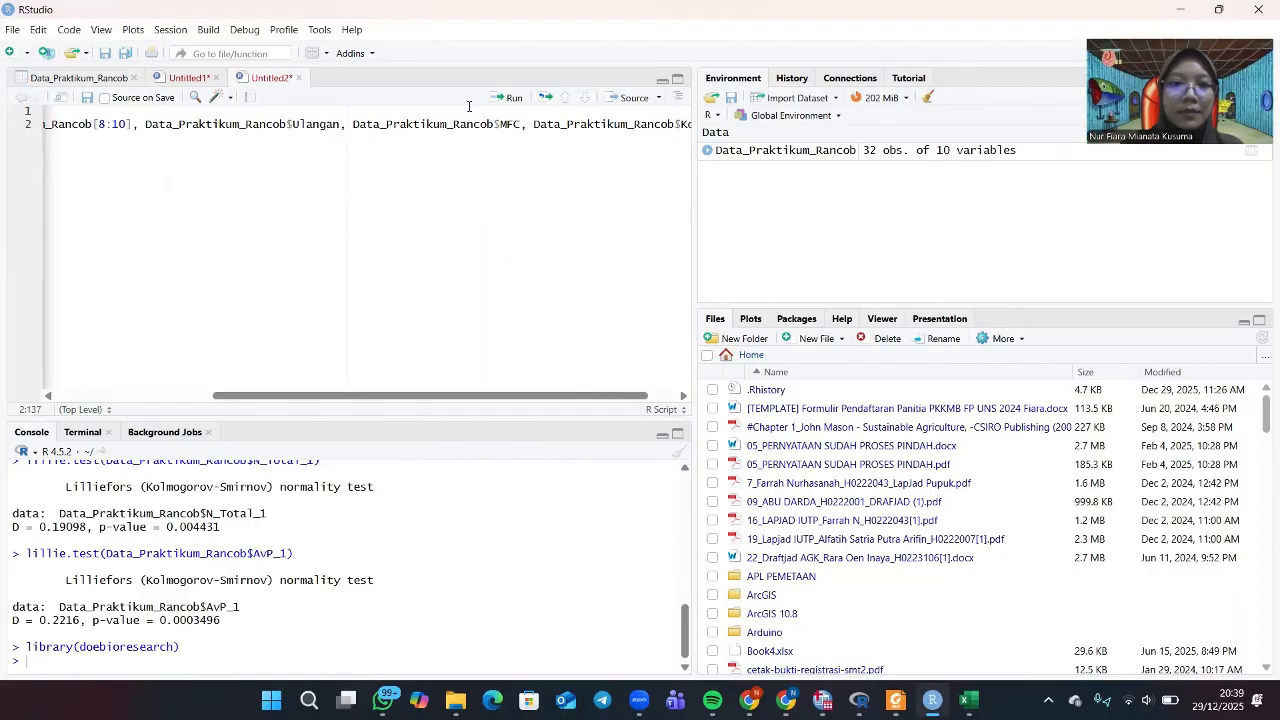
Finish the frbd2fact call with 1 as the multiple comparison test argument and run the line.
scroll(536, 179, "right", 1)
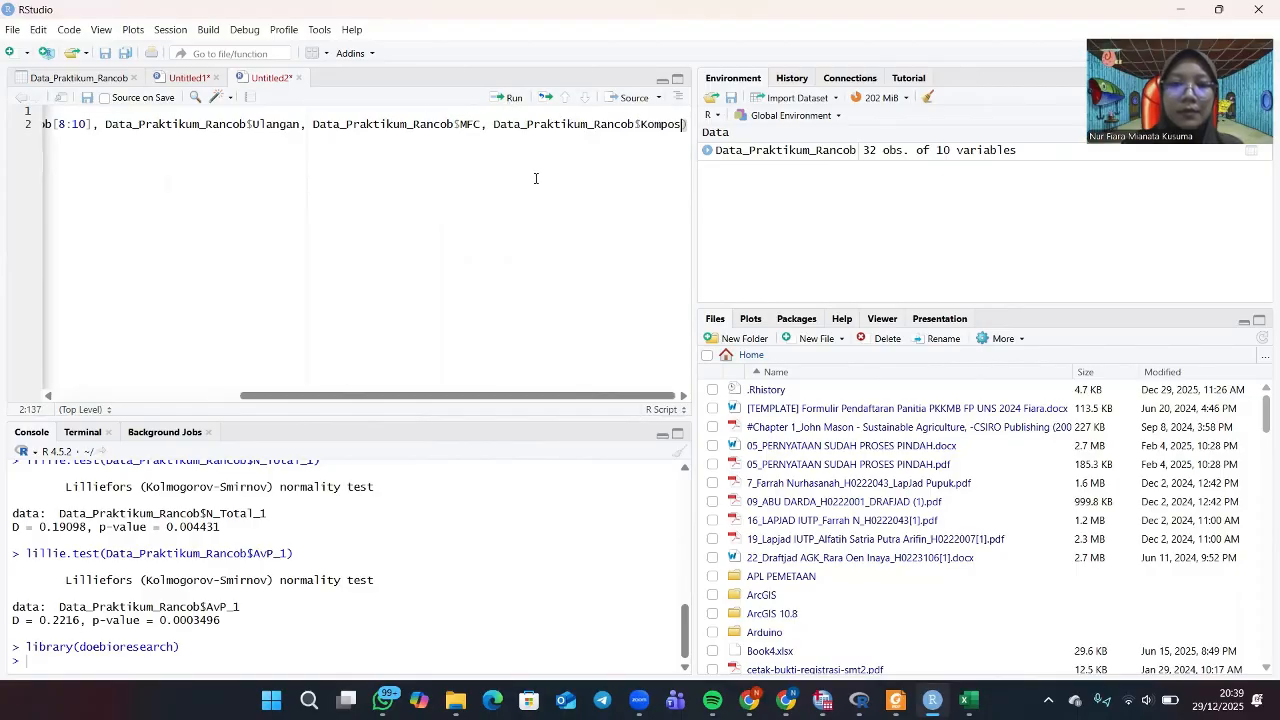
type(", 1")
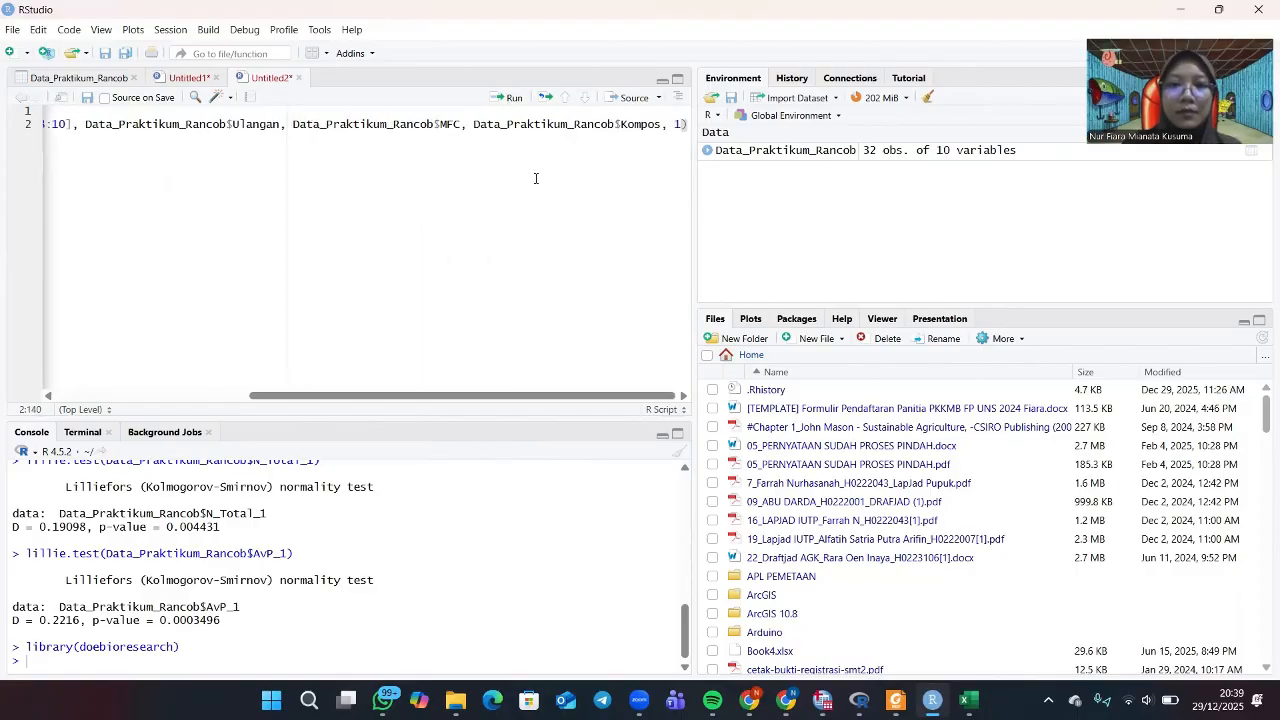
left_click(510, 97)
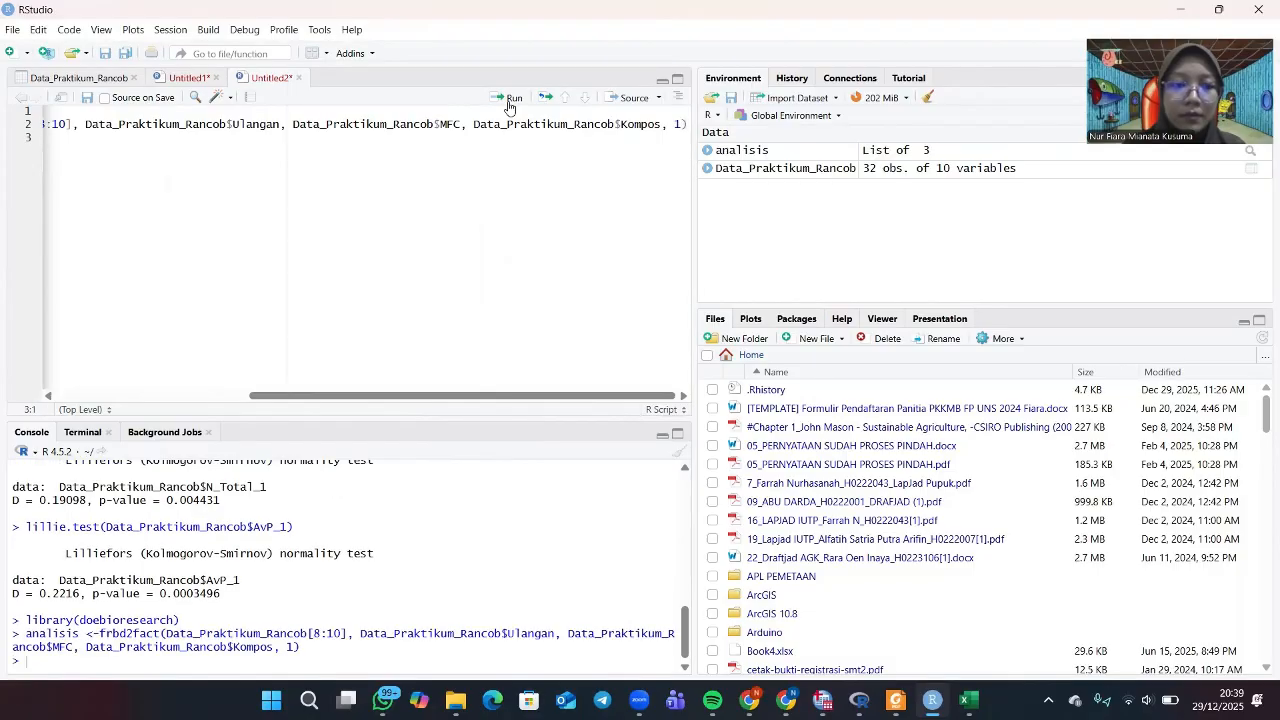
Add print(analisis) on line 3 of the script and run it to output the ANOVA results.
scroll(250, 172, "left", 5)
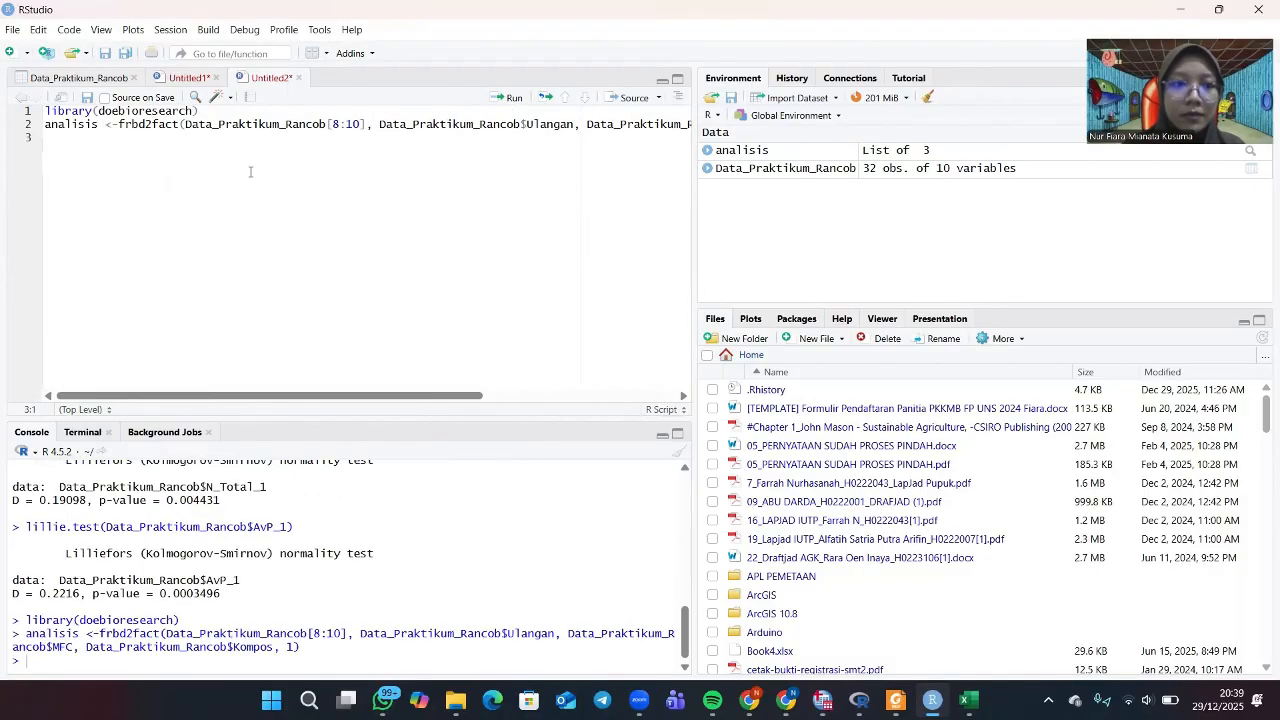
type("print")
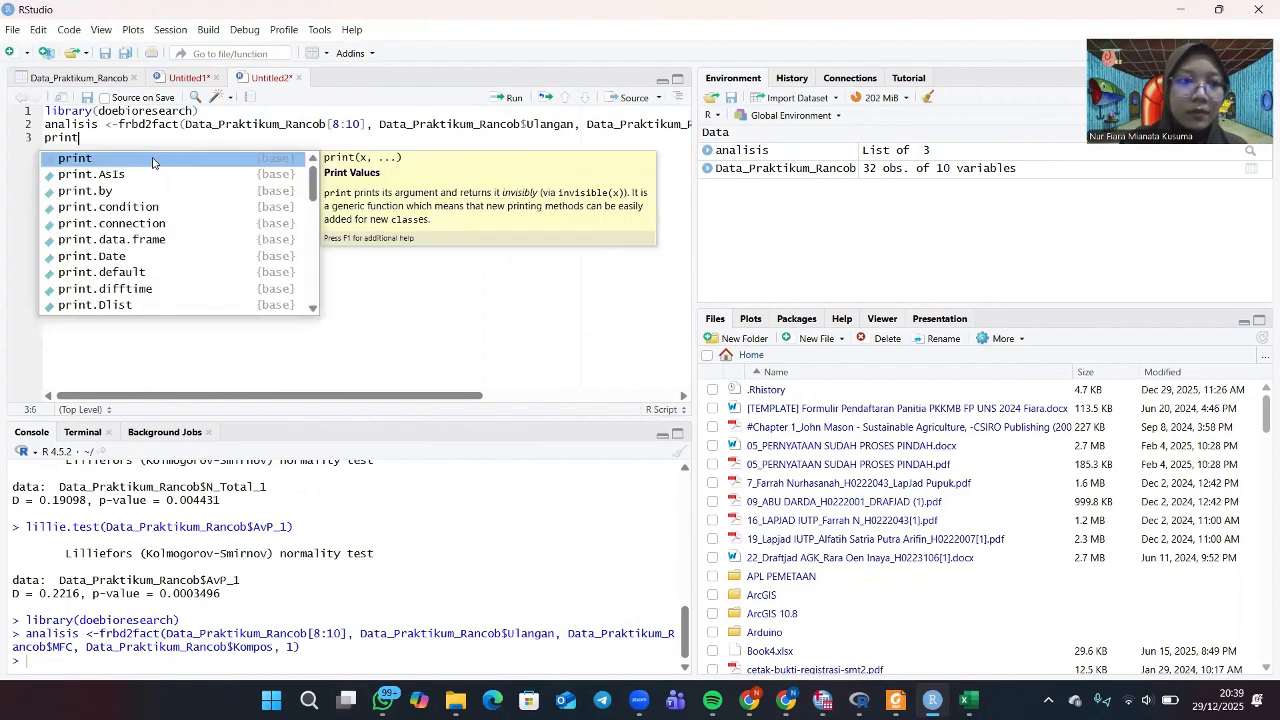
type("(")
type("anali")
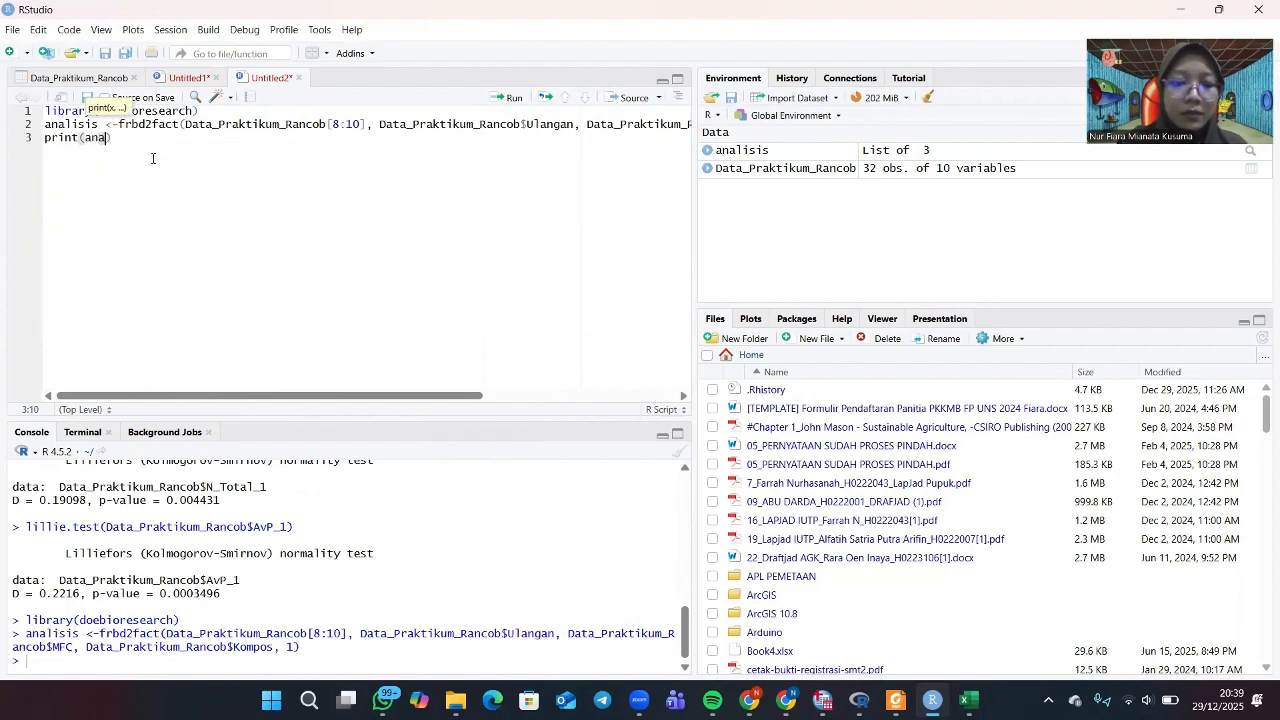
left_click(146, 162)
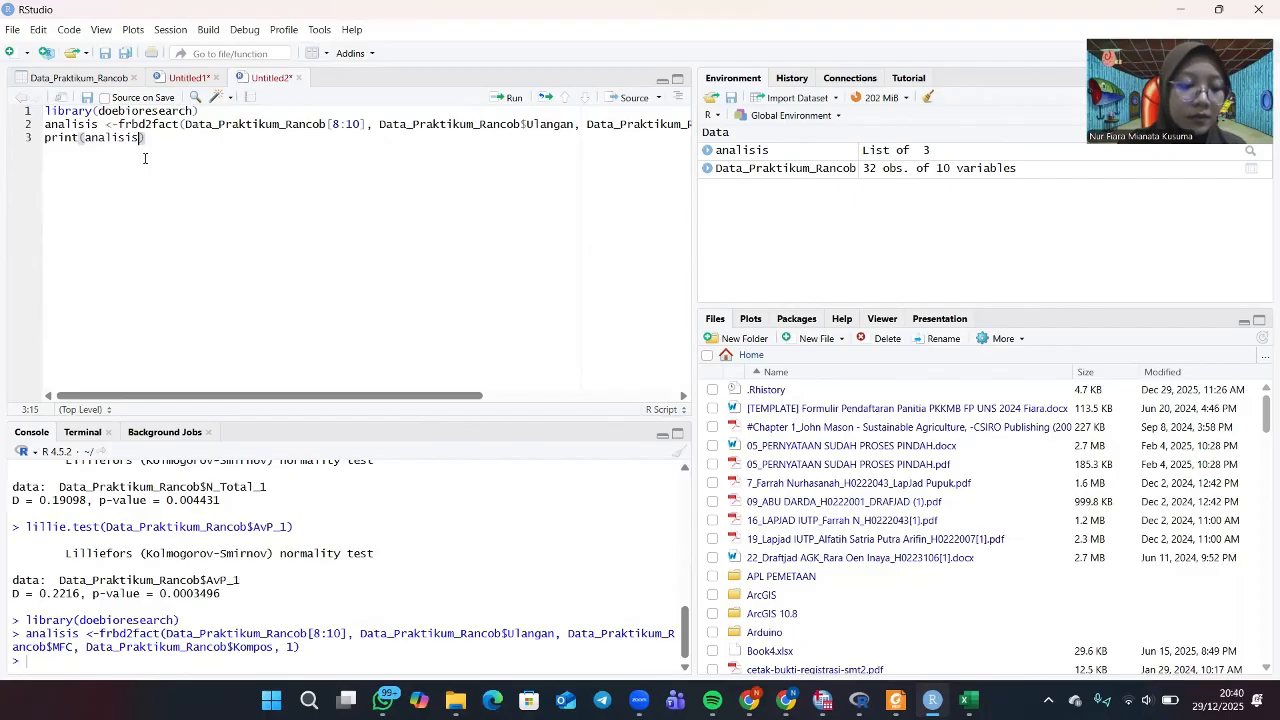
left_click(507, 98)
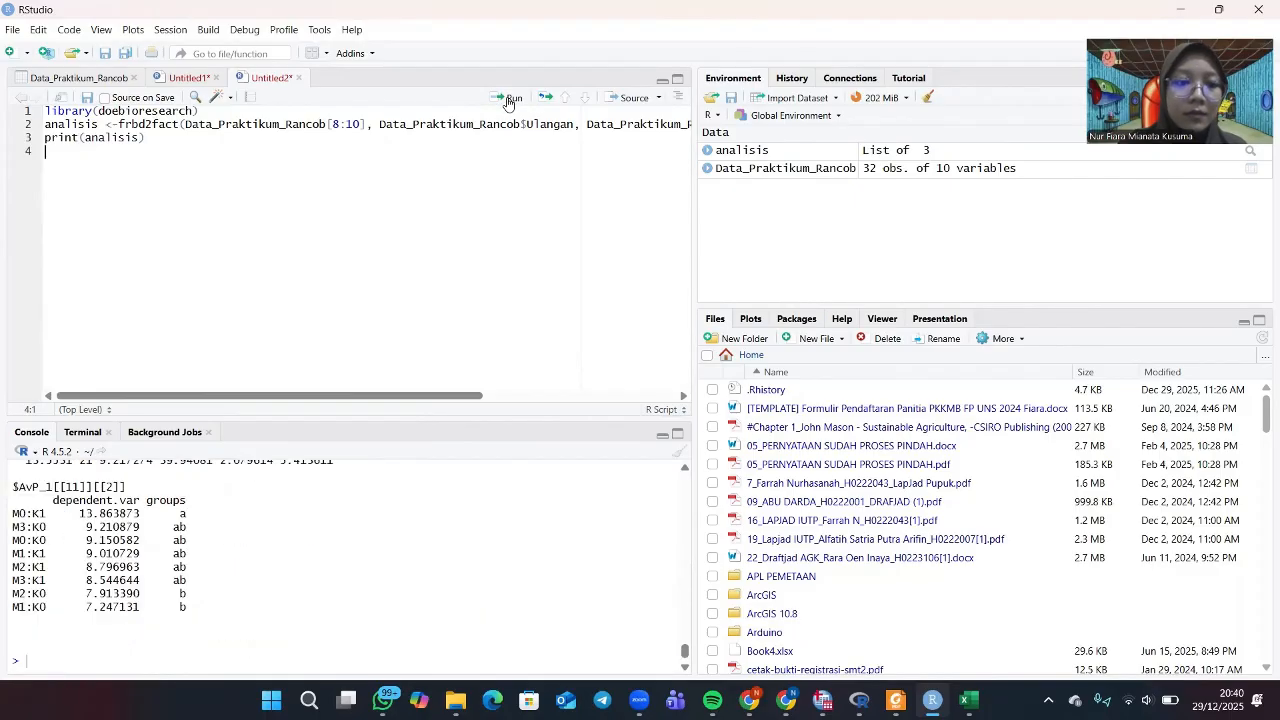
Examine the printed results from AvP_1 back through N_Total_1 to the Shapiro-Wilk normality test of Redoks_1.
scroll(305, 570, "up", 10)
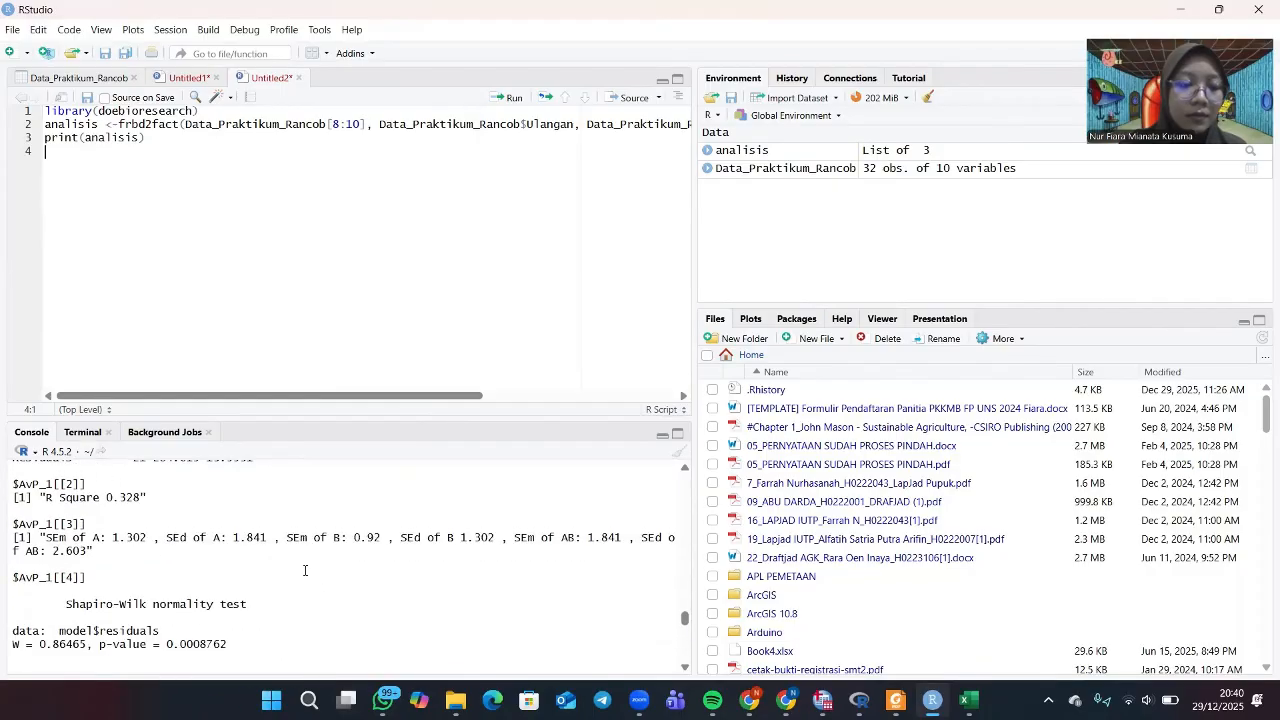
scroll(305, 570, "up", 10)
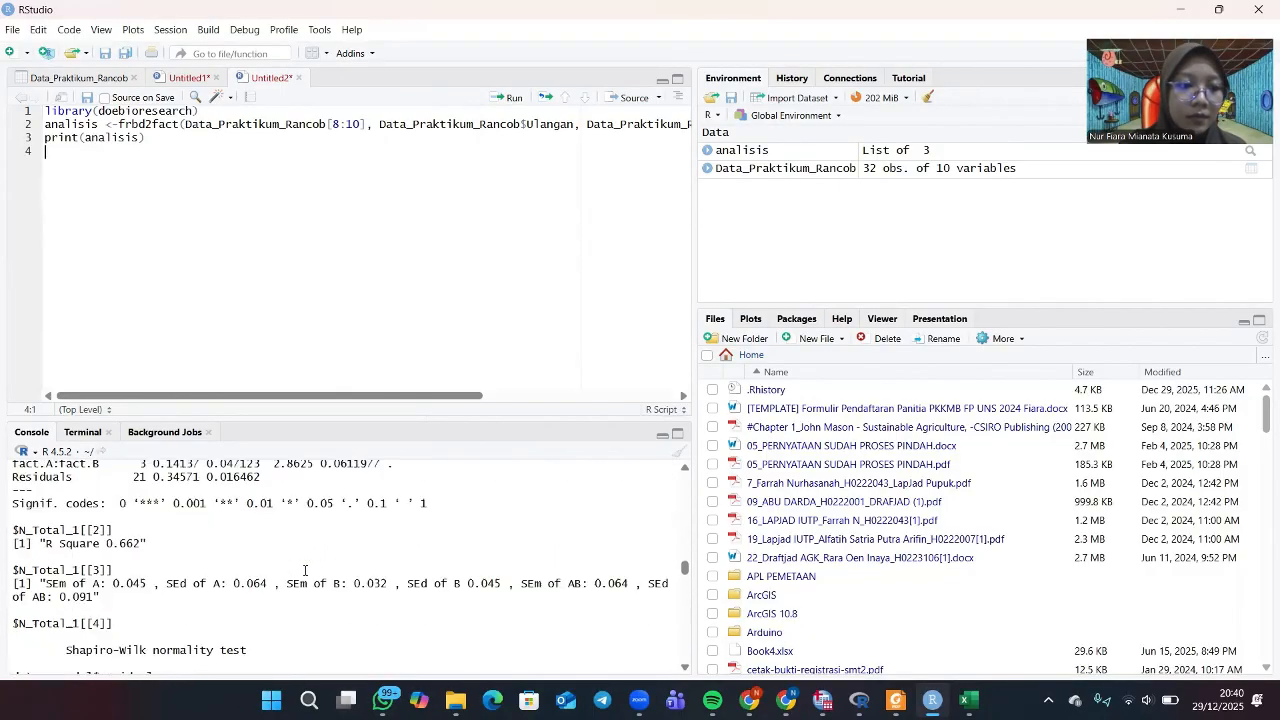
scroll(305, 570, "up", 5)
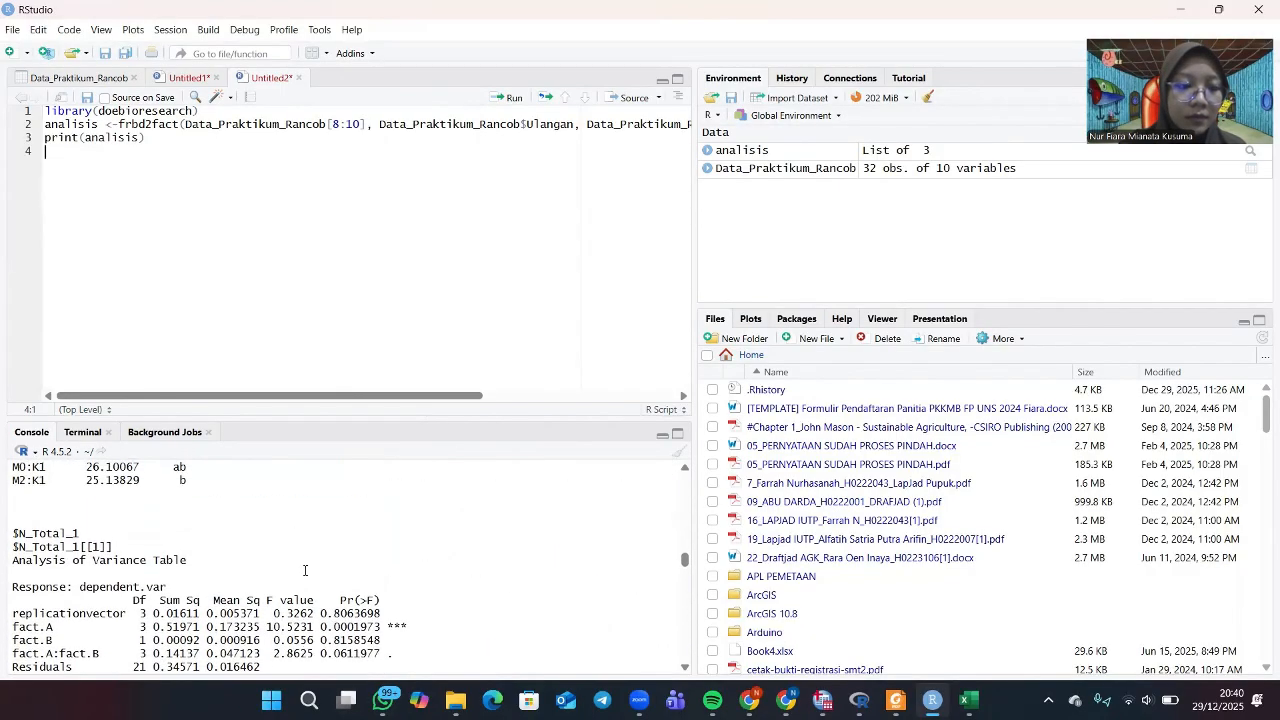
scroll(305, 570, "up", 10)
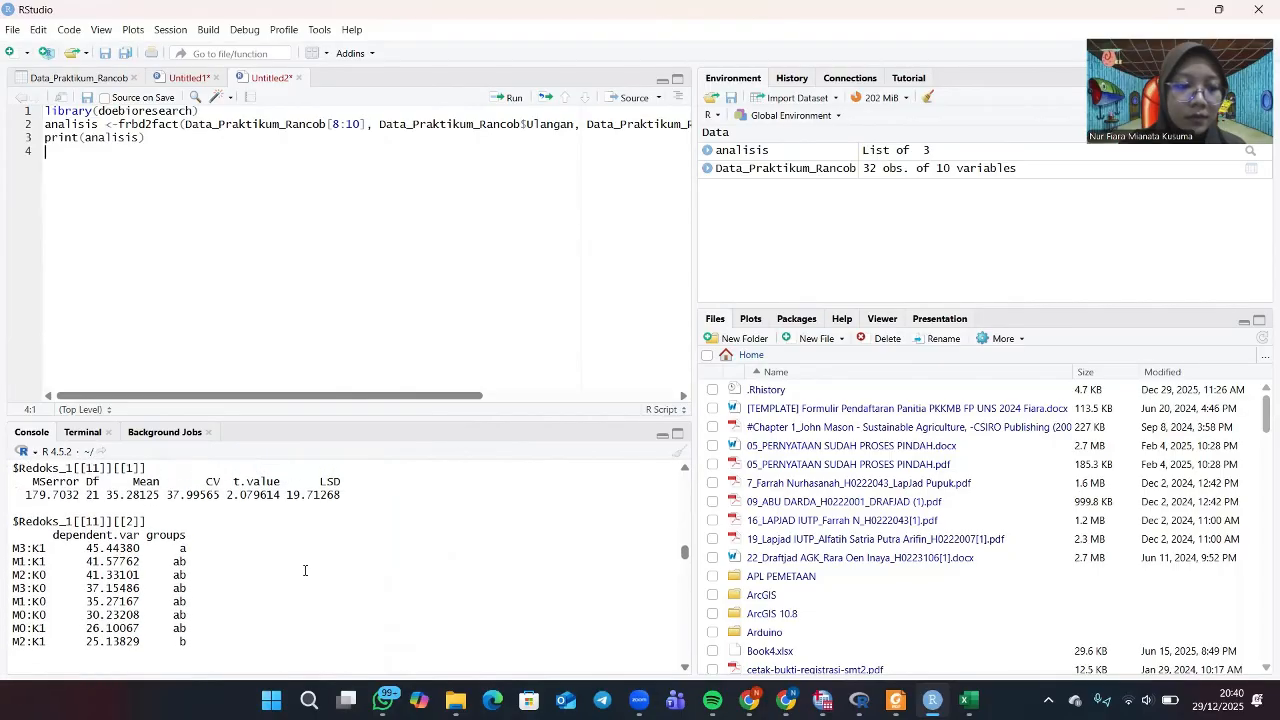
scroll(305, 570, "up", 1)
scroll(305, 570, "up", 1)
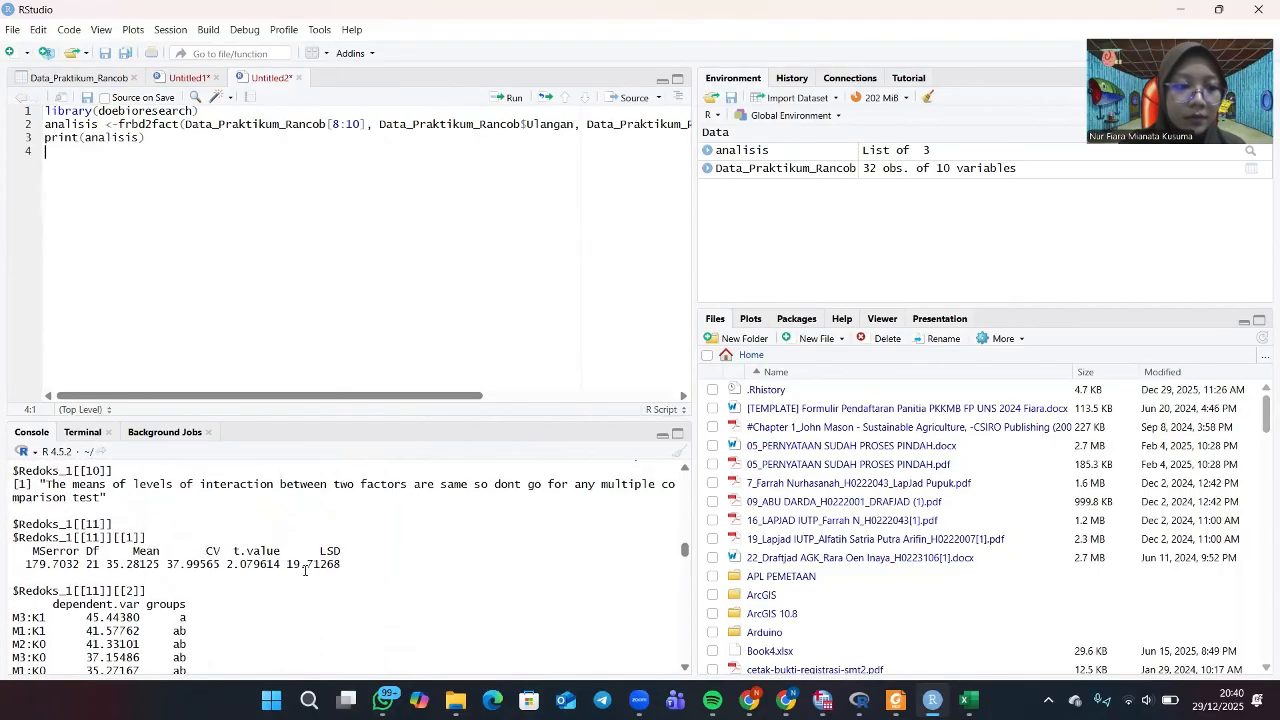
scroll(305, 570, "down", 3)
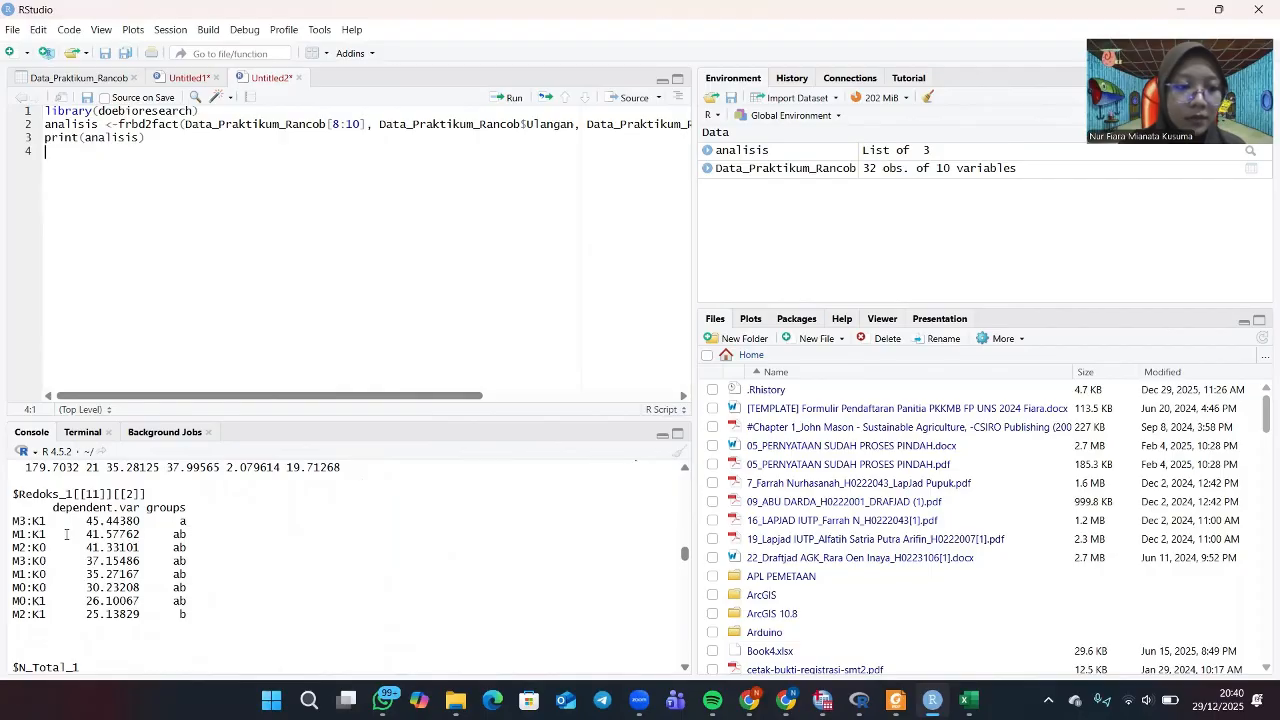
scroll(66, 535, "up", 5)
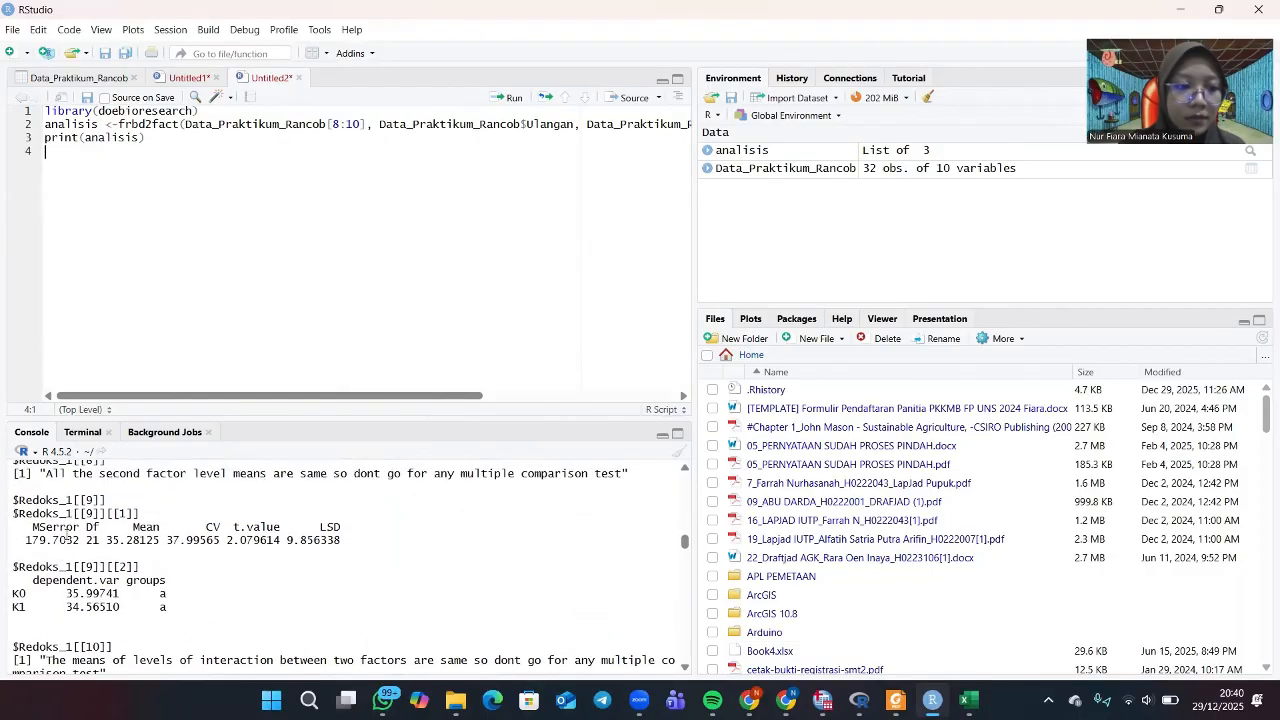
scroll(66, 535, "up", 5)
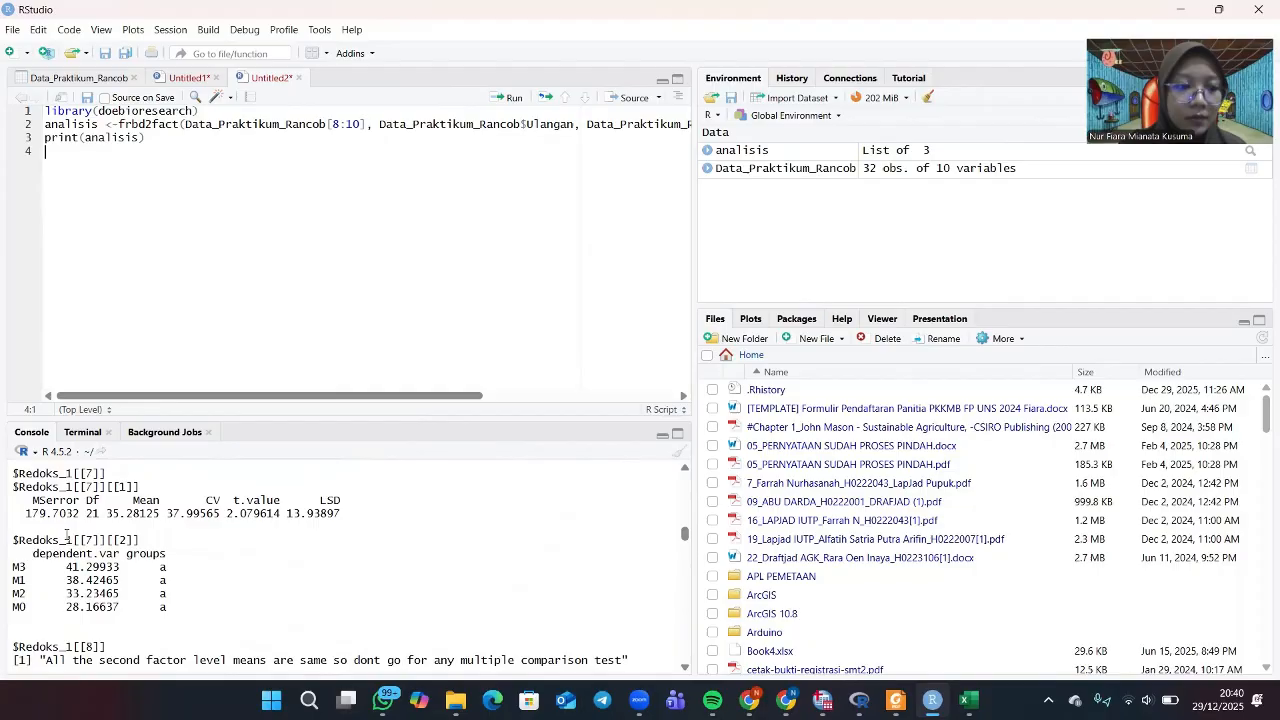
scroll(66, 535, "up", 5)
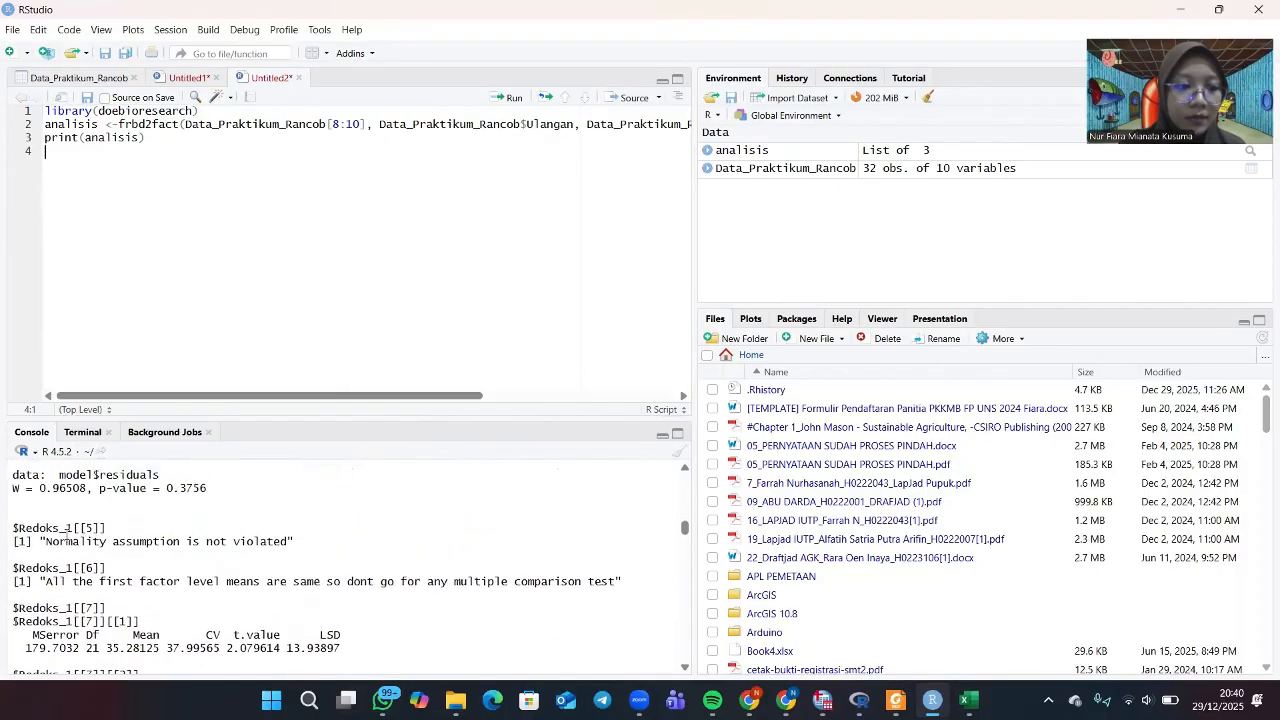
scroll(66, 535, "up", 1)
scroll(66, 535, "up", 2)
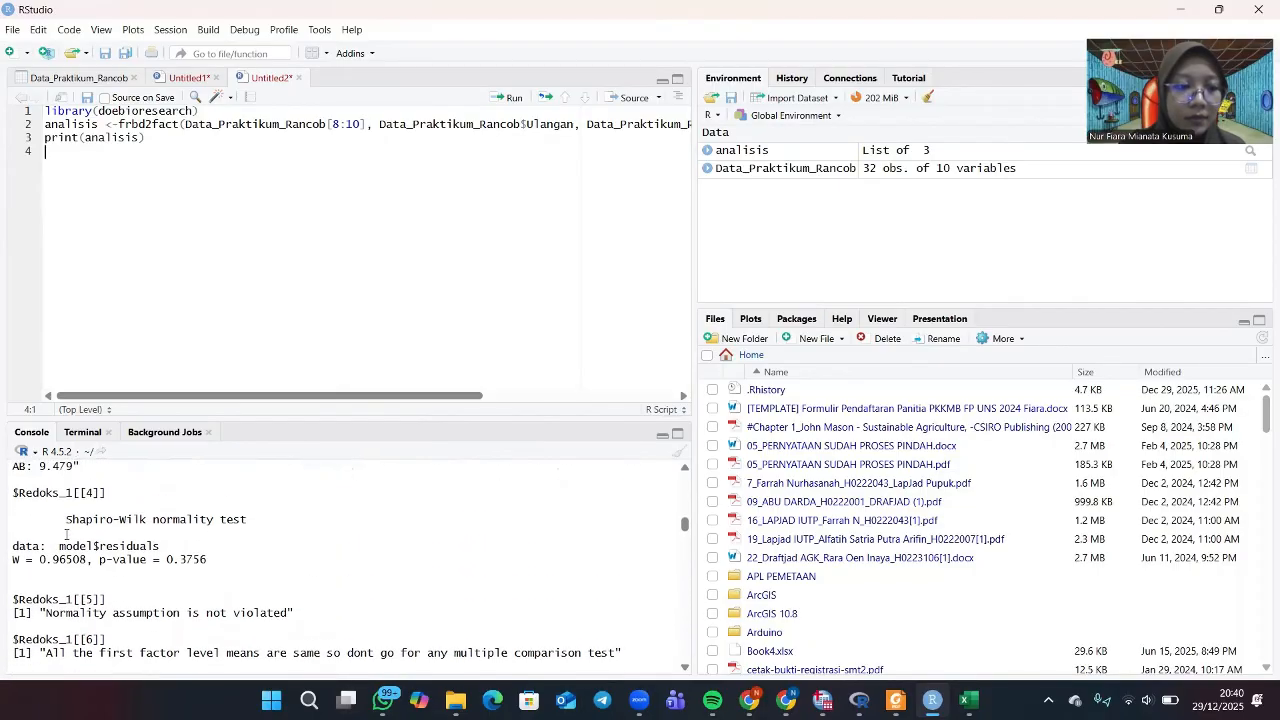
Read the Redoks_1 normality conclusion and the multiple comparison results for the first and second factors.
scroll(66, 535, "down", 5)
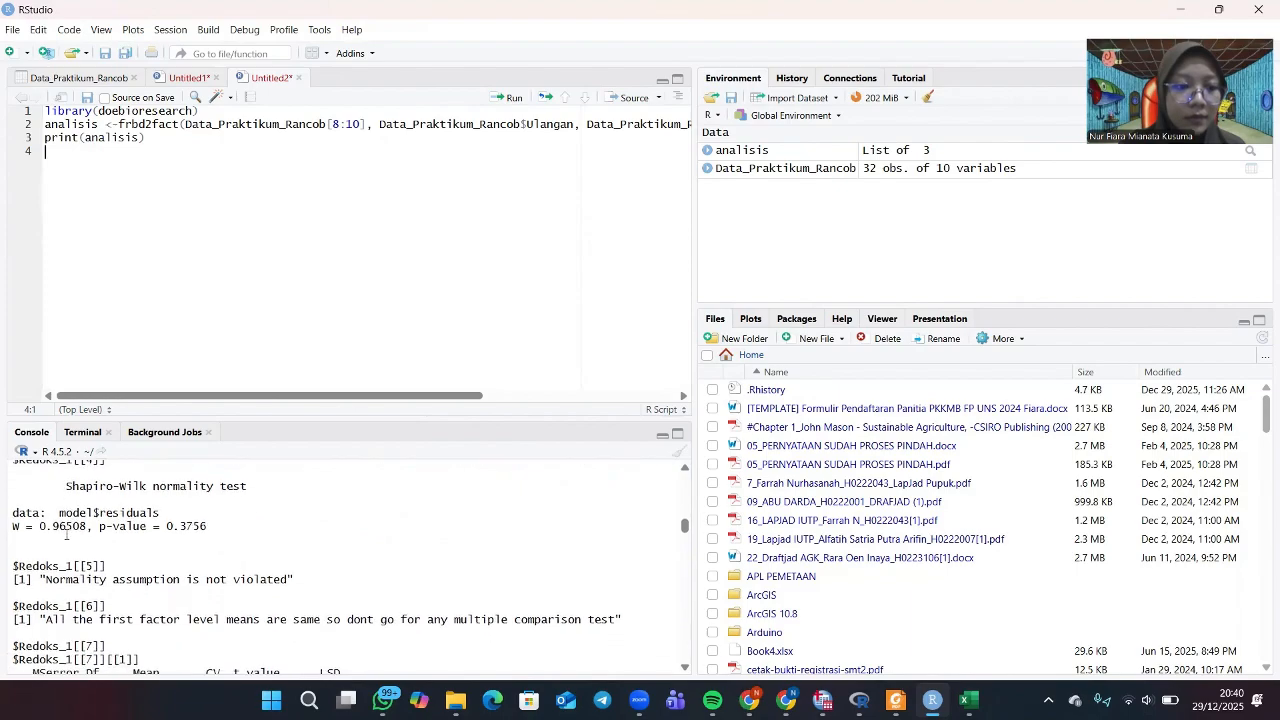
scroll(66, 535, "down", 5)
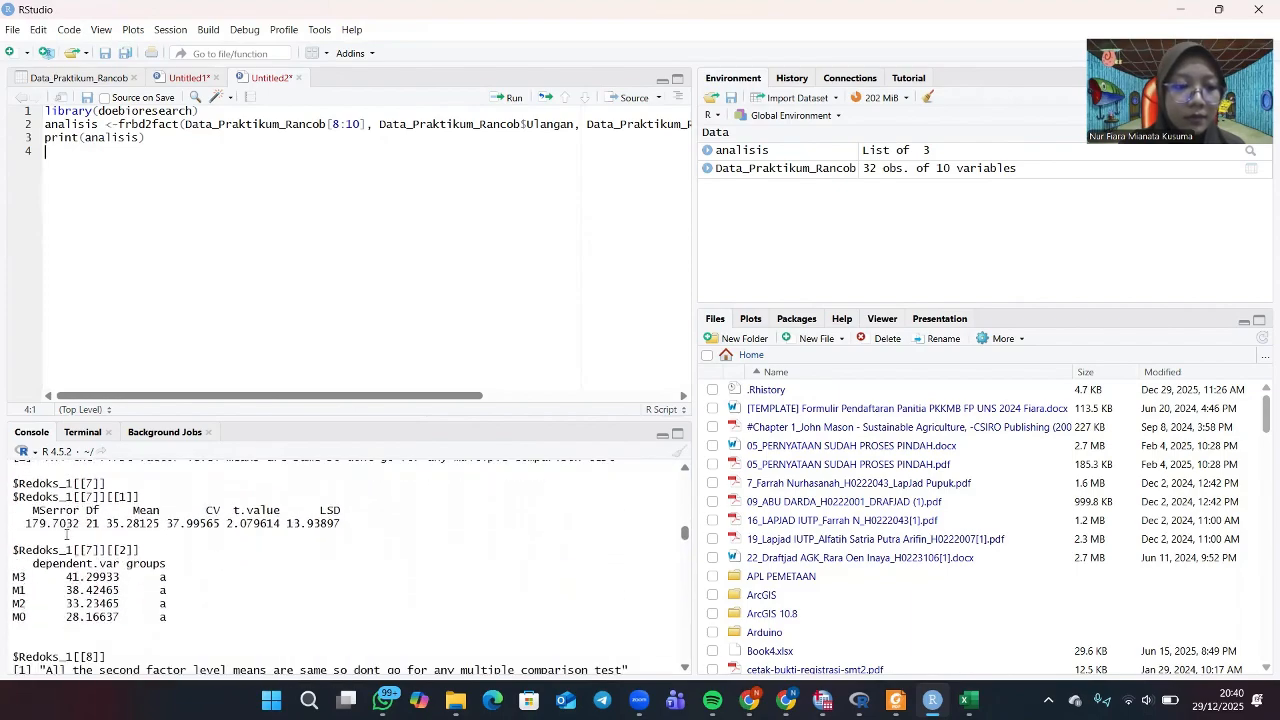
scroll(66, 535, "down", 2)
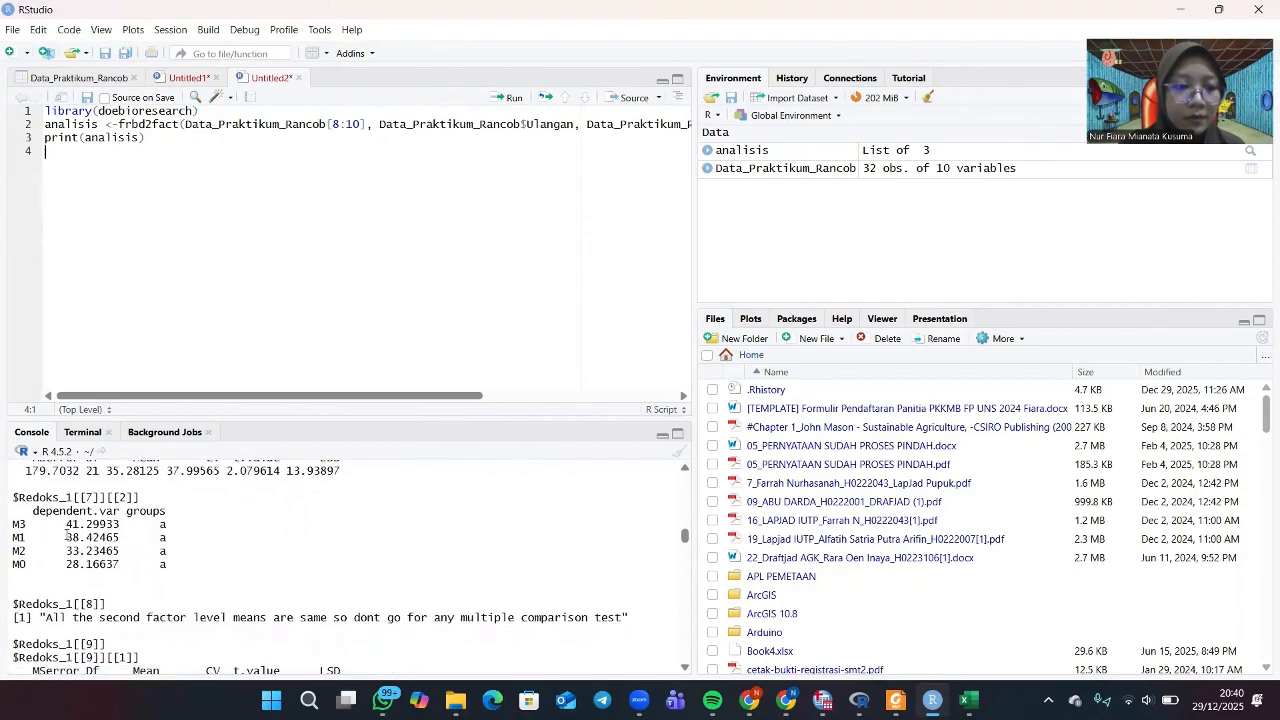
scroll(66, 535, "down", 4)
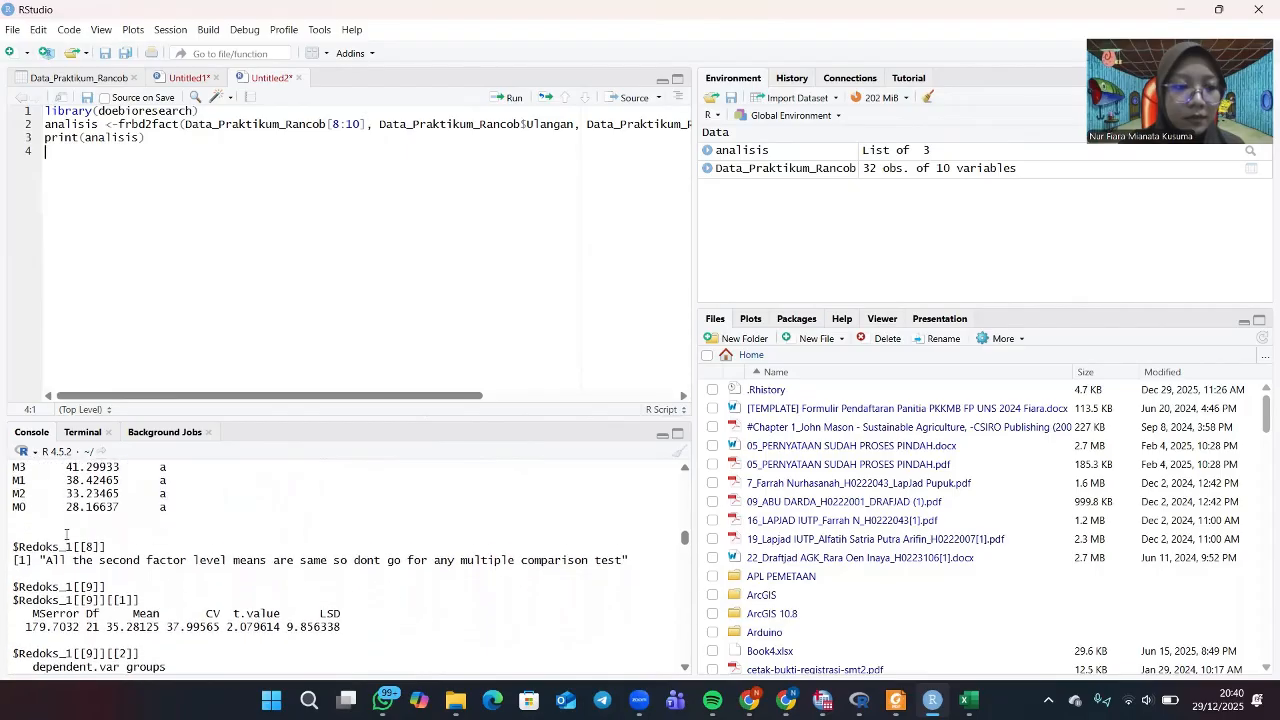
scroll(66, 535, "down", 4)
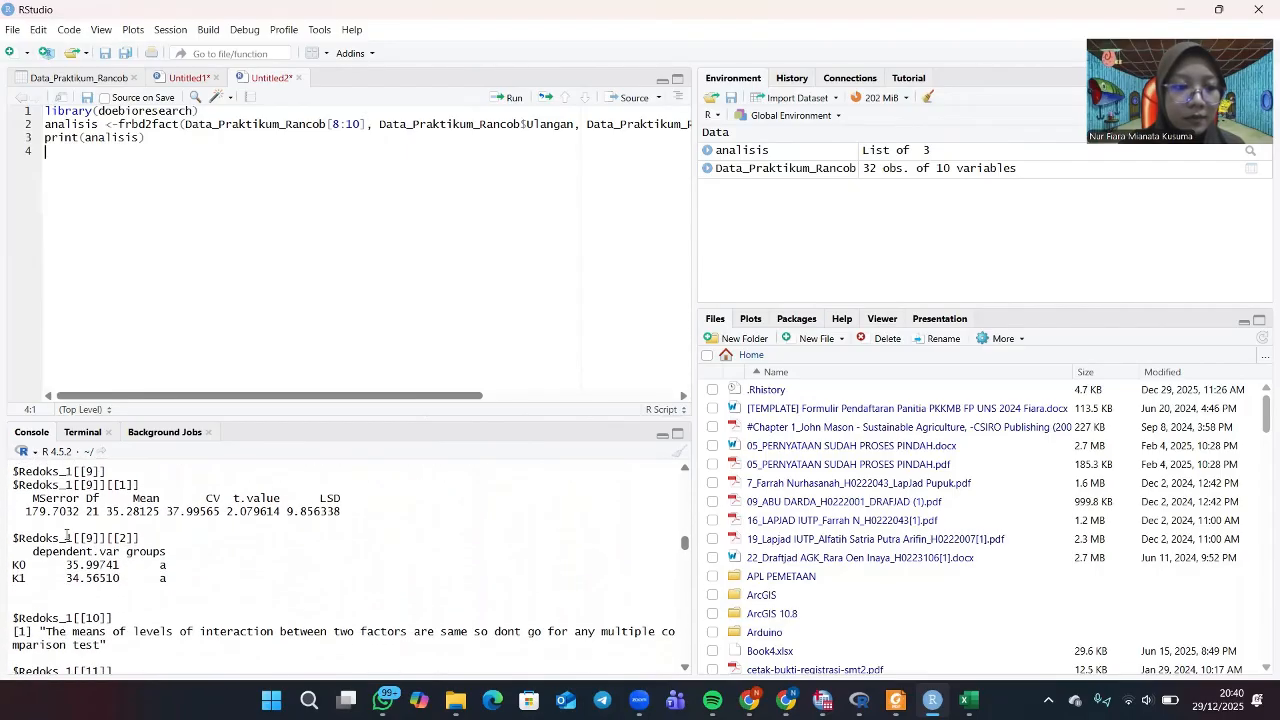
scroll(66, 536, "up", 3)
scroll(66, 535, "up", 6)
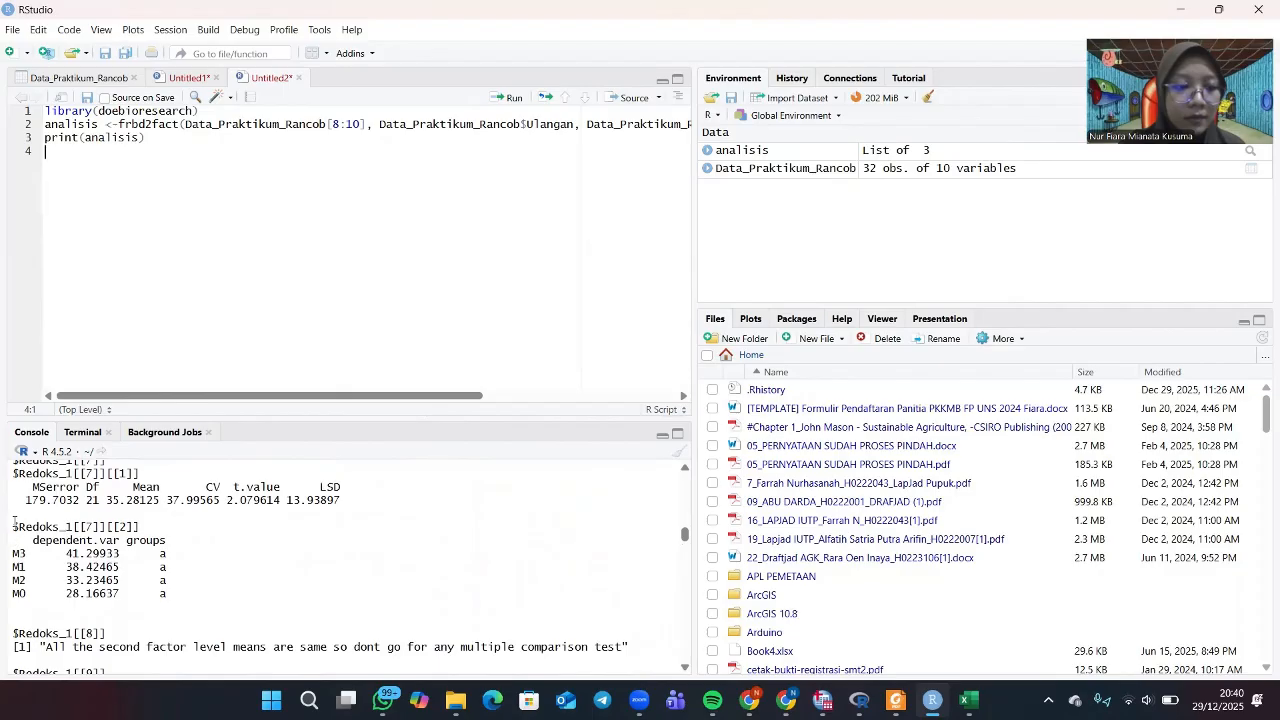
Highlight the Redoks_1 grouping tables for the M levels, the K levels and their interaction, and continue to the N_Total_1 analysis of variance.
left_click_drag(14, 521, 167, 594)
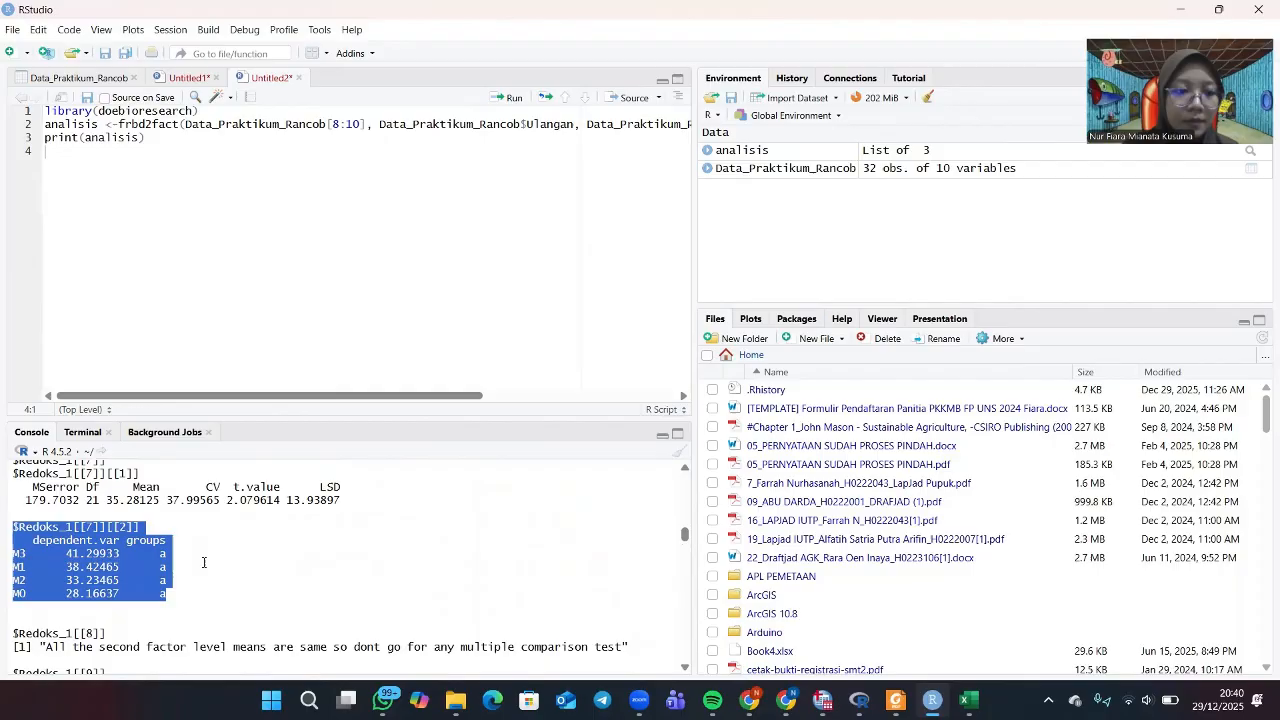
left_click(192, 561)
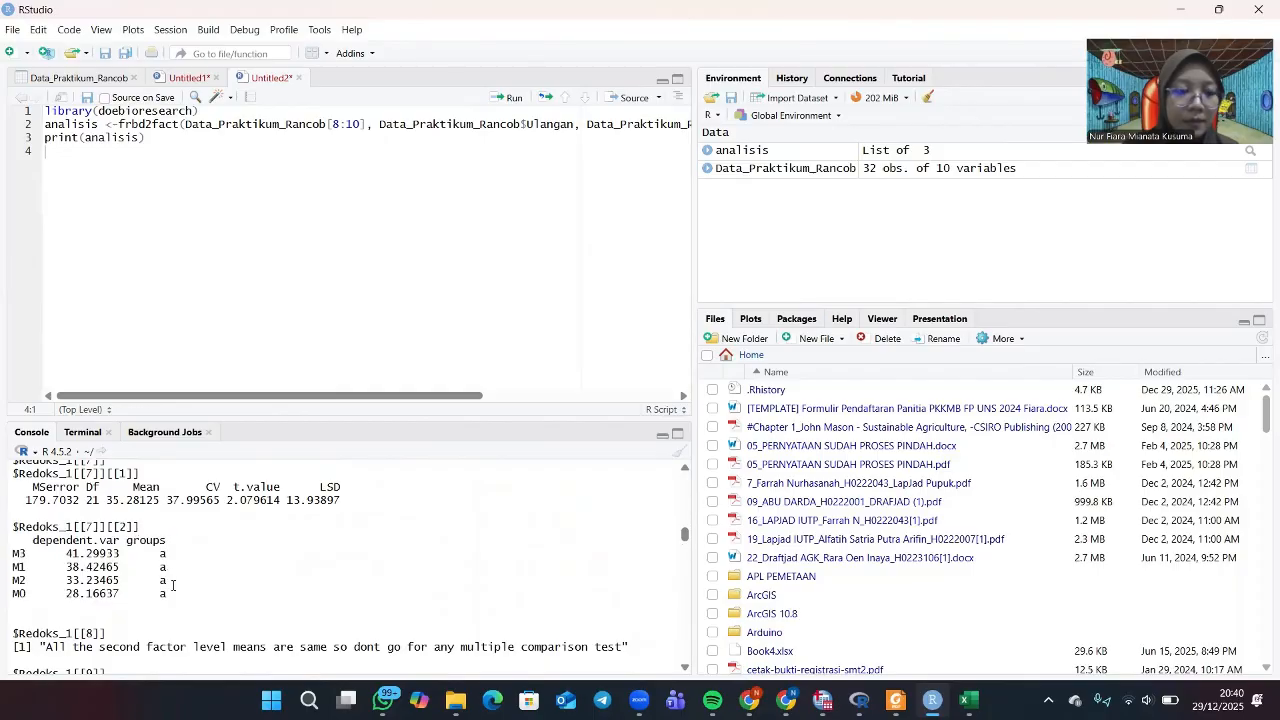
scroll(169, 574, "down", 5)
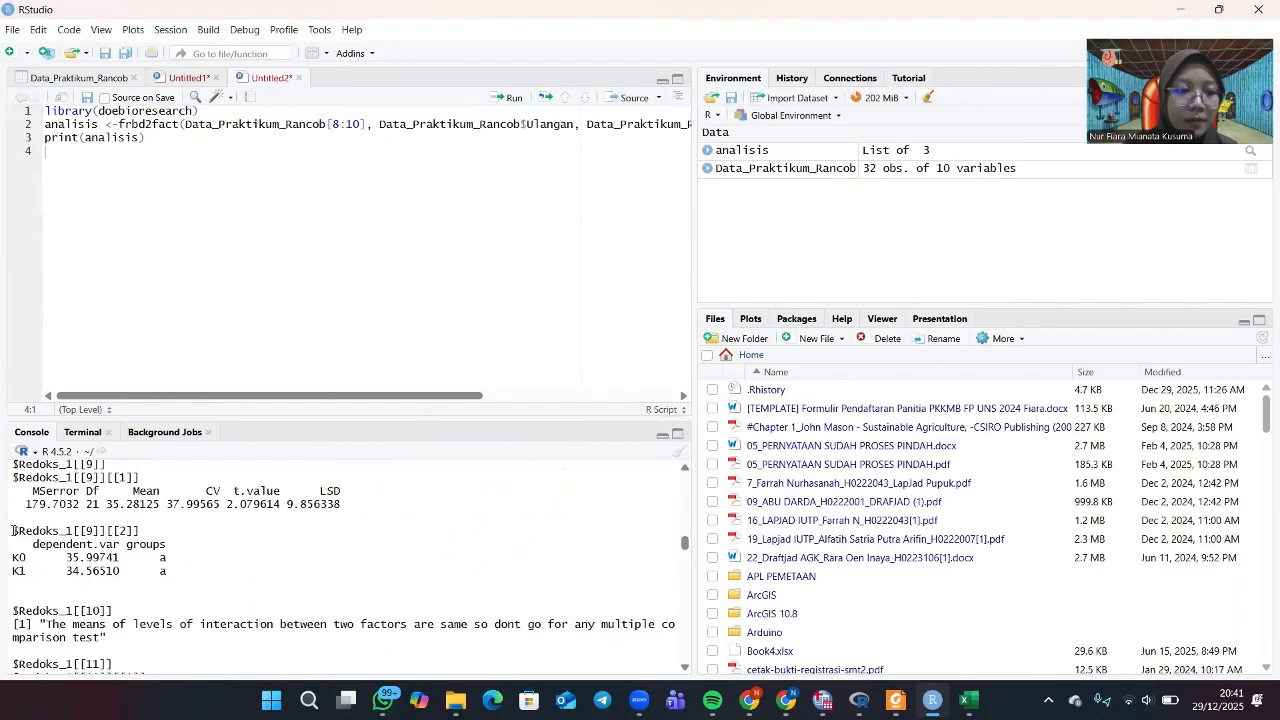
left_click_drag(12, 531, 173, 588)
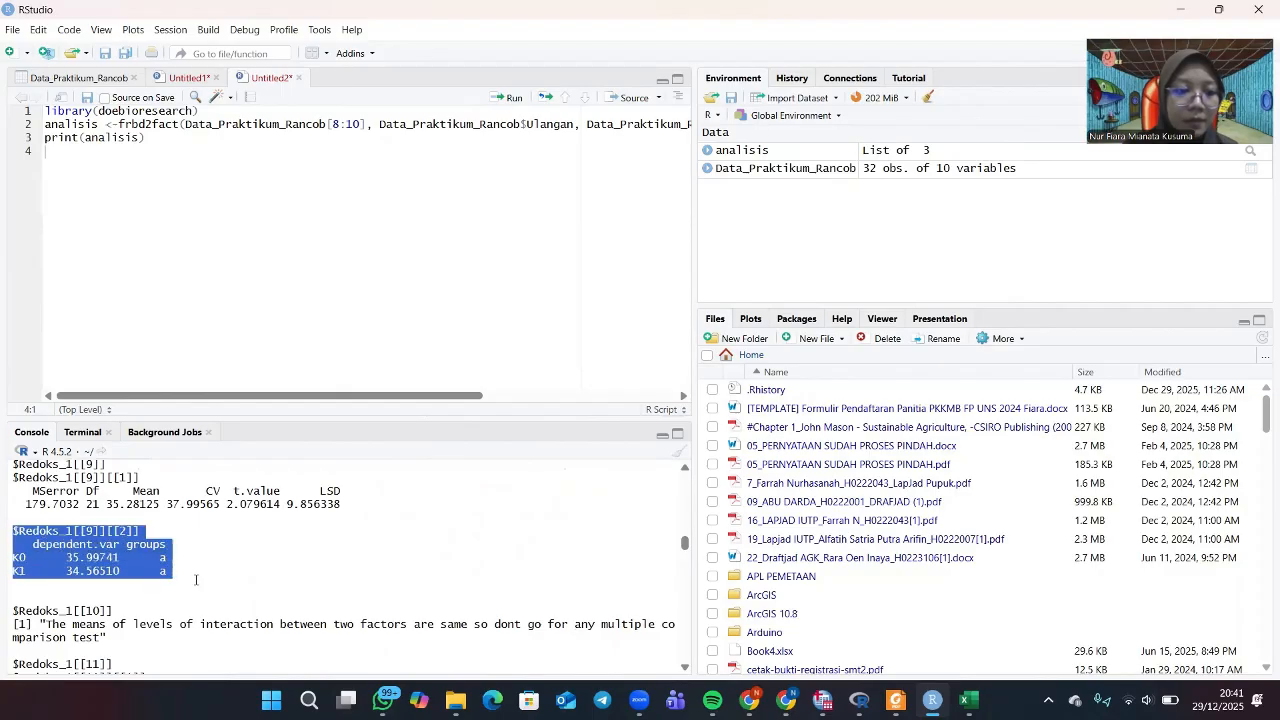
scroll(196, 580, "down", 6)
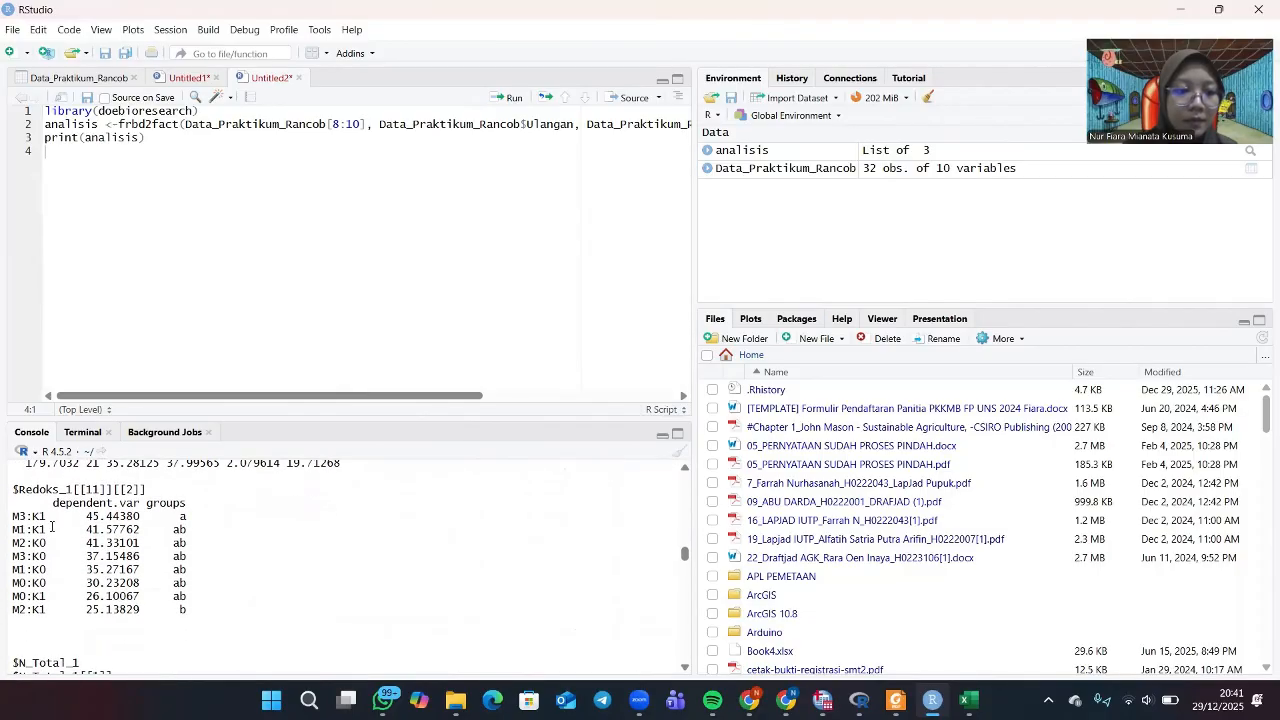
left_click_drag(14, 489, 192, 618)
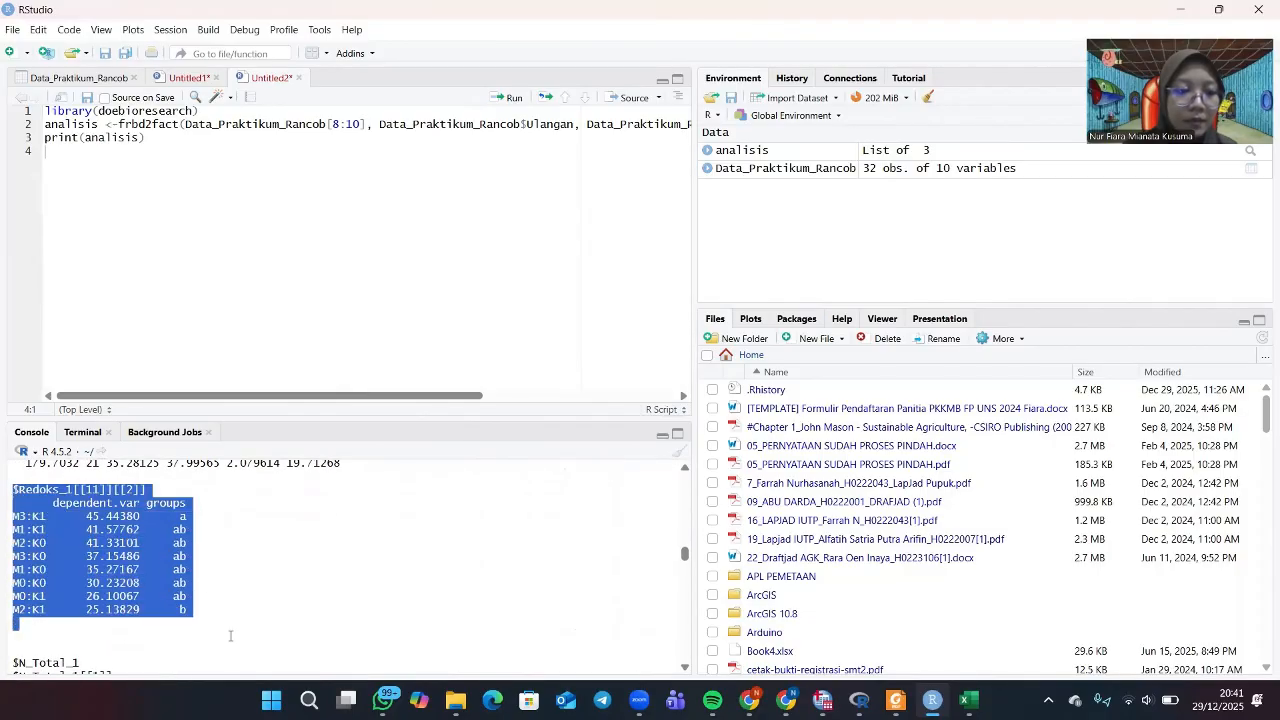
left_click(209, 597)
scroll(209, 597, "down", 2)
scroll(209, 597, "down", 2)
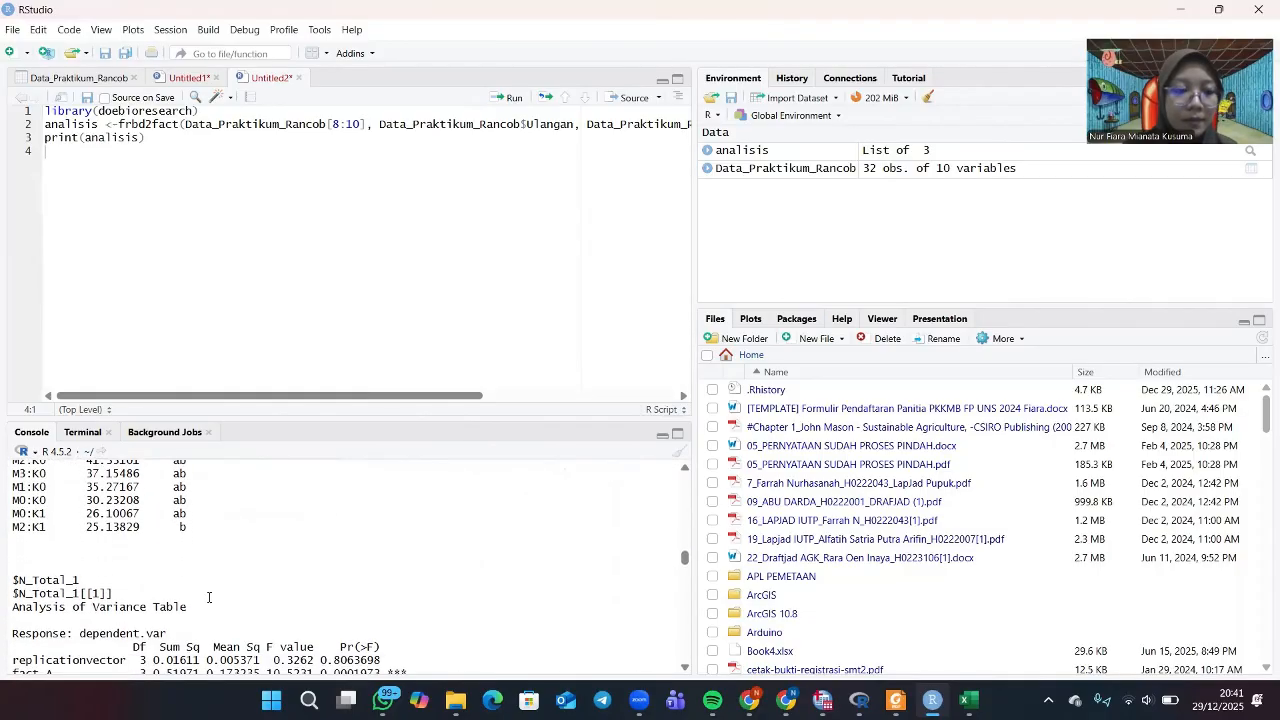
scroll(209, 597, "down", 2)
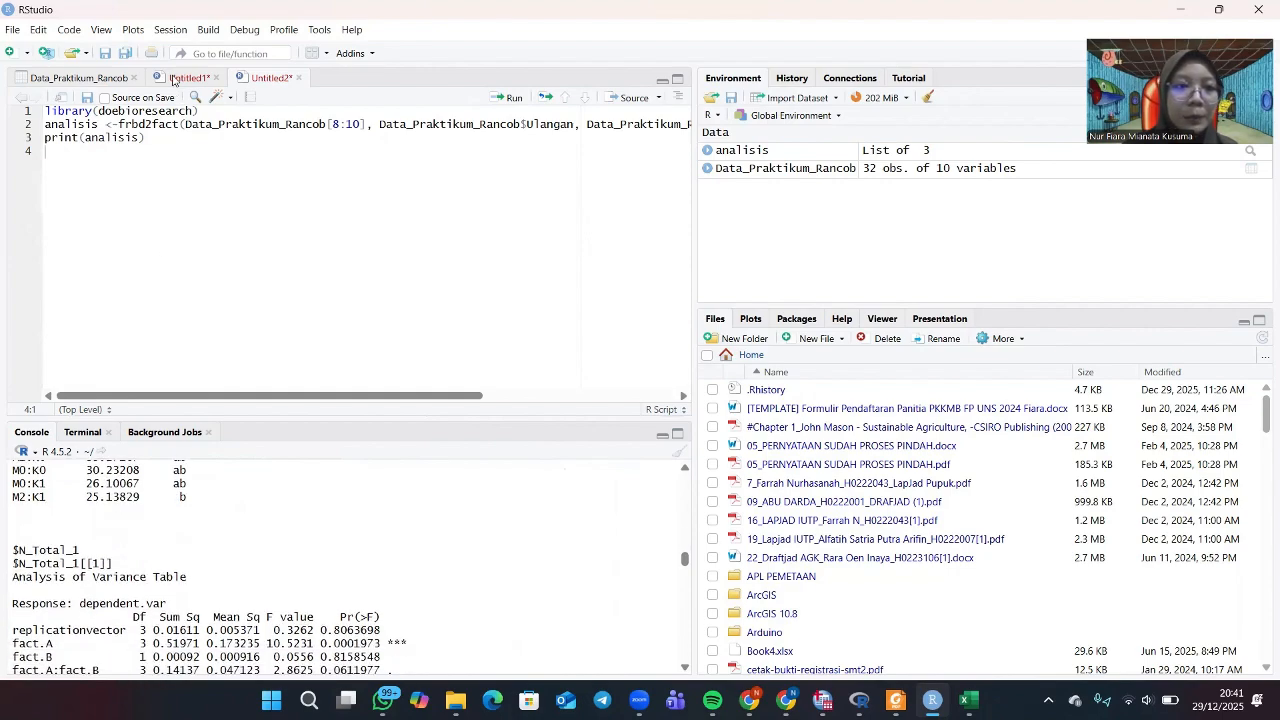
In the Untitled1 script, add kruskal.test(N_Total_1 ~ MFC, data = Data_Praktikum_Rancob) on line 16, leaving a blank line above it.
left_click(174, 80)
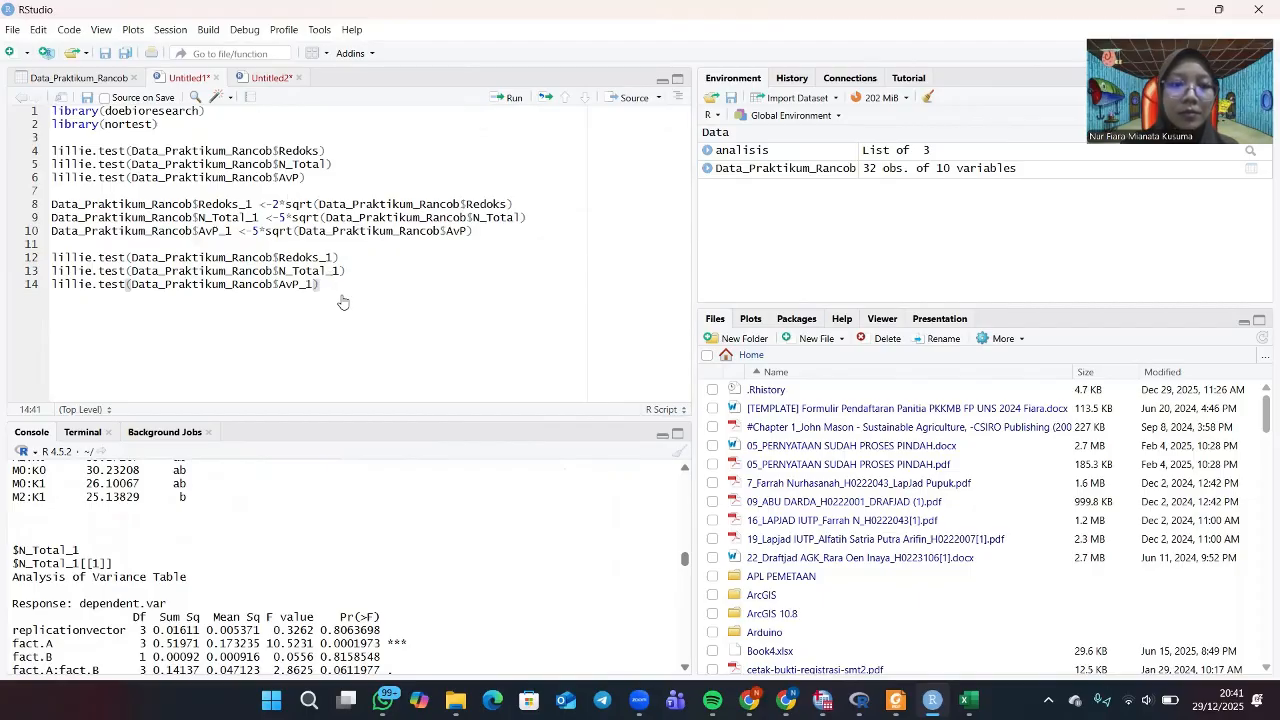
key("Return")
key("Return")
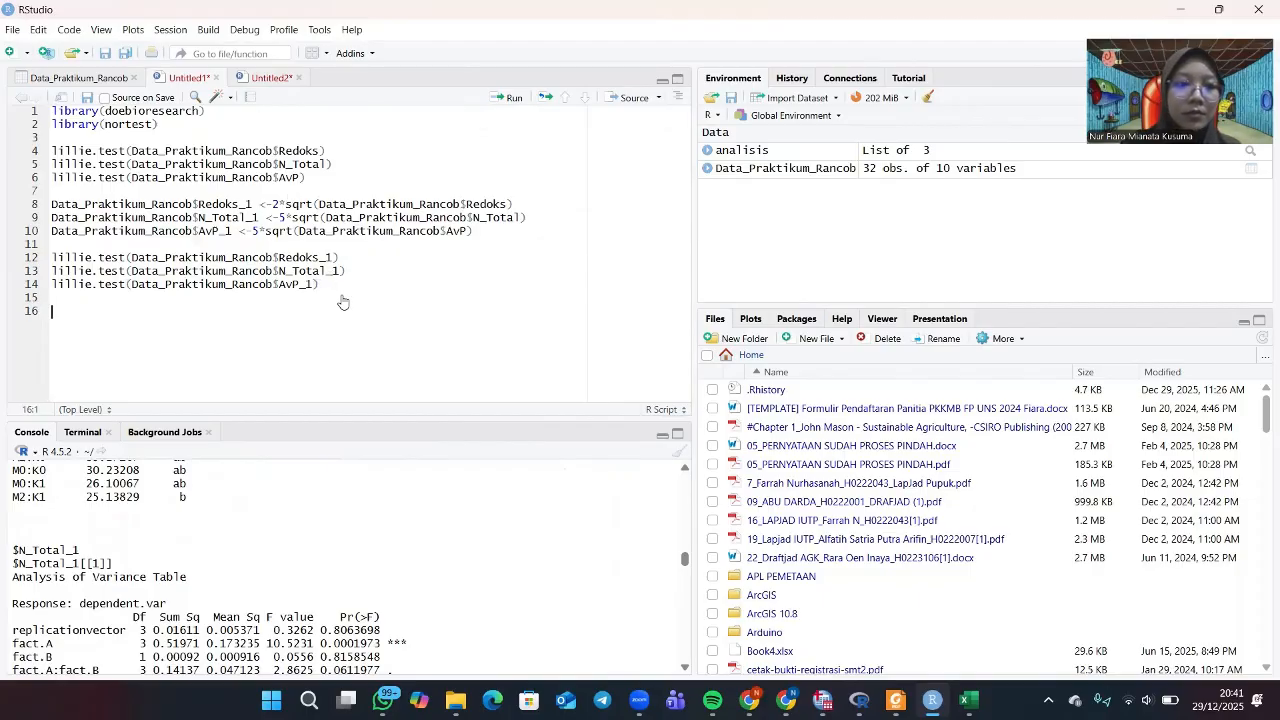
type("krusk")
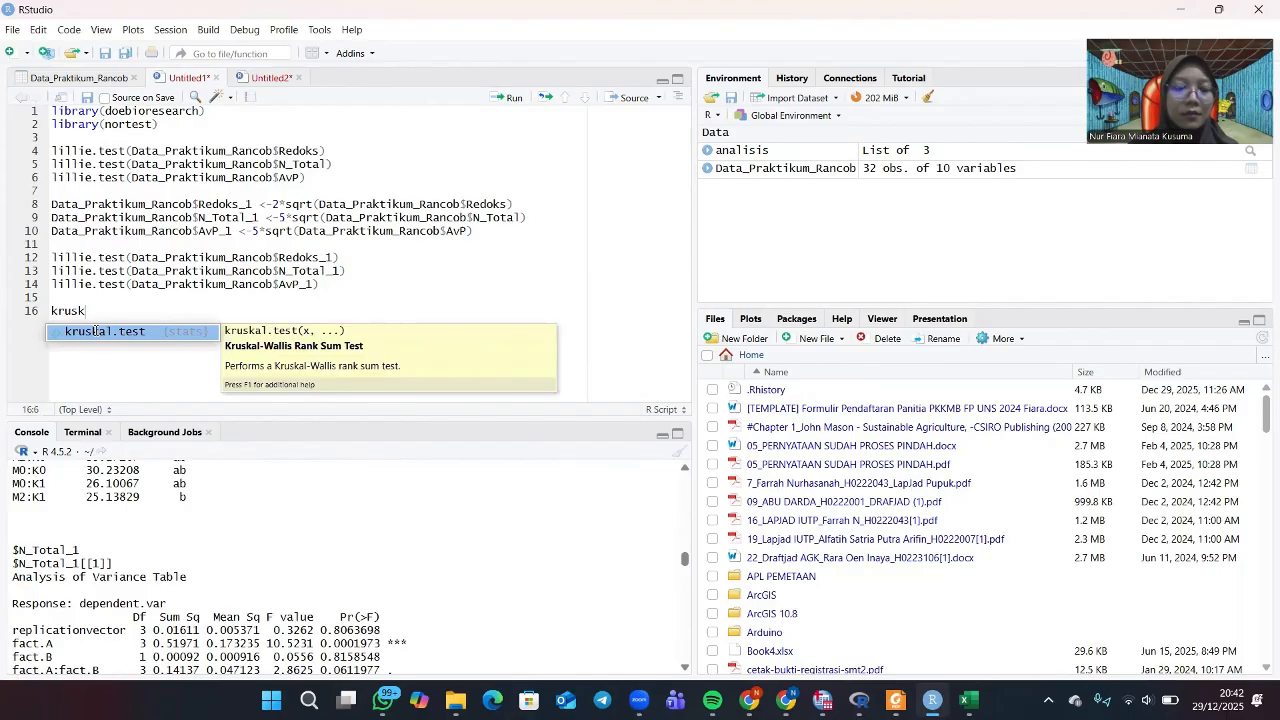
key("Tab")
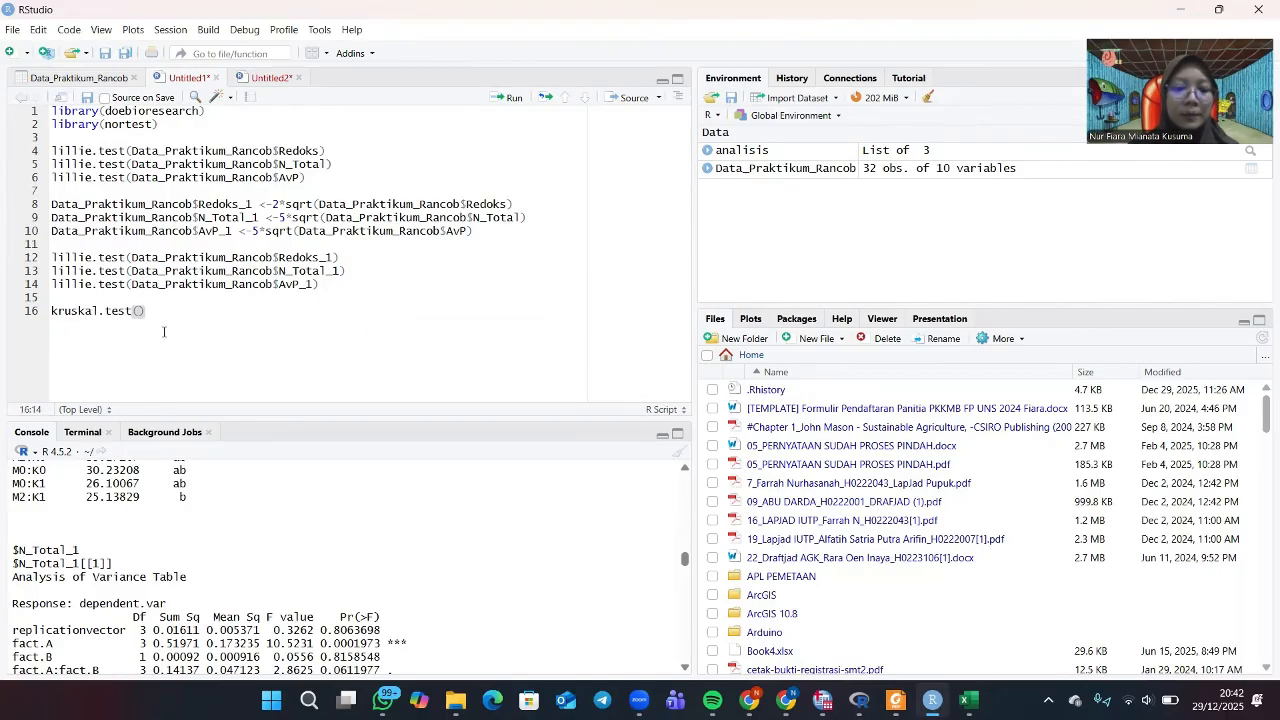
type("N_T")
key("Tab")
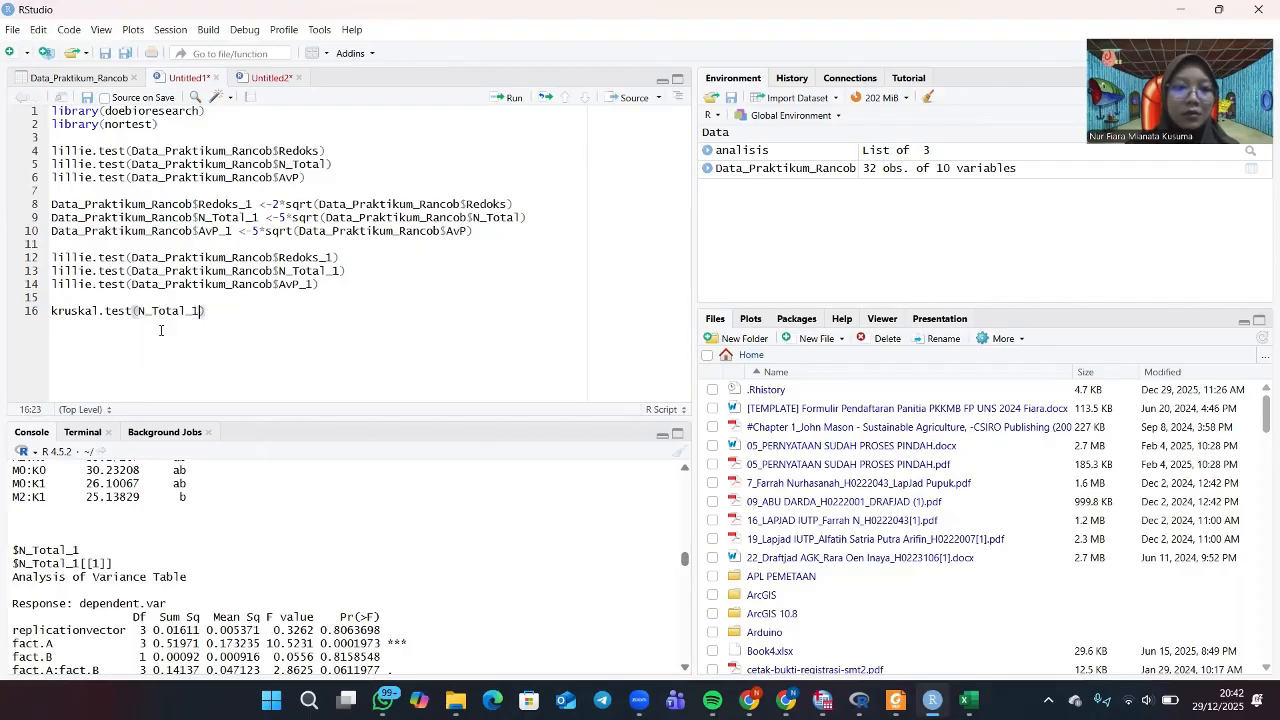
type("~")
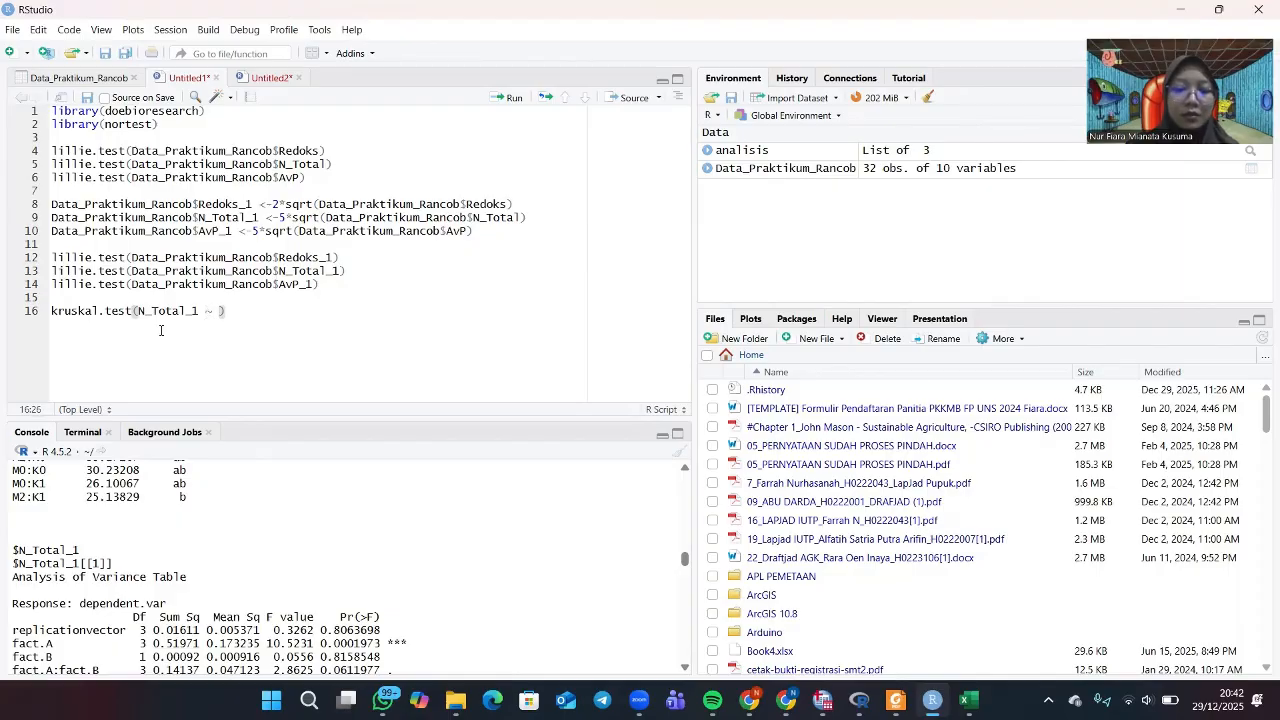
type("MFC, data")
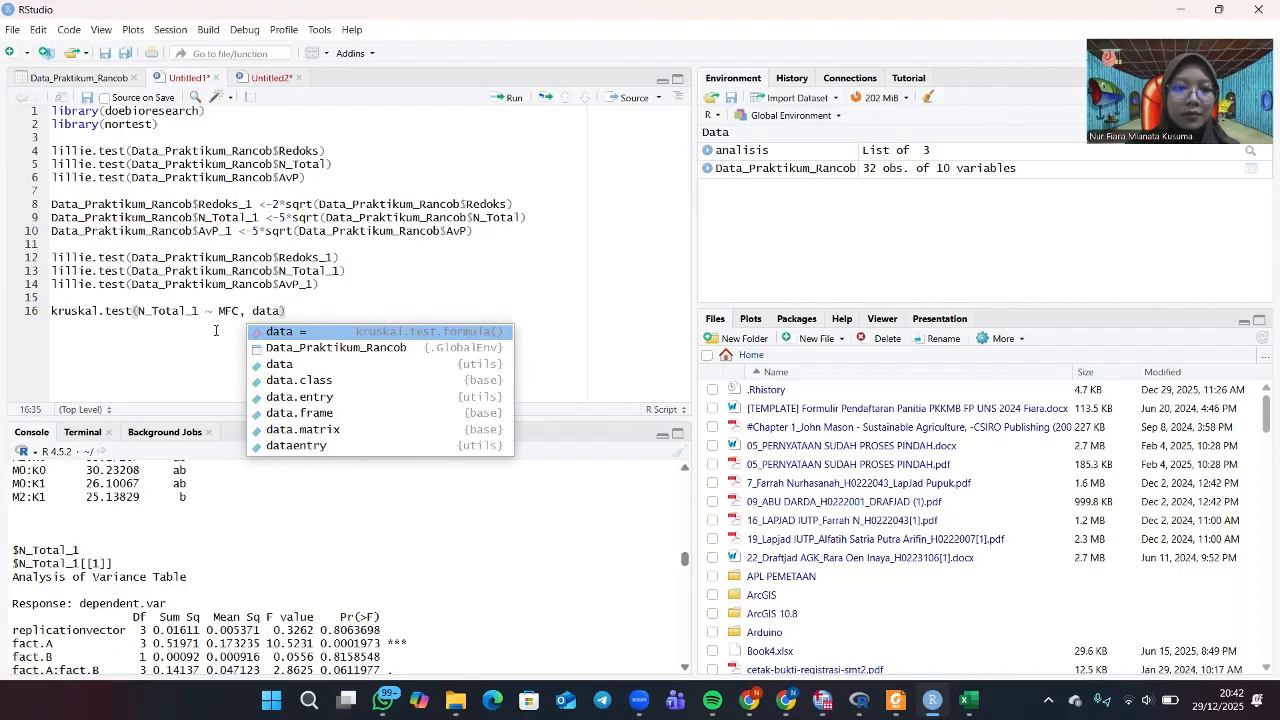
type(" = Data_Praktikum_Rancob")
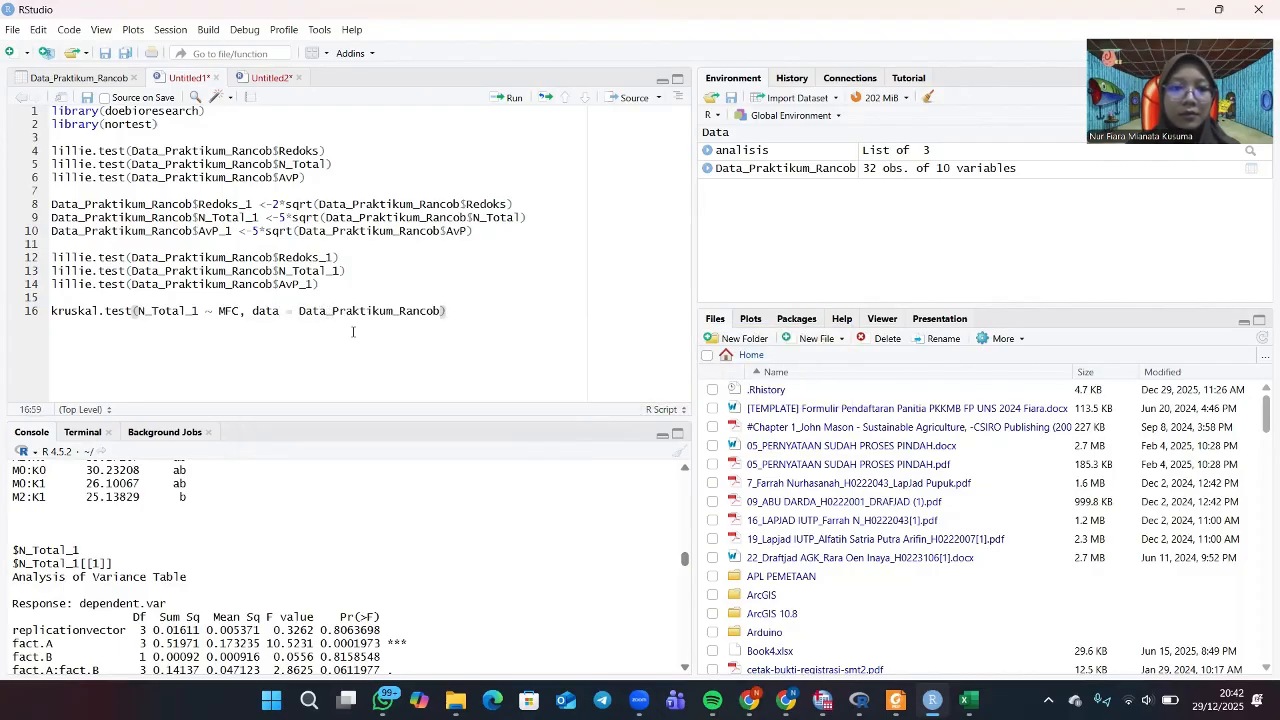
Add kruskal.test(N_Total_1 ~ Kompos, data = Data_Praktikum_Rancob) on line 17 of the script.
key("Return")
type("kr")
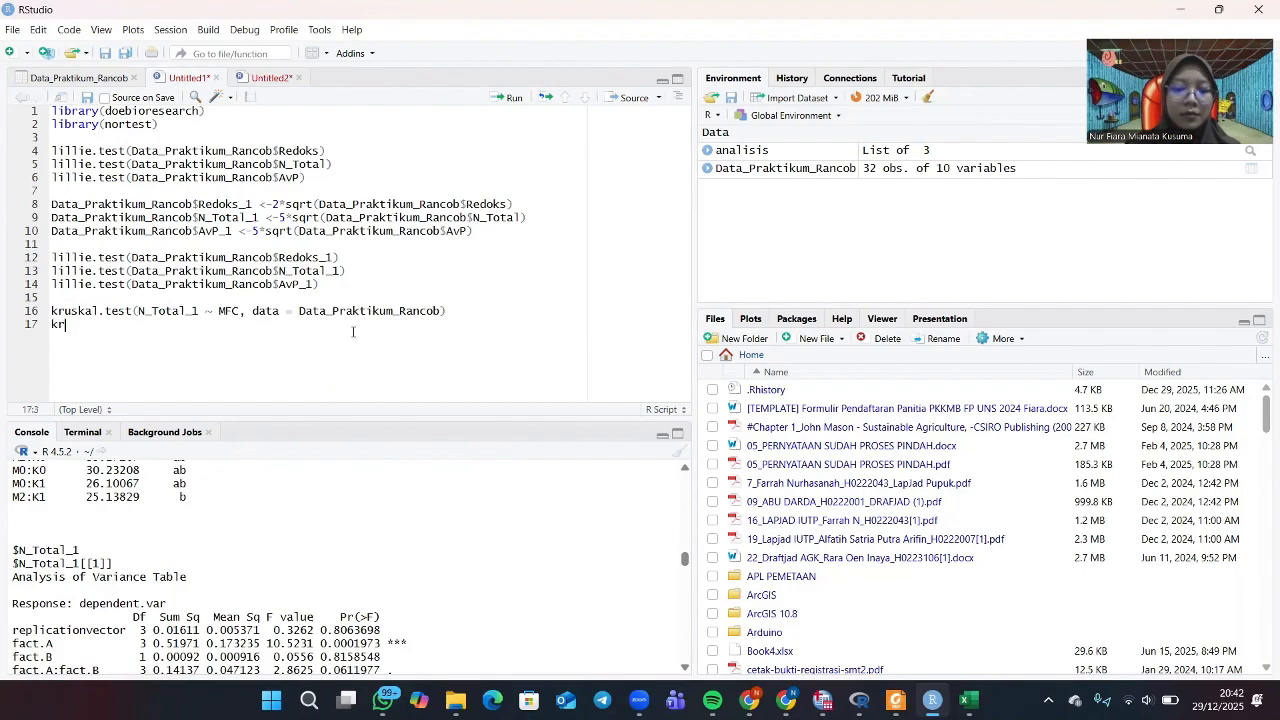
type("usk")
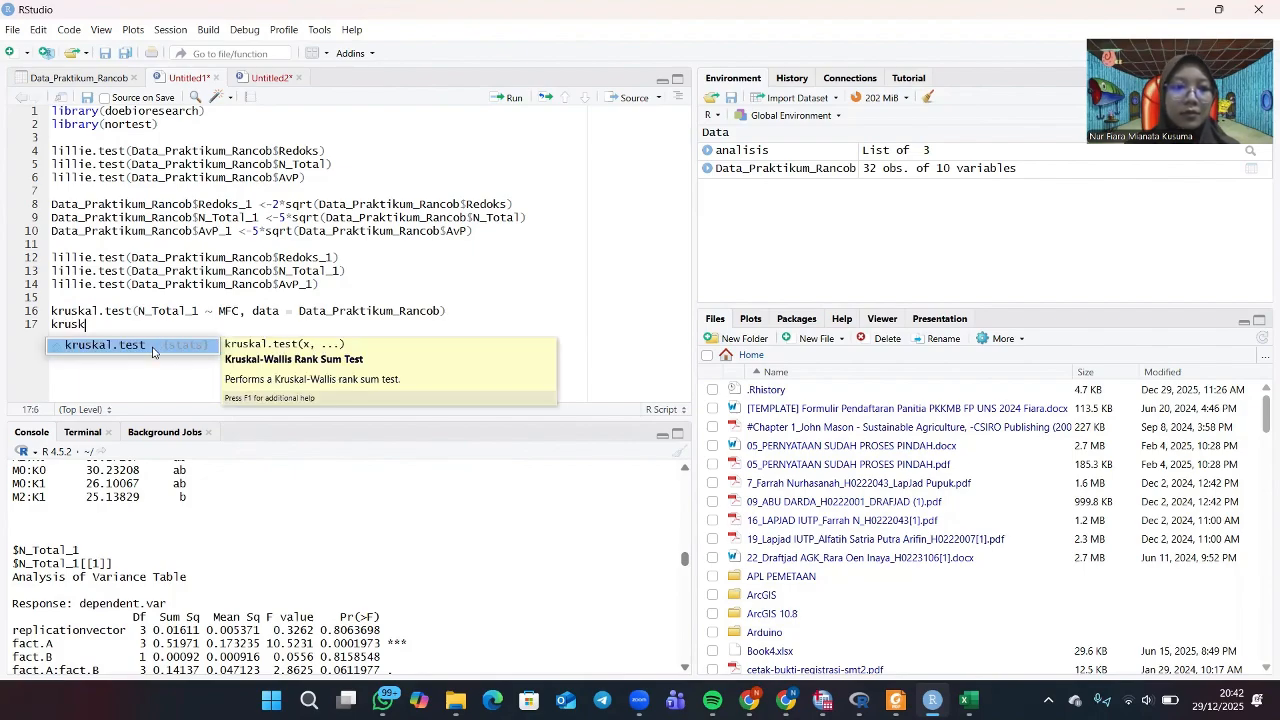
left_click(152, 346)
type("N_T")
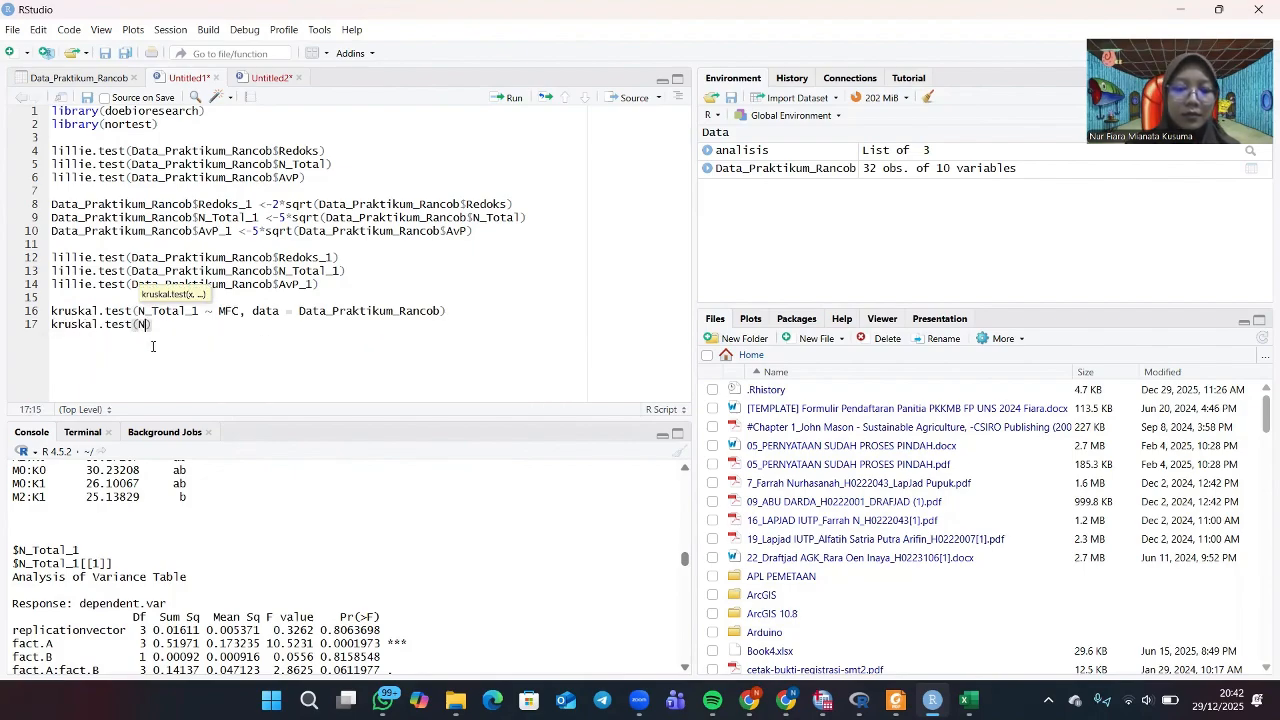
left_click(185, 346)
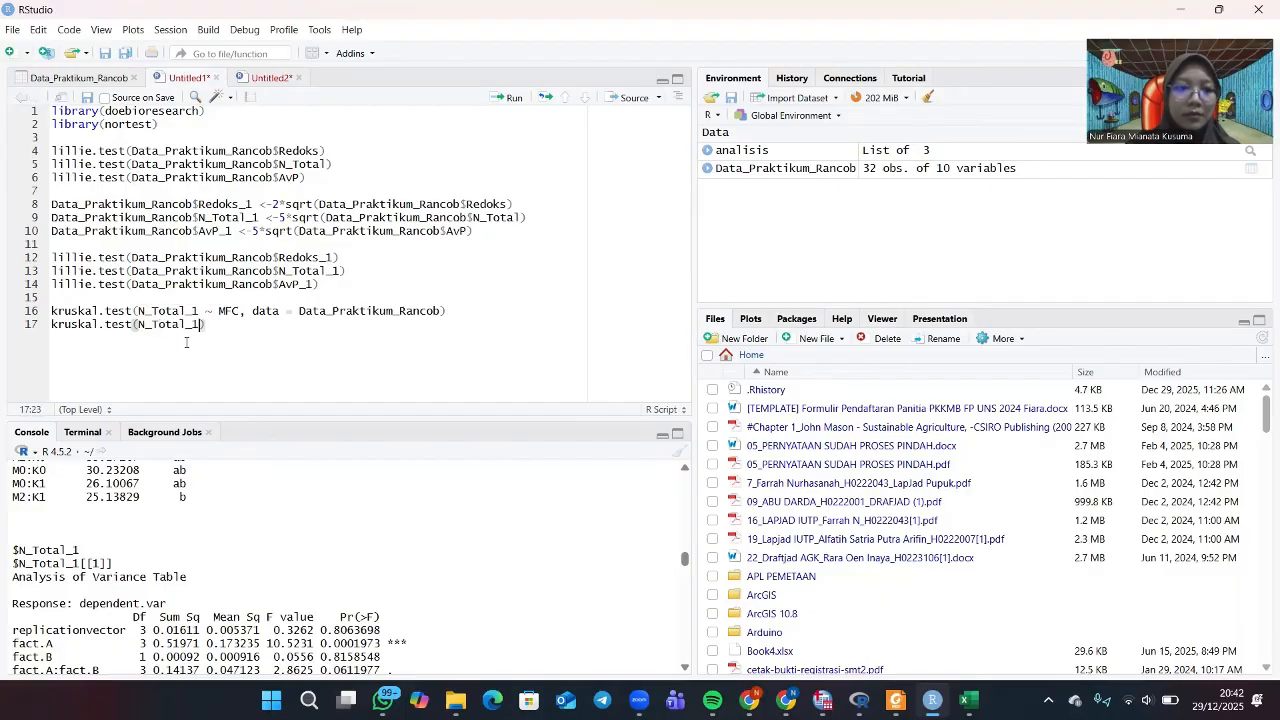
type("~")
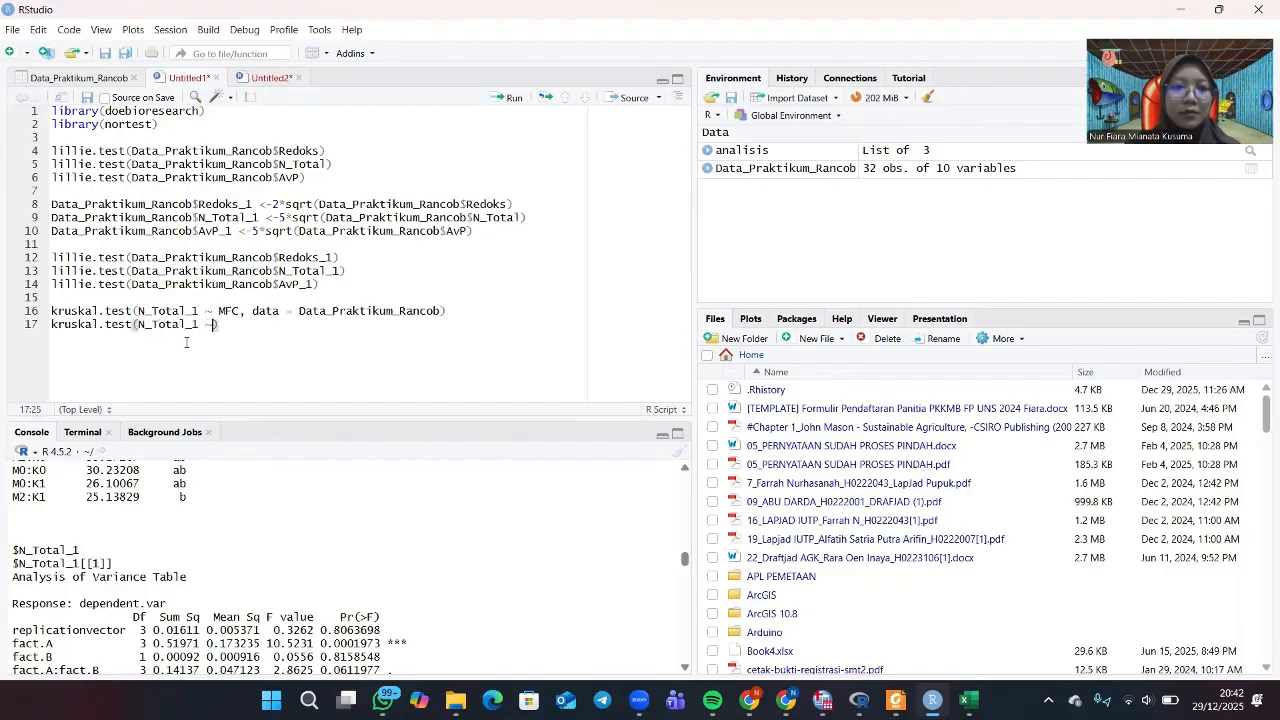
type(" Kompos")
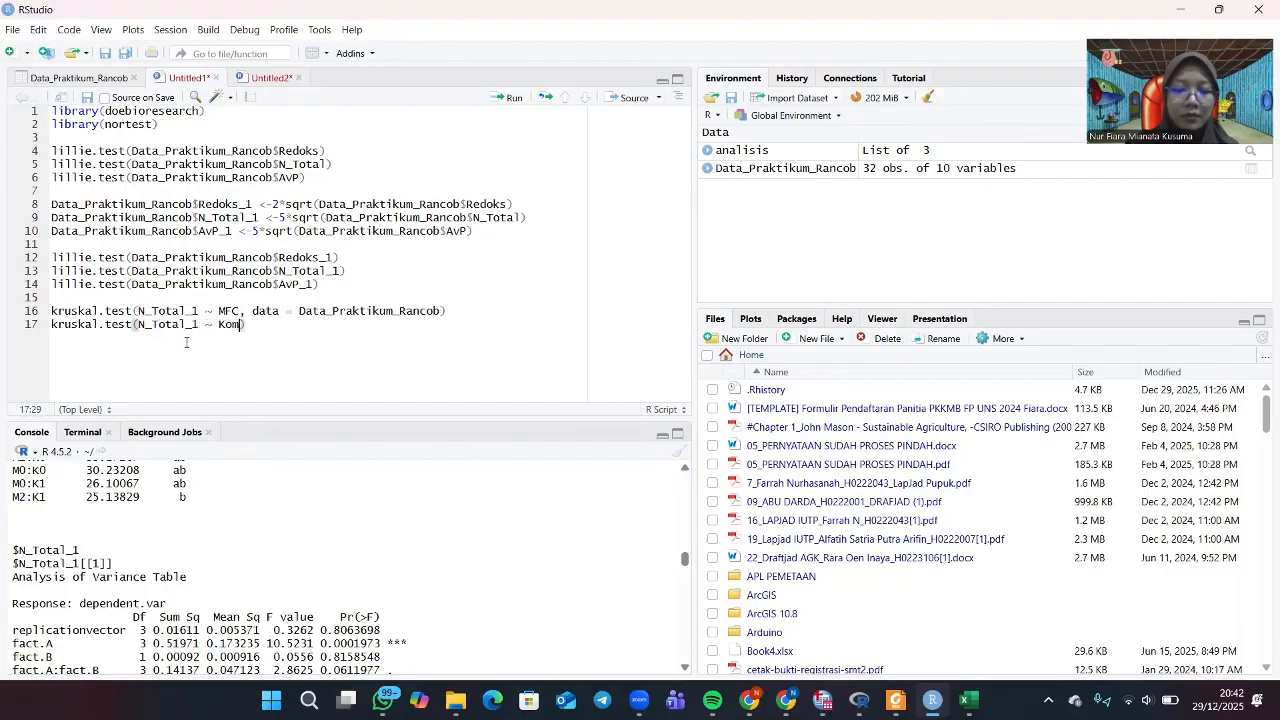
type(", ")
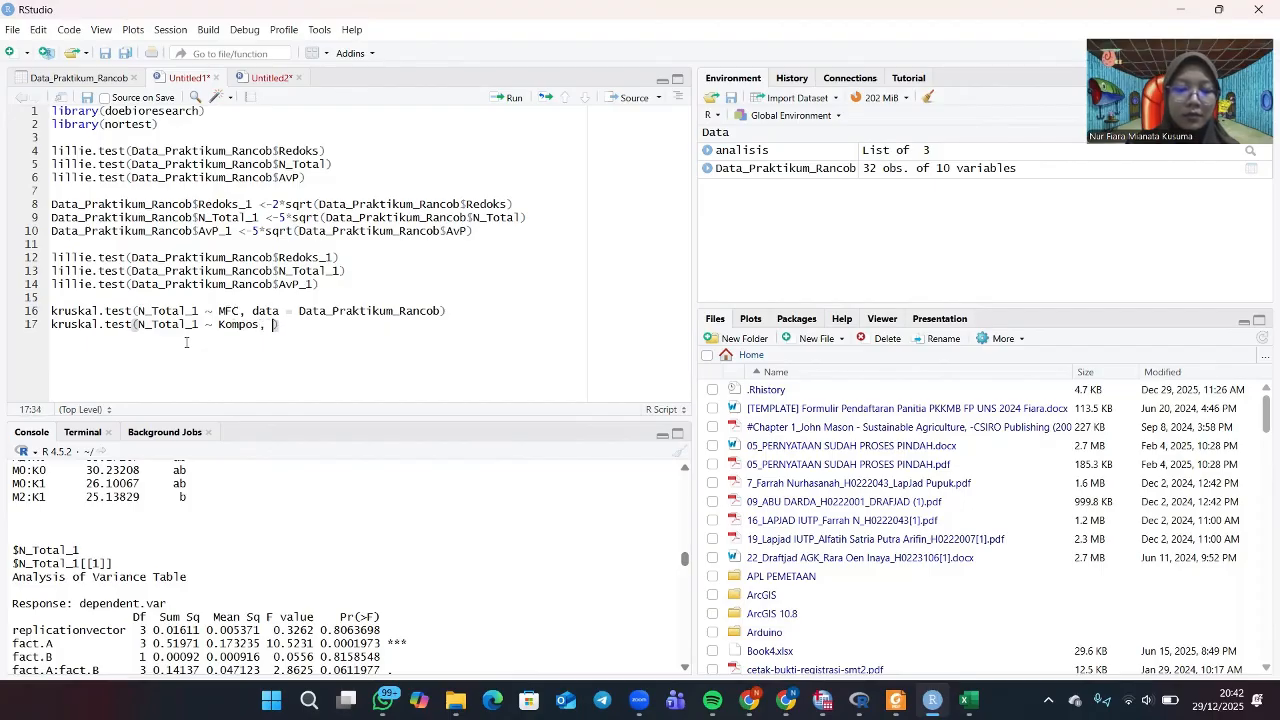
type("da")
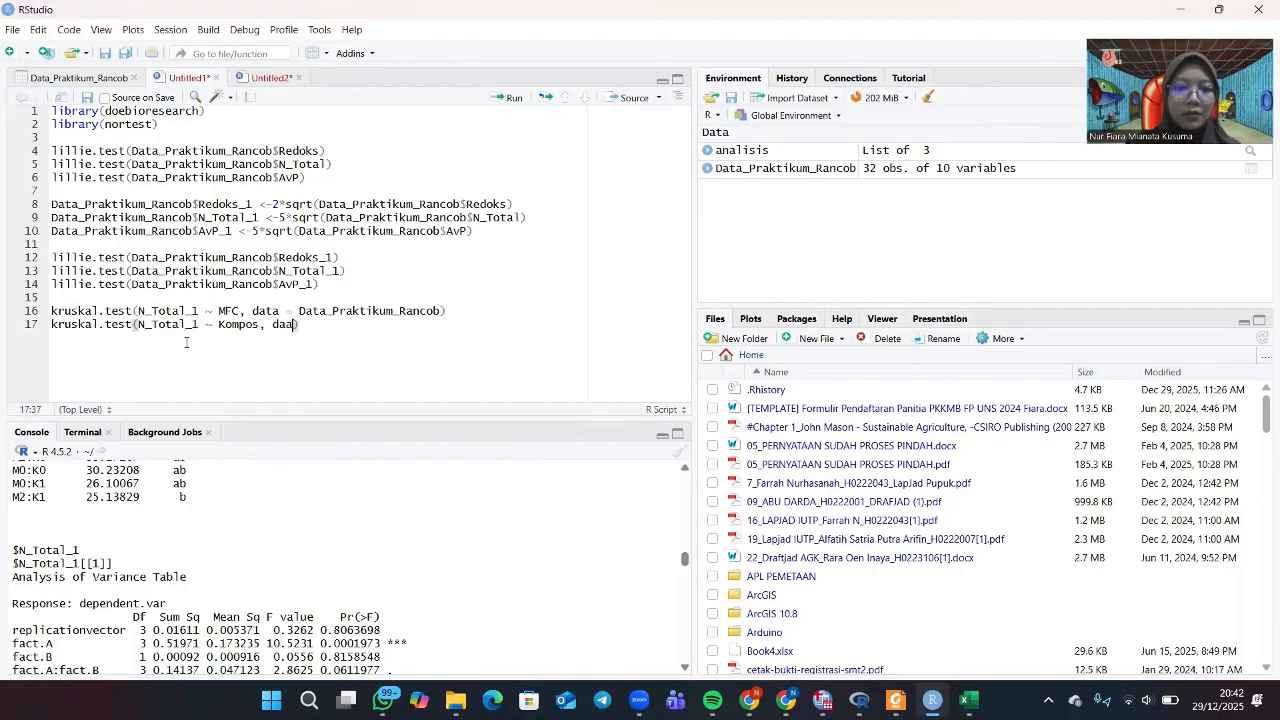
type("ta = ")
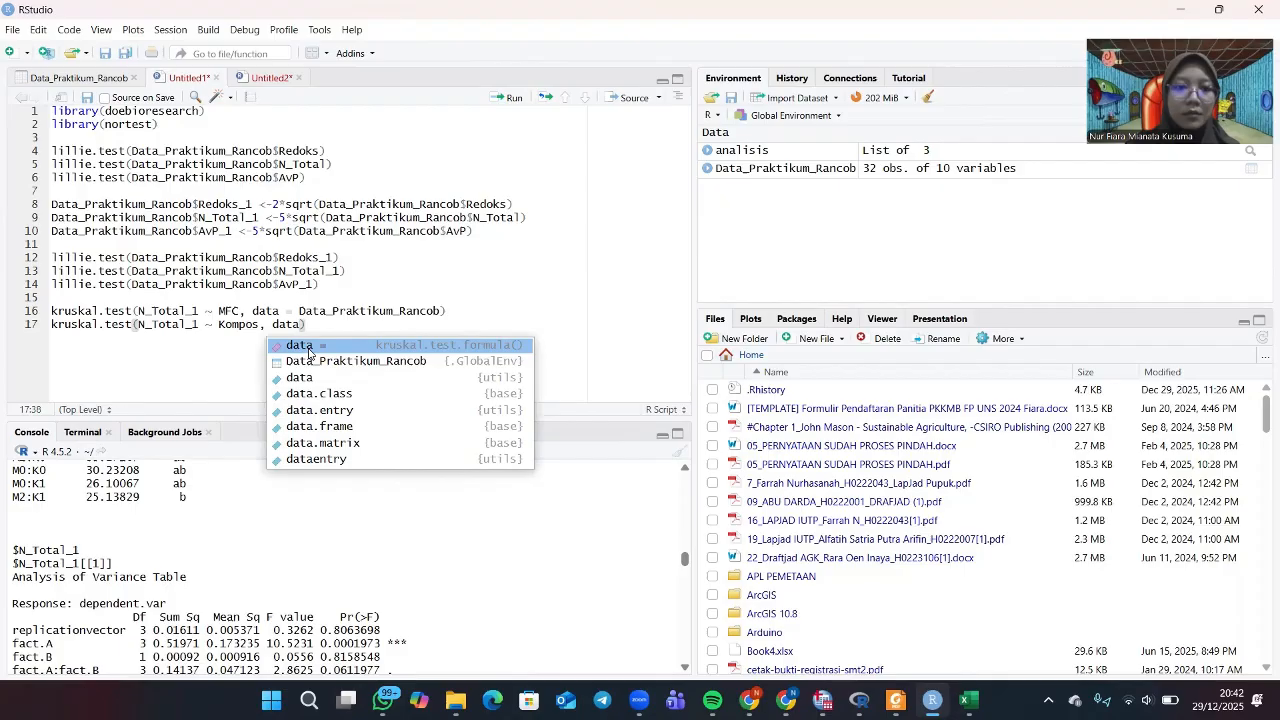
type("data")
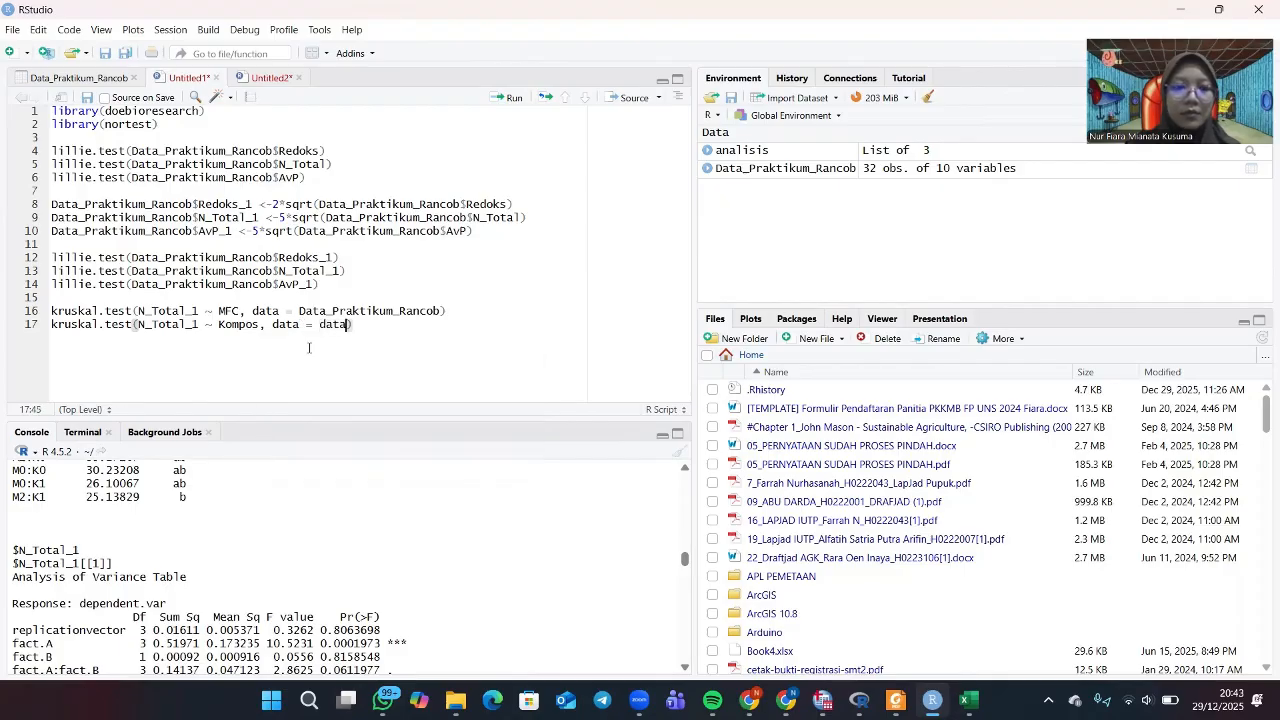
key("Tab")
key("Right")
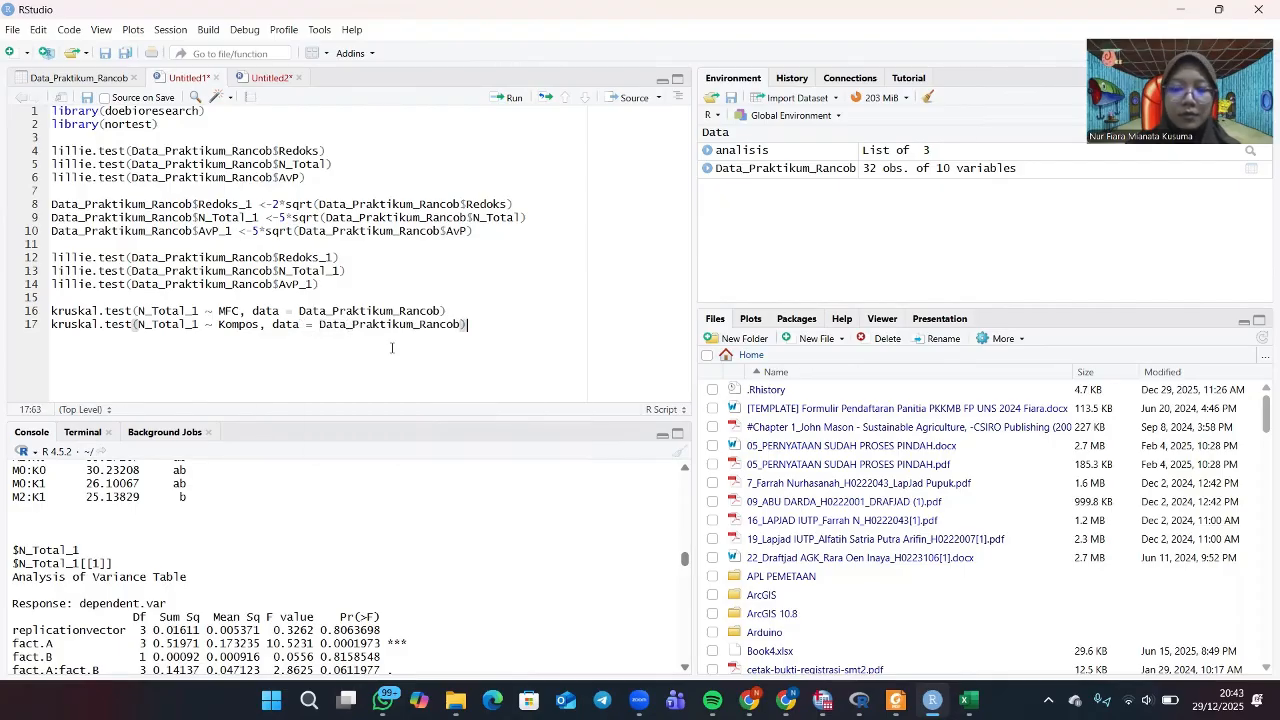
Add kruskal.test(N_Total_1 ~ Kombinasi, data = Data_Praktikum_Rancob) on line 18 of the script.
key("Return")
type("krusk")
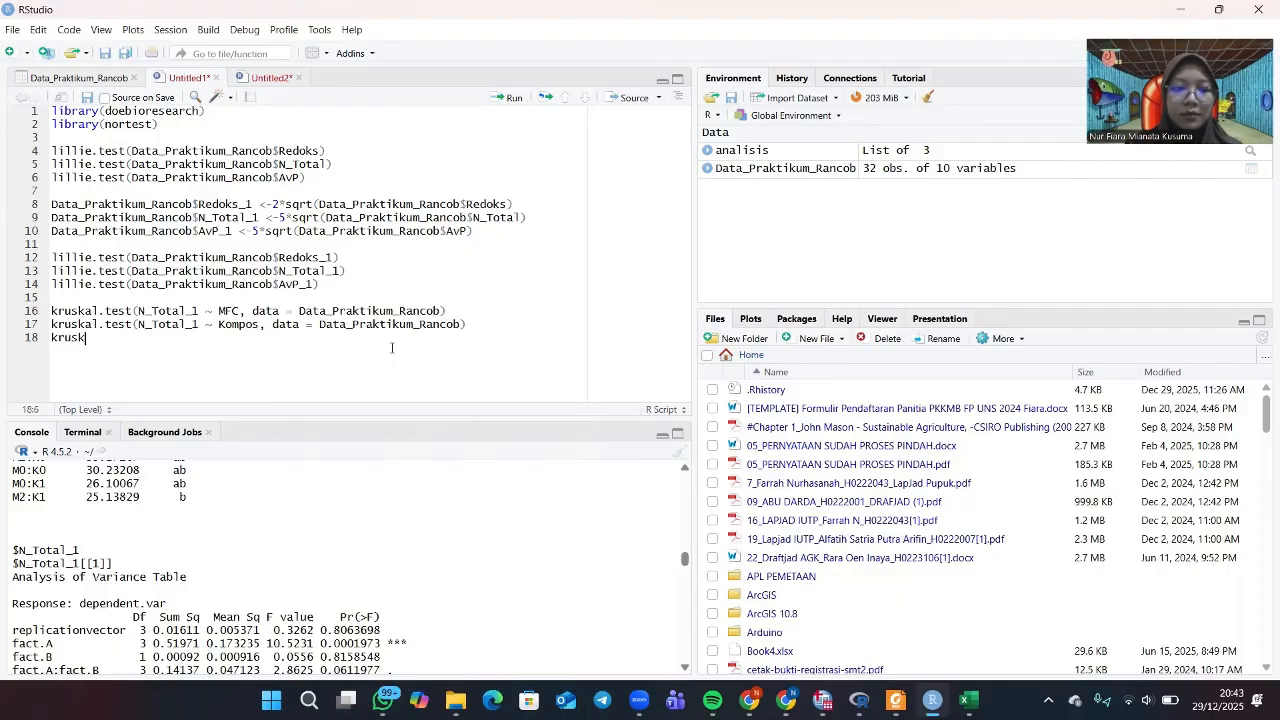
key("Tab")
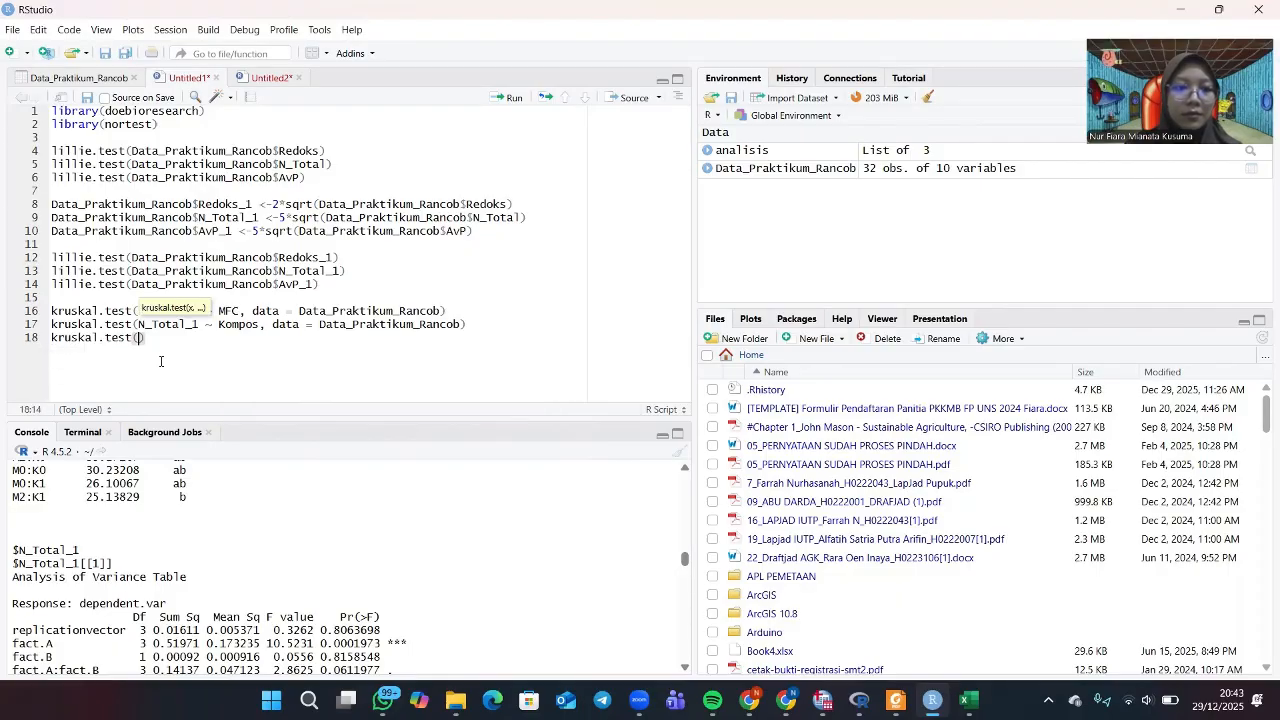
type("N_")
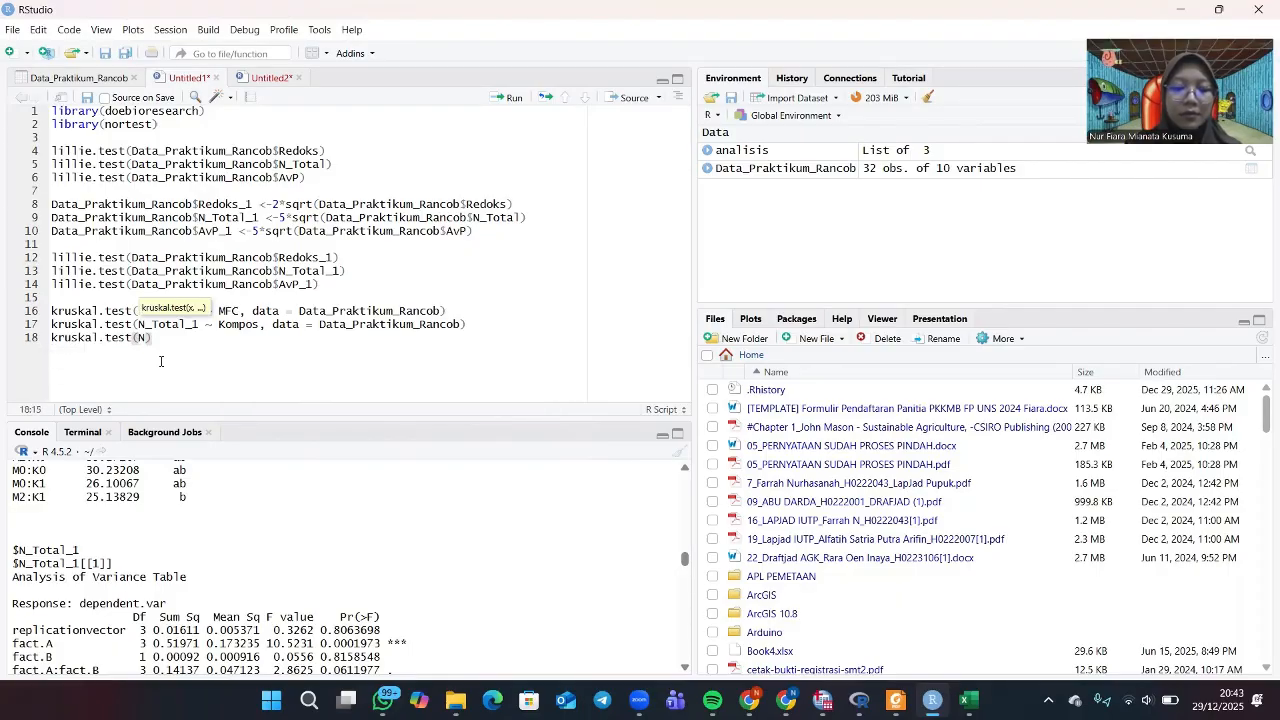
type("T")
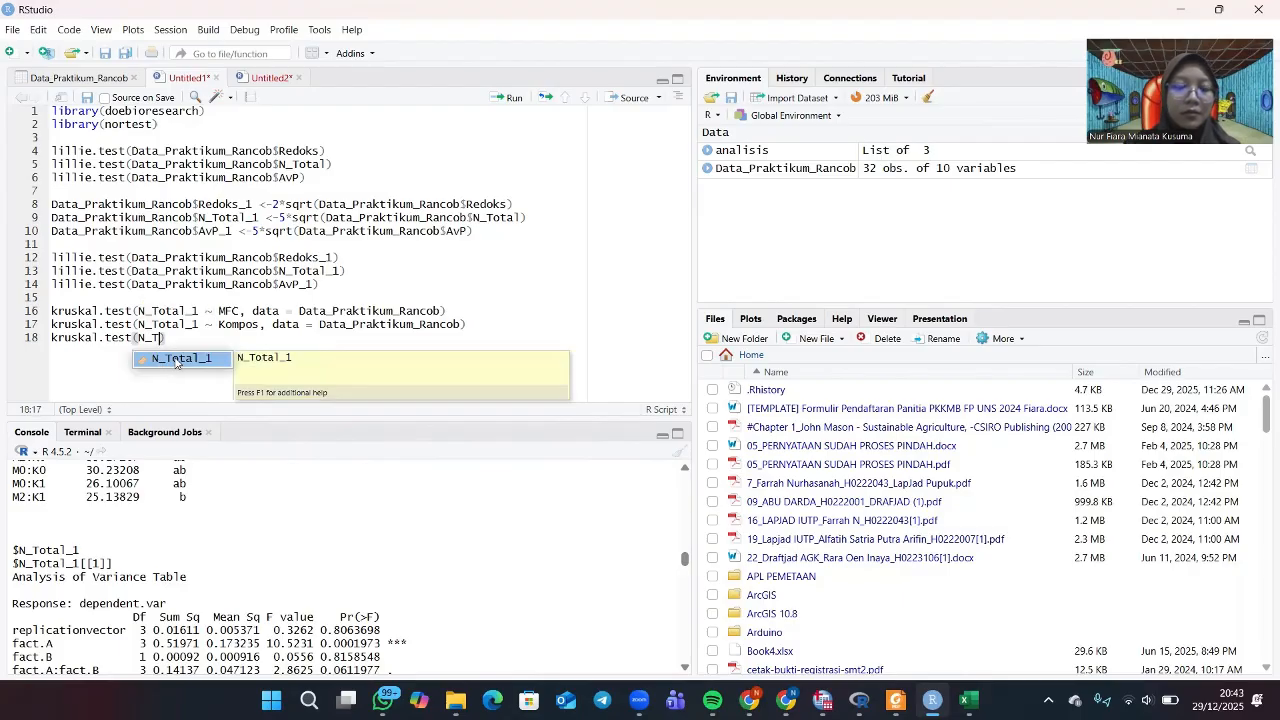
key("Tab")
type("~ Kom")
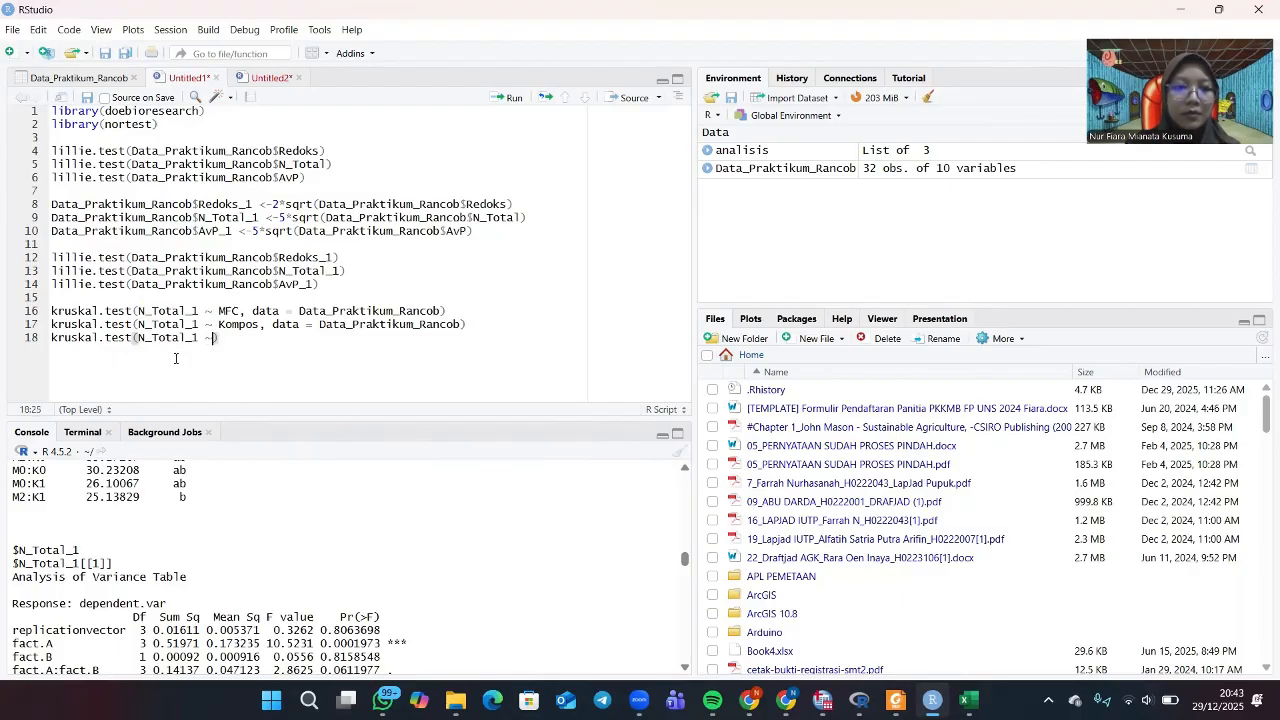
type("binasi")
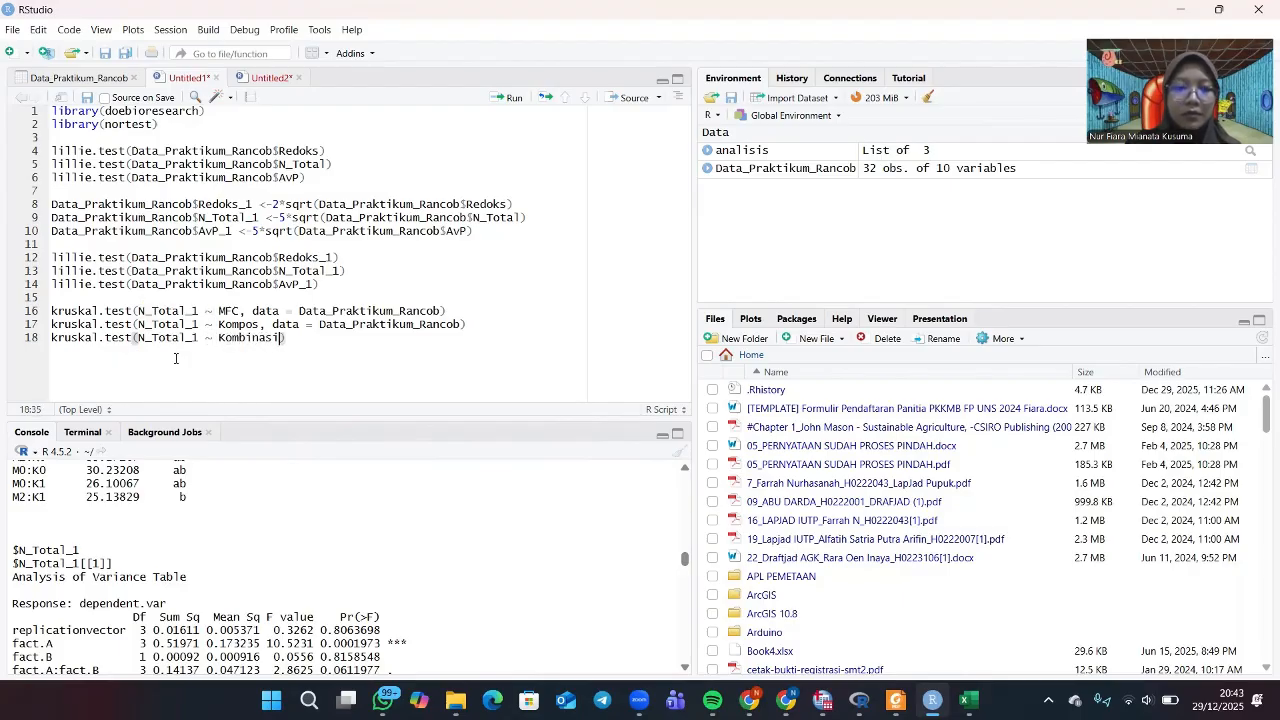
type(", data")
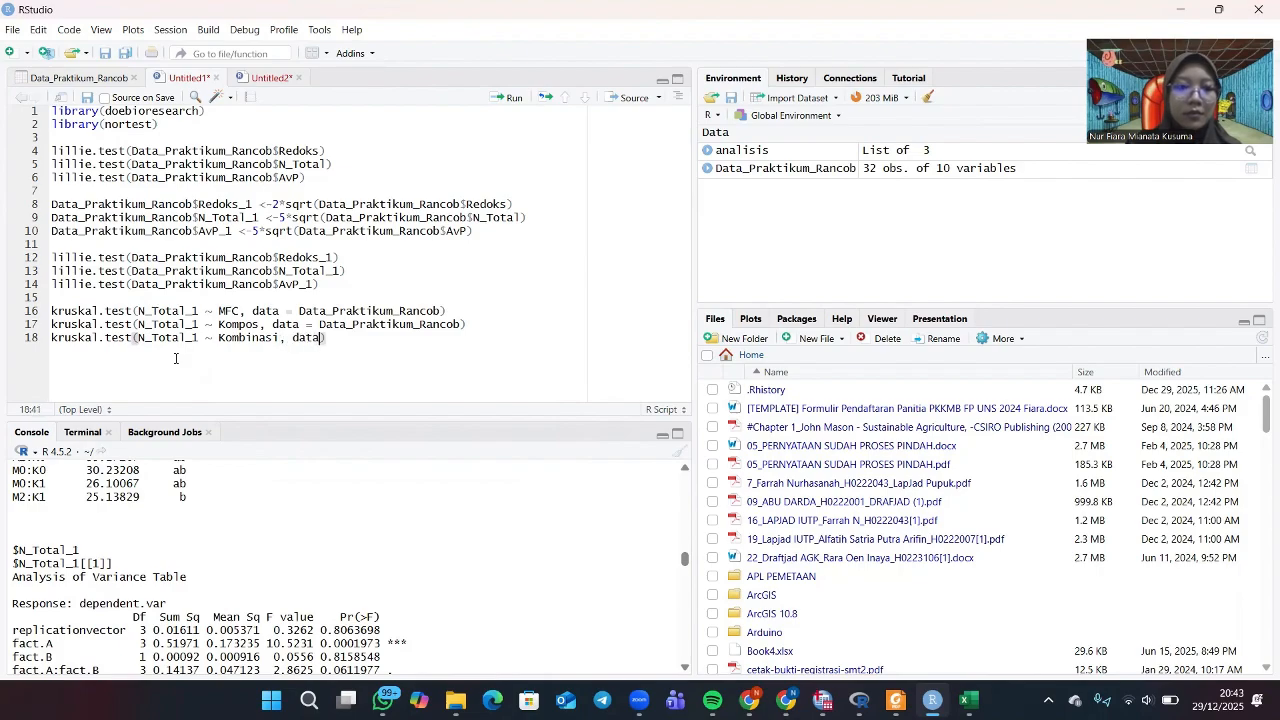
left_click(318, 359)
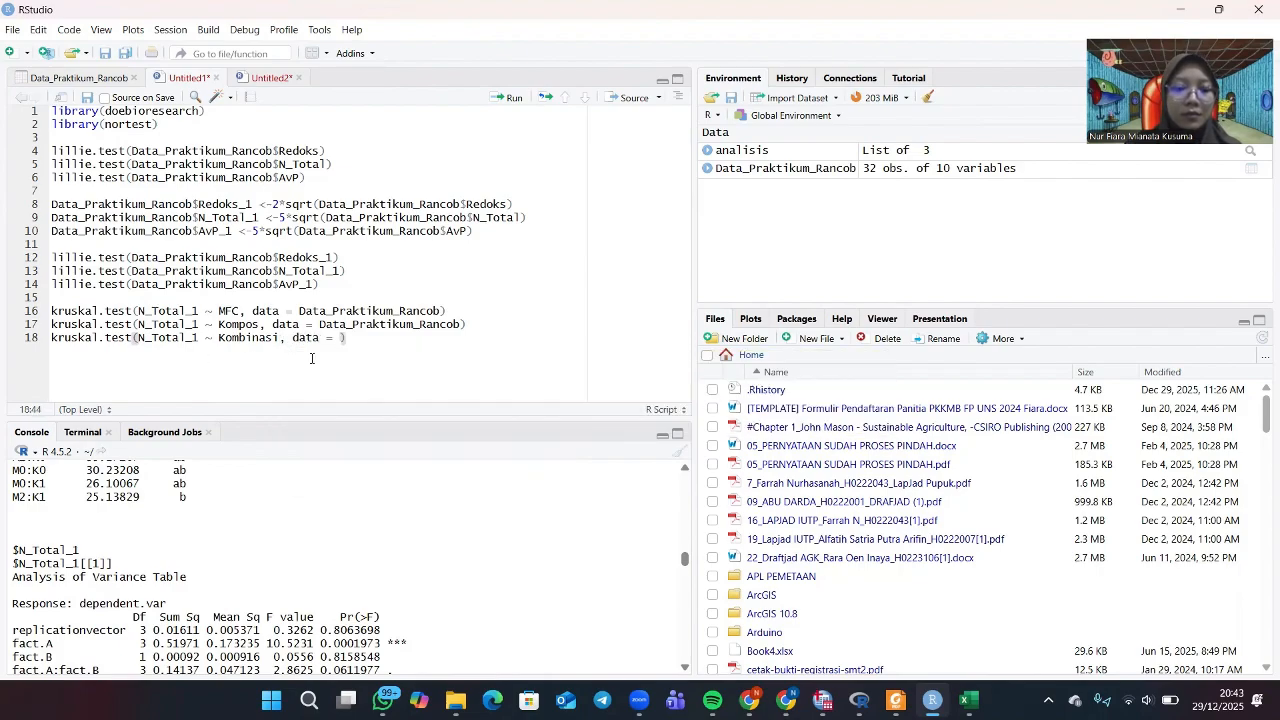
type("Data")
left_click(362, 356)
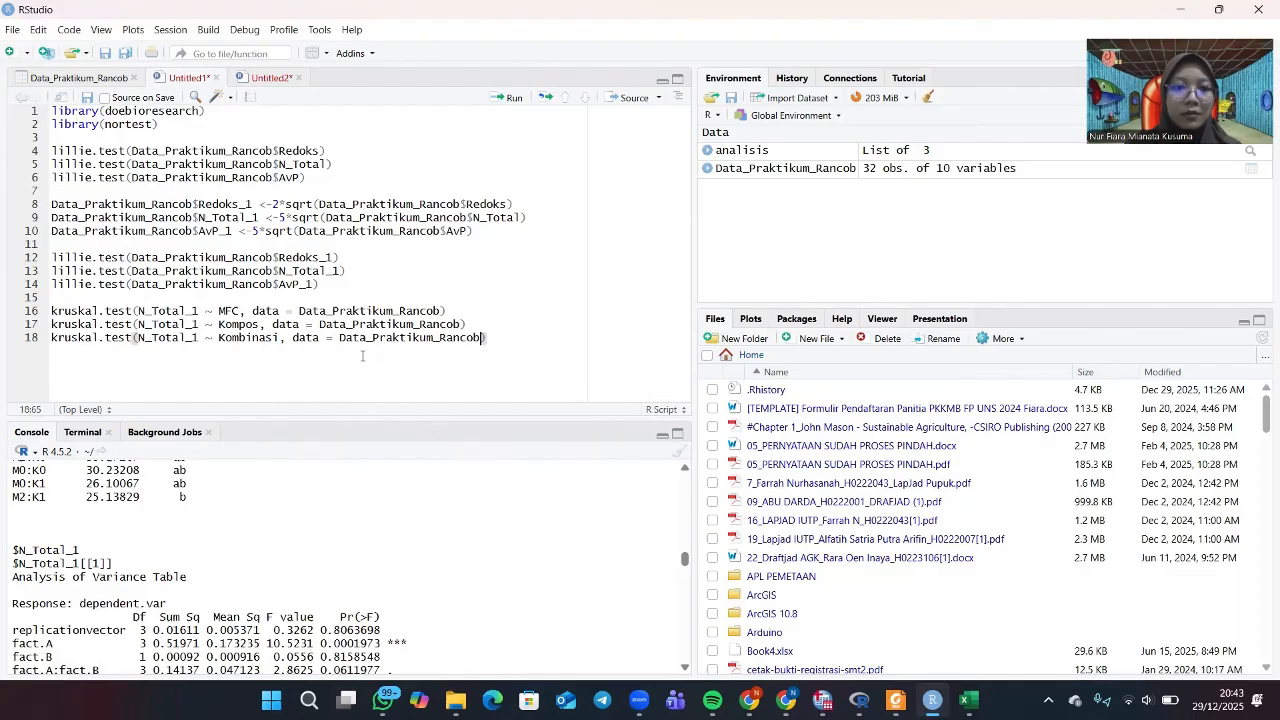
Add kruskal.test(AvP_1 ~ MFC, data = Data_Praktikum_Rancob) on line 19 of the script.
key("Return")
type("krus")
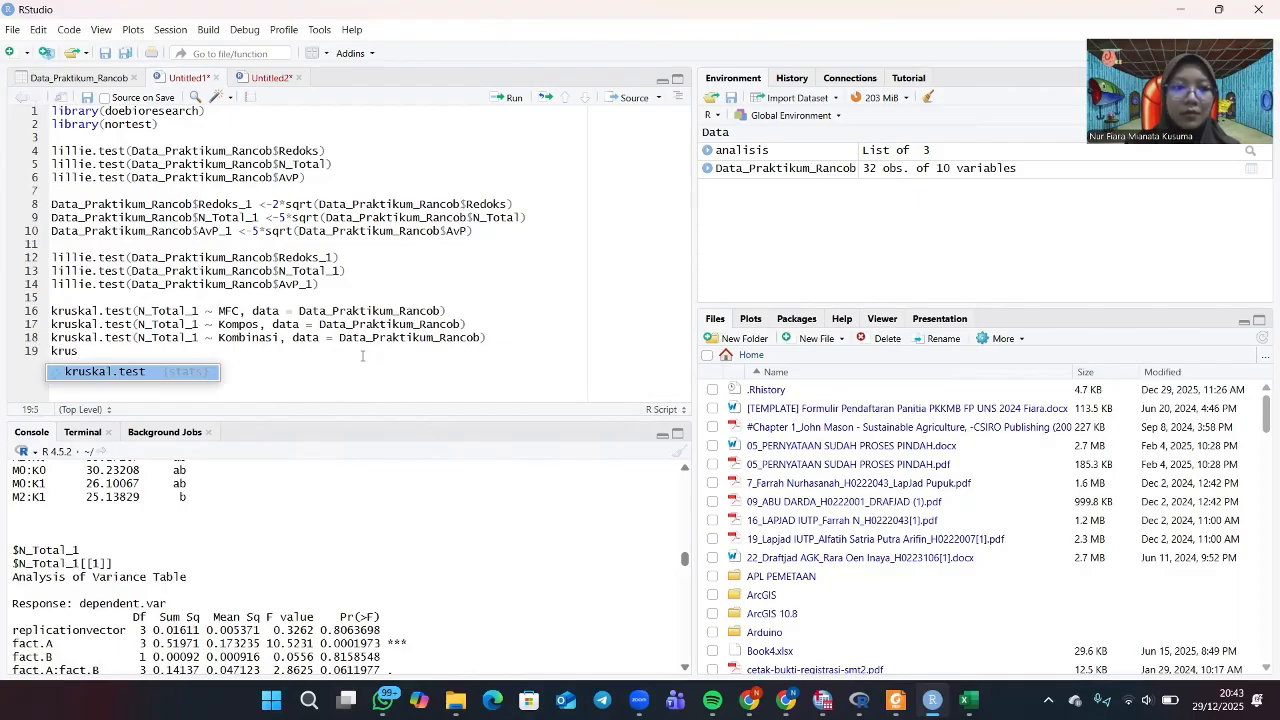
left_click(174, 384)
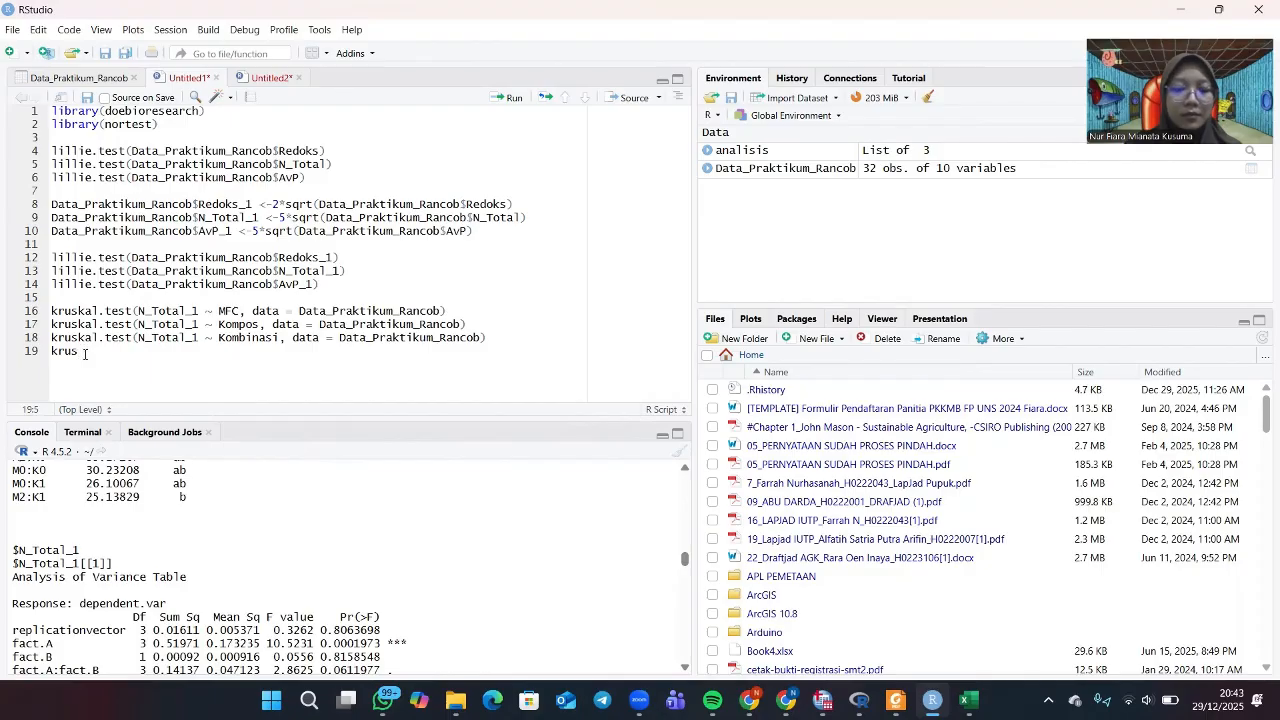
type("ka")
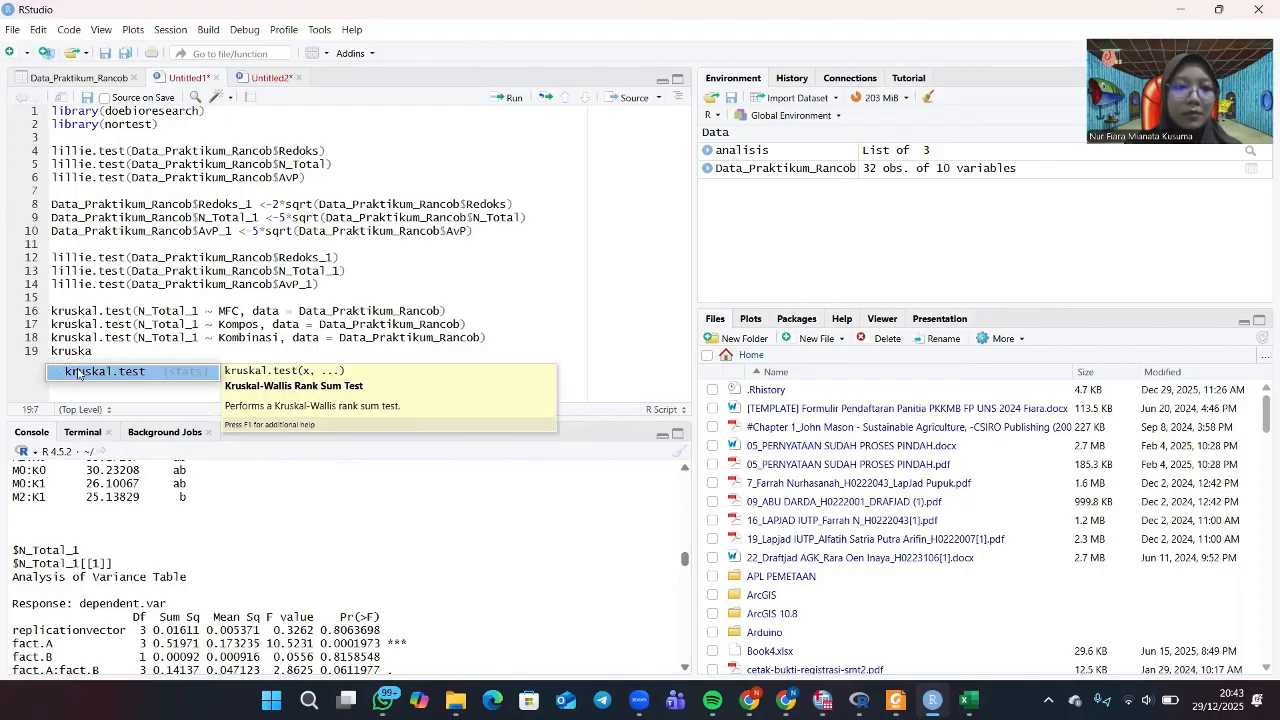
left_click(82, 373)
type("AvP")
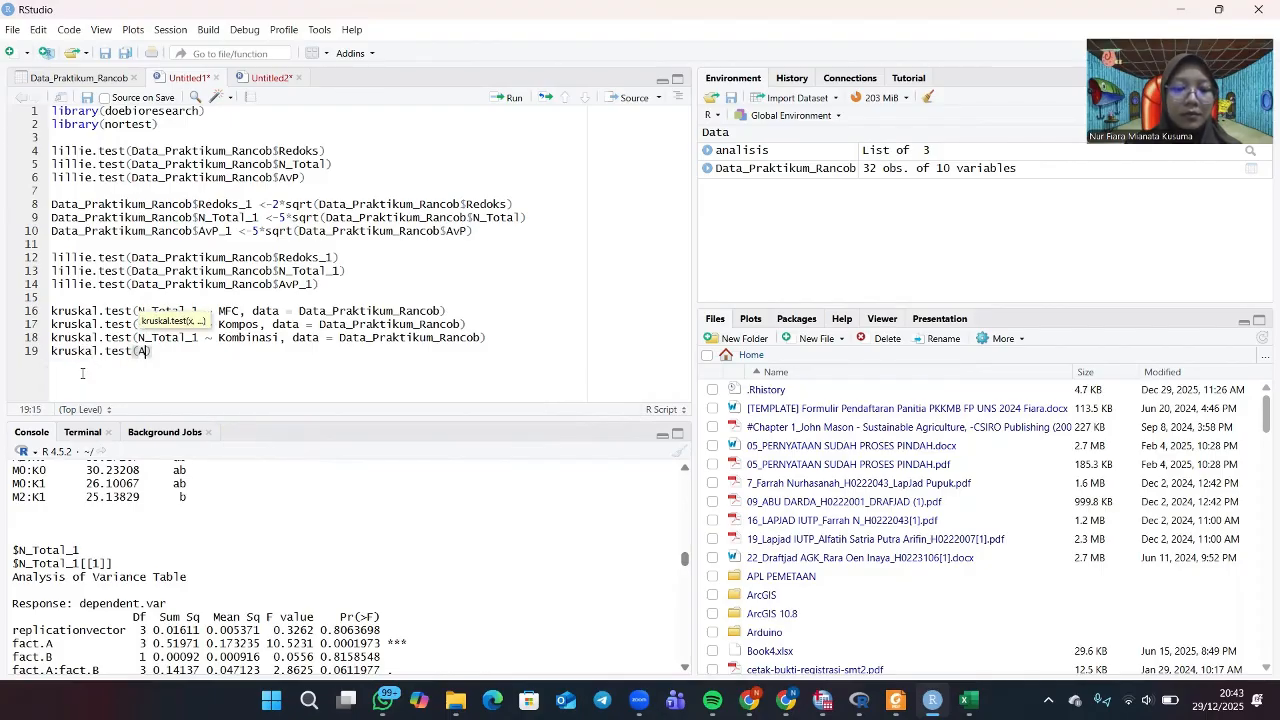
type("_1")
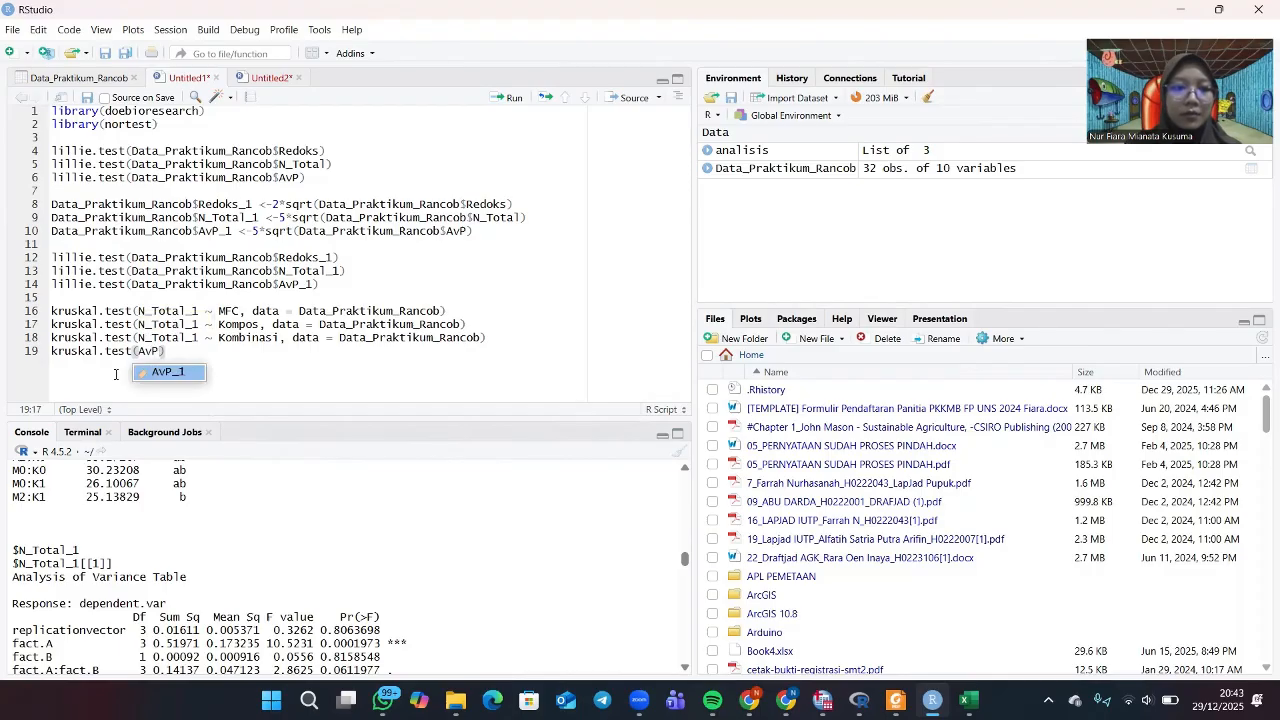
type(" ~ M")
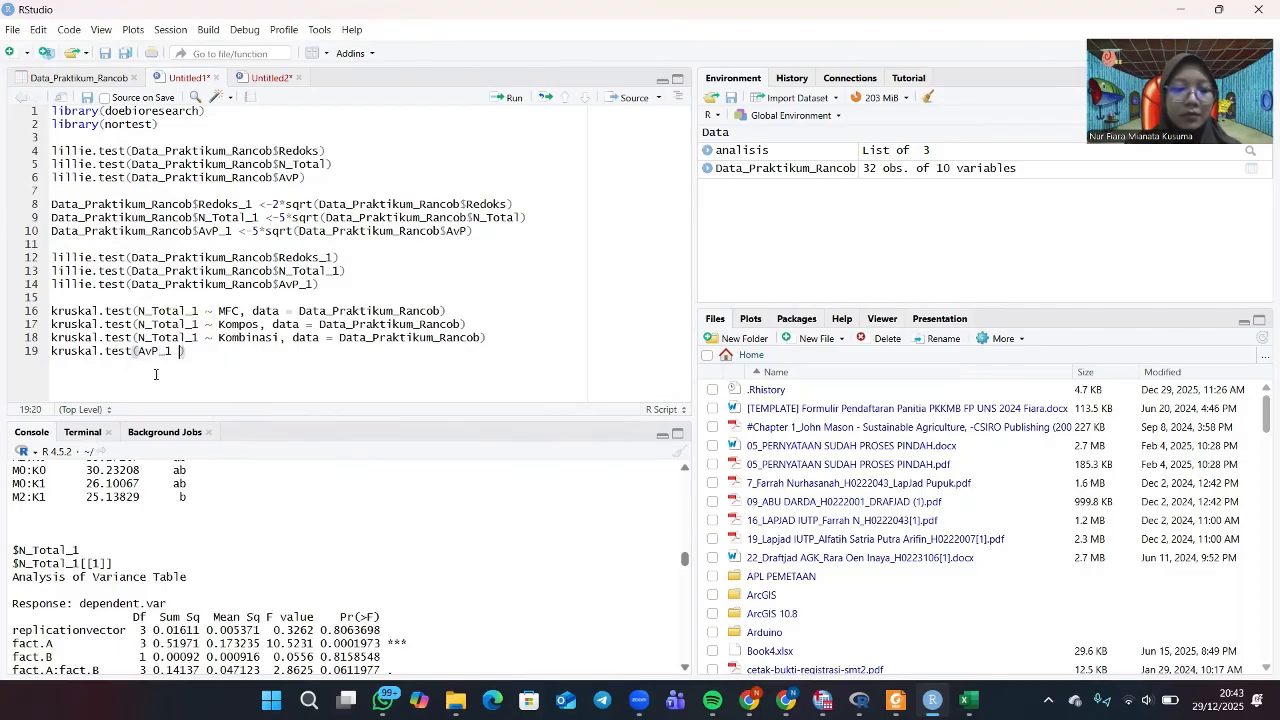
type("FC, data")
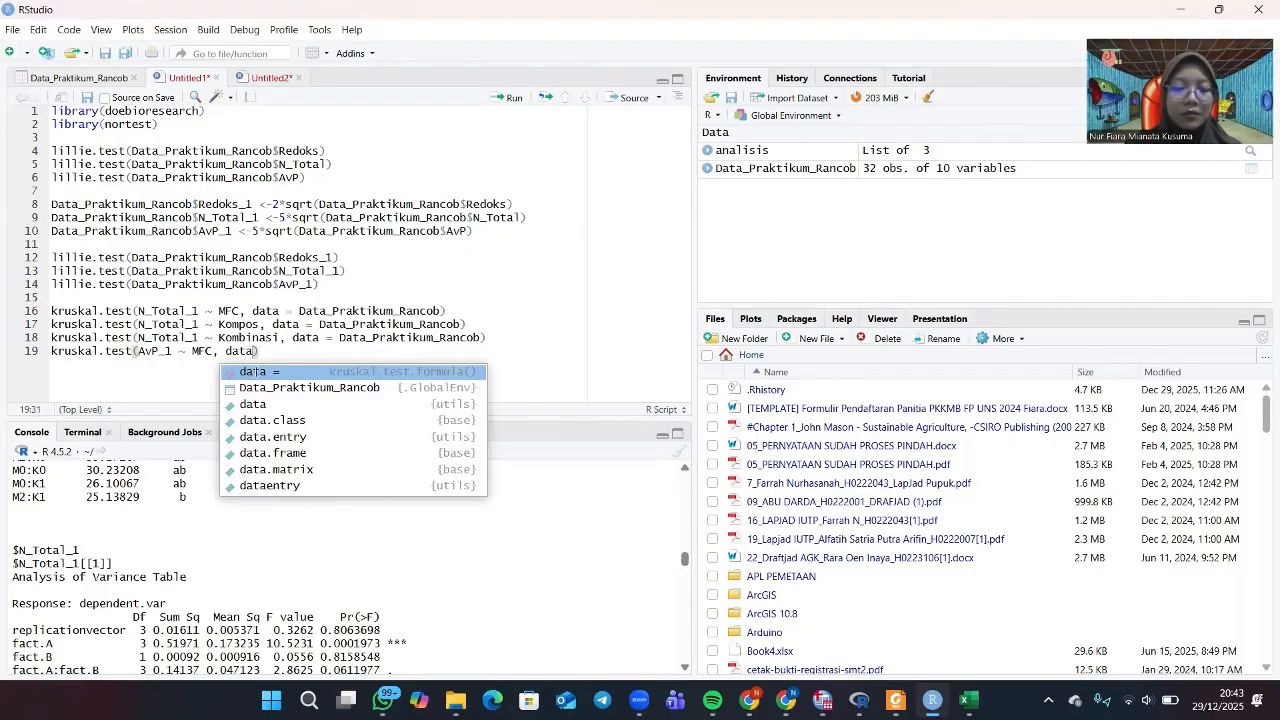
type(" = data")
key("Tab")
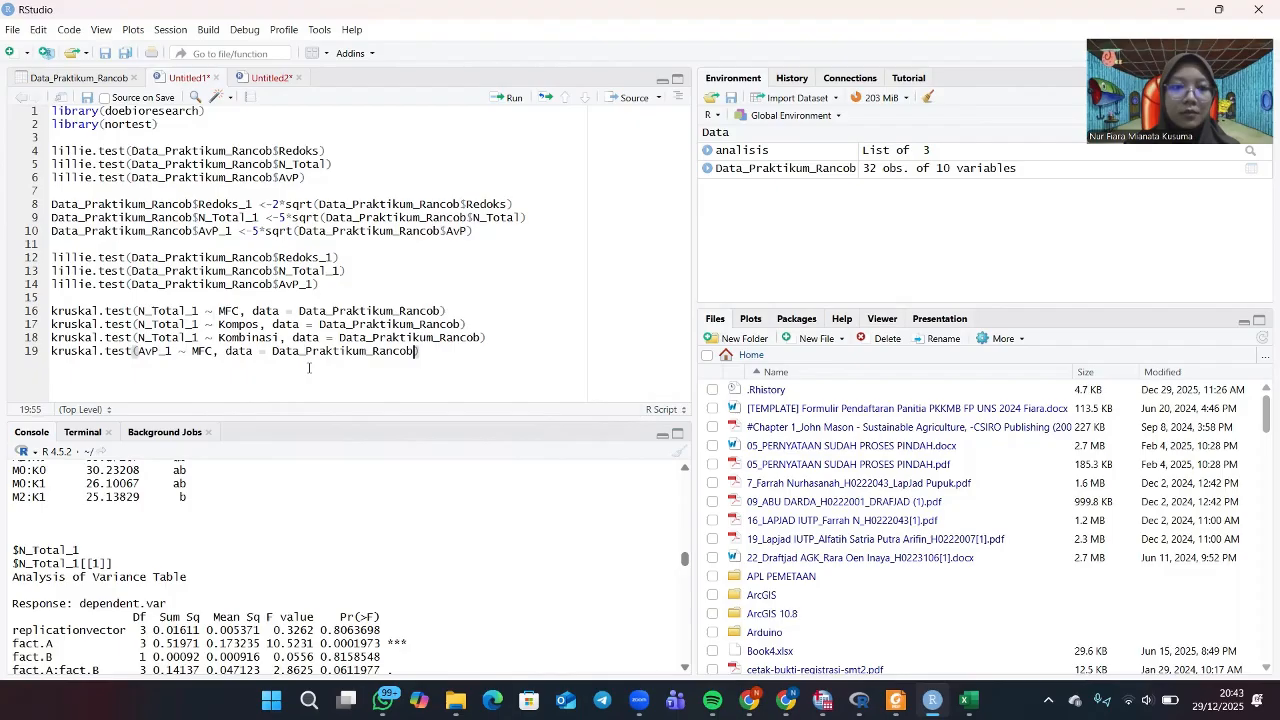
key("End")
Add kruskal.test(AvP_1 ~ Kompos, data = Data_Praktikum_Rancob) on line 20 of the script.
key("Return")
type("krusk")
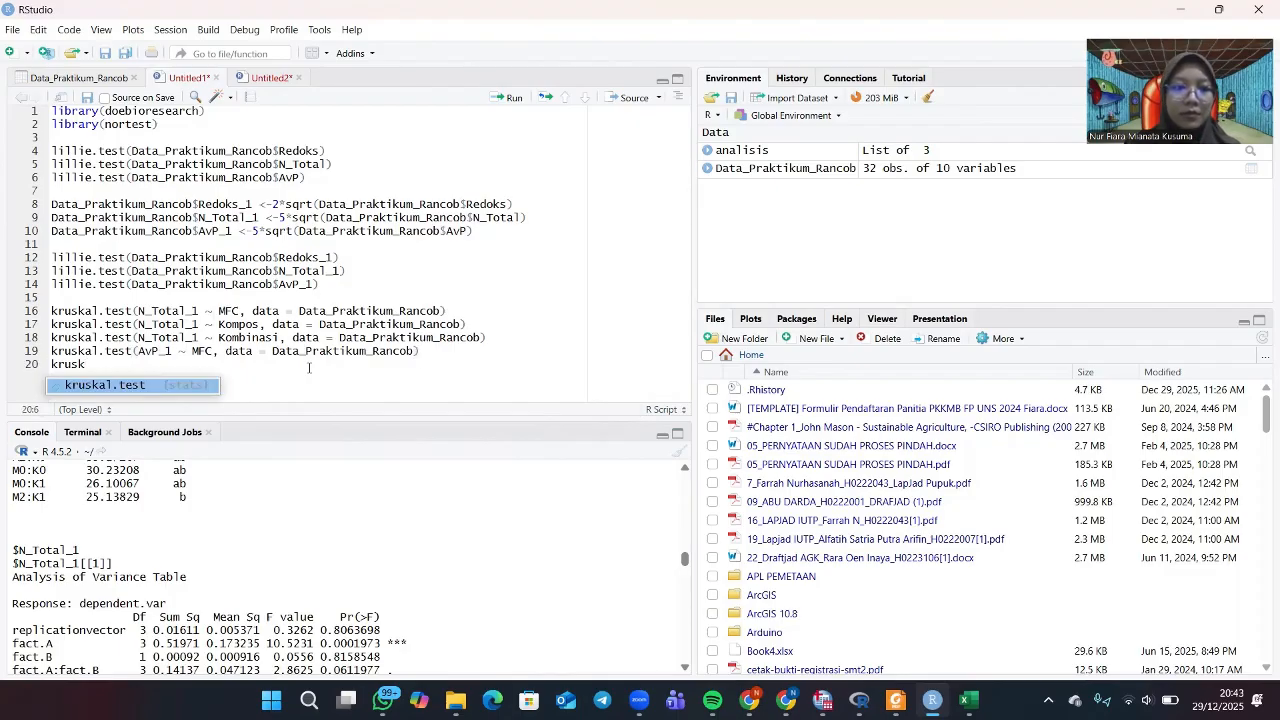
left_click(187, 384)
type("AvP")
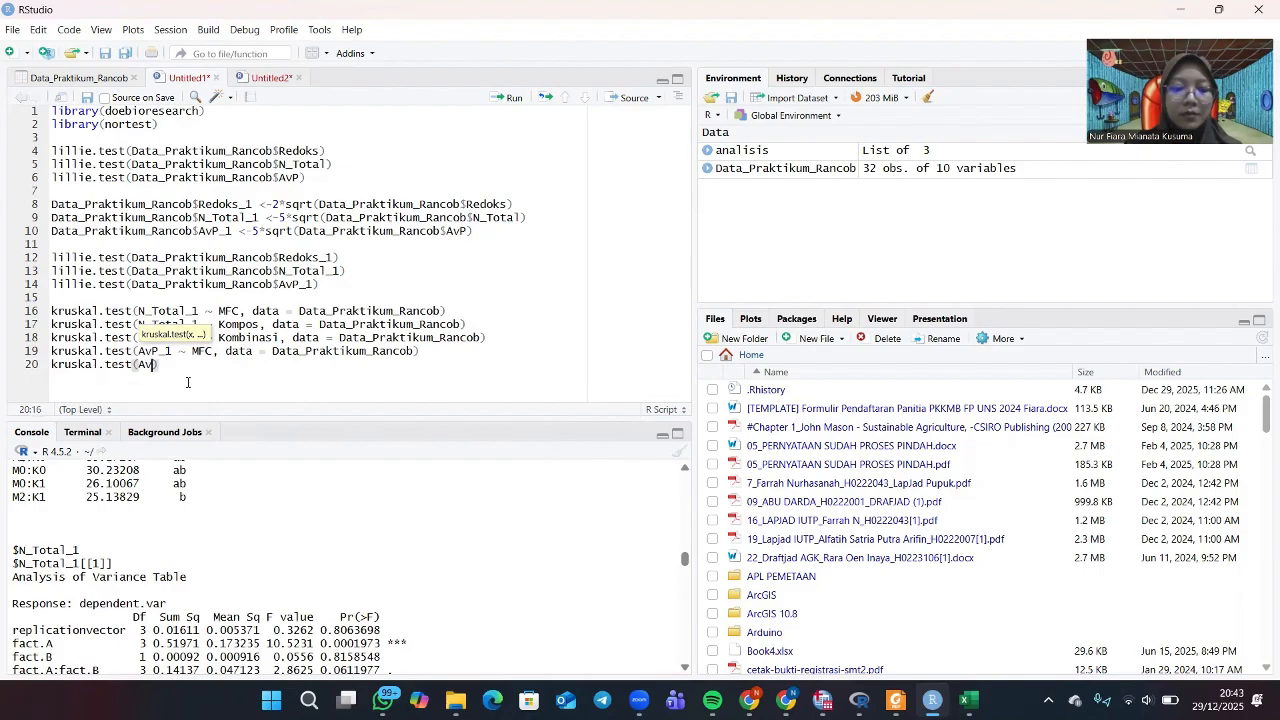
left_click(165, 387)
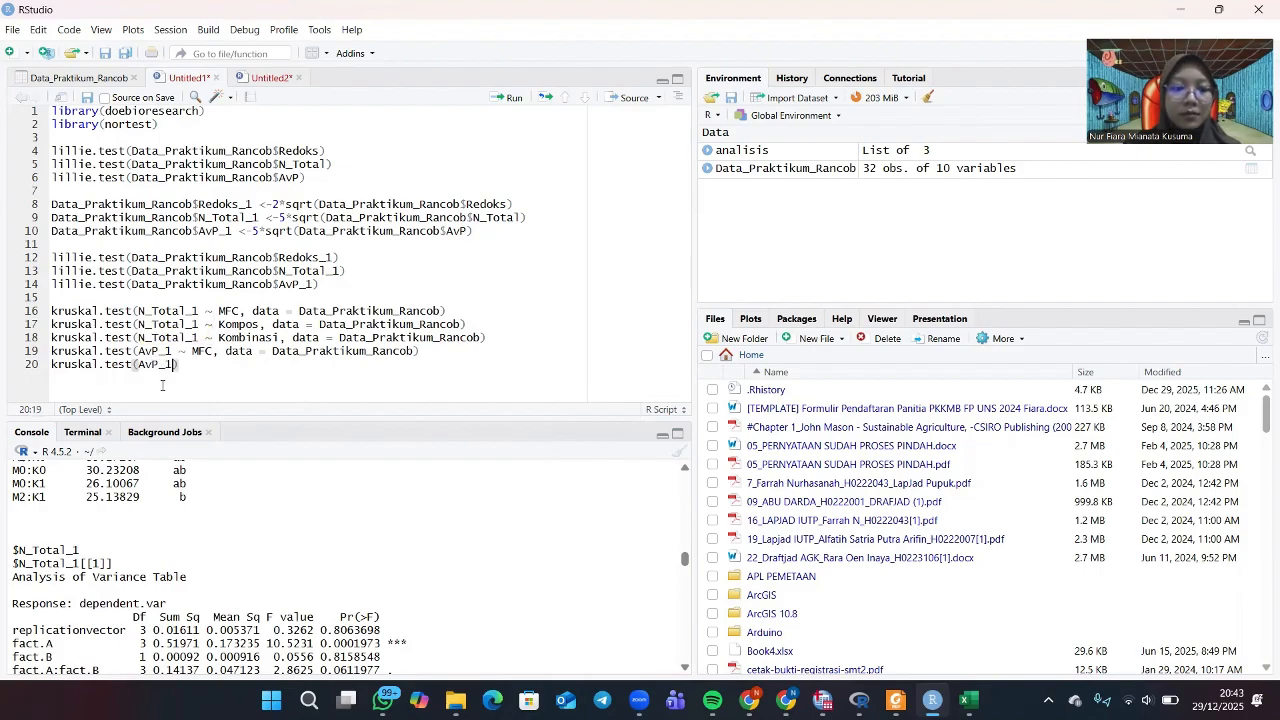
type("~ Kom")
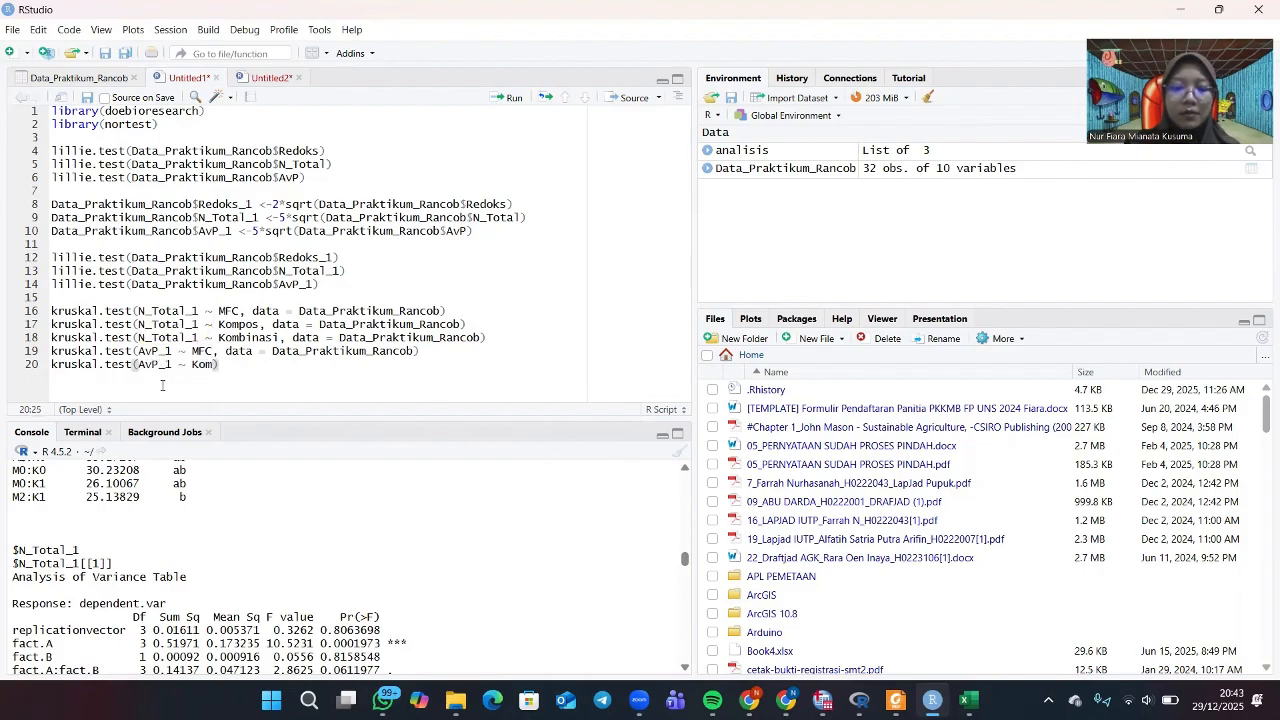
type("pos")
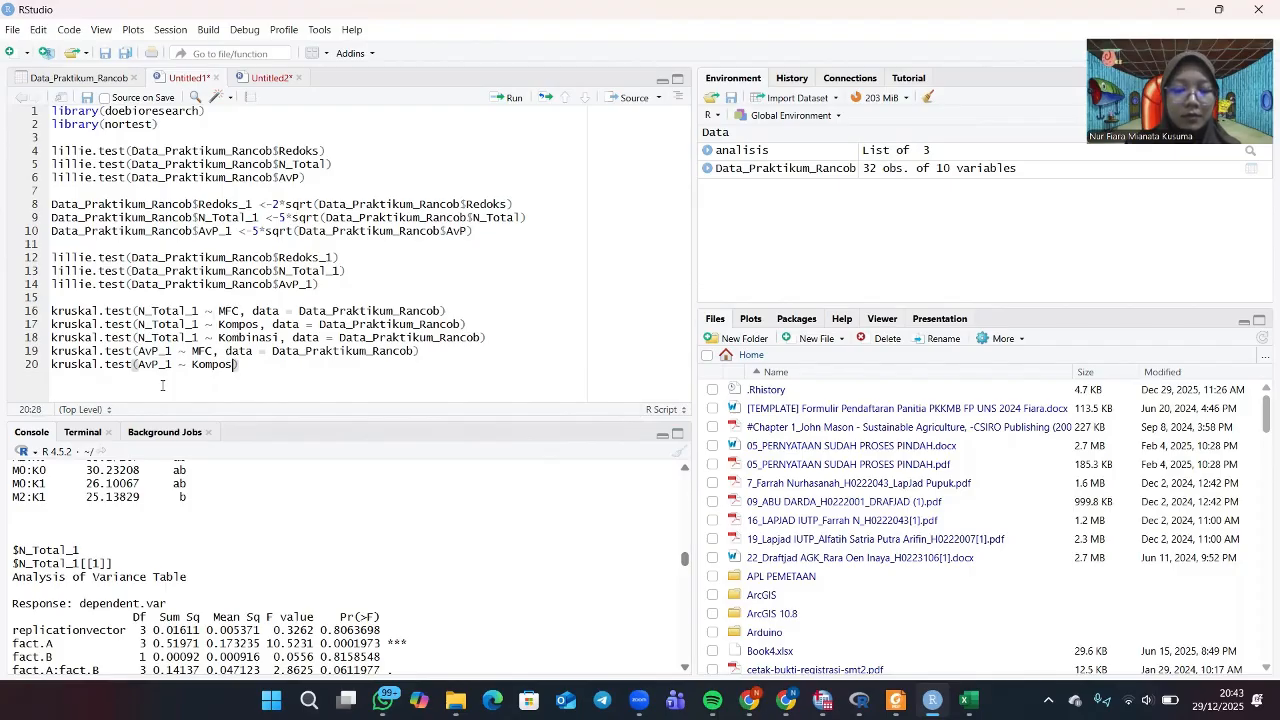
type(", data")
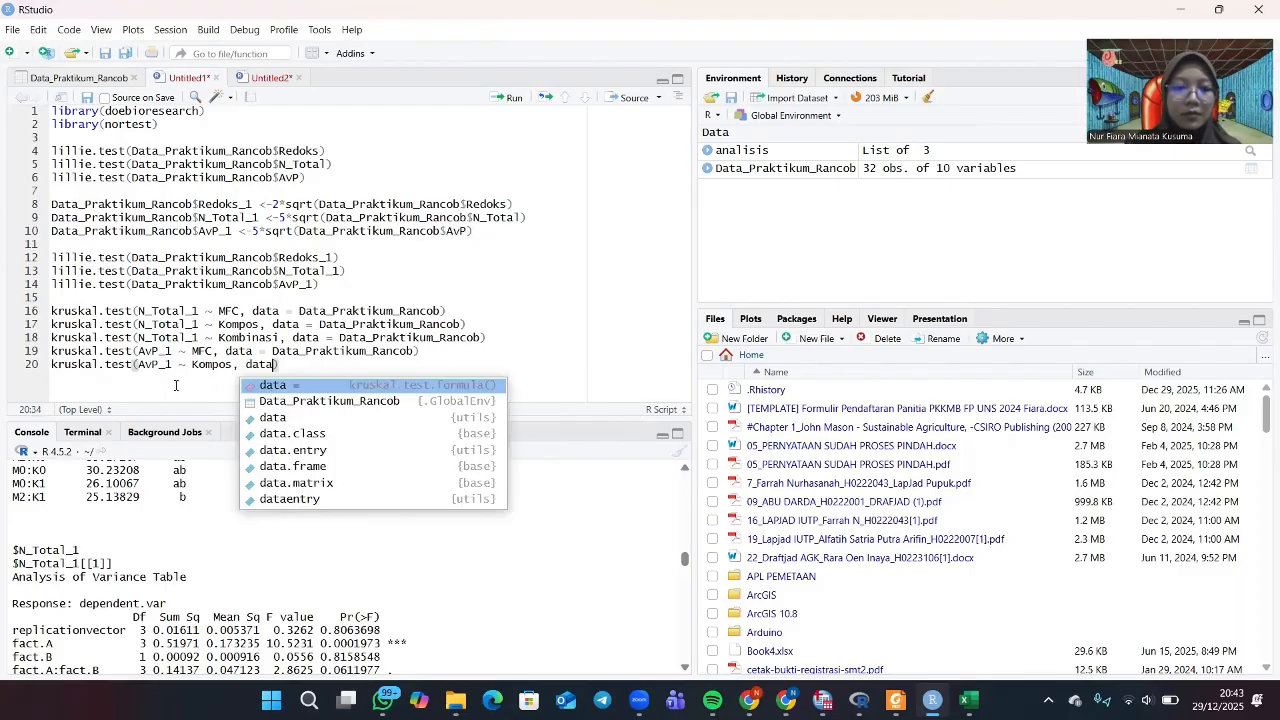
type(" = data")
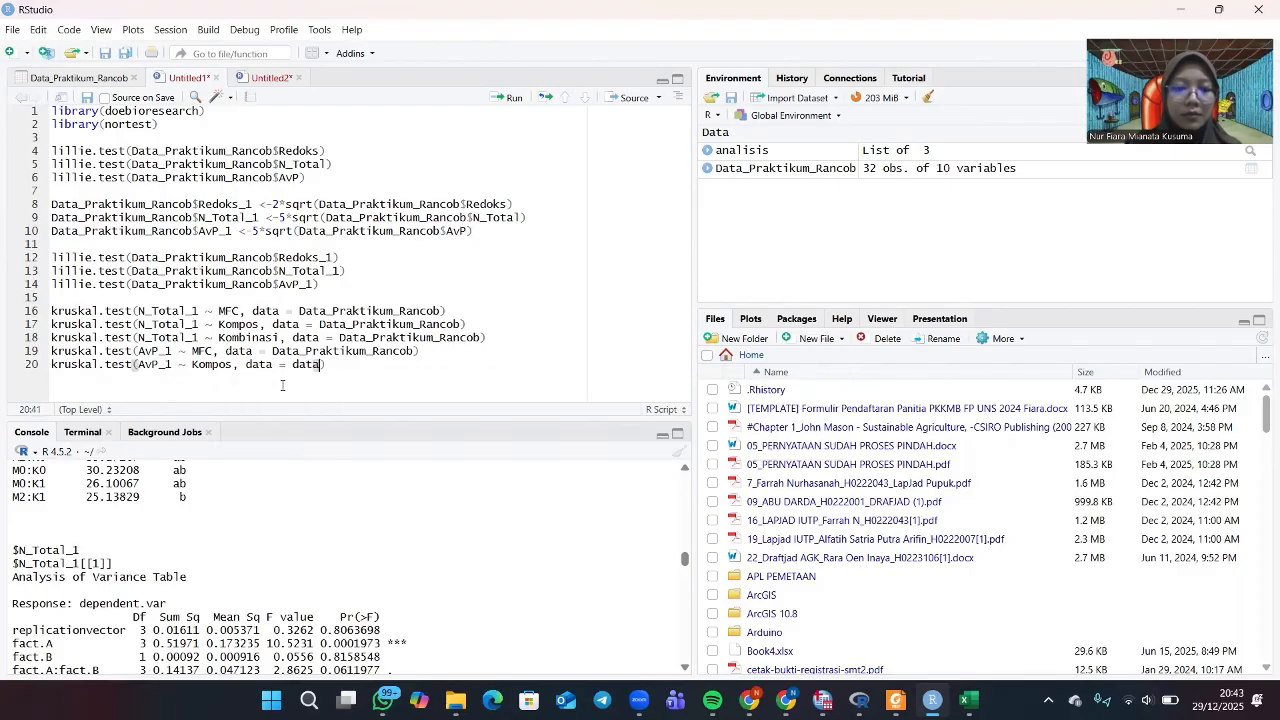
left_click(457, 385)
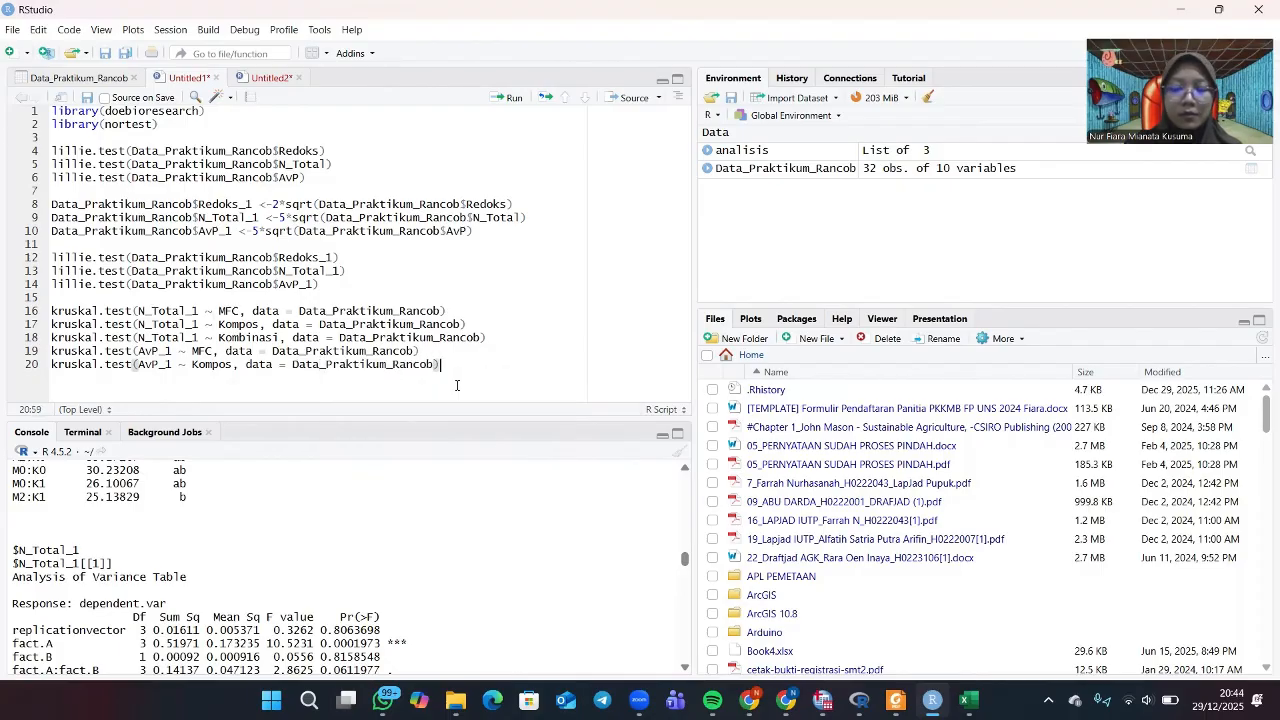
Add kruskal.test(AvP_1 ~ Kombinasi, data = Data_Praktikum_Rancob) on line 21 of the script.
key("Return")
type("k")
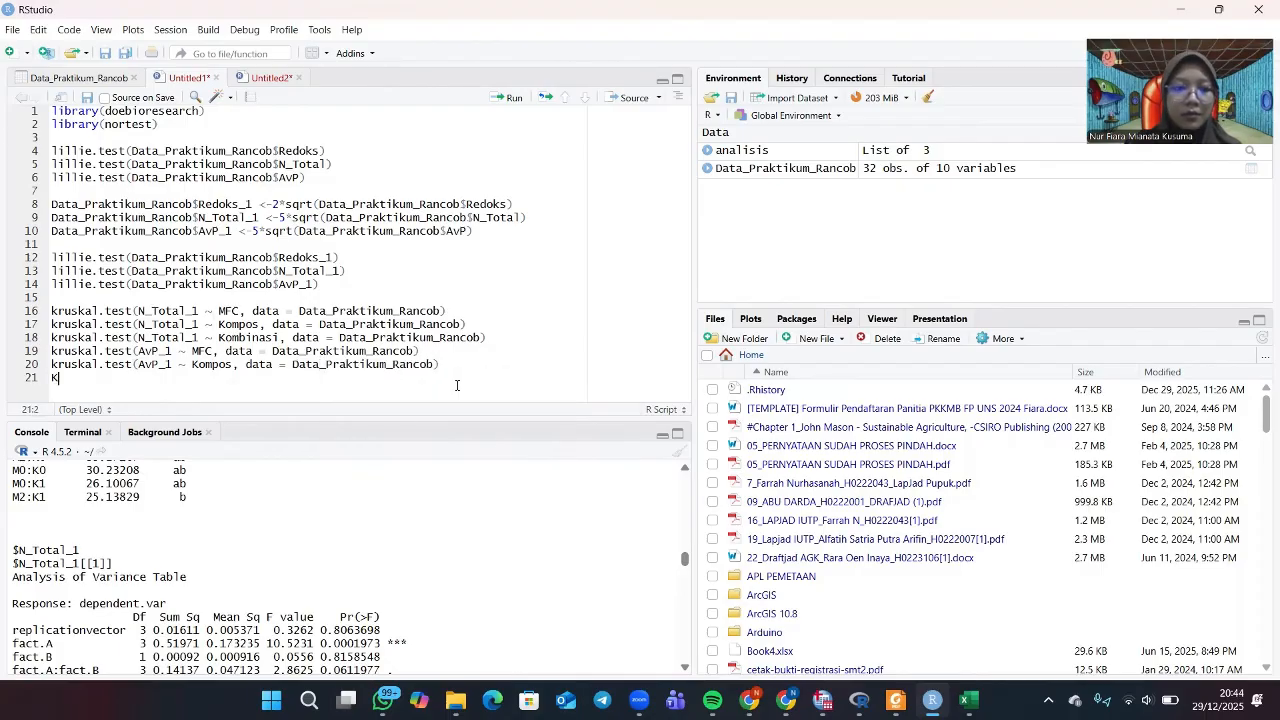
type("rusk")
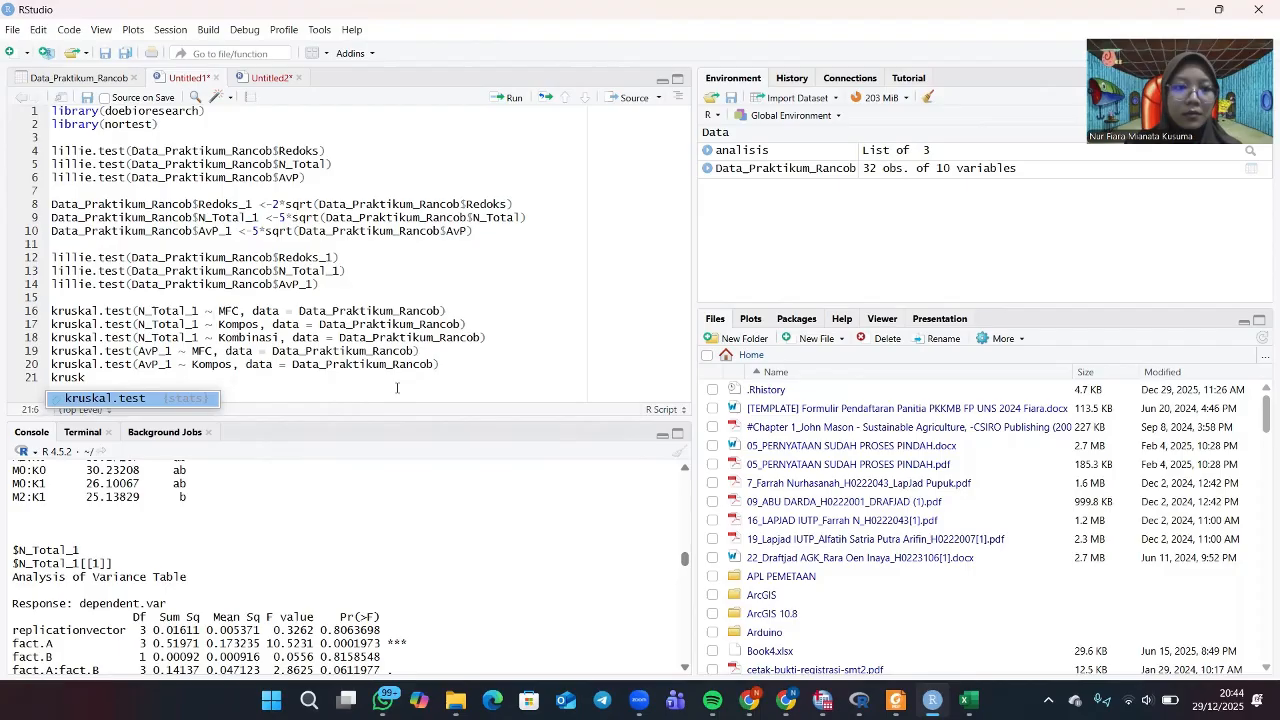
left_click(180, 396)
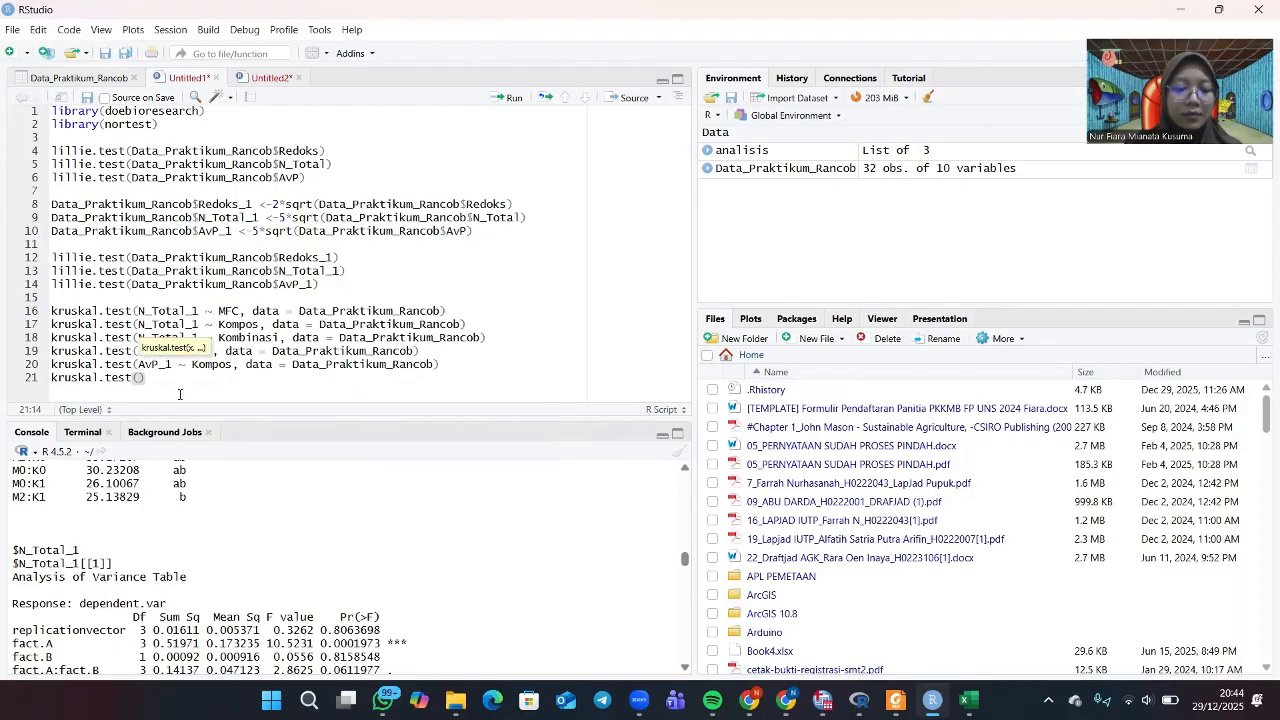
type("A")
type("vP_1")
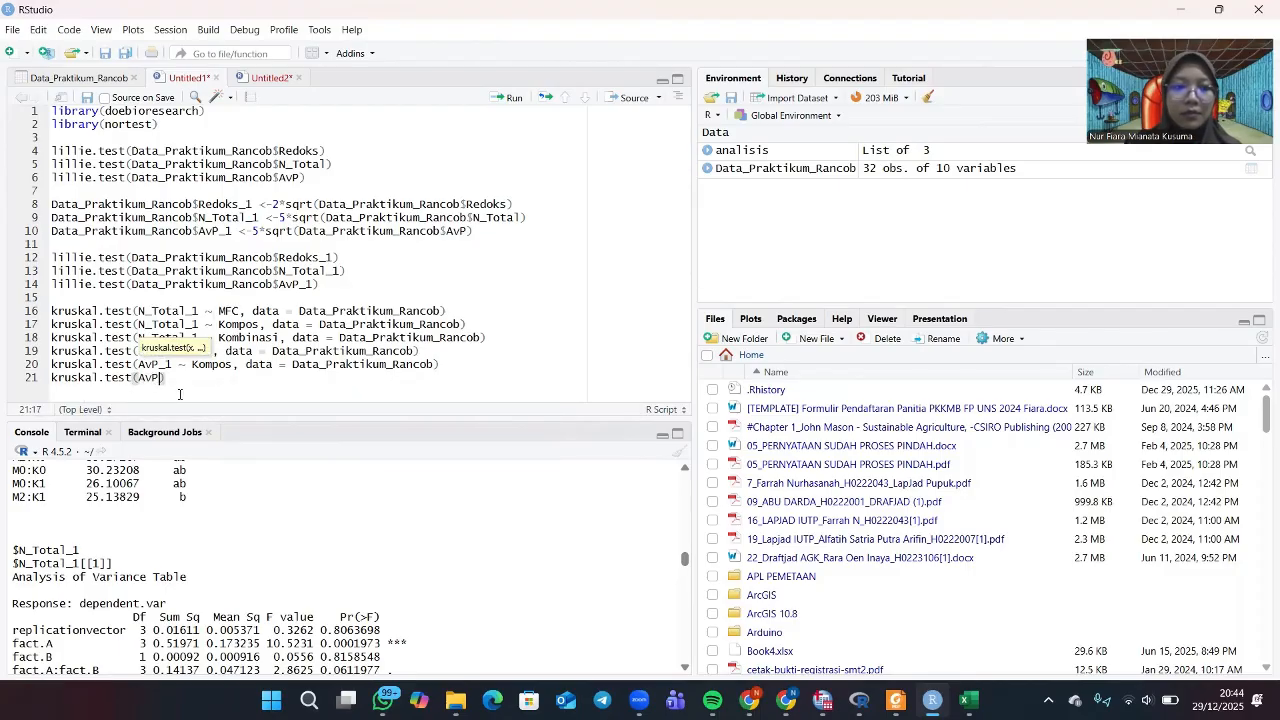
type(" ~ ")
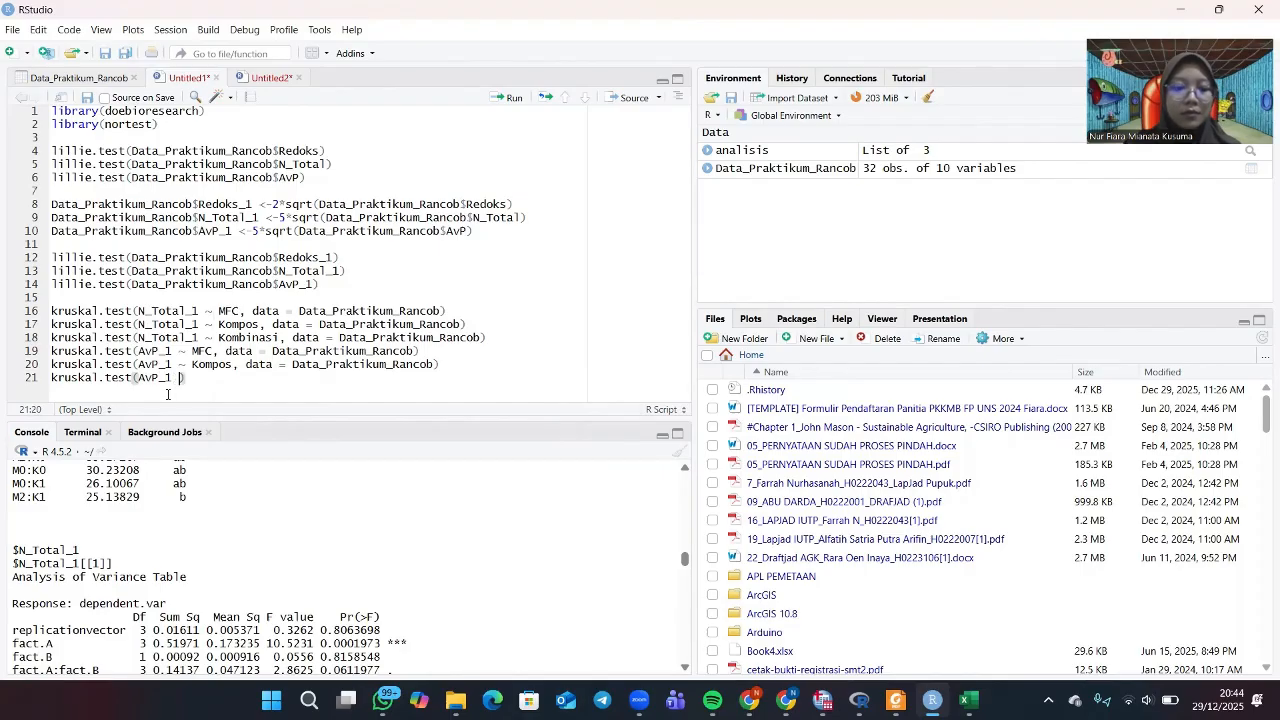
type("Kom")
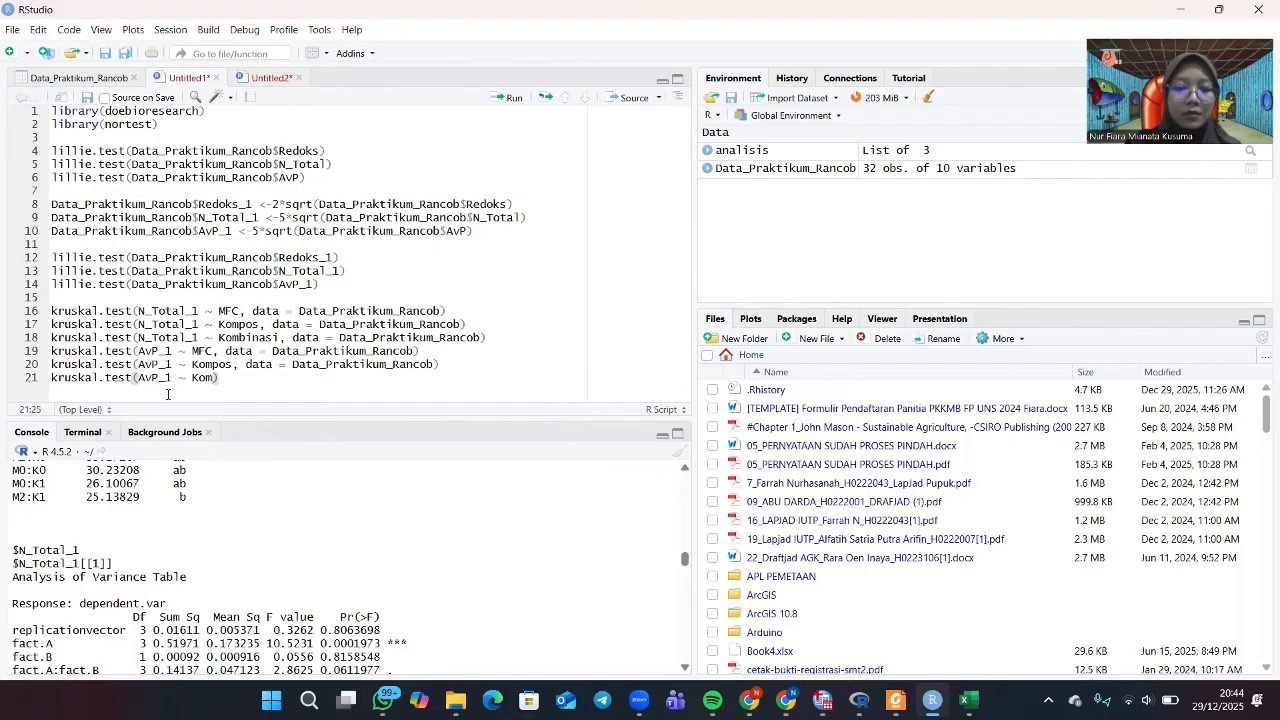
type("binasi")
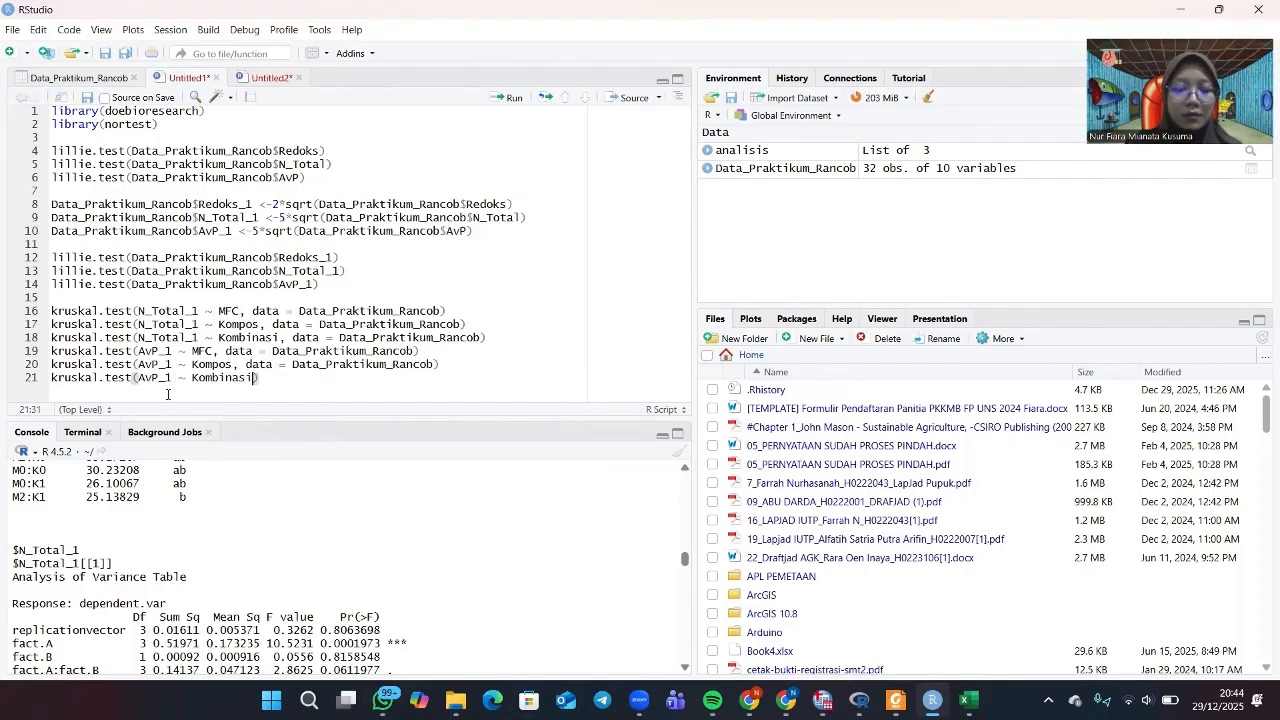
type(", data")
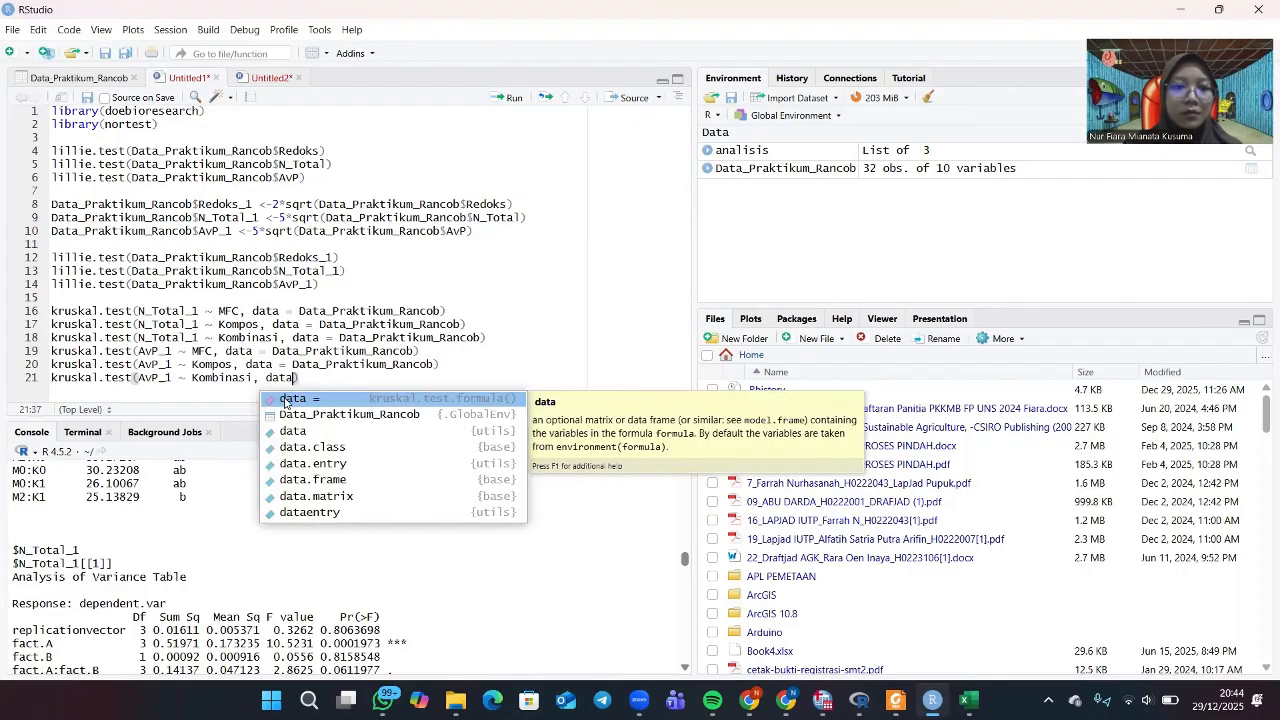
type(" = data_Praktikum_Rancob")
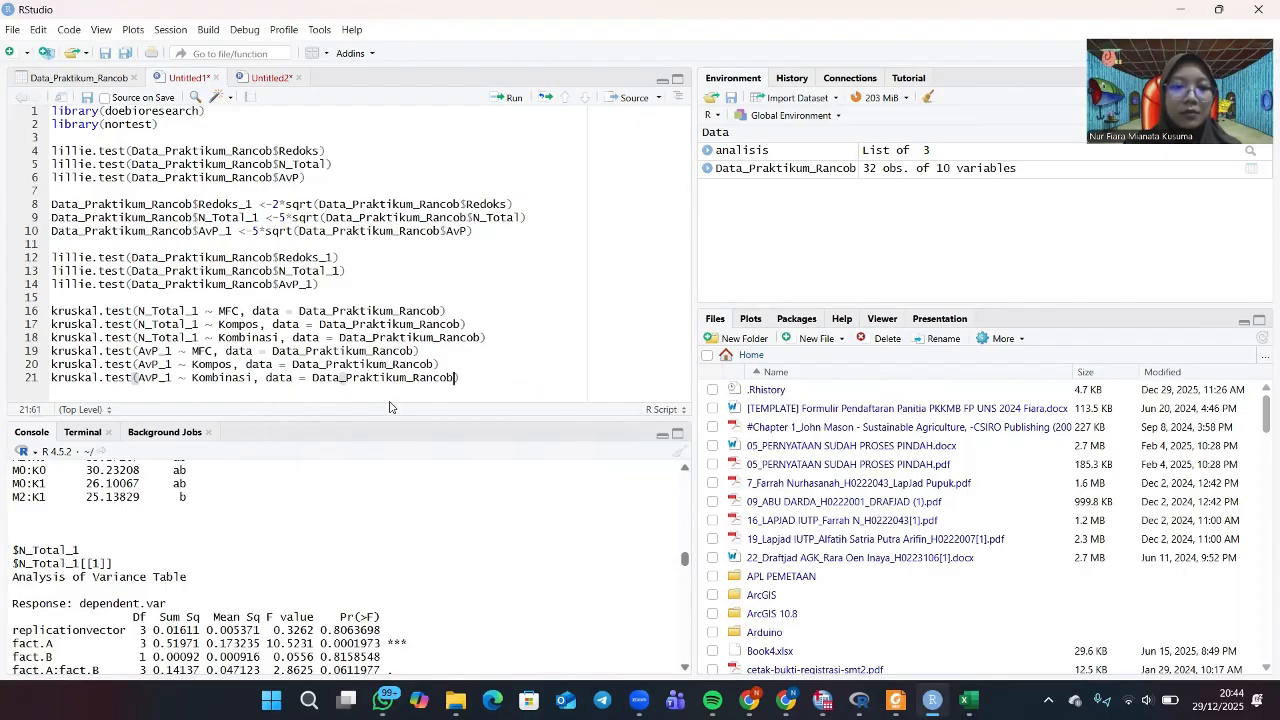
key("Return")
Run the six kruskal.test lines for N_Total_1 and AvP_1, lines 16 to 21 of the script.
left_click(474, 380)
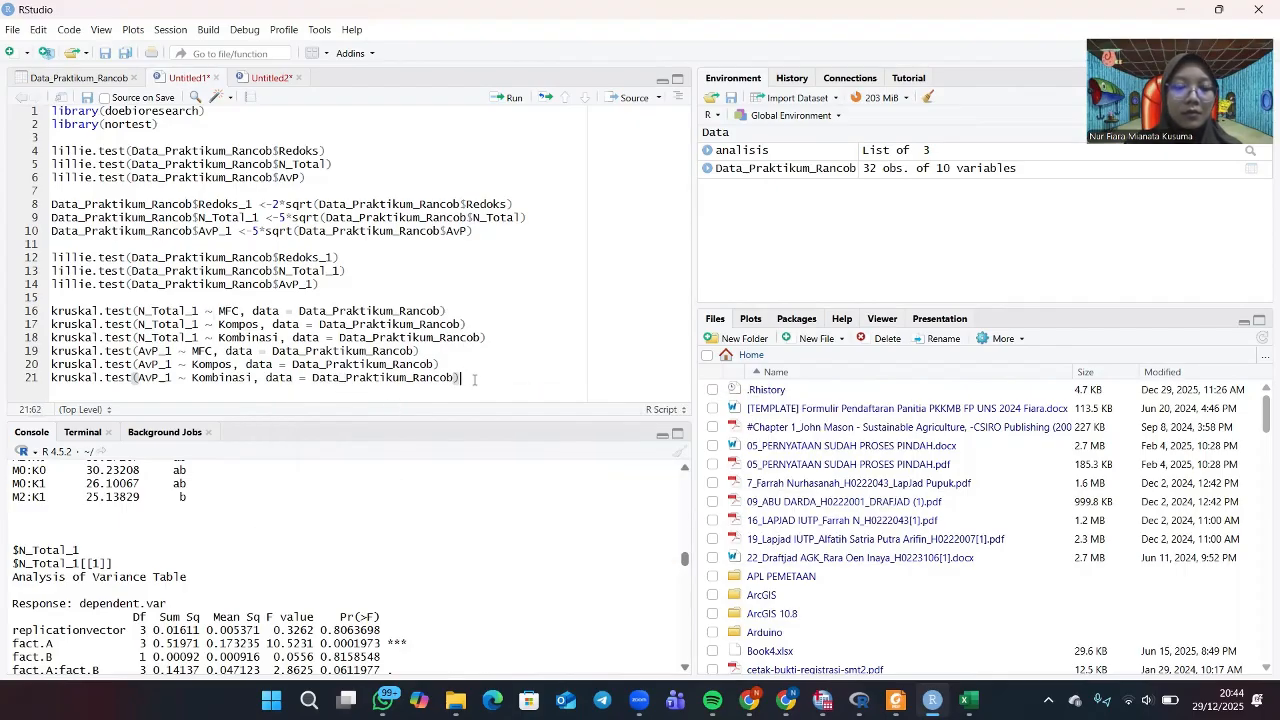
left_click_drag(474, 380, 50, 313)
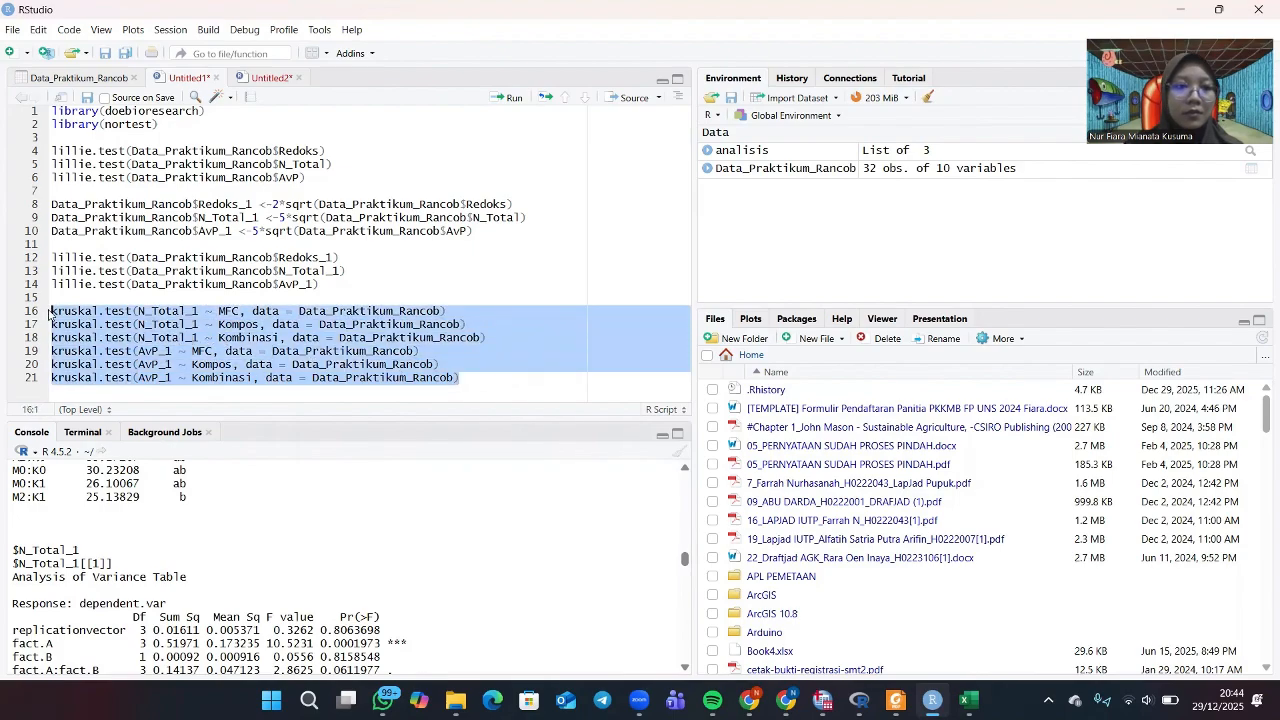
left_click(510, 97)
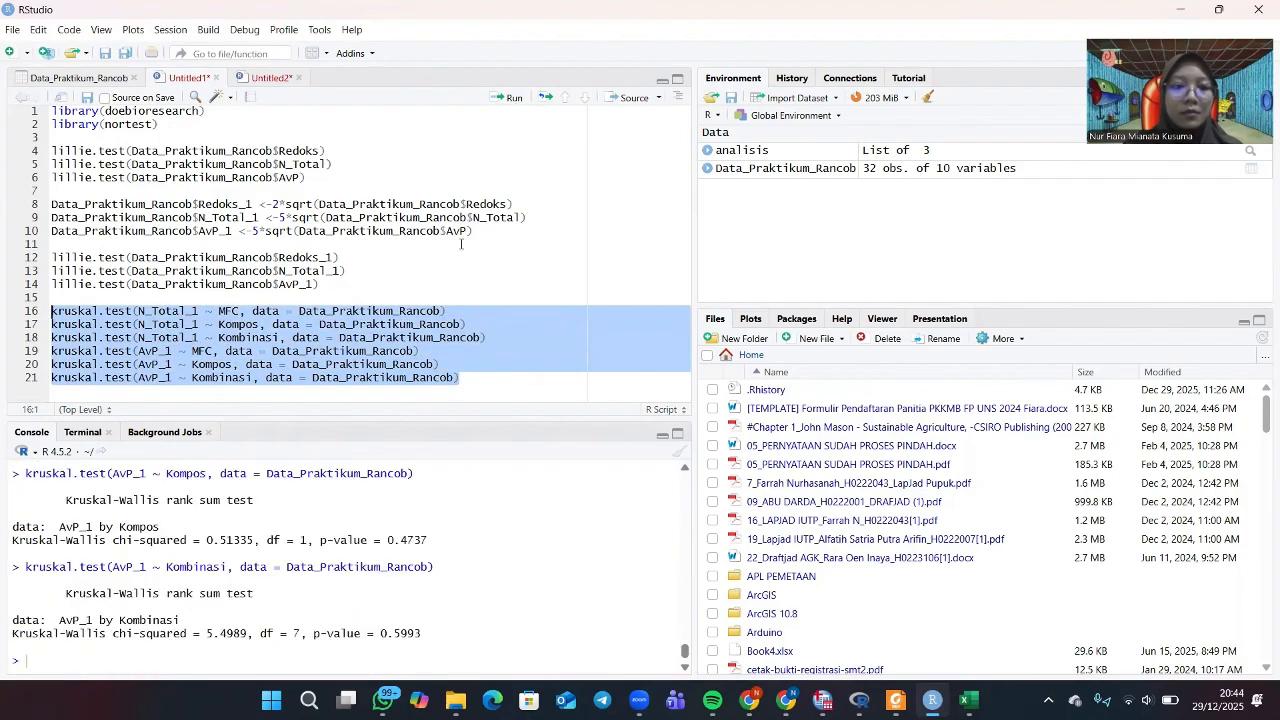
Highlight the p-values of the N_Total_1 Kruskal-Wallis tests by MFC and Kompos in the console output, and continue to the Kombinasi result.
scroll(340, 547, "up", 5)
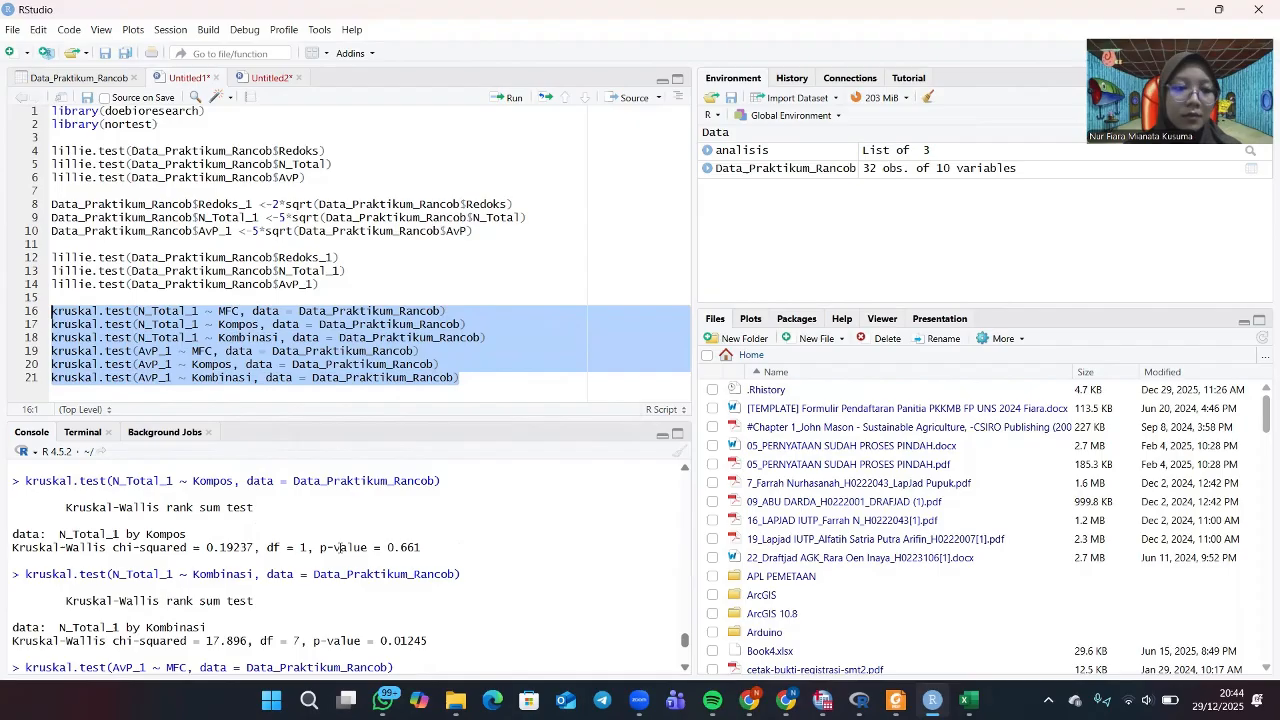
scroll(340, 547, "up", 6)
scroll(340, 547, "down", 2)
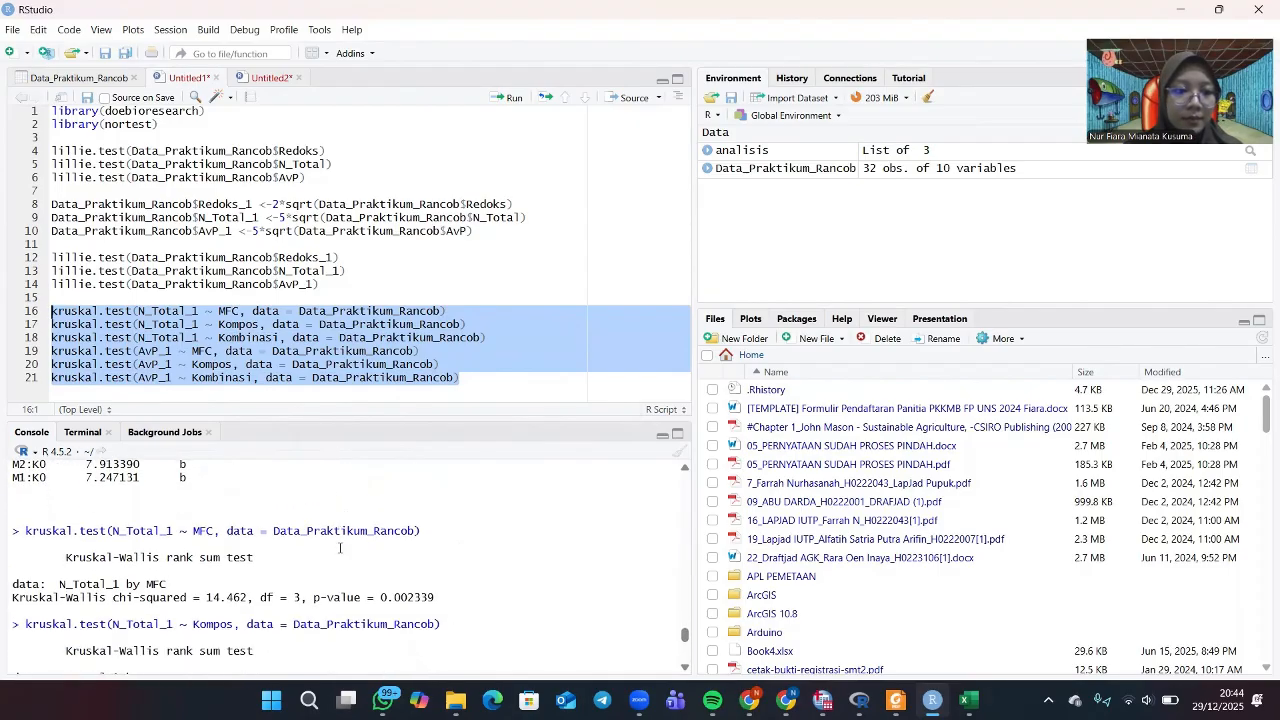
scroll(340, 547, "down", 2)
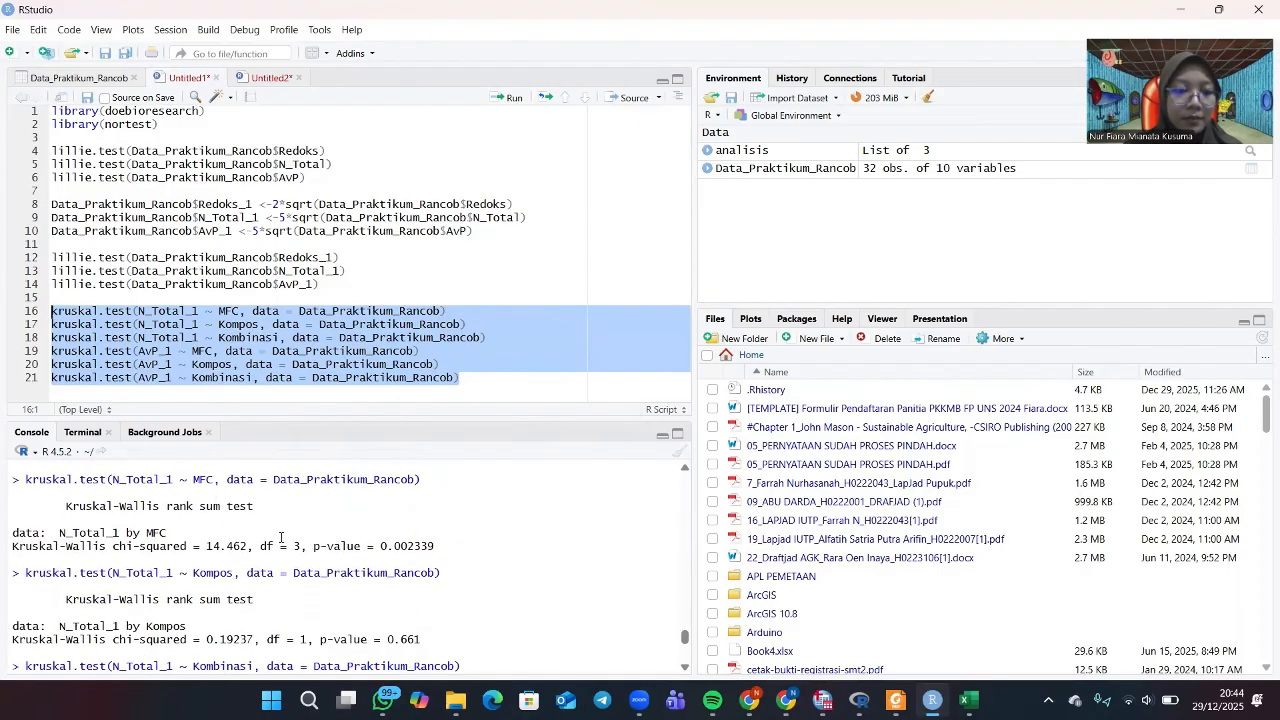
left_click_drag(314, 546, 445, 543)
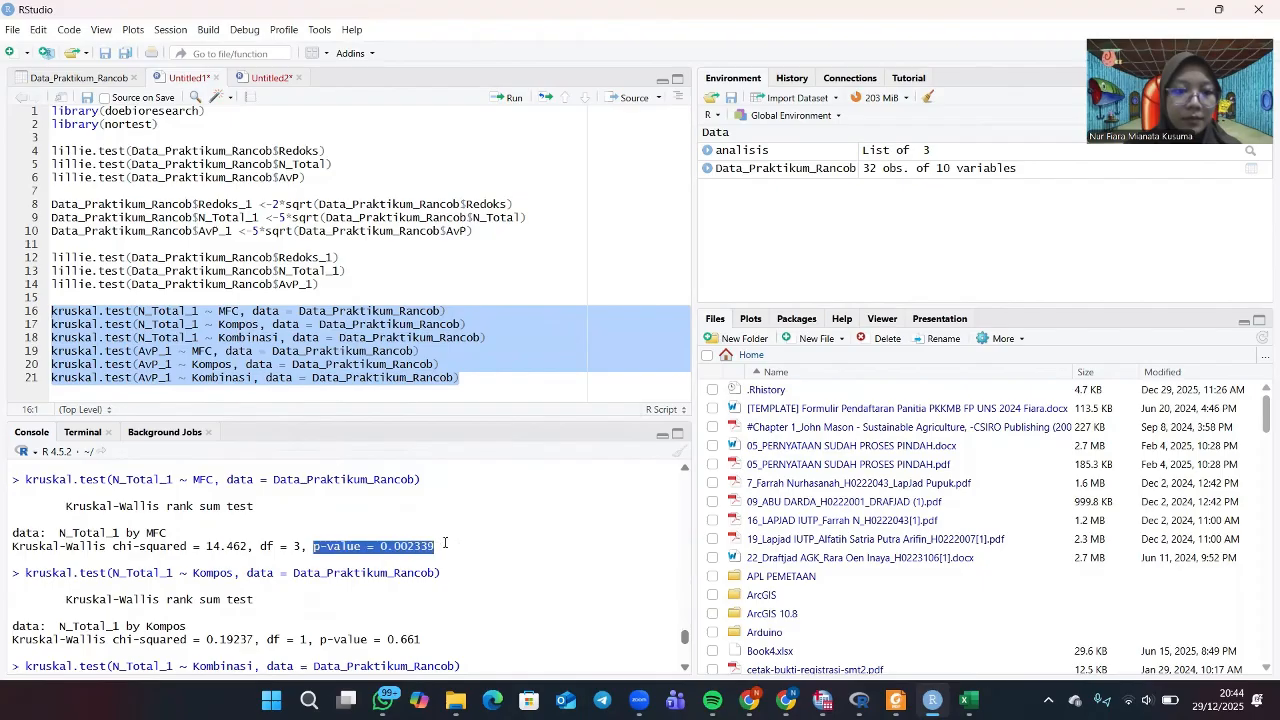
left_click_drag(195, 480, 213, 481)
scroll(301, 599, "down", 2)
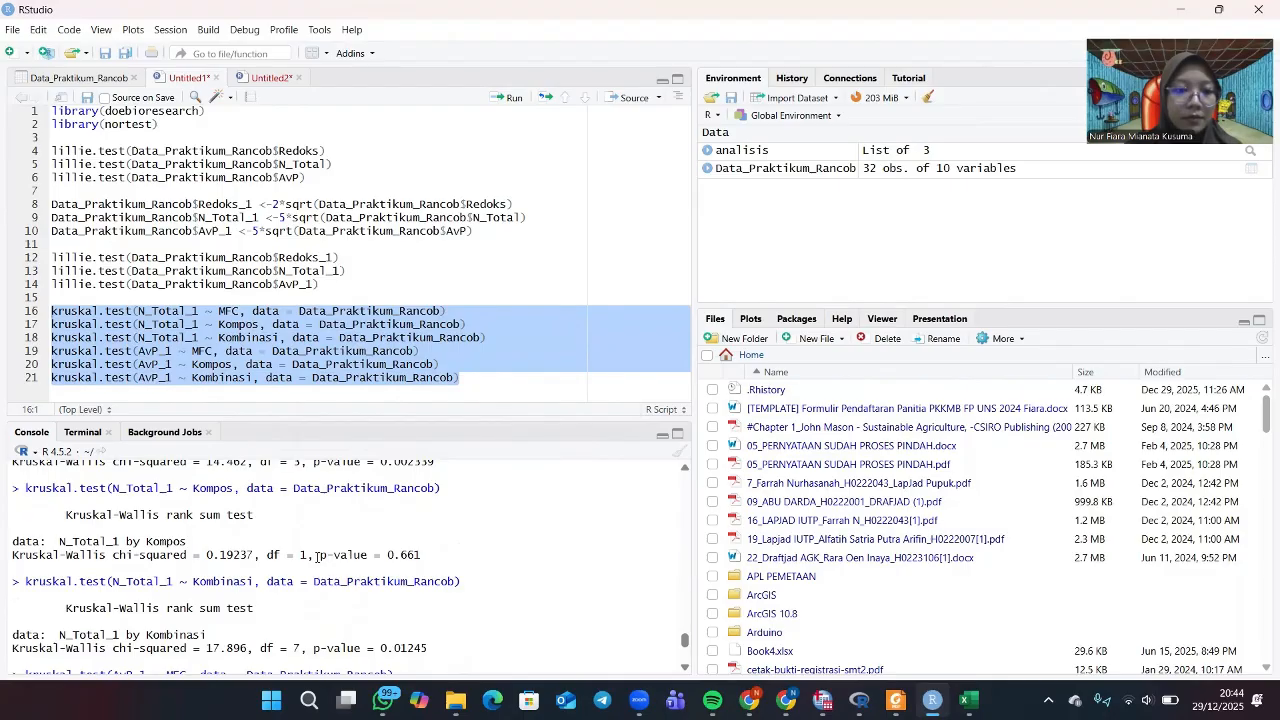
left_click_drag(320, 557, 426, 556)
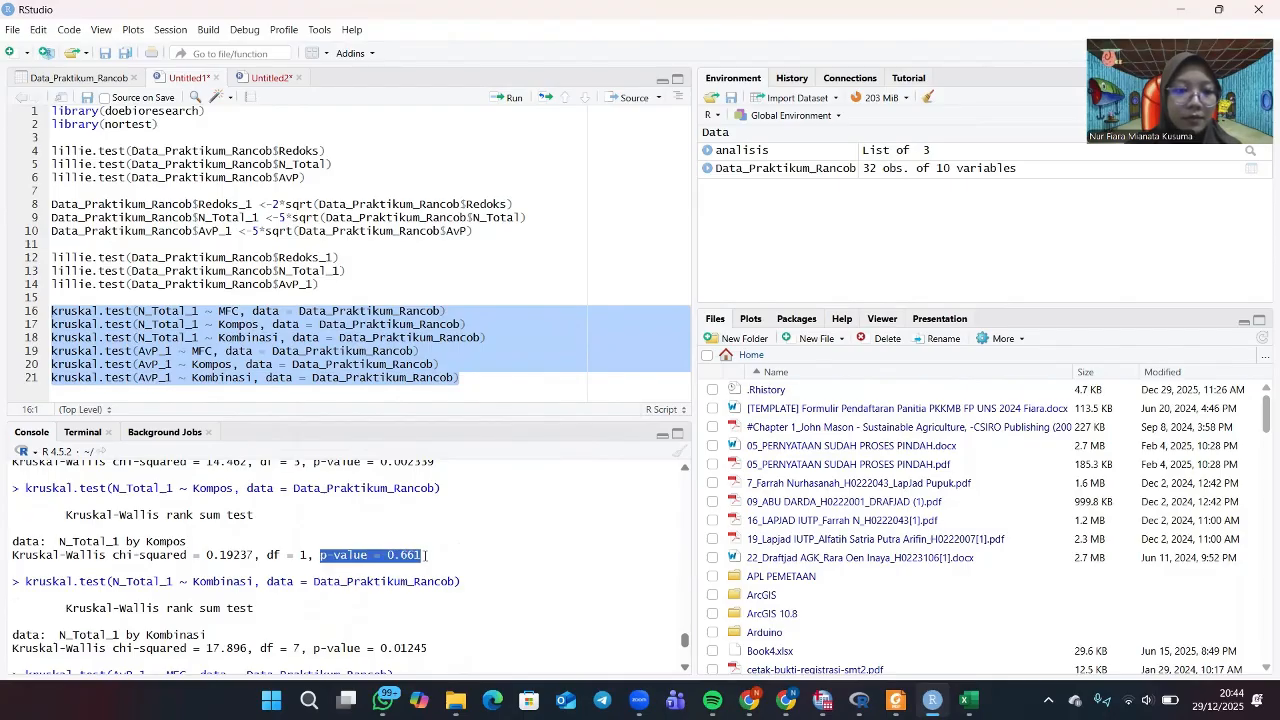
scroll(426, 556, "down", 2)
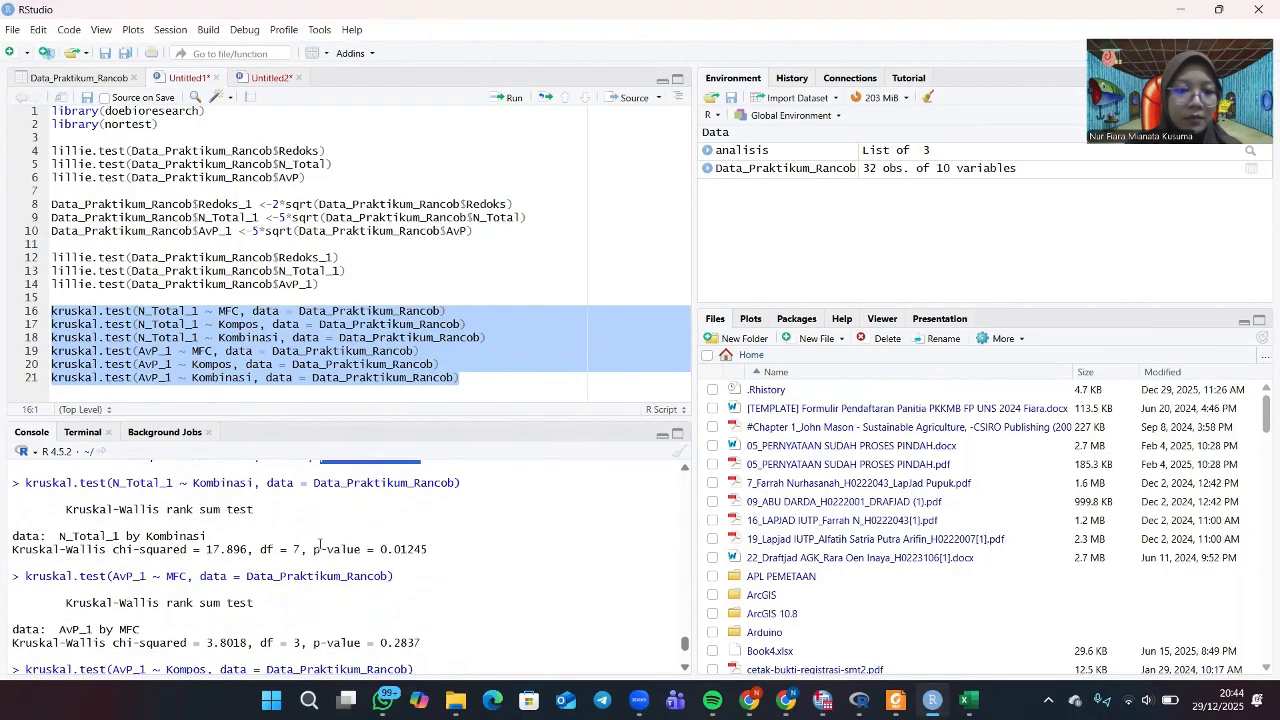
Highlight the p-values of N_Total_1 by Kombinasi and AvP_1 by MFC in the console, and review the remaining AvP_1 test results.
left_click_drag(314, 550, 432, 551)
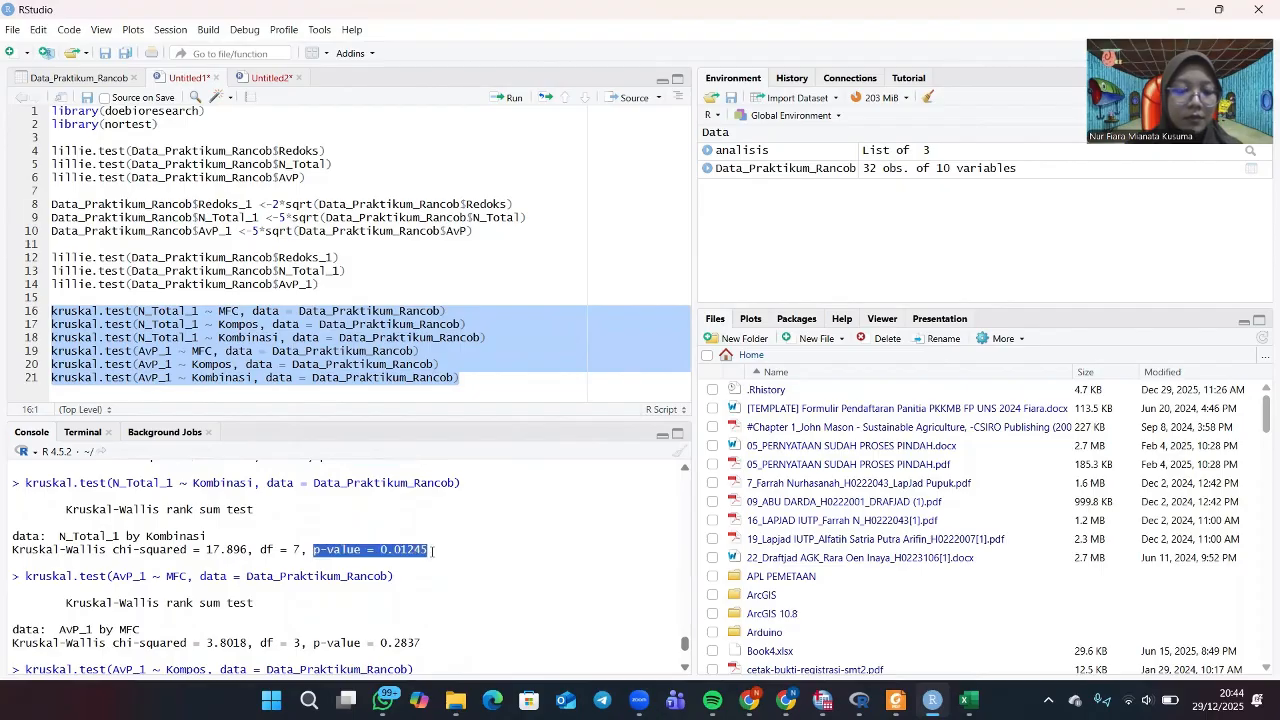
scroll(262, 514, "down", 3)
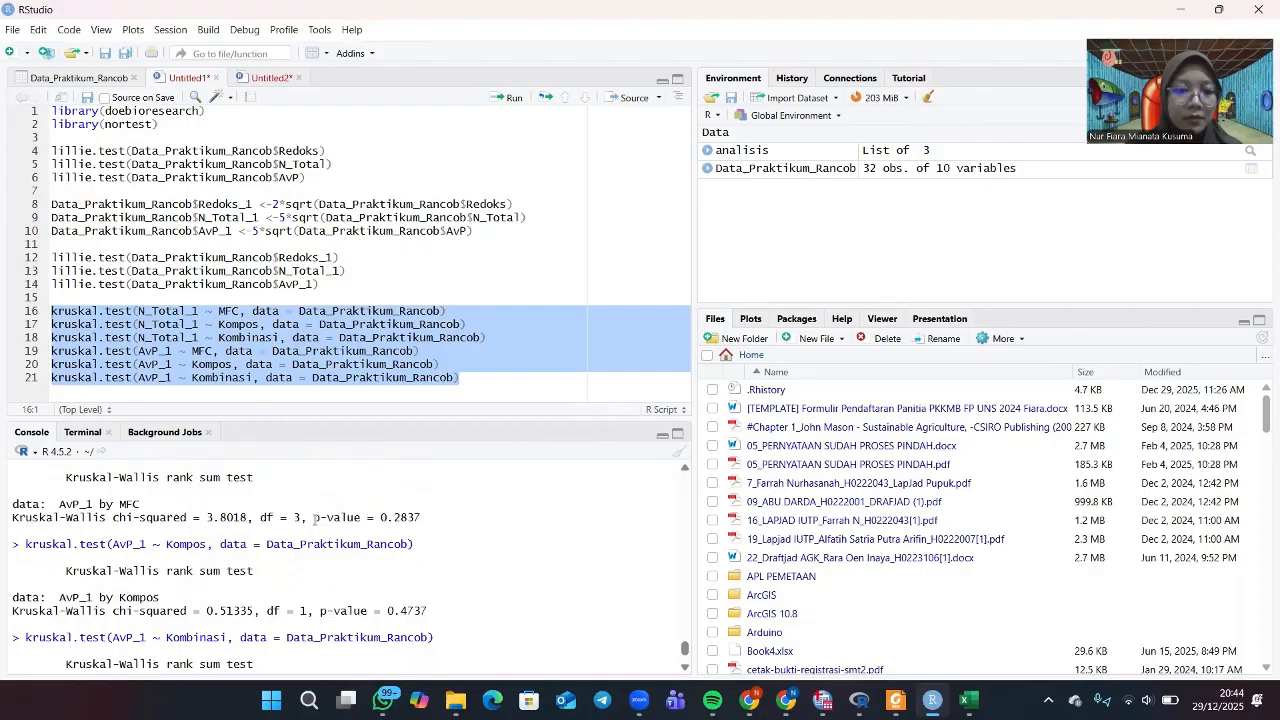
left_click_drag(314, 518, 422, 518)
scroll(422, 522, "down", 2)
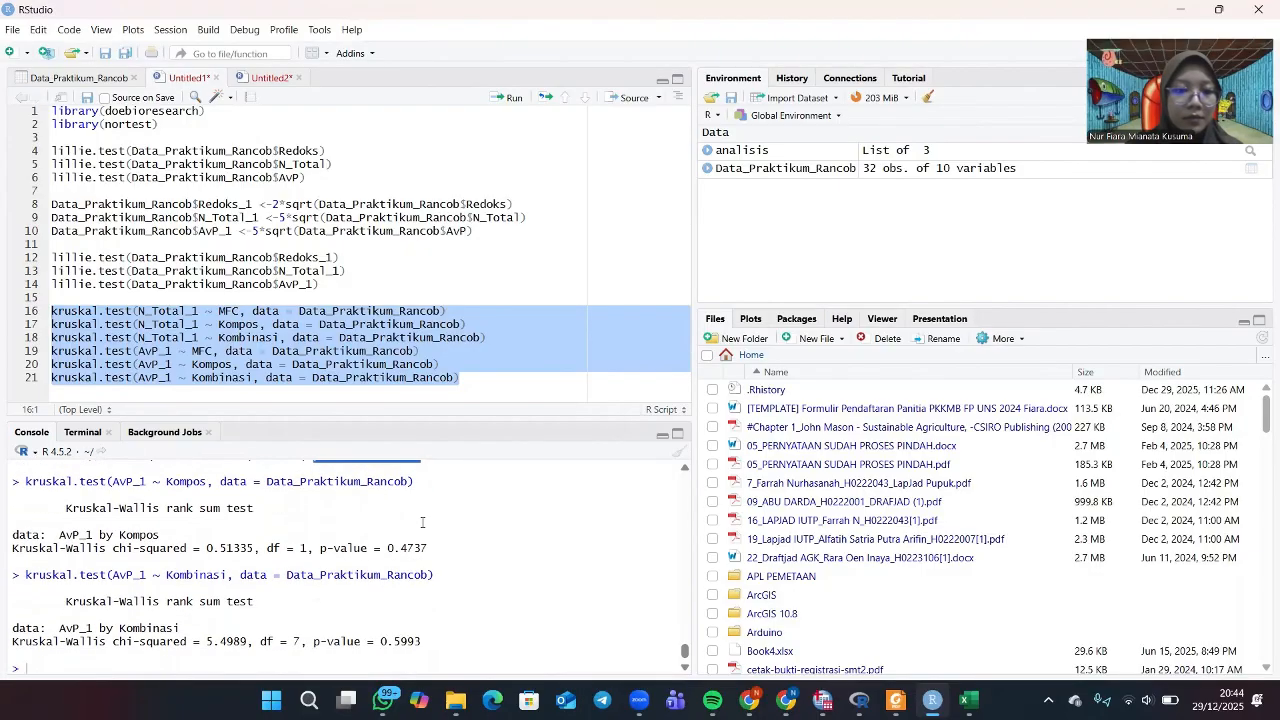
scroll(375, 624, "down", 1)
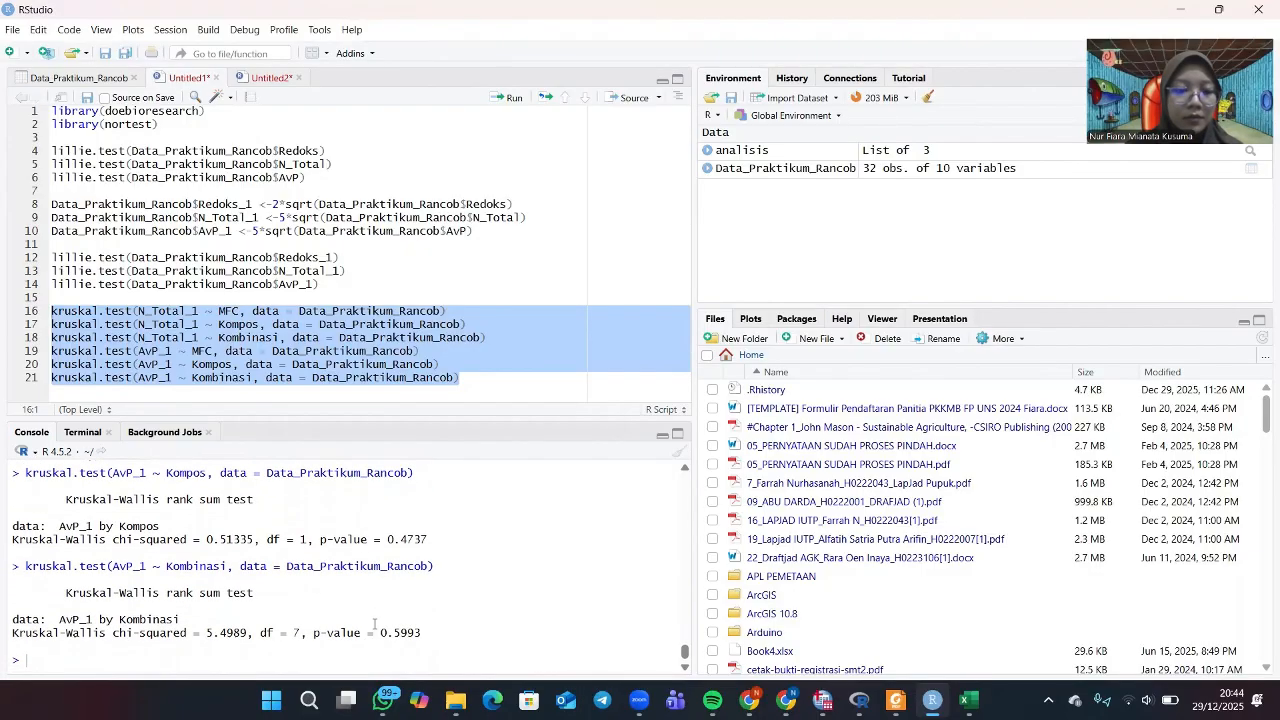
Add a blank line and a new line 23 below the last kruskal.test call in the script.
left_click(473, 389)
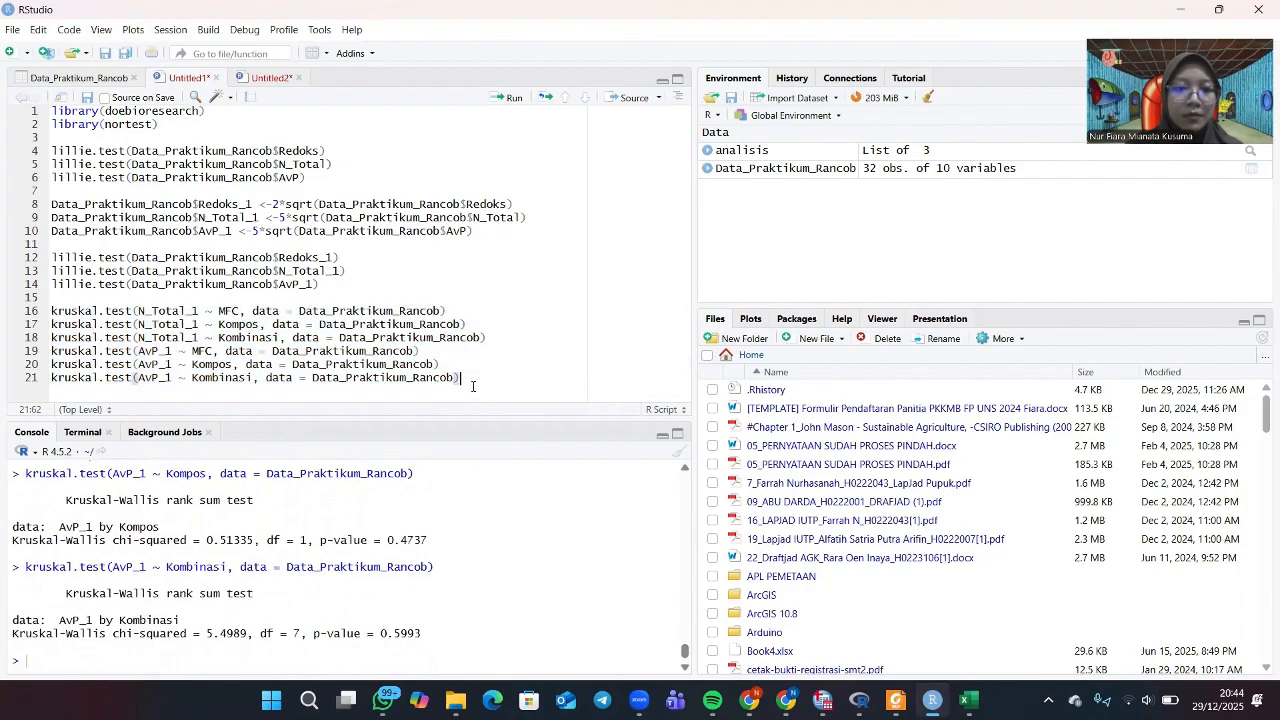
key("Return")
key("Return")
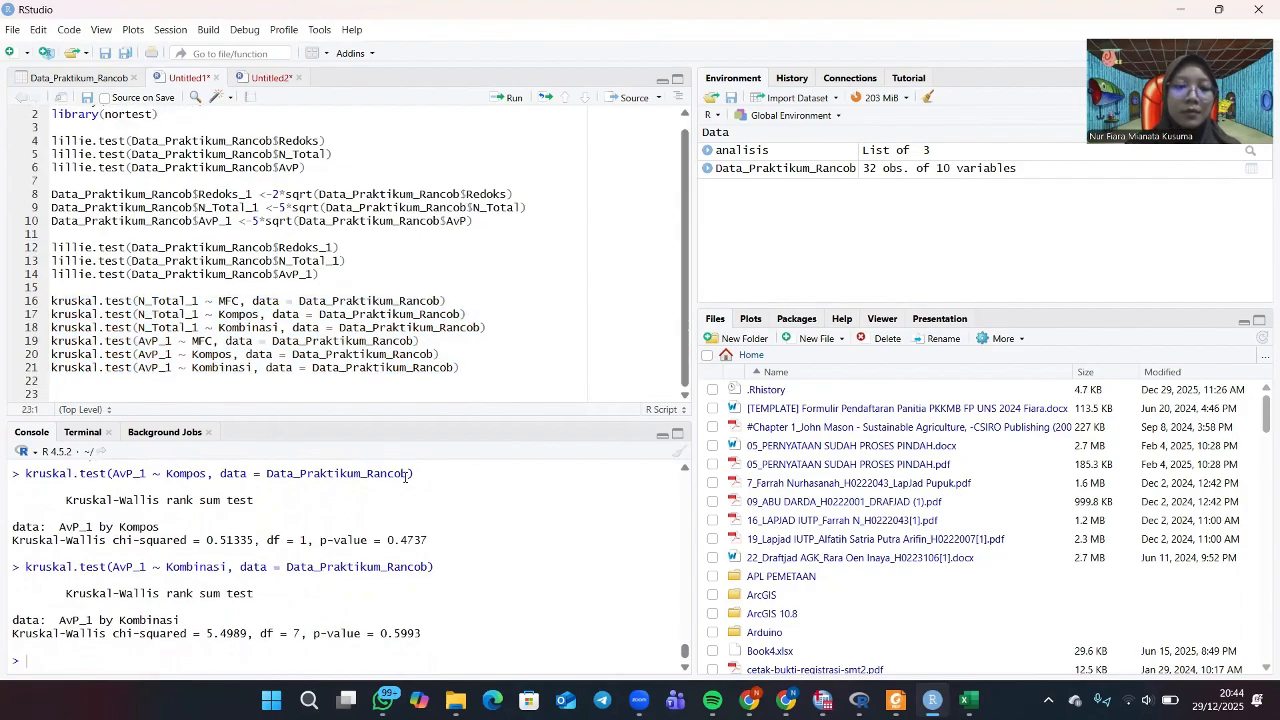
type("dunn")
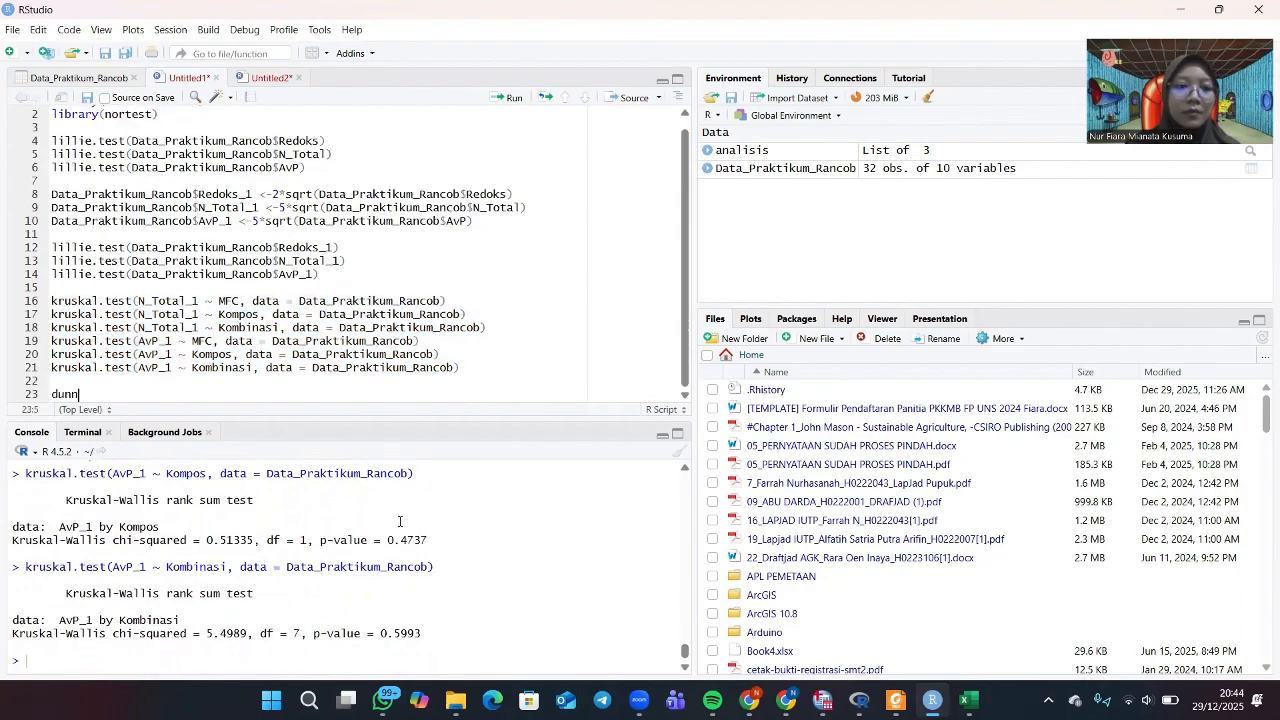
left_click(153, 414)
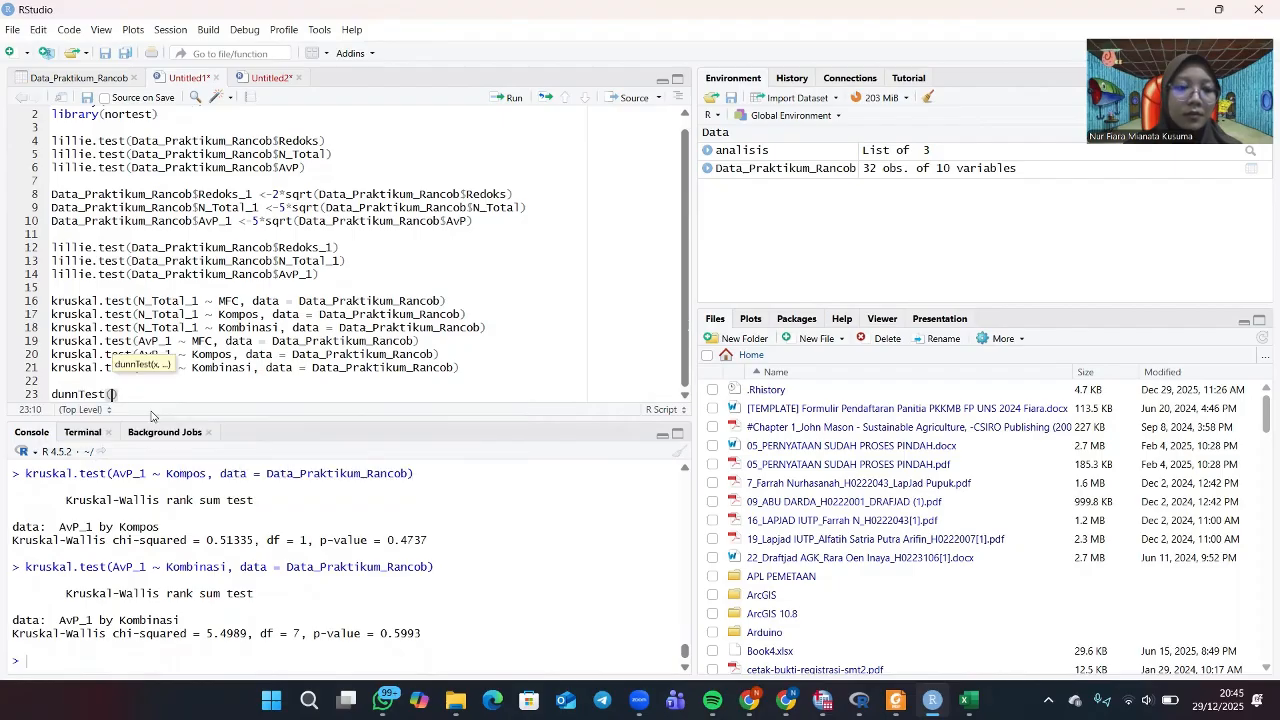
key("BackSpace")
key("BackSpace")
key("BackSpace")
key("BackSpace")
key("BackSpace")
key("BackSpace")
key("BackSpace")
key("BackSpace")
key("BackSpace")
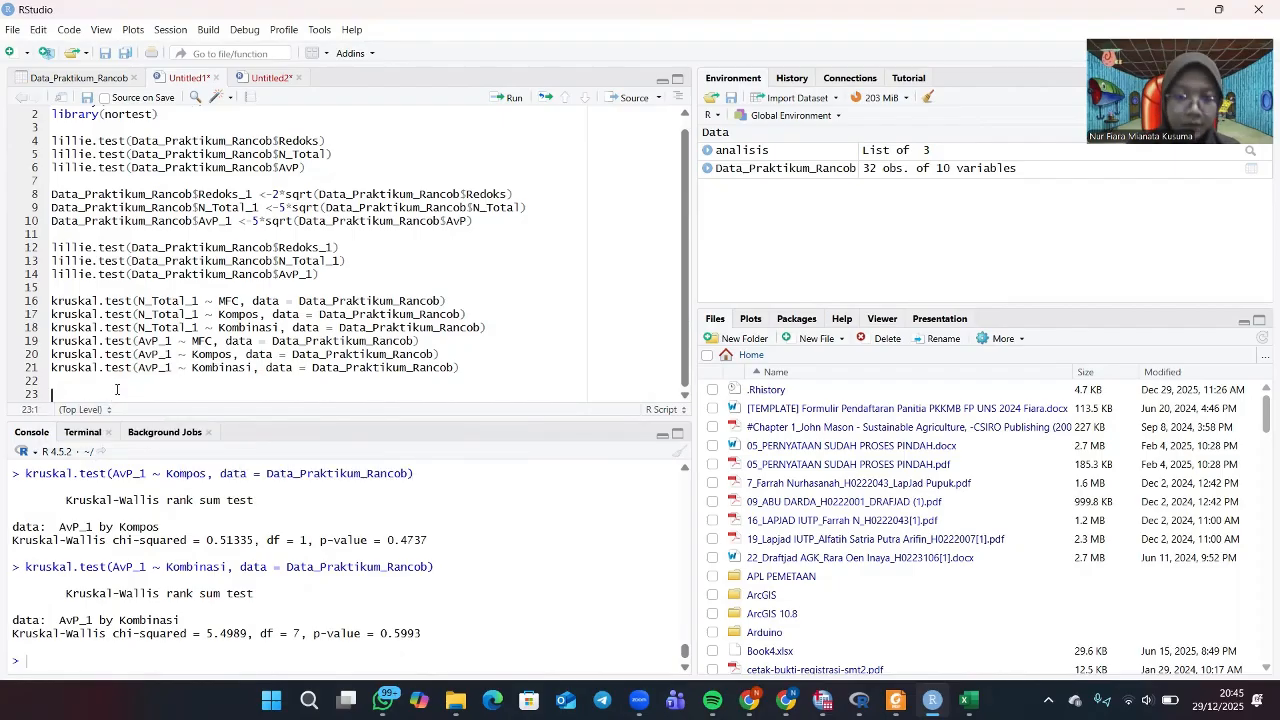
Add library(FSA) on line 23 of the script and run it to load the package.
type("libra")
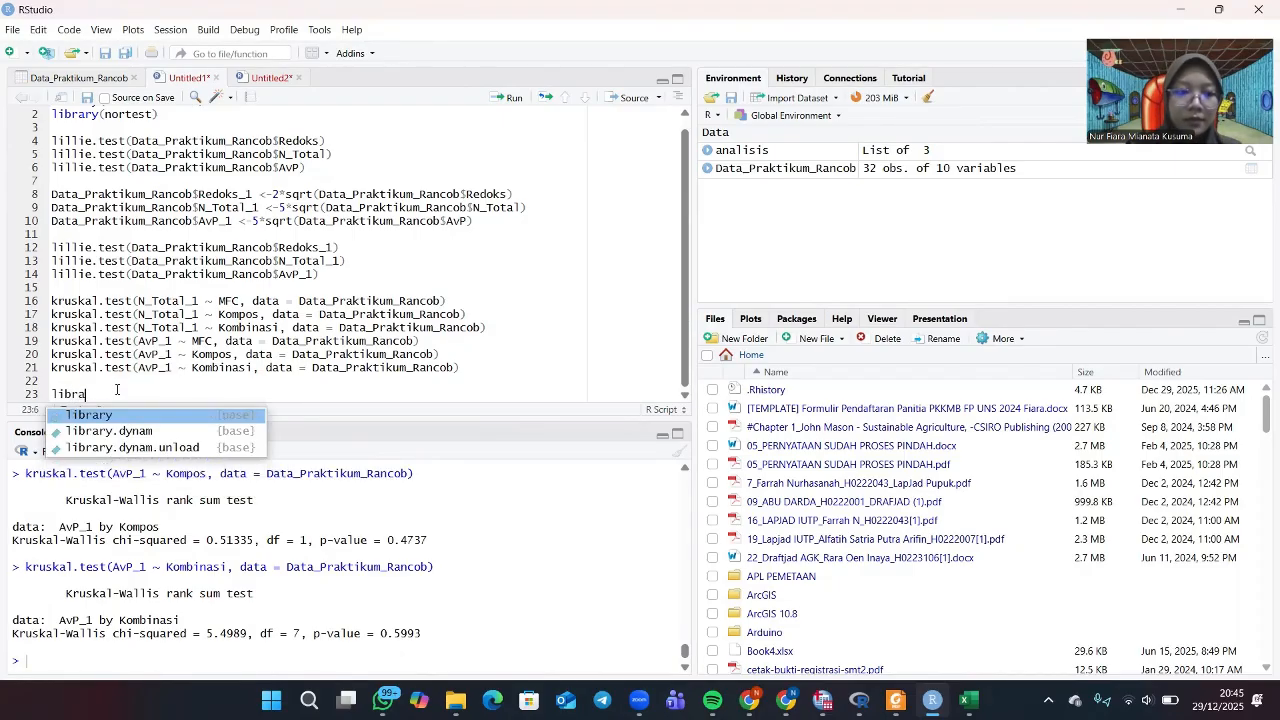
left_click(90, 415)
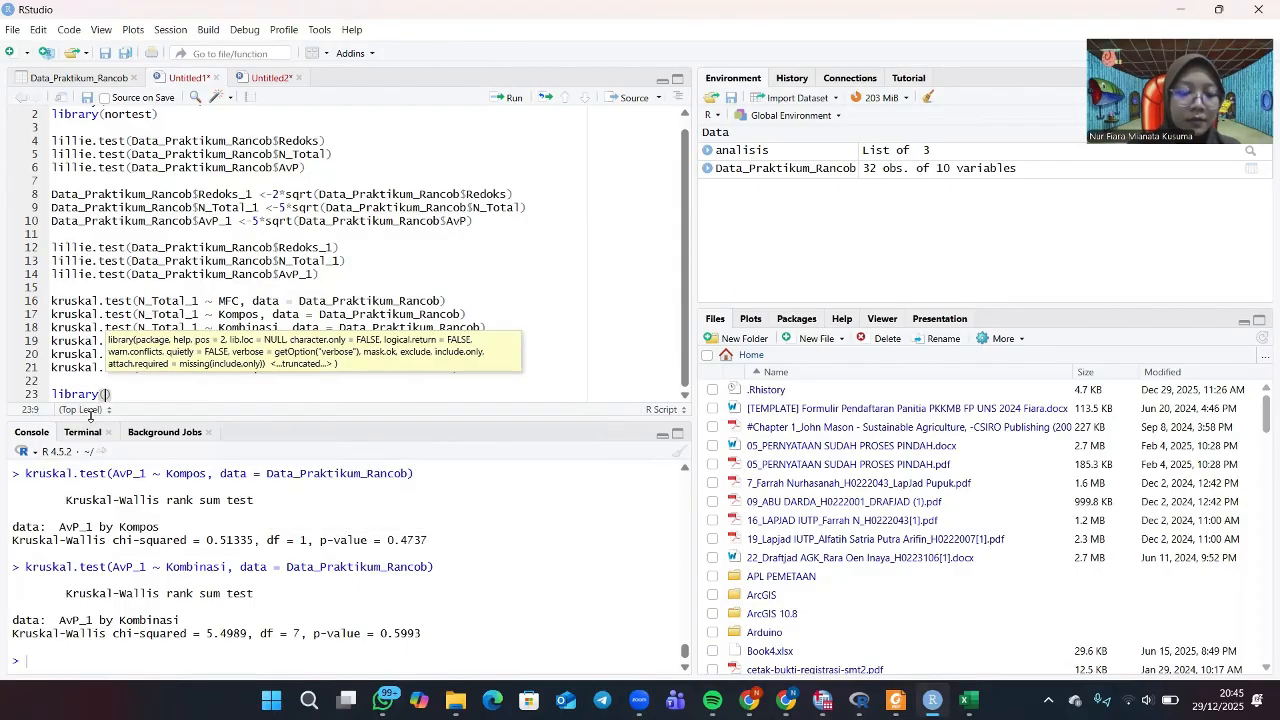
type("FSA")
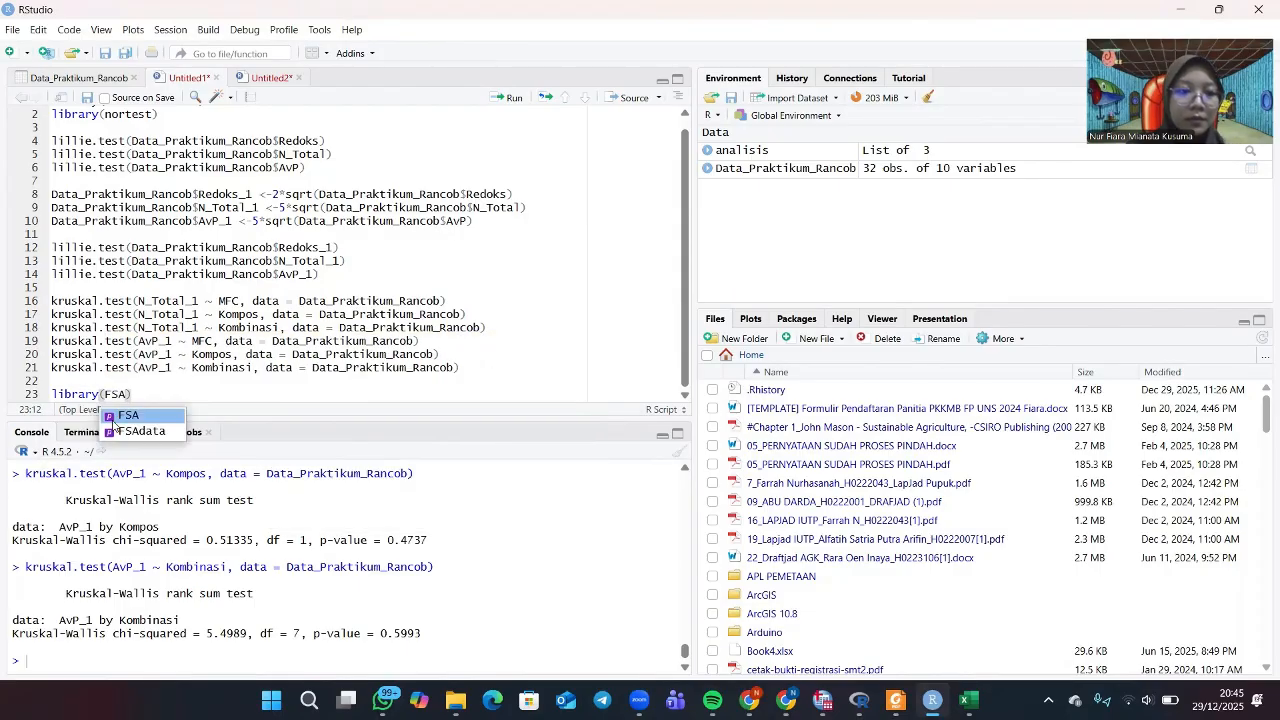
left_click(130, 416)
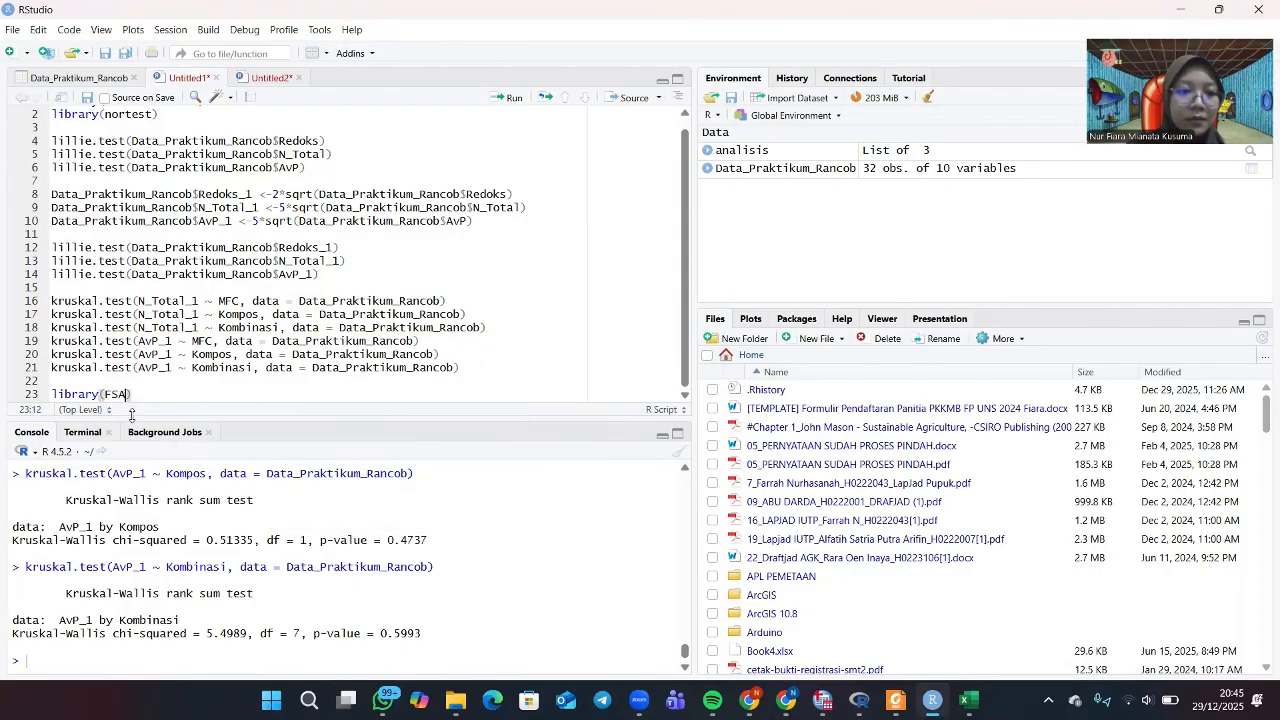
left_click(508, 97)
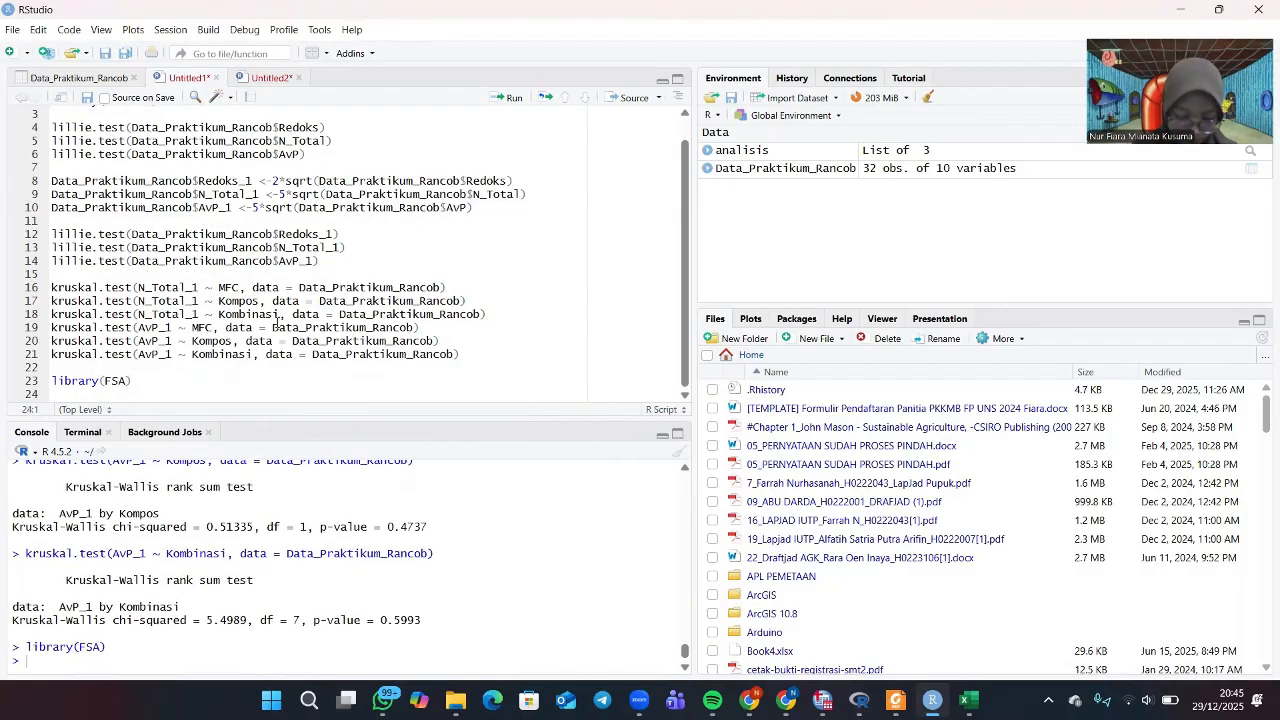
Write dunnTest(N_Total_1 ~ MFC, data = Data_Praktikum_Rancob) on line 24 of the script.
type("dunn")
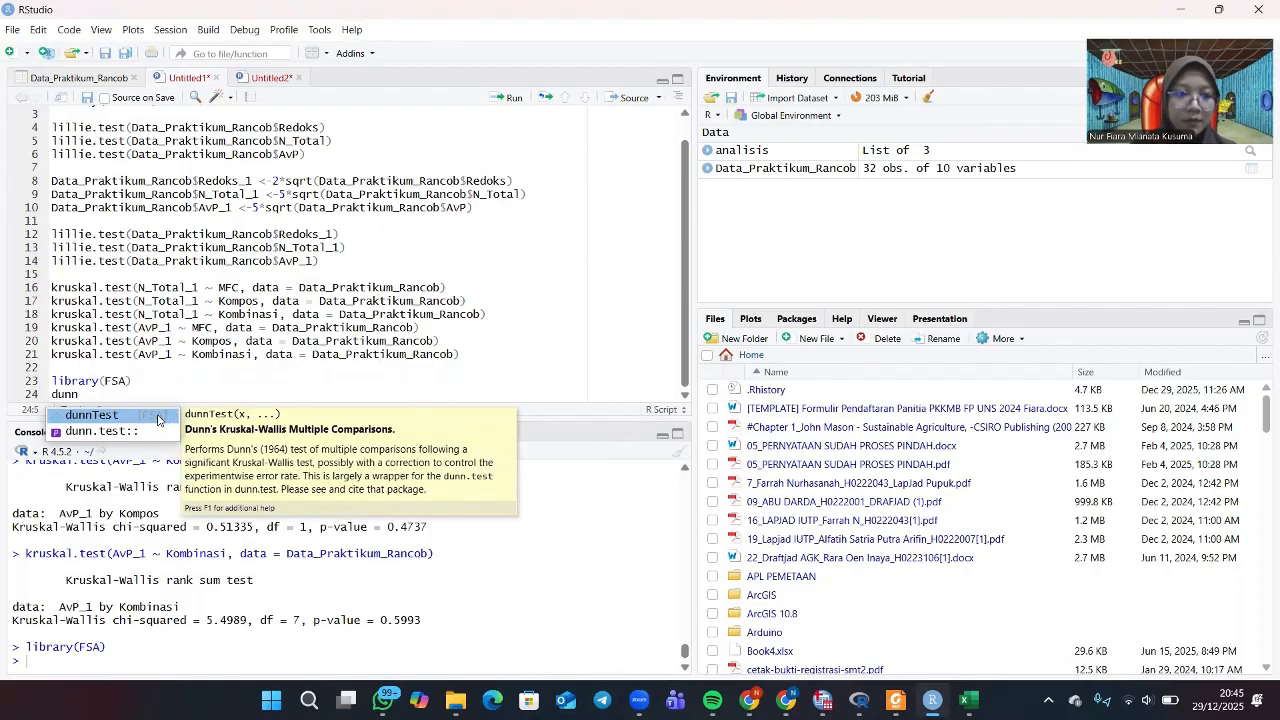
left_click(157, 418)
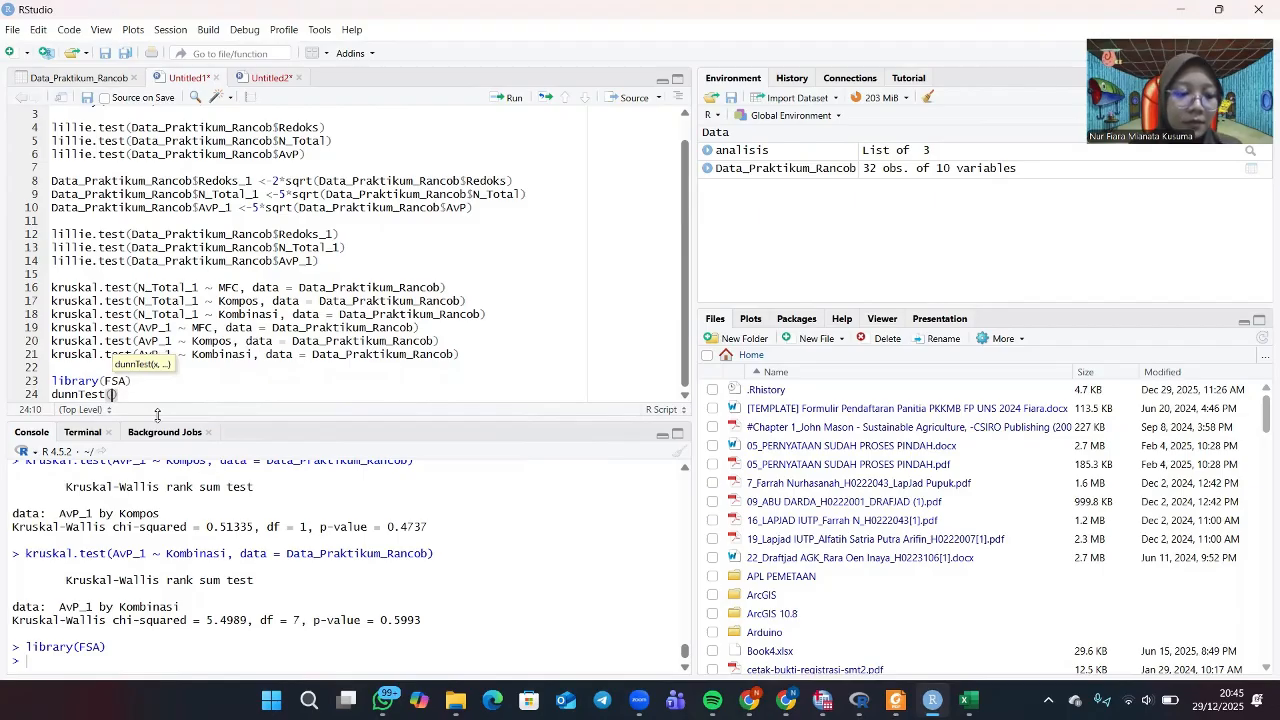
type("N_T")
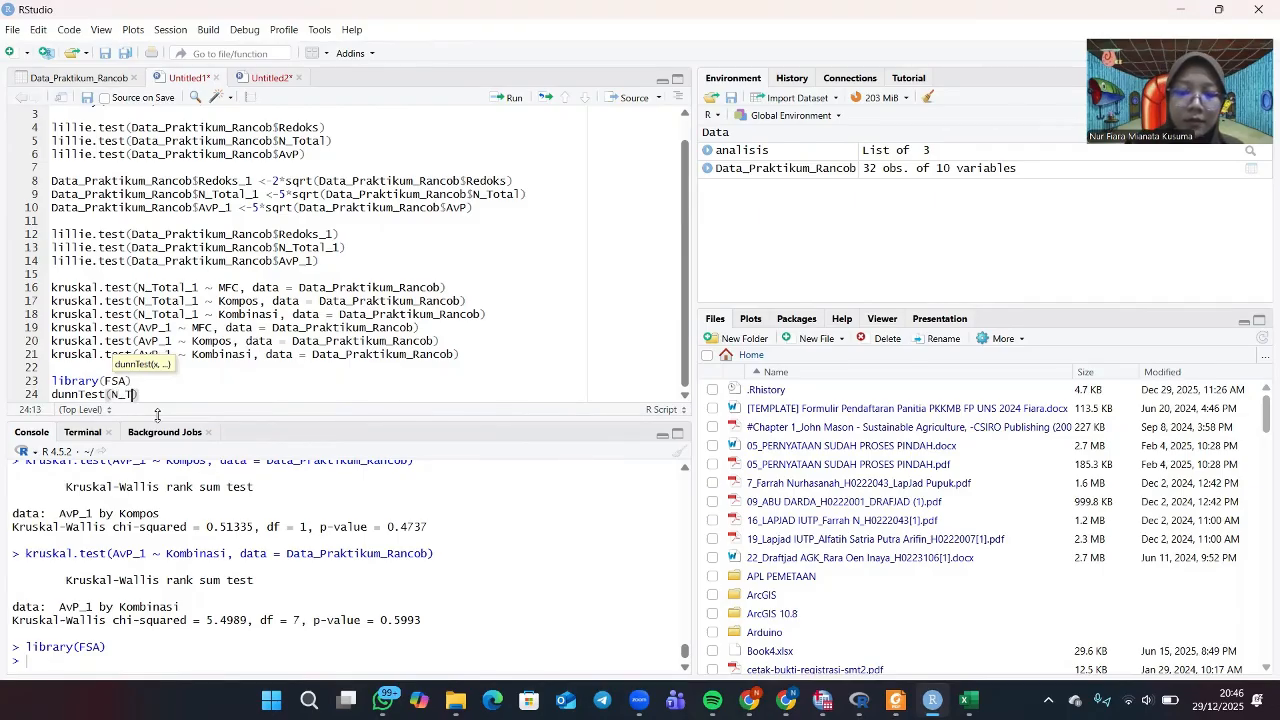
left_click(157, 418)
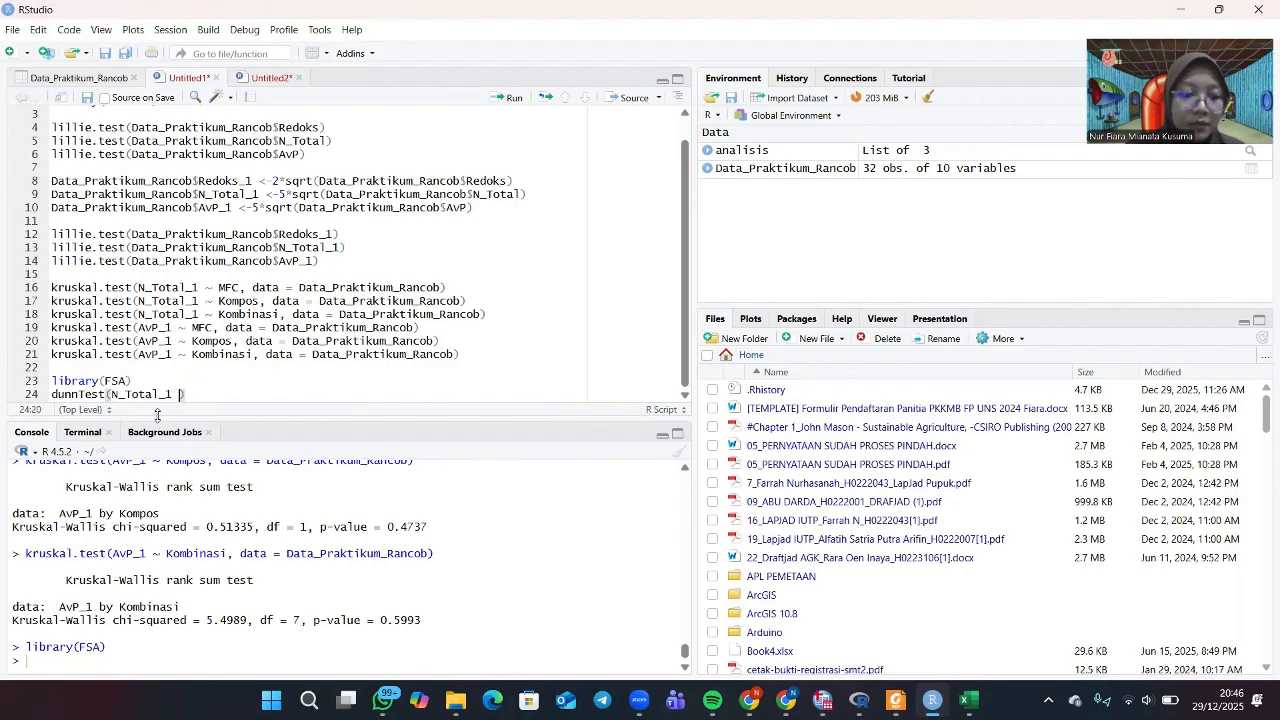
type("~ ")
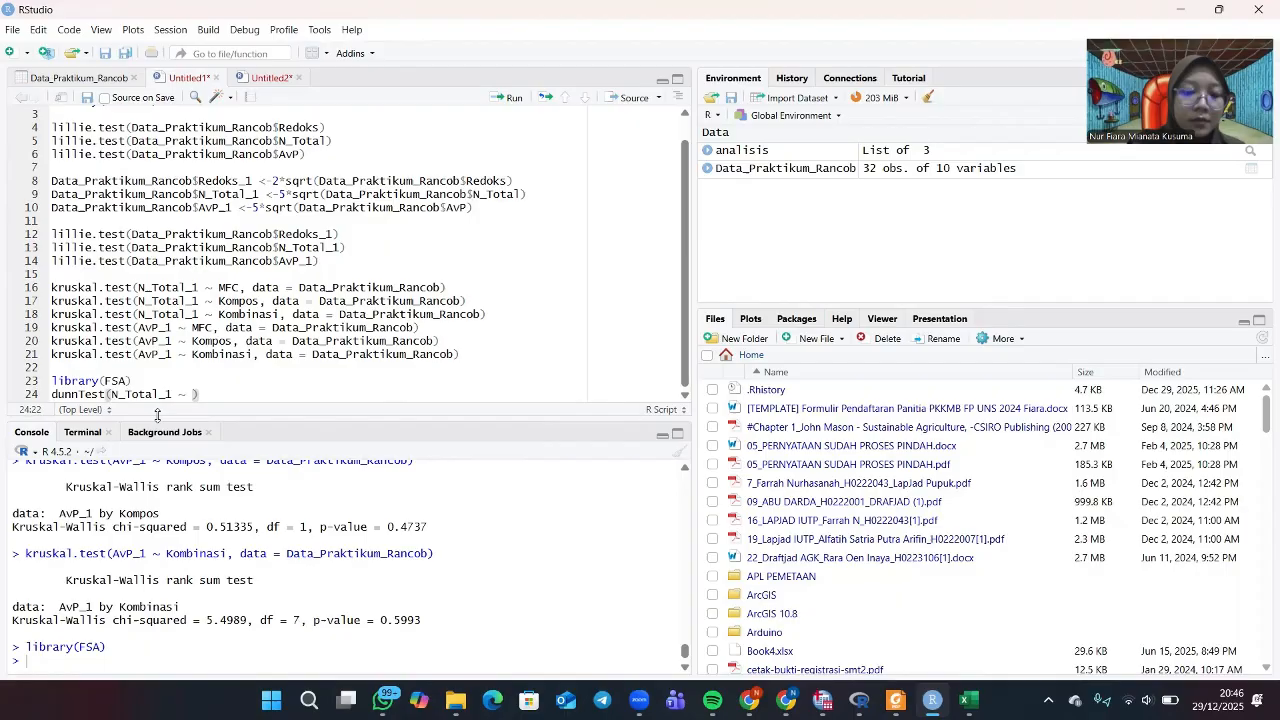
type("MFC")
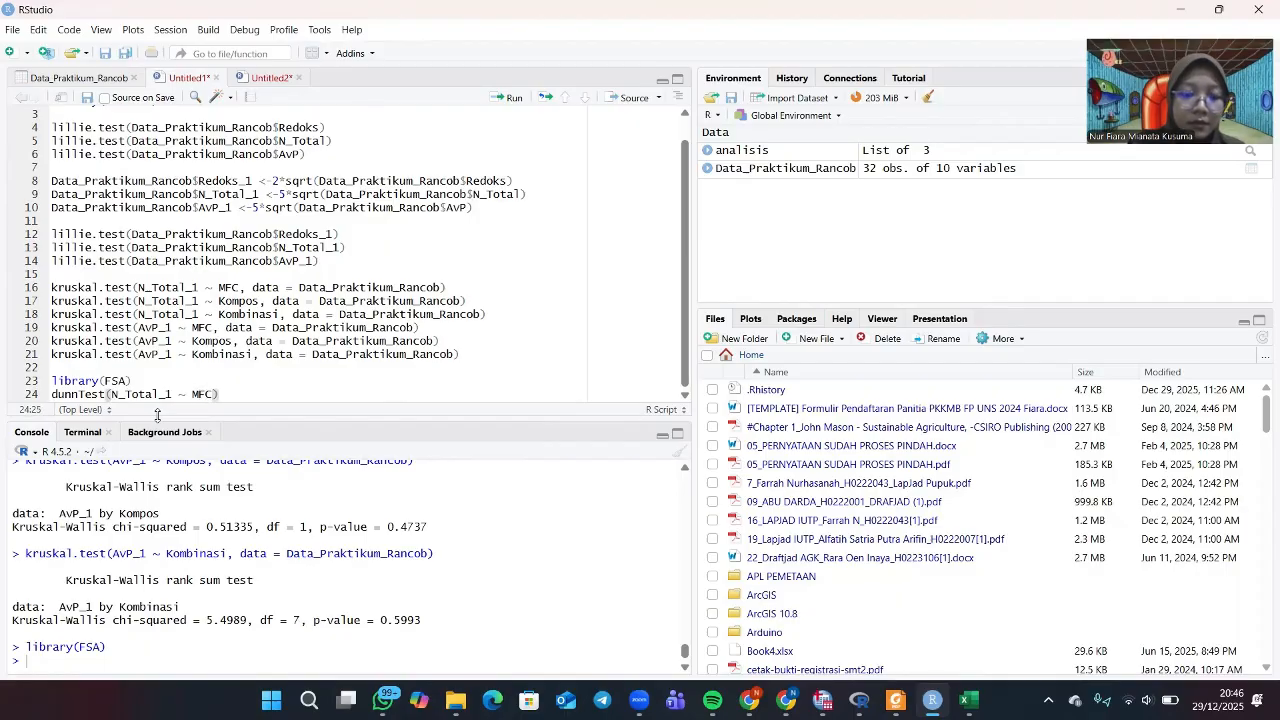
type(", ")
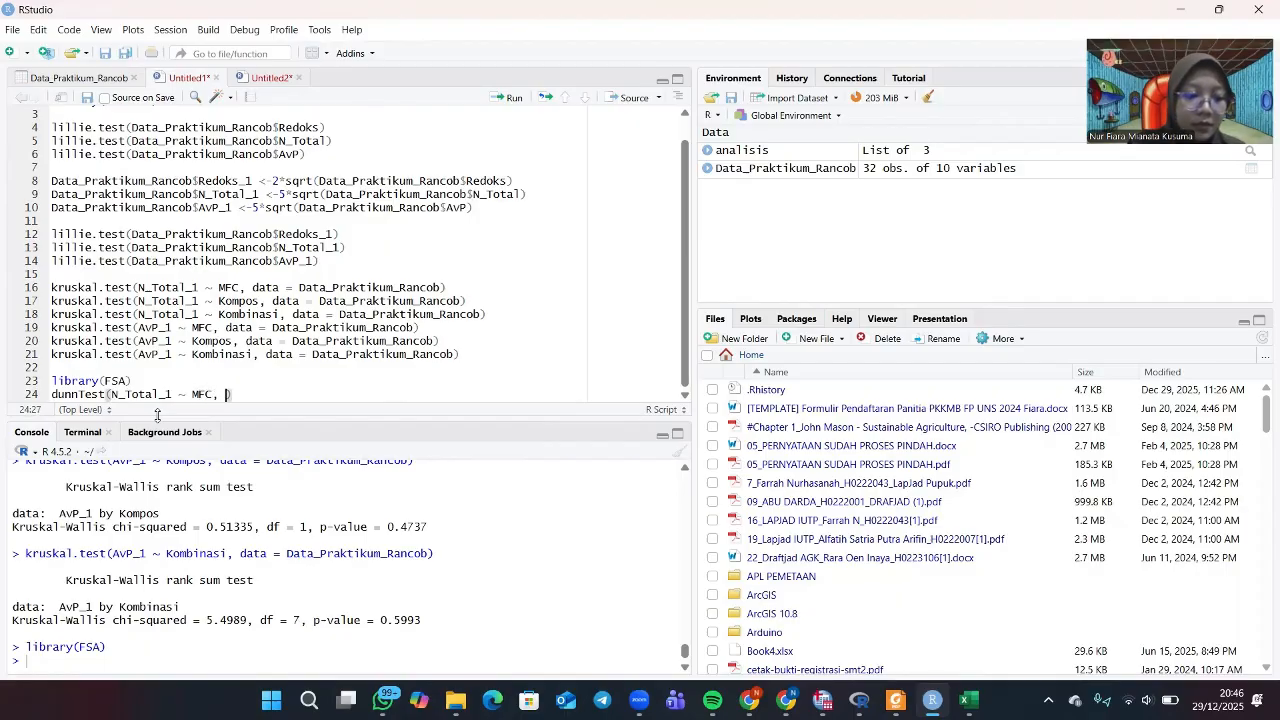
type("dat")
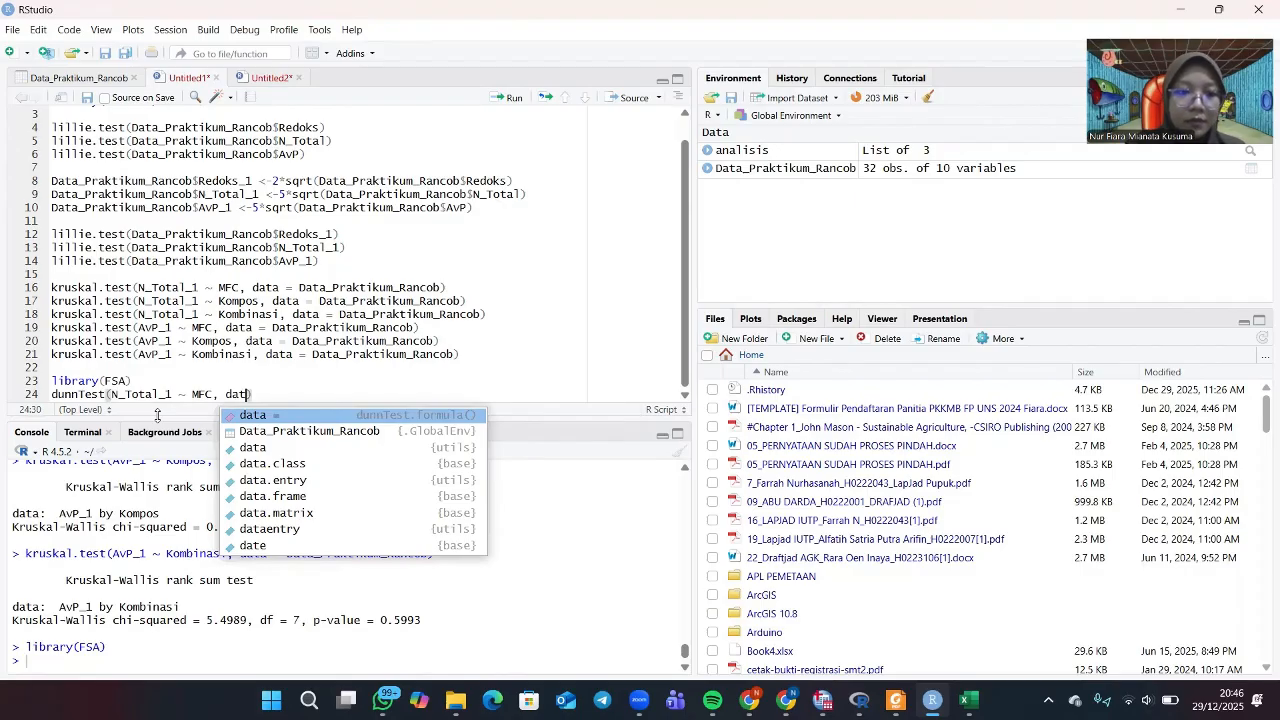
key("Tab")
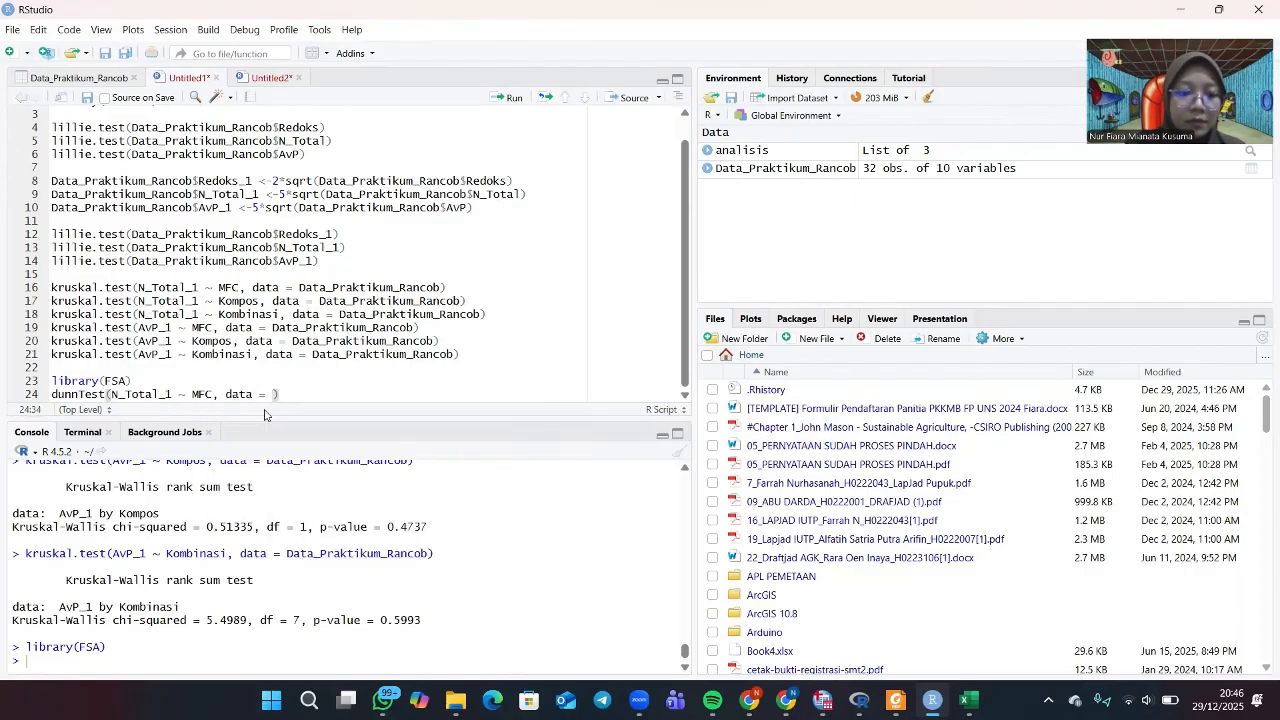
type("data")
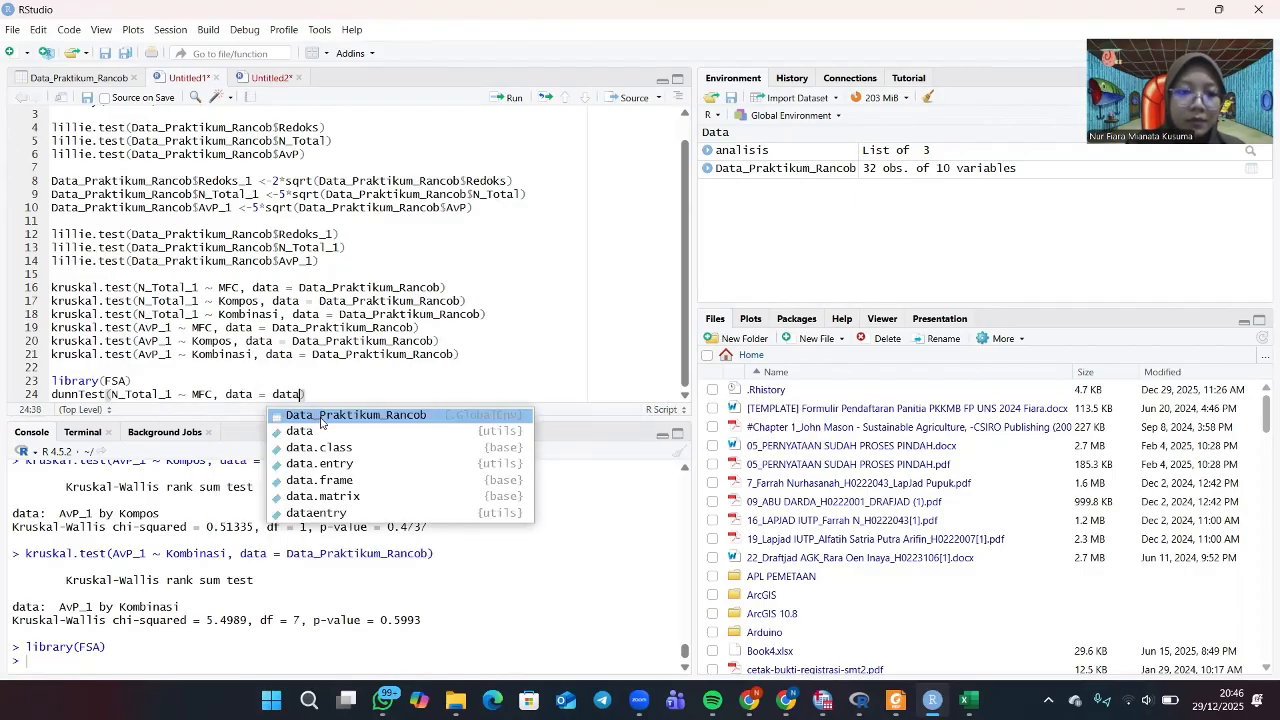
left_click(320, 420)
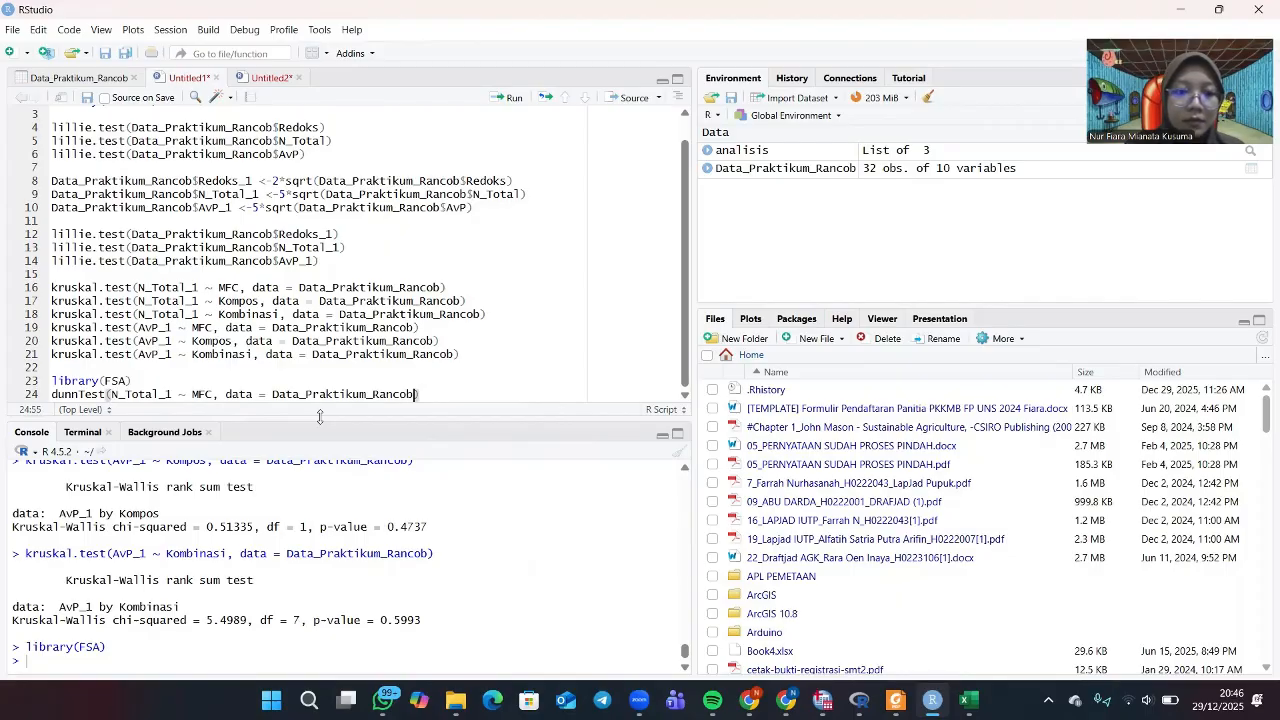
Add the argument method = "bonferroni" to the dunnTest call on line 24.
type(", ")
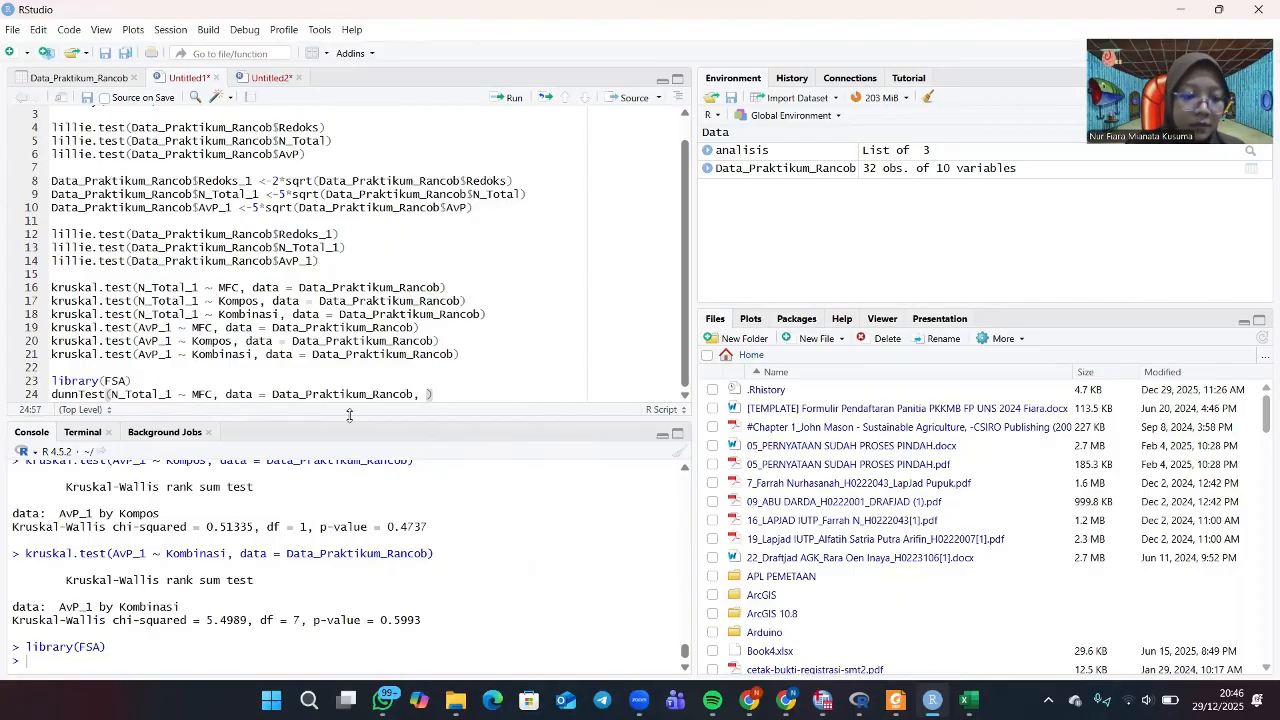
type("meth")
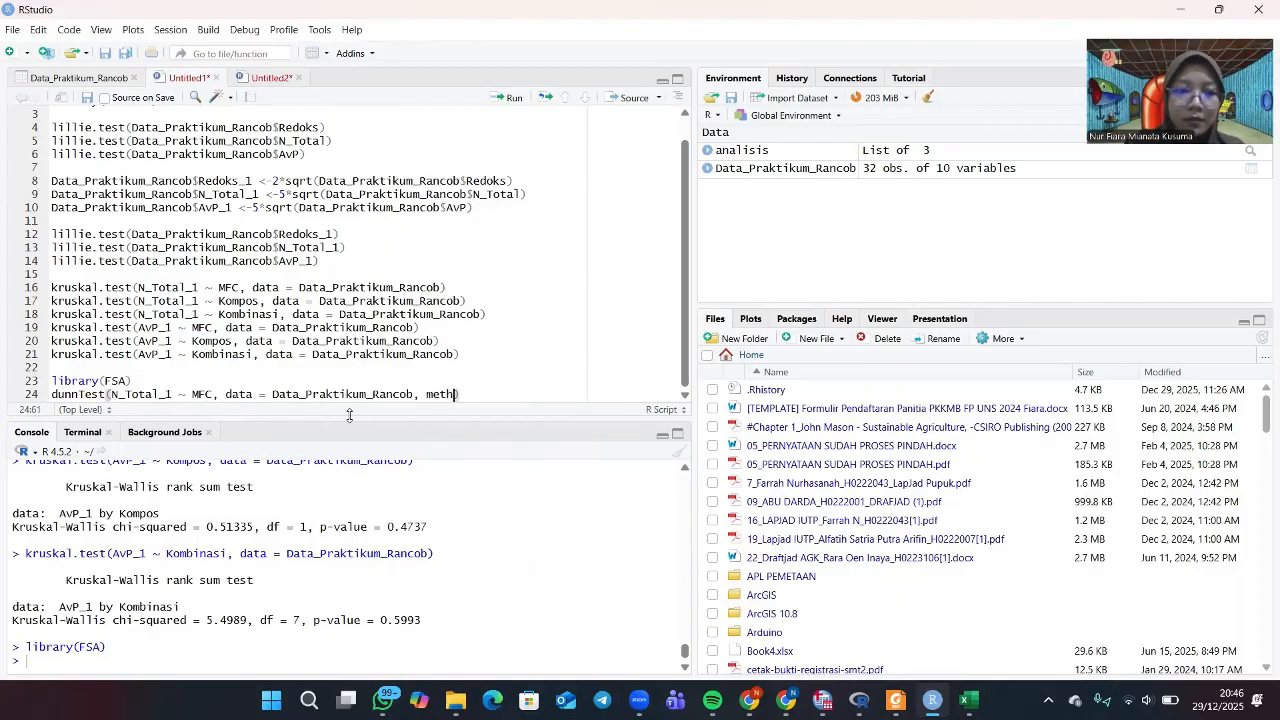
type("o")
key("Tab")
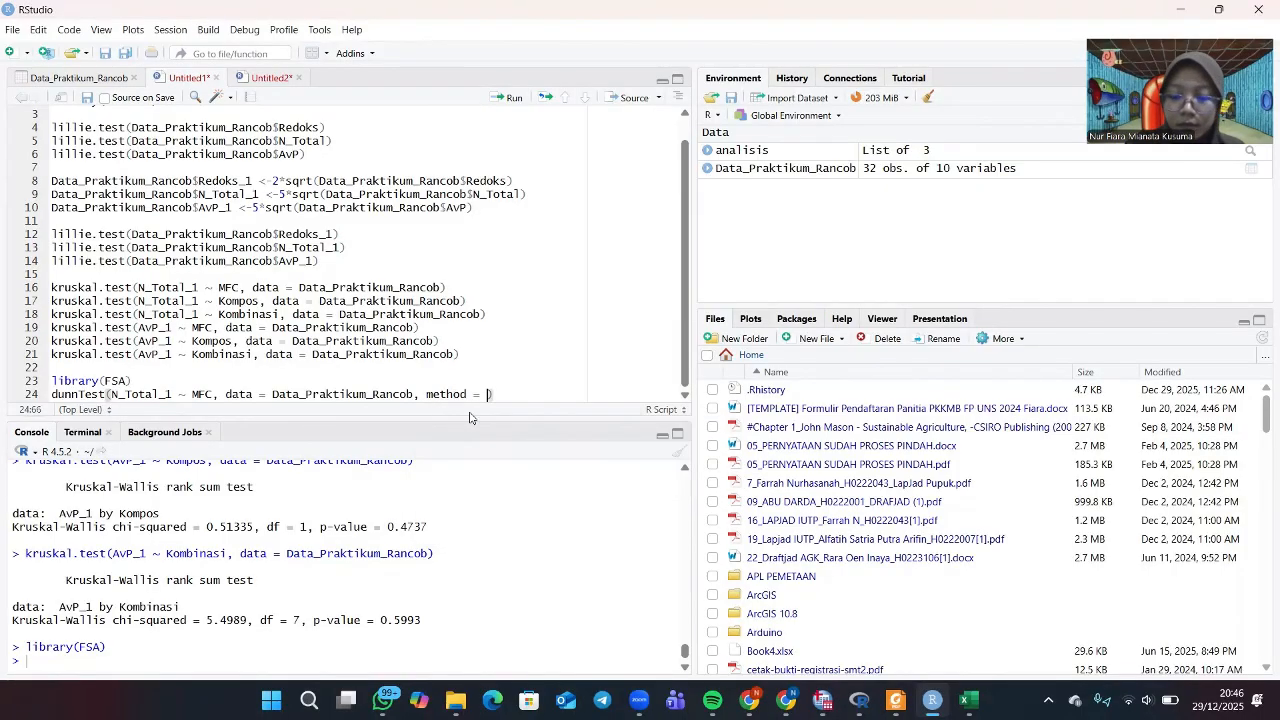
type("\"")
type("nf")
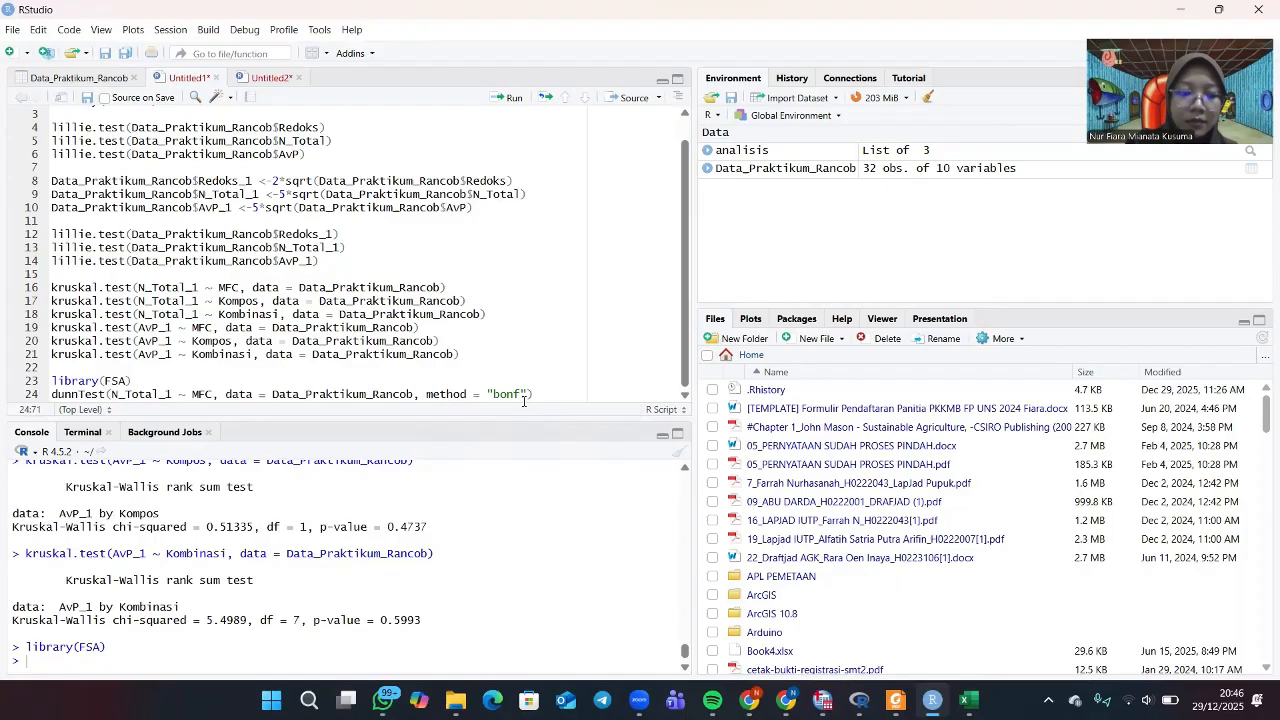
type("erroni")
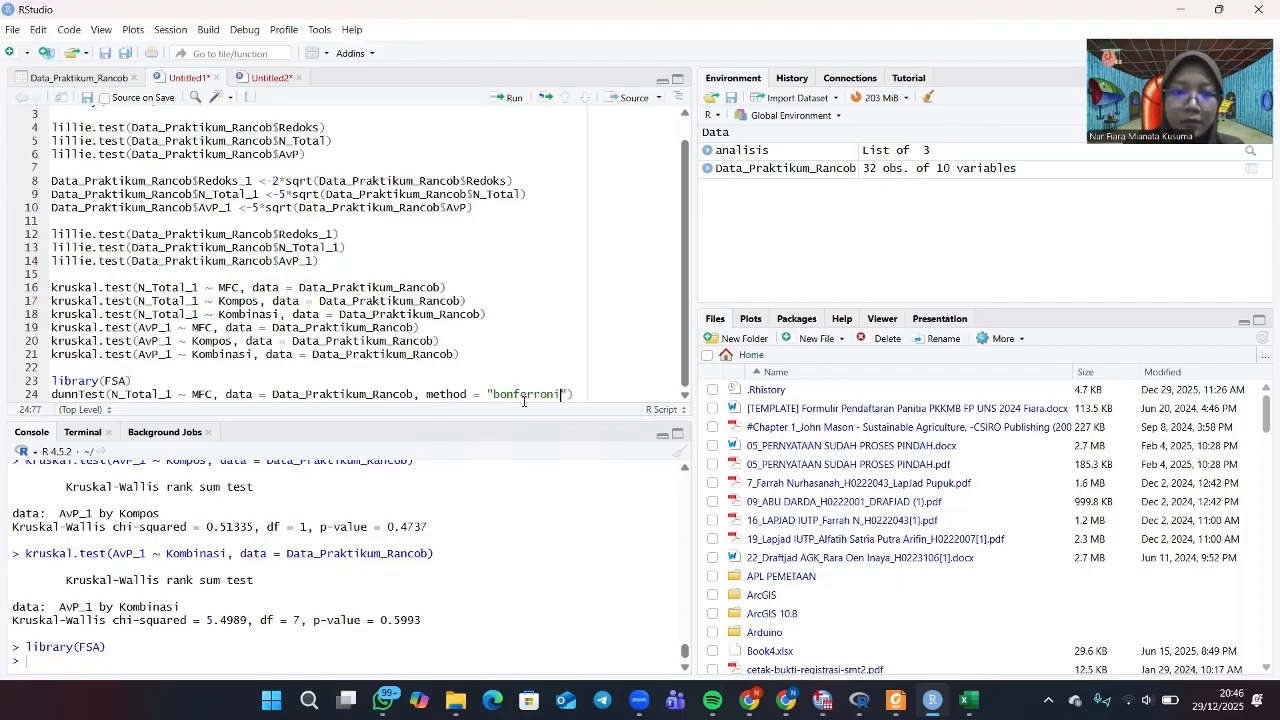
key("Right")
key("Right")
Write dunnTest(N_Total_1 ~ Kombinasi, data = Data_Praktikum_Rancob) on line 25 of the script.
key("Return")
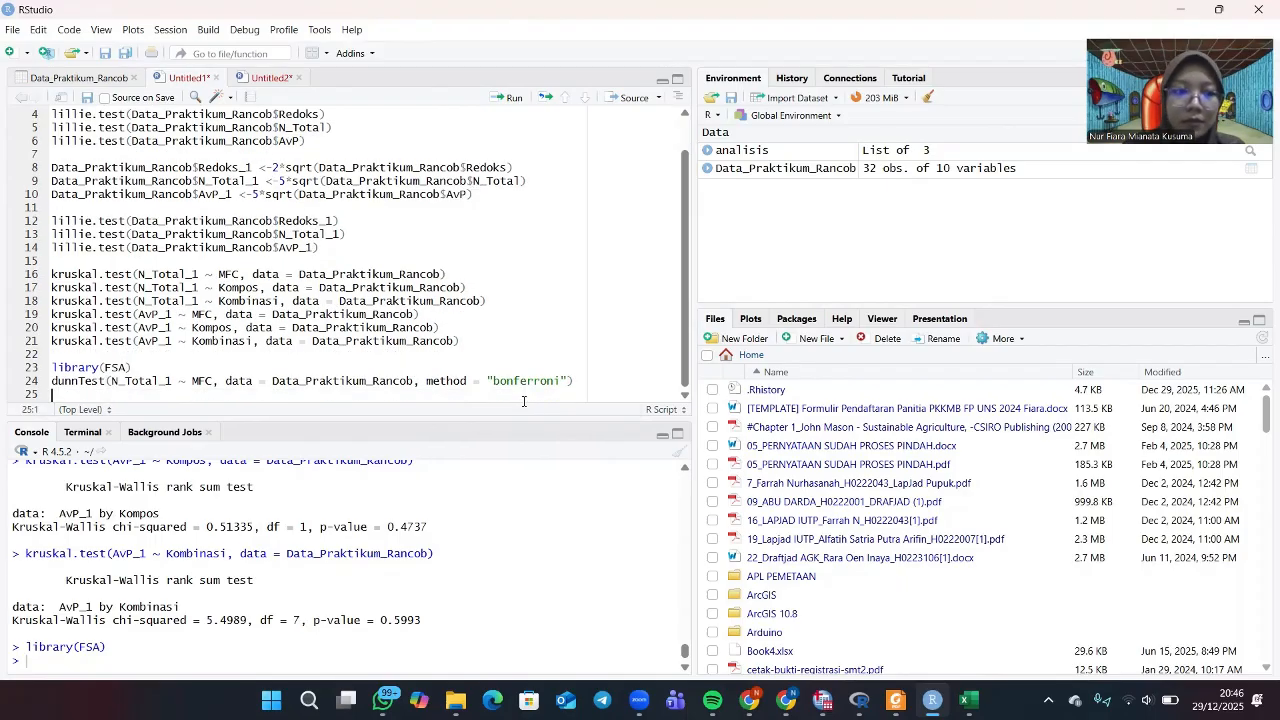
type("dunn")
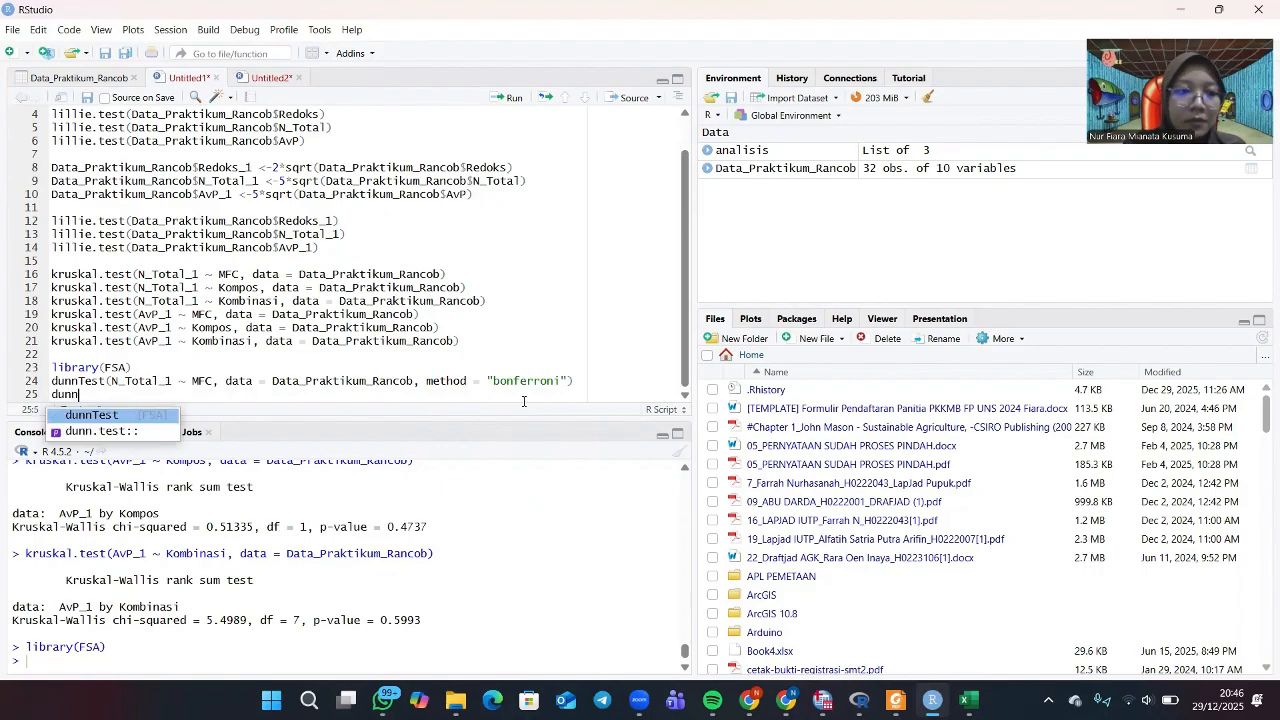
left_click(170, 414)
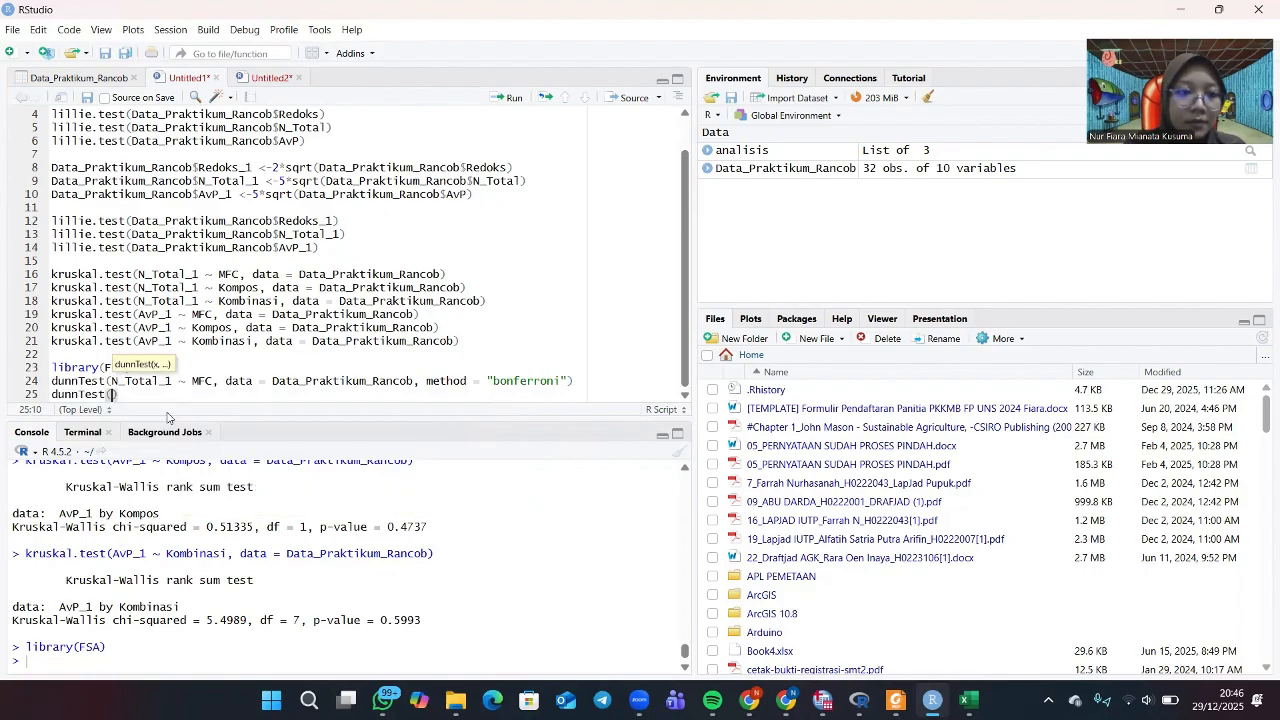
type("N")
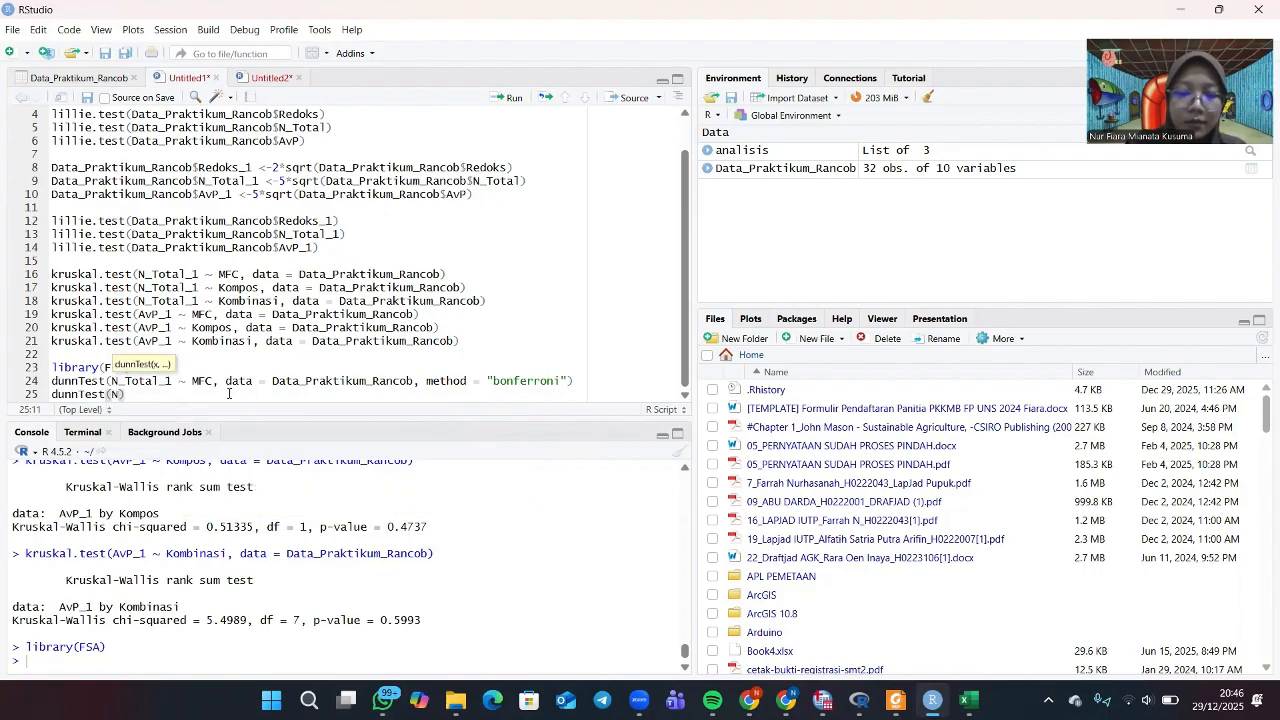
type("_T")
left_click(134, 419)
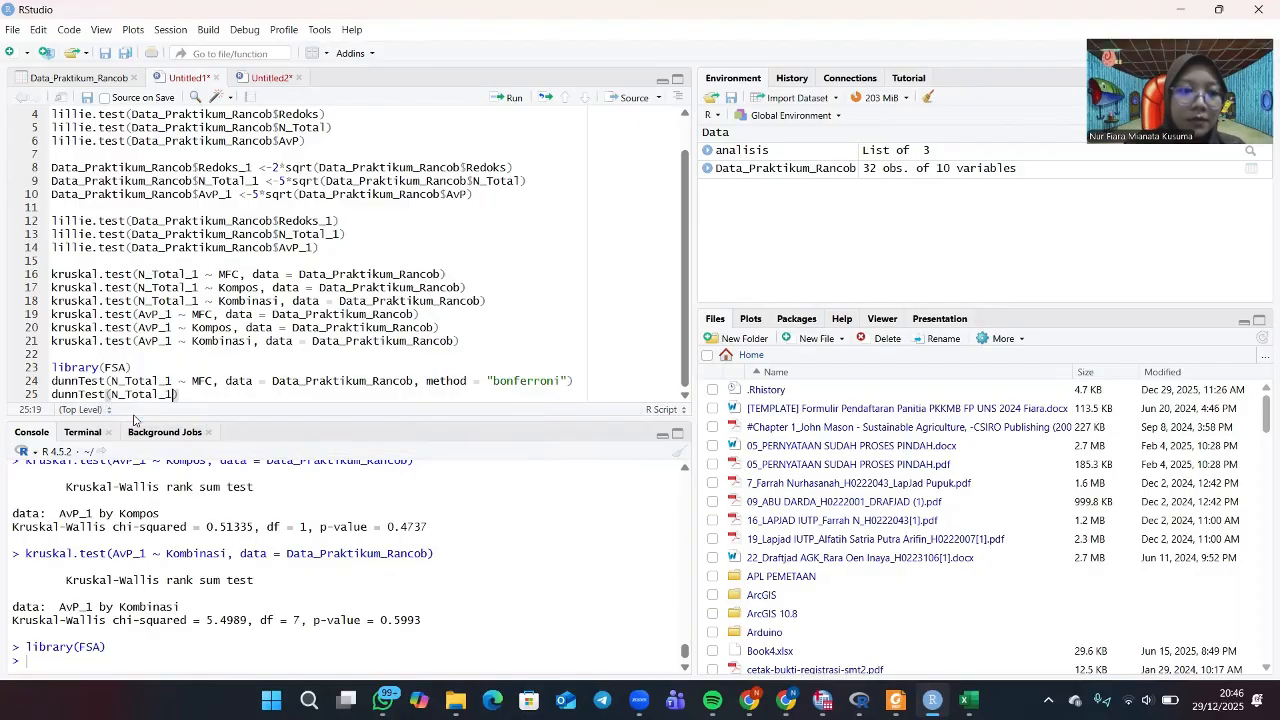
type("~ ")
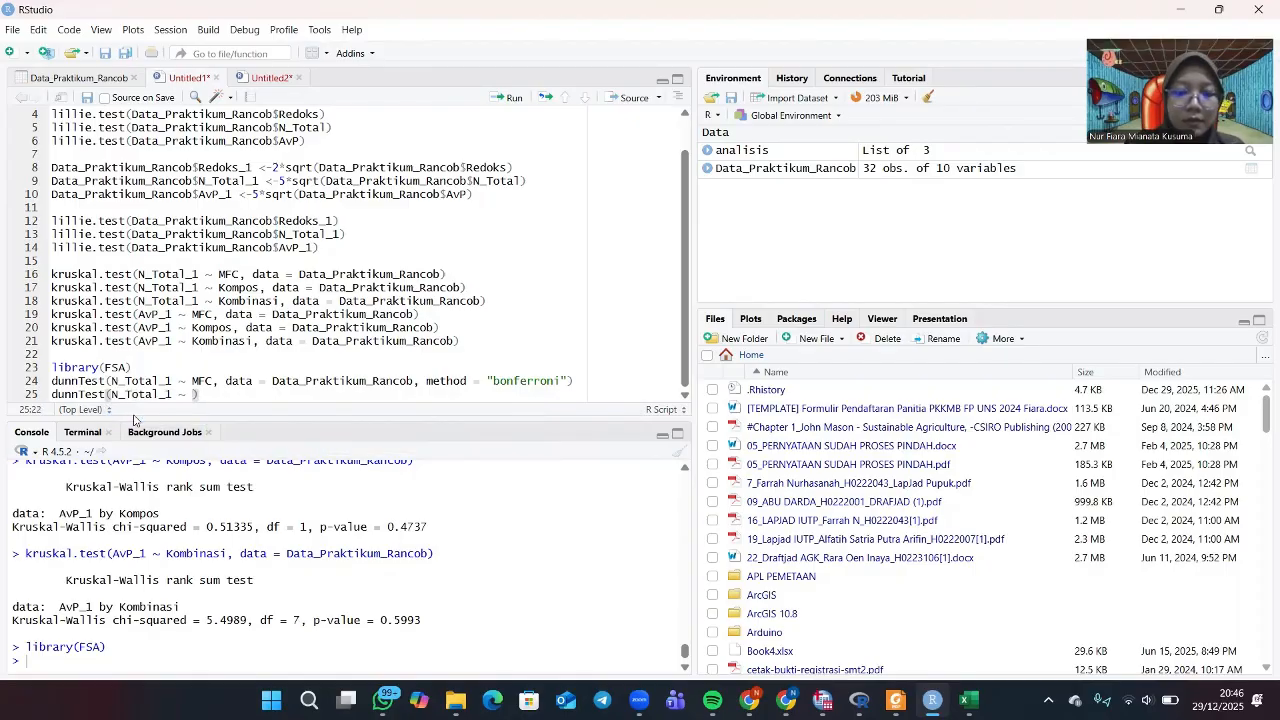
type("Kombinasi")
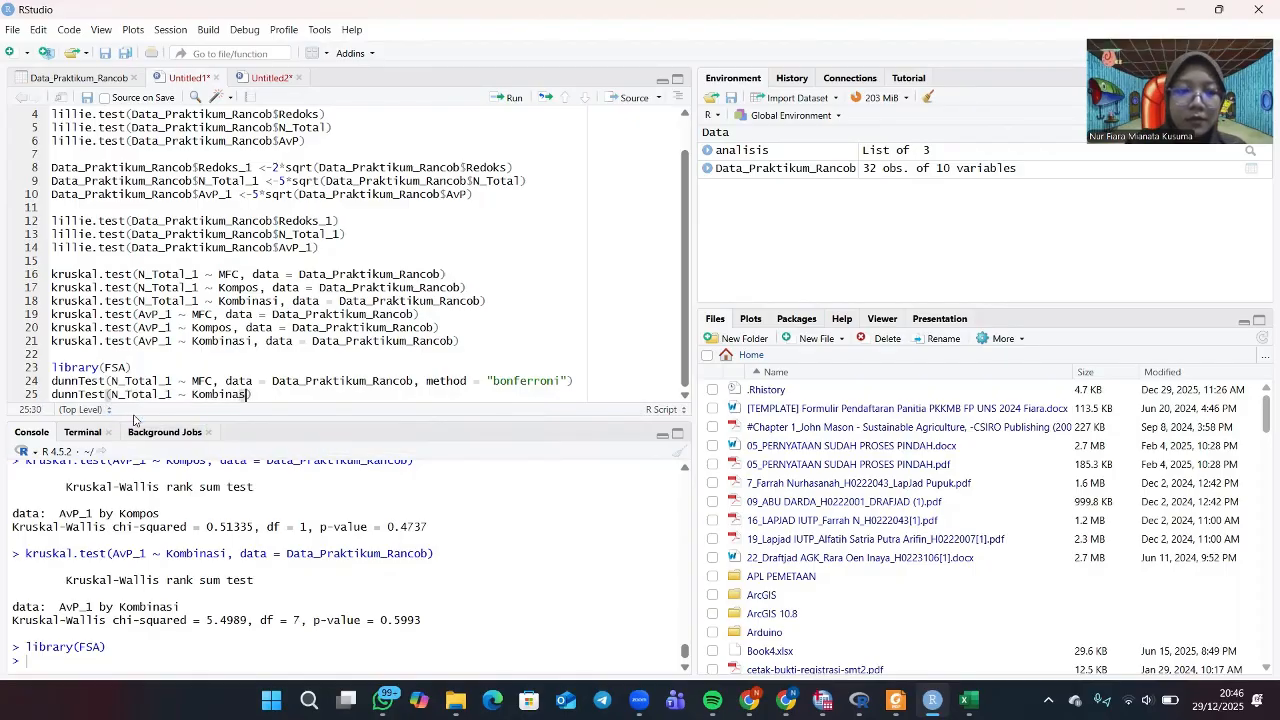
type(", data")
left_click(307, 415)
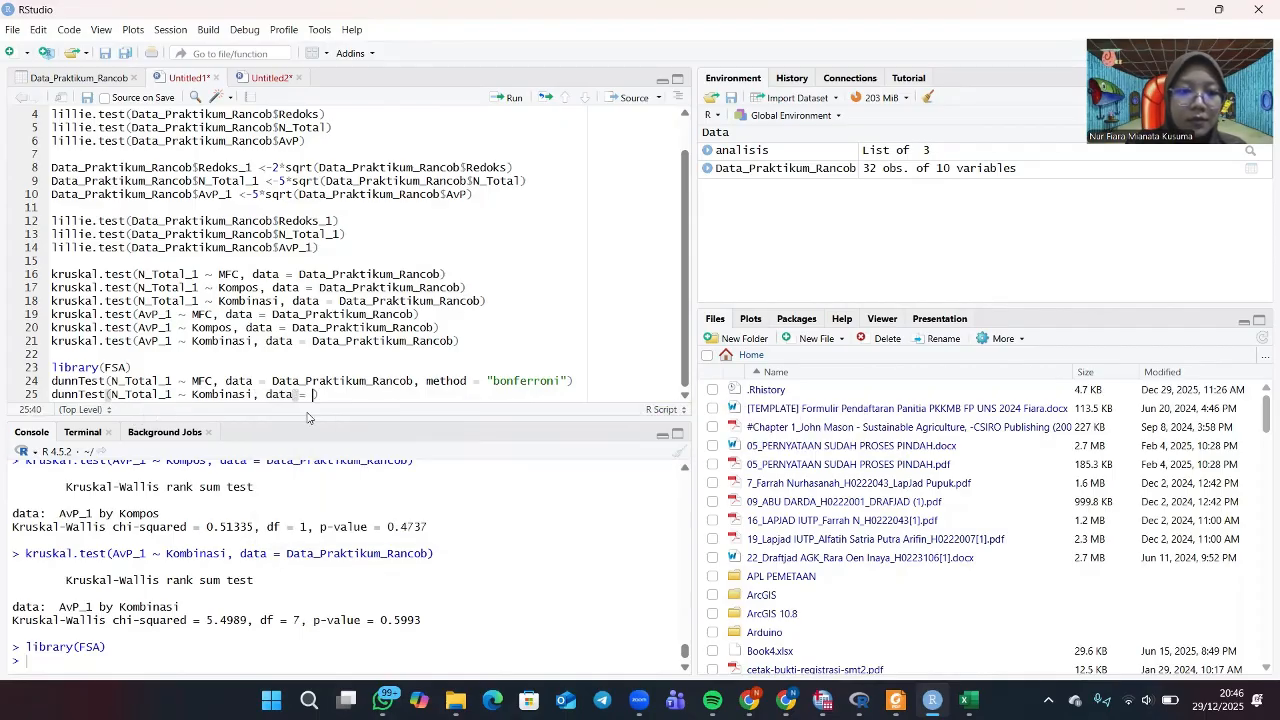
type("data")
left_click(346, 412)
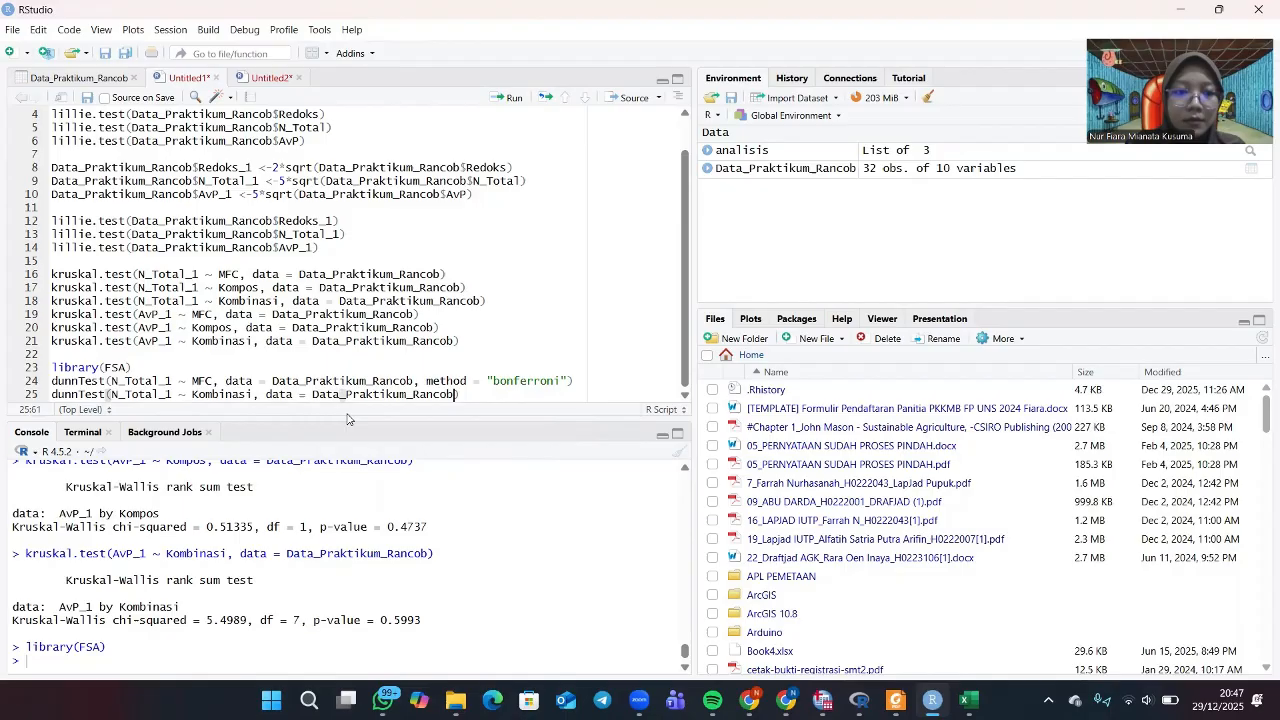
Add the argument method = "bonferroni" to the dunnTest call for Kombinasi on line 25.
type(", metho")
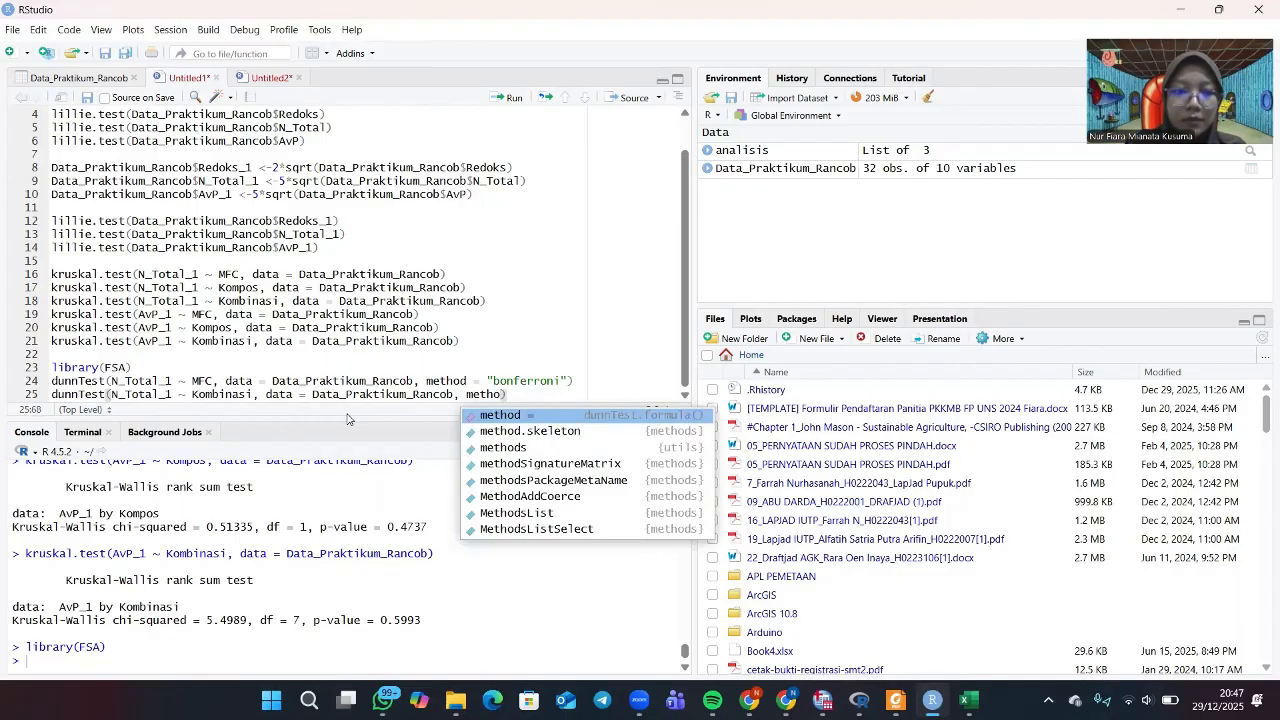
left_click(487, 416)
type("\"")
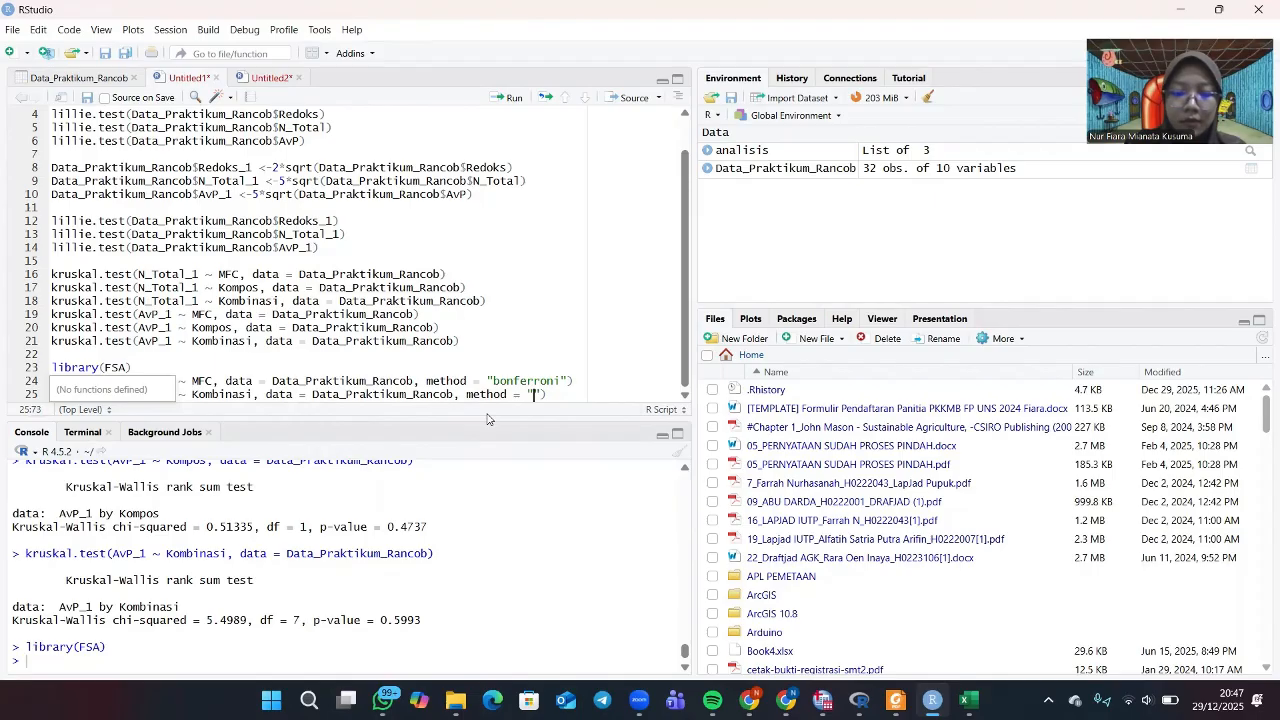
type("bonfer")
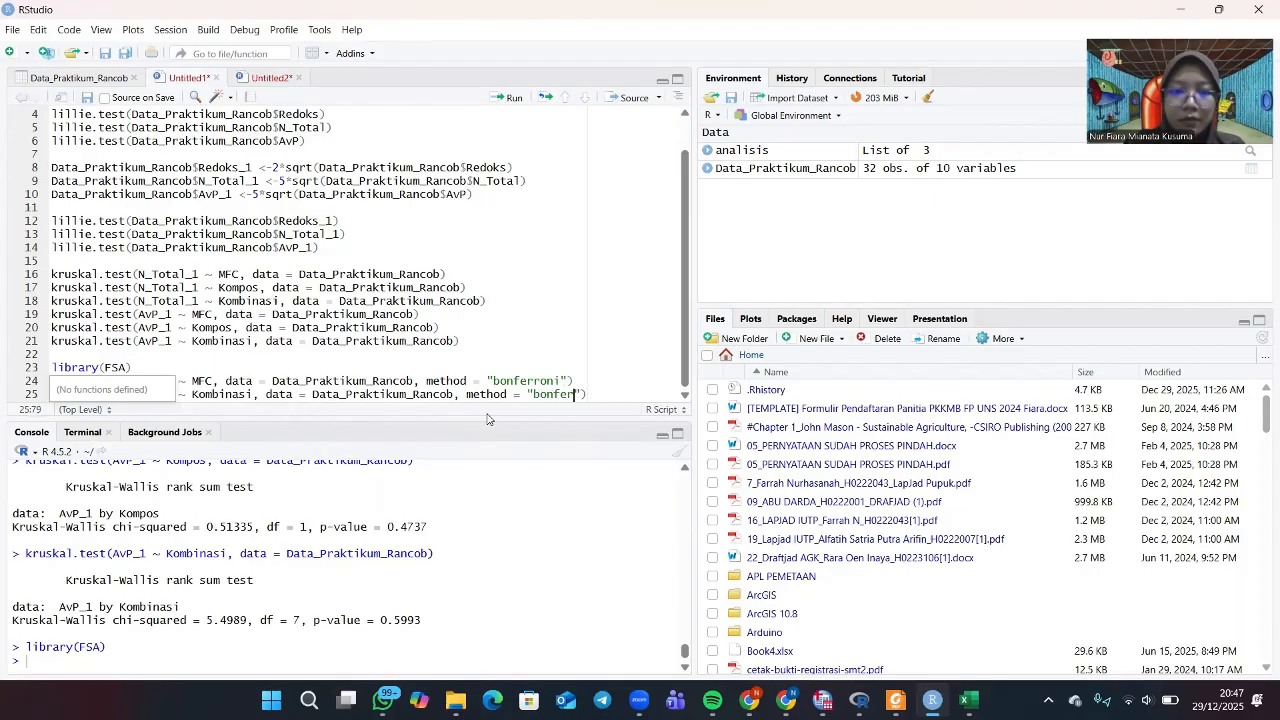
type("roni")
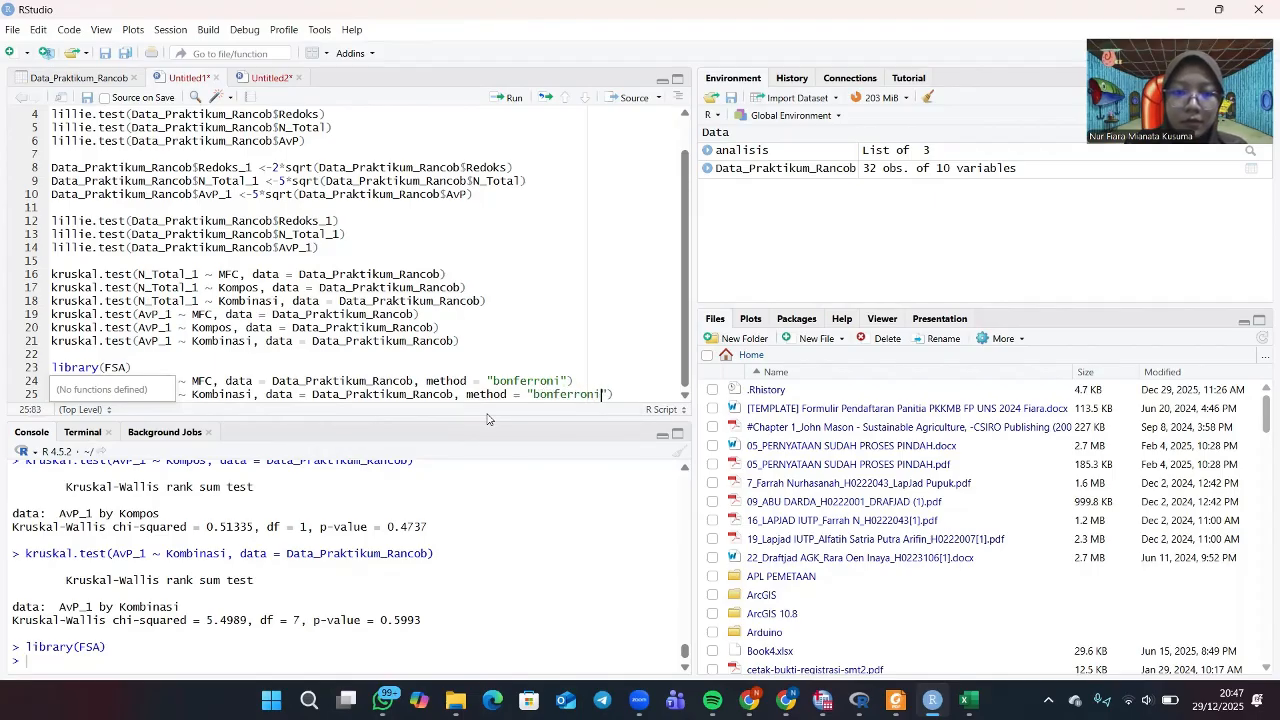
Run both dunnTest calls on lines 24 and 25 and examine the M0 - M1 and M0 - M2 rows of the MFC comparison output.
left_click(622, 393)
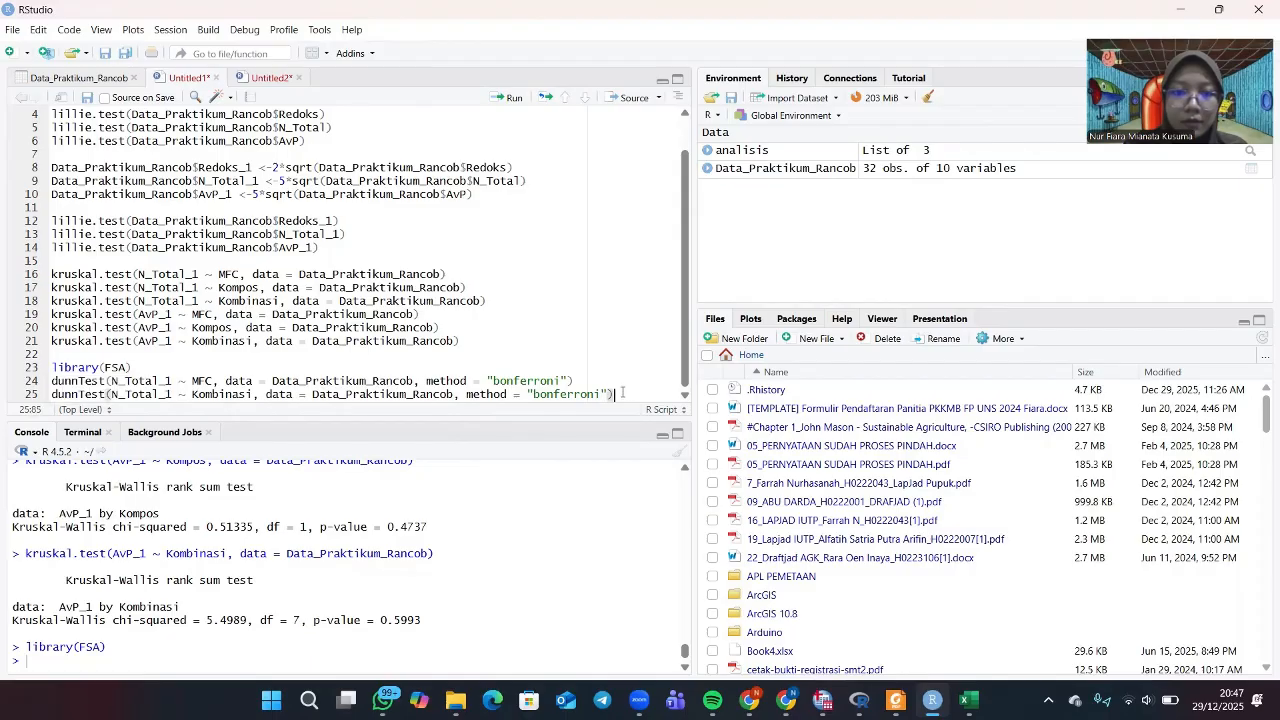
left_click_drag(622, 393, 58, 386)
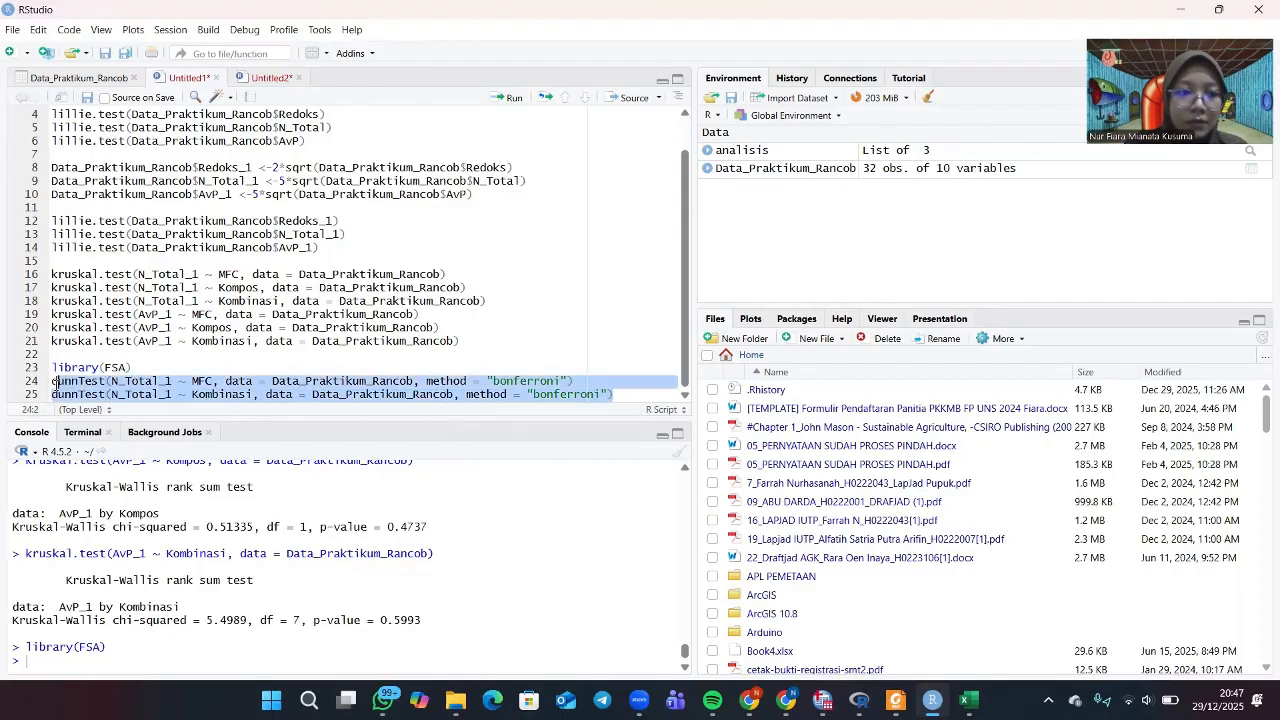
left_click(507, 97)
scroll(336, 560, "up", 5)
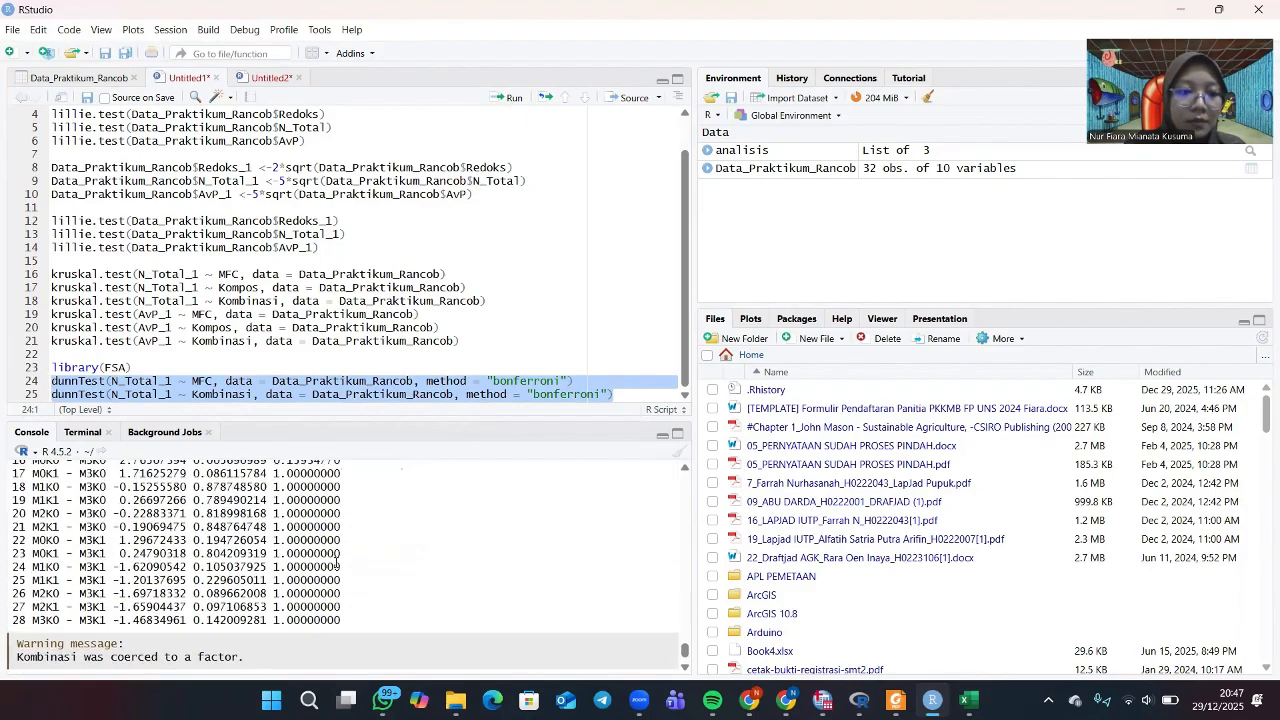
scroll(336, 565, "up", 10)
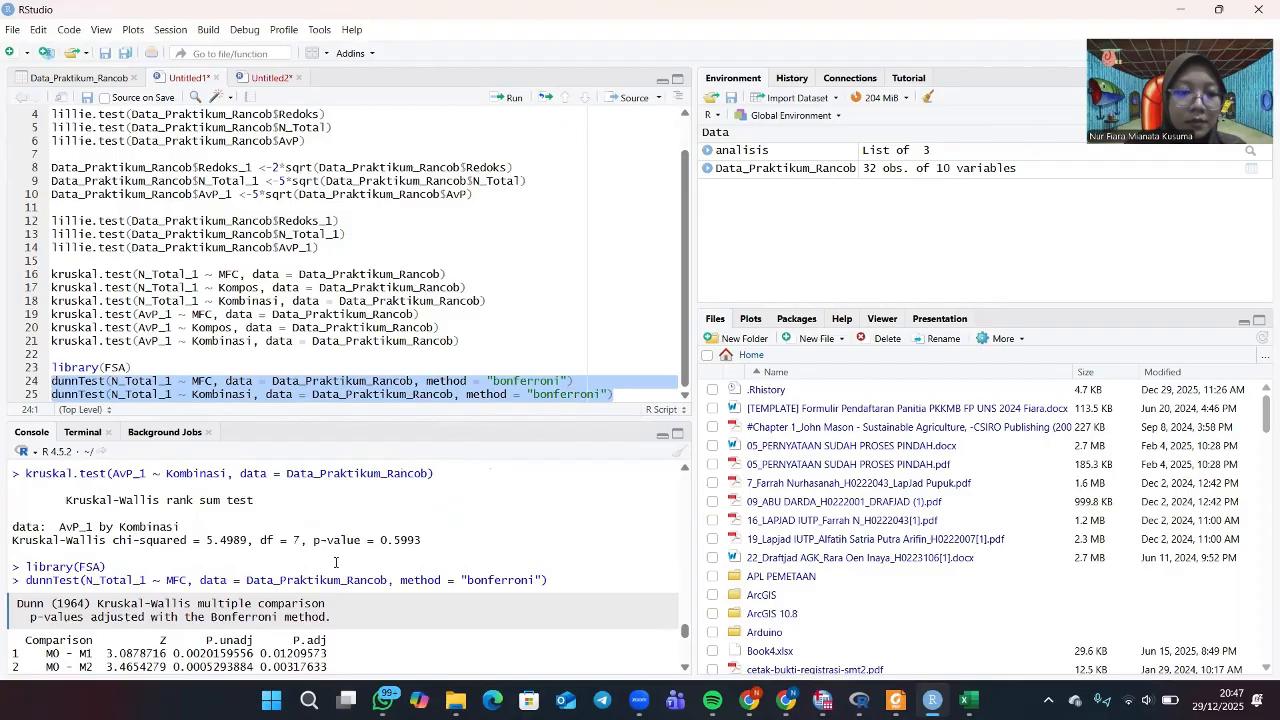
scroll(336, 563, "up", 3)
scroll(336, 563, "down", 10)
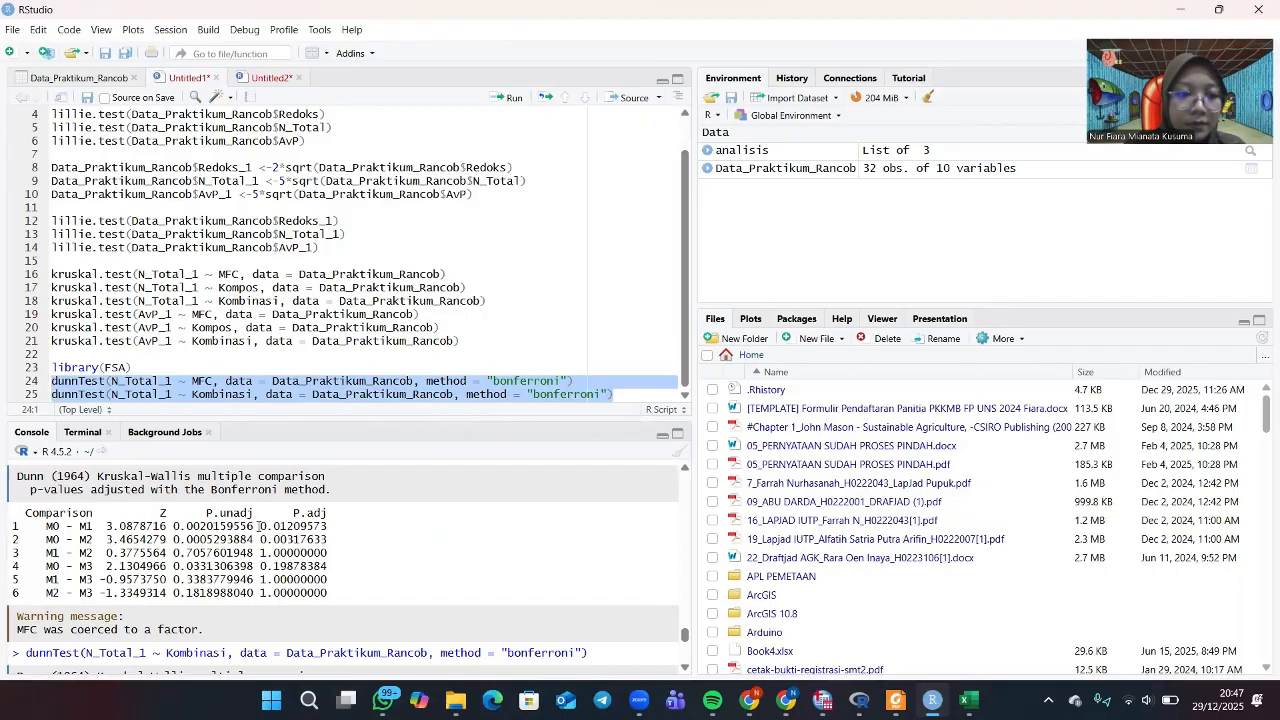
left_click_drag(262, 526, 328, 539)
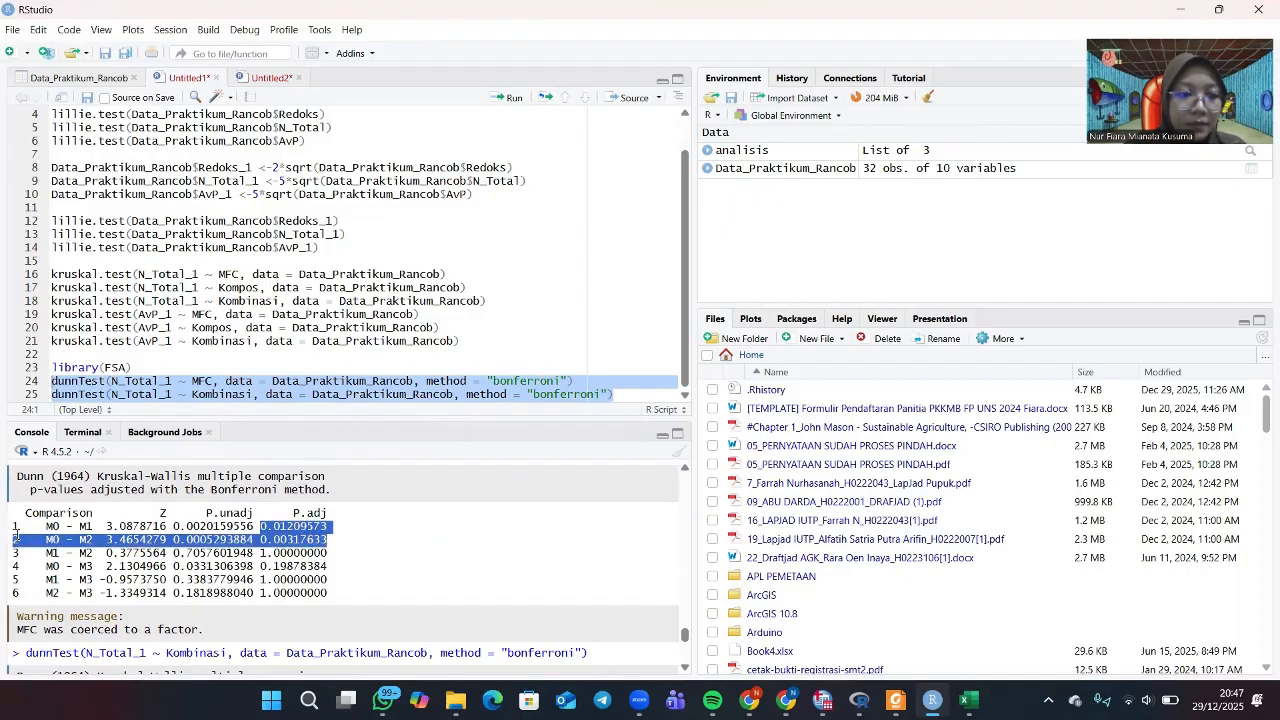
left_click_drag(14, 527, 331, 538)
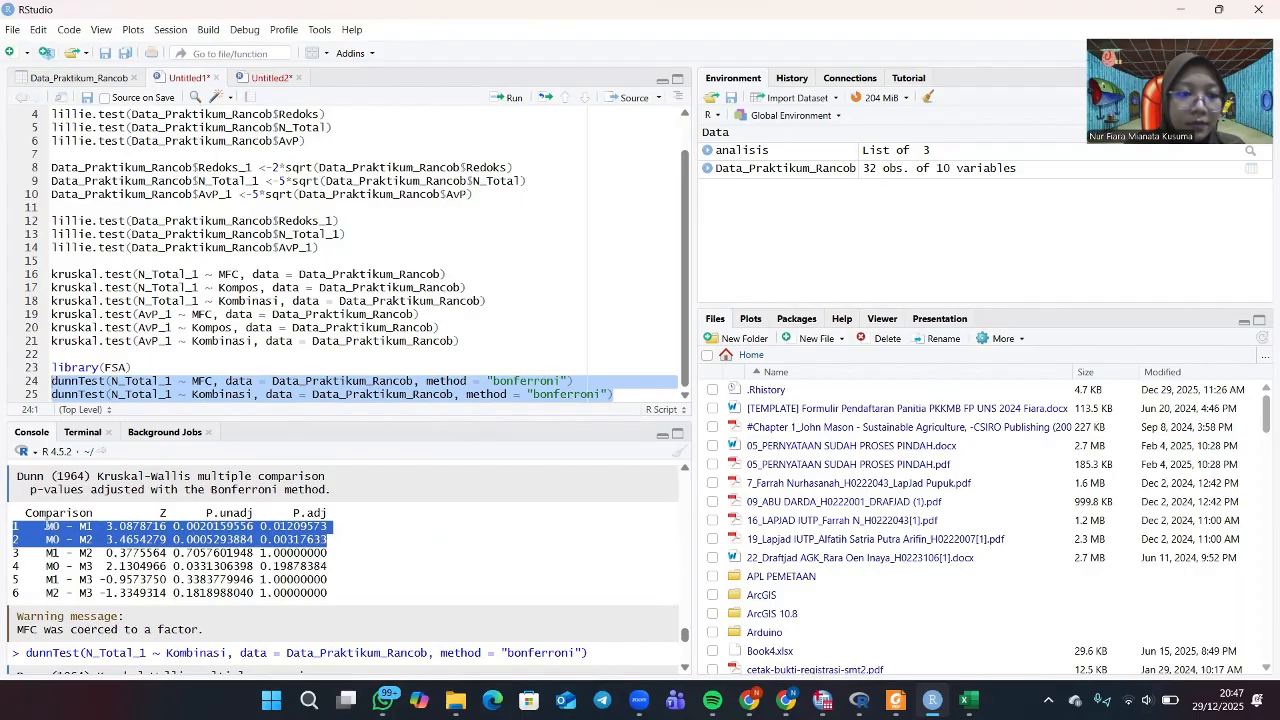
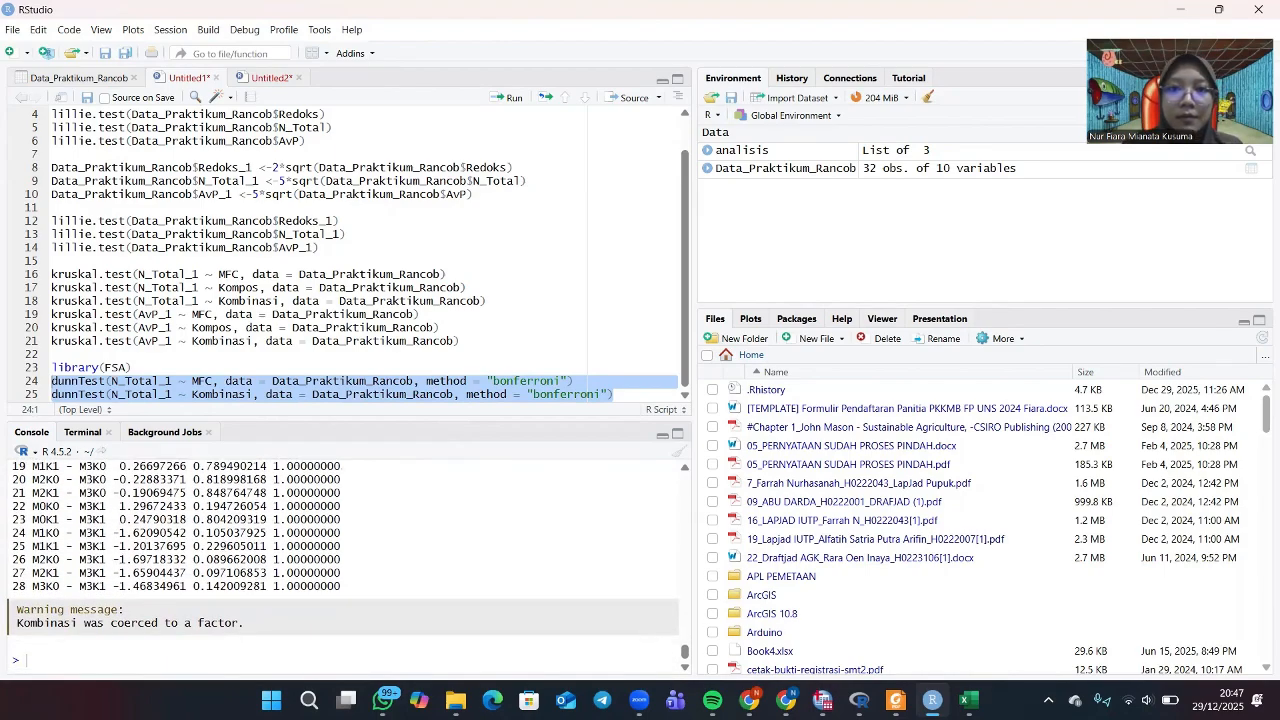
Leave a blank line below the dunnTest calls and start the assignment korelasi <-cor() on line 27.
left_click(628, 401)
key("Return")
key("Return")
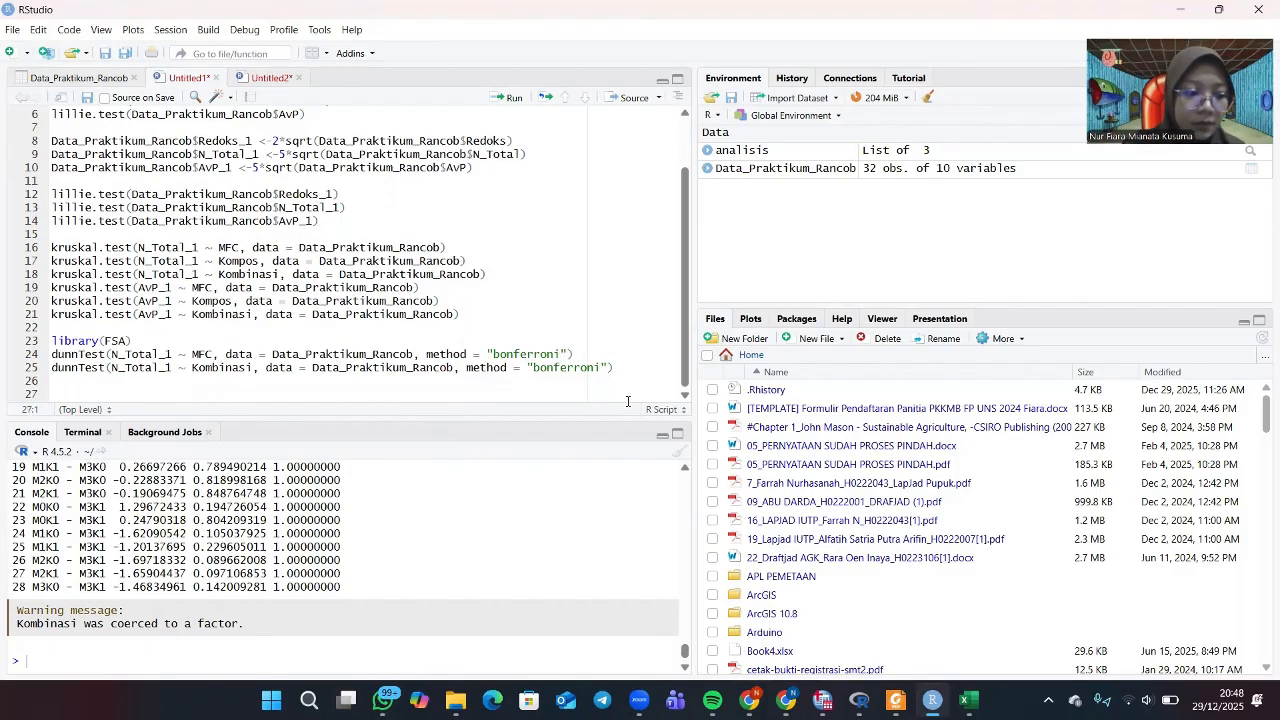
type("kore")
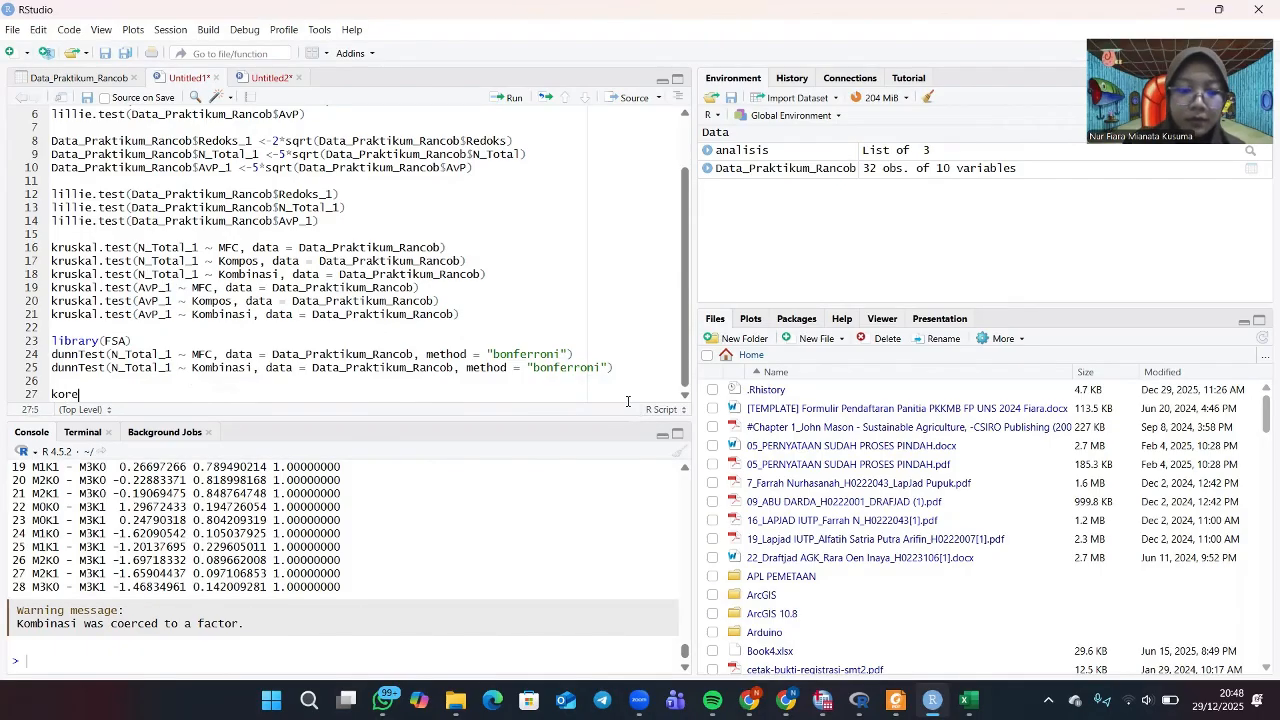
type("lasi")
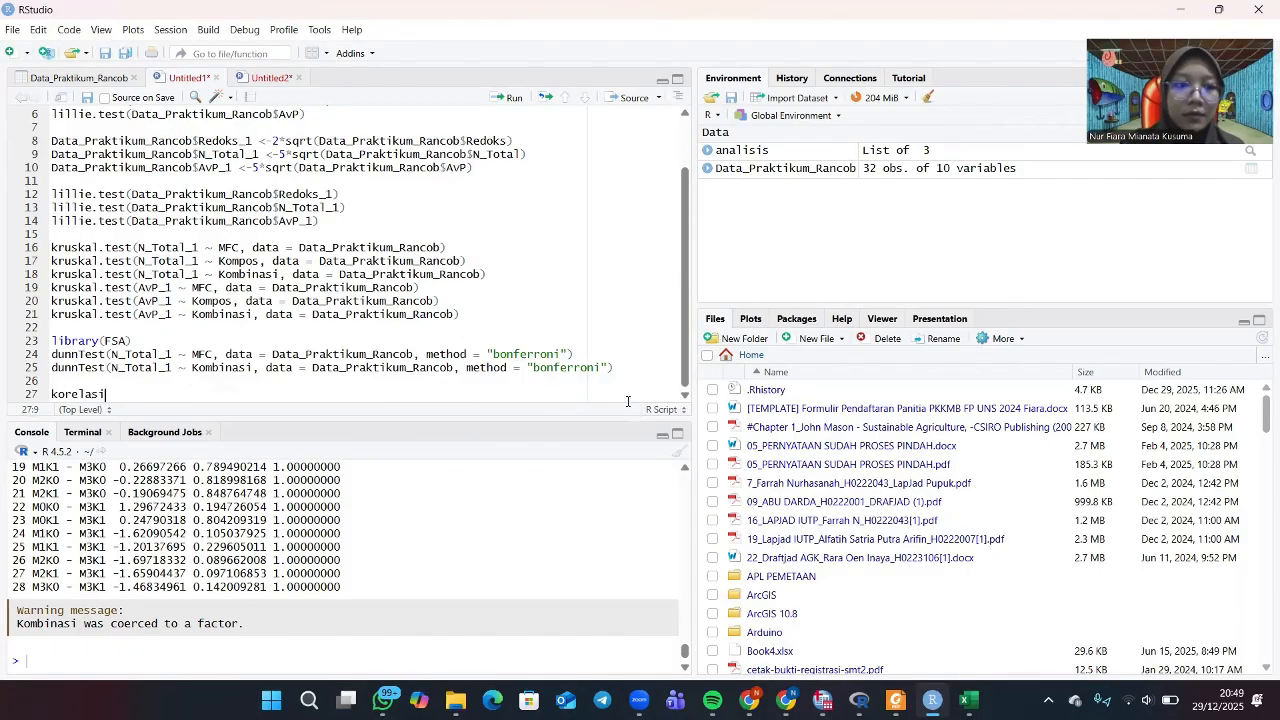
type(" <")
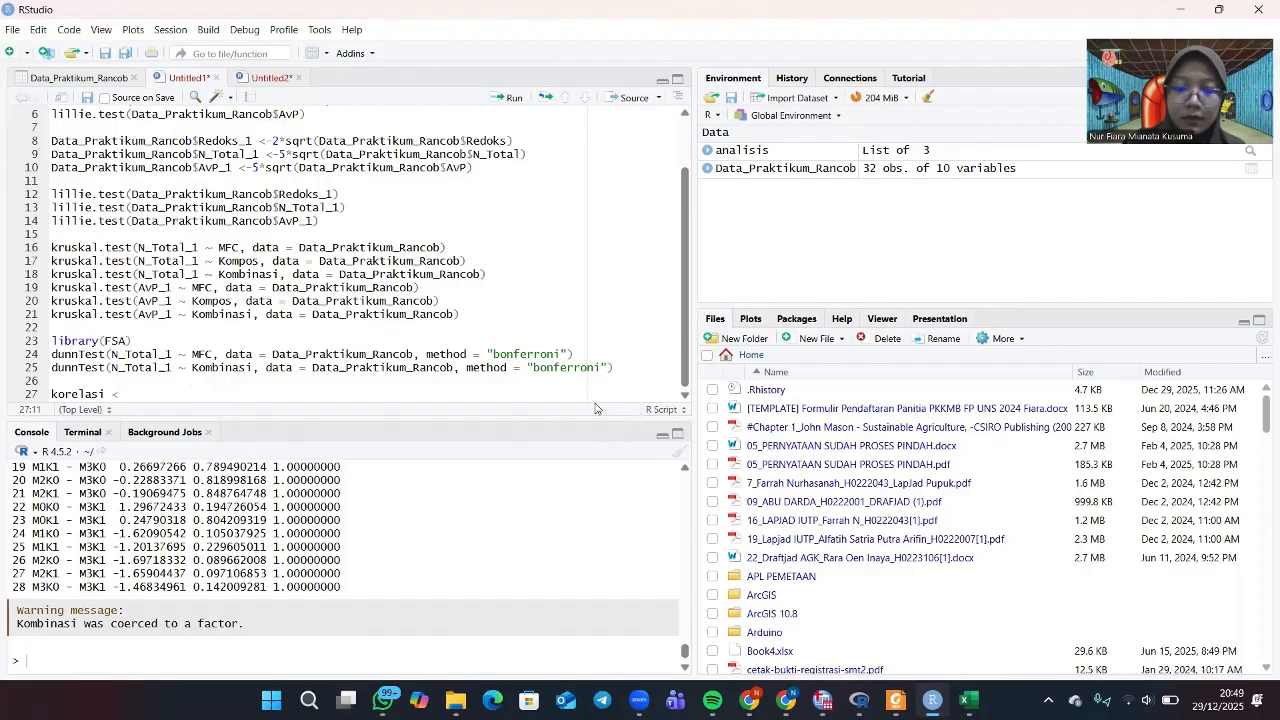
type("-c")
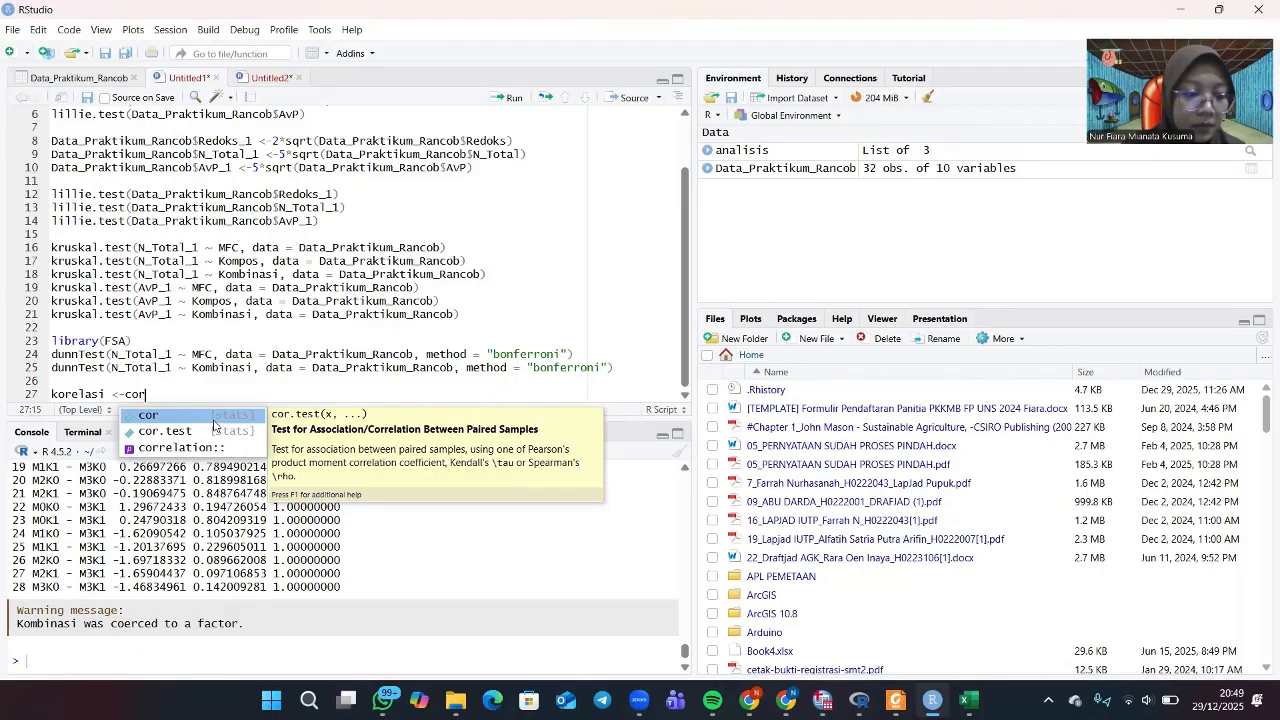
type("or")
key("Tab")
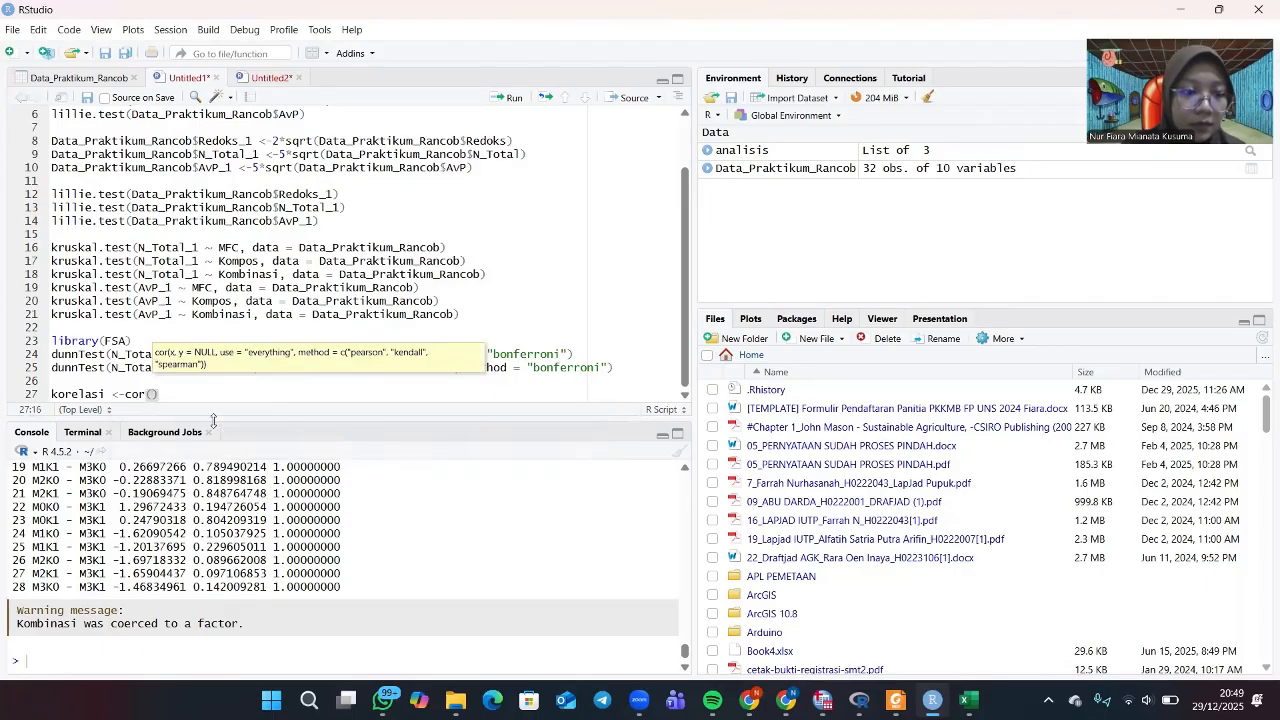
Fill in the cor call on line 27 with the arguments Data_Praktikum_Rancob$Redoks_1 and Data_Praktikum_Rancob$N_Total_1.
type("data")
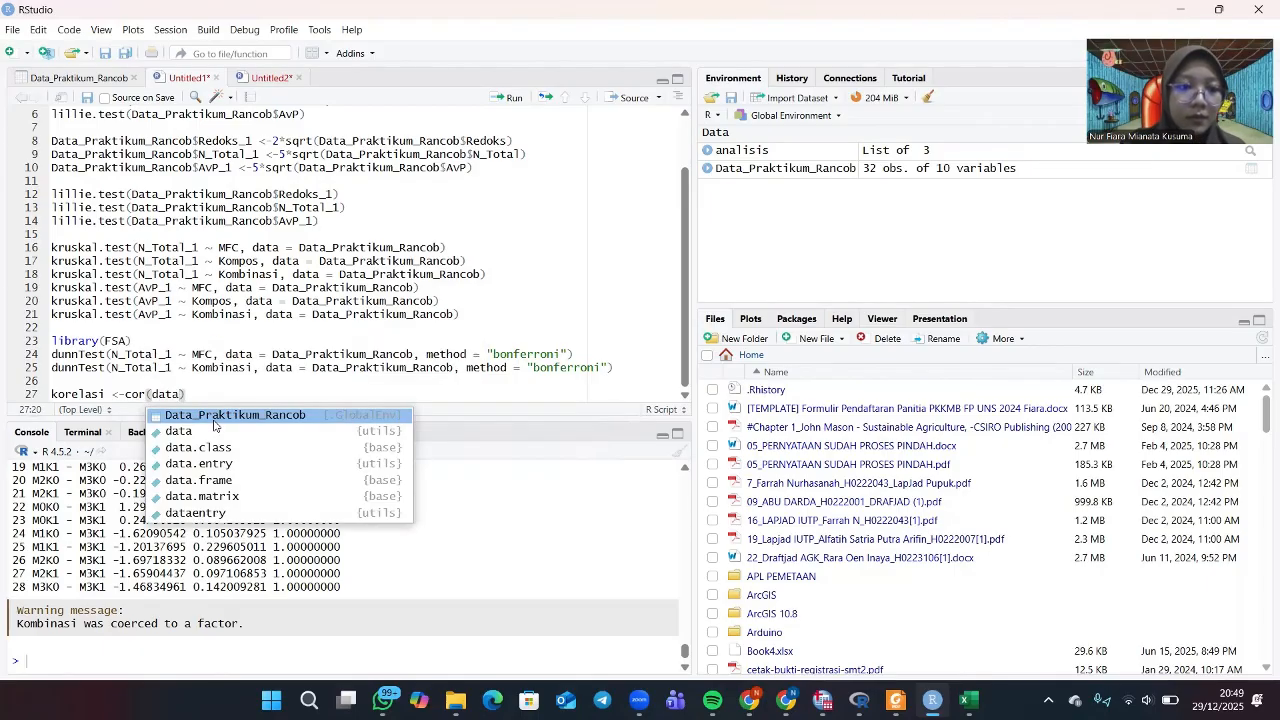
left_click(240, 420)
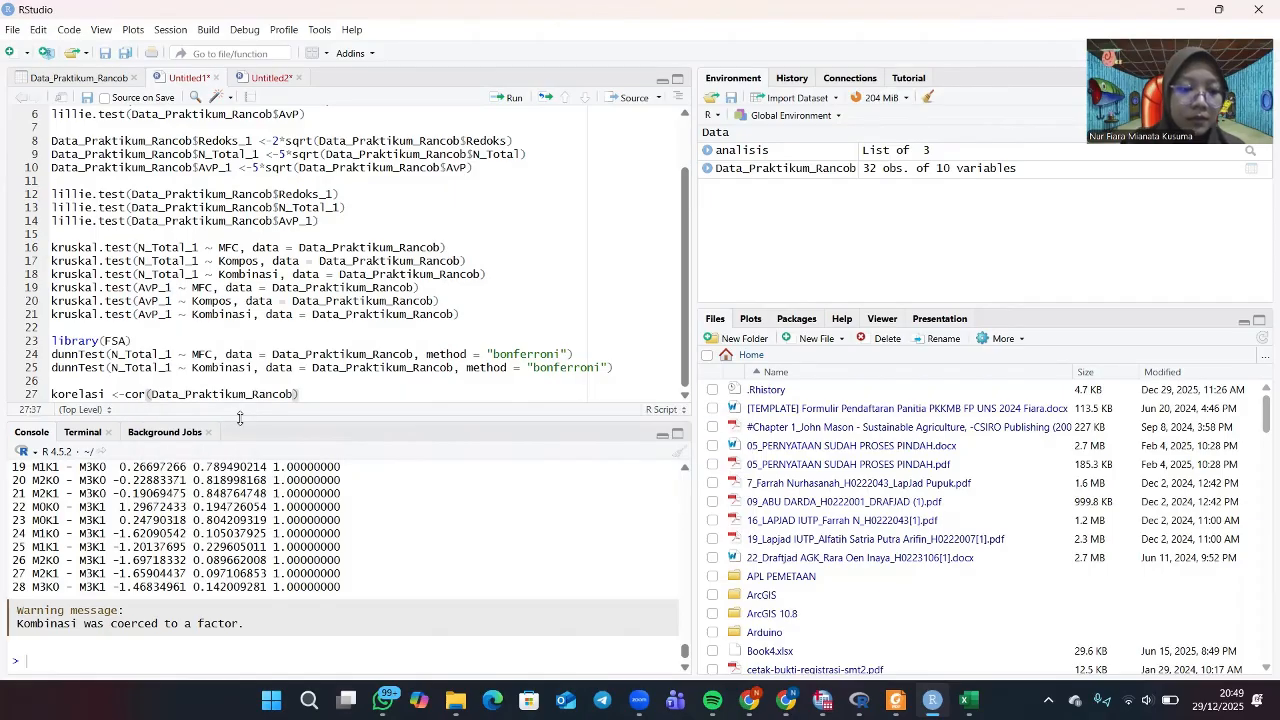
type("$")
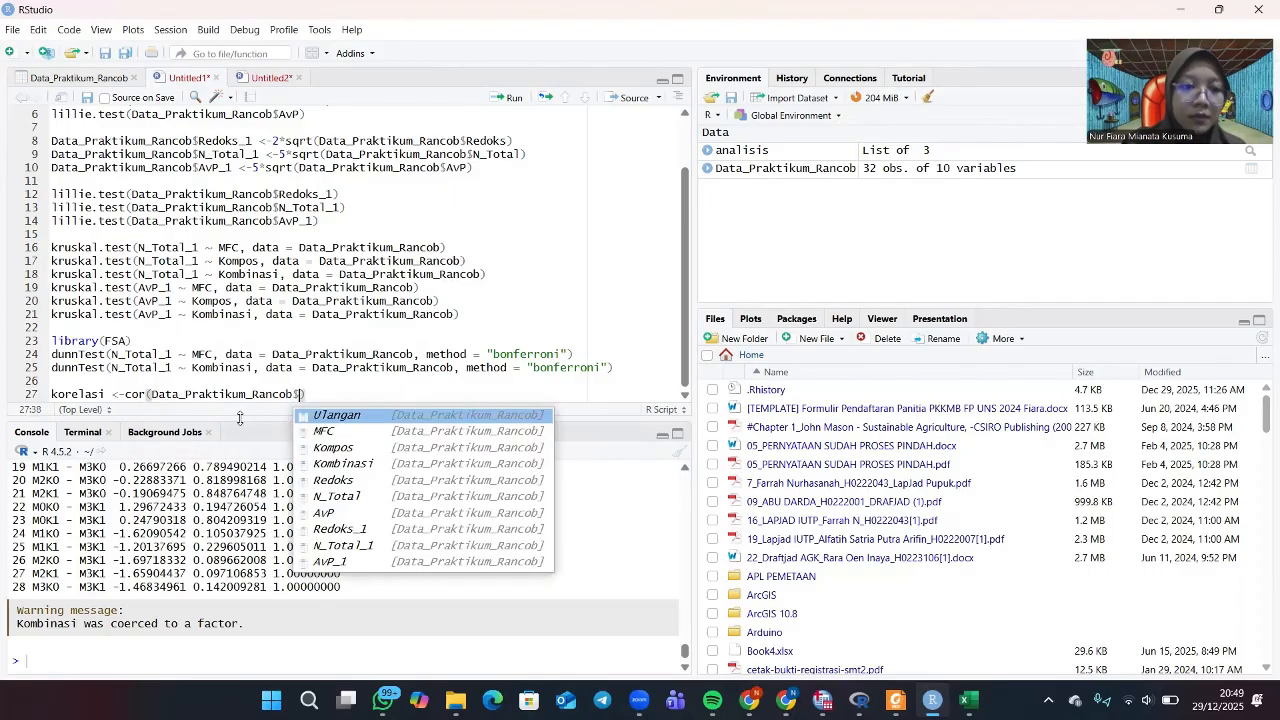
left_click(377, 528)
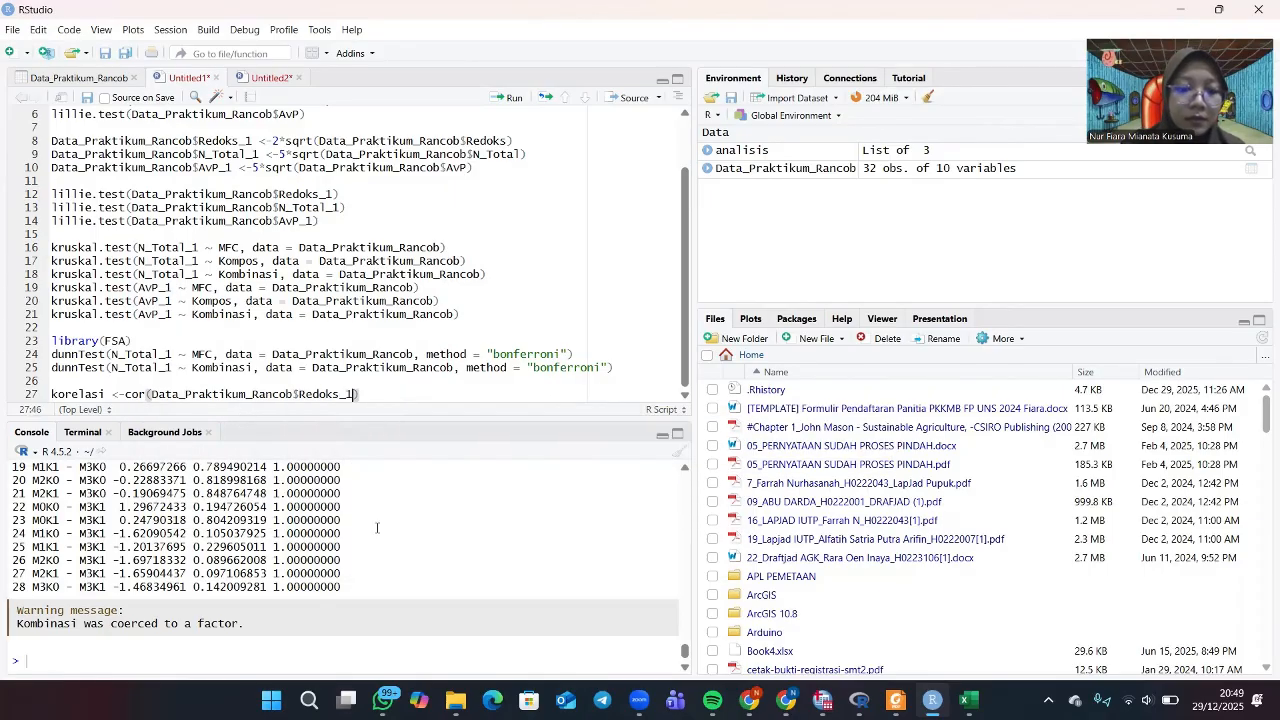
type(", ")
type("dat")
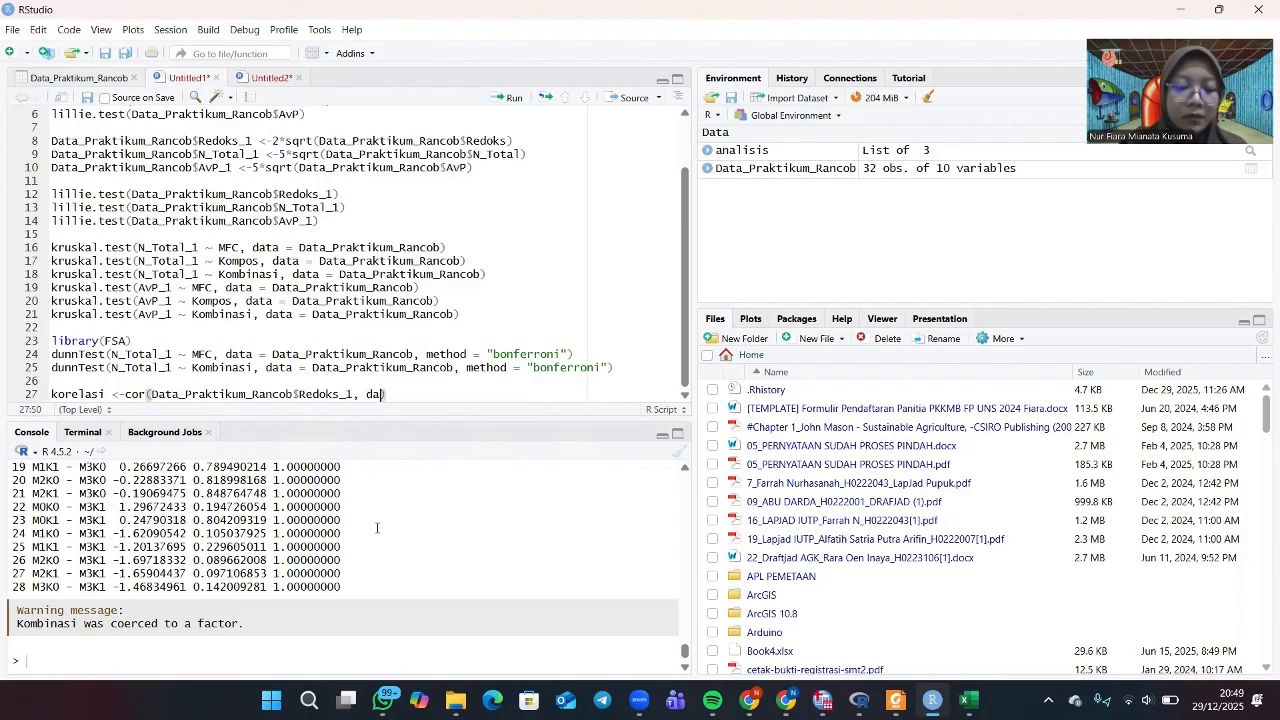
left_click(427, 415)
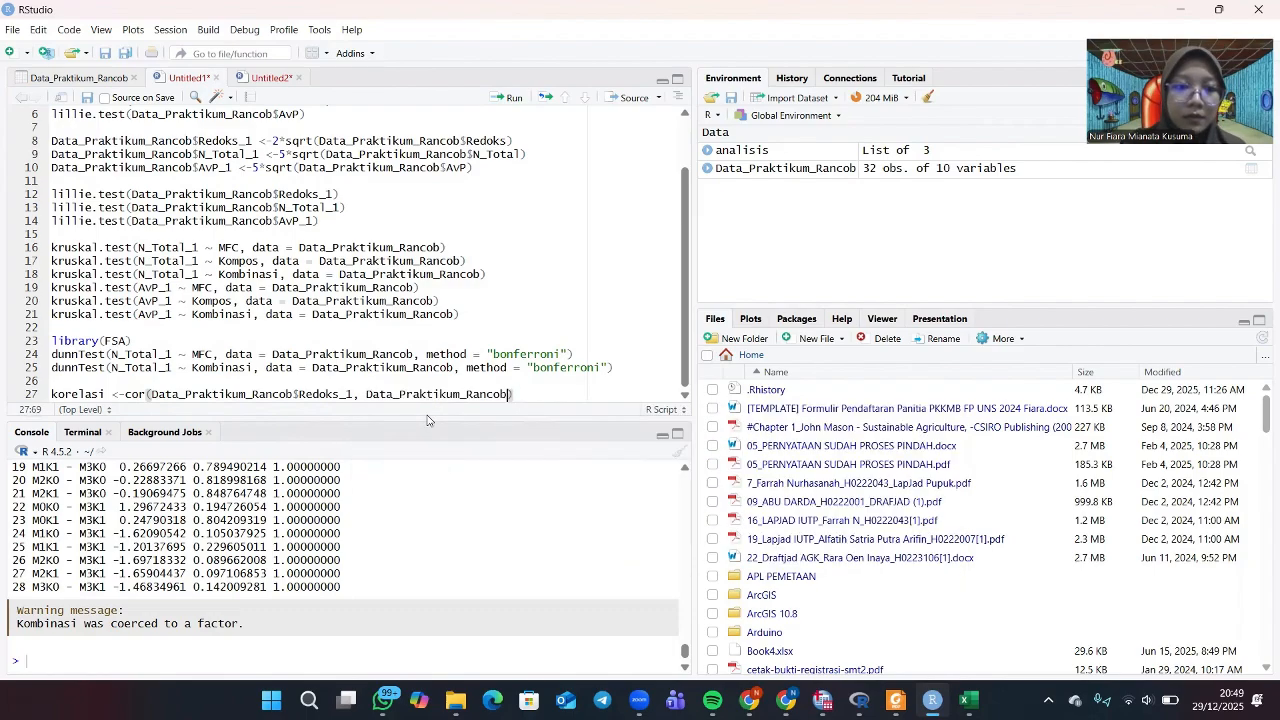
type("$")
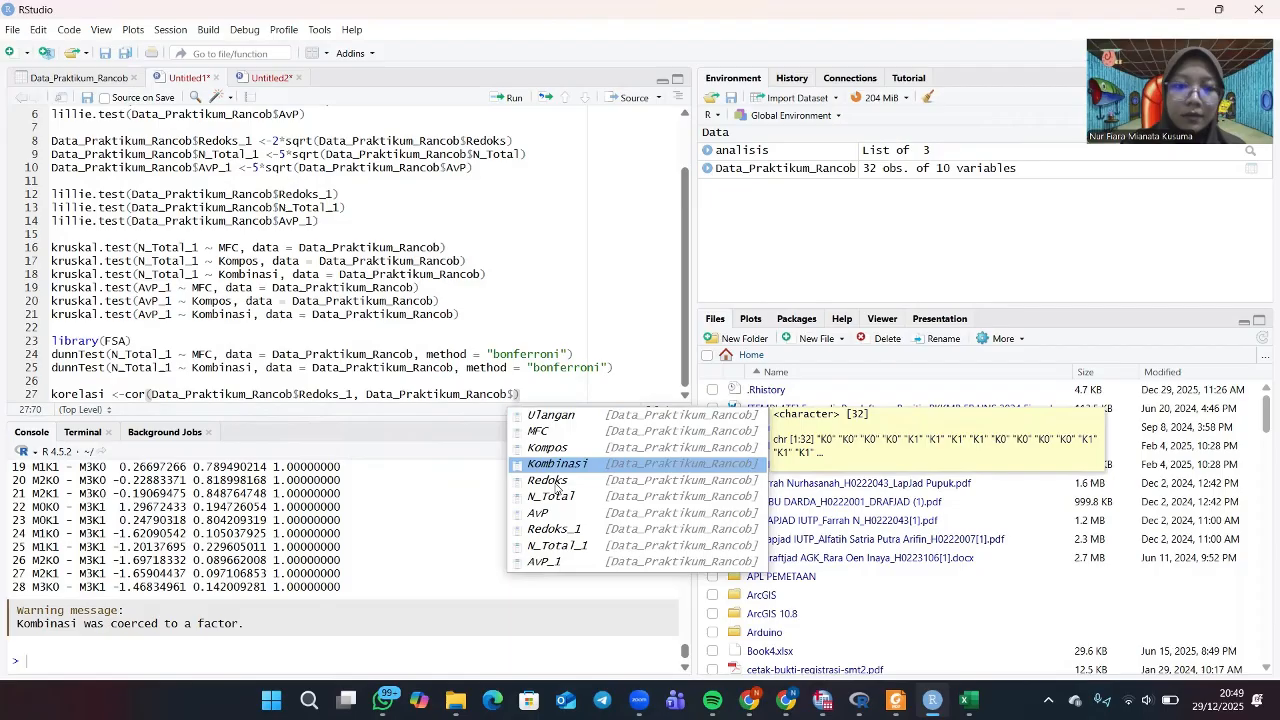
left_click(562, 545)
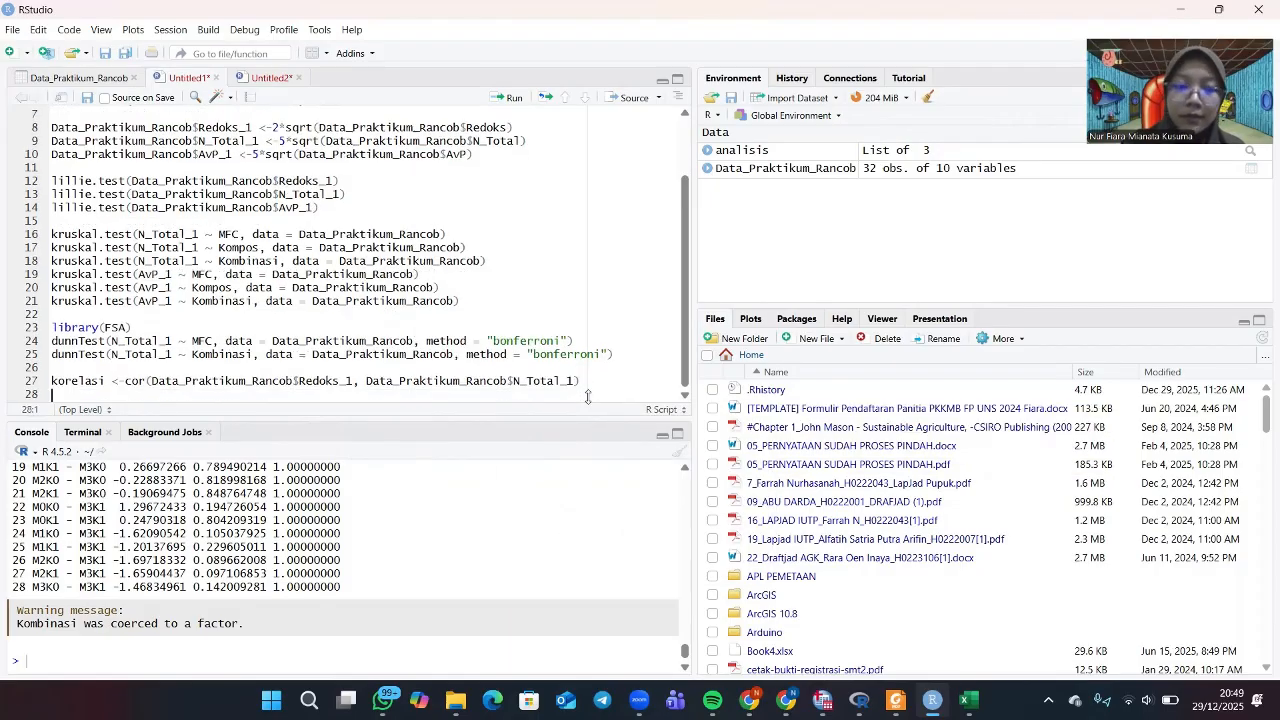
Add print(korelasi) on line 28 and run it to output the Redoks_1 and N_Total_1 correlation test.
type("p")
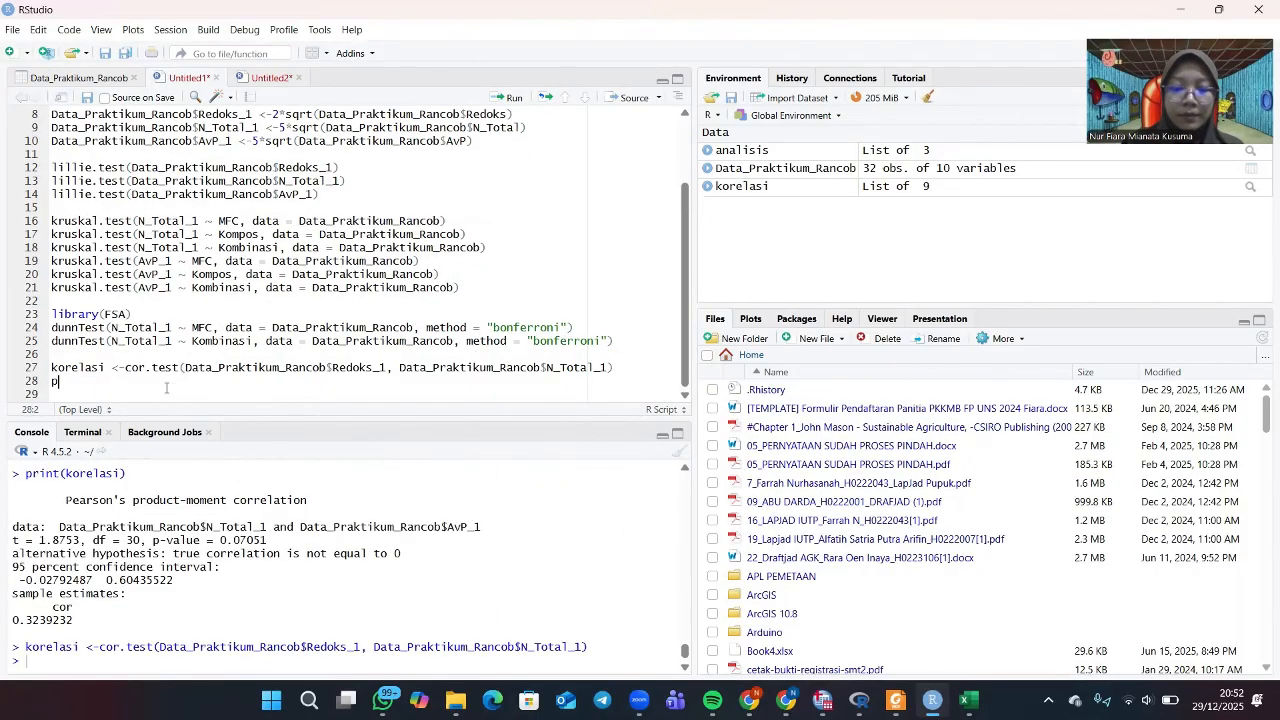
type("rint(ko")
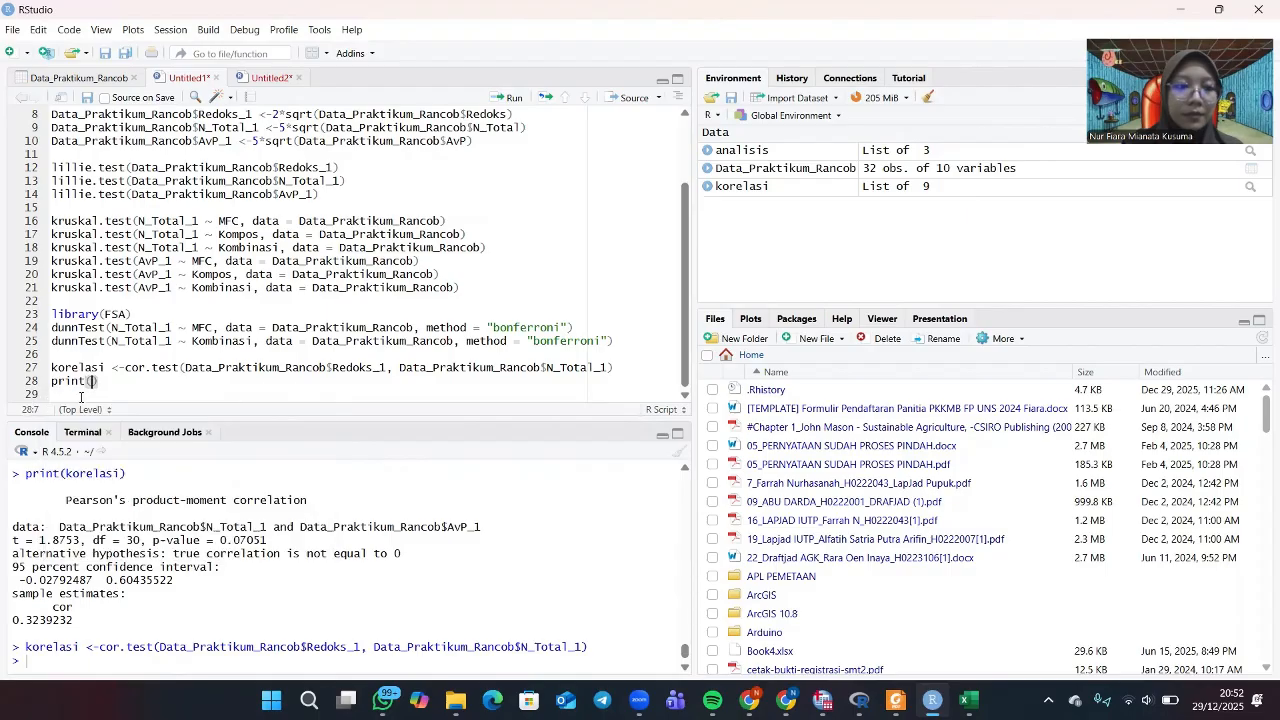
type("relasi")
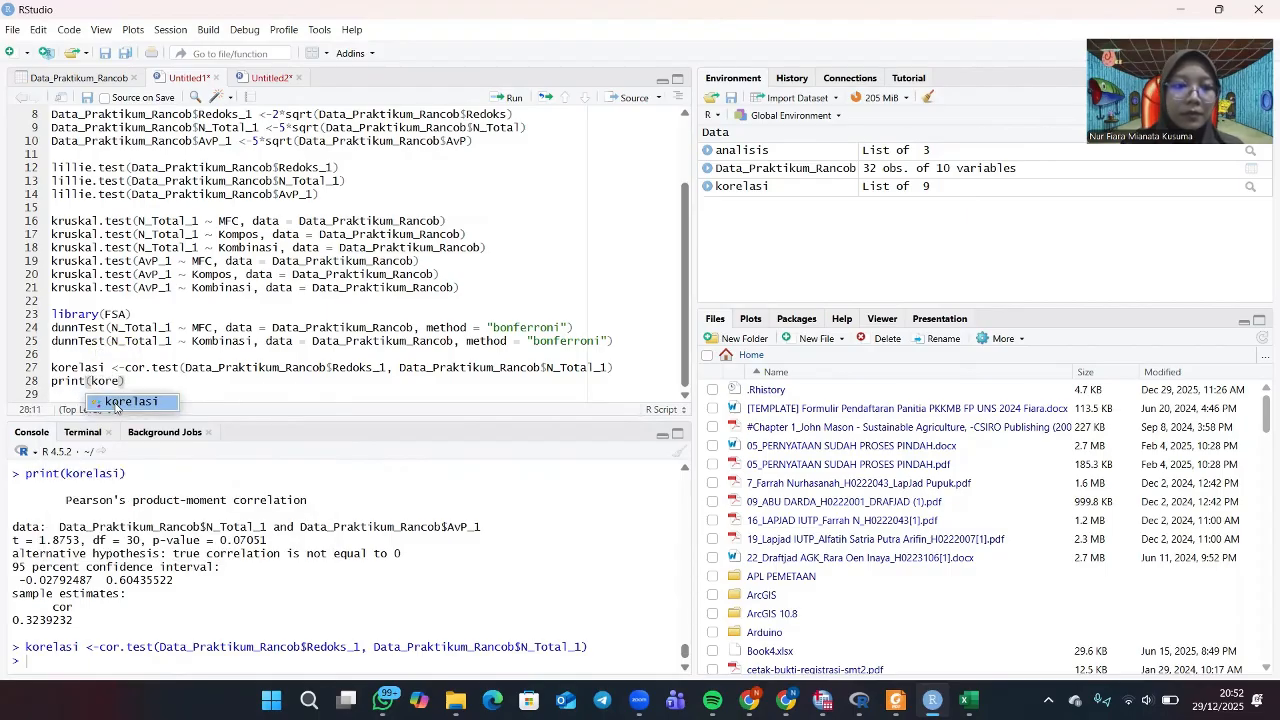
left_click(509, 99)
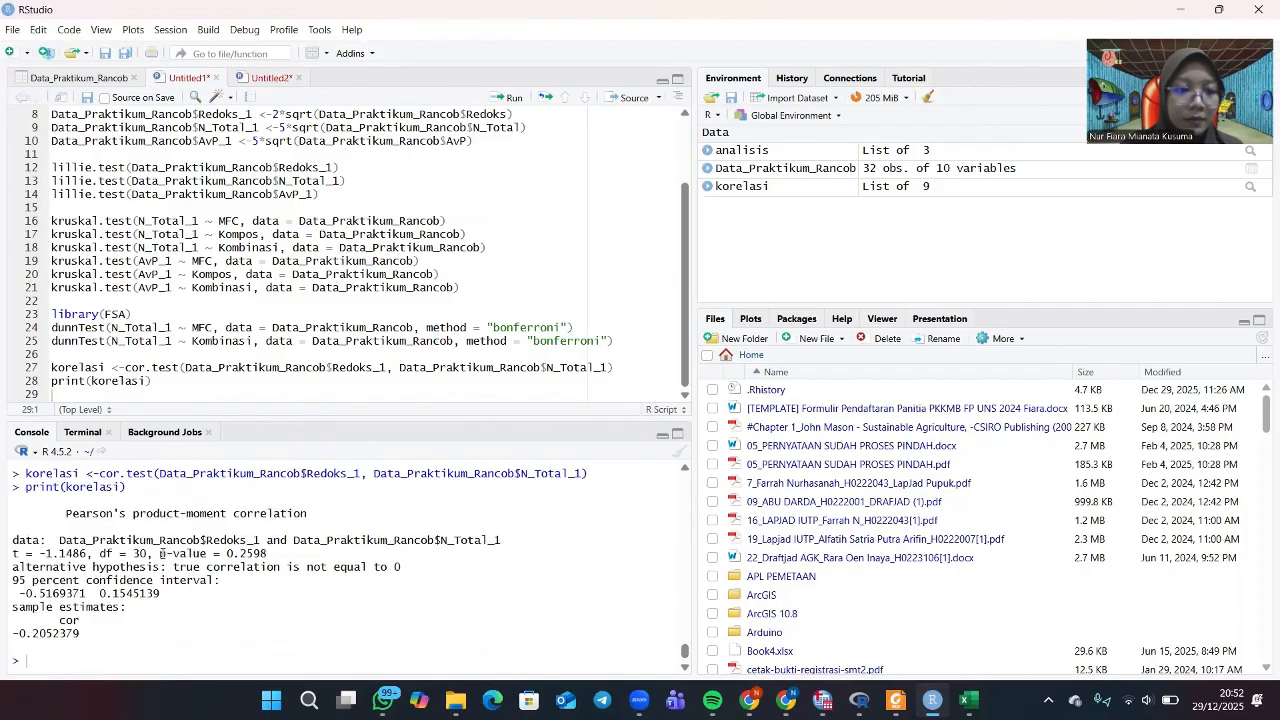
Examine the p-value, the lower confidence limit and the cor estimate in the Redoks_1 and N_Total_1 correlation output.
left_click_drag(160, 553, 273, 553)
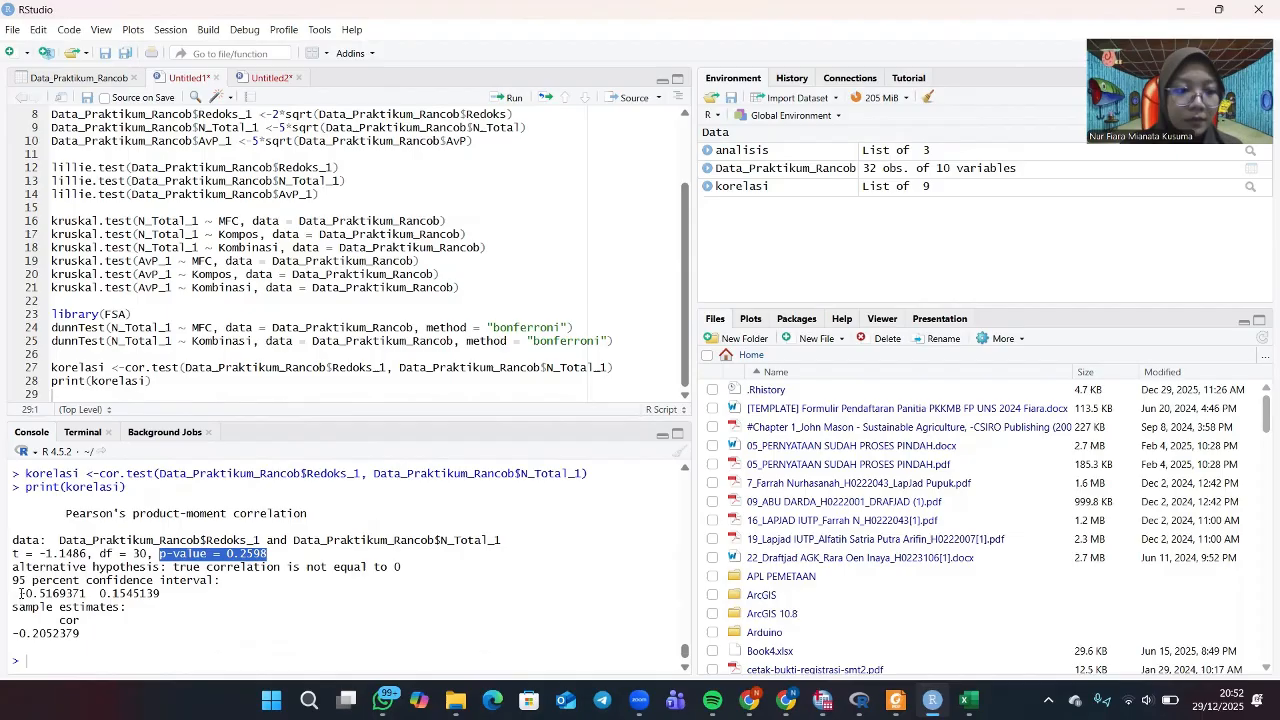
left_click_drag(20, 593, 84, 594)
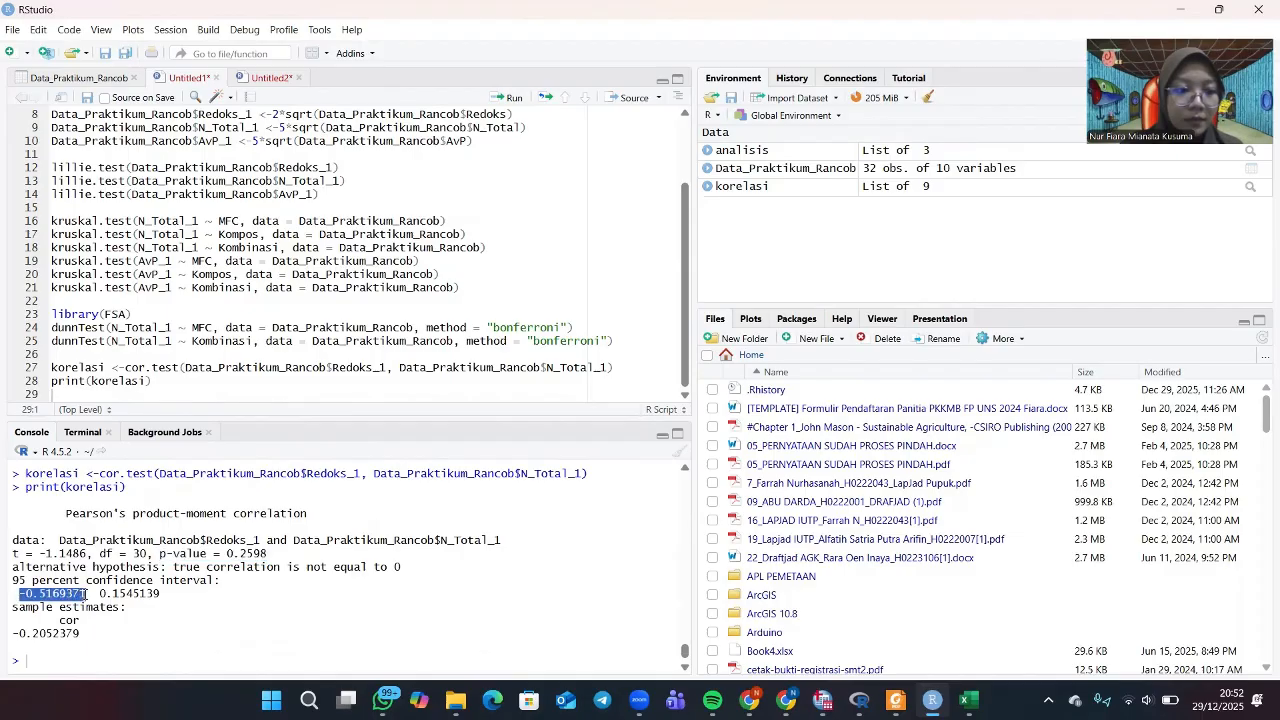
left_click(109, 627)
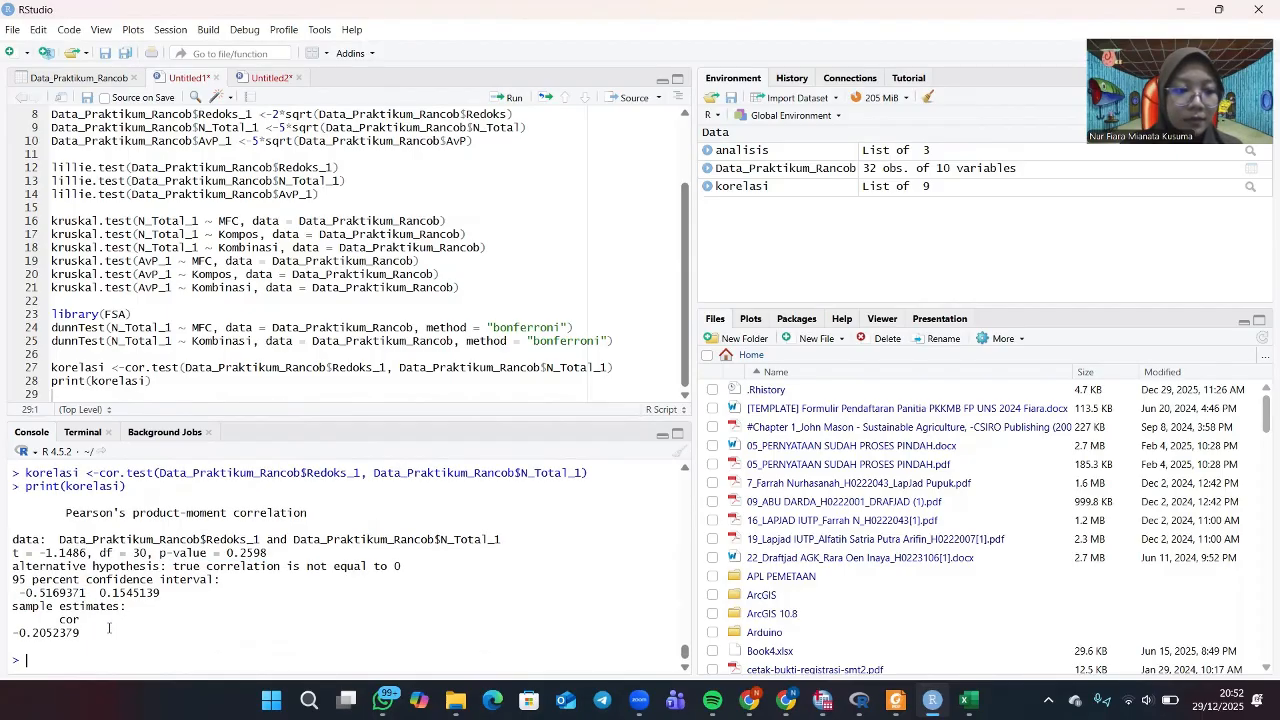
scroll(106, 626, "up", 2)
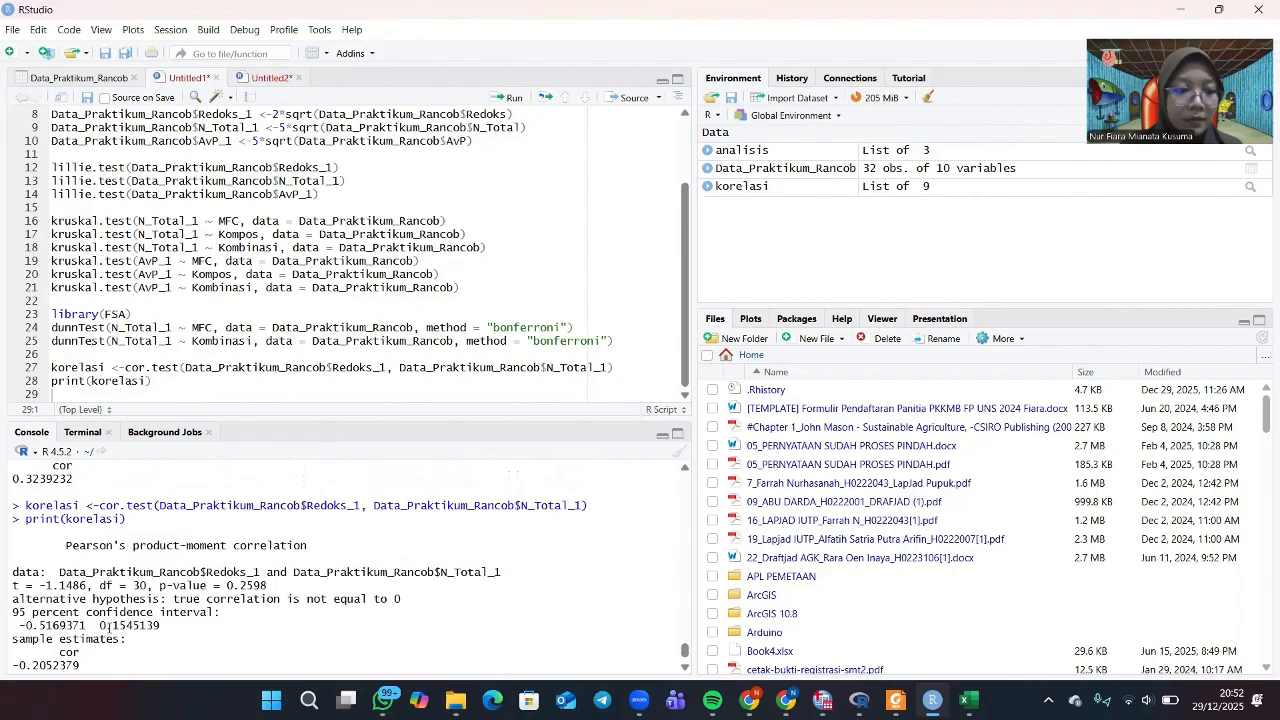
left_click_drag(86, 665, 88, 648)
scroll(154, 616, "up", 2)
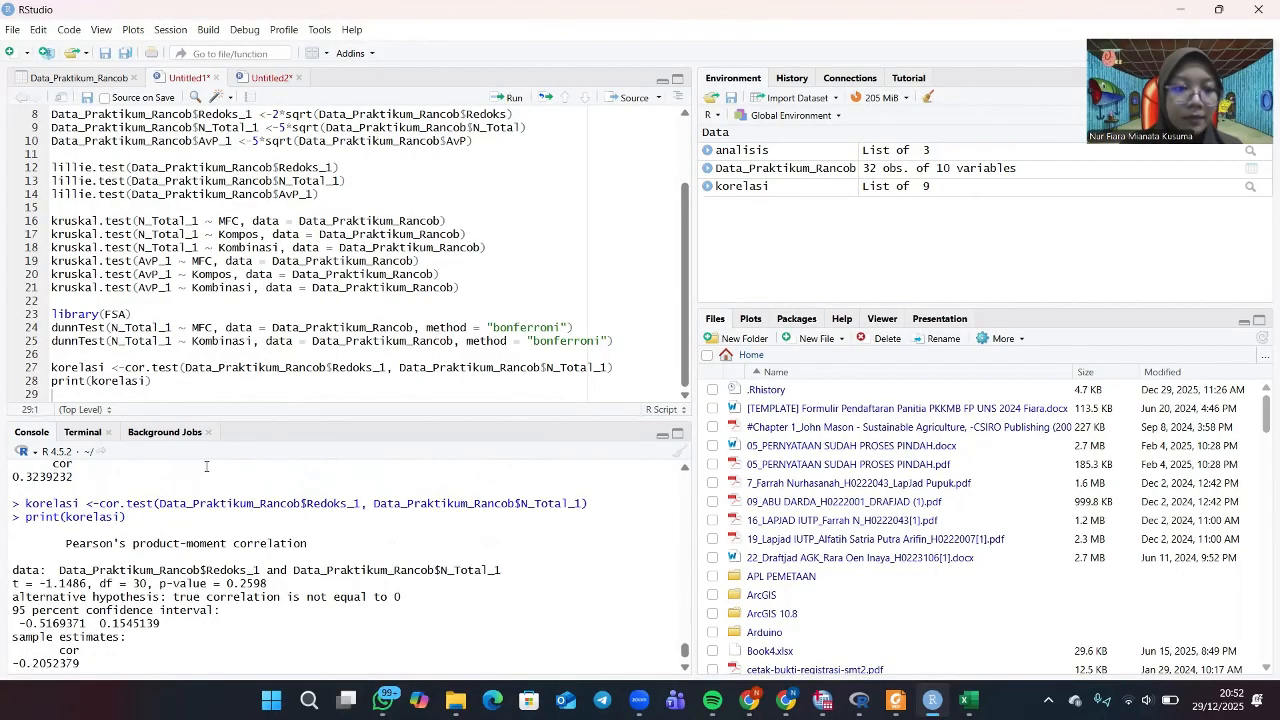
Start the assignment korelasi <-cor.test() on line 29, below the print call.
left_click(150, 384)
left_click(134, 393)
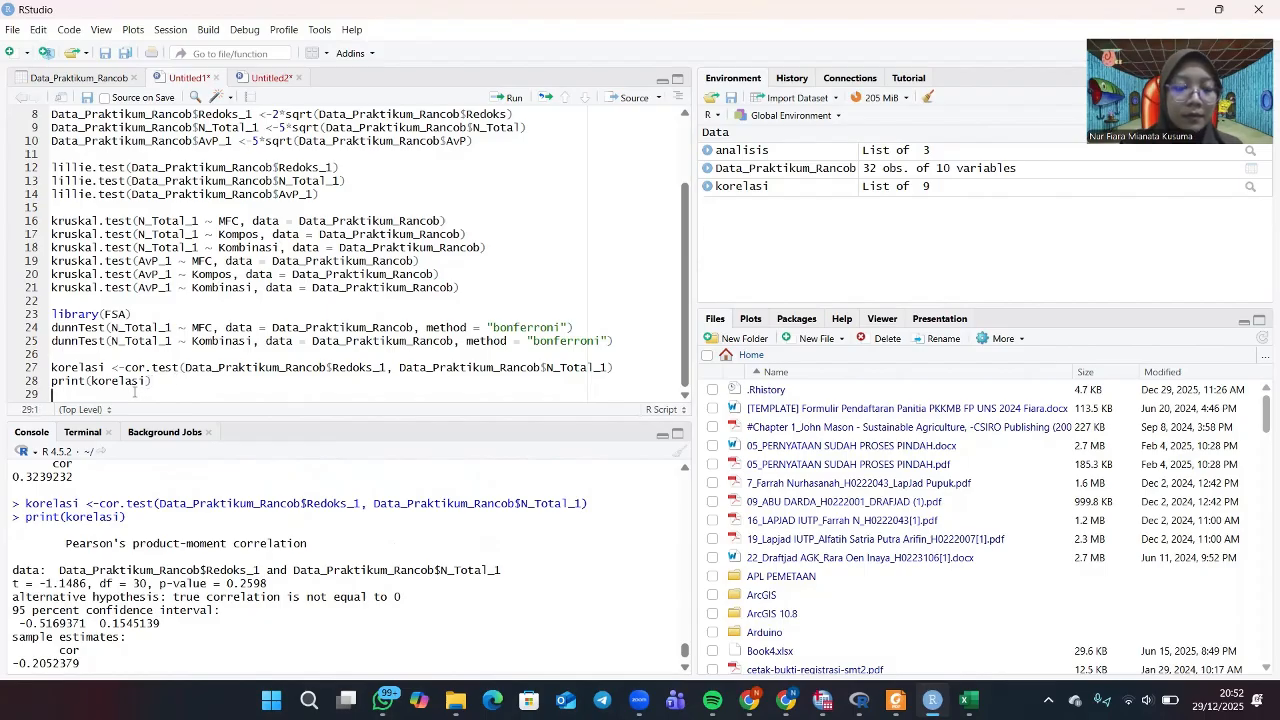
type("kore")
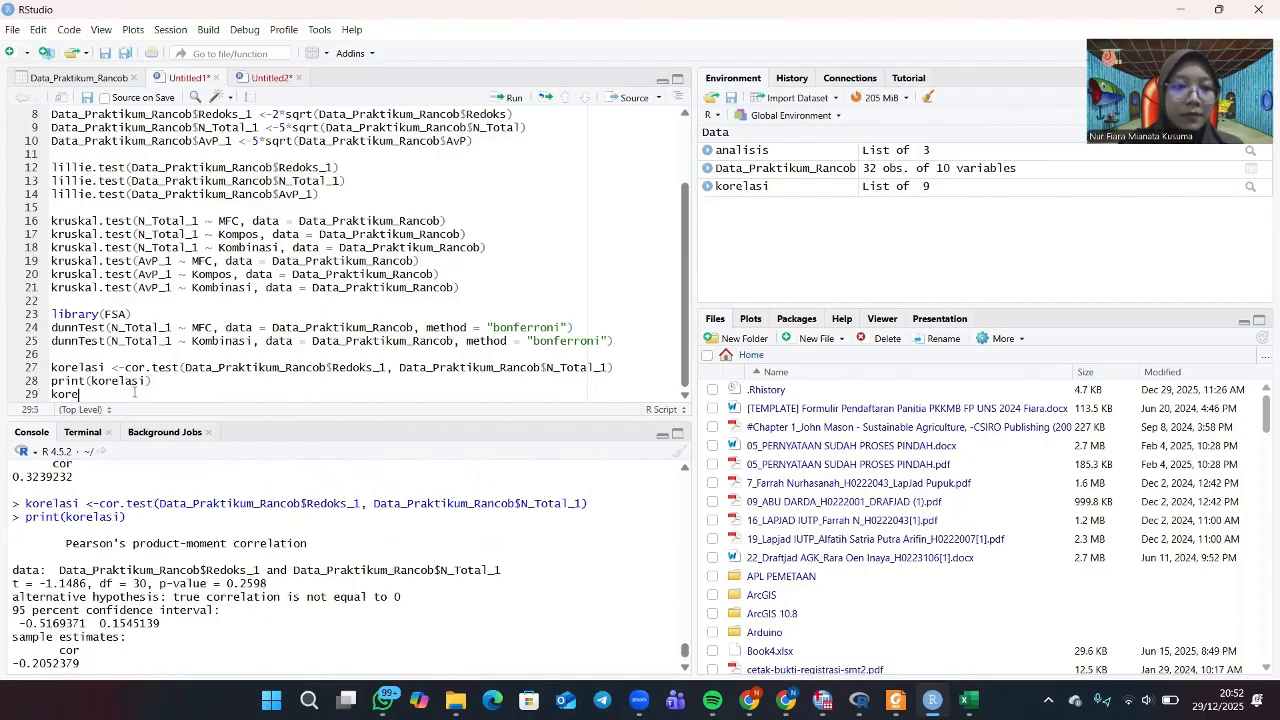
left_click(101, 418)
type("<")
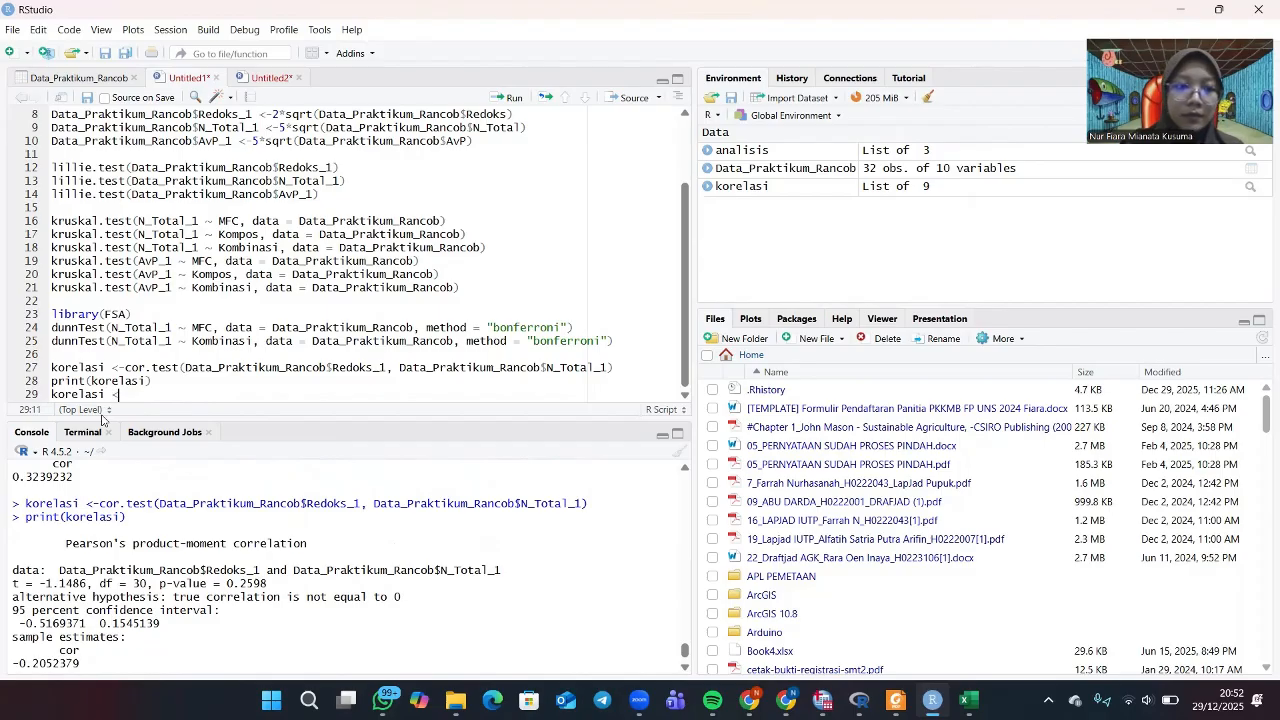
type("-cor")
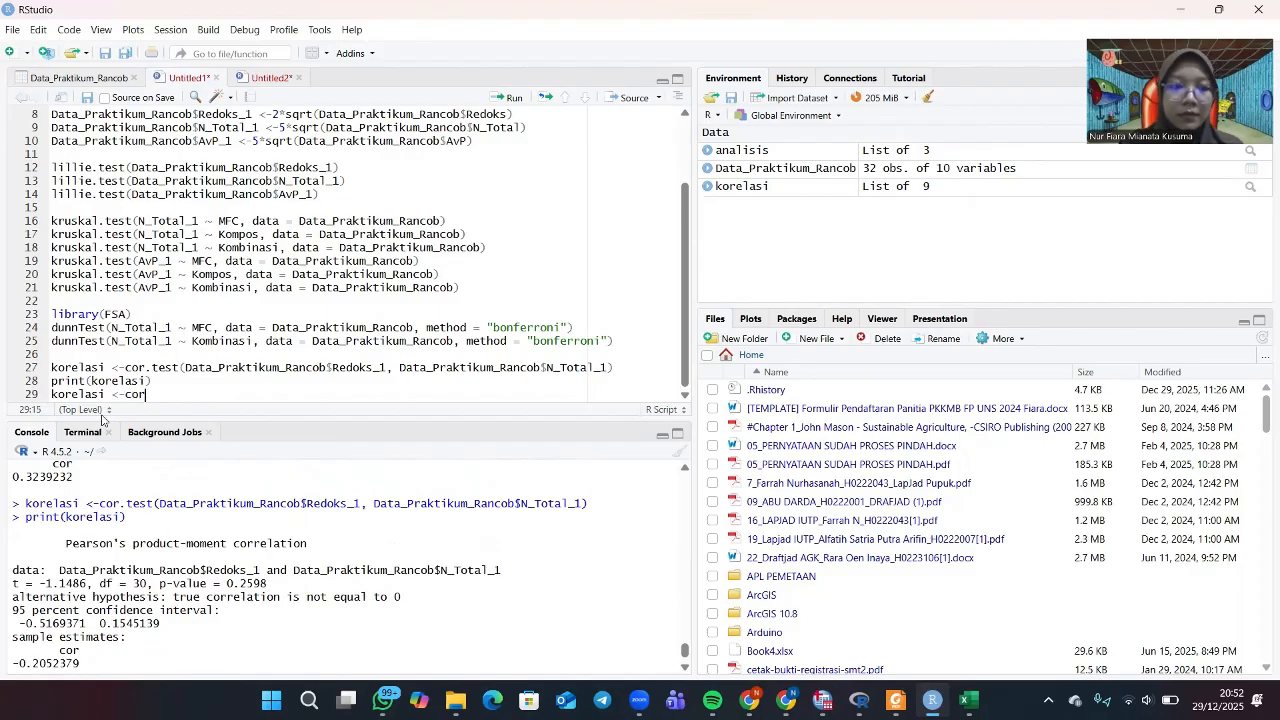
left_click(176, 436)
Fill in the cor.test call on line 29 with Data_Praktikum_Rancob$Redoks_1 and Data_Praktikum_Rancob$AvP_1, and run the line.
type("d")
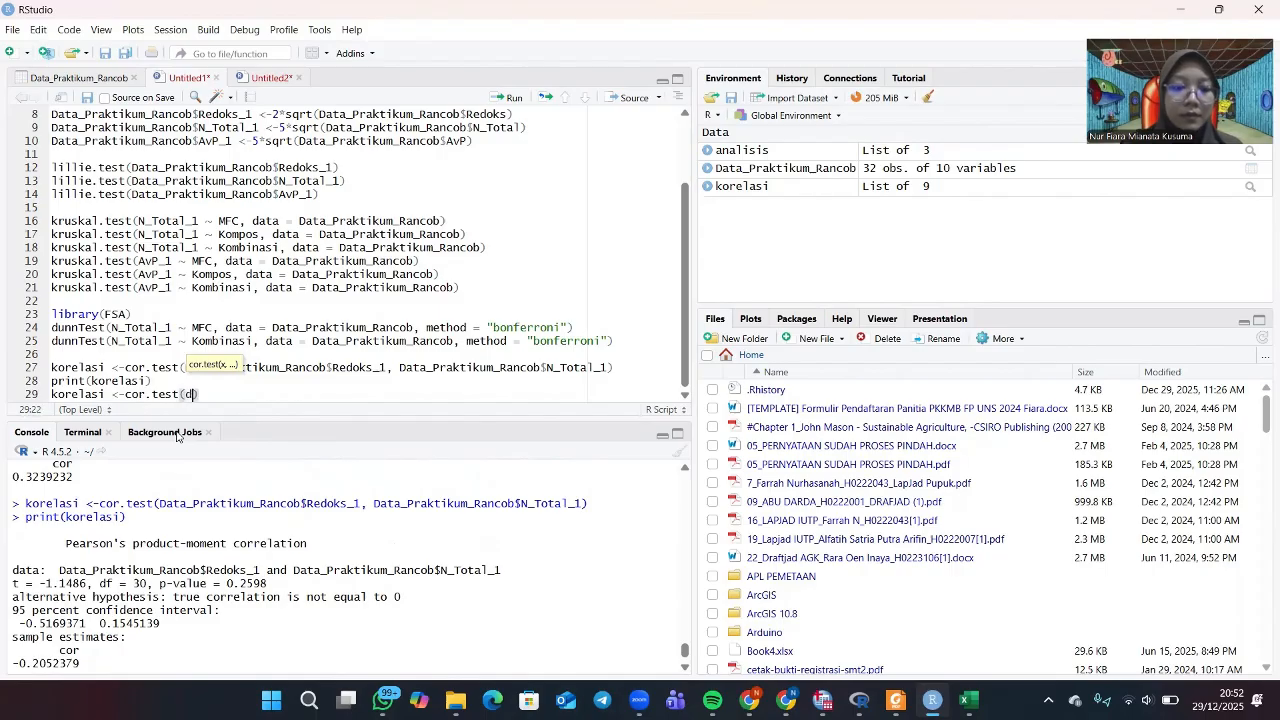
type("ata")
left_click(279, 418)
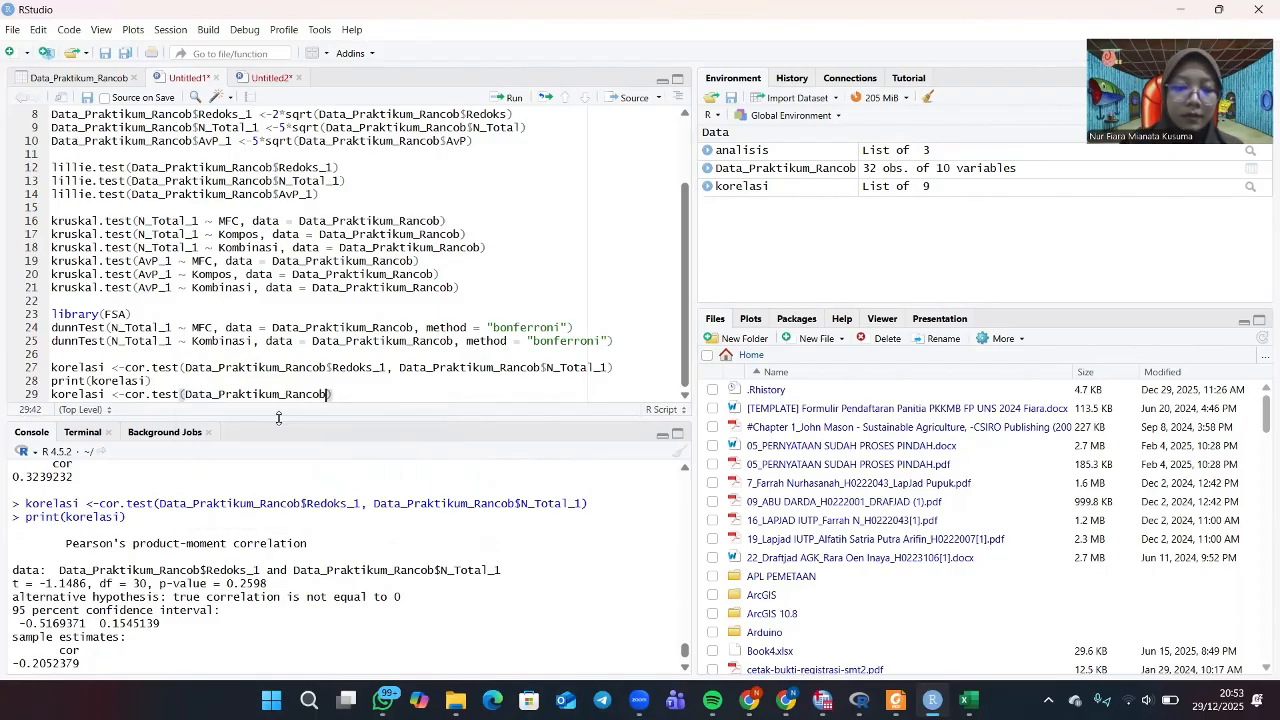
type("$")
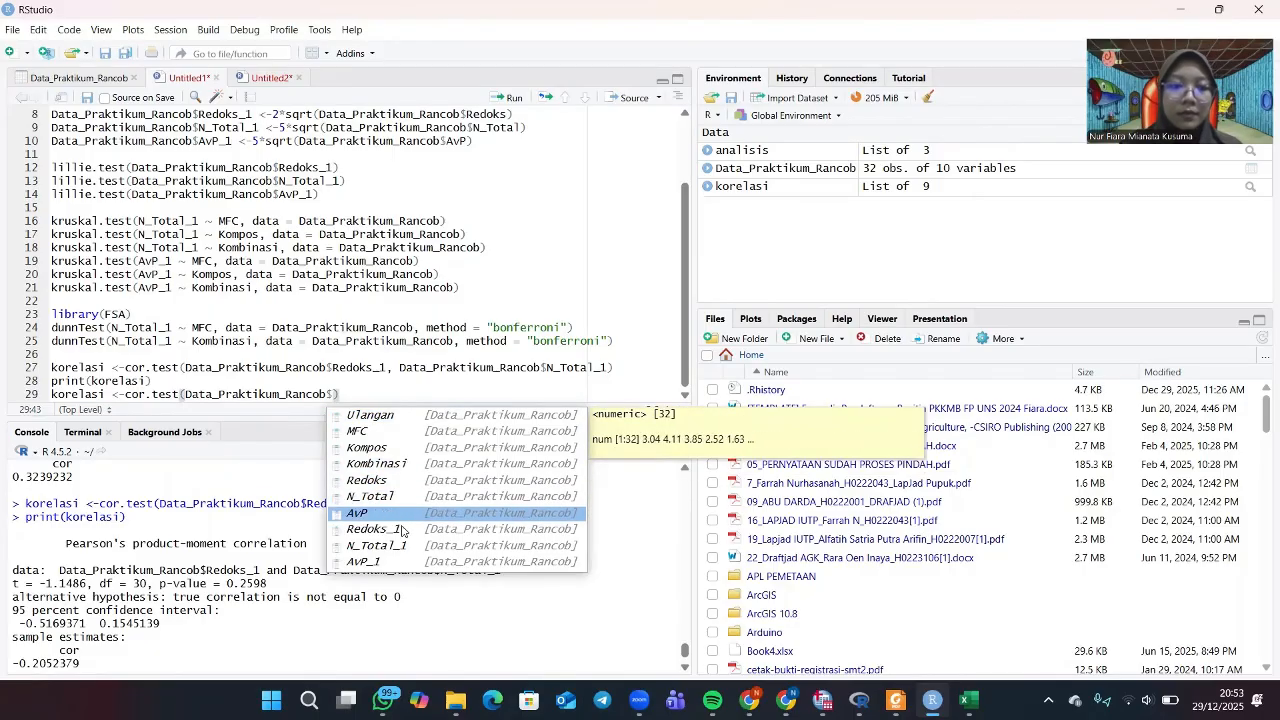
left_click(402, 529)
type(", data")
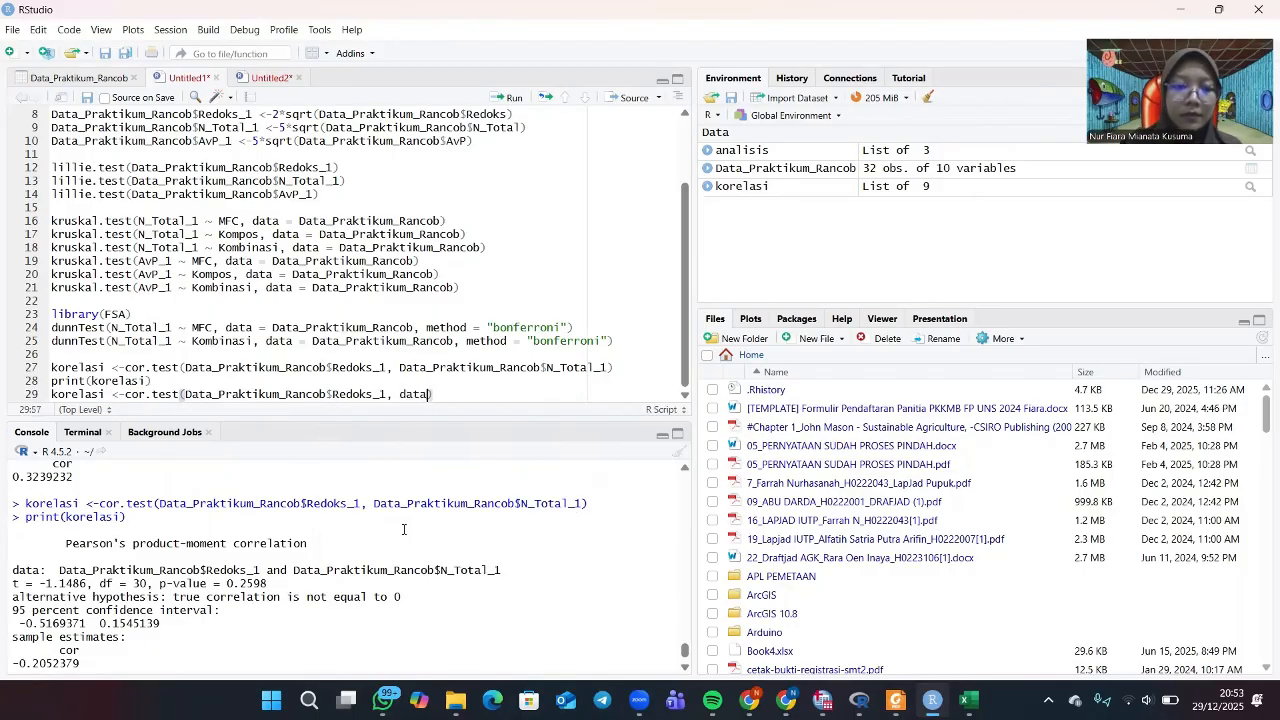
left_click(552, 416)
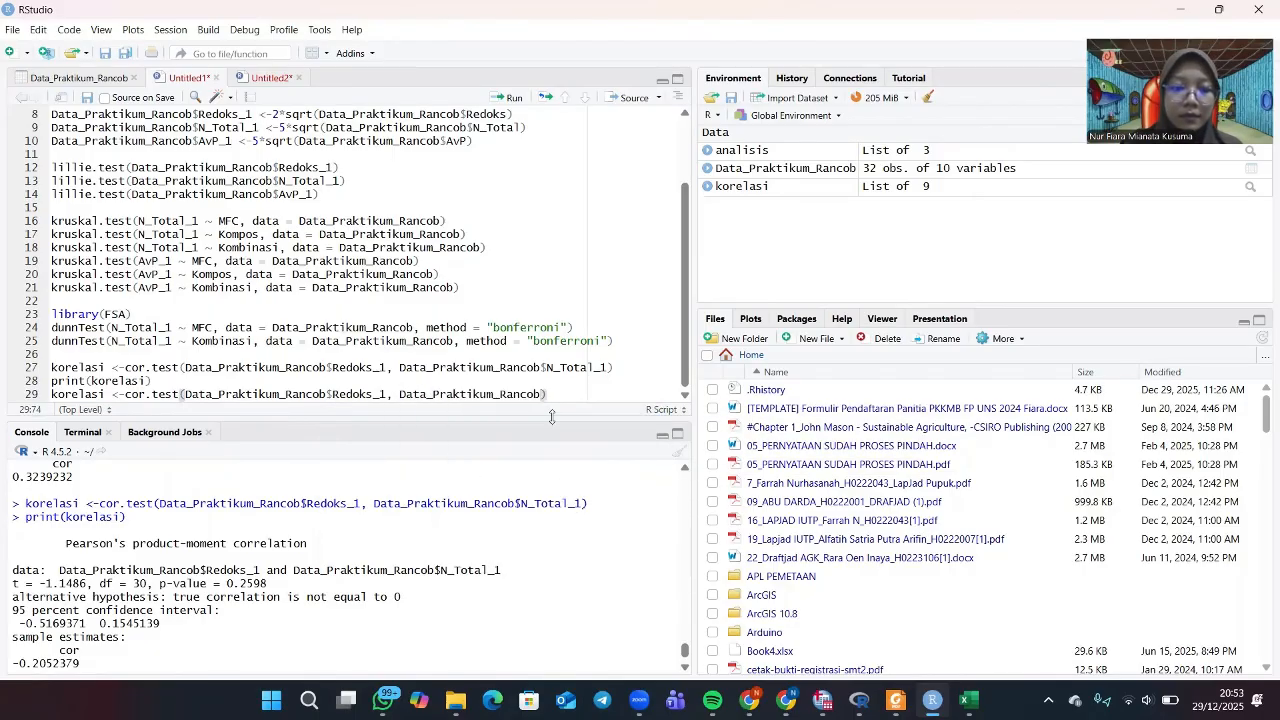
type("$")
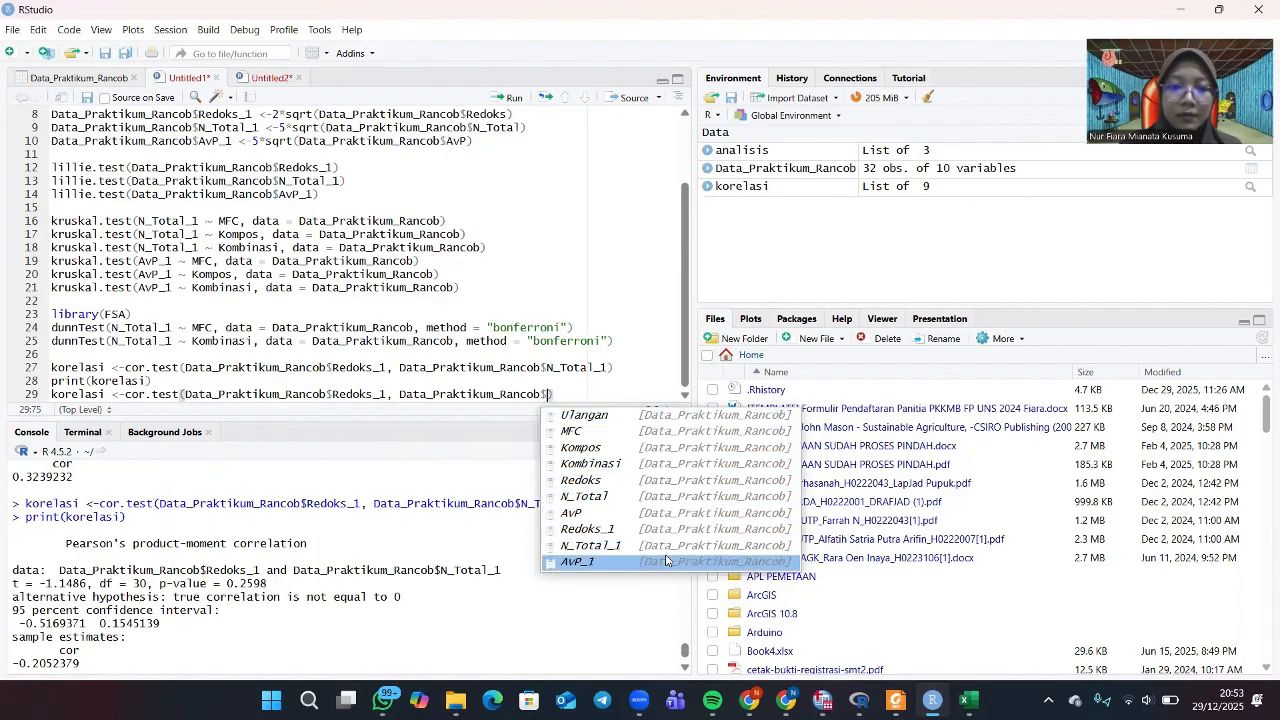
left_click(666, 560)
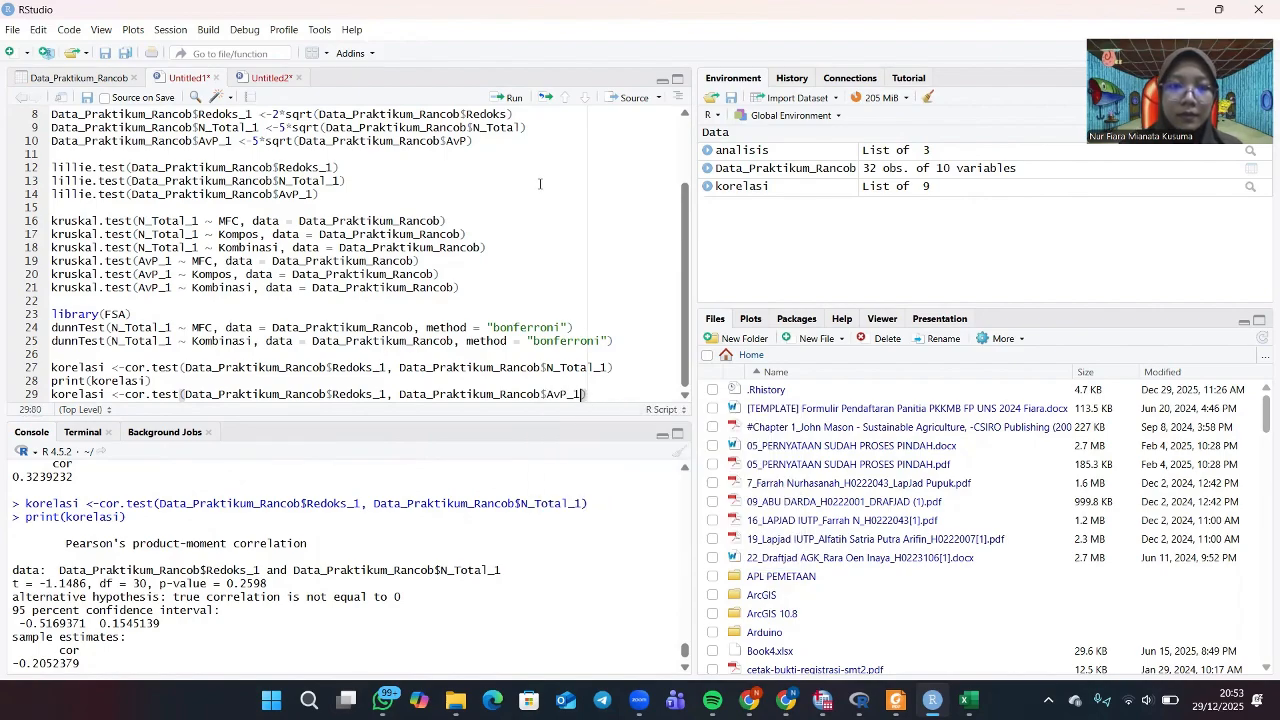
key("ctrl+Return")
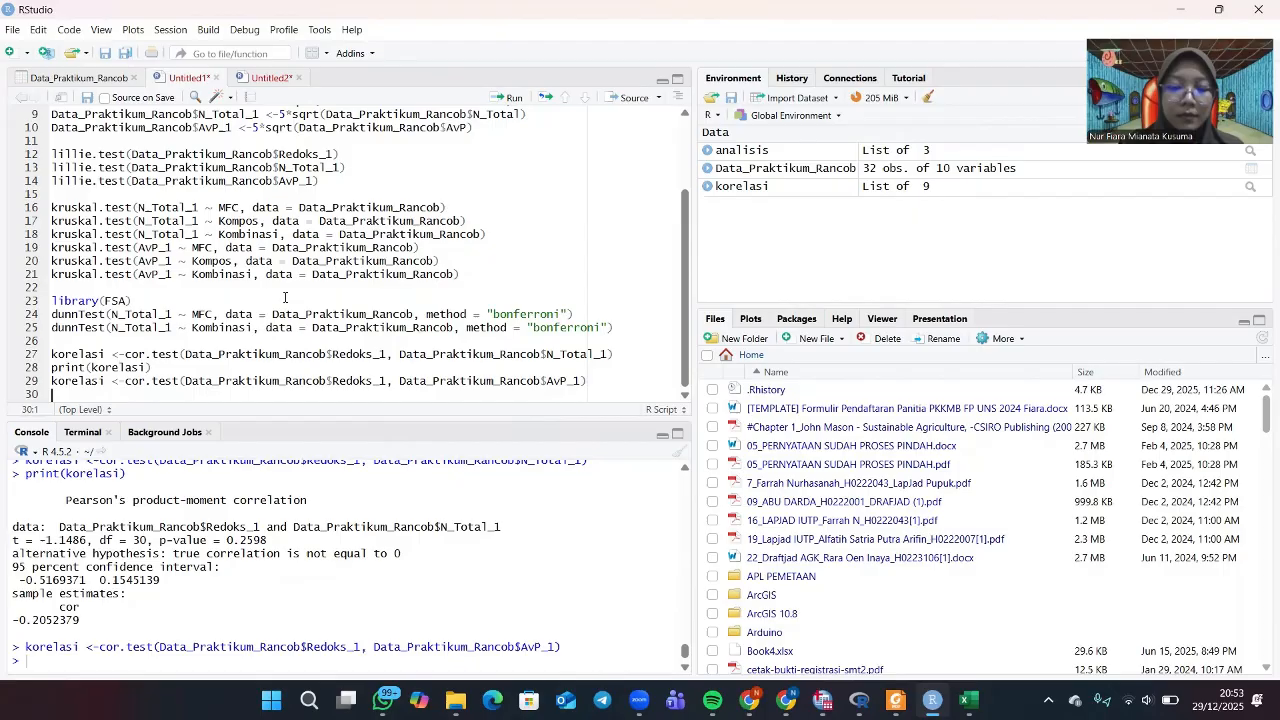
Add print(korelasi) on line 30 and run it to output the Redoks_1 and AvP_1 correlation test.
type("prin")
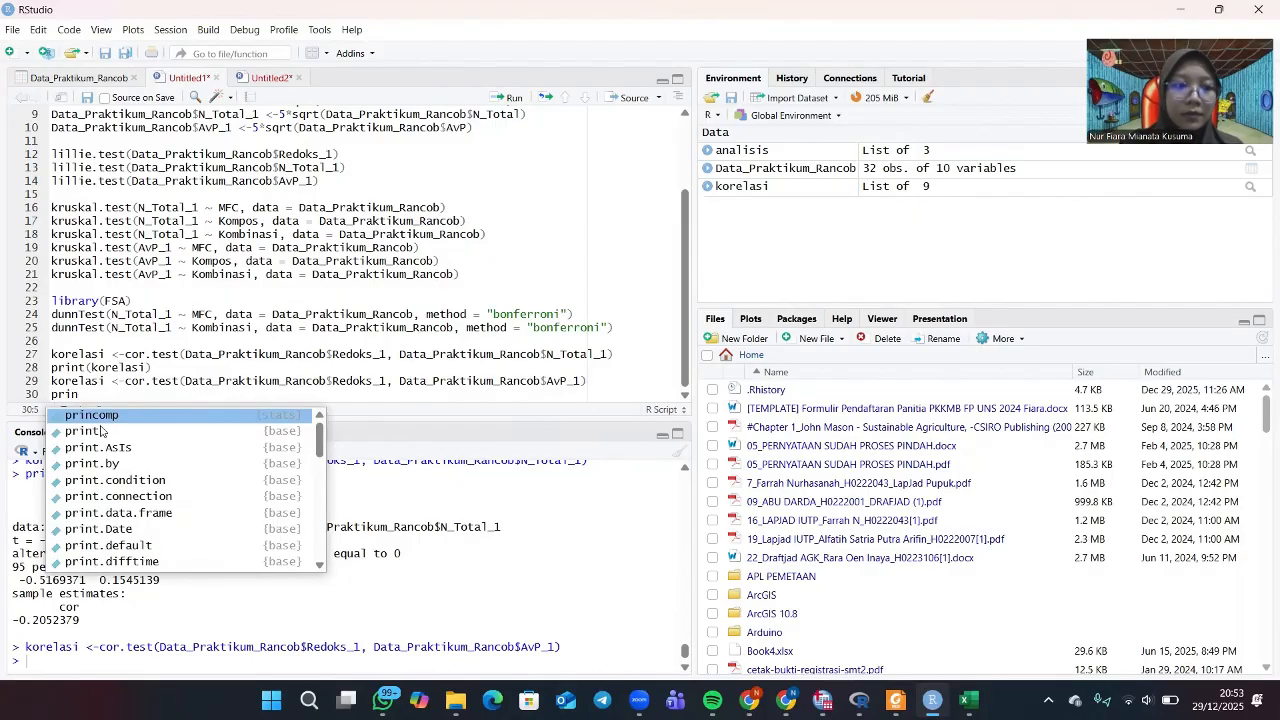
left_click(101, 430)
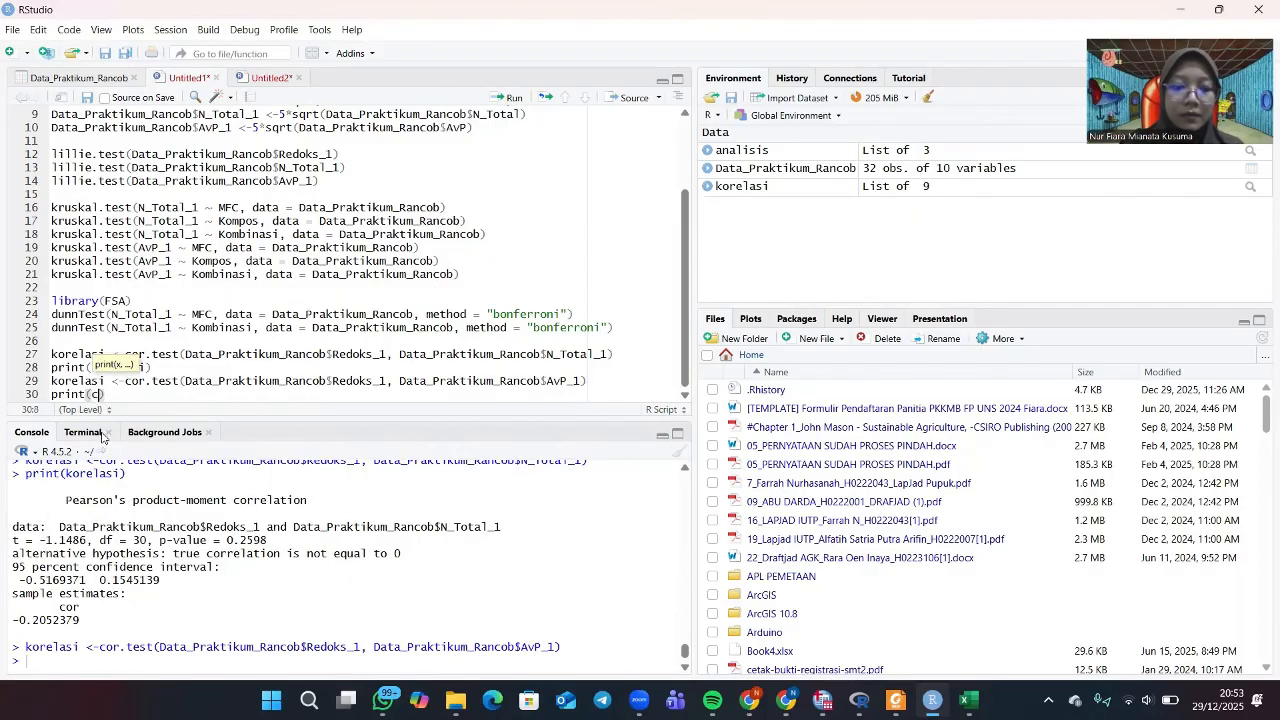
type("kore")
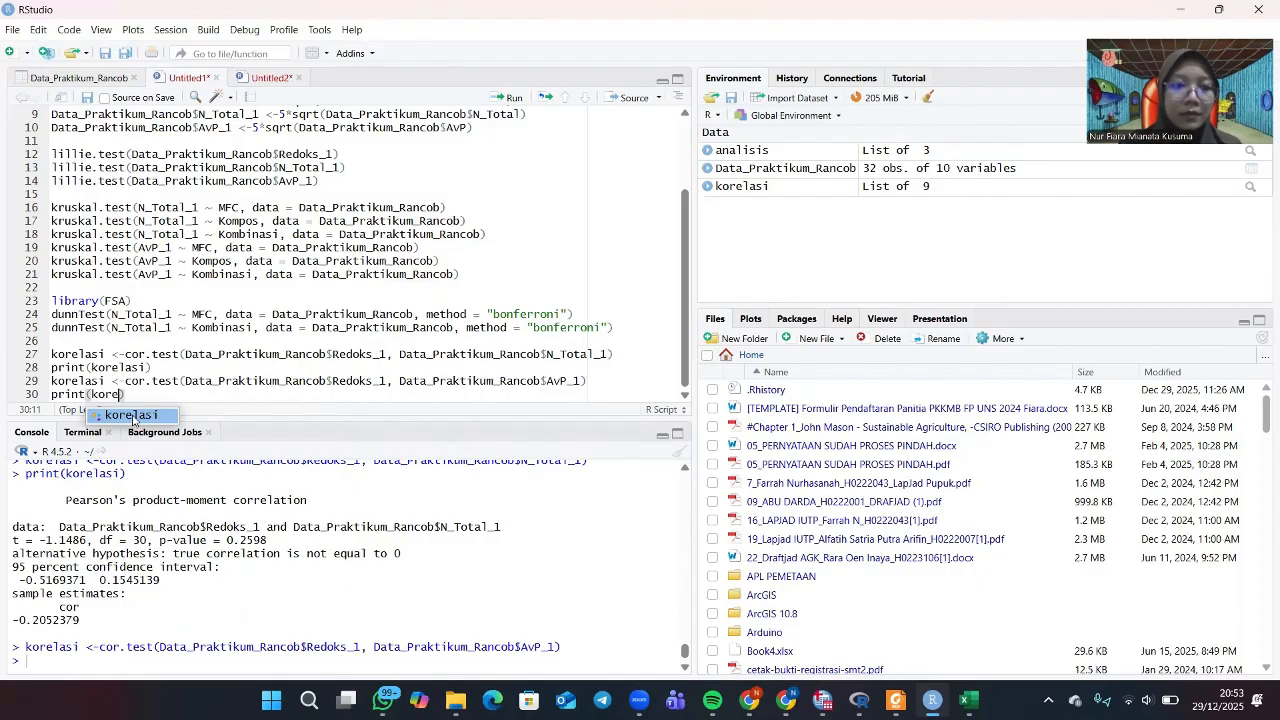
left_click(134, 415)
left_click(510, 97)
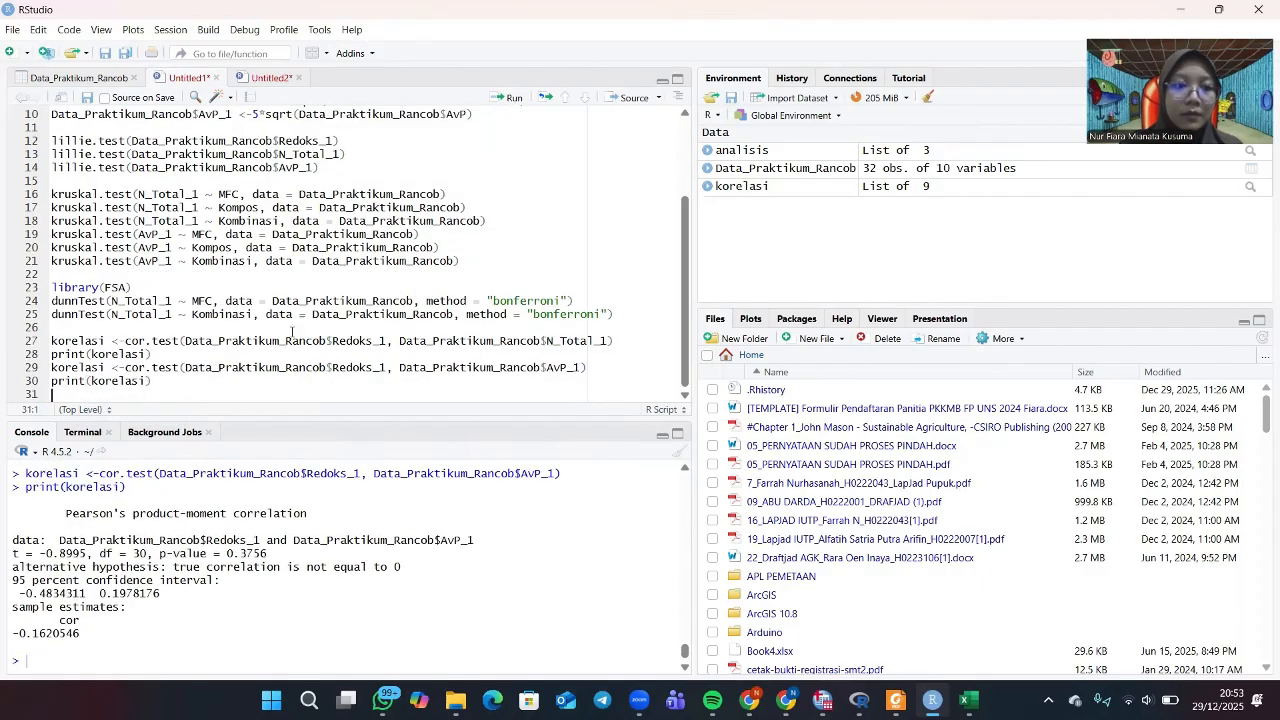
Start another assignment korelasi <-cor.test() on line 31.
type("korela")
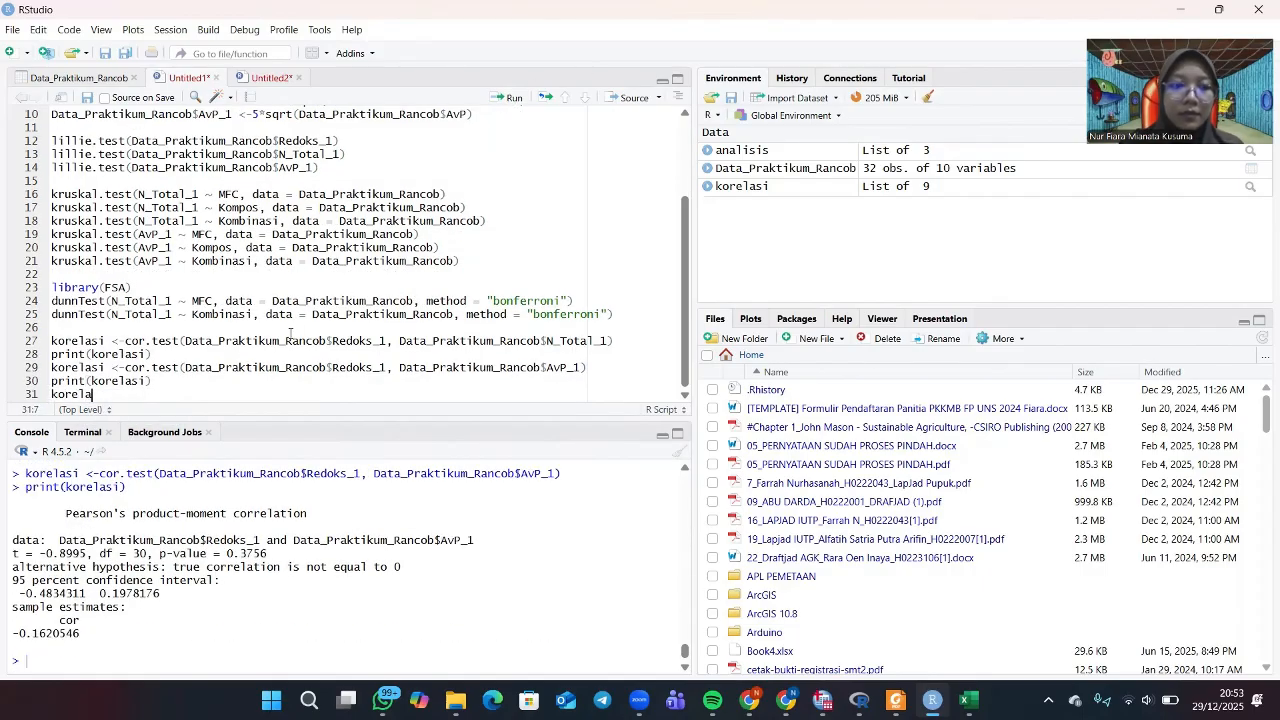
left_click(100, 415)
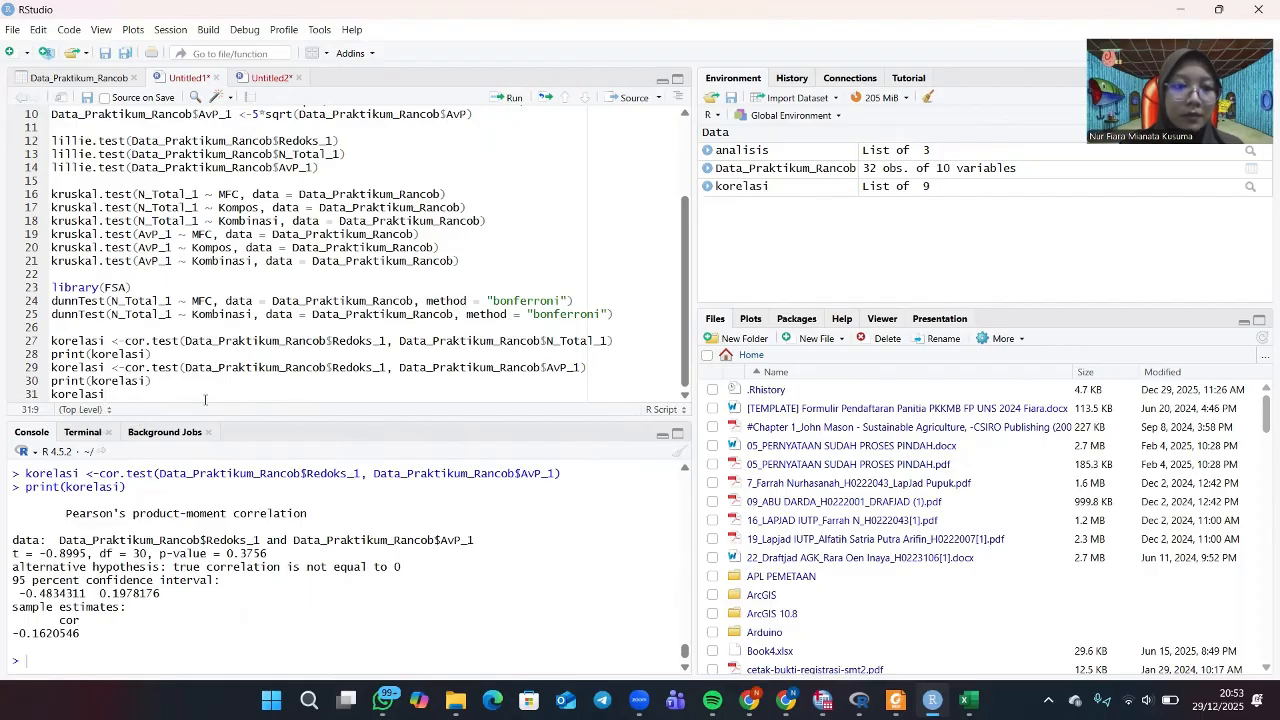
type("<")
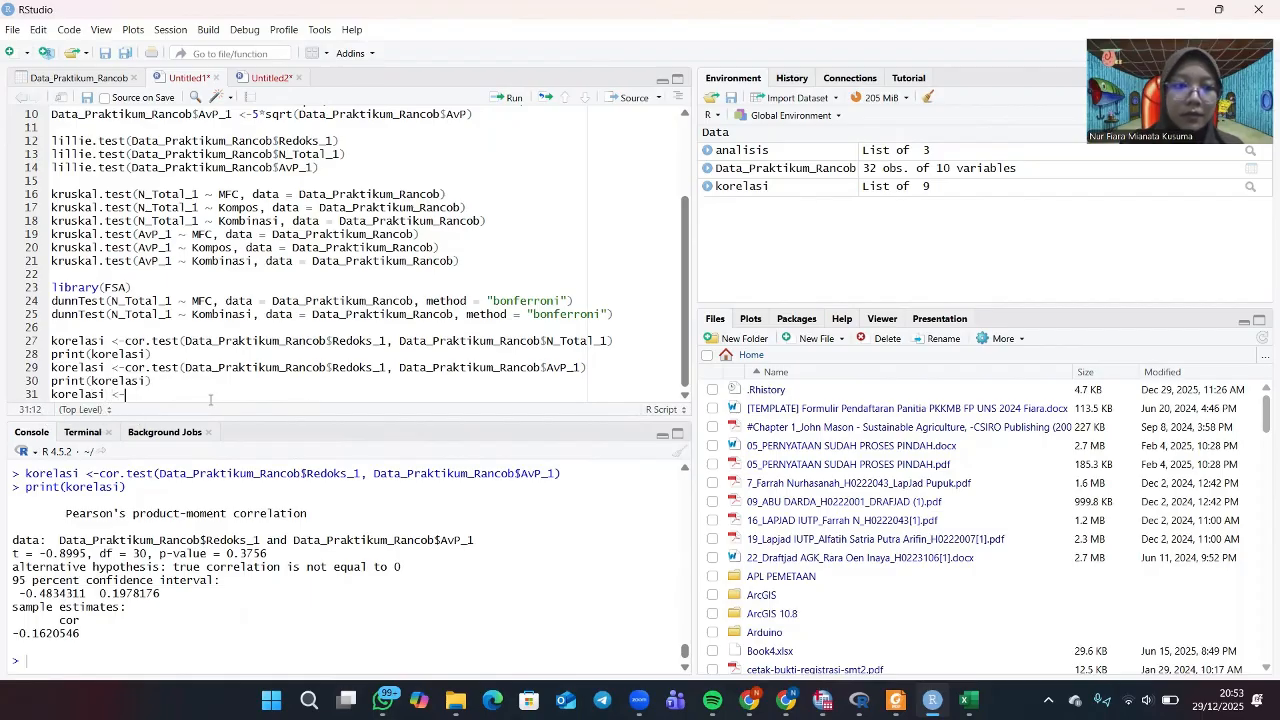
type("-cort")
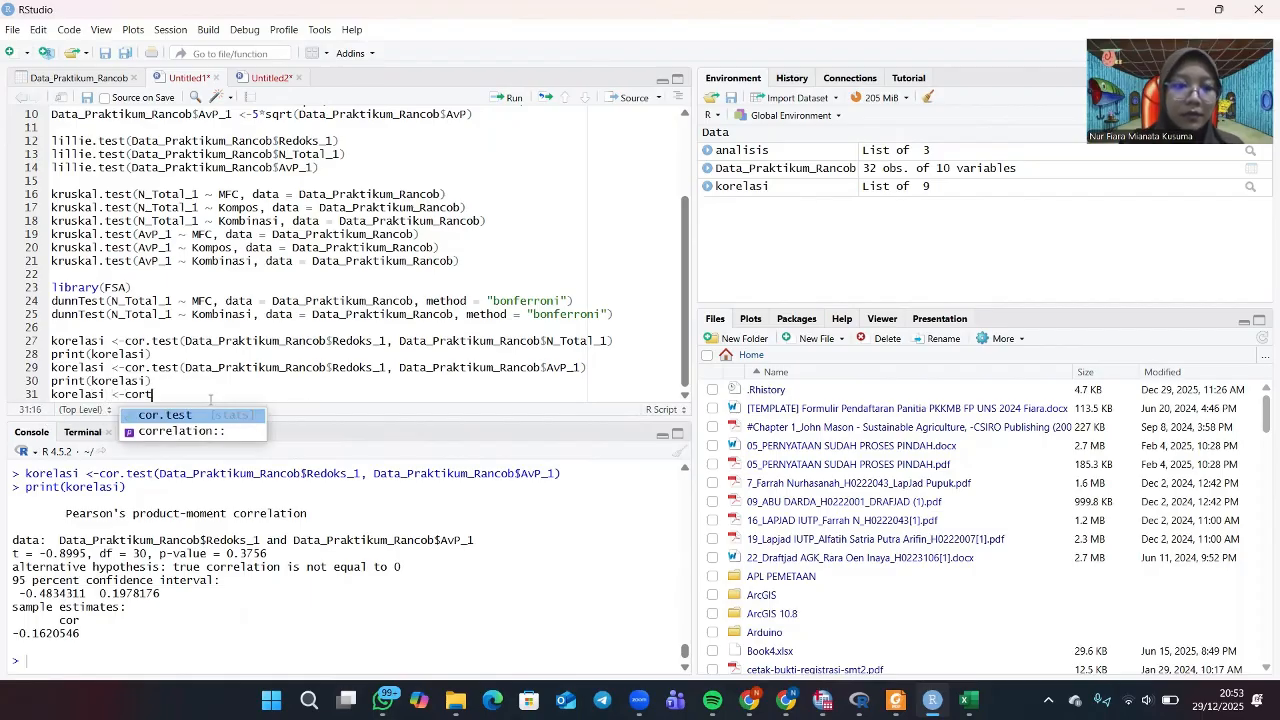
left_click(182, 418)
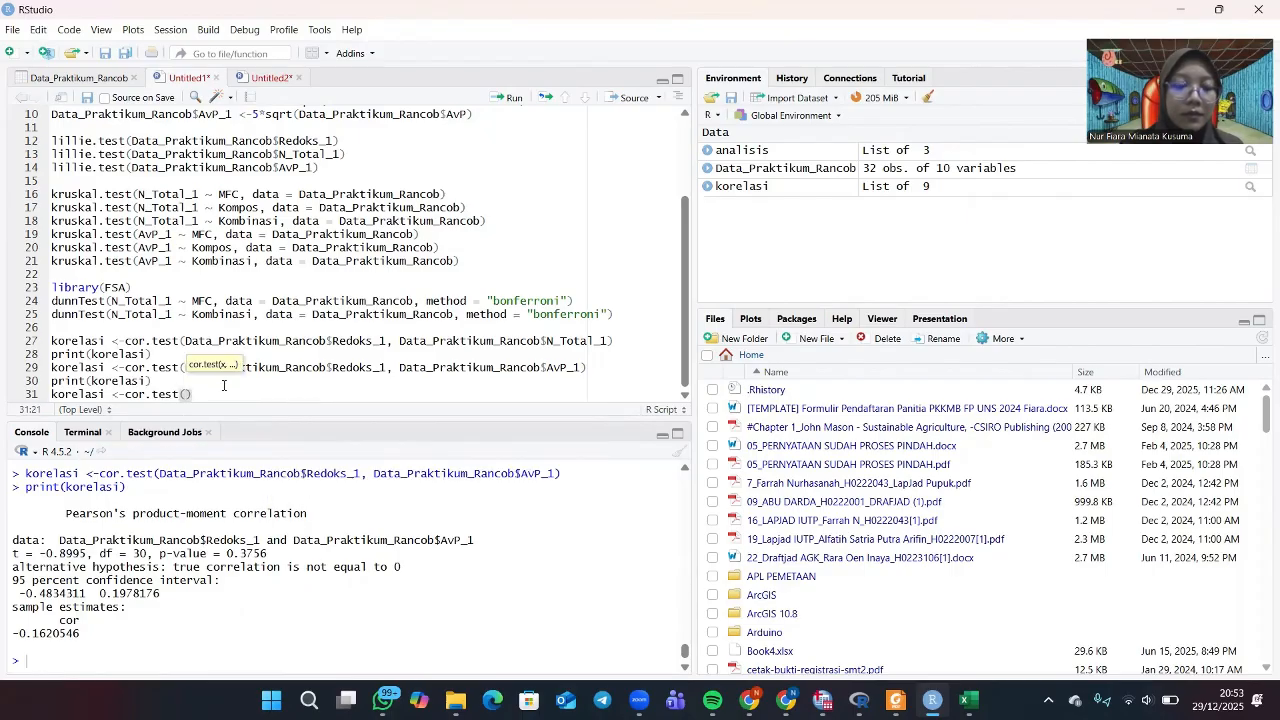
Fill in the cor.test call on line 31 with Data_Praktikum_Rancob$N_Total_1 and Data_Praktikum_Rancob$AvP_1, and run the line.
type("data")
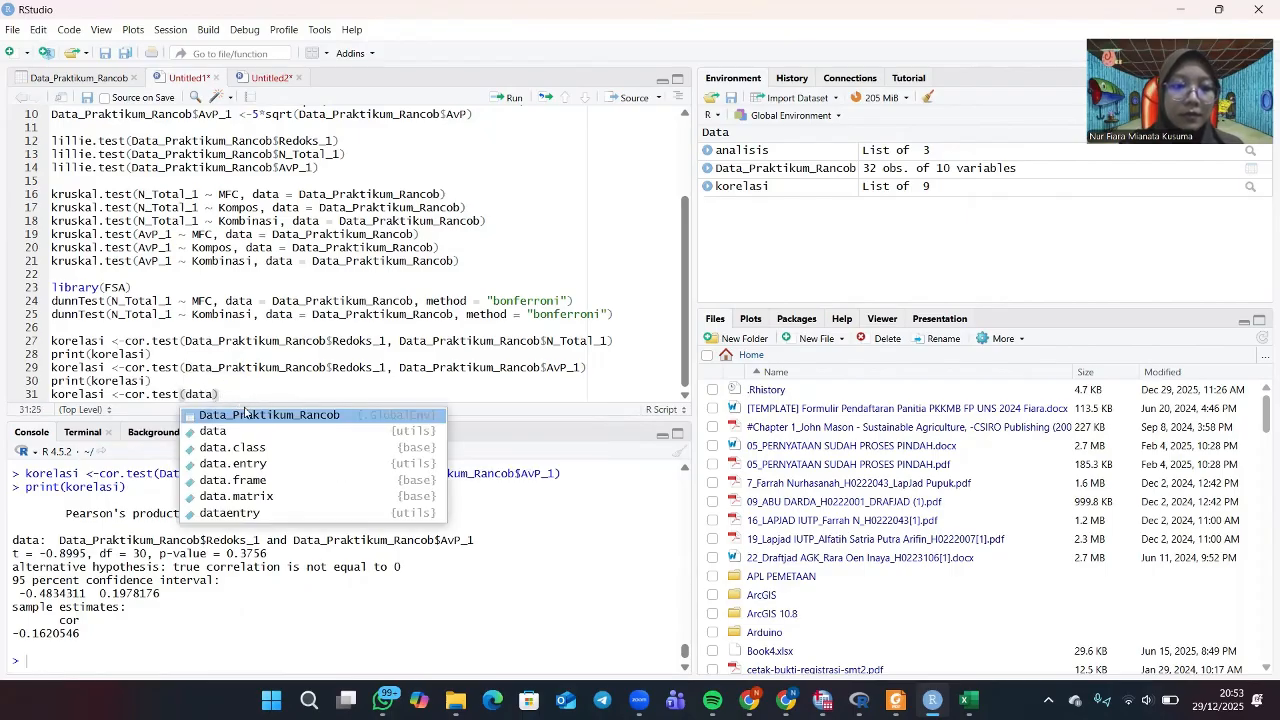
left_click(248, 418)
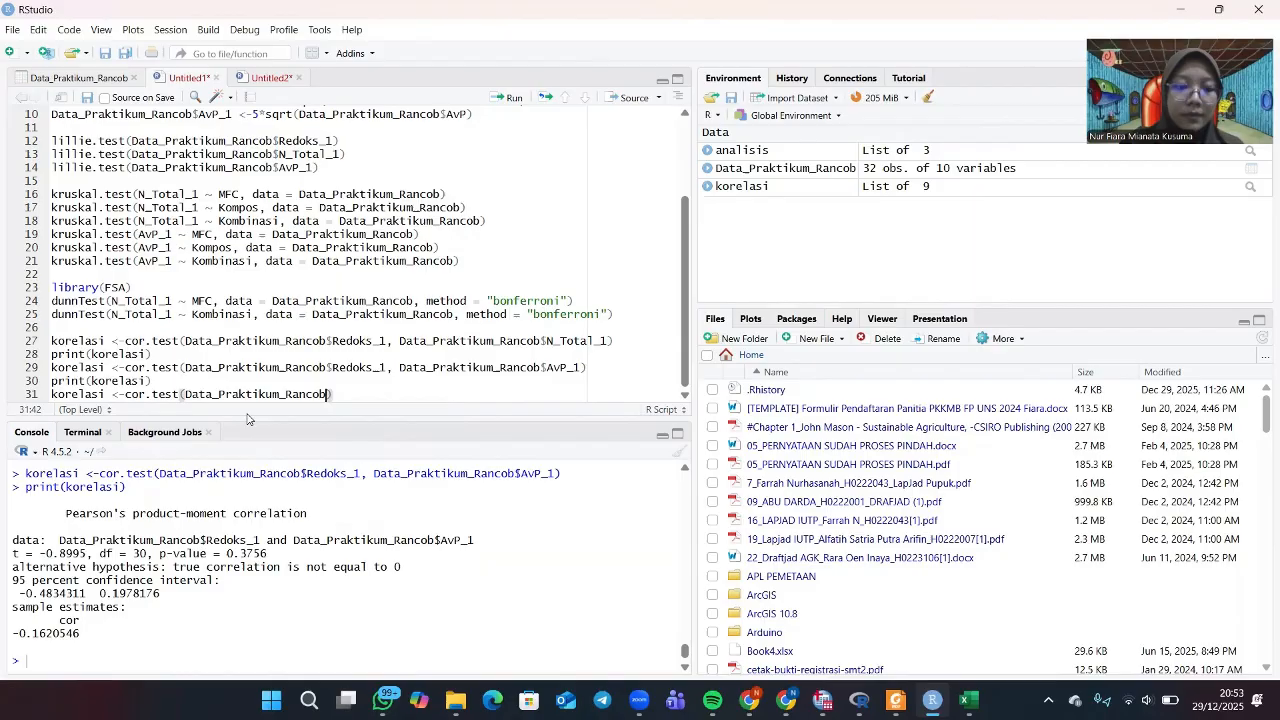
type("$")
left_click(424, 543)
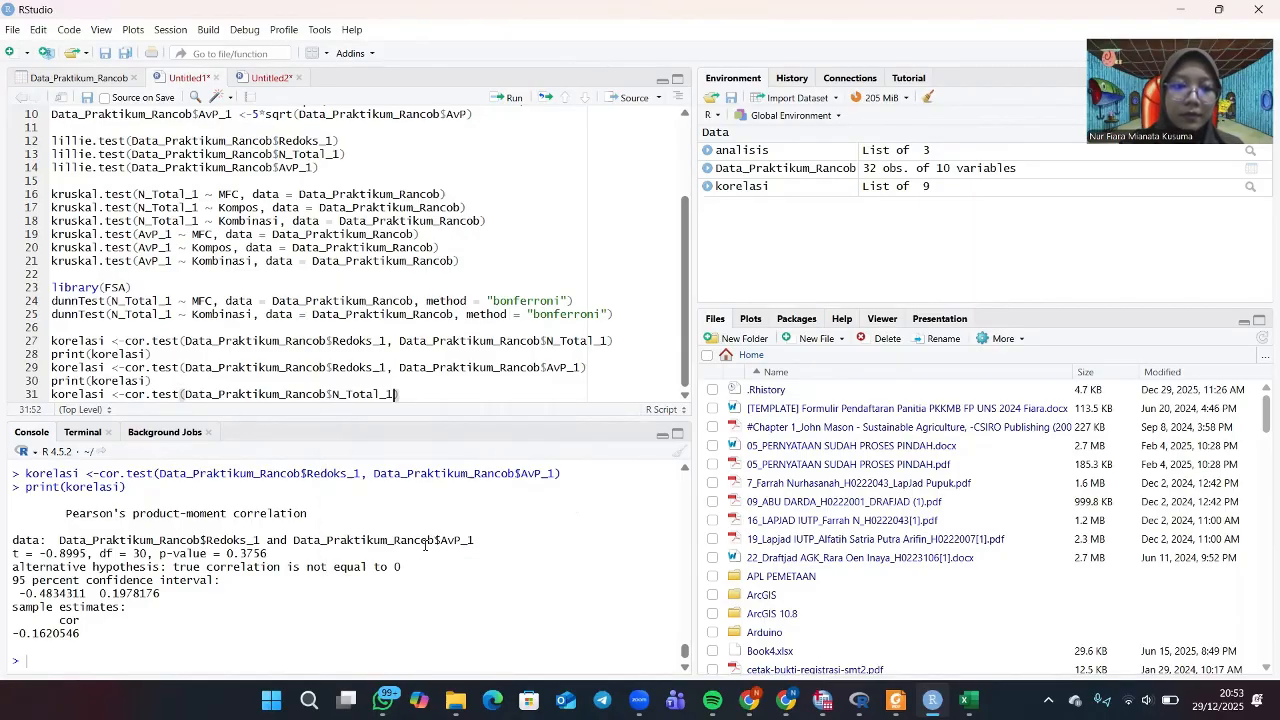
type(", data")
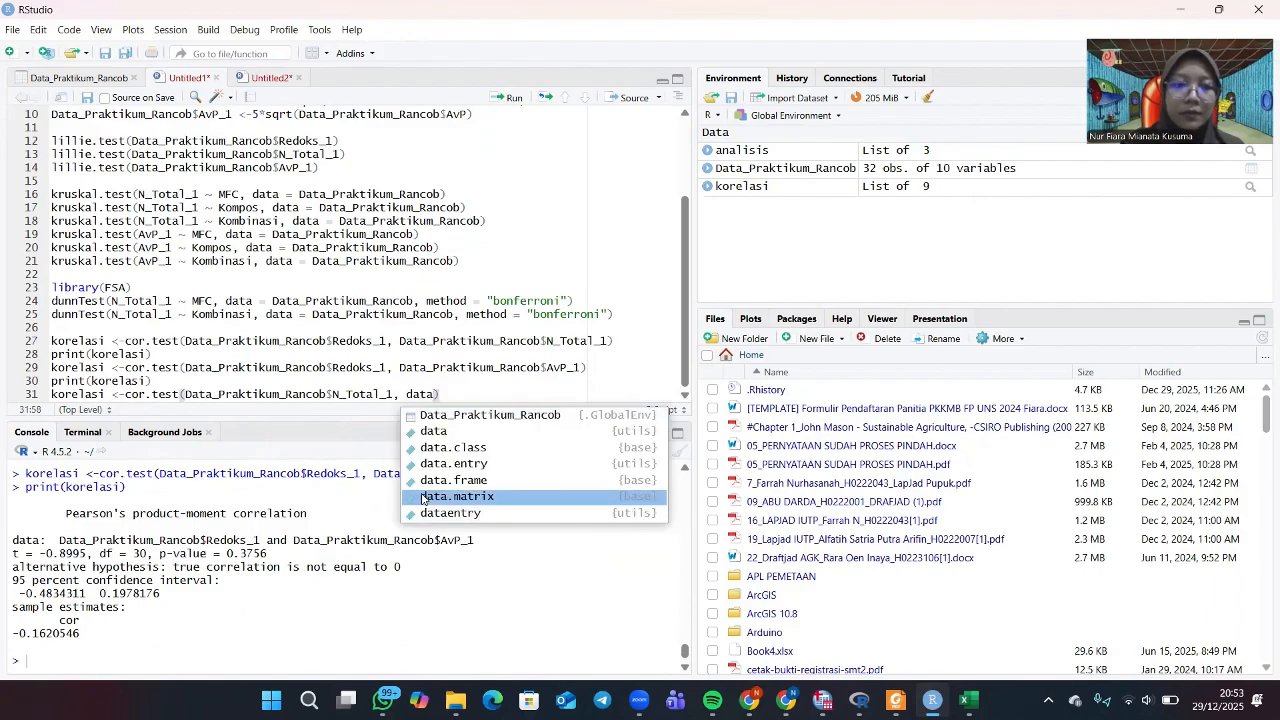
left_click(440, 415)
type("$")
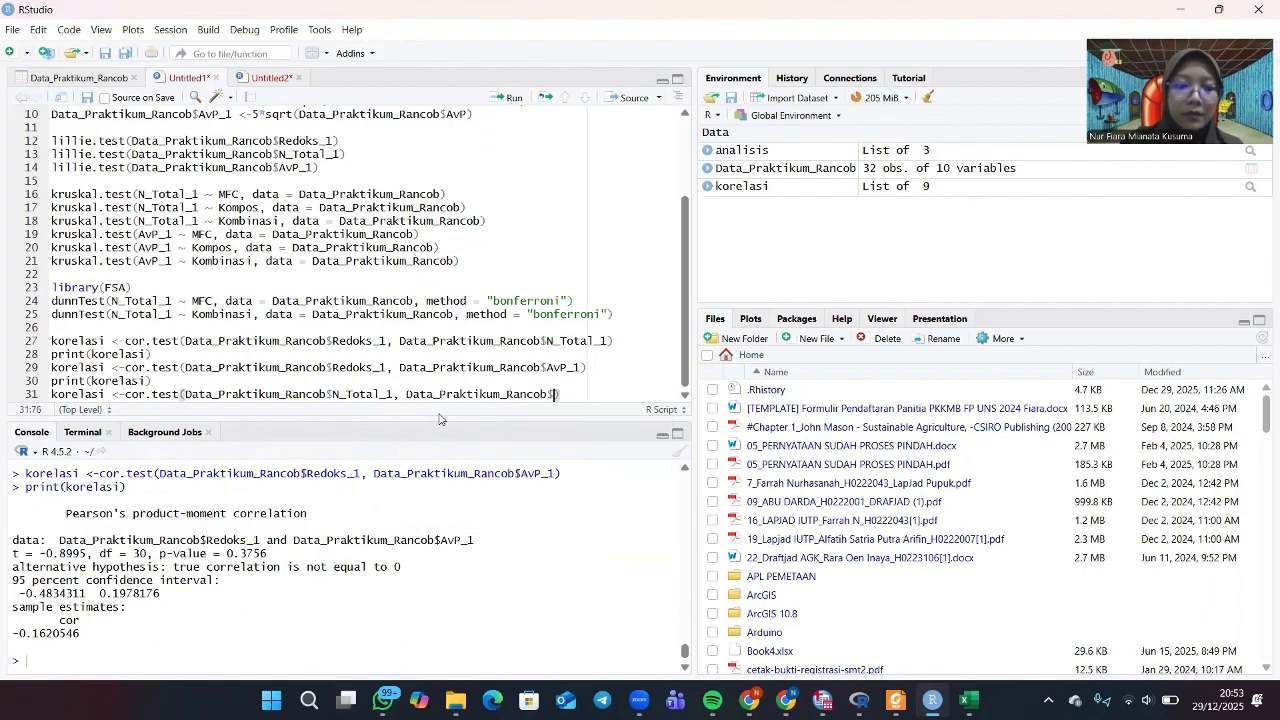
left_click(663, 562)
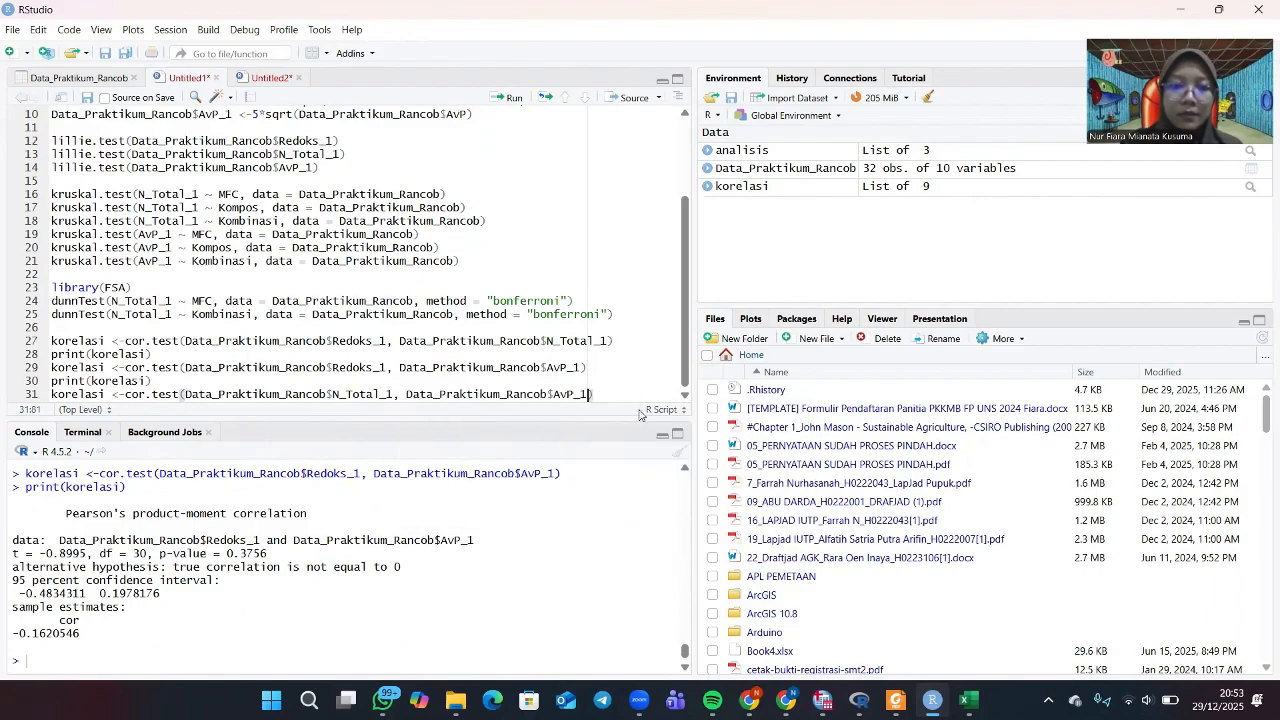
type(")")
left_click(510, 98)
Add print(korelasi) on line 32 and run it to output the N_Total_1 and AvP_1 correlation test.
type("print")
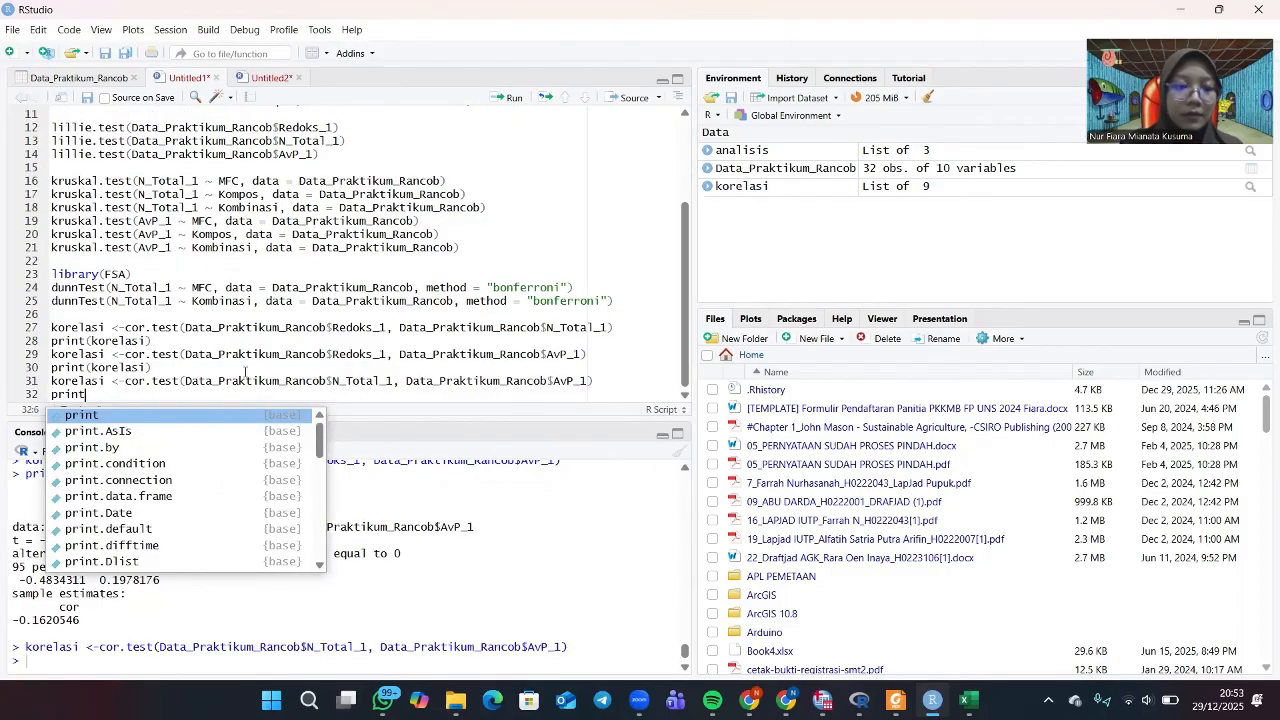
type("(")
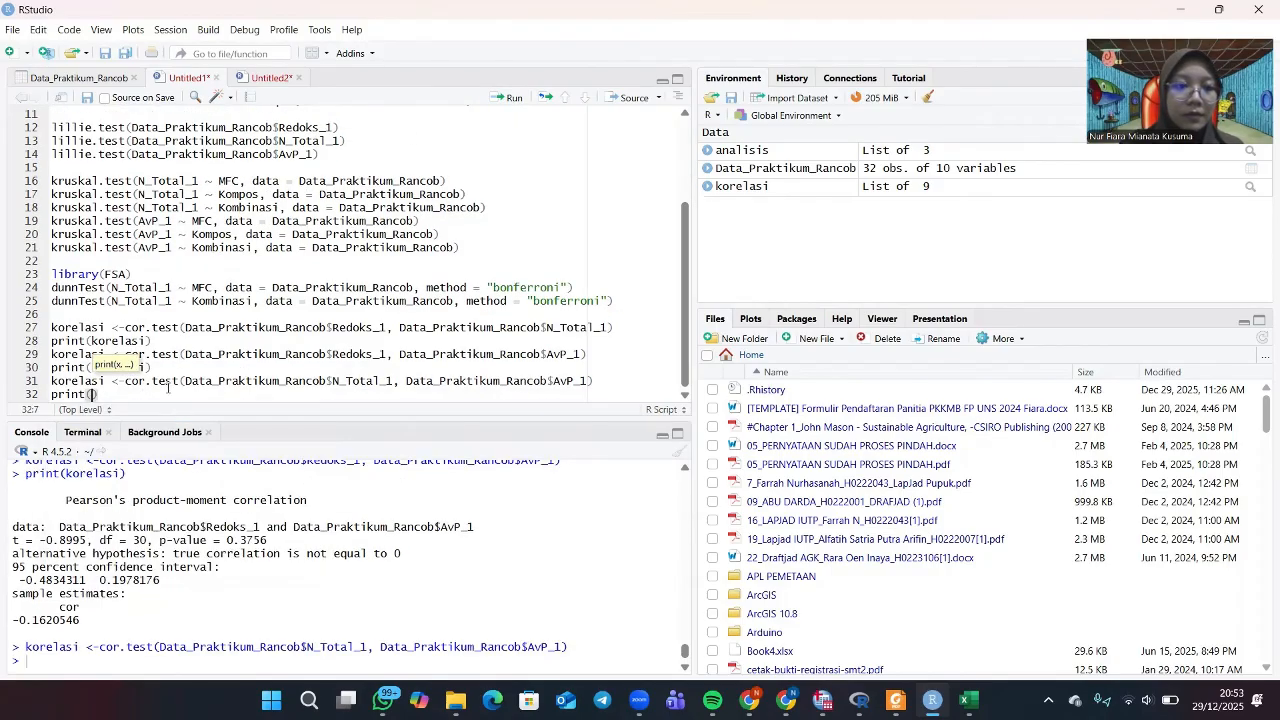
type("kore")
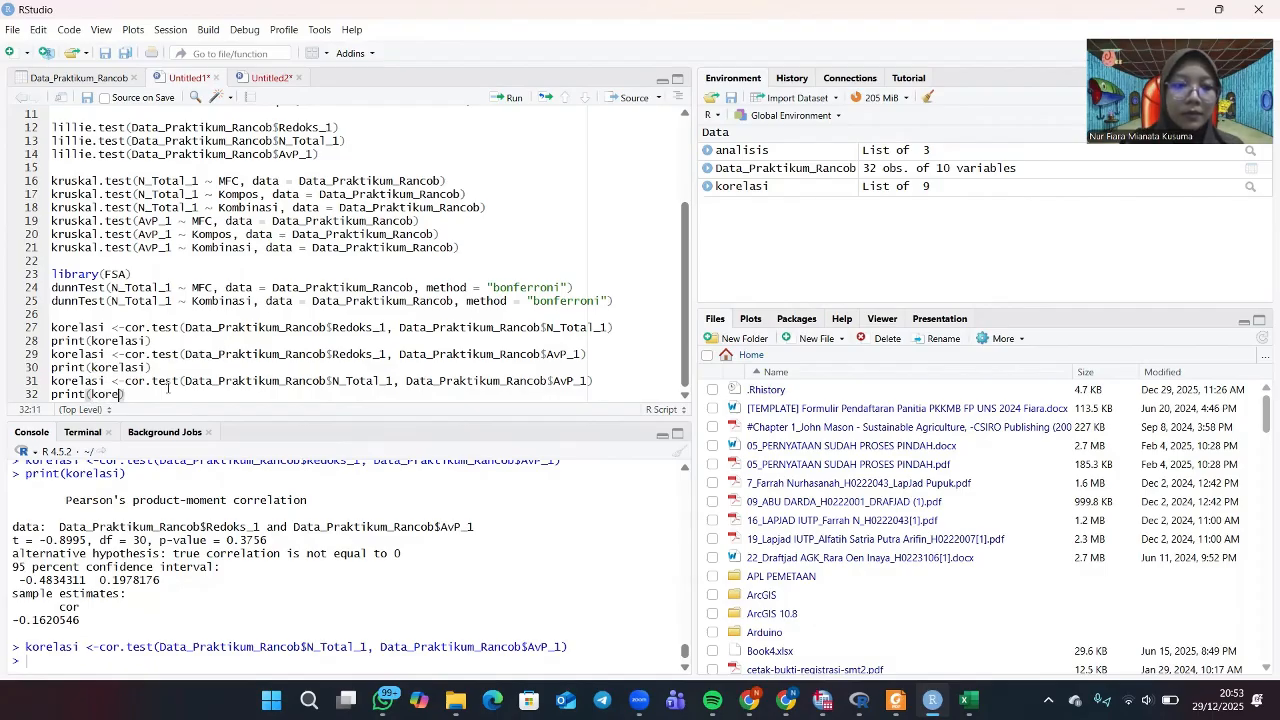
key("Tab")
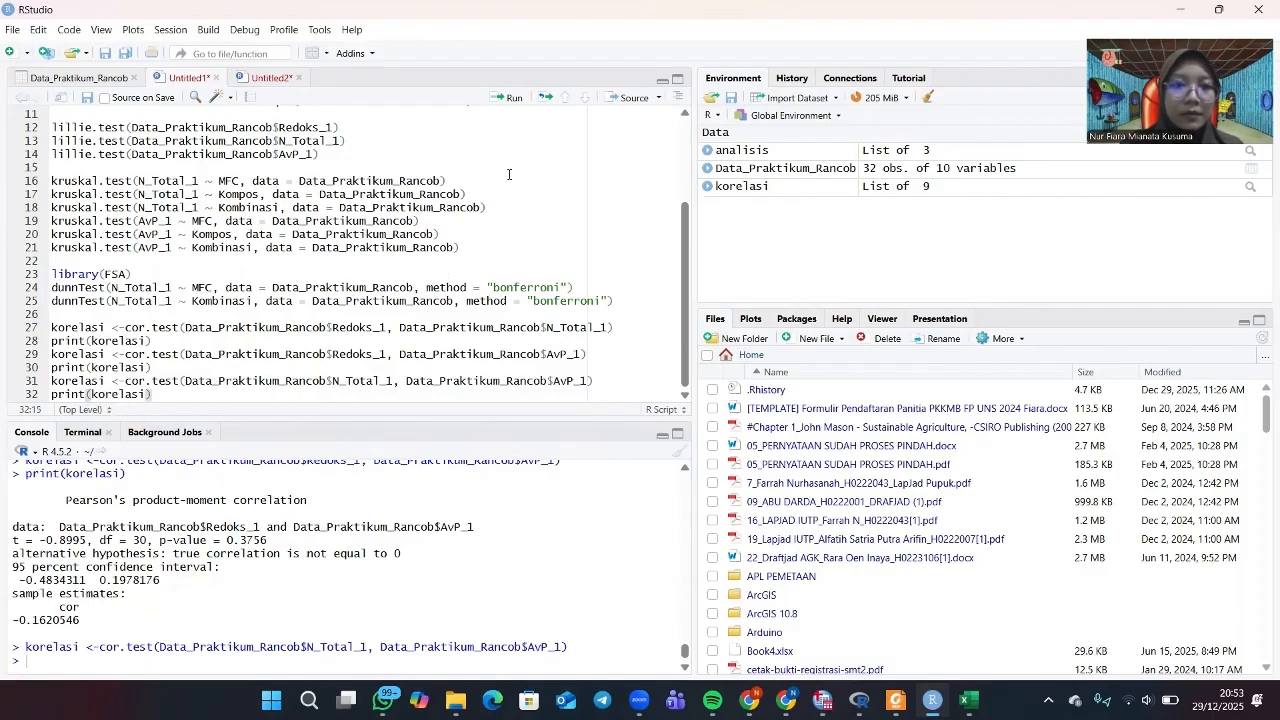
left_click(510, 98)
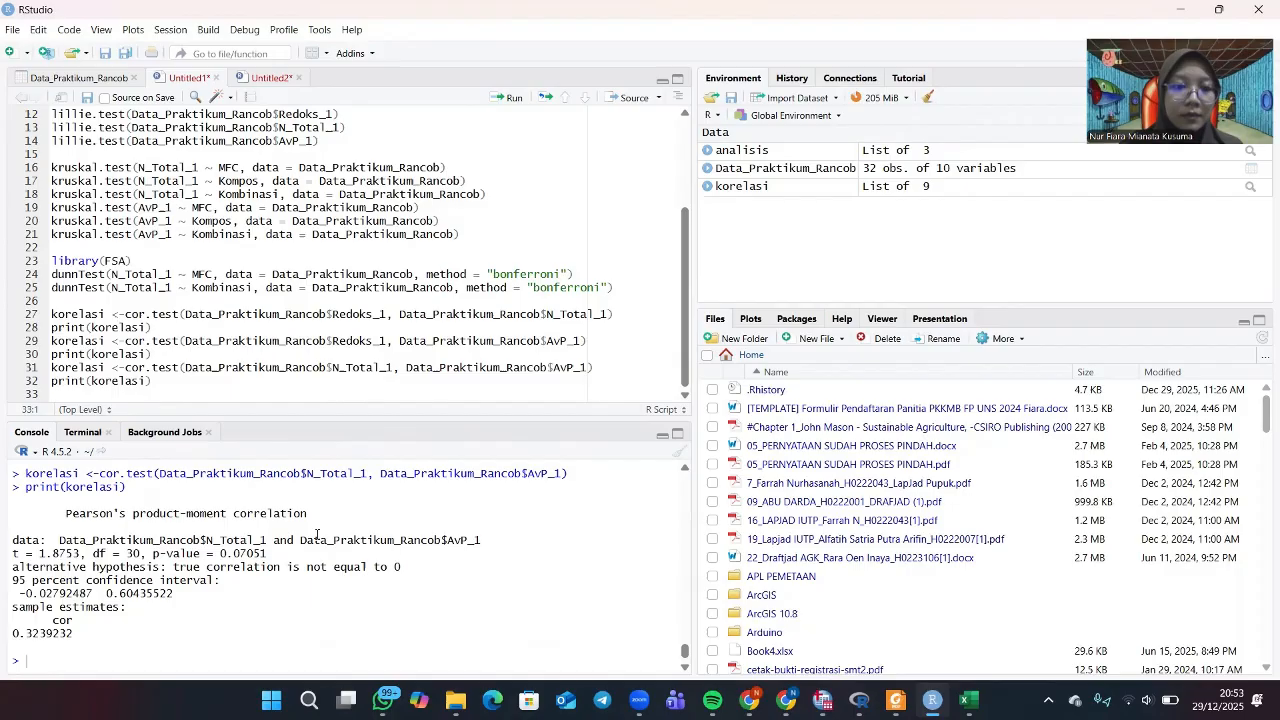
Examine the p-values and correlation coefficients in the console output for Redoks_1 with AvP_1 and N_Total_1 with AvP_1.
scroll(316, 535, "up", 1)
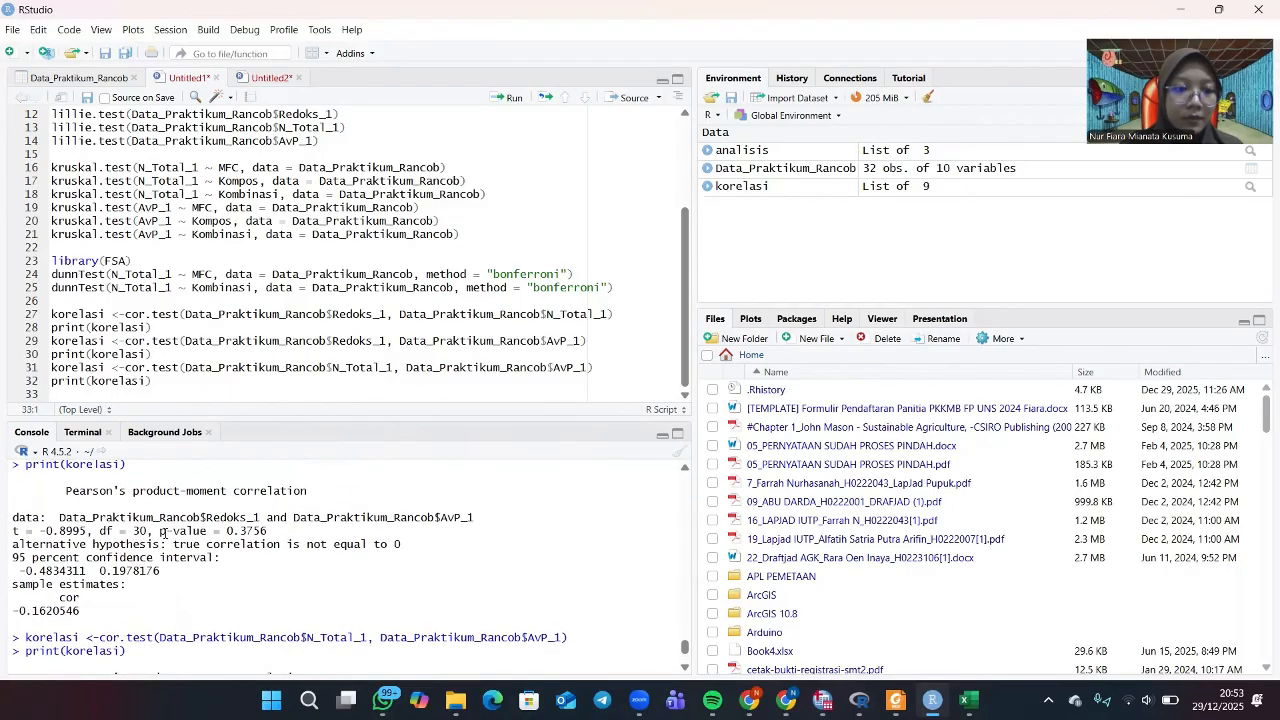
left_click_drag(161, 531, 271, 531)
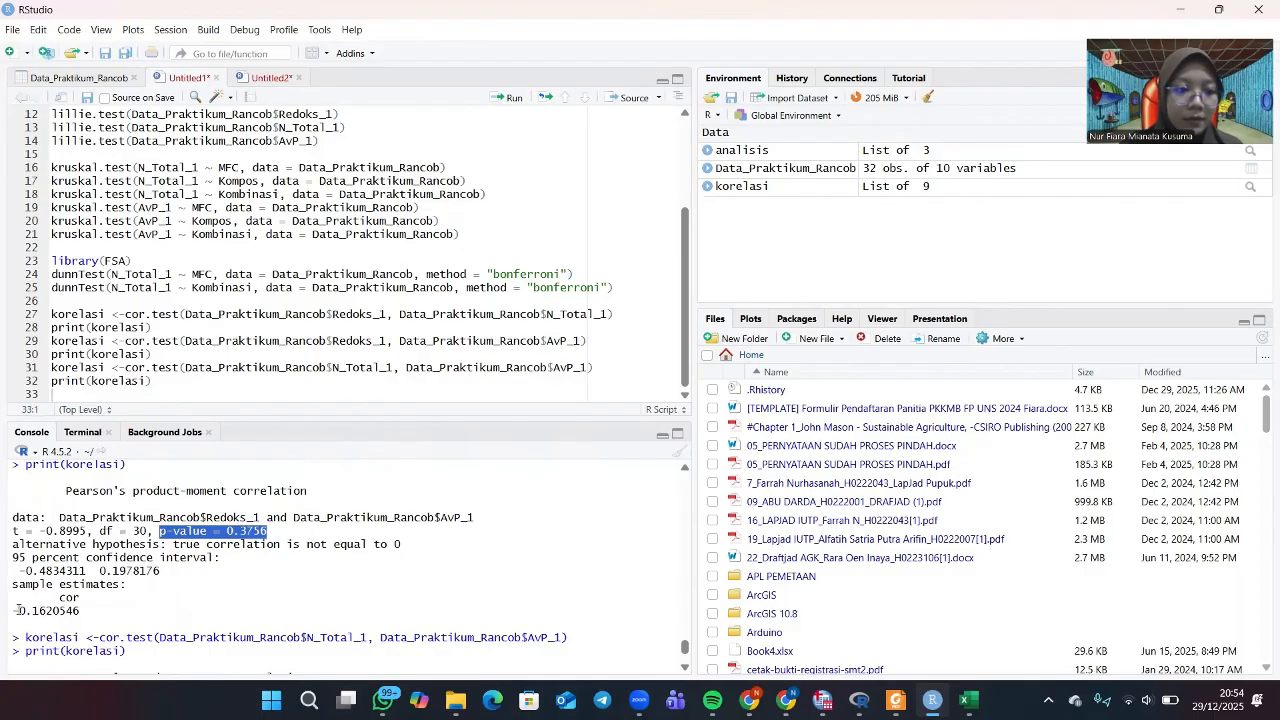
left_click_drag(14, 609, 119, 605)
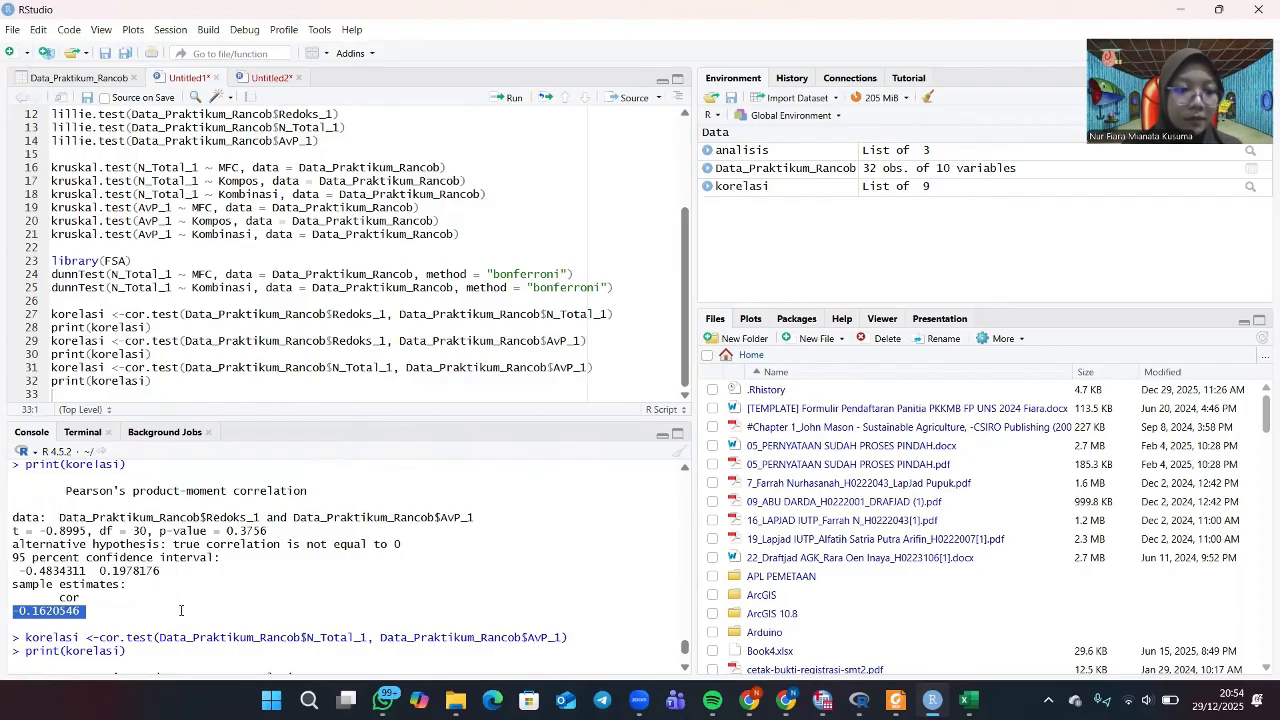
left_click(129, 611)
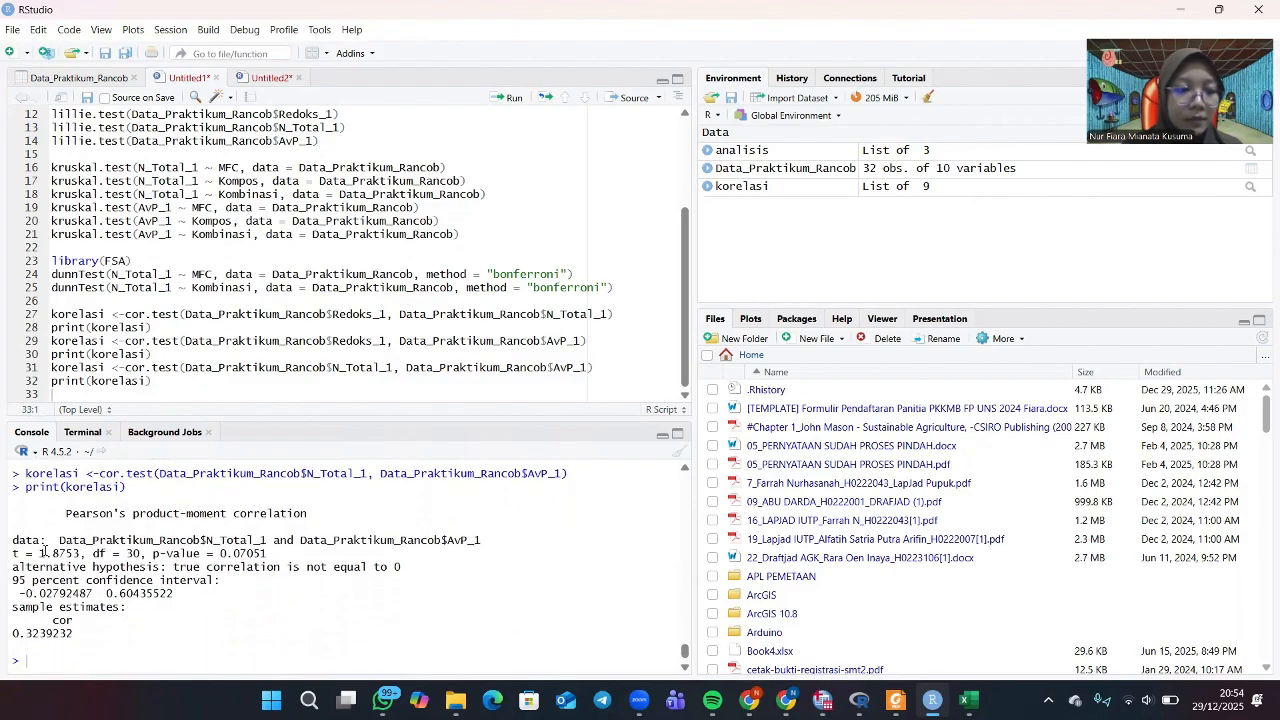
left_click_drag(155, 553, 268, 554)
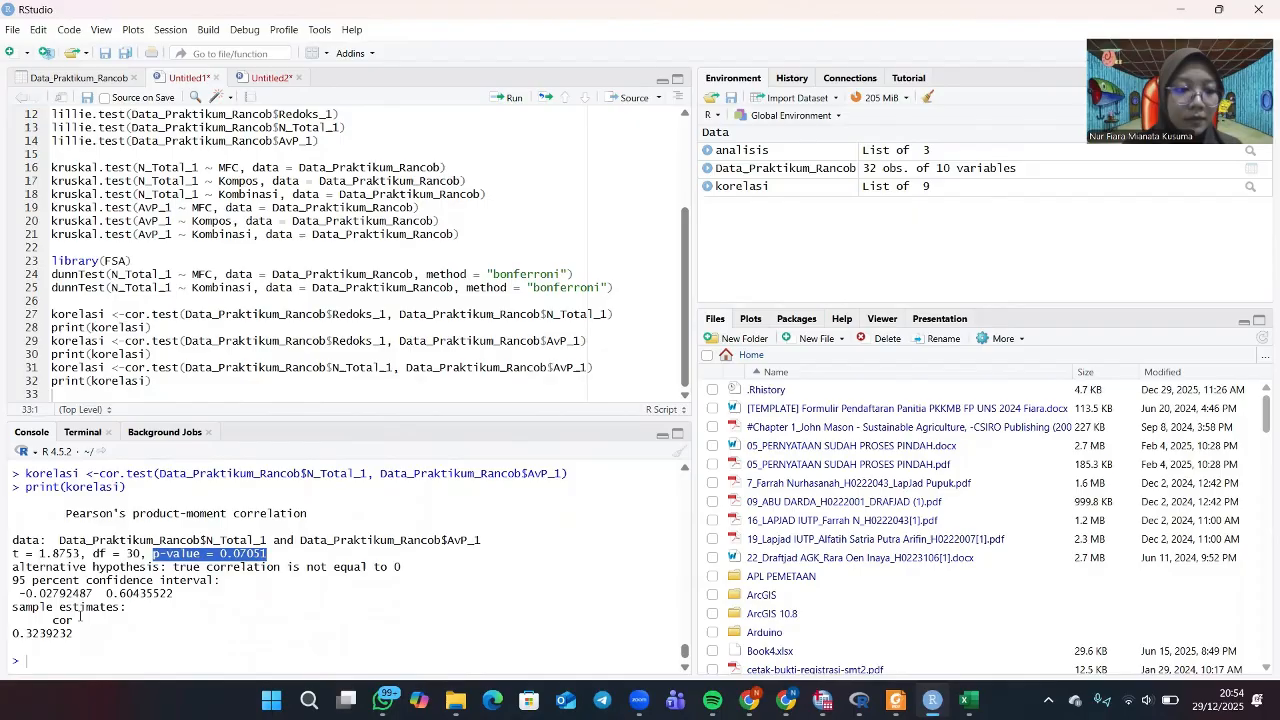
scroll(80, 617, "up", 1)
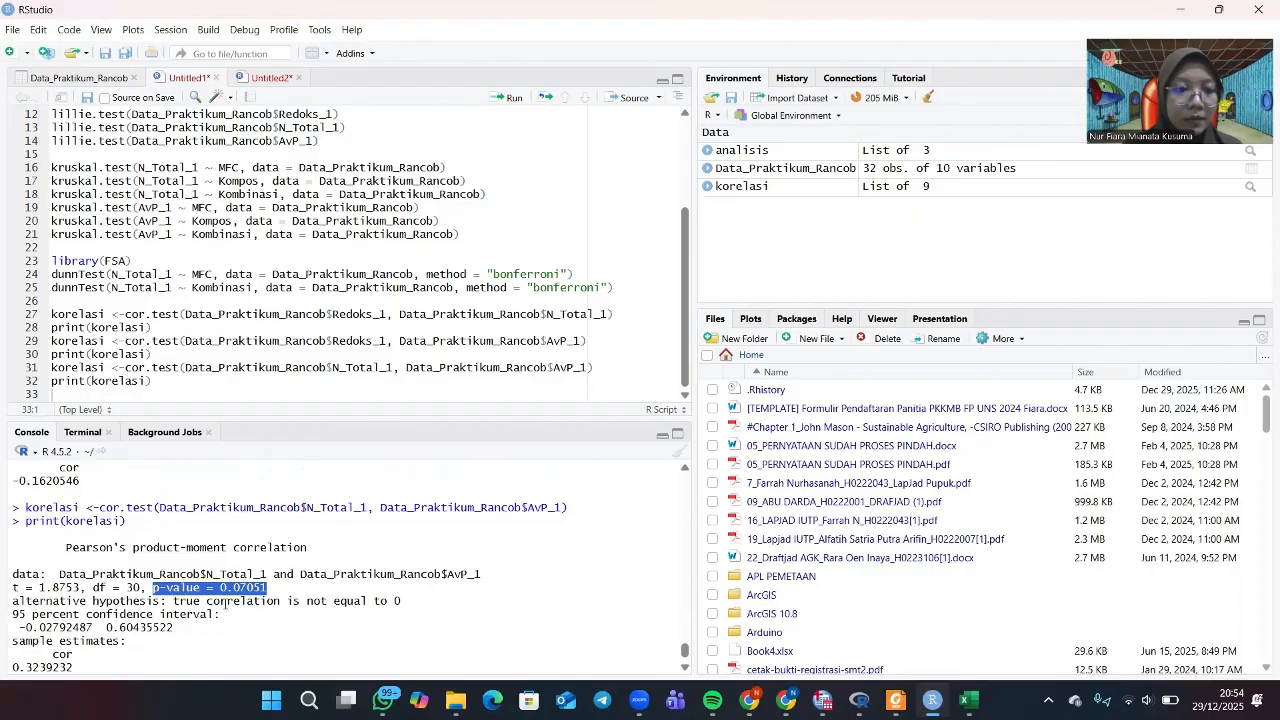
Leave a blank line below the last print call, add library(ggplot2) on line 34 and run it.
left_click(138, 393)
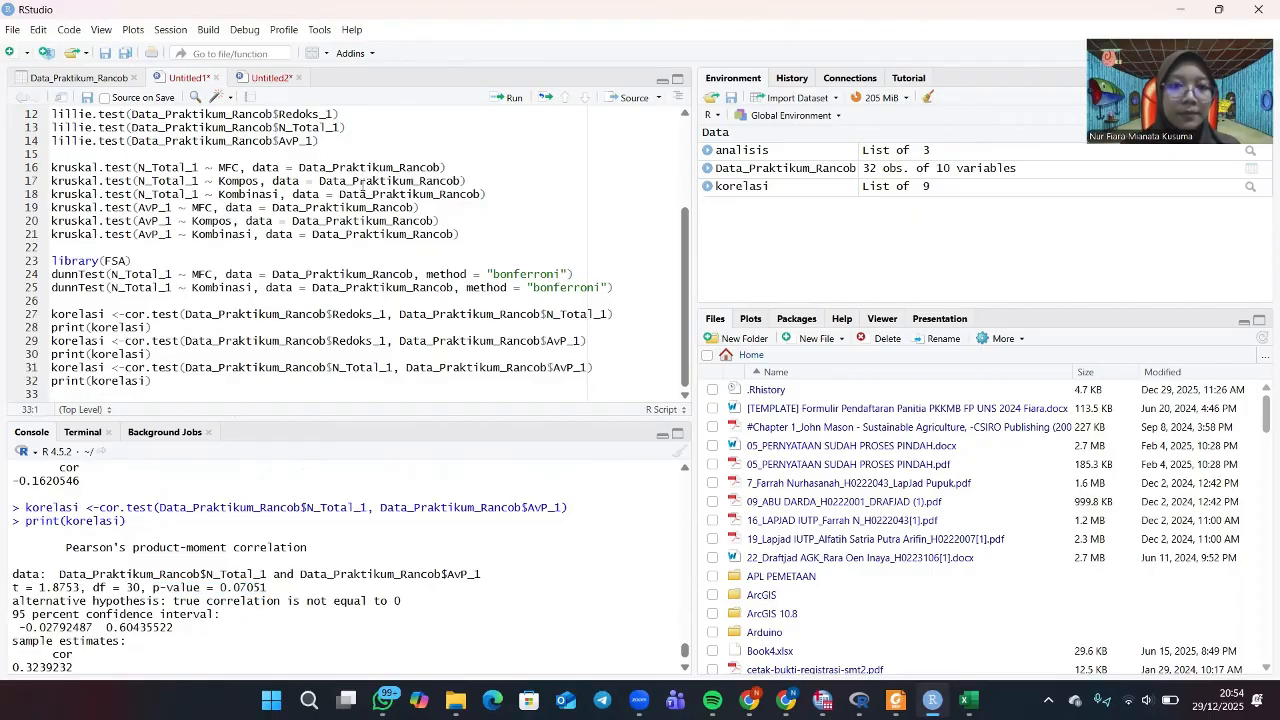
key("Return")
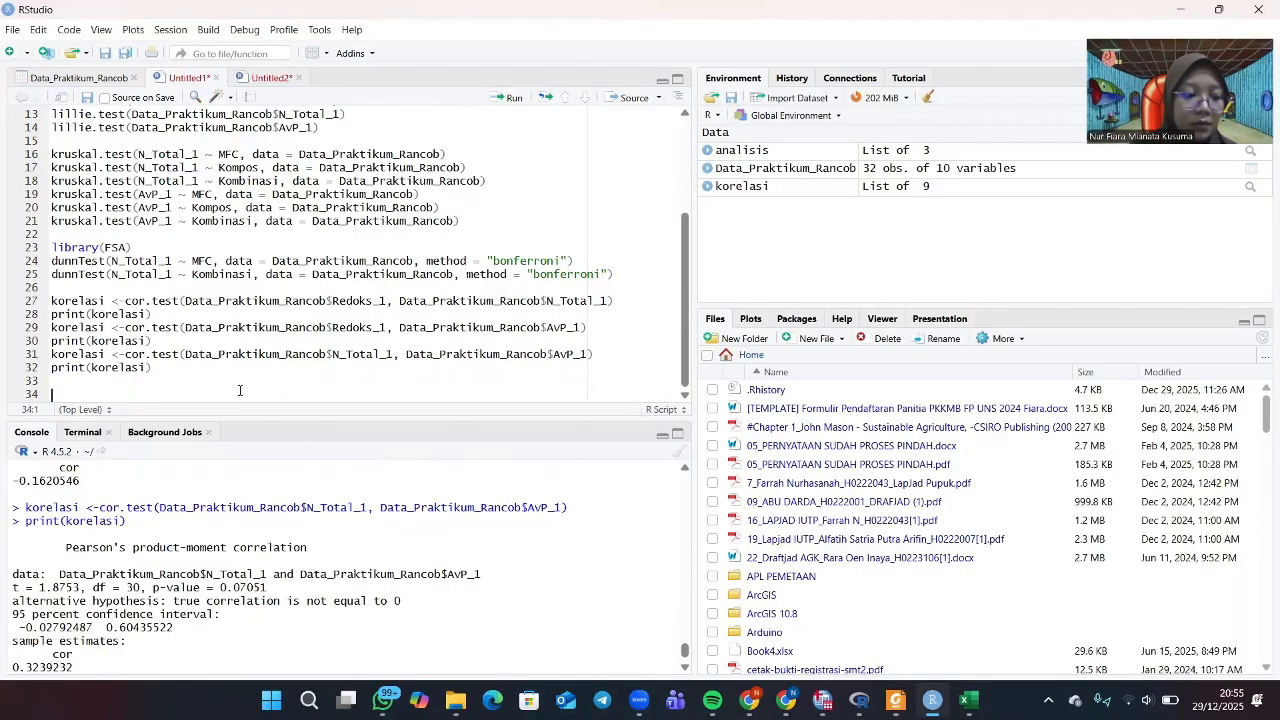
type("lib")
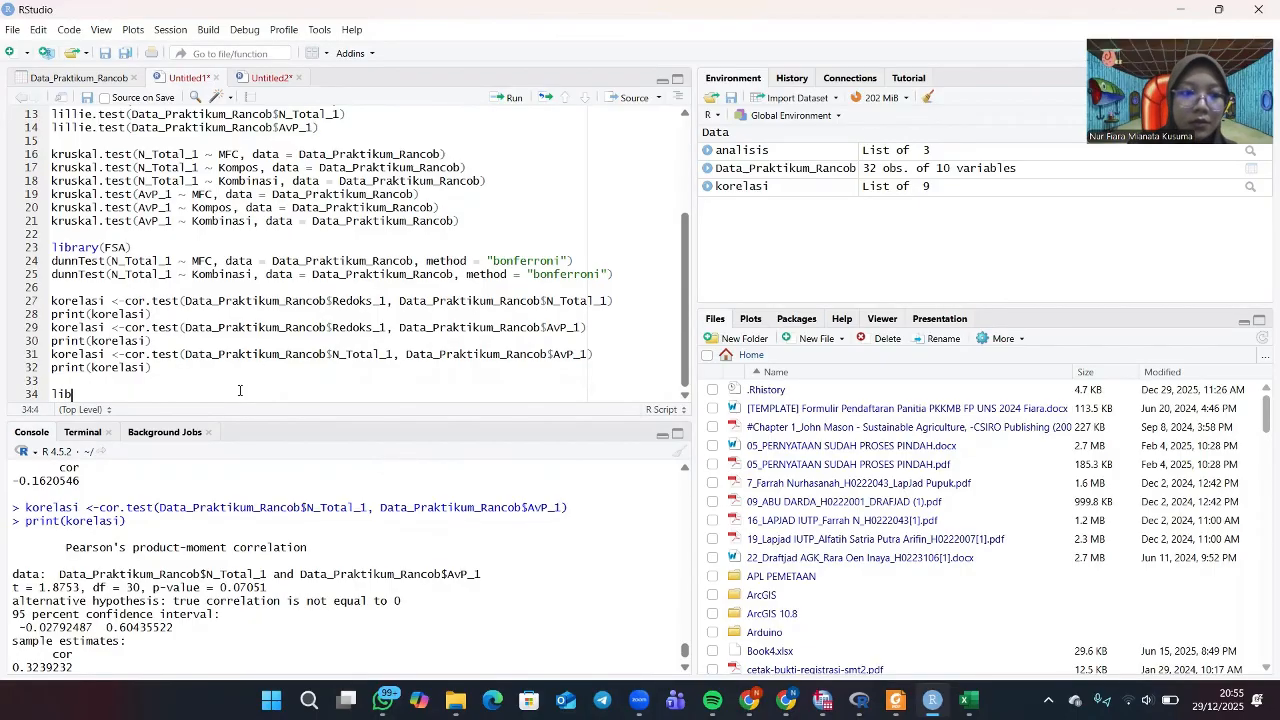
left_click(105, 447)
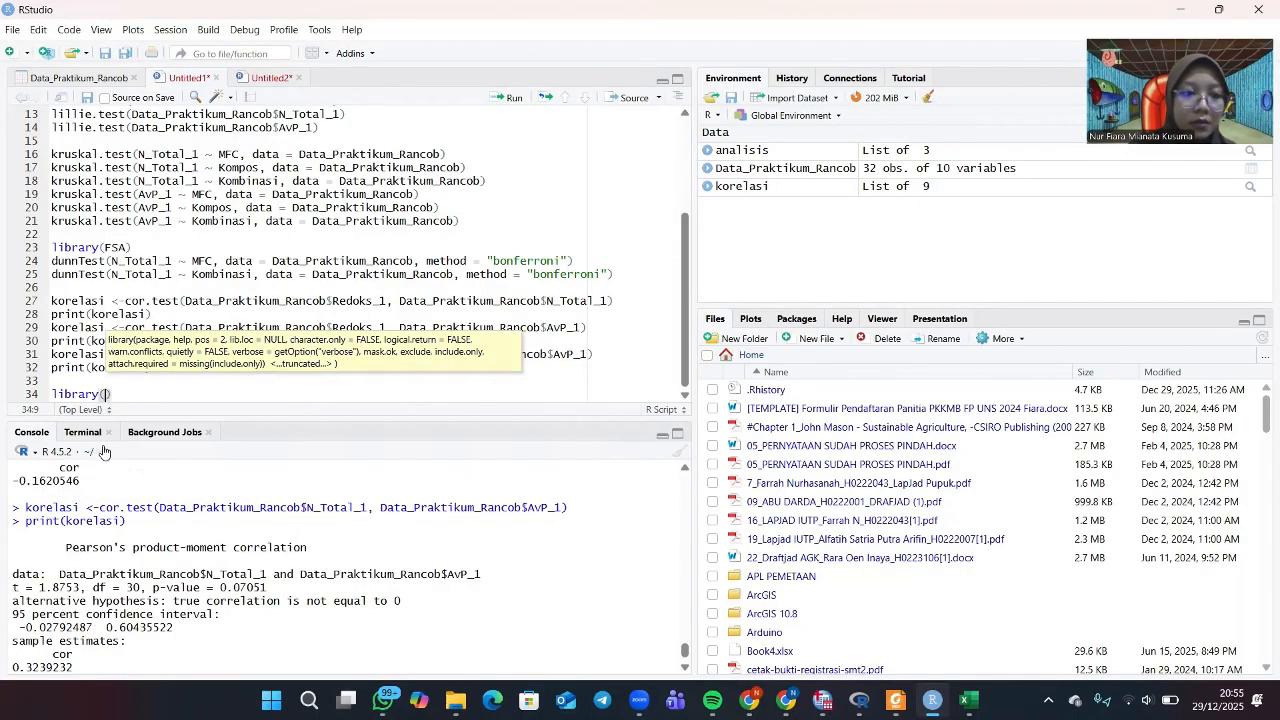
type("gg")
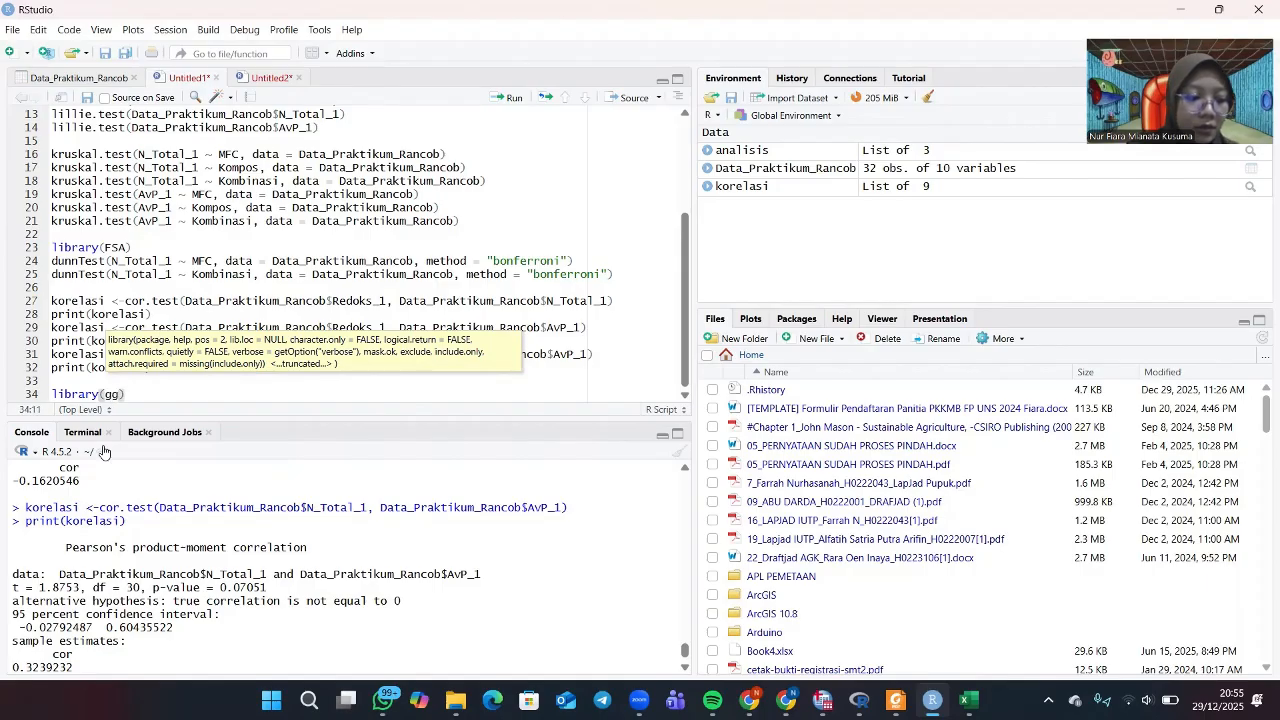
type("p")
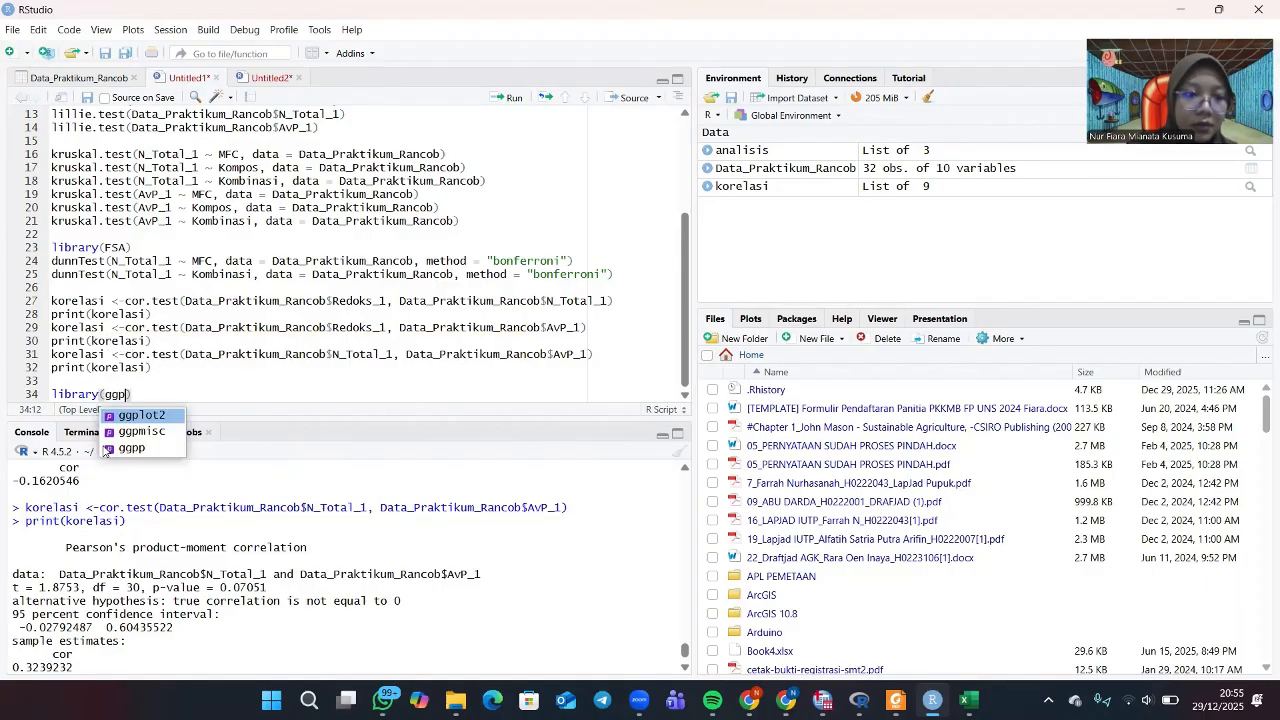
left_click(138, 415)
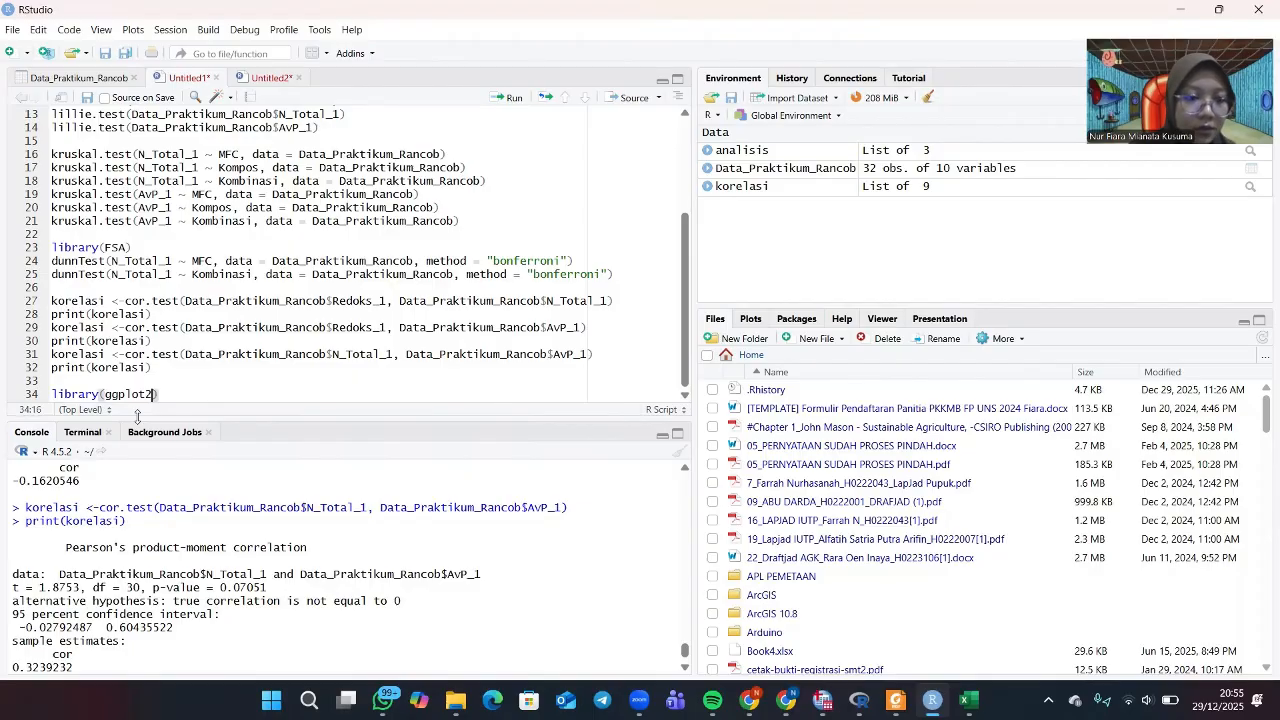
left_click(507, 97)
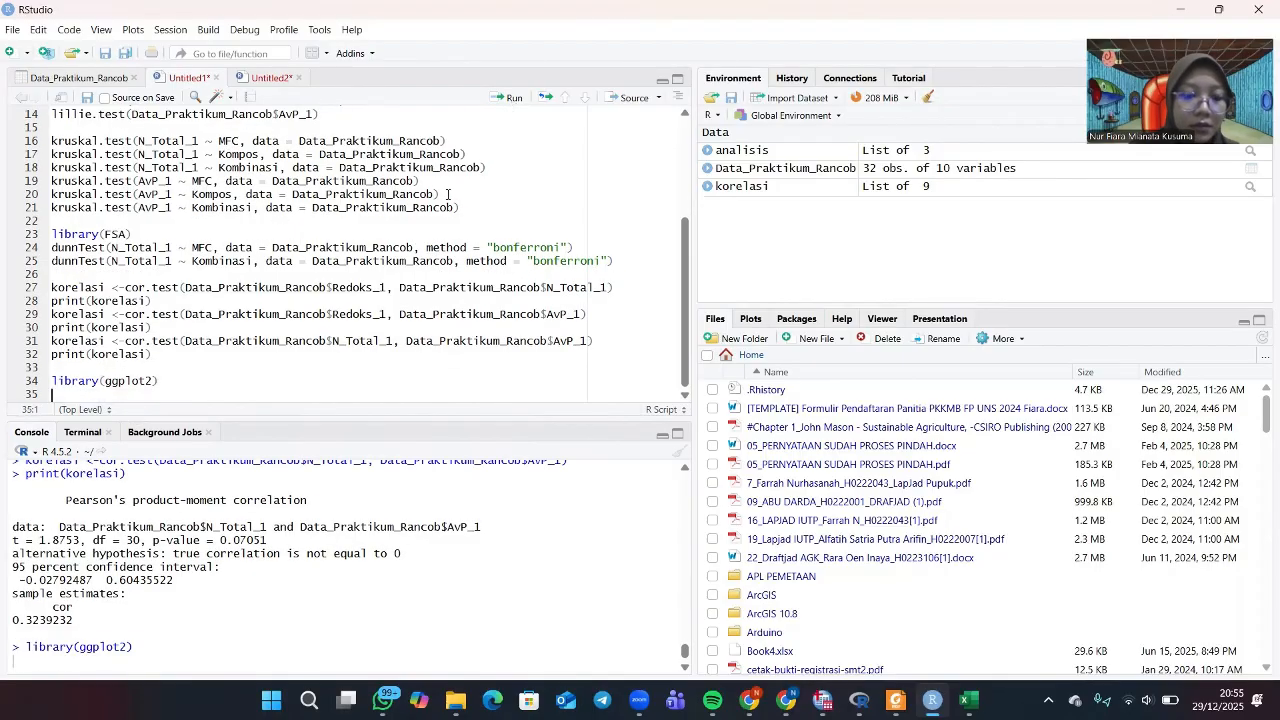
Add library(ggpp) on line 35 and run it to load the package.
type("libr")
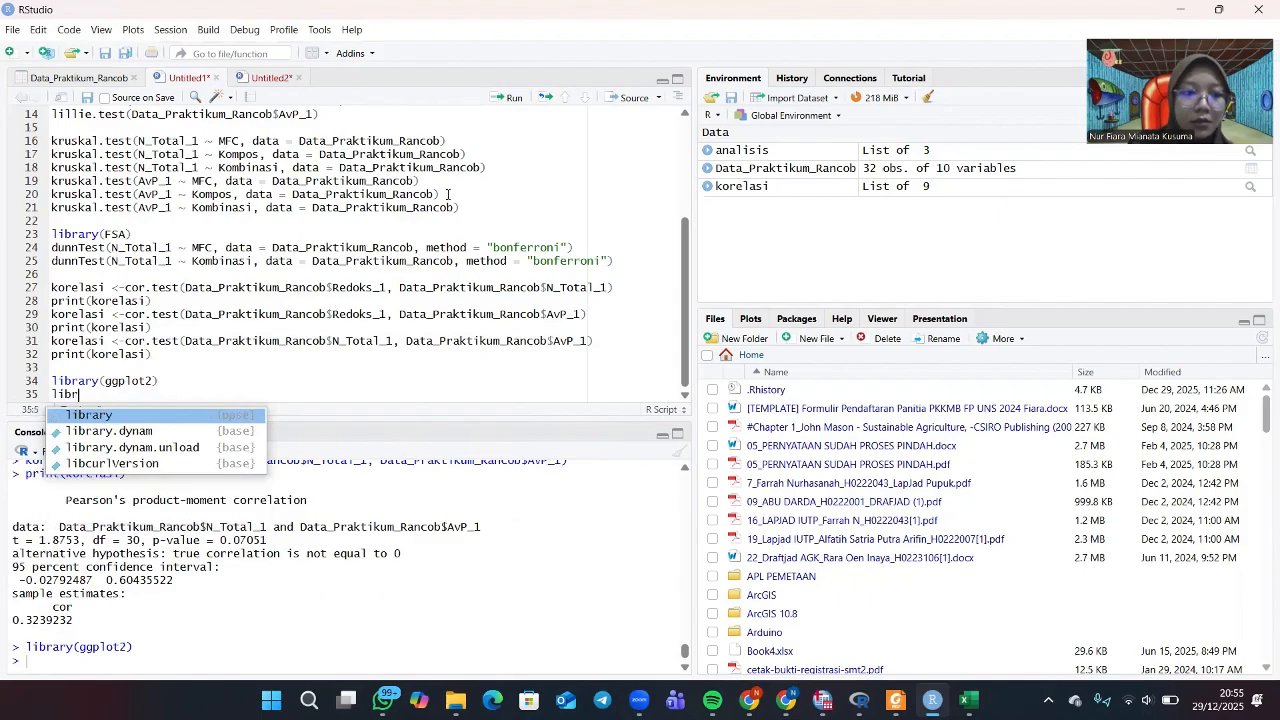
left_click(155, 415)
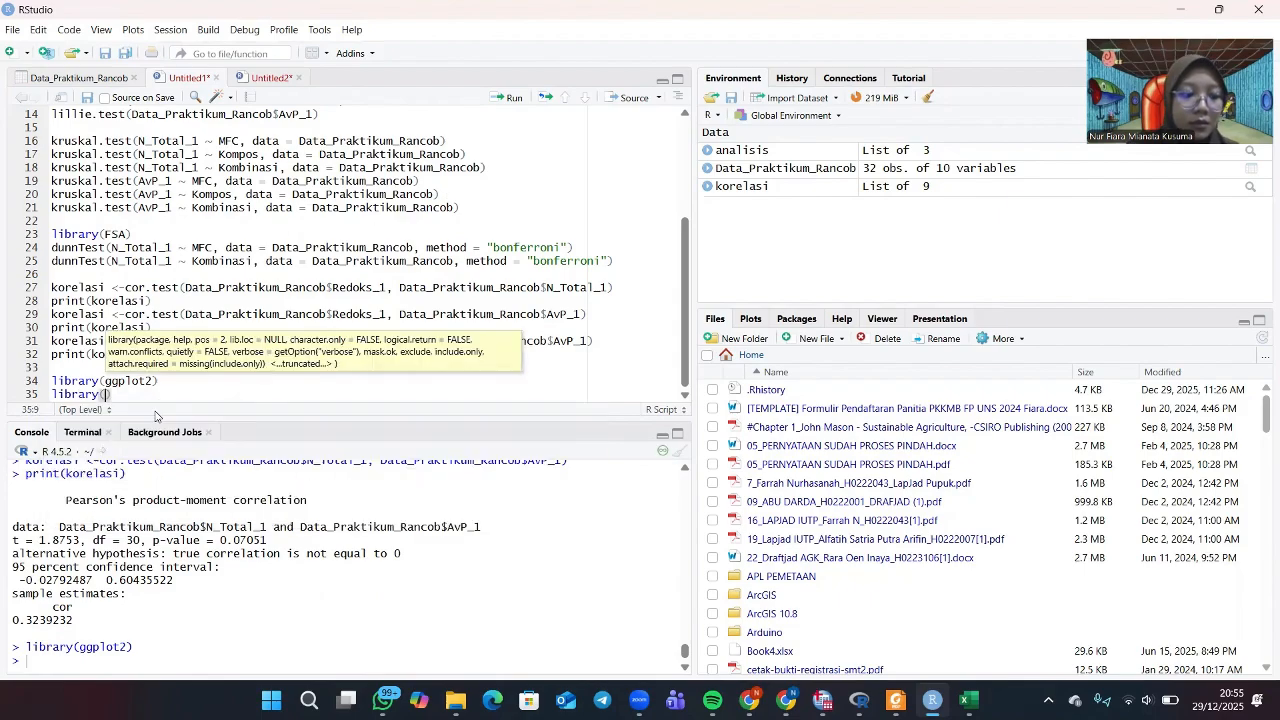
type("gg")
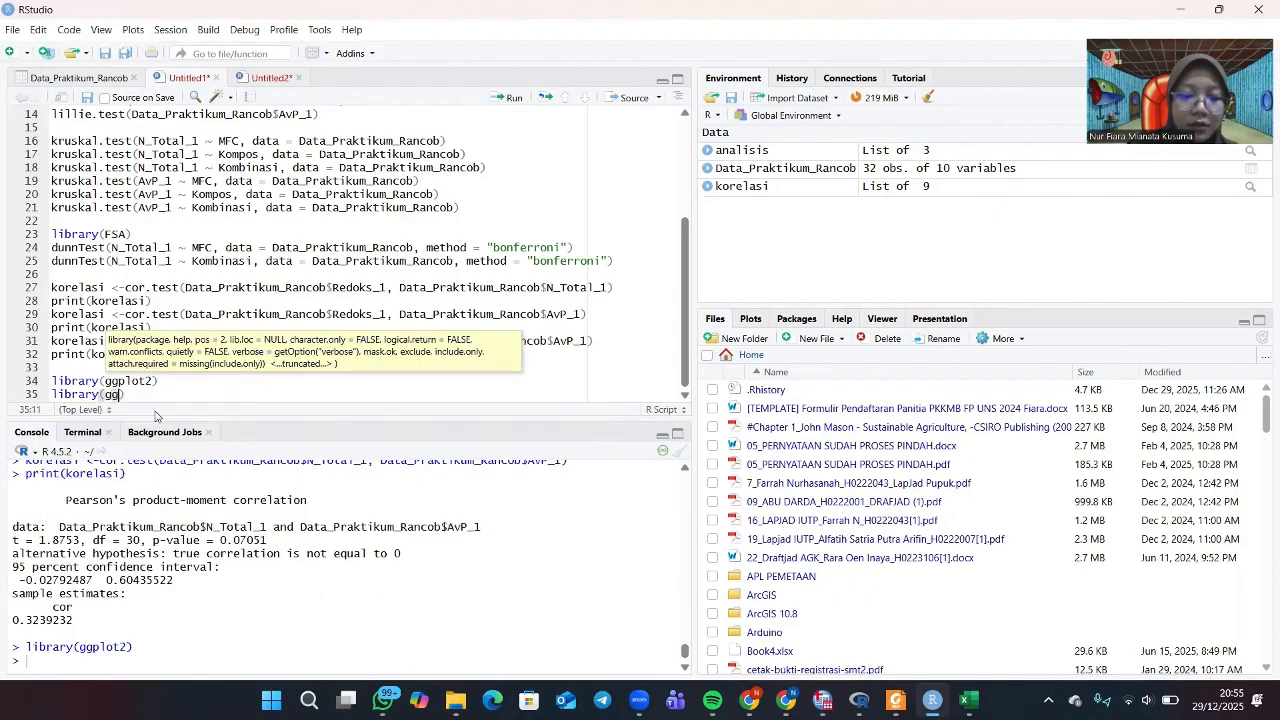
type("pp")
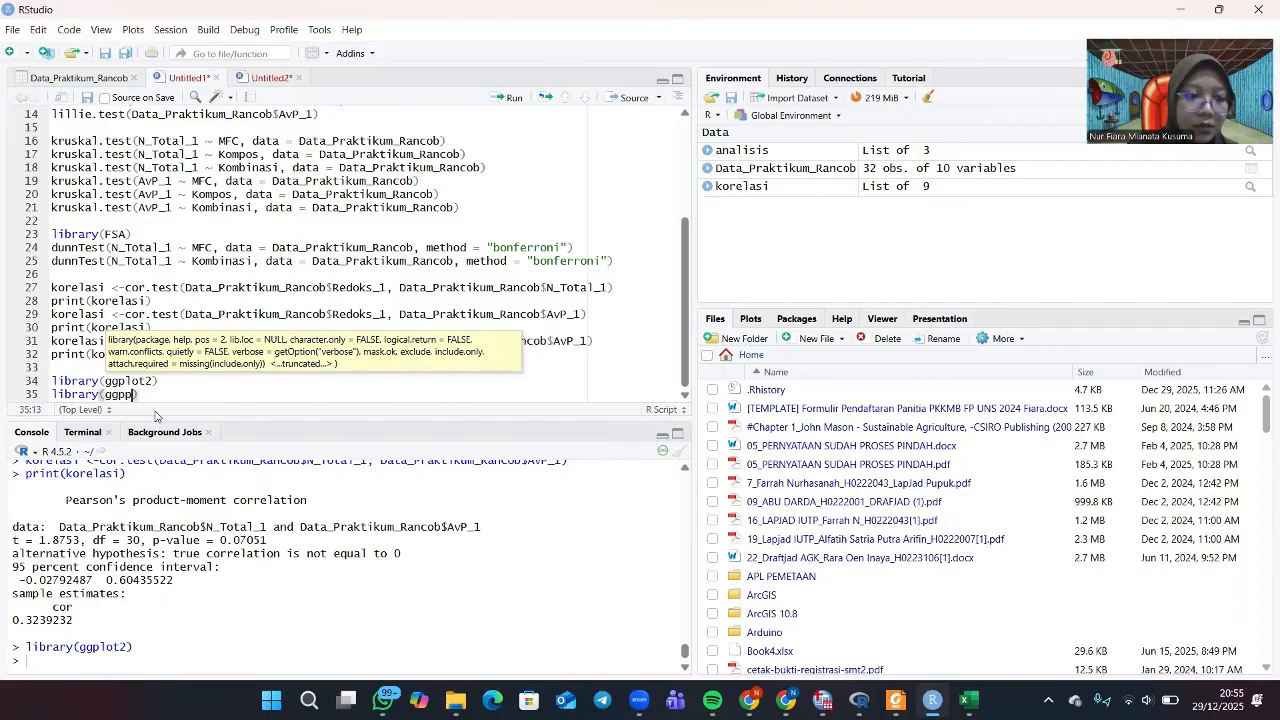
key("BackSpace")
key("BackSpace")
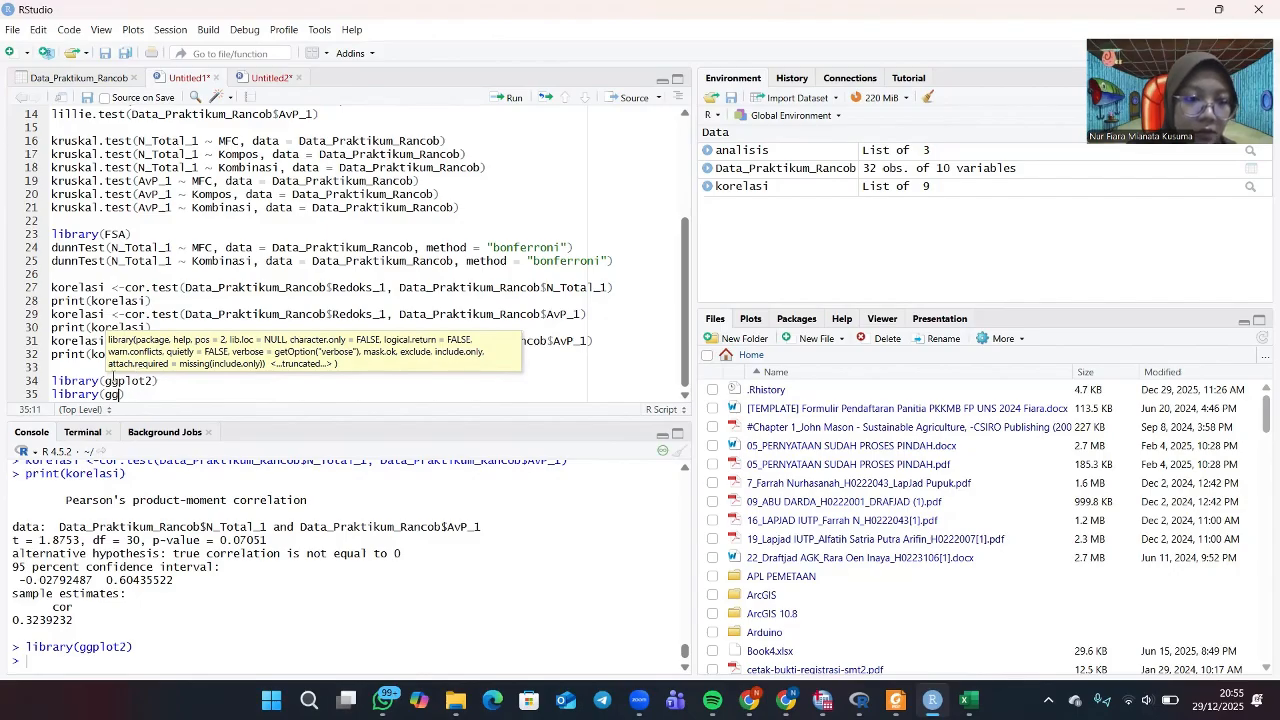
type("p")
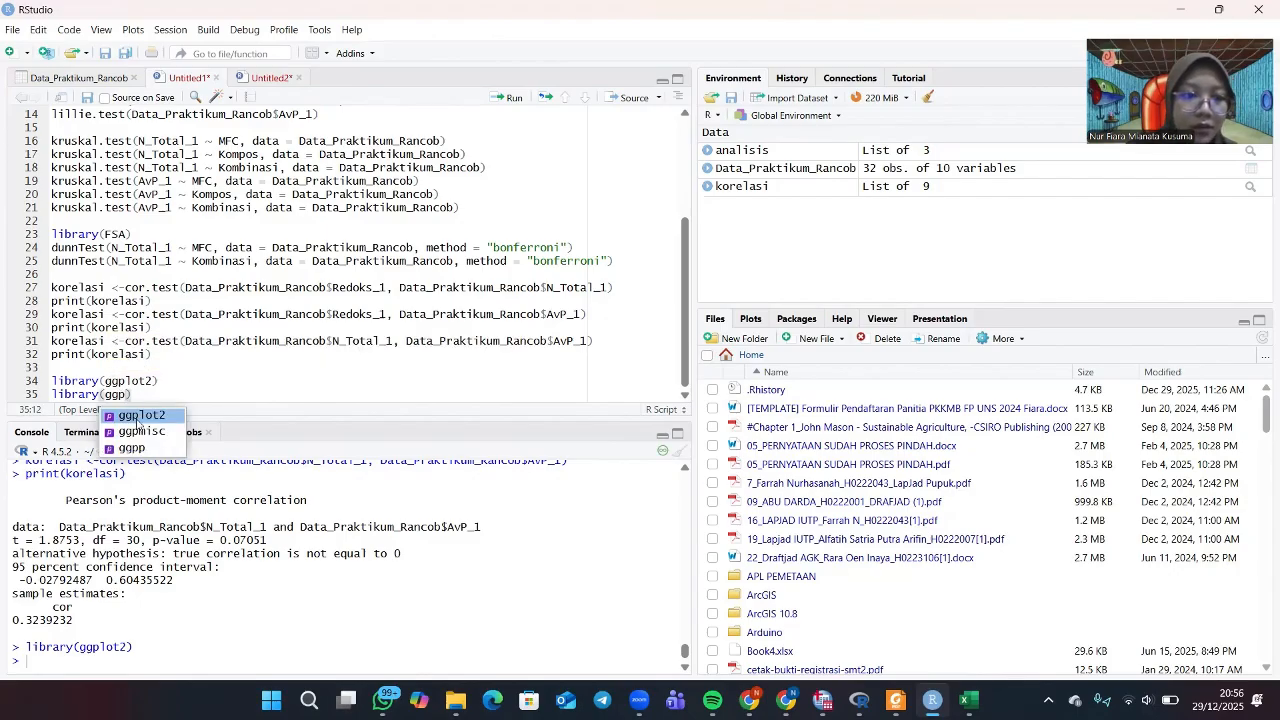
left_click(143, 448)
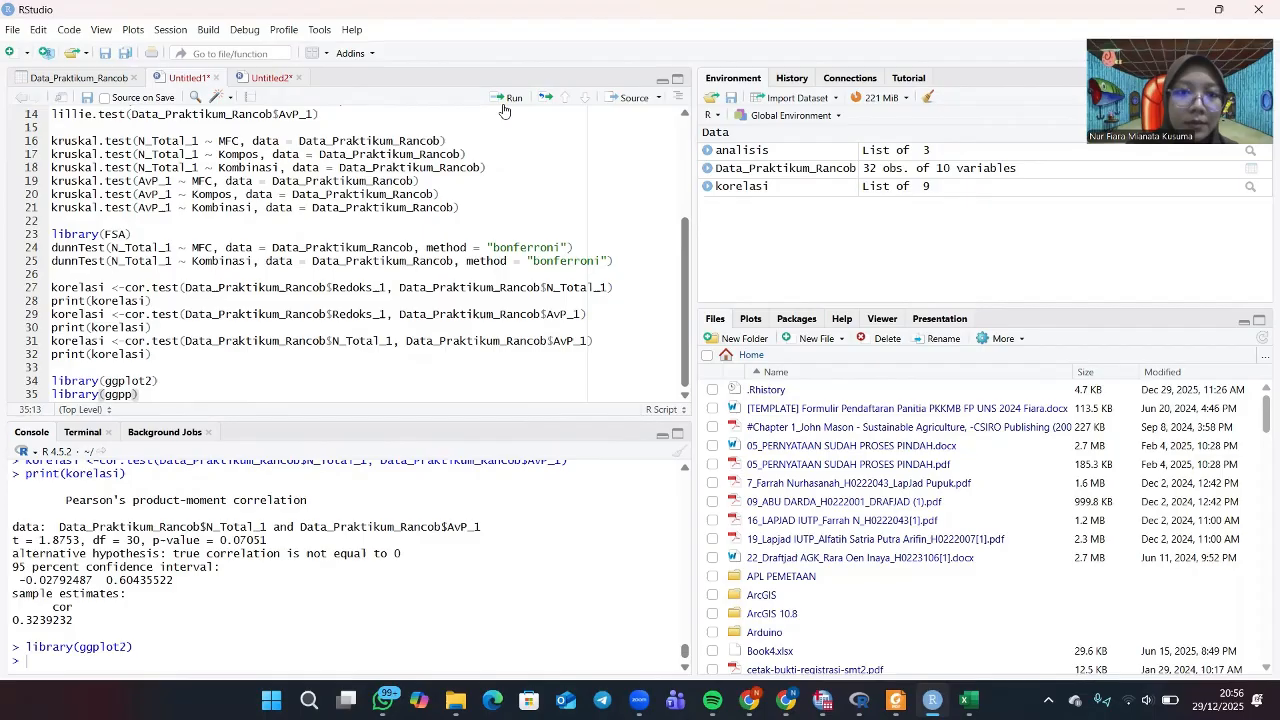
left_click(508, 97)
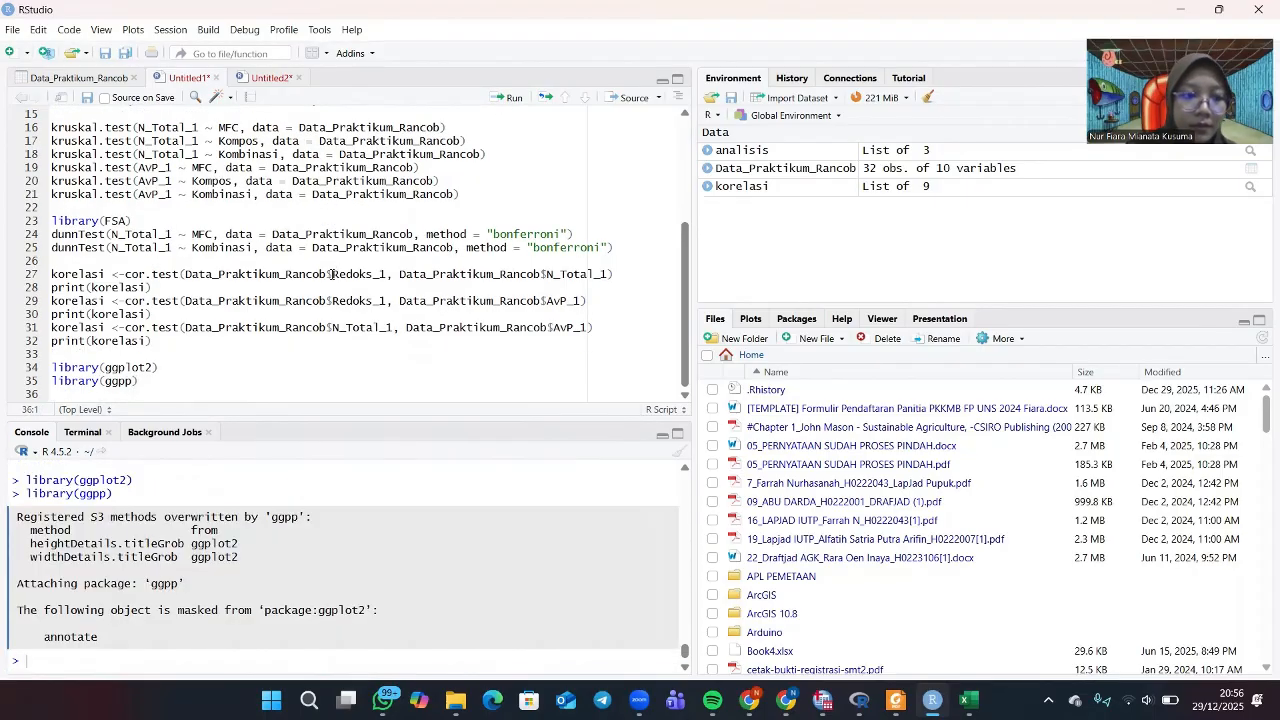
Add library(ggpmisc) on line 36 and run it to load the package.
type("lib")
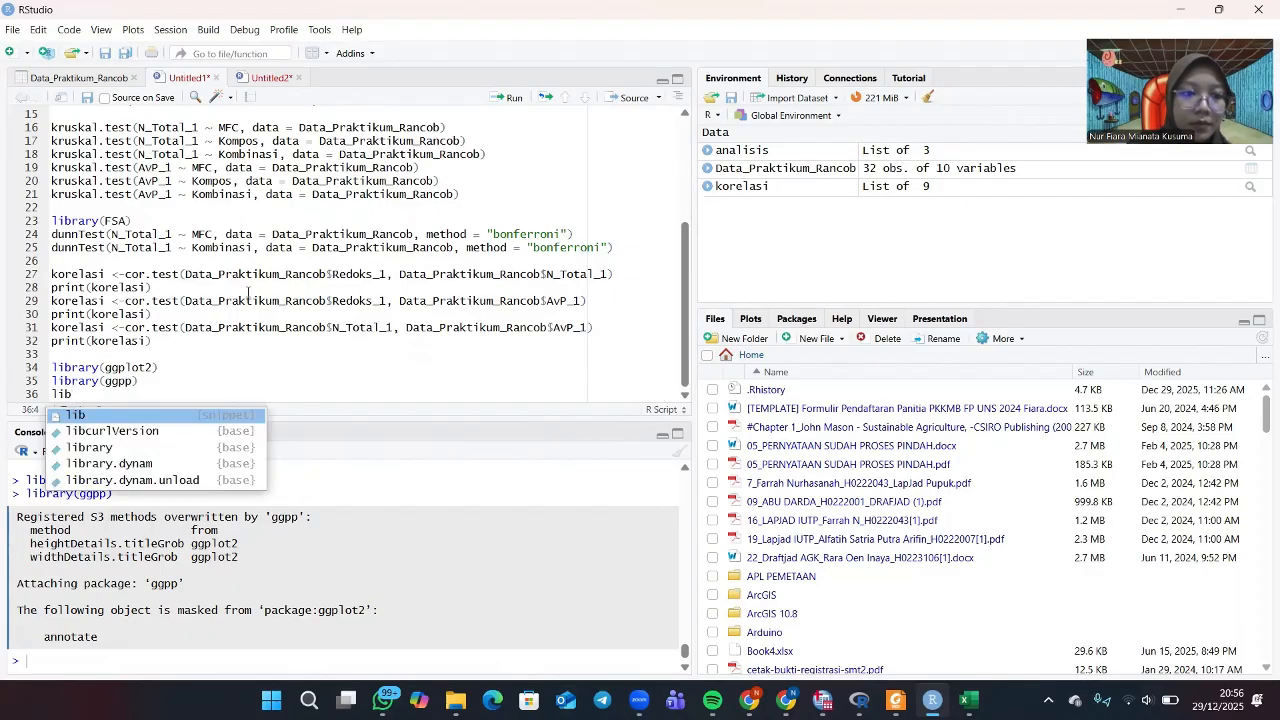
left_click(165, 446)
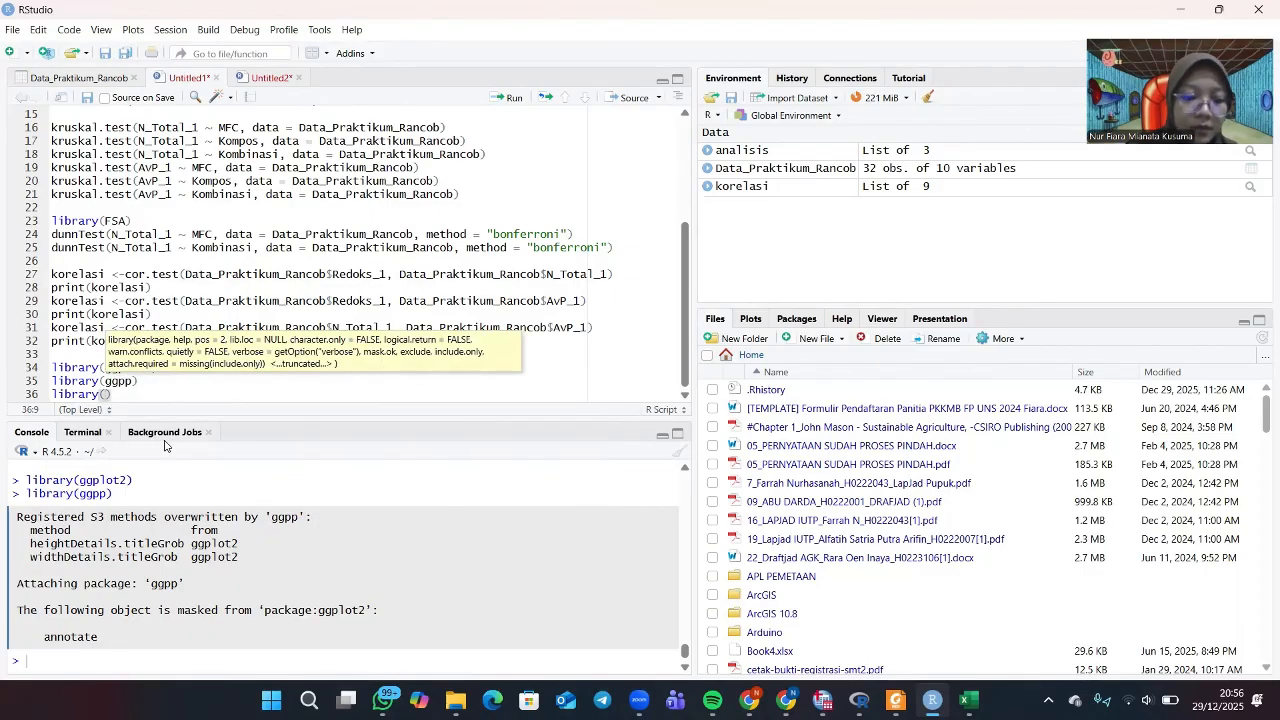
type("ggp")
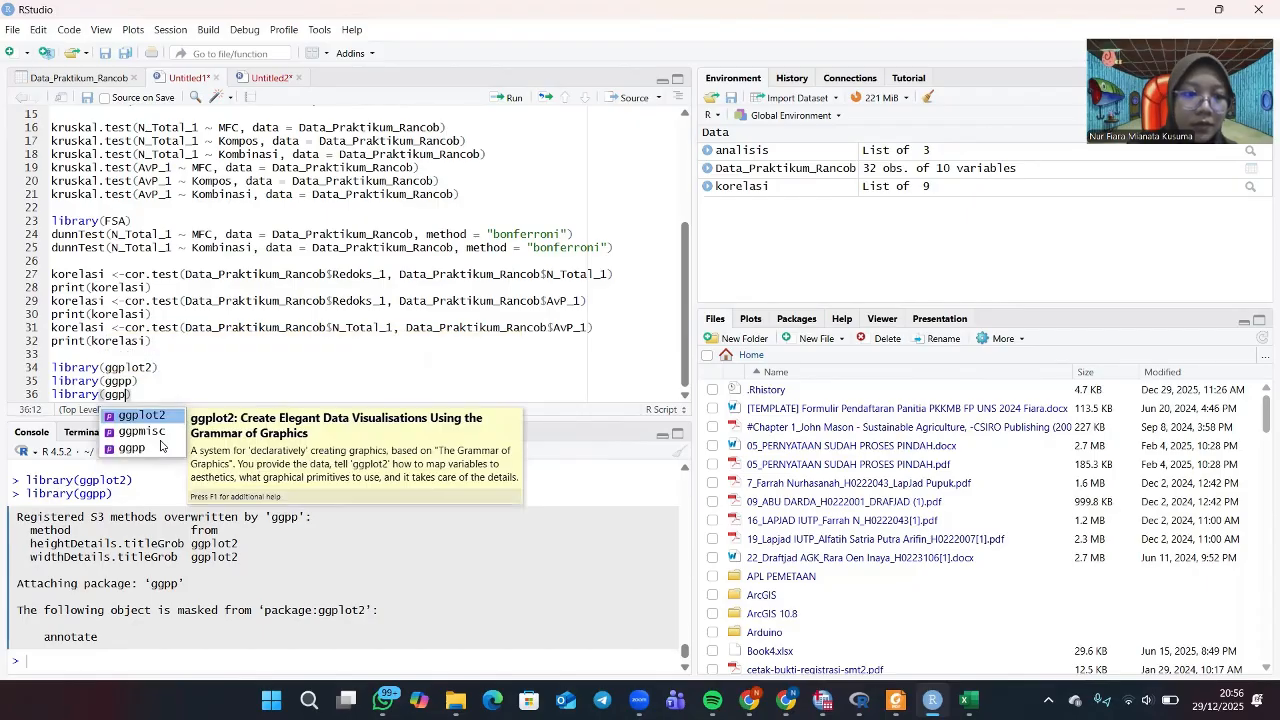
left_click(159, 435)
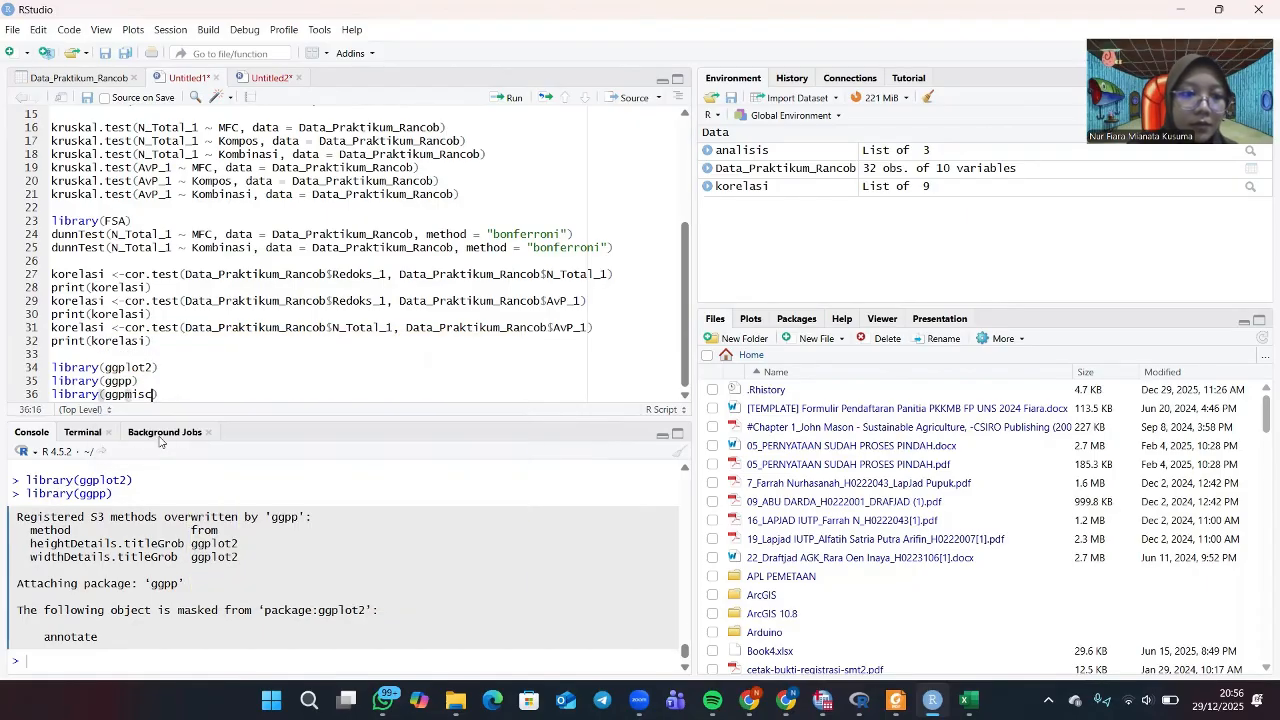
left_click(505, 97)
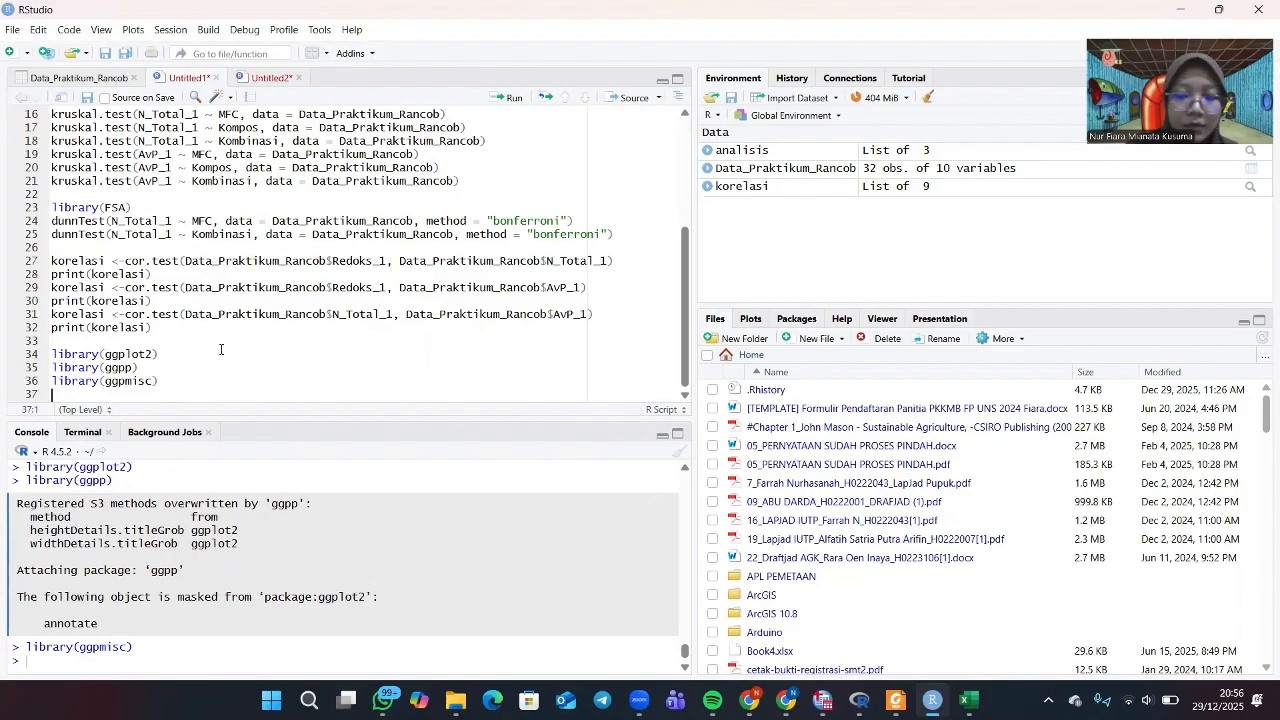
Leave a blank line and start a ggplot call on line 38 with Data_Praktikum_Rancob as data and an aes() mapping.
key("Return")
type("ggpl")
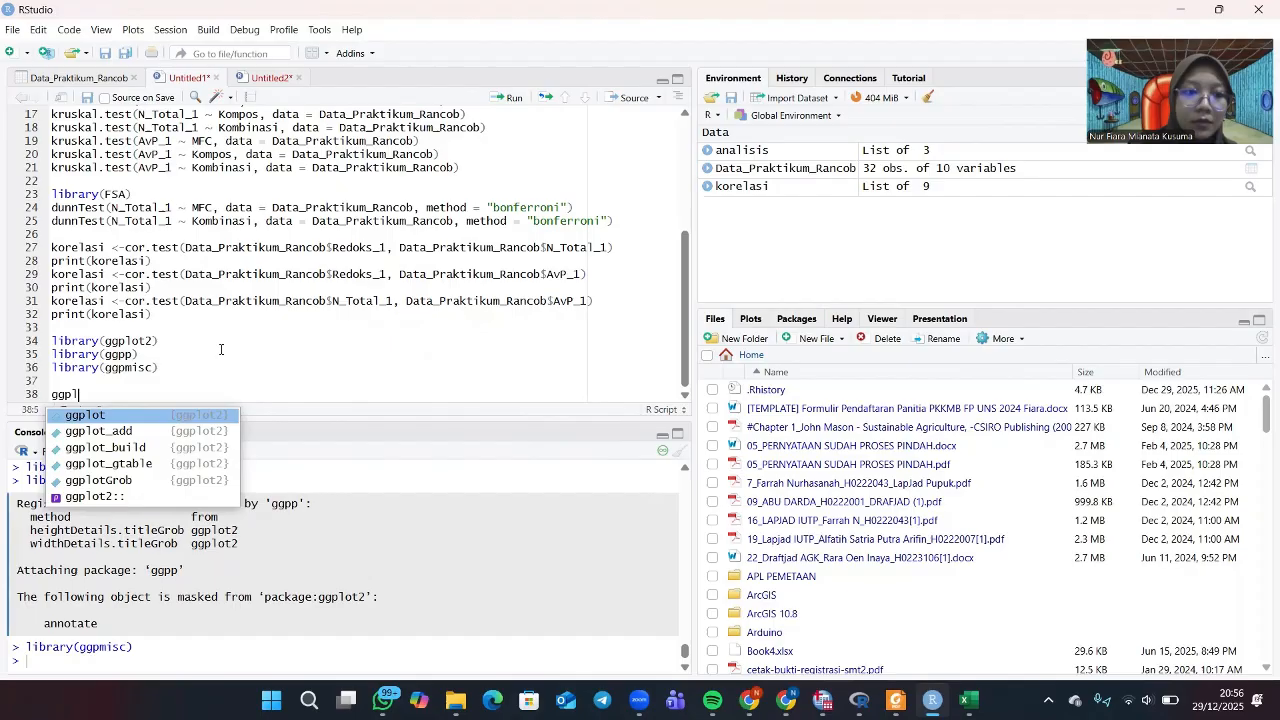
left_click(143, 416)
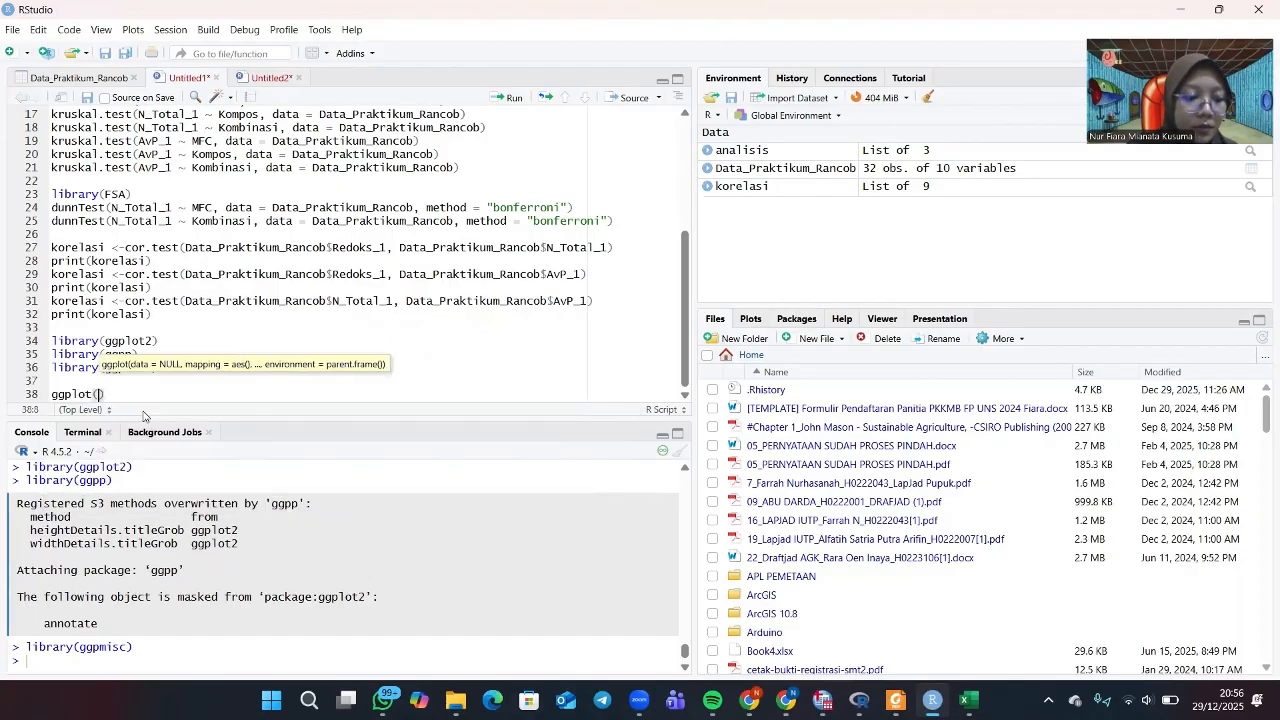
type("data")
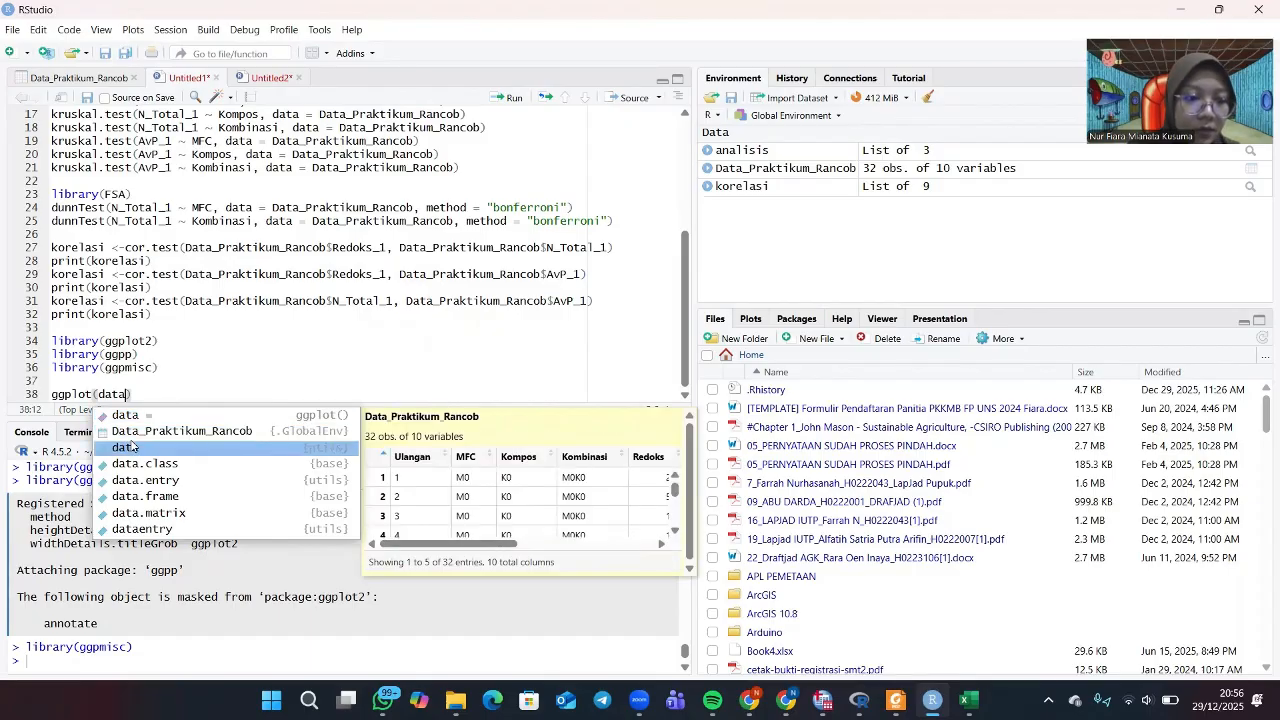
left_click(130, 434)
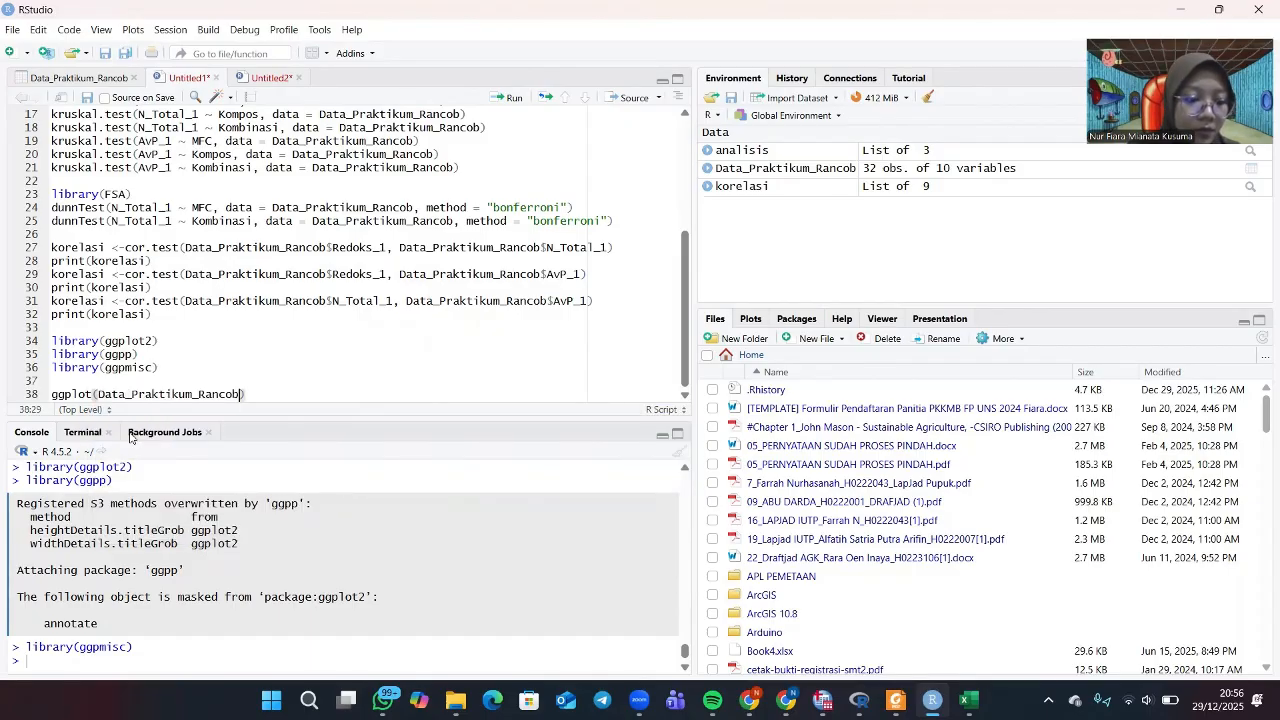
type(", aes")
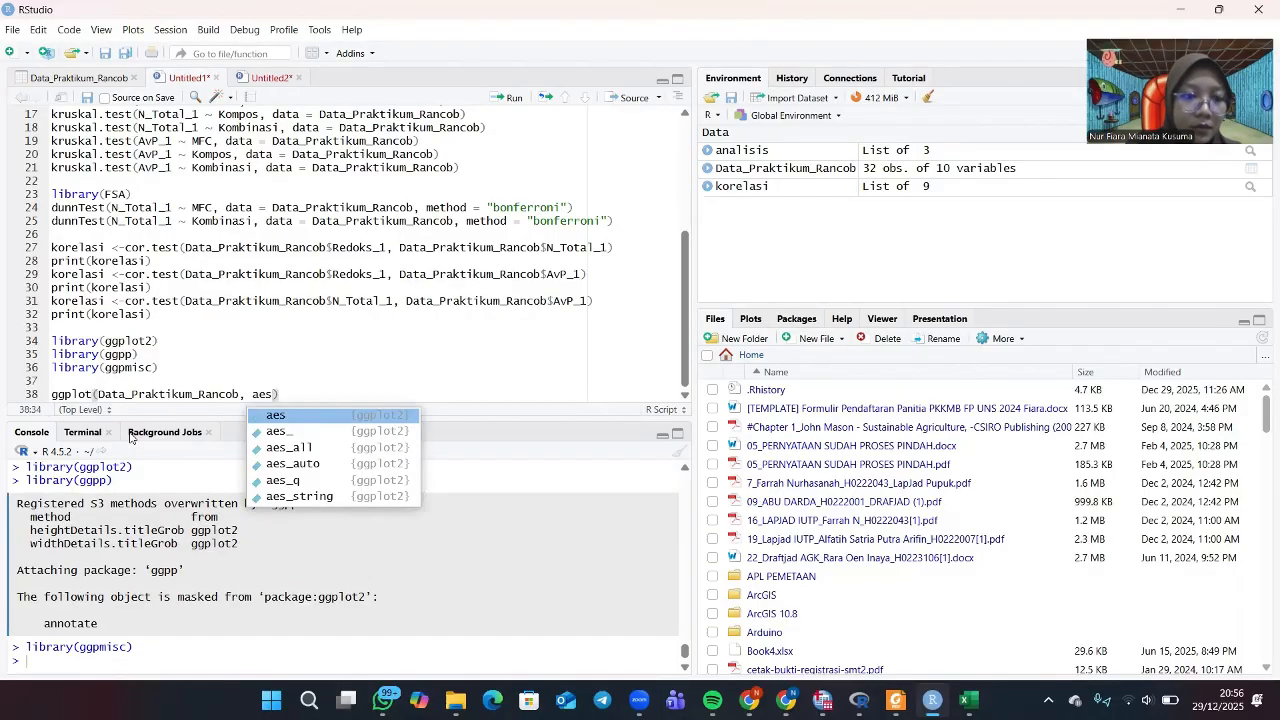
left_click(285, 419)
Map x to Data_Praktikum_Rancob$Redoks_1 inside aes() of the ggplot call on line 38.
type("x=")
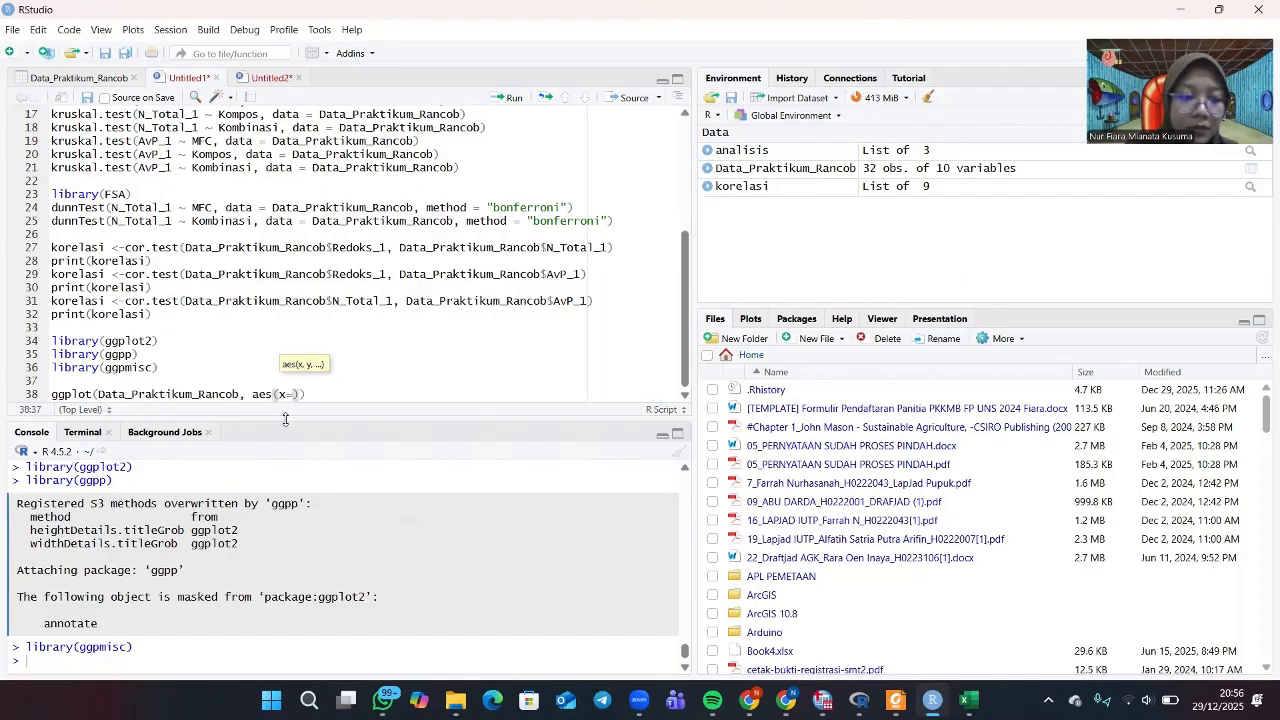
type("dat")
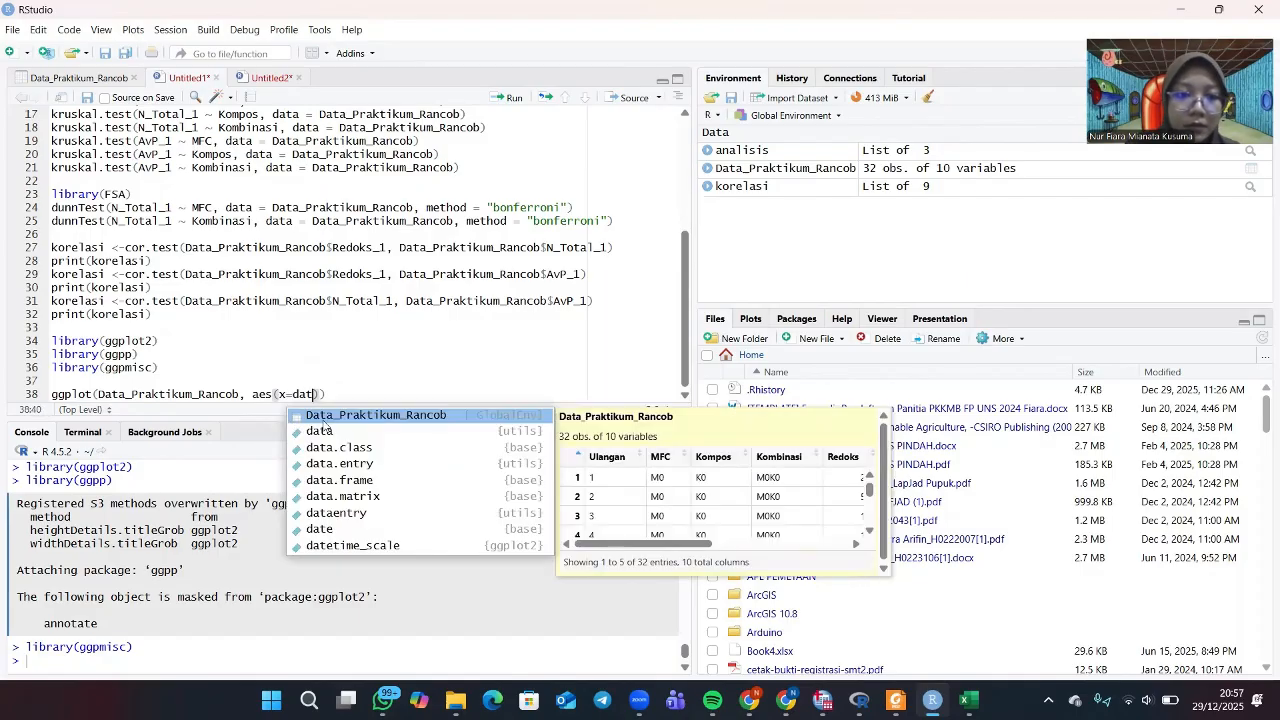
left_click(322, 420)
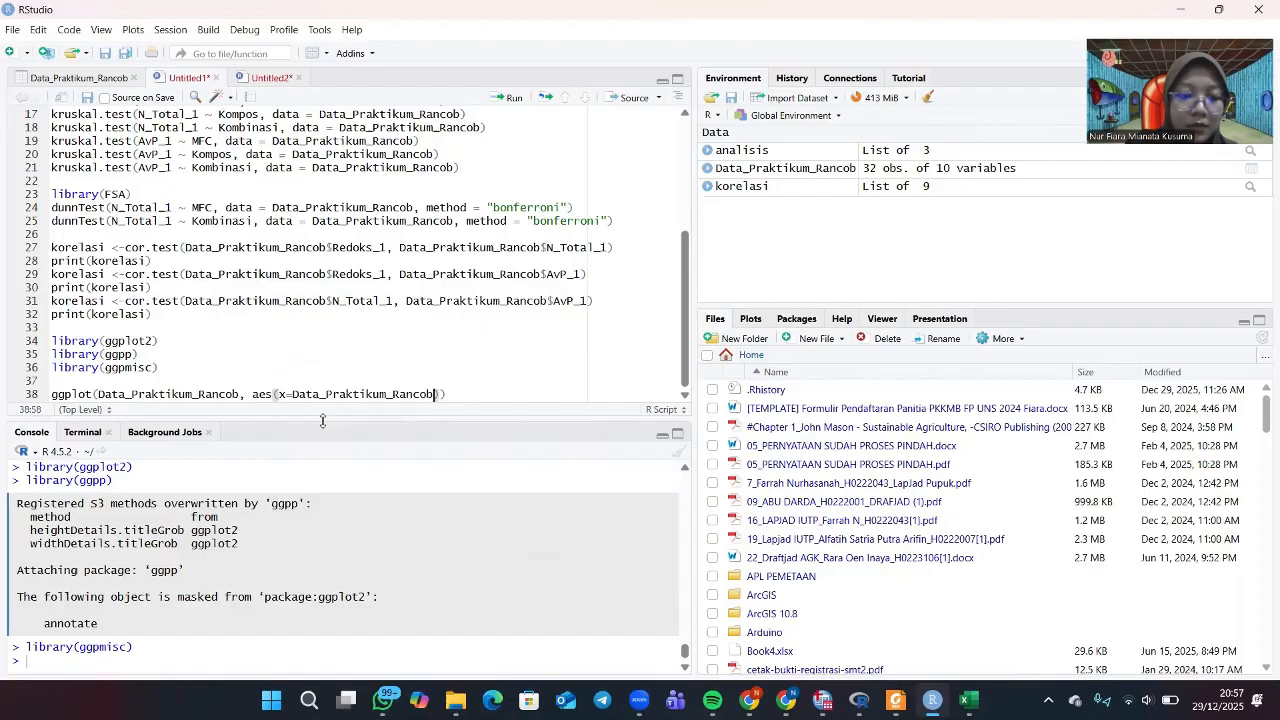
type("$")
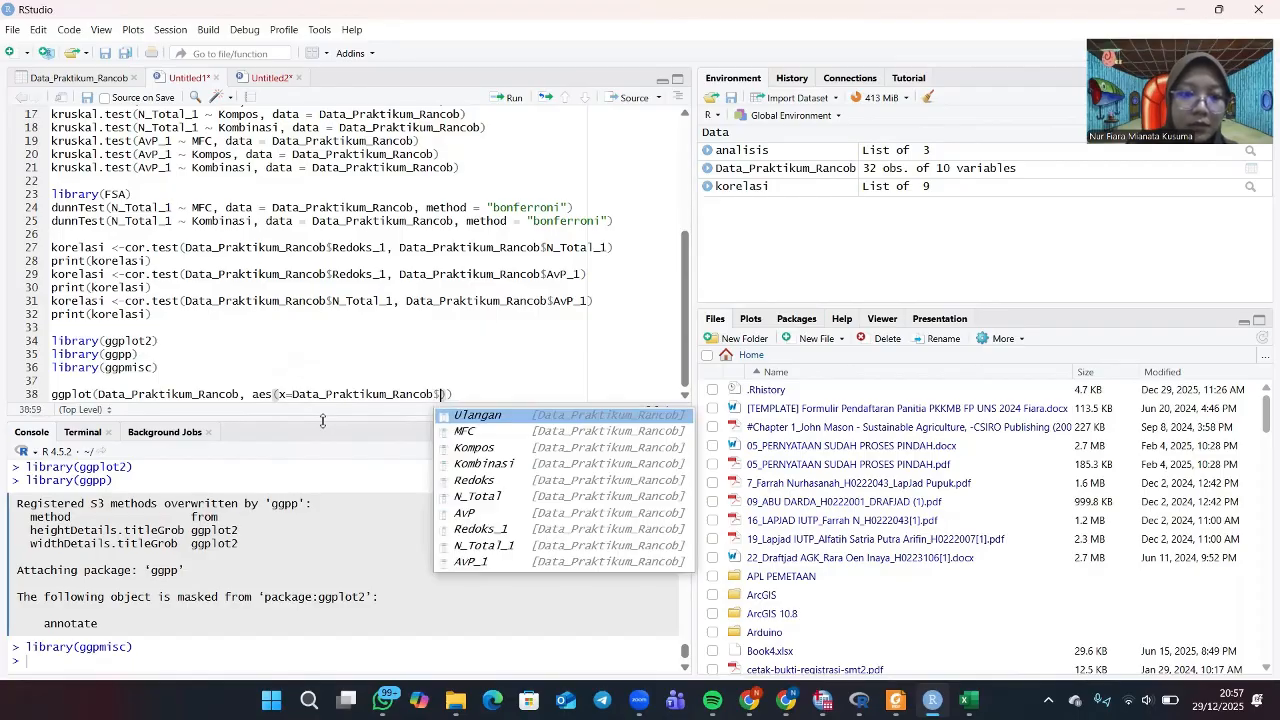
left_click(480, 529)
Map y to Data_Praktikum_Rancob$N_Total_1 in the same aes(), close both parentheses and end line 38 with +.
type(", ")
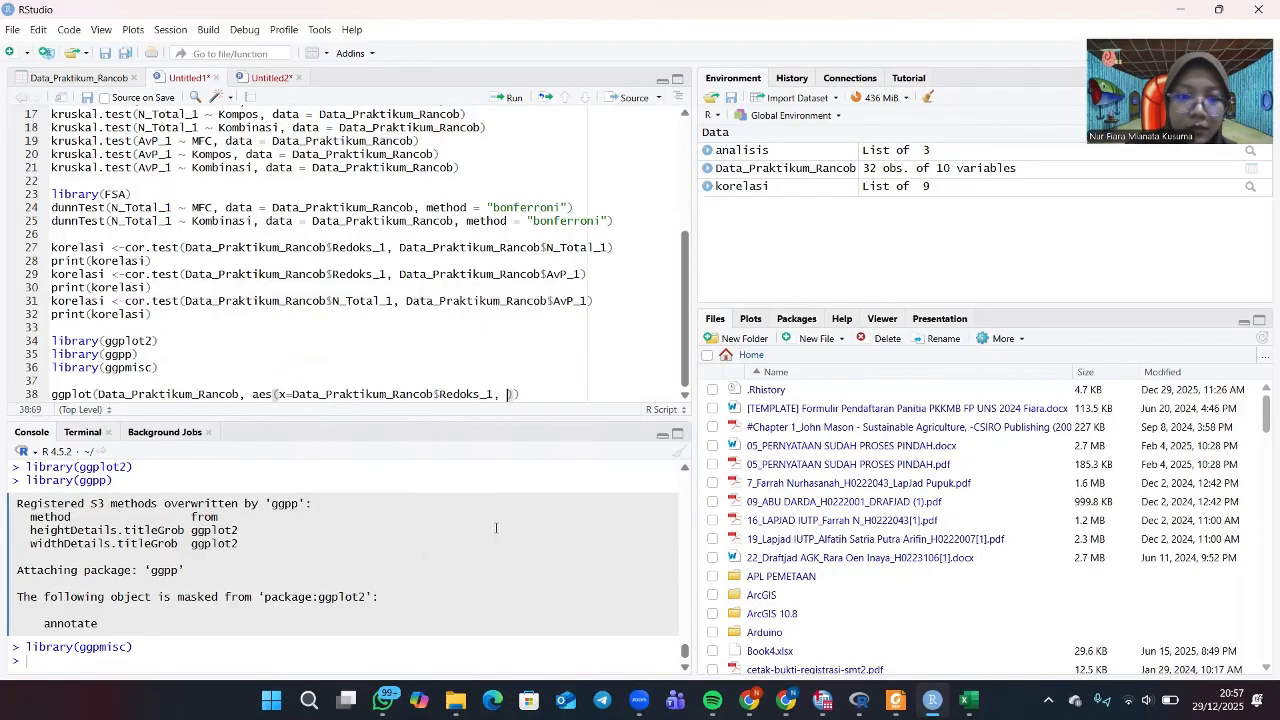
type("y=")
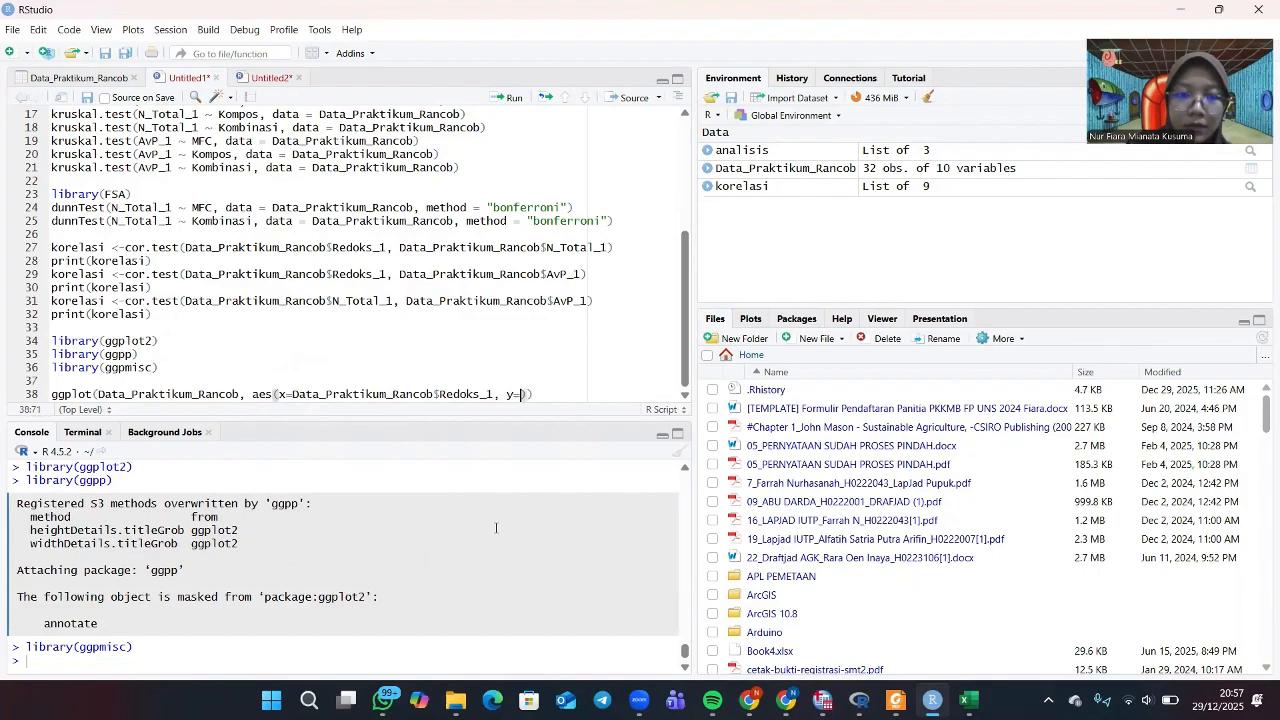
type("dat")
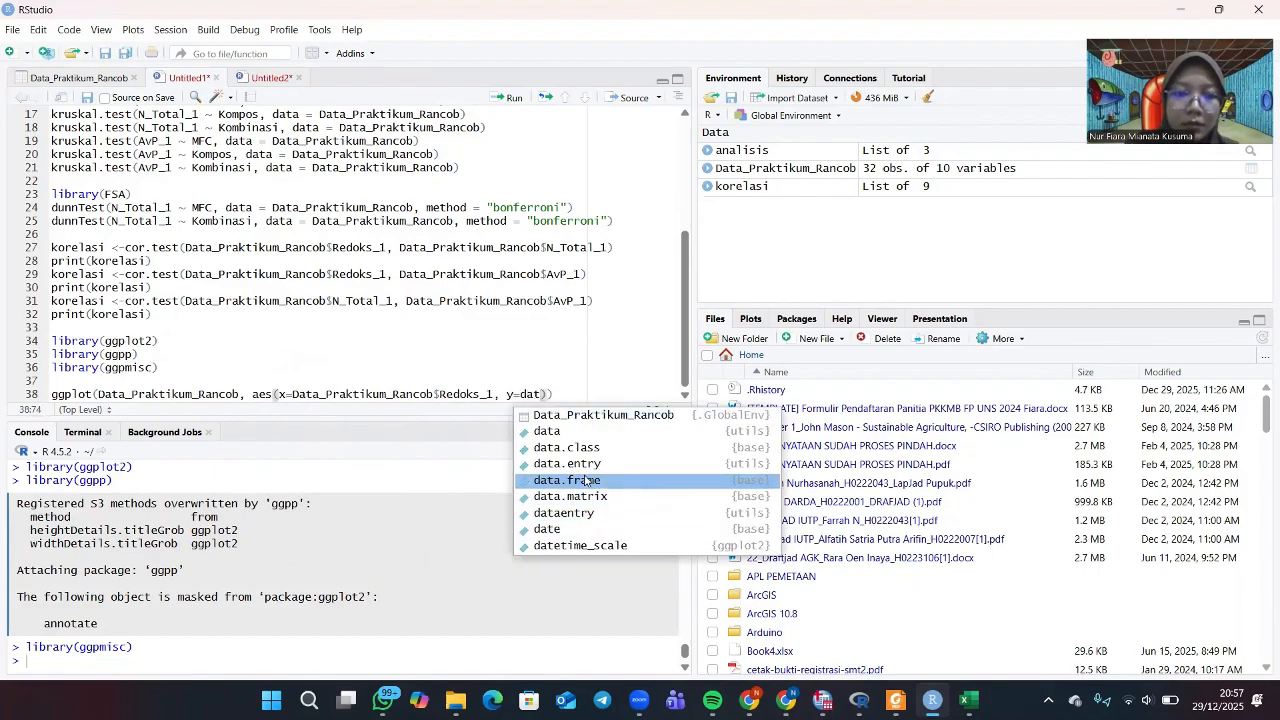
left_click(583, 415)
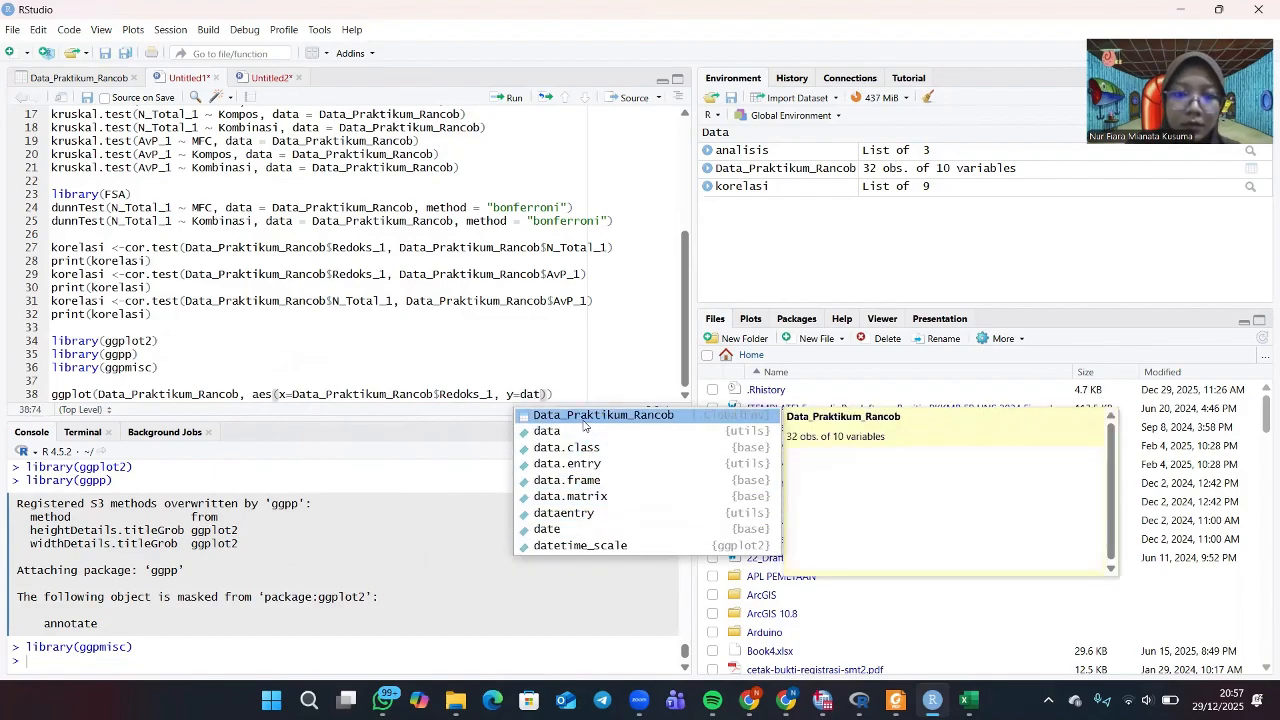
double_click(583, 415)
type("$")
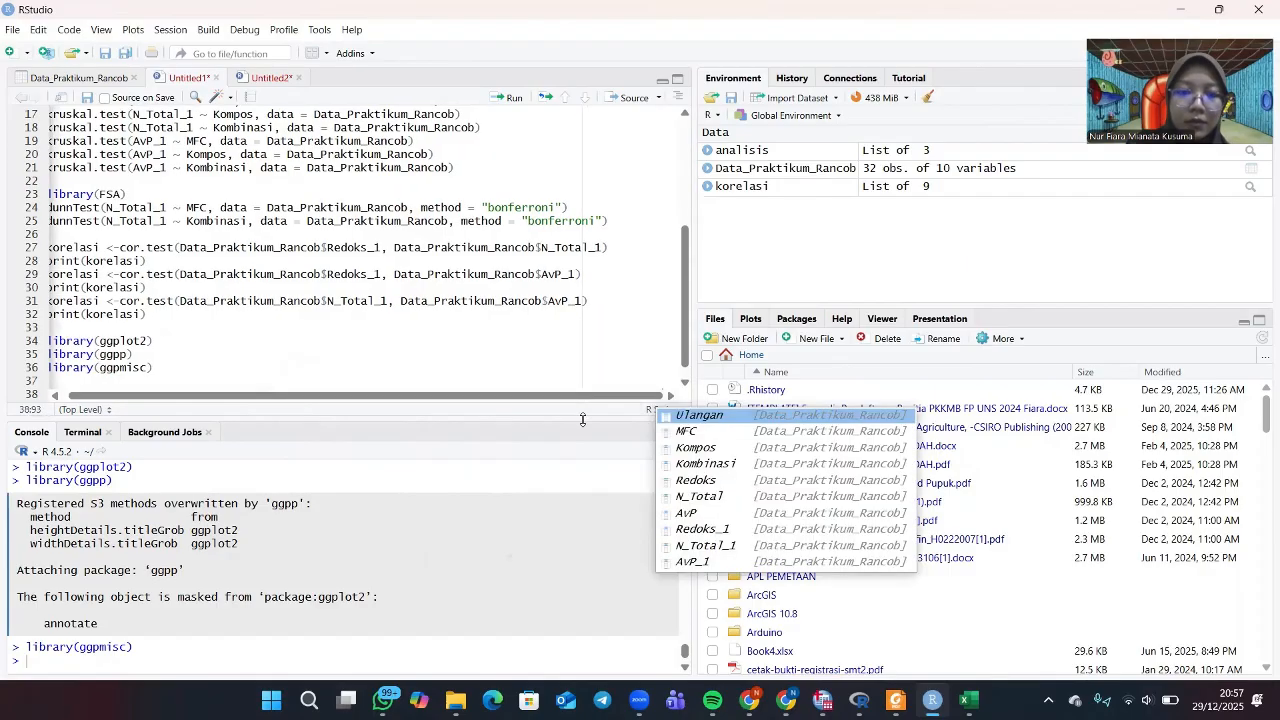
double_click(722, 546)
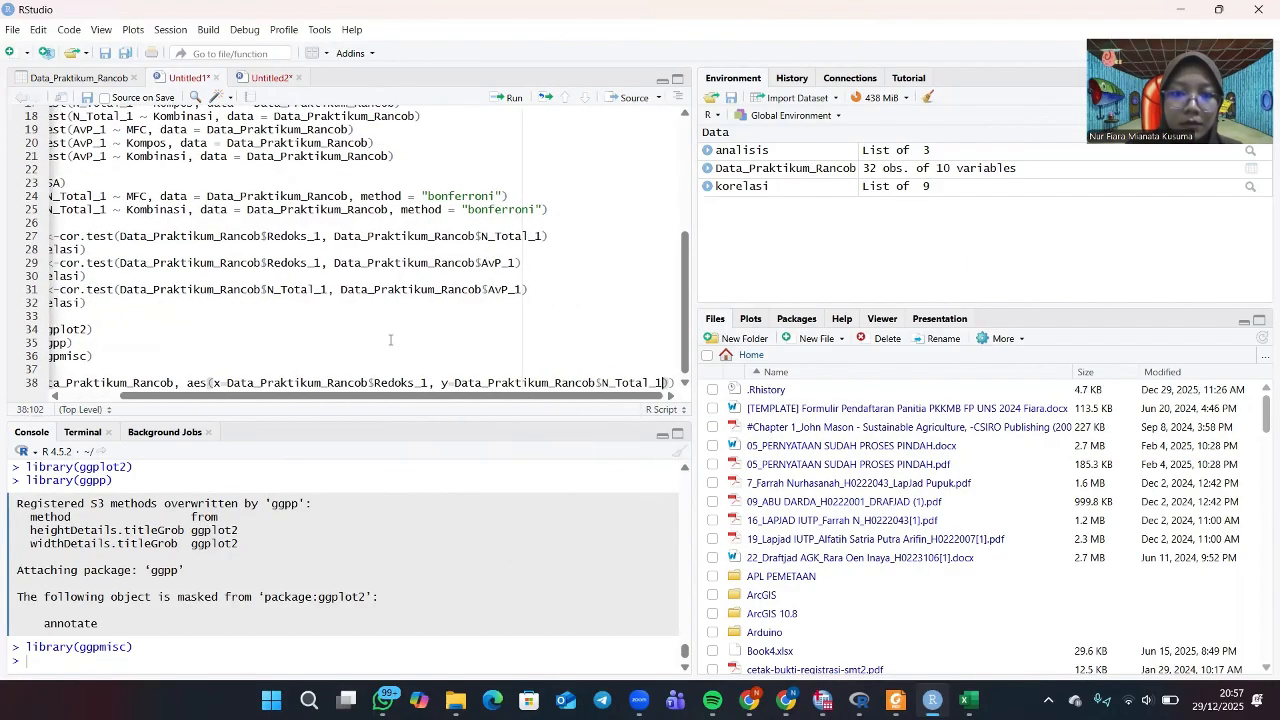
type("))+")
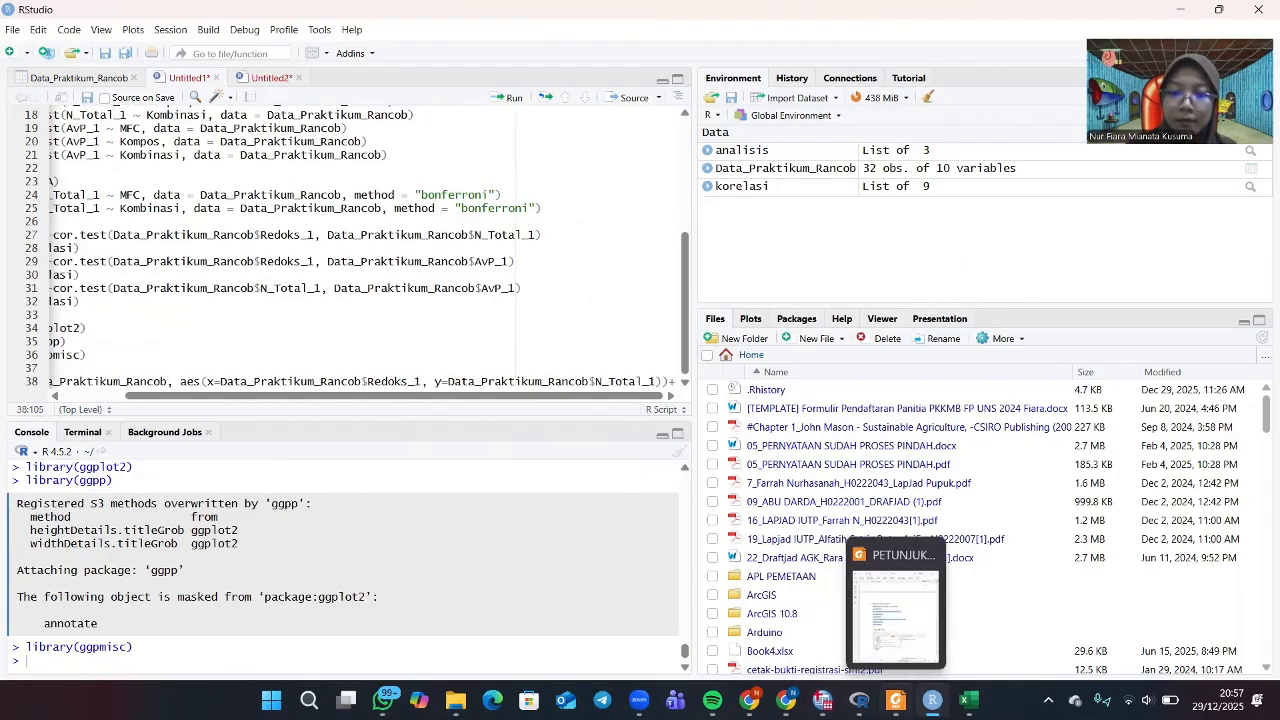
Switch to the PETUNJUK TEKNIS PDF, copy the highlighted code from geom_point() through stat_poly_eq(), and paste it after the + on line 38 in RStudio.
left_click(896, 700)
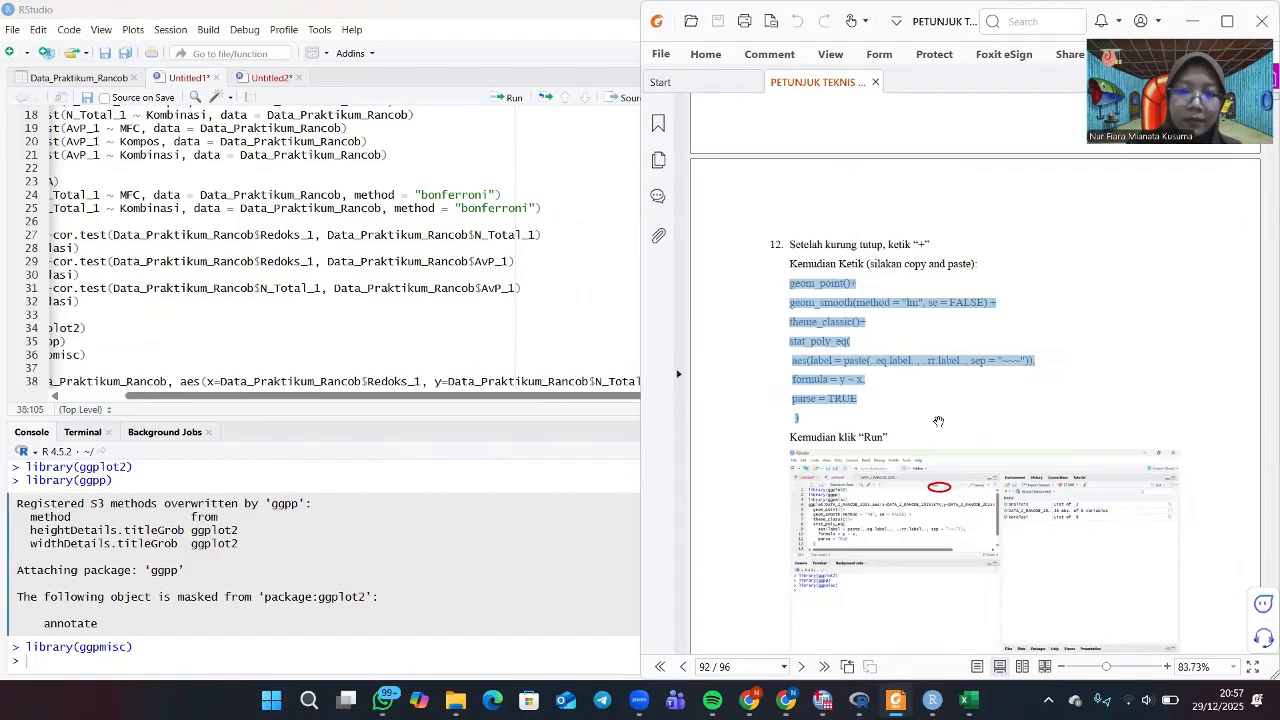
key("ctrl+c")
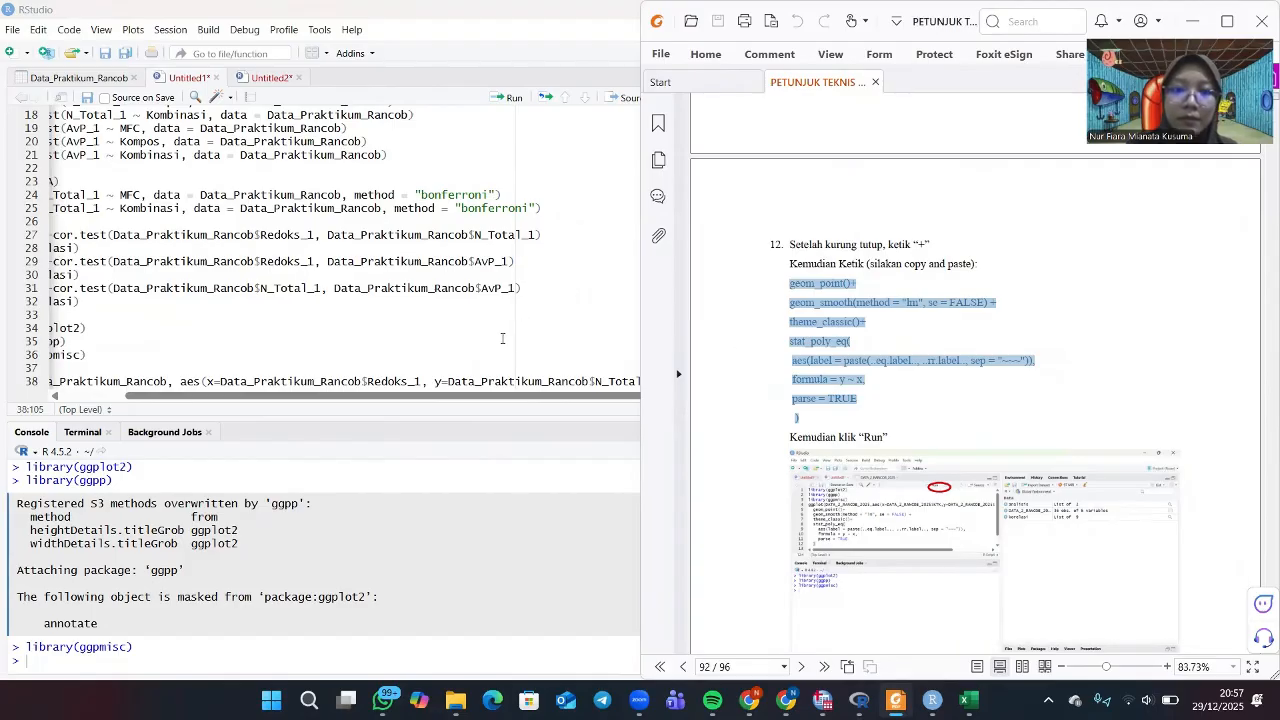
left_click(504, 338)
left_click(676, 382)
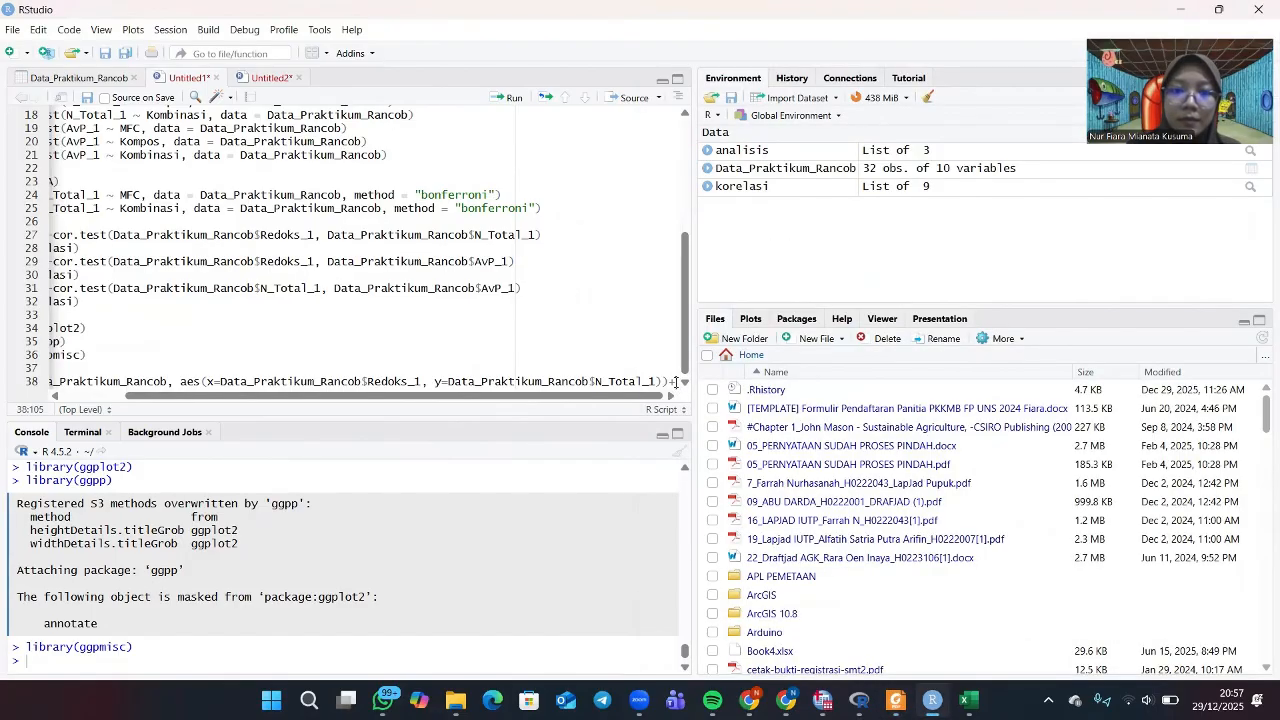
key("ctrl+v")
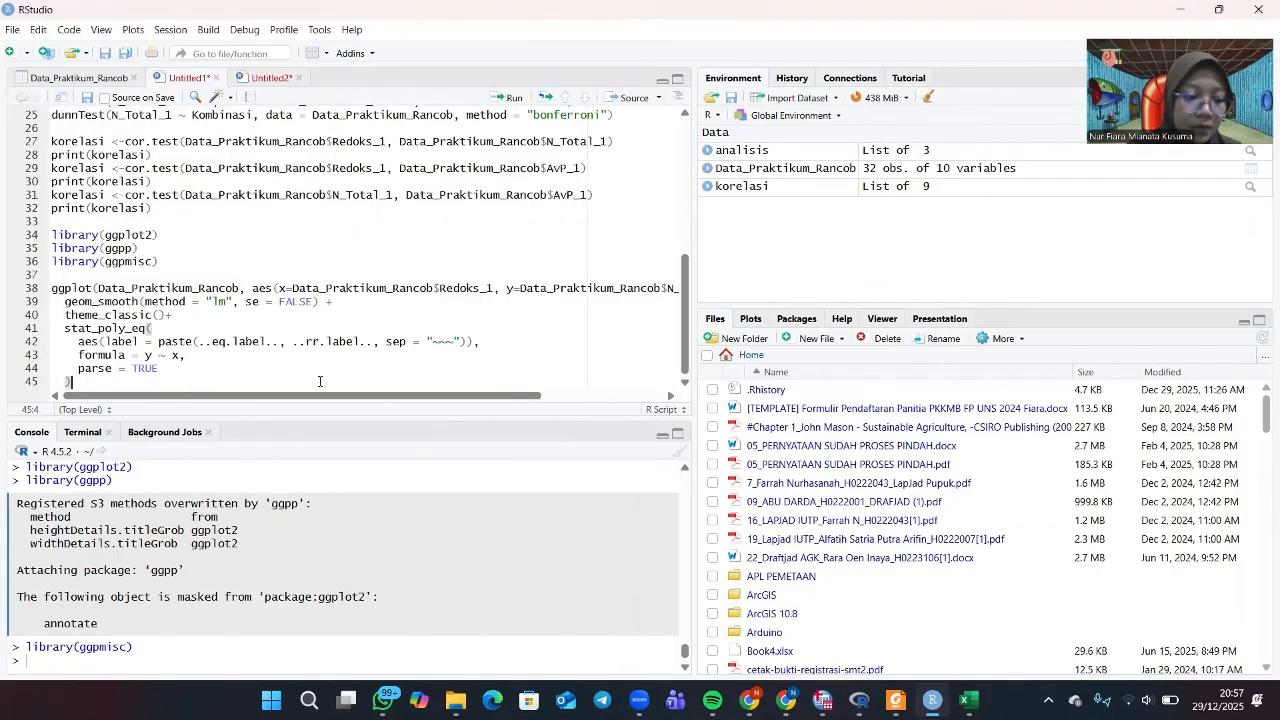
Run the complete ggplot code to draw the Redoks_1 versus N_Total_1 regression plot, keeping line 46 empty.
left_click(511, 99)
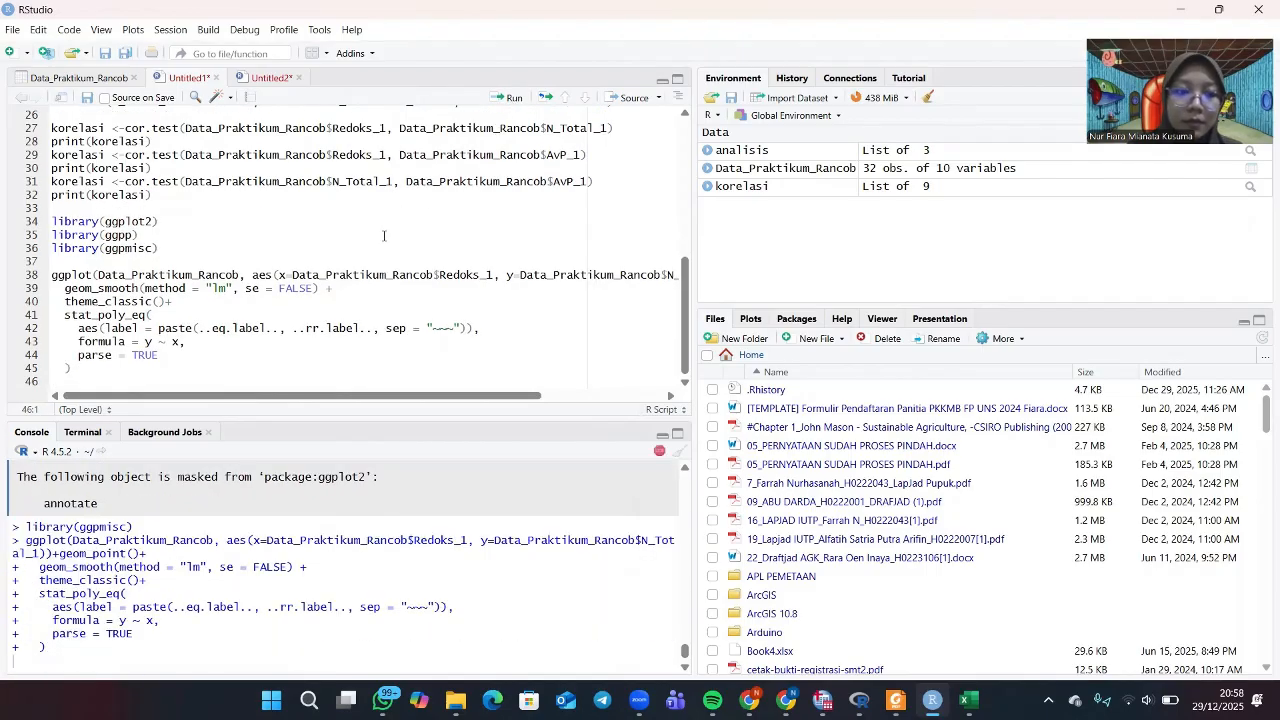
type("p")
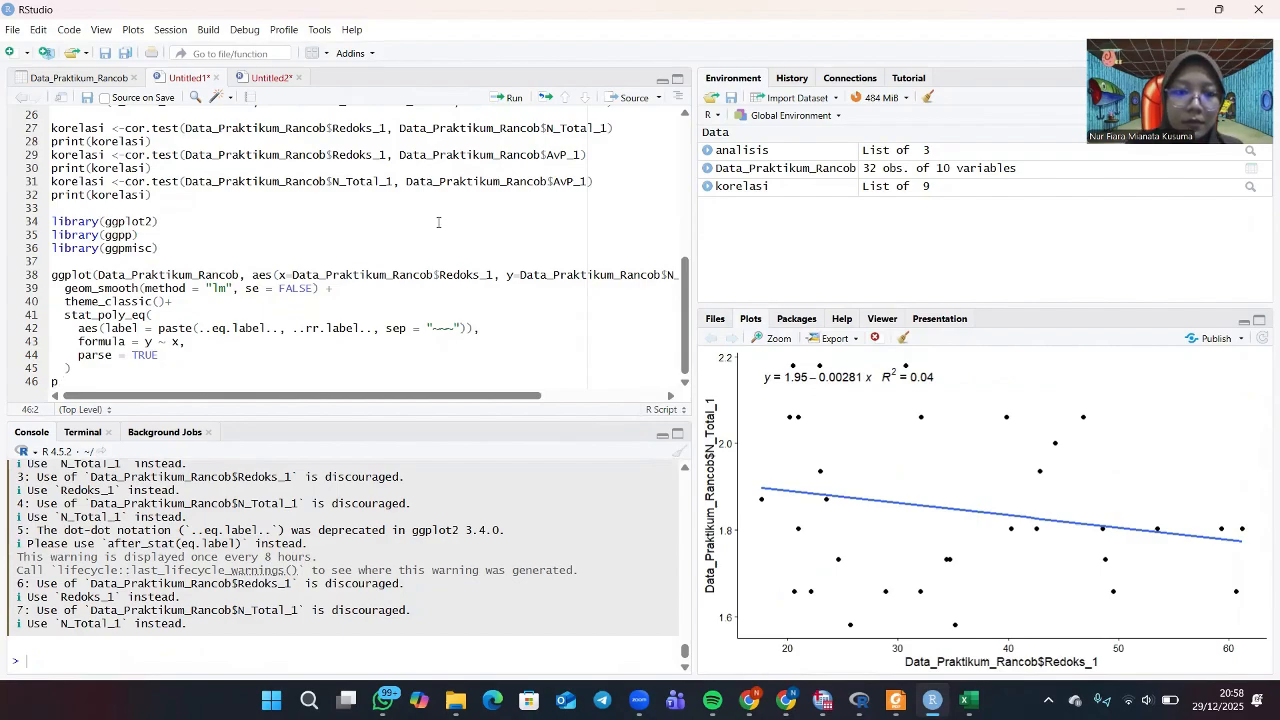
key("BackSpace")
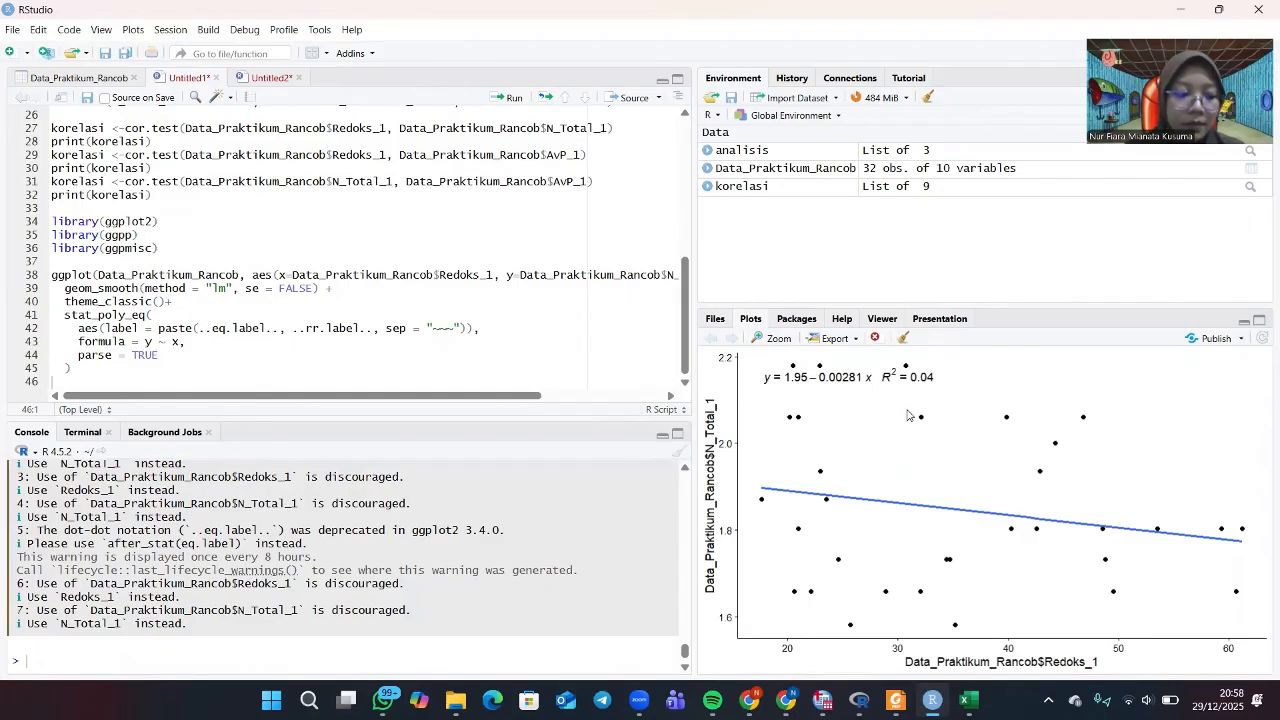
Start a ggplot() call on line 46 with Data_Praktikum_Rancob as the data and an aes() mapping as second argument.
type("ggp")
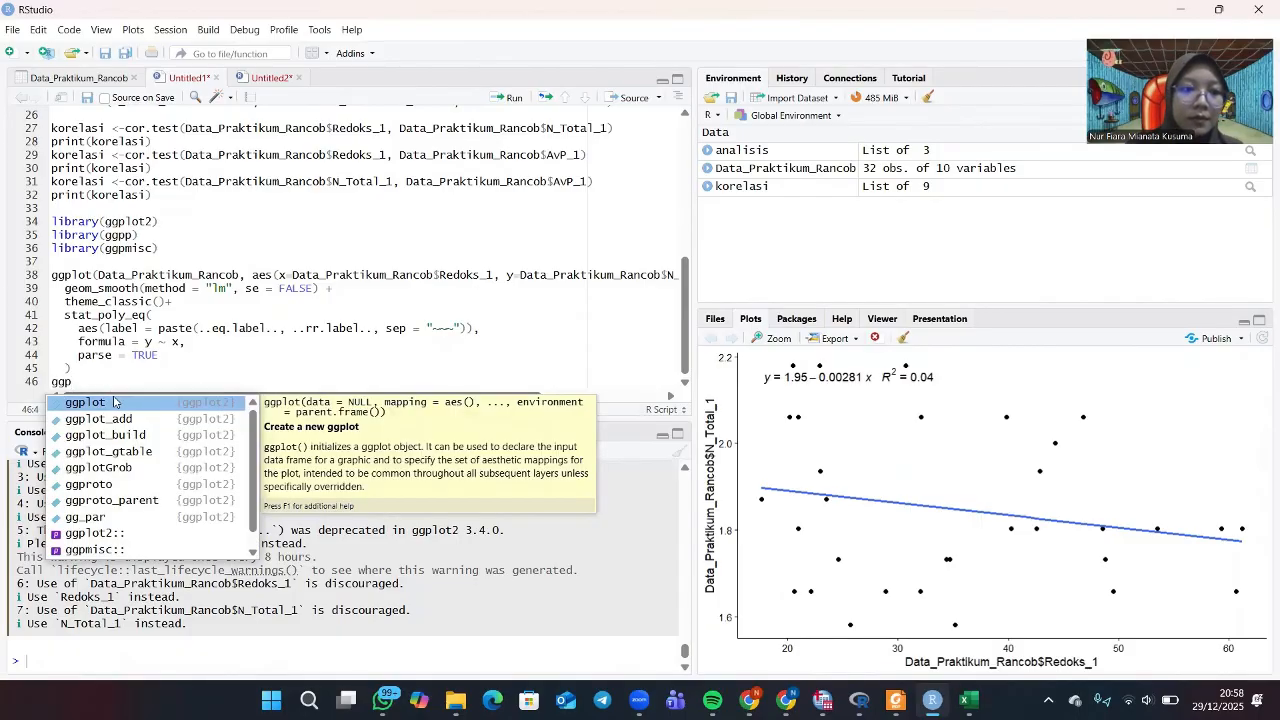
left_click(115, 402)
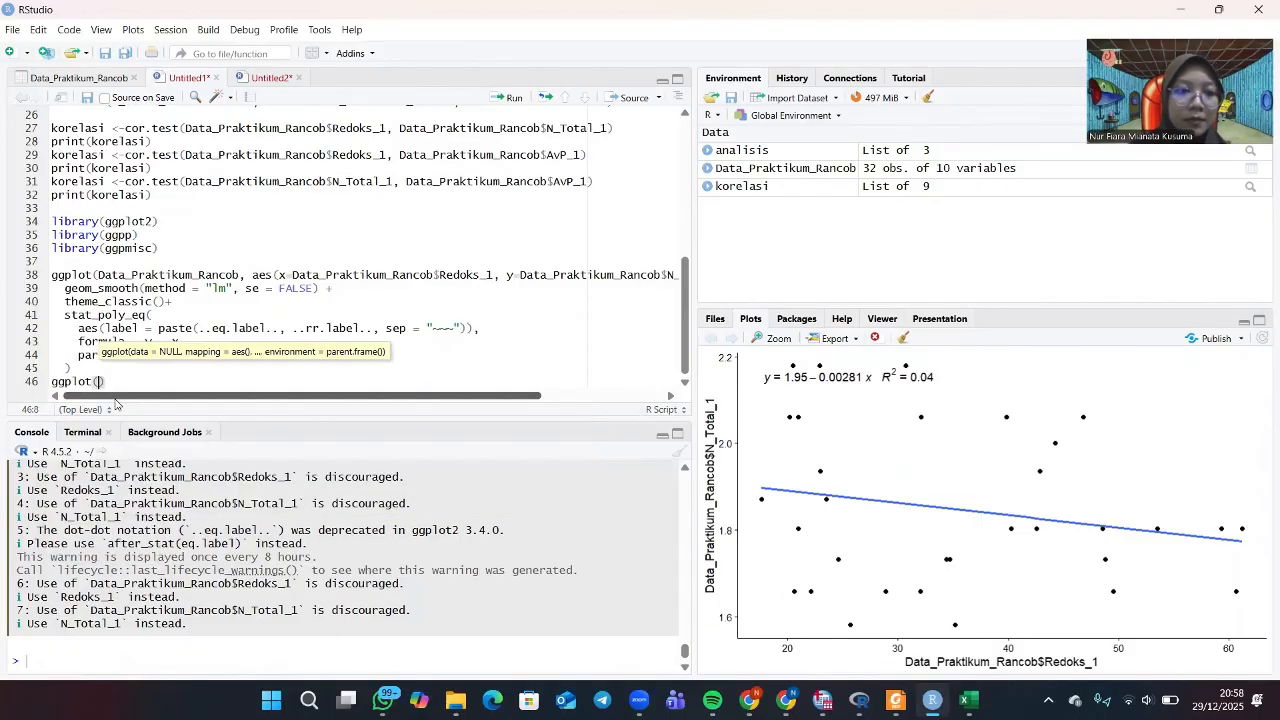
type("Data")
key("Return")
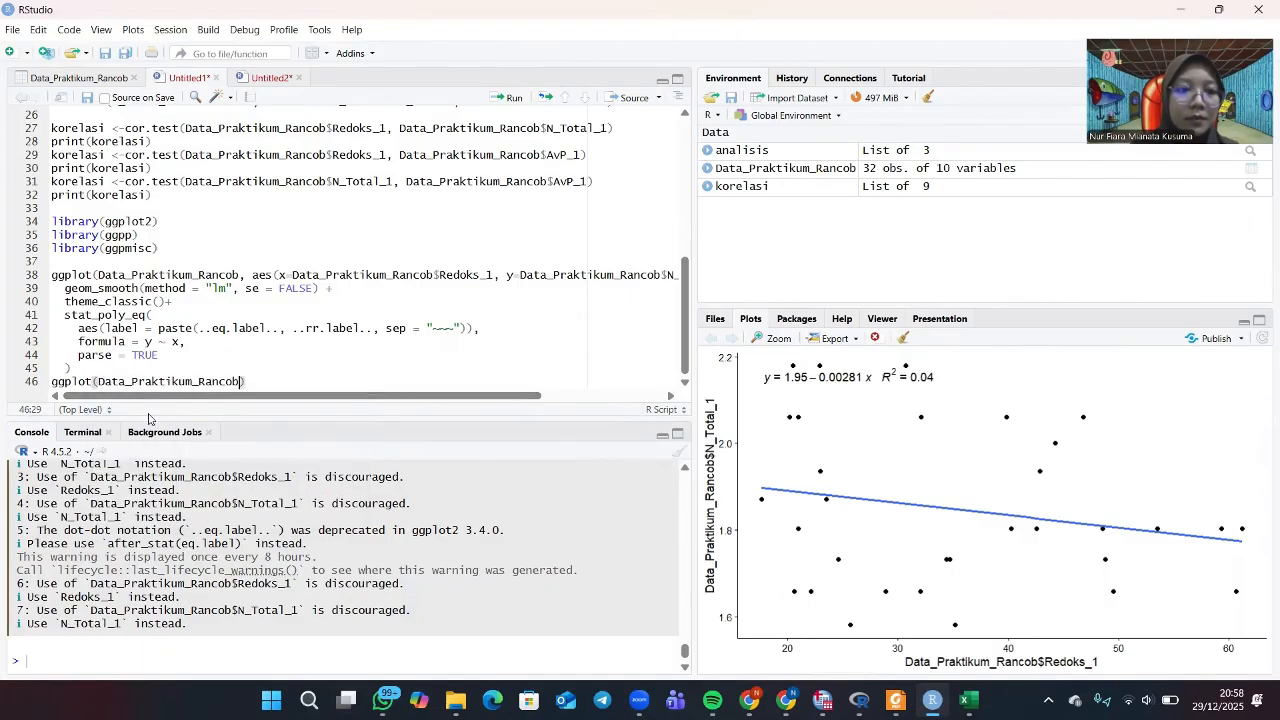
type(", aes")
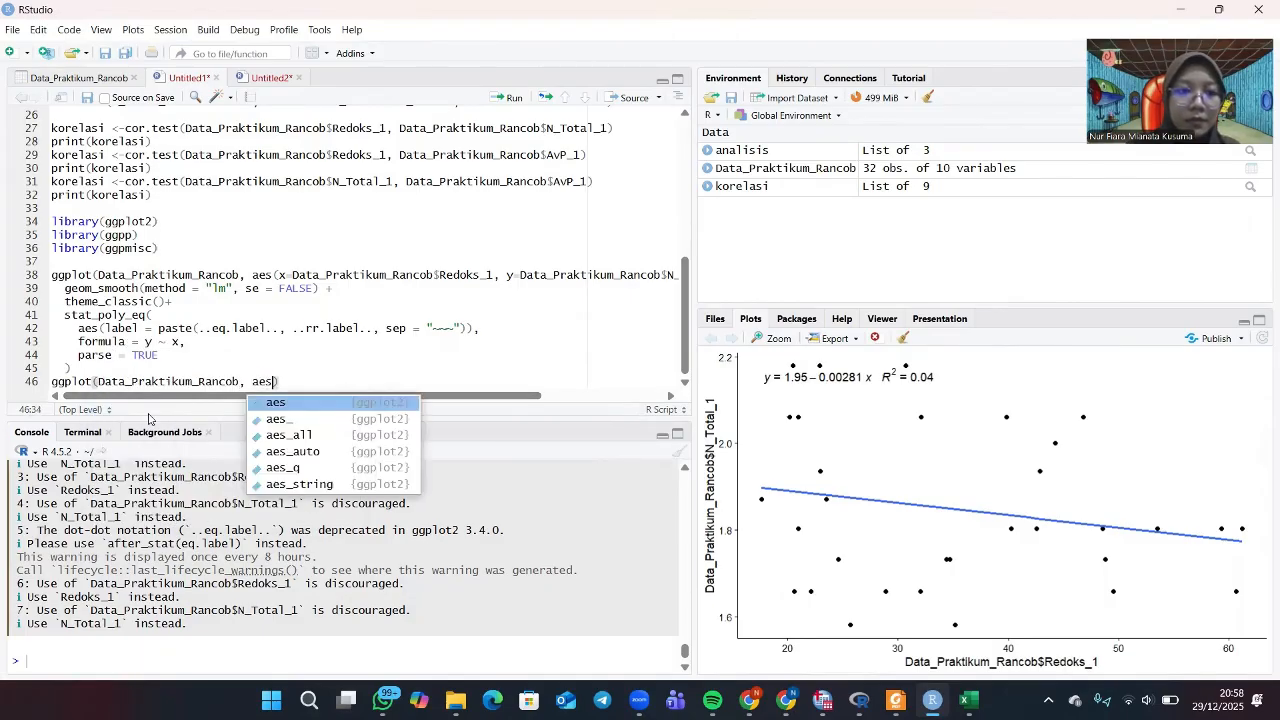
left_click(285, 403)
Map x to Data_Praktikum_Rancob$Redoks_1 inside aes() on line 46.
type("x=")
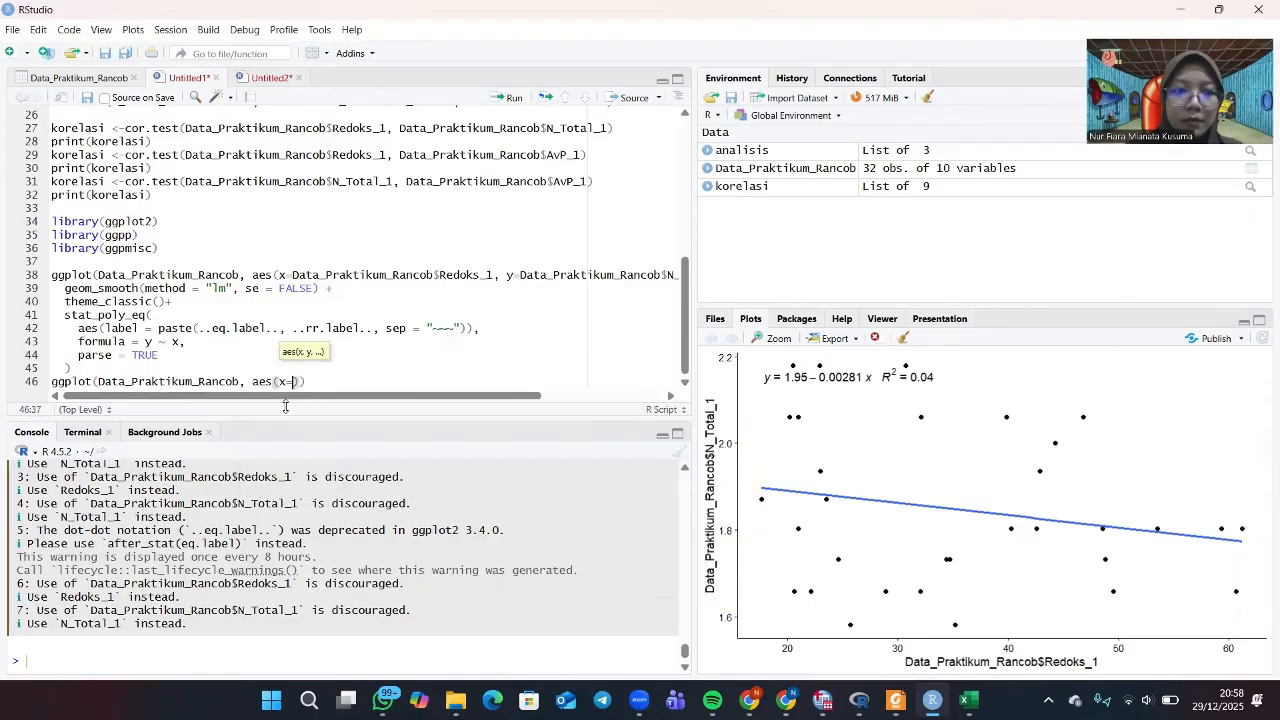
type("data")
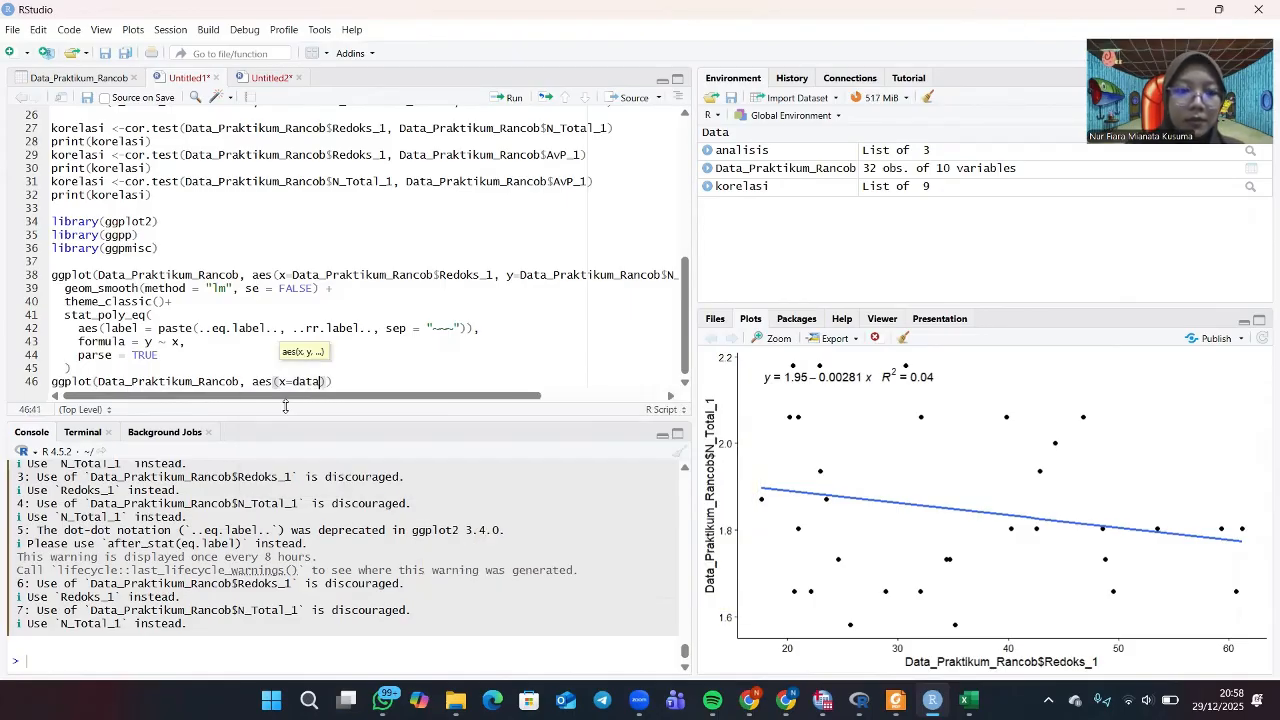
left_click(376, 401)
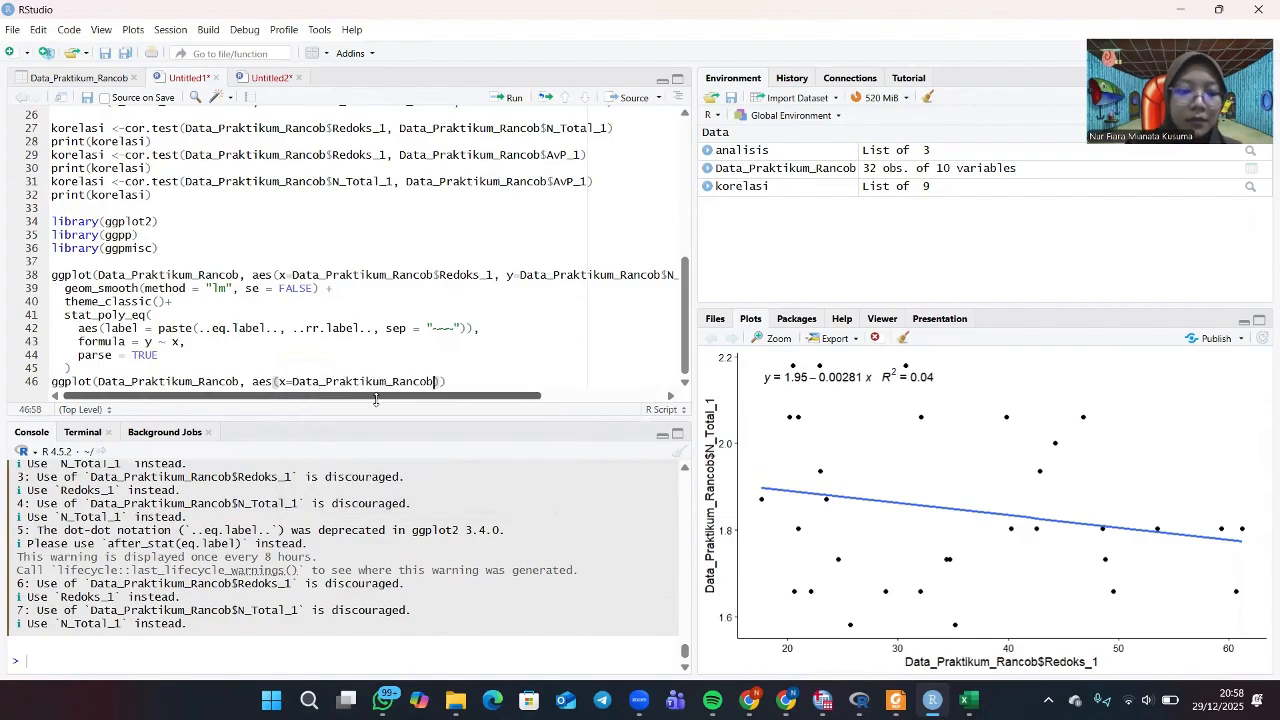
type("$")
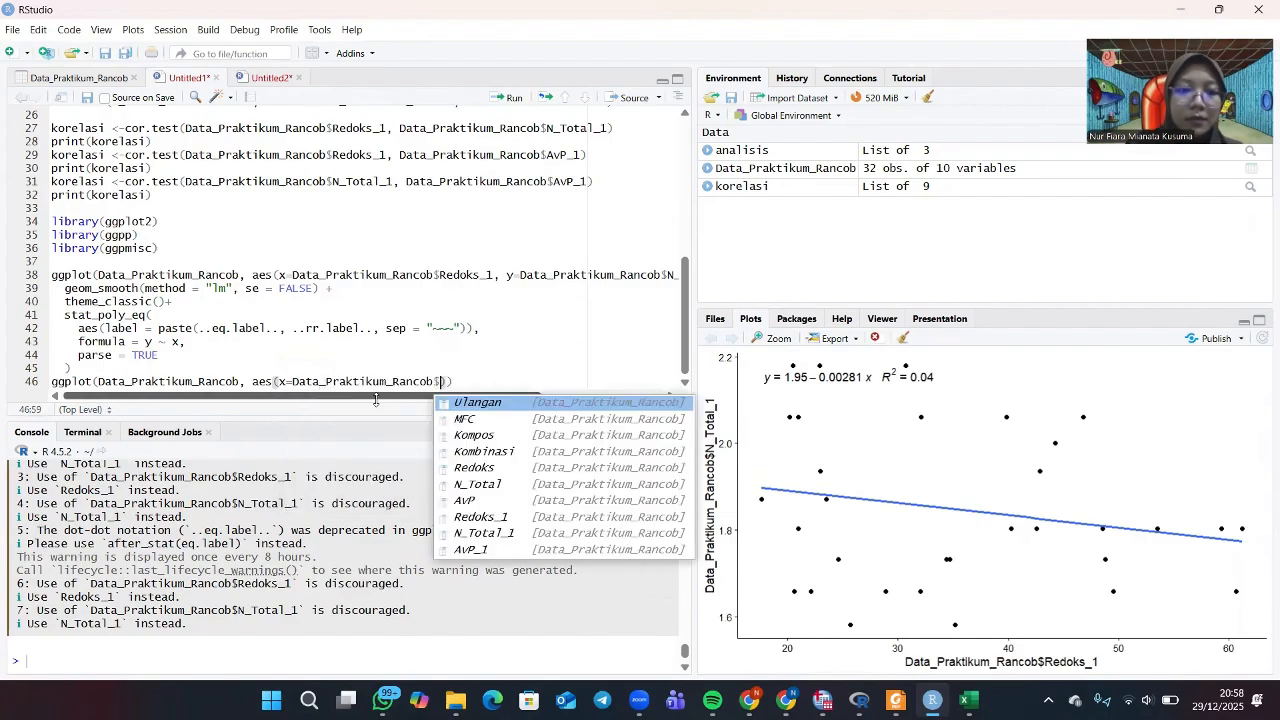
left_click(522, 519)
Map y to Data_Praktikum_Rancob$AvP_1 in the aes() on line 46.
type(", y")
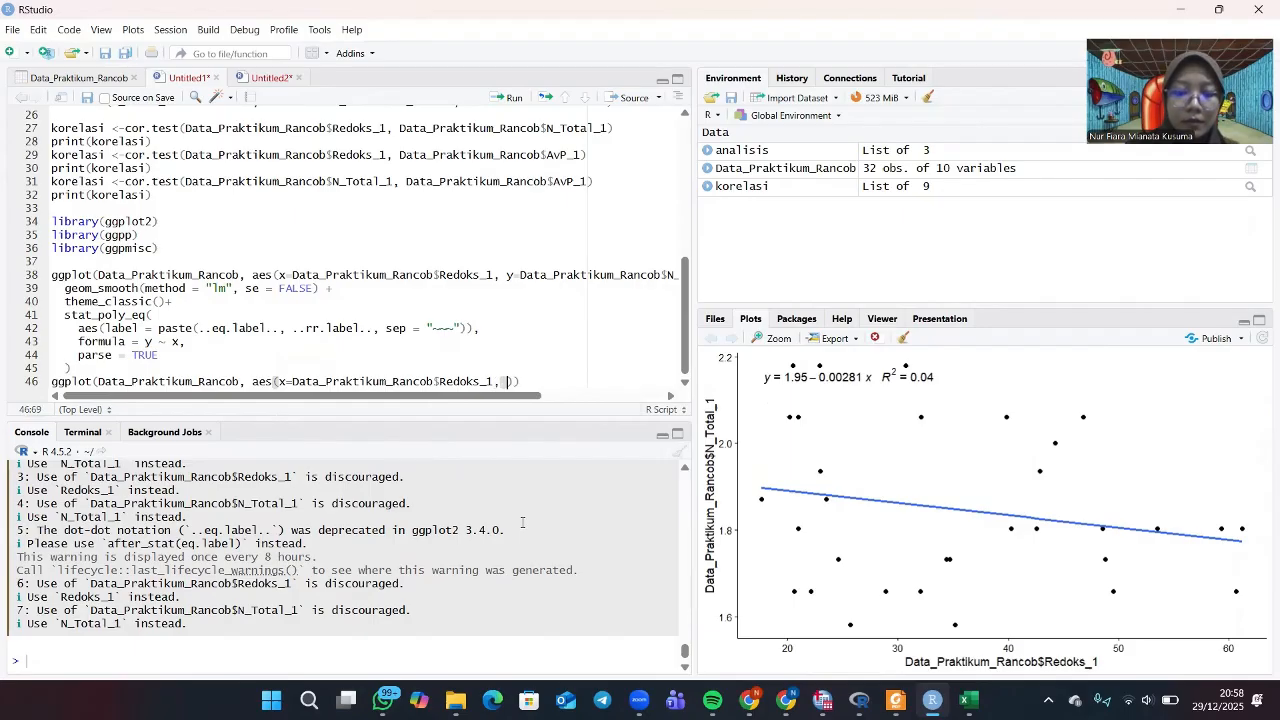
type("=")
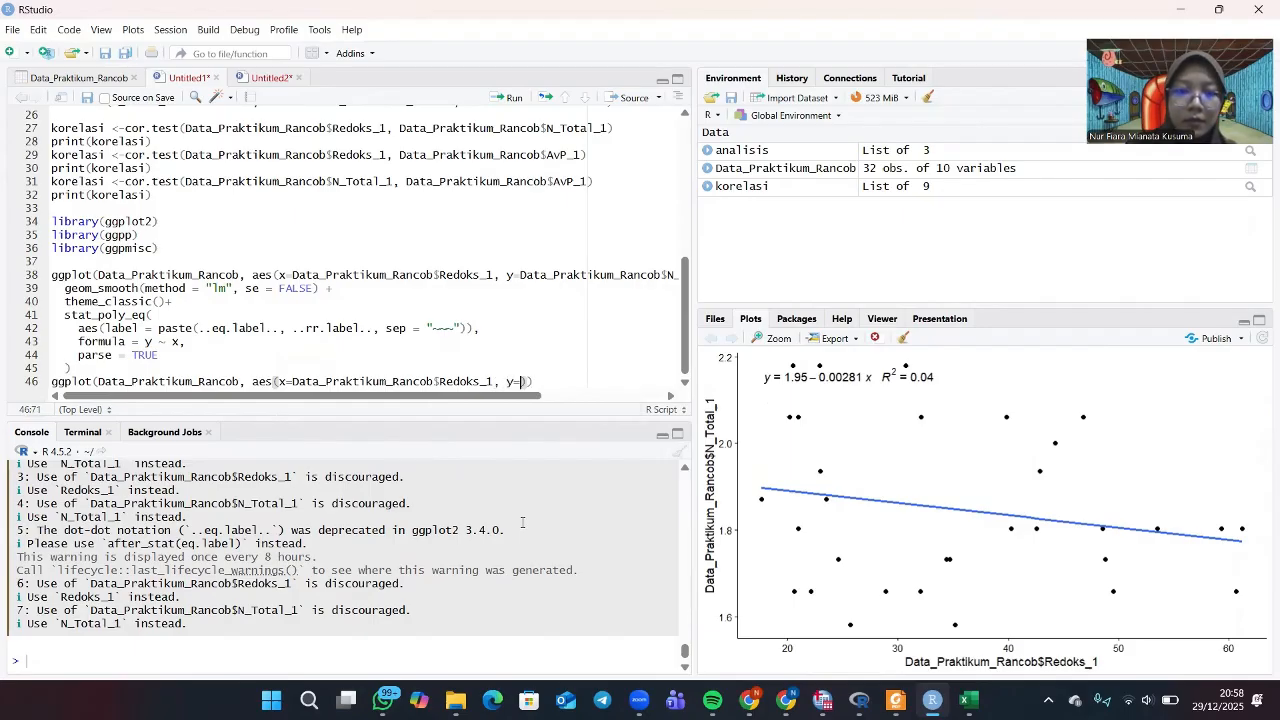
type("data")
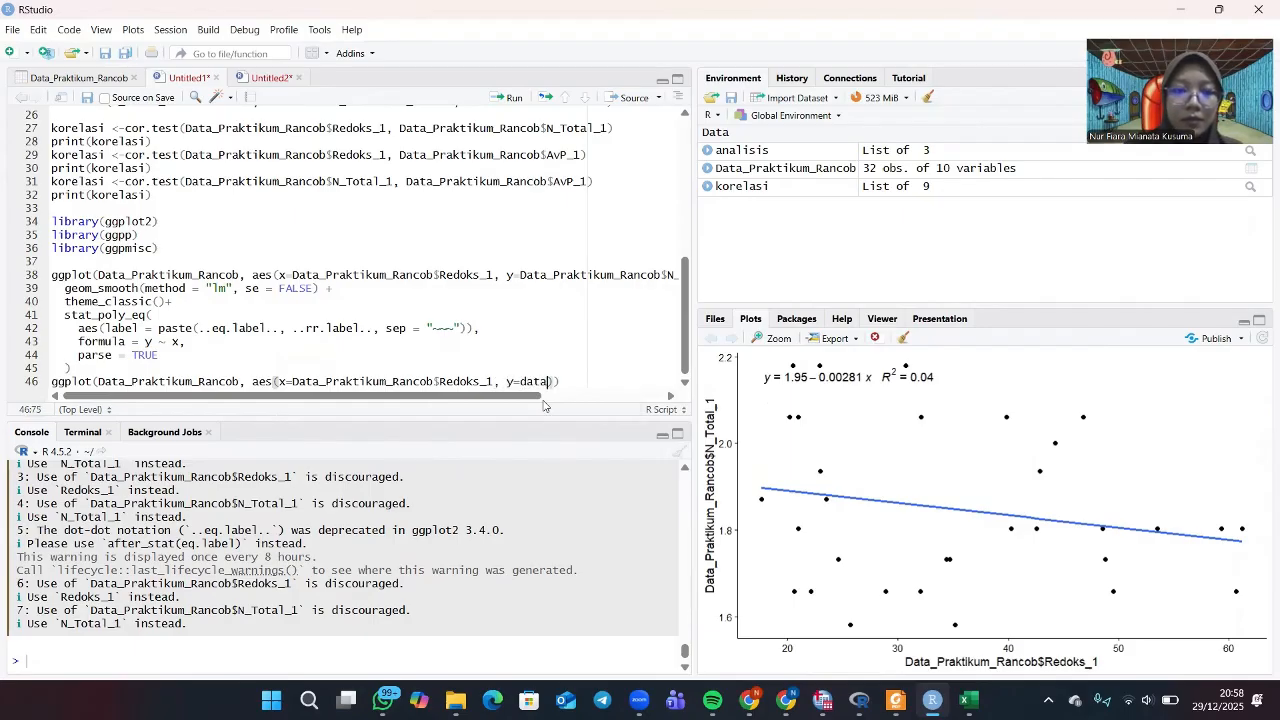
left_click(562, 403)
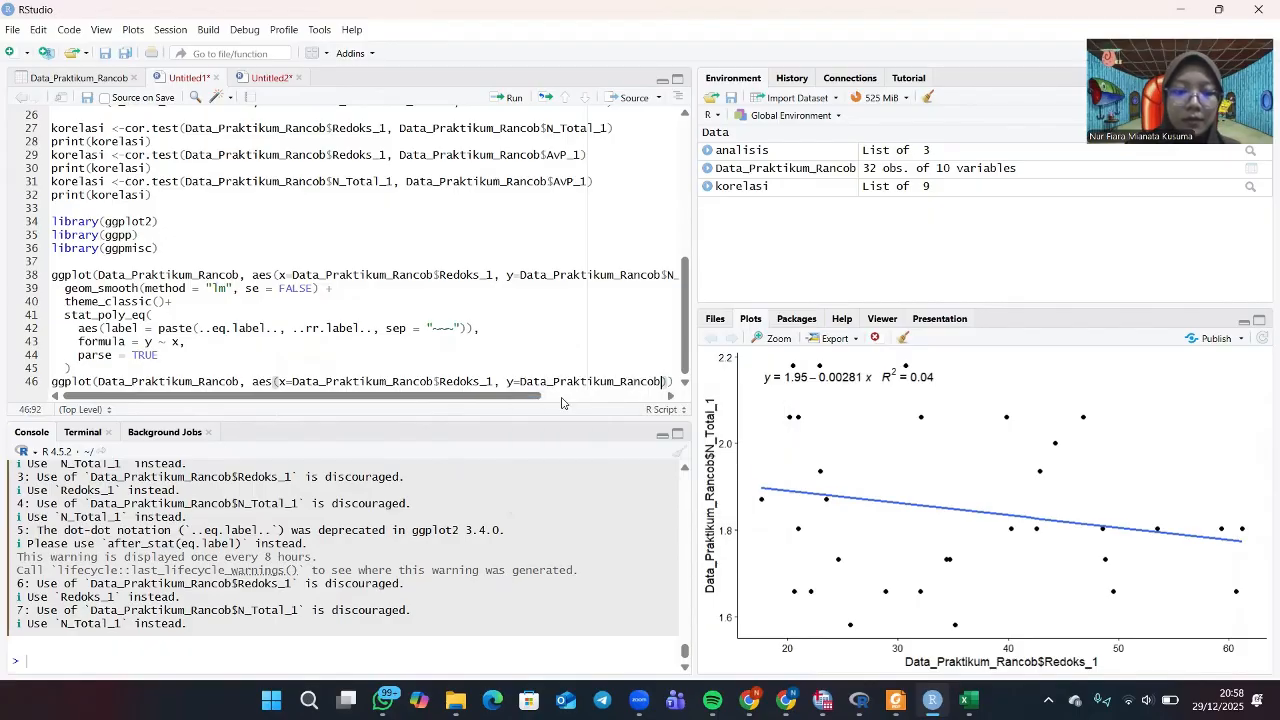
type("$")
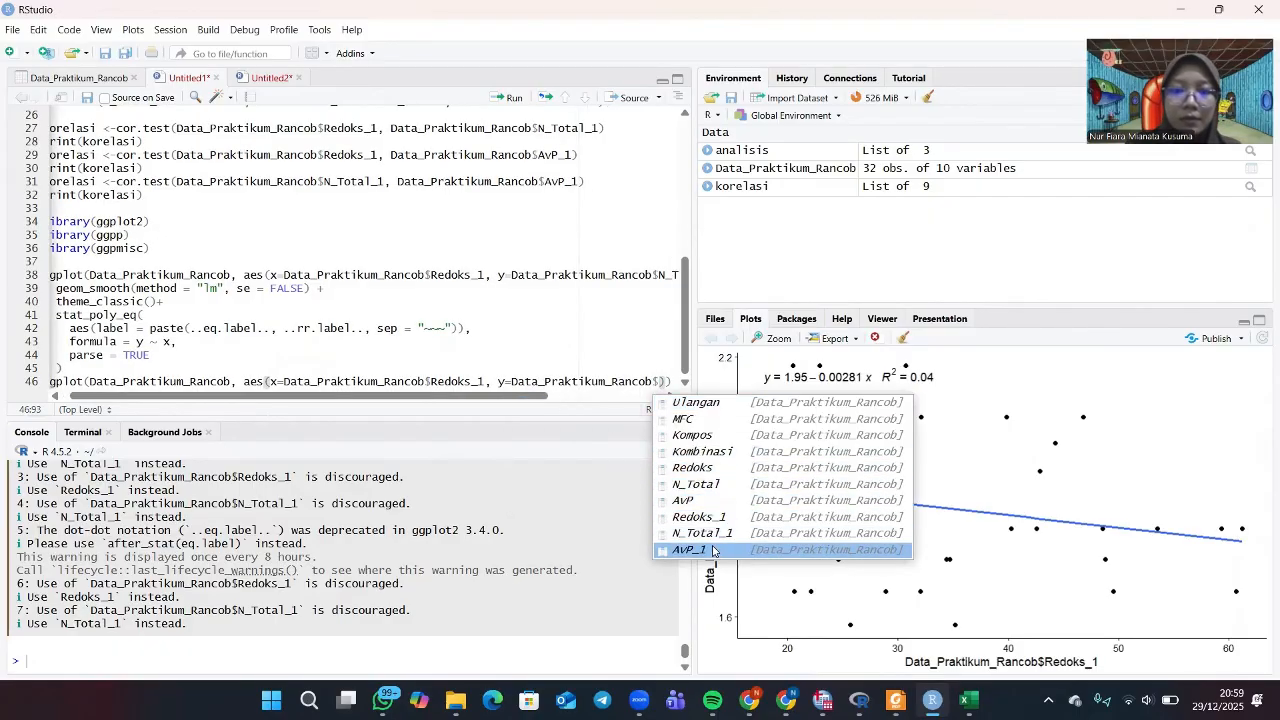
left_click(713, 551)
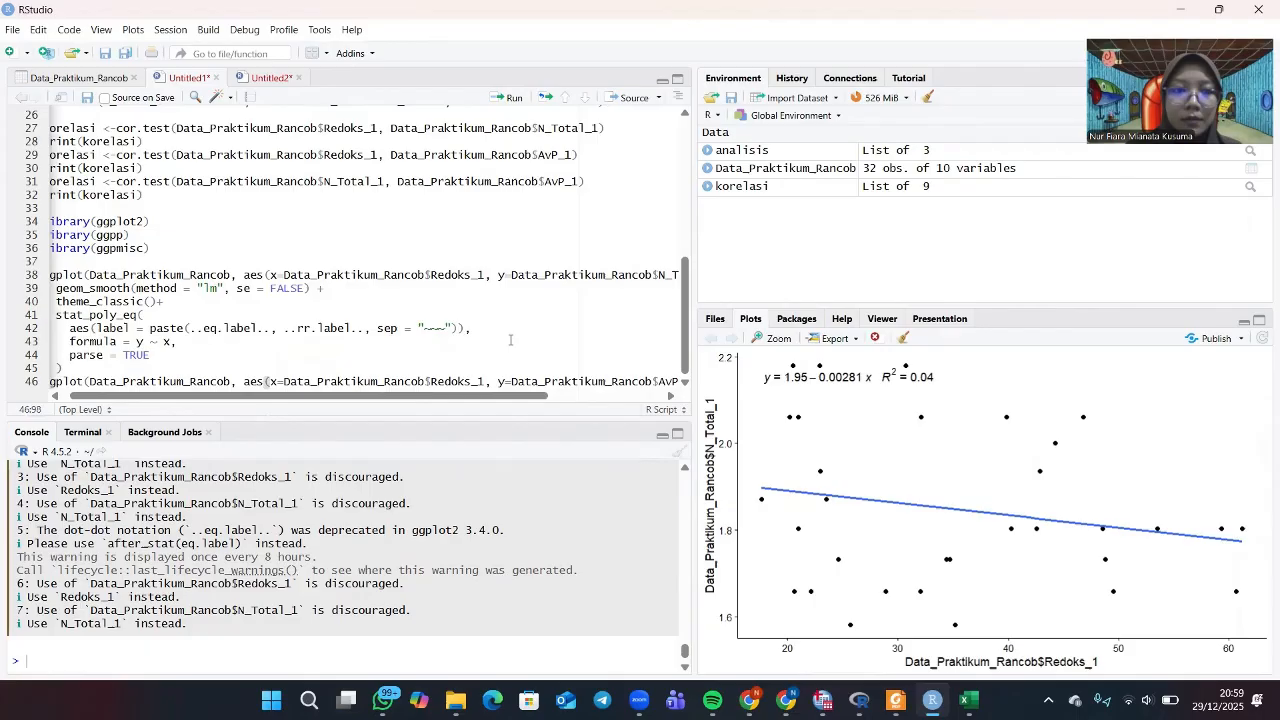
Append + and the copied geom_point() through stat_poly_eq() code after line 46's closing parentheses, and run the Redoks_1 versus AvP_1 plot.
scroll(510, 340, "right", 5)
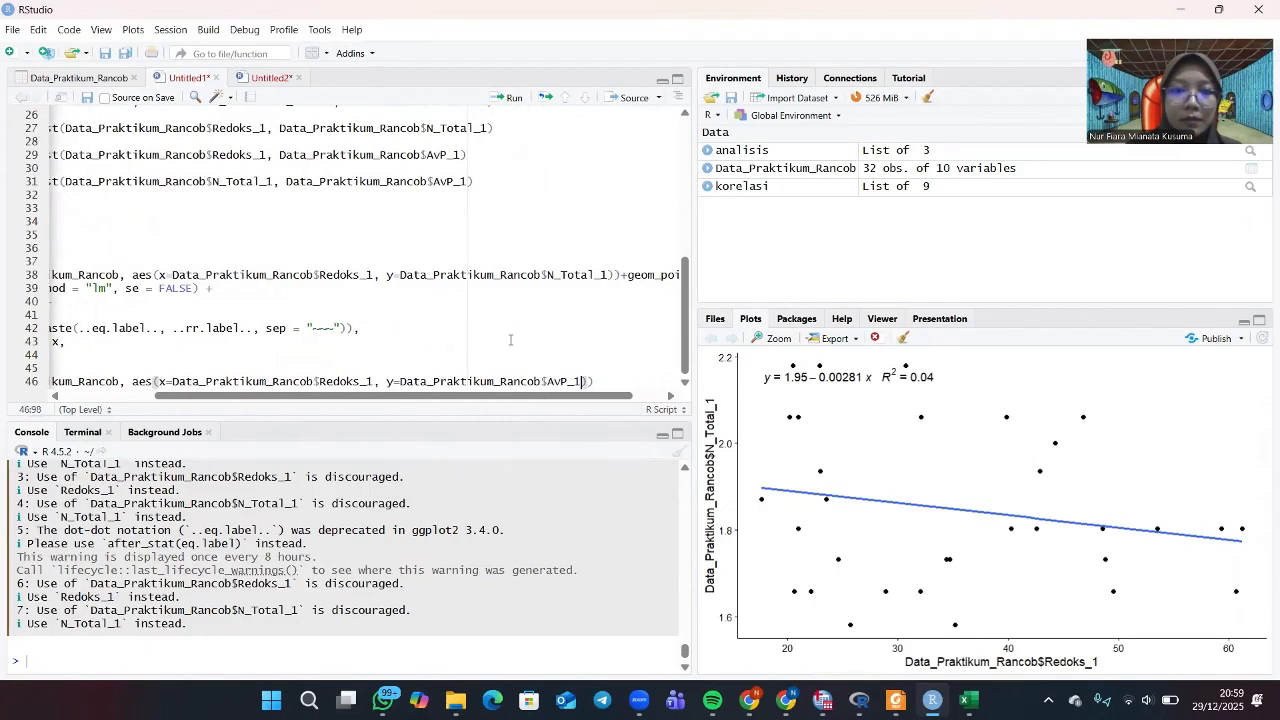
key("Right")
key("Right")
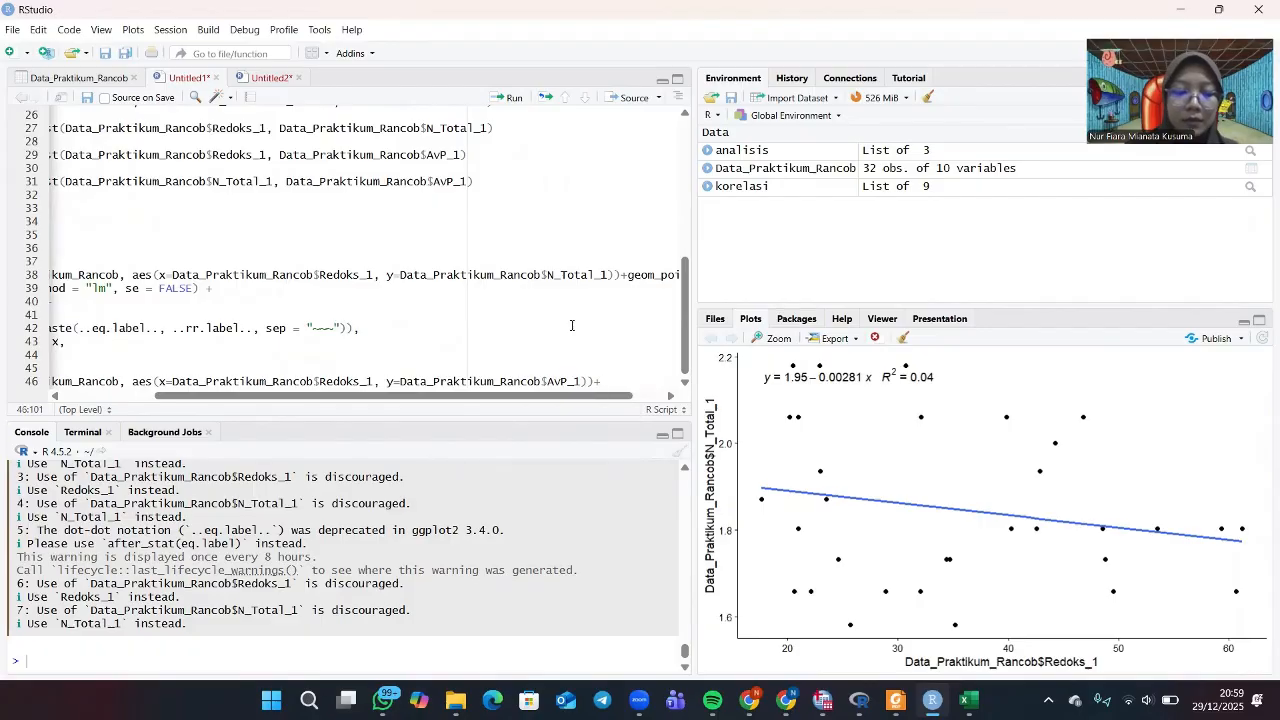
type("geom_smooth(method = \"lm\", se = FALSE) +   theme_classic()+   stat_poly_eq(     aes(label = paste(..eq.label.., ..rr.label.., sep = \"~~~\")),     formula = y ~ x,     parse = TRUE   )")
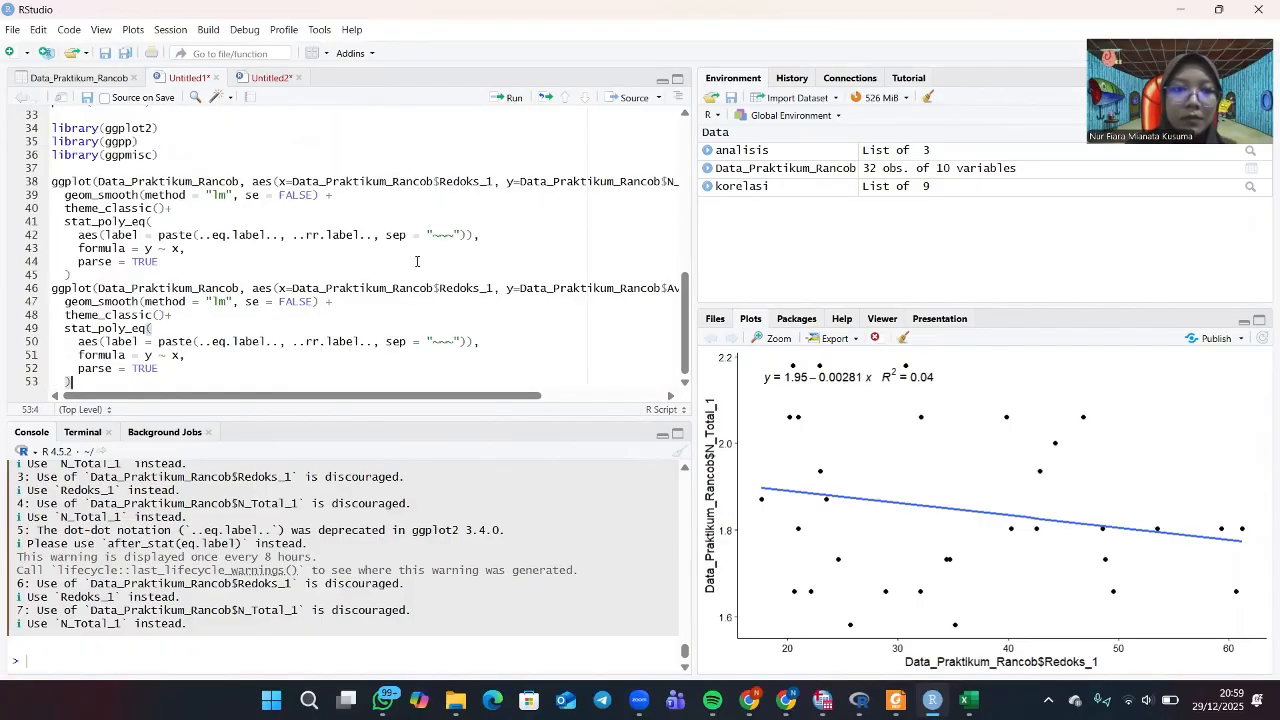
left_click(512, 98)
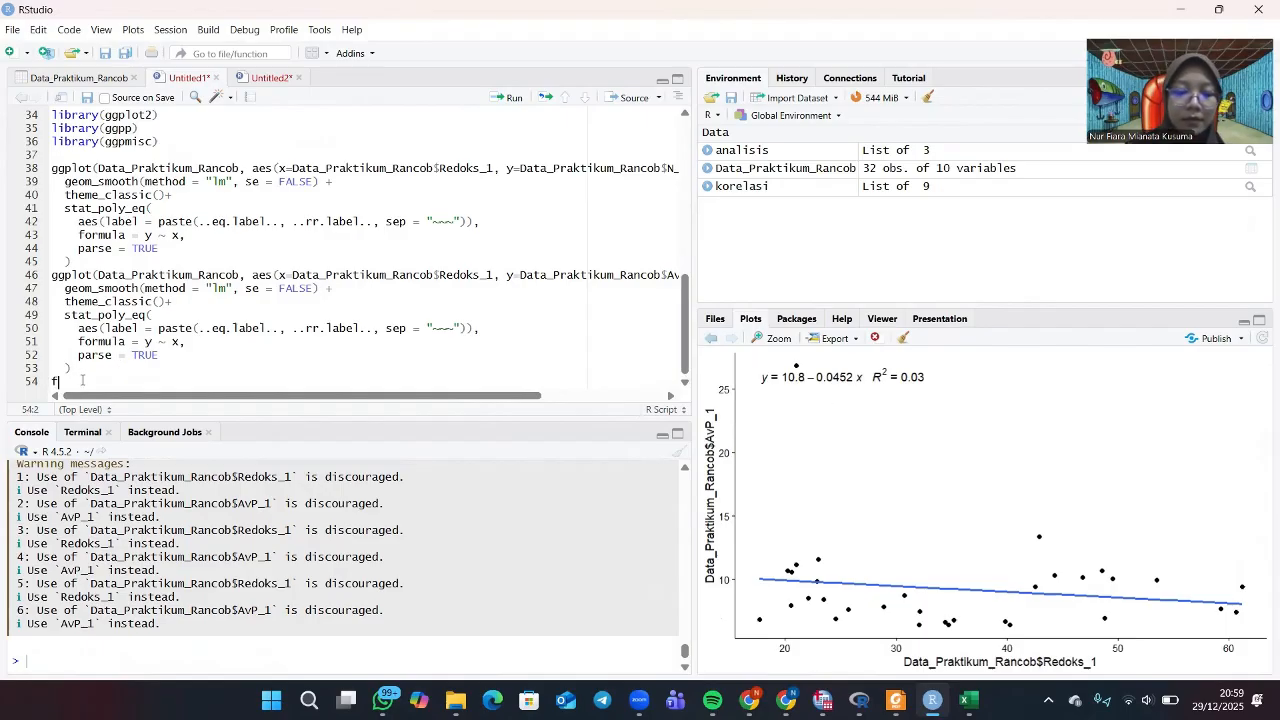
Start a third ggplot() call on line 54 using Data_Praktikum_Rancob as the data, with an aes() mapping.
type("ggpl")
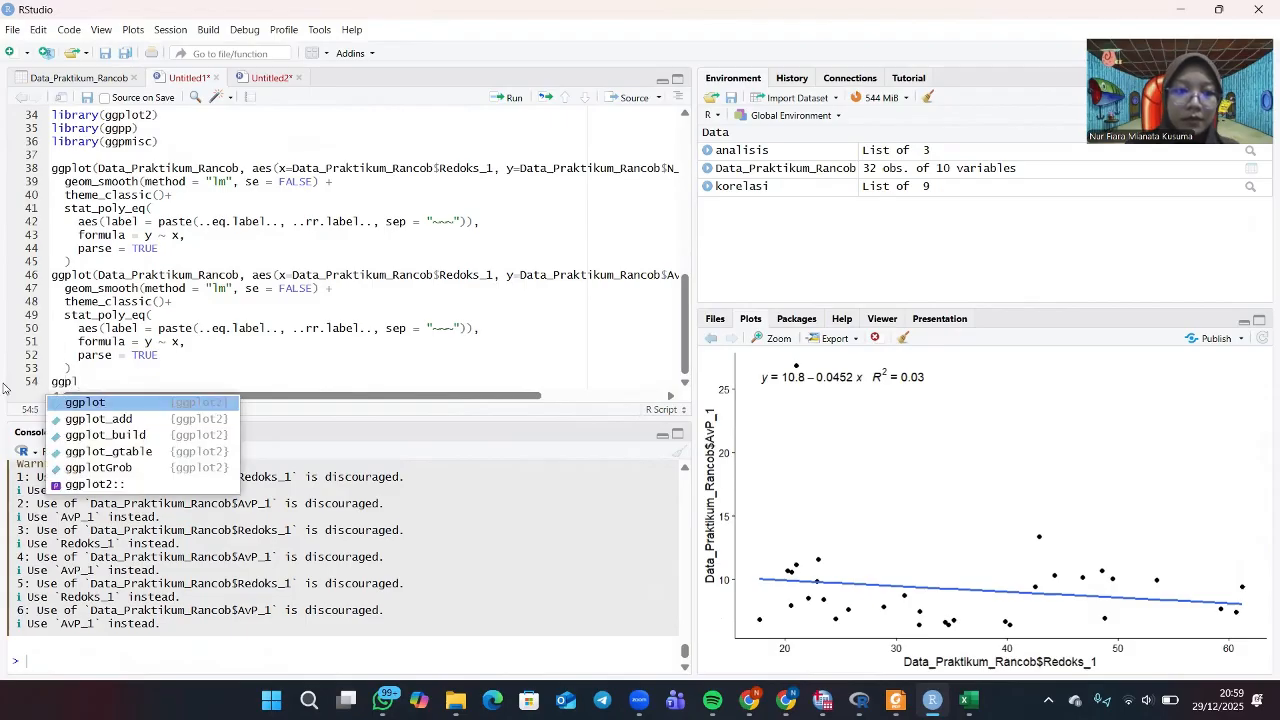
key("Return")
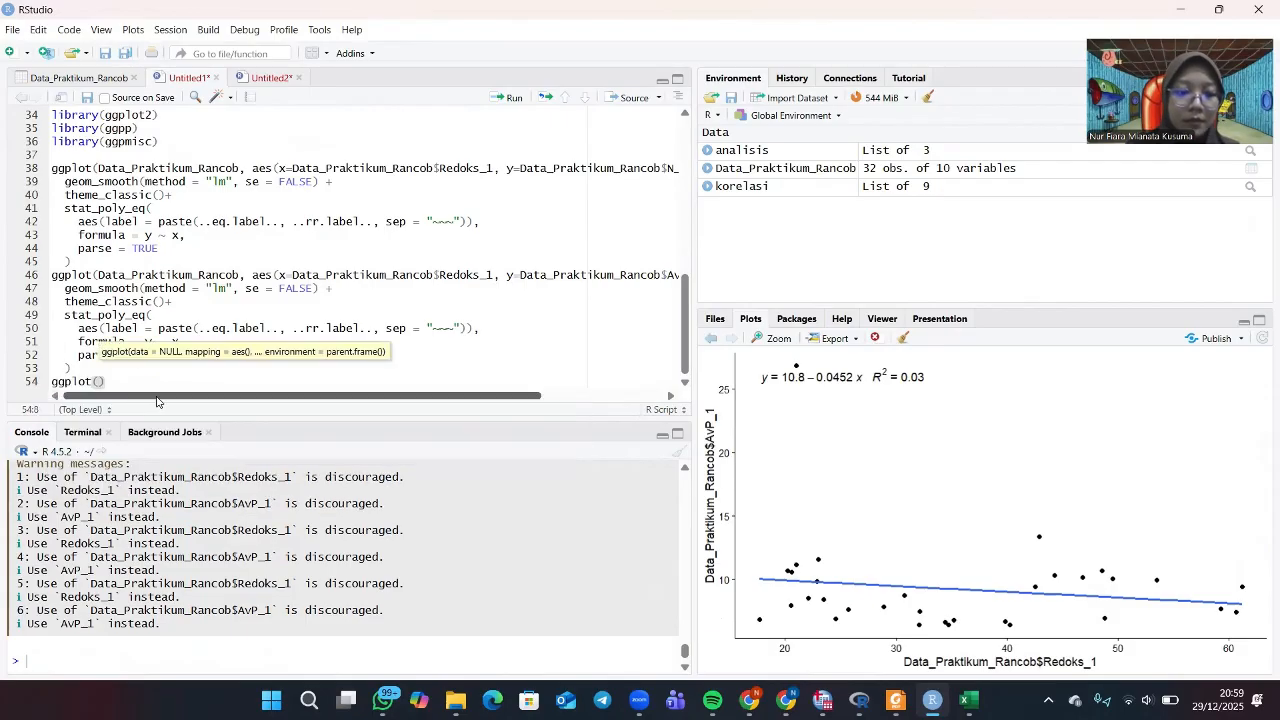
type("data")
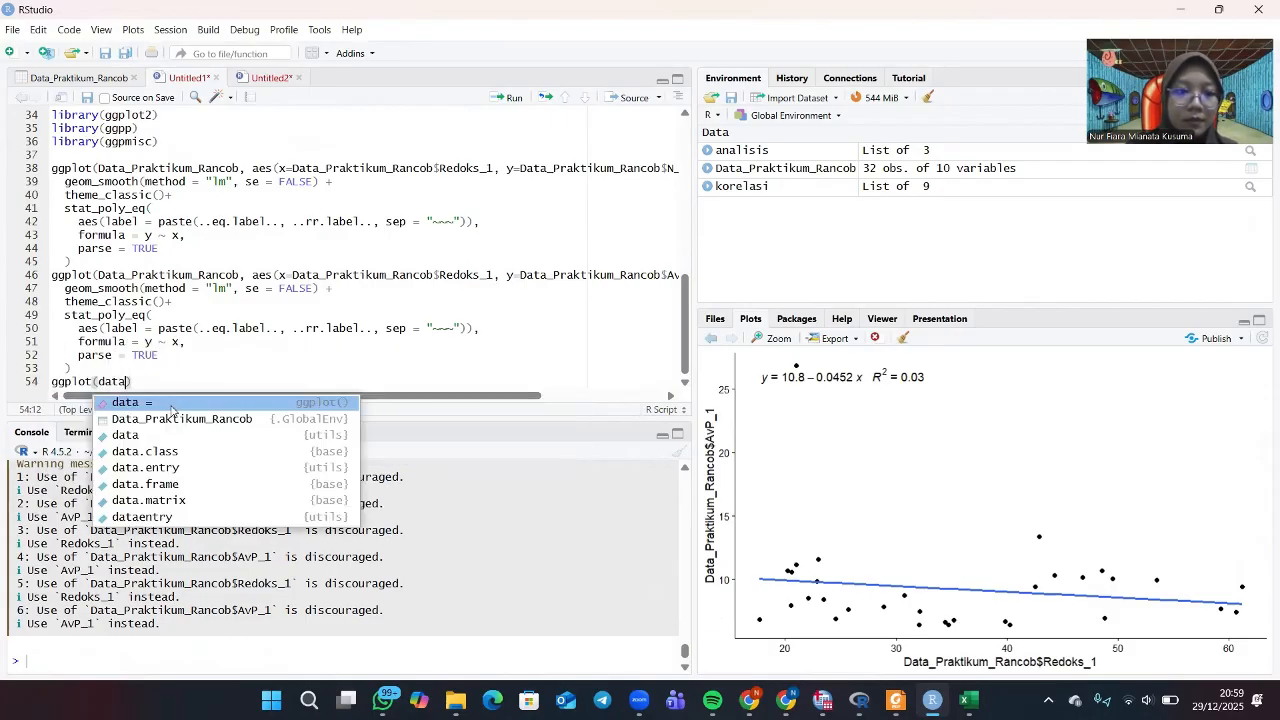
left_click(185, 424)
type(", aes")
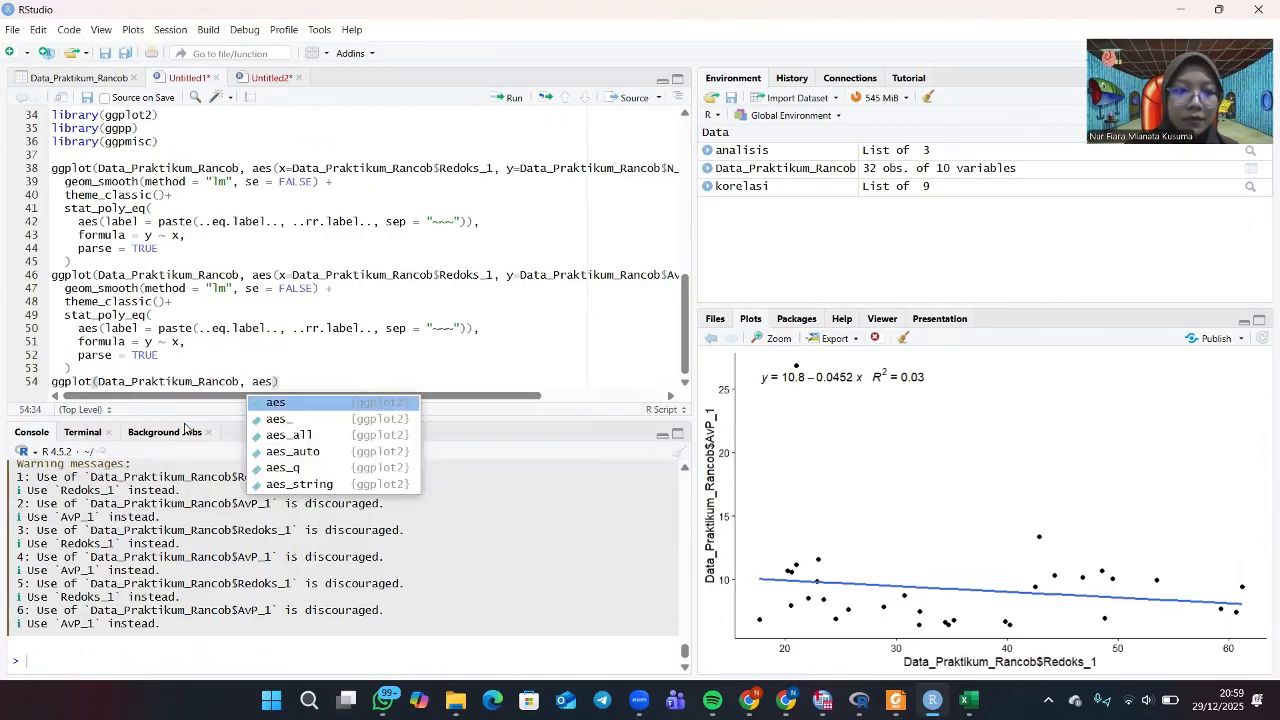
left_click(299, 408)
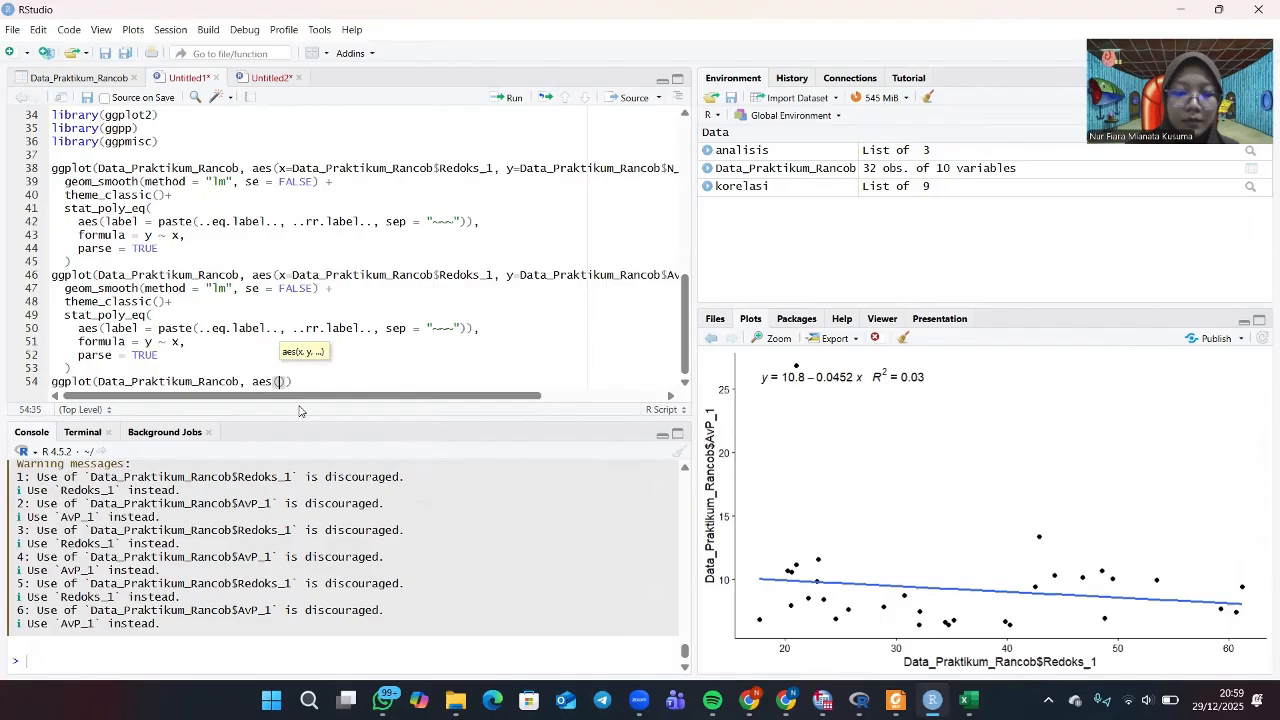
Map x to Data_Praktikum_Rancob$N_Total_1 inside aes() on line 54.
type("x=")
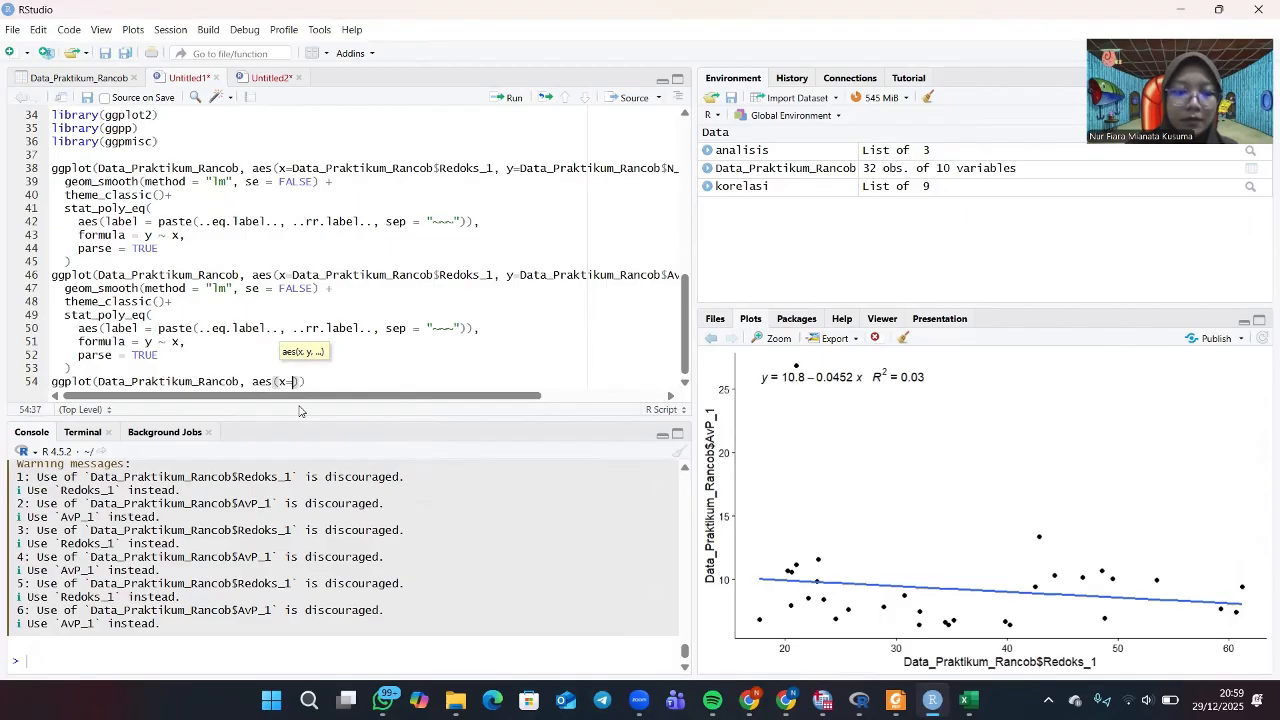
type("Data_Praktikum_Rancob")
key("Return")
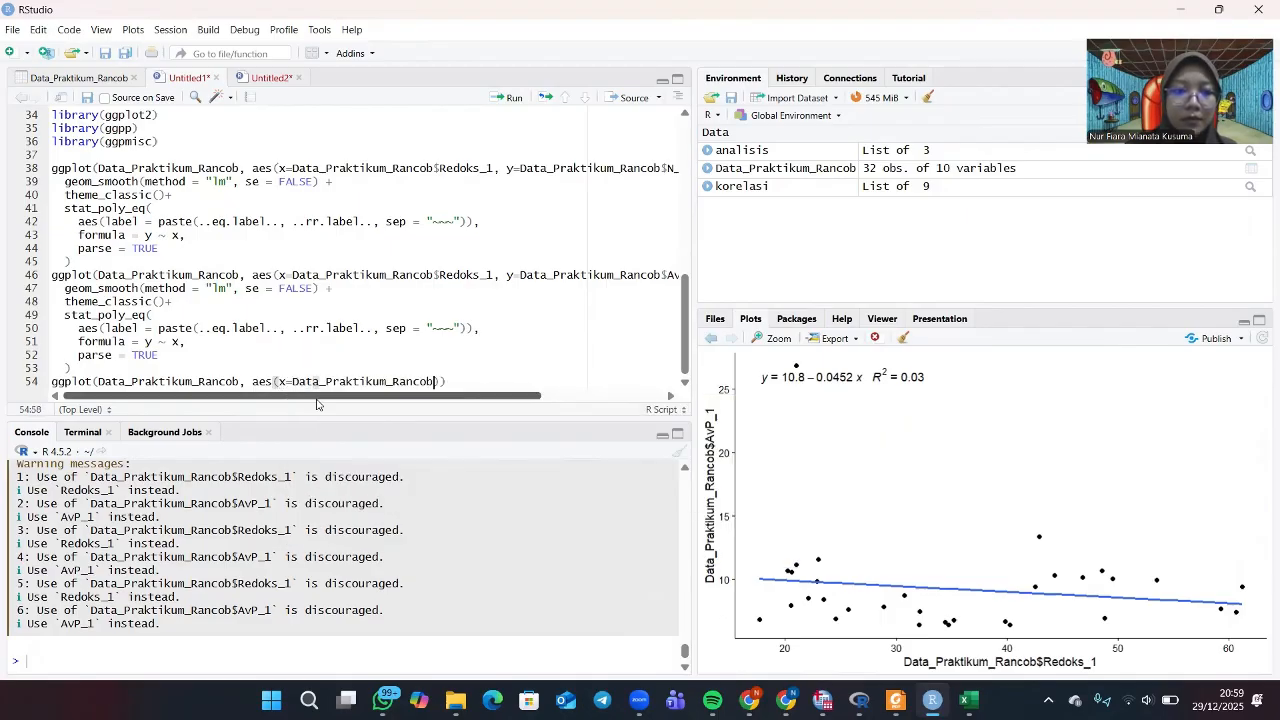
type("$")
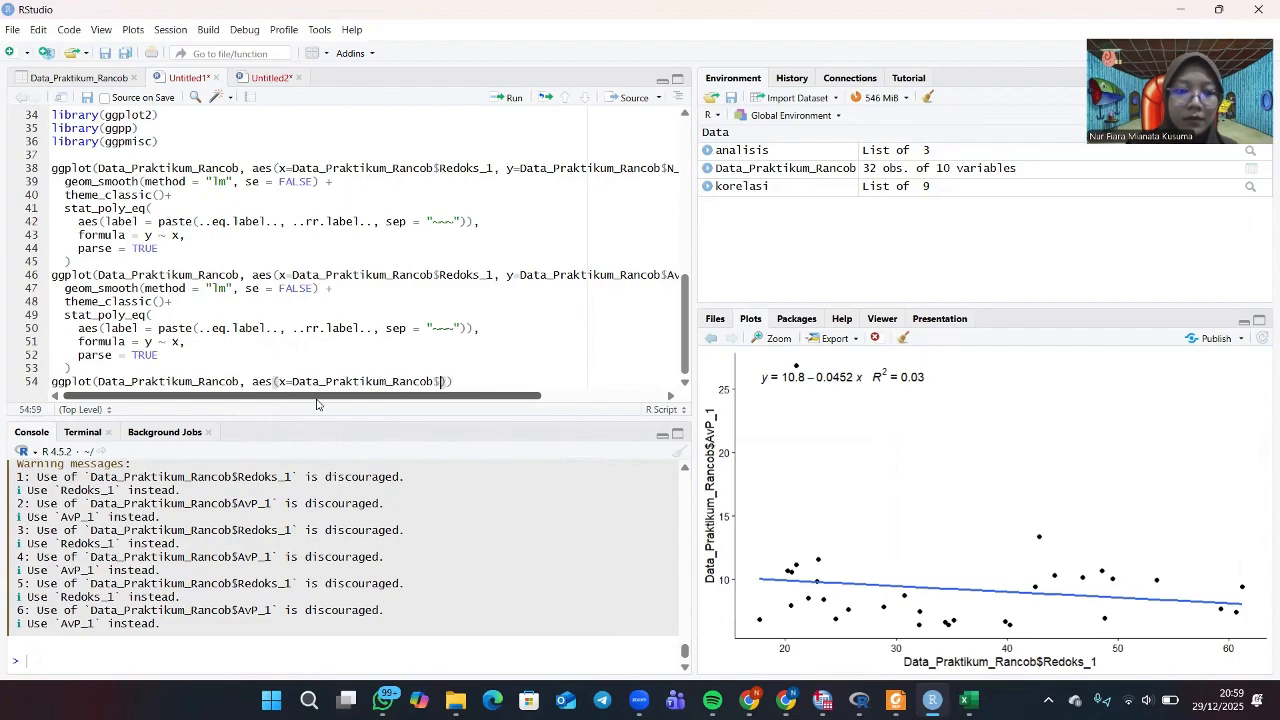
left_click(482, 535)
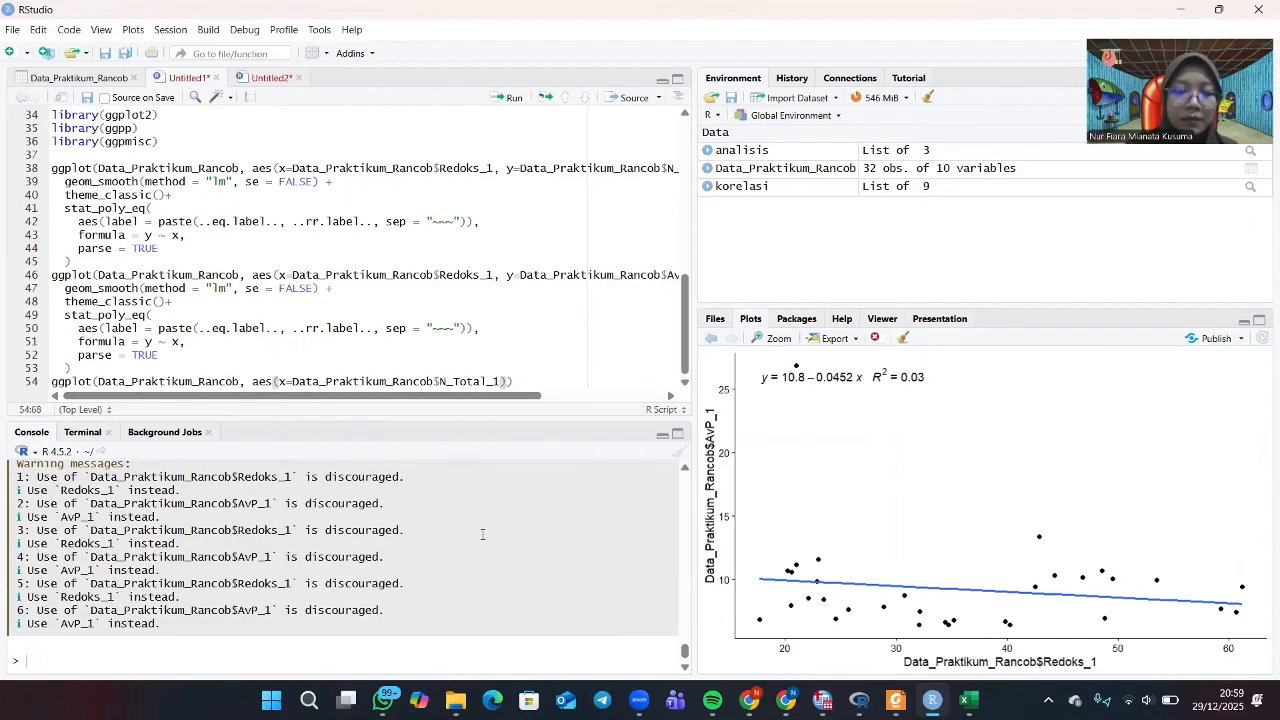
Map y to Data_Praktikum_Rancob$AvP_1 in the aes() of the ggplot call on line 54.
type(", y")
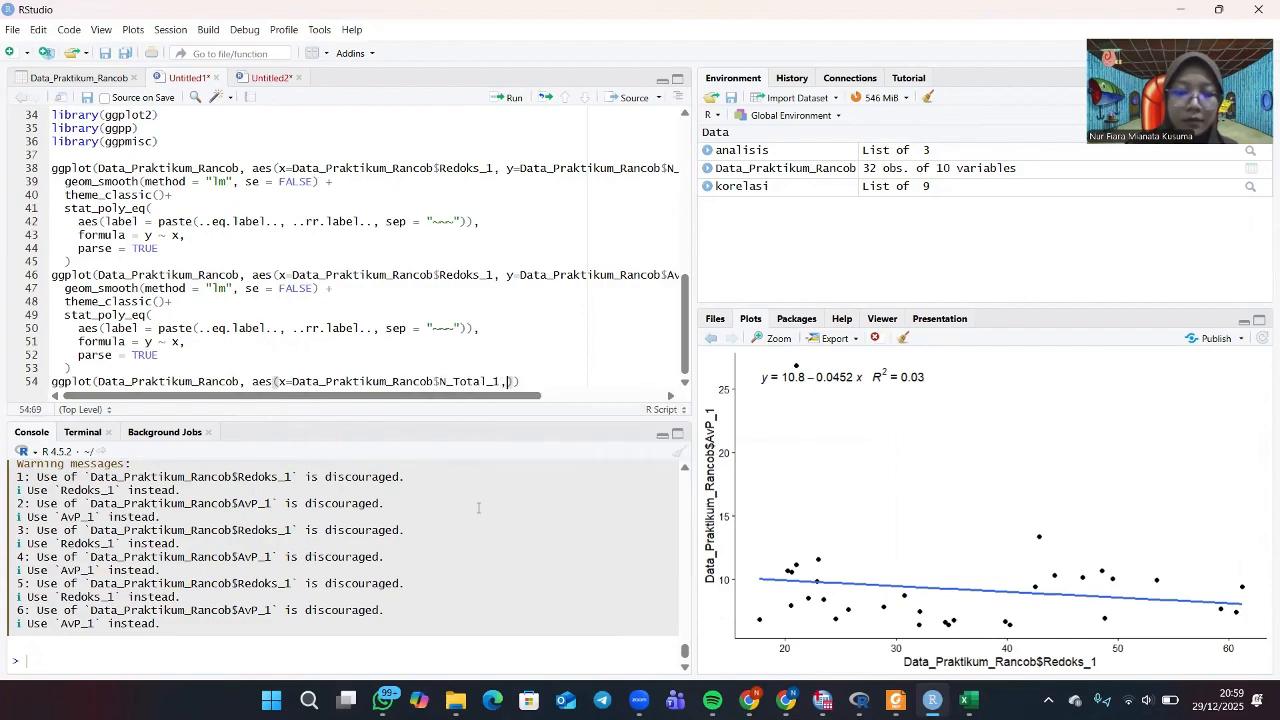
type("=")
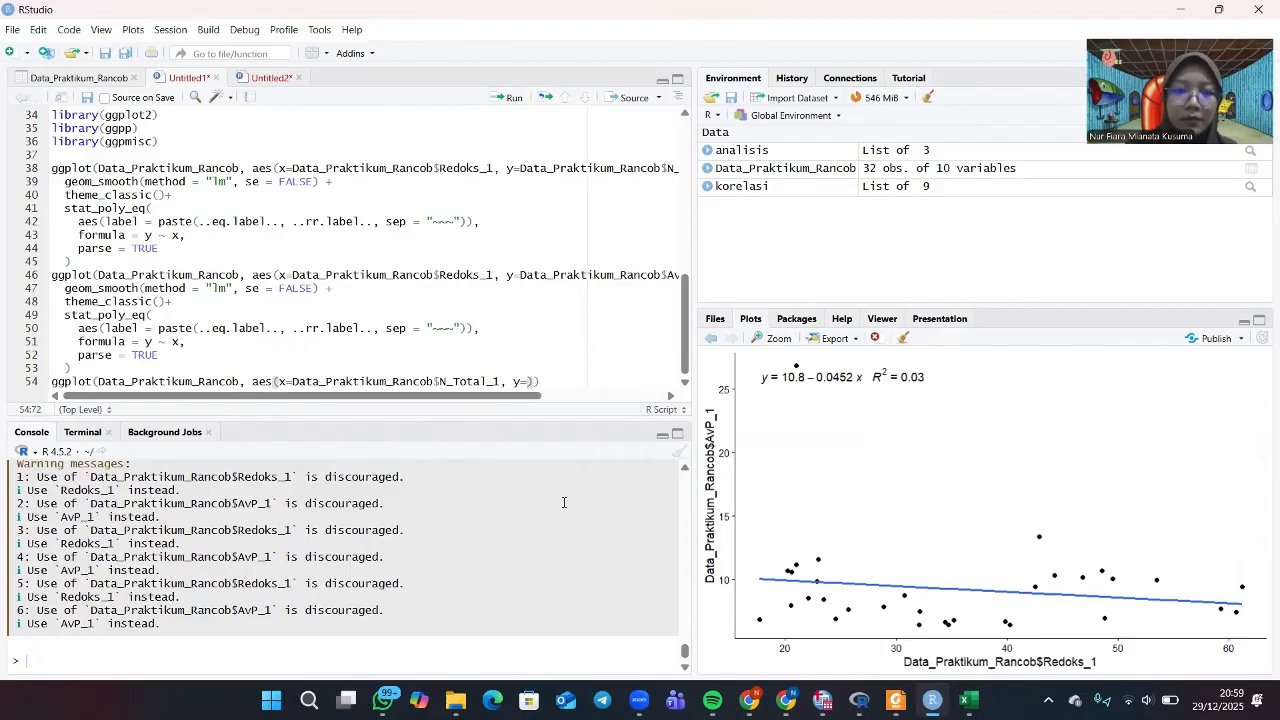
type("data")
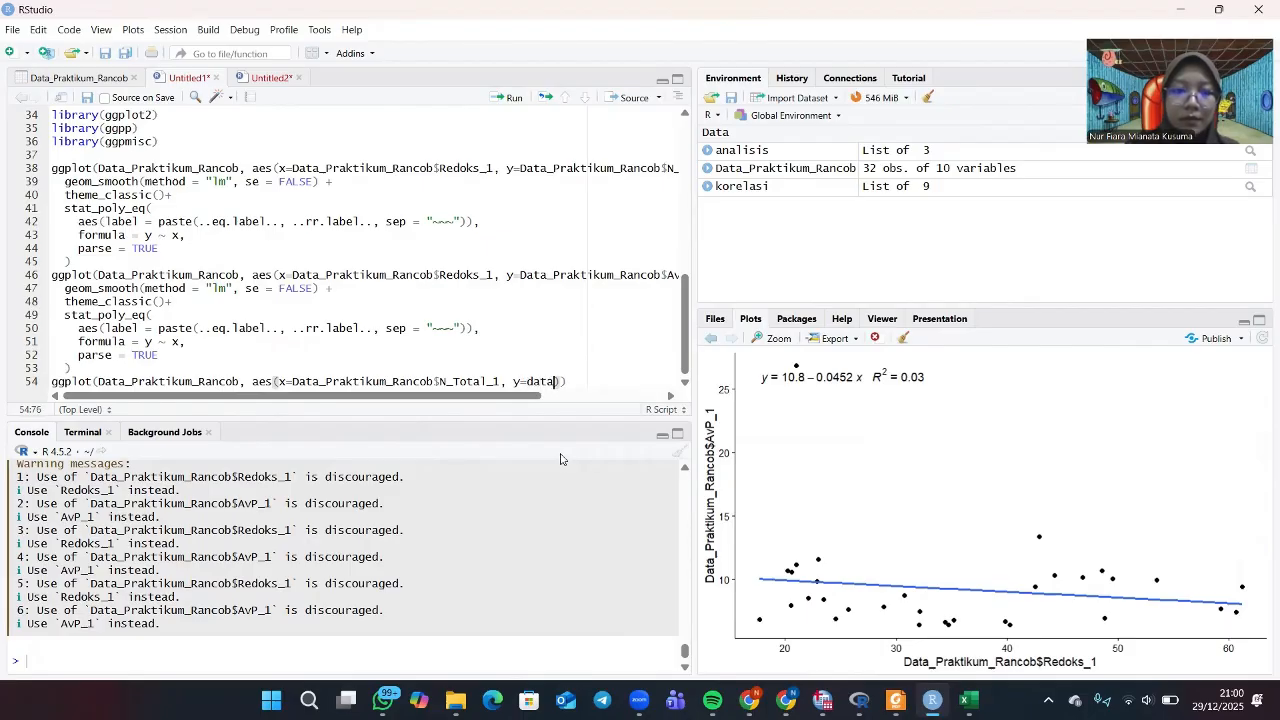
key("Return")
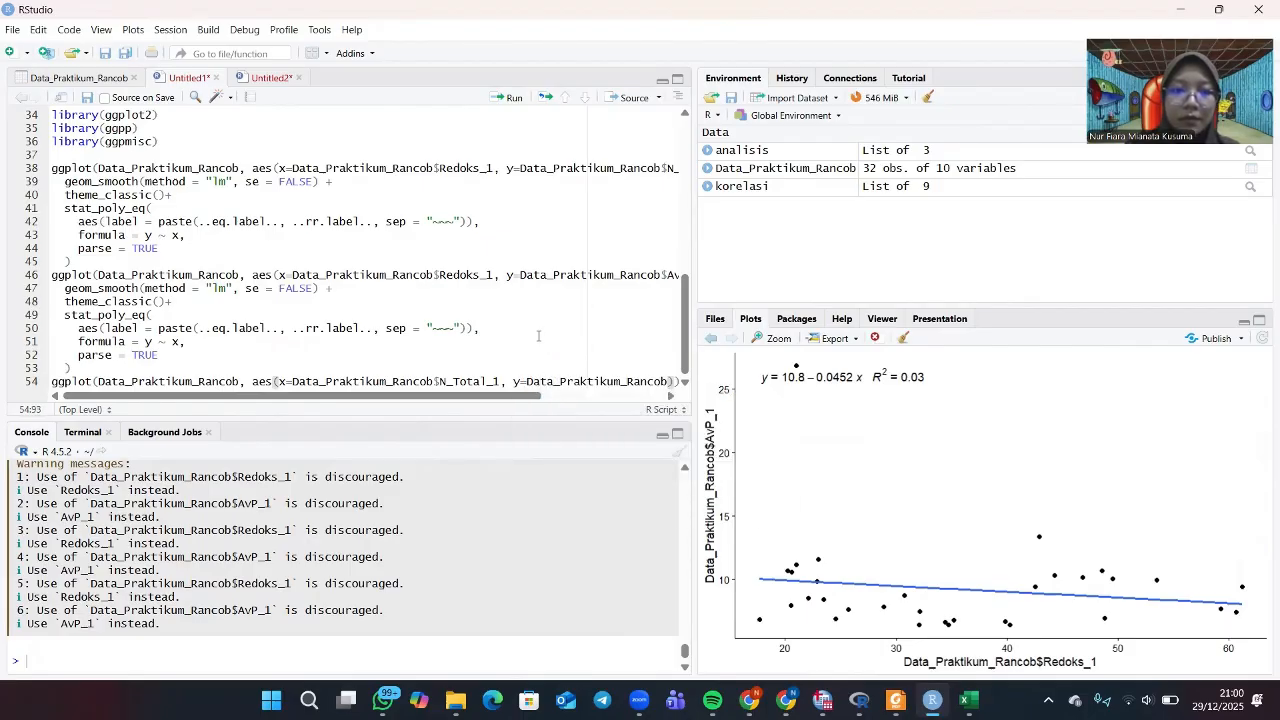
scroll(538, 336, "right", 2)
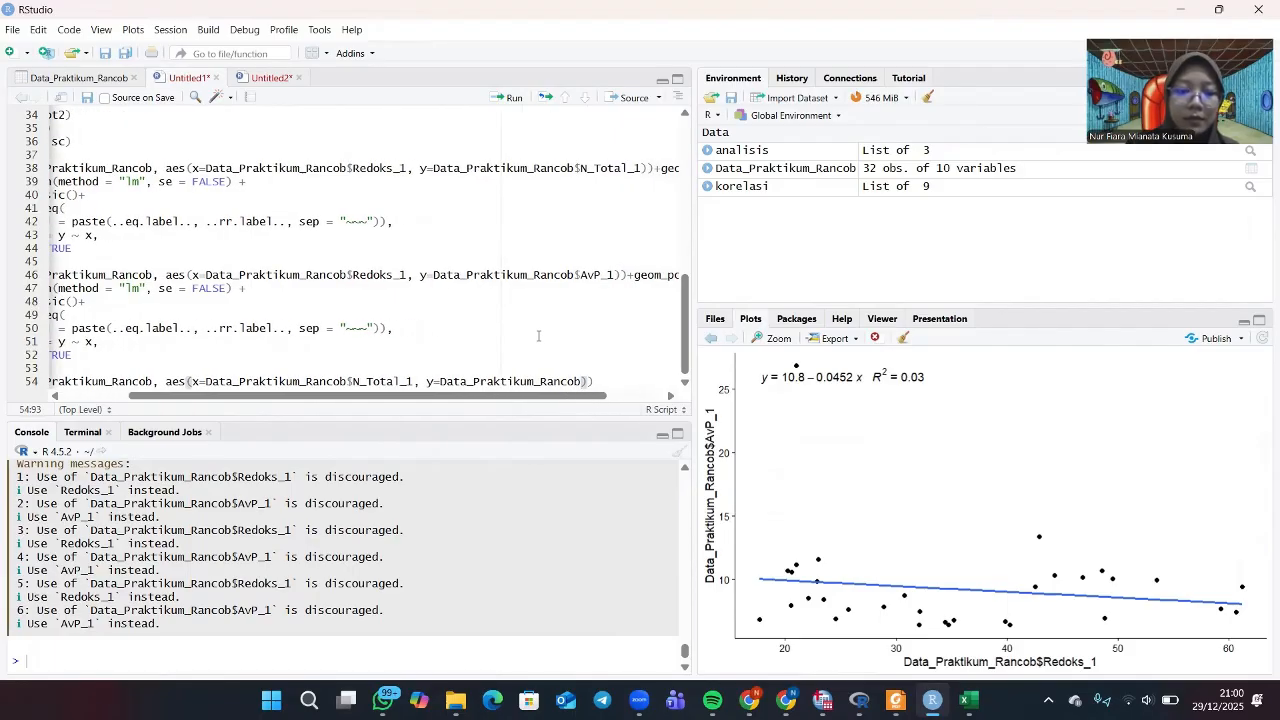
type("$")
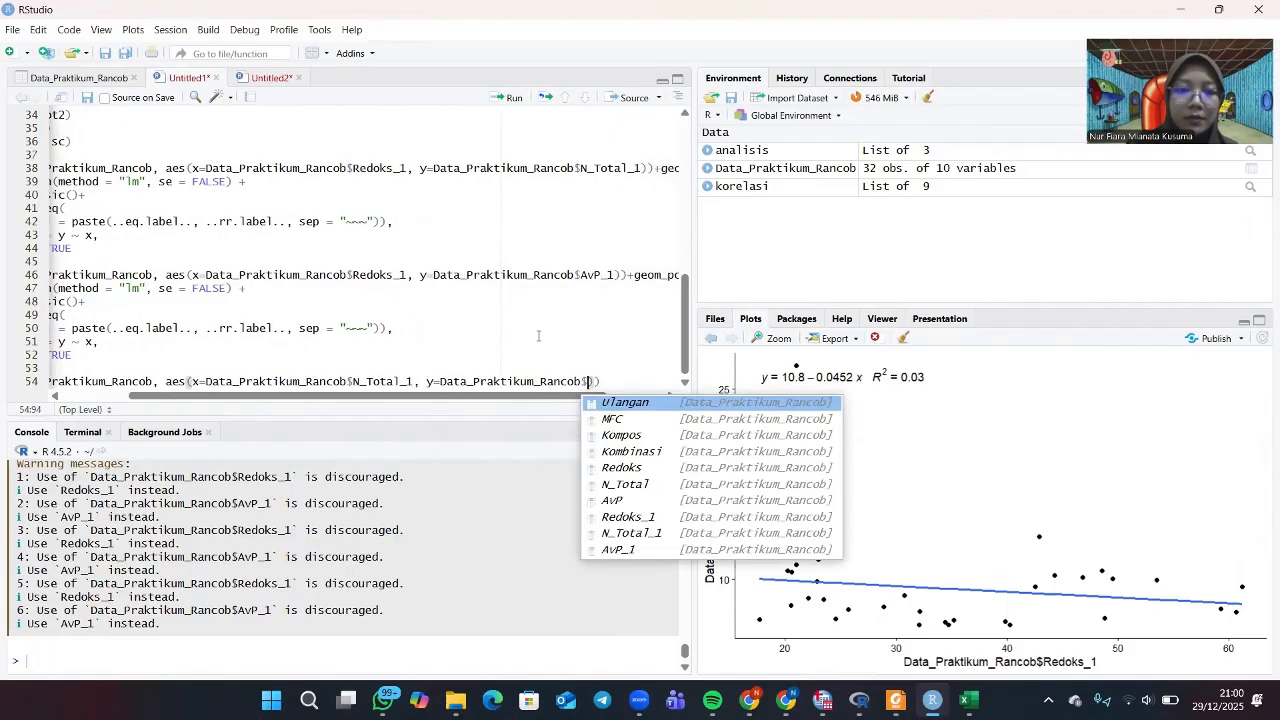
left_click(786, 551)
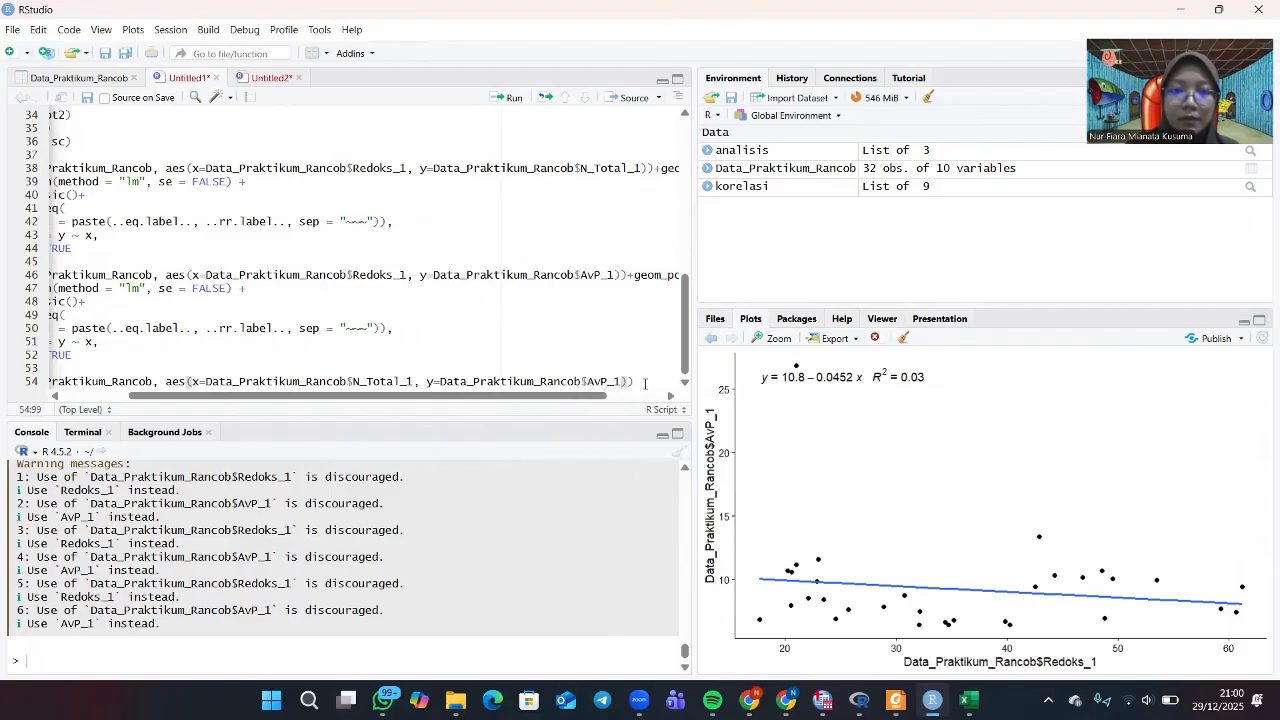
Close line 54 with +, append the same copied geom_point() through stat_poly_eq() code, and run the N_Total_1 versus AvP_1 plot.
type("))")
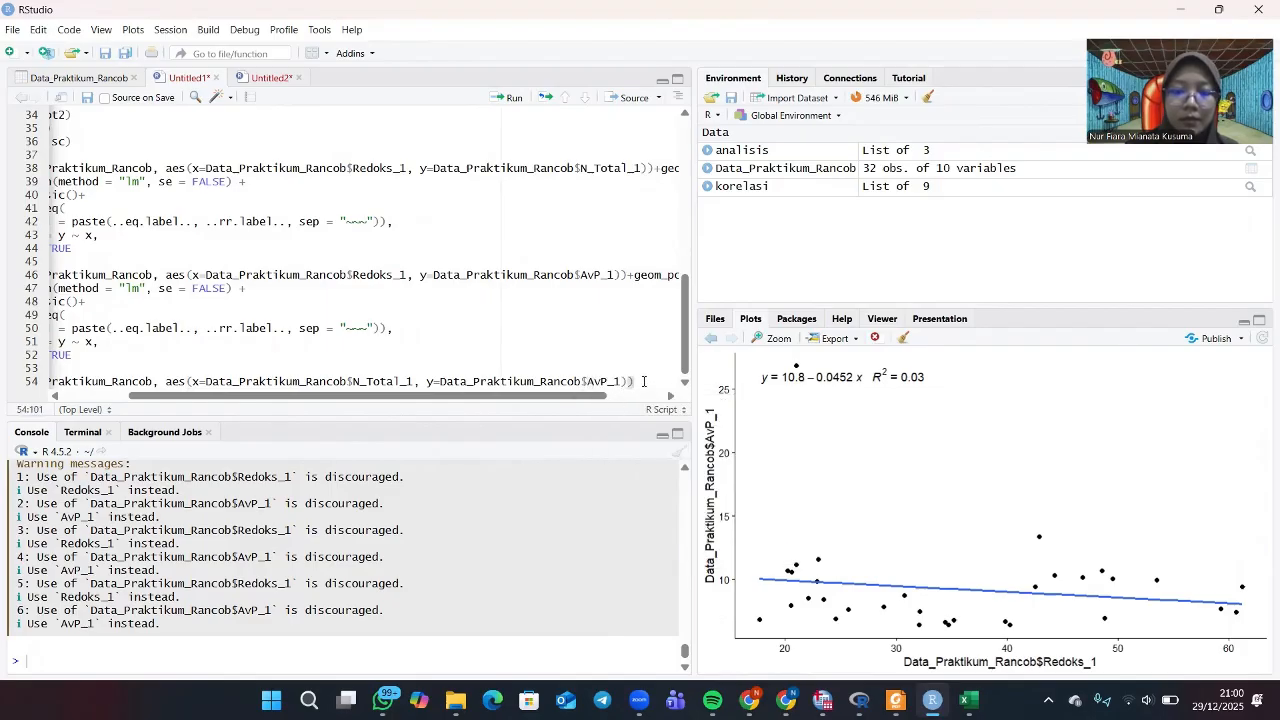
type("+")
type("geom_smooth(method = \"lm\", se = FALSE) +   theme_classic()+   stat_poly_eq(     aes(label = paste(..eq.label.., ..rr.label.., sep = \"~~~\")),     formula = y ~ x,     parse = TRUE   )")
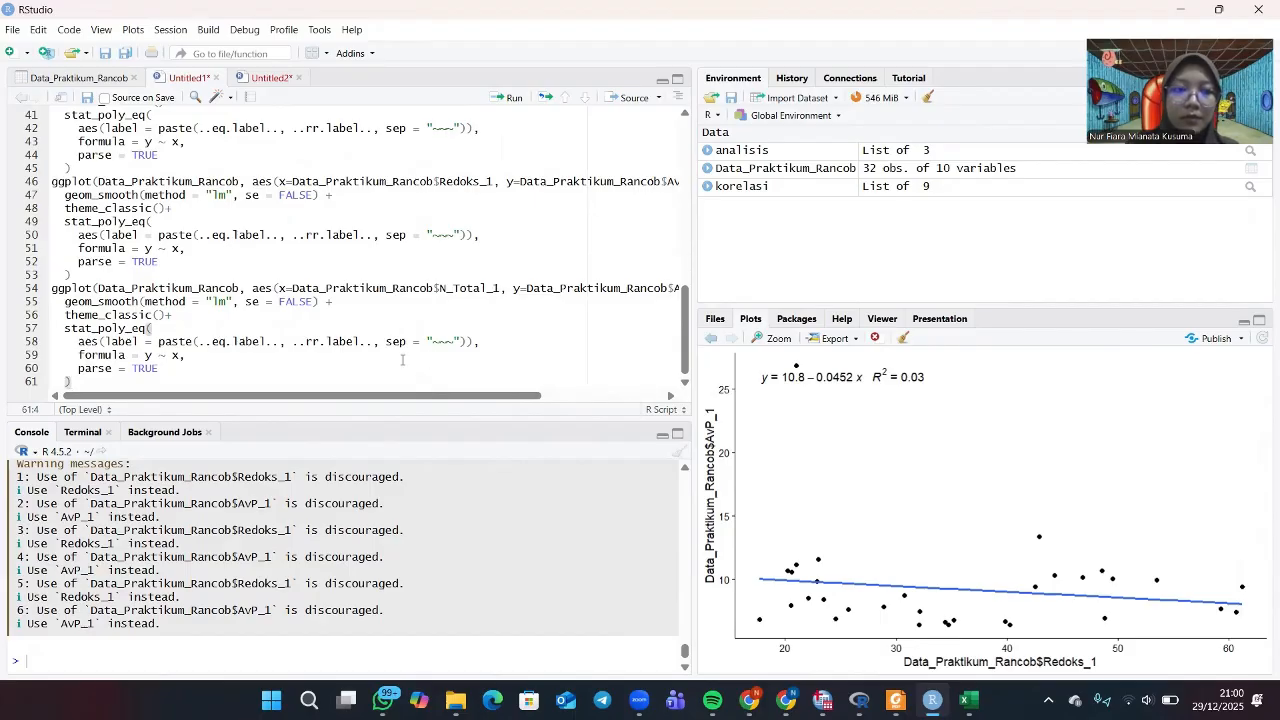
left_click(508, 97)
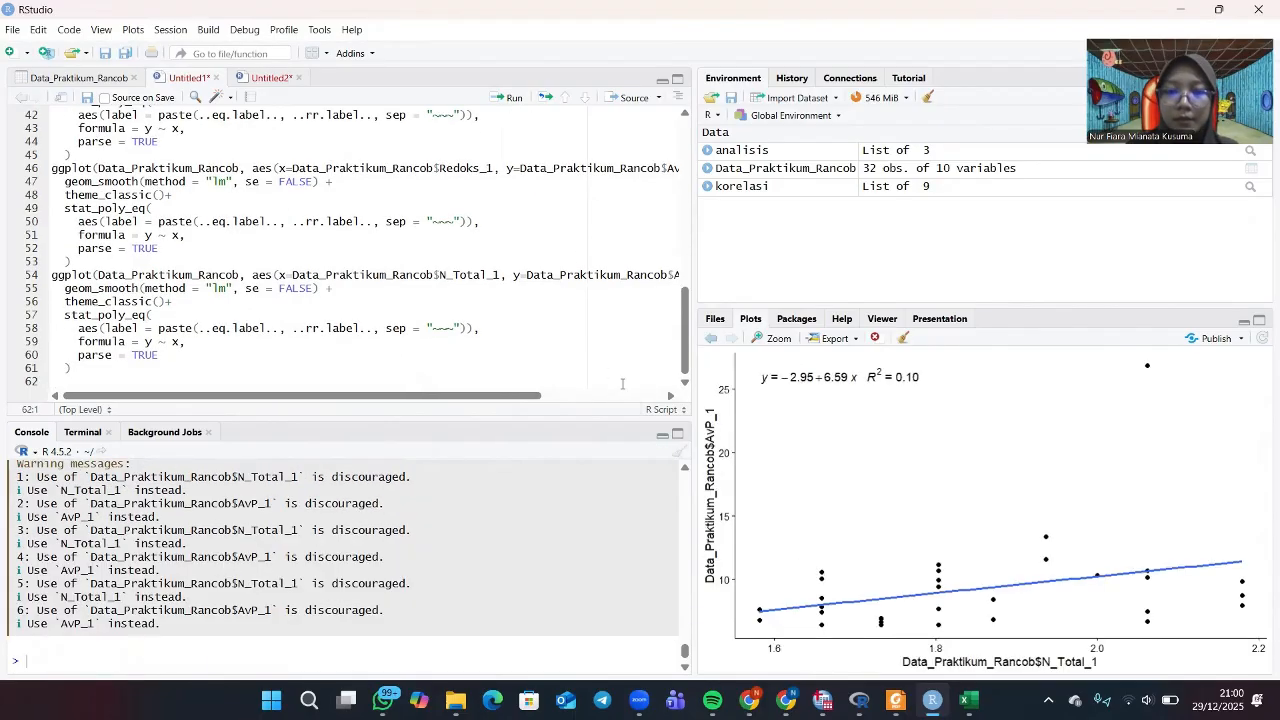